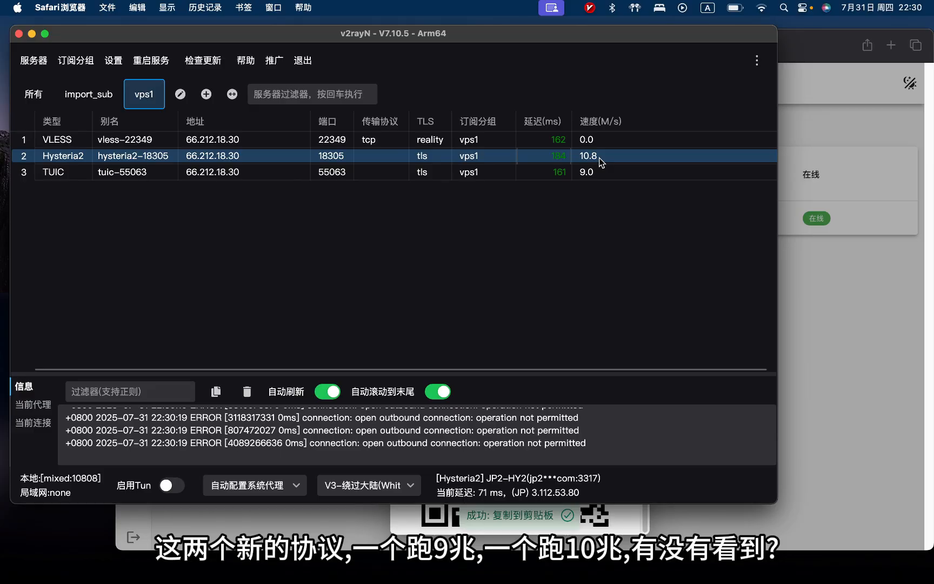
- Set the hysteria2-18305 node in the vps1 subscription group as the active server
{"action": "left_click_drag", "start_coordinate": [510, 32], "coordinate": [595, 46]}
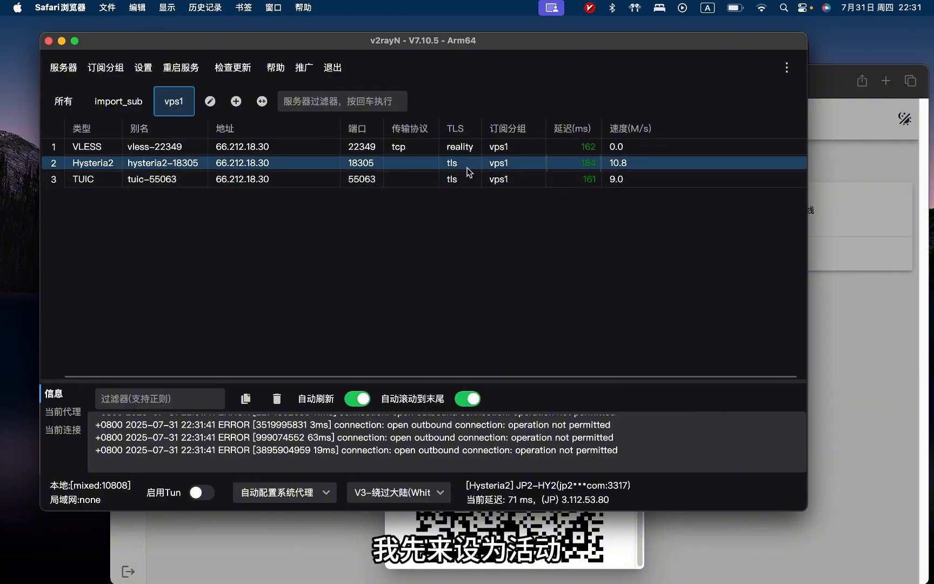
{"action": "right_click", "coordinate": [438, 171]}
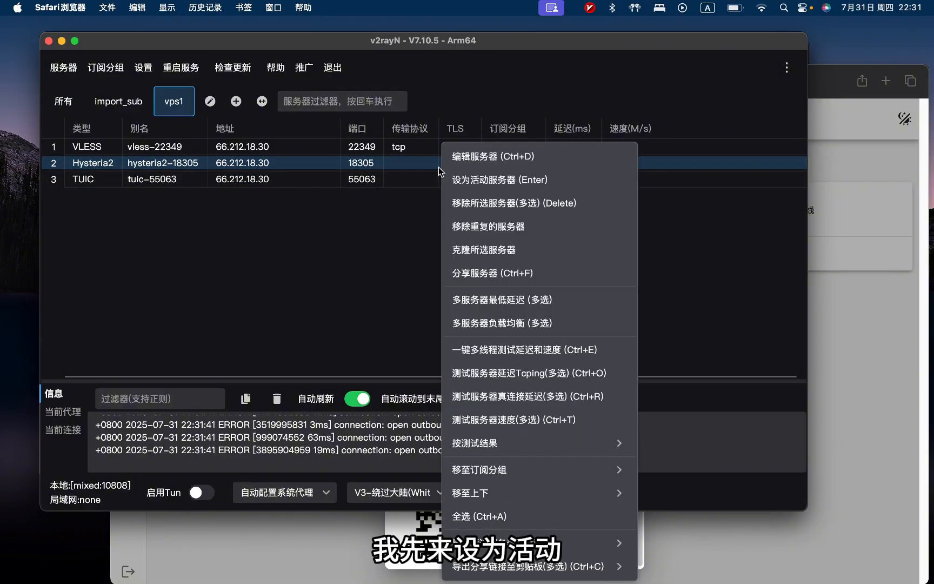
{"action": "left_click", "coordinate": [487, 180]}
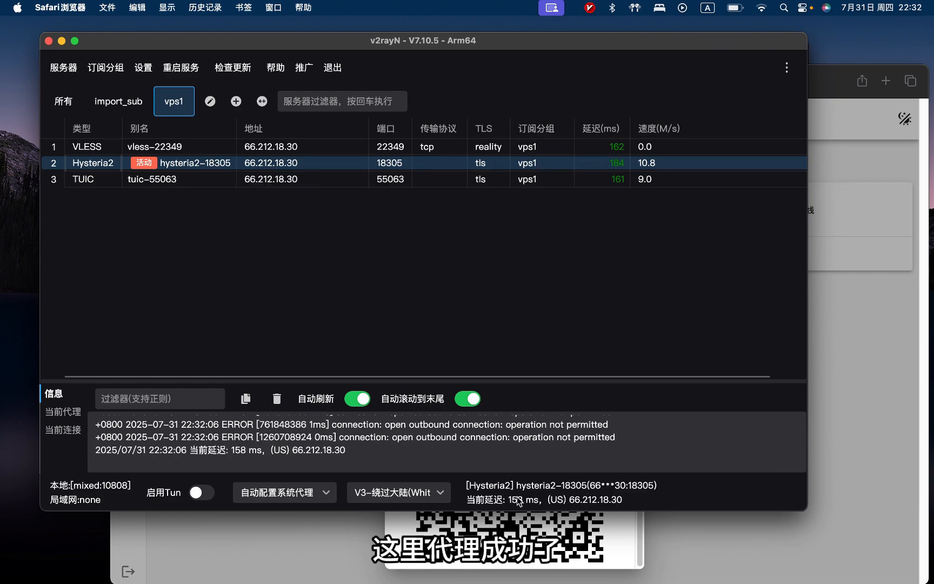
- Switch to the Edge browser, reload the 4K HDR Dolby Vision YouTube video and start playing it
{"action": "key", "text": "ctrl+Left"}
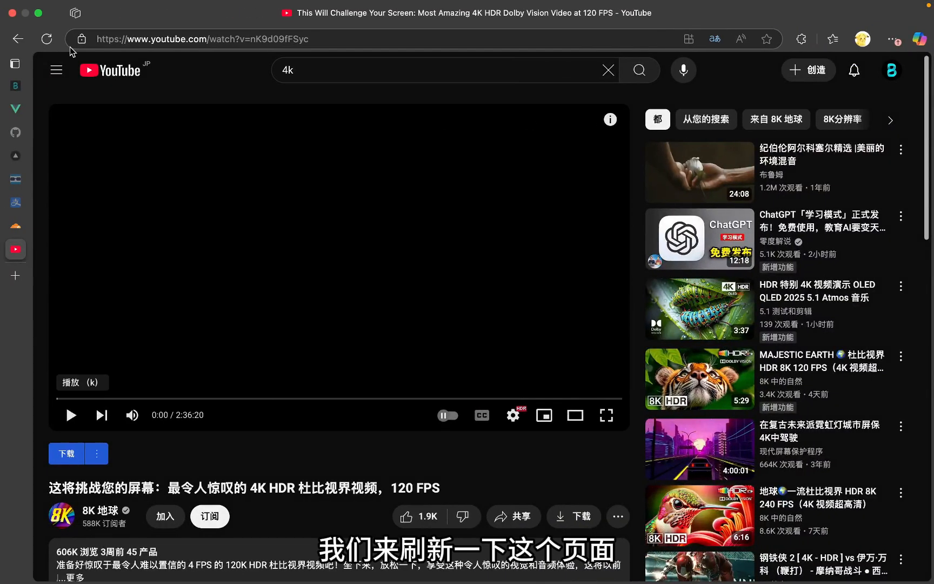
{"action": "left_click", "coordinate": [47, 39]}
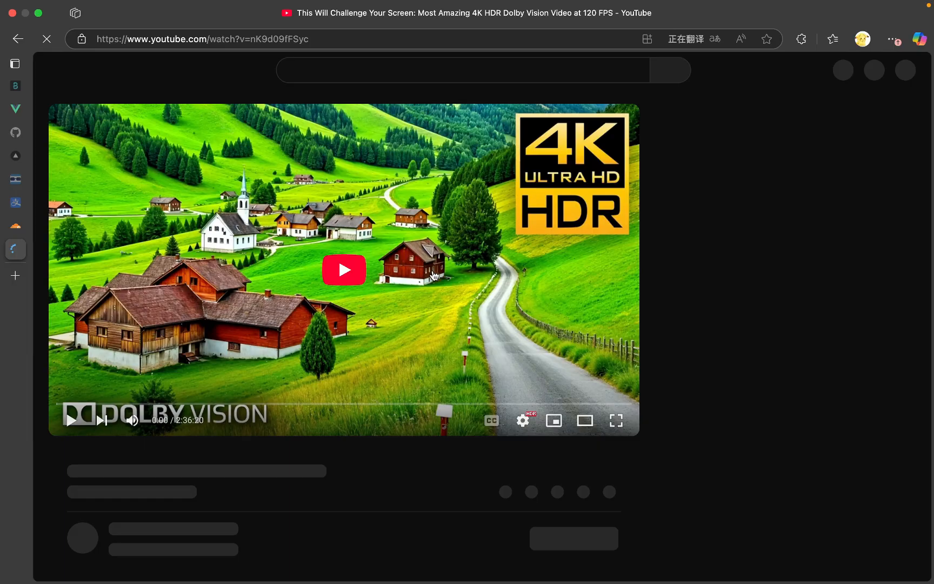
{"action": "left_click", "coordinate": [346, 277]}
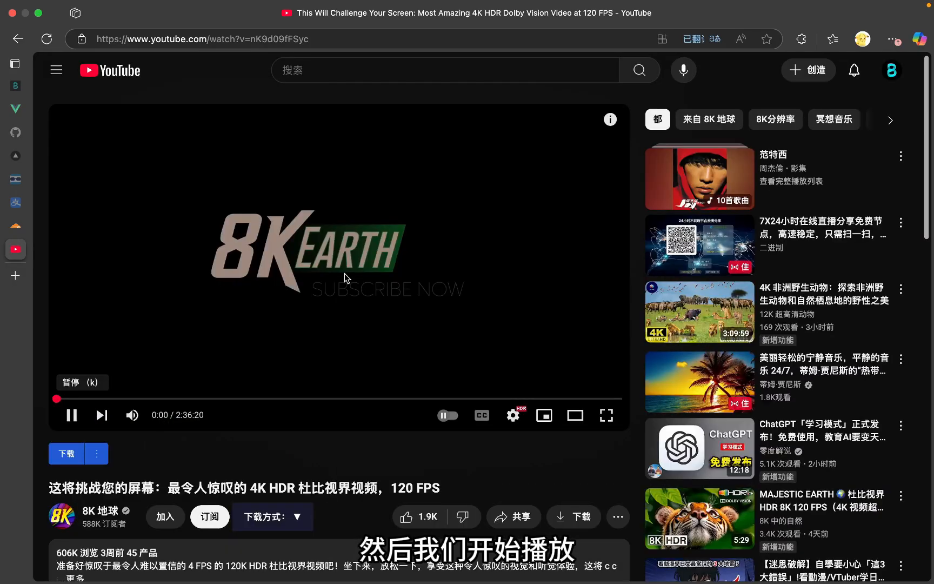
- Show the video's playback statistics and skip ahead to about 42:08 and 1:15:39 to check the connection speed
{"action": "right_click", "coordinate": [318, 278]}
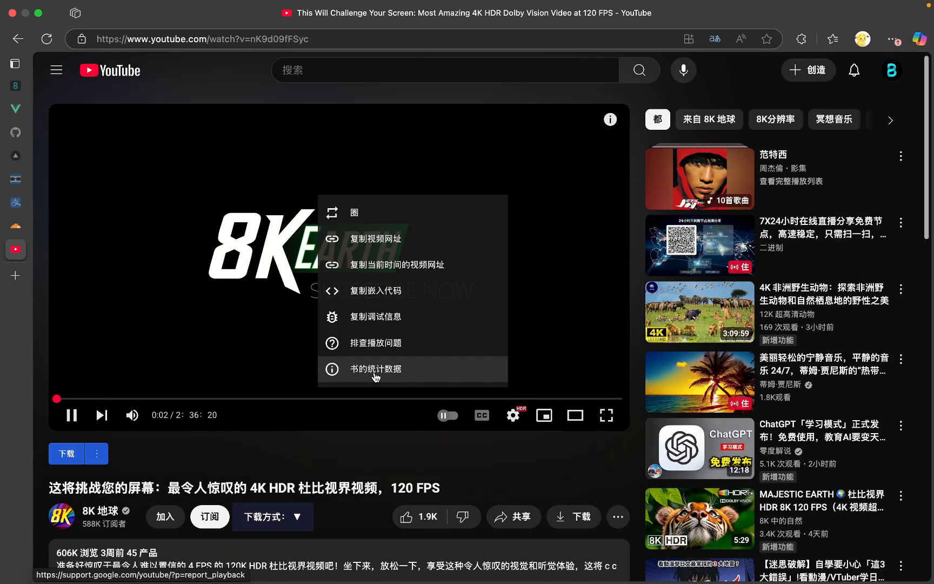
{"action": "left_click", "coordinate": [376, 370]}
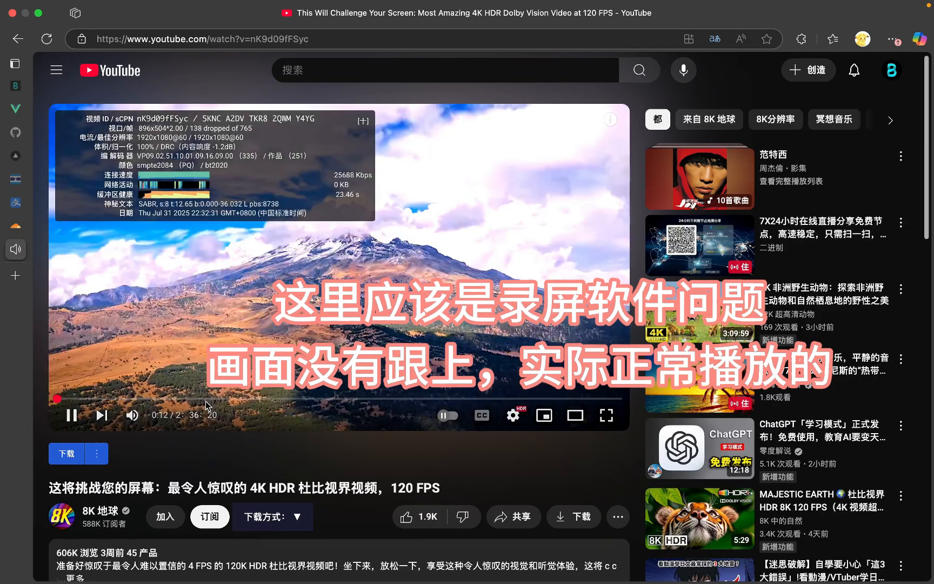
{"action": "left_click", "coordinate": [207, 399]}
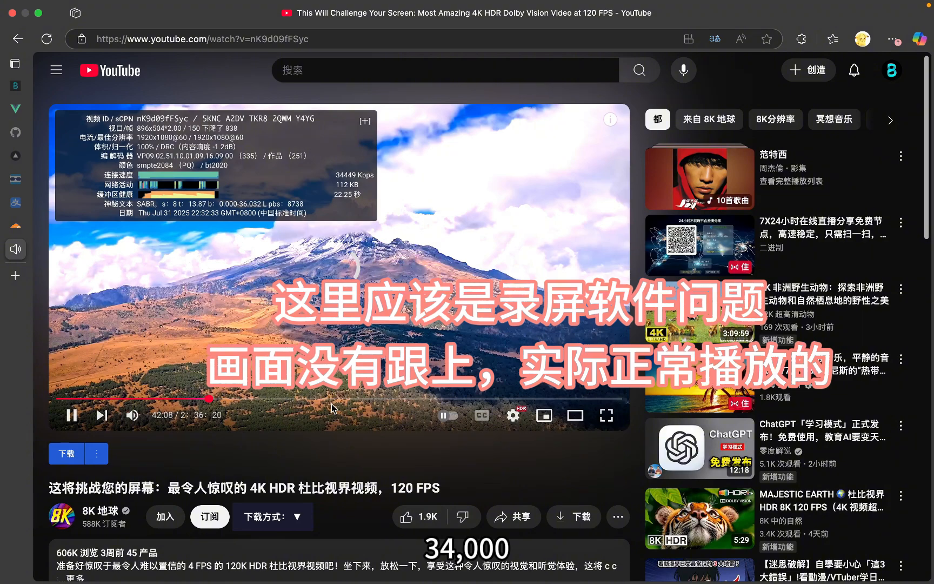
{"action": "left_click", "coordinate": [330, 400]}
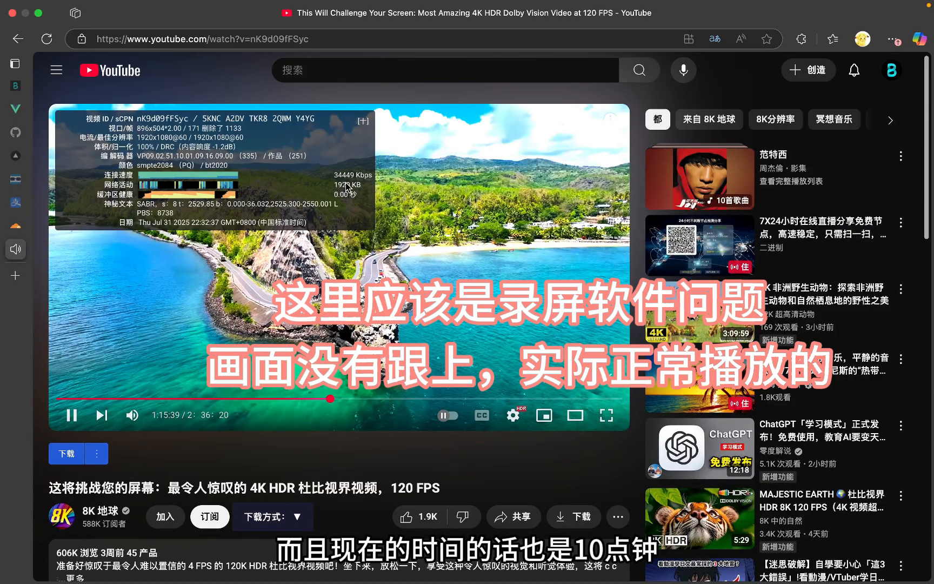
{"action": "mouse_move", "coordinate": [909, 16]}
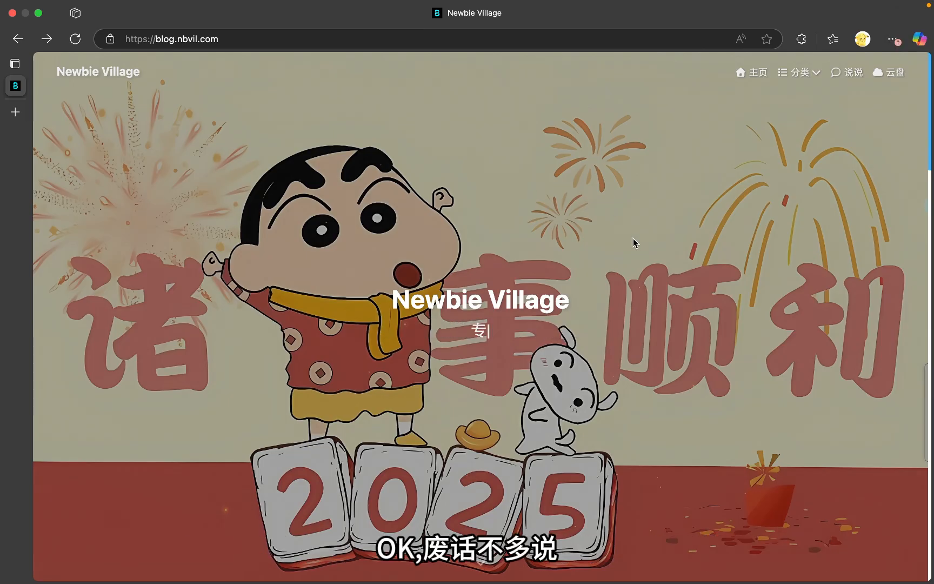
- Open the 腾讯云 EdgeOne free plan tutorial from the Newbie Village blog's article list
{"action": "scroll", "coordinate": [514, 266], "scroll_direction": "down", "scroll_amount": 10}
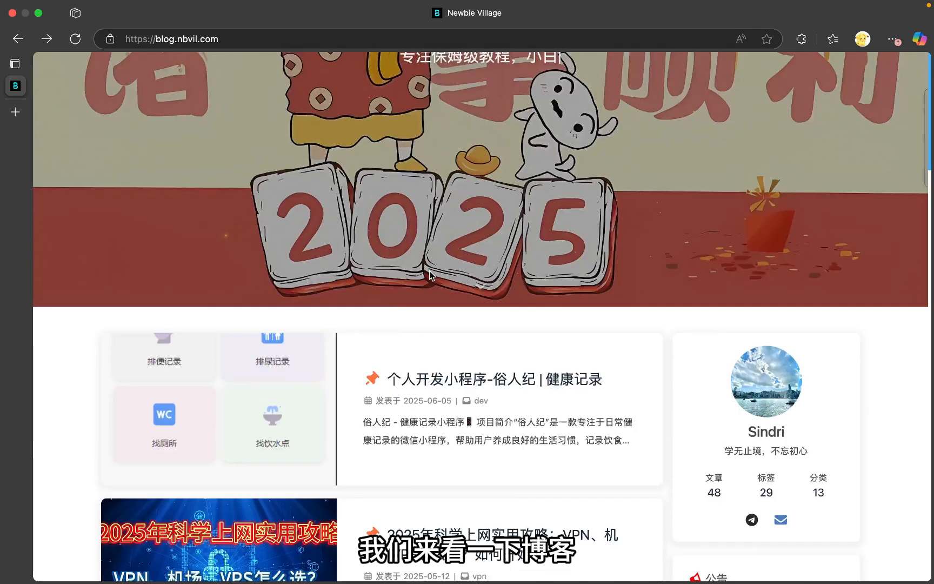
{"action": "scroll", "coordinate": [438, 269], "scroll_direction": "down", "scroll_amount": 5}
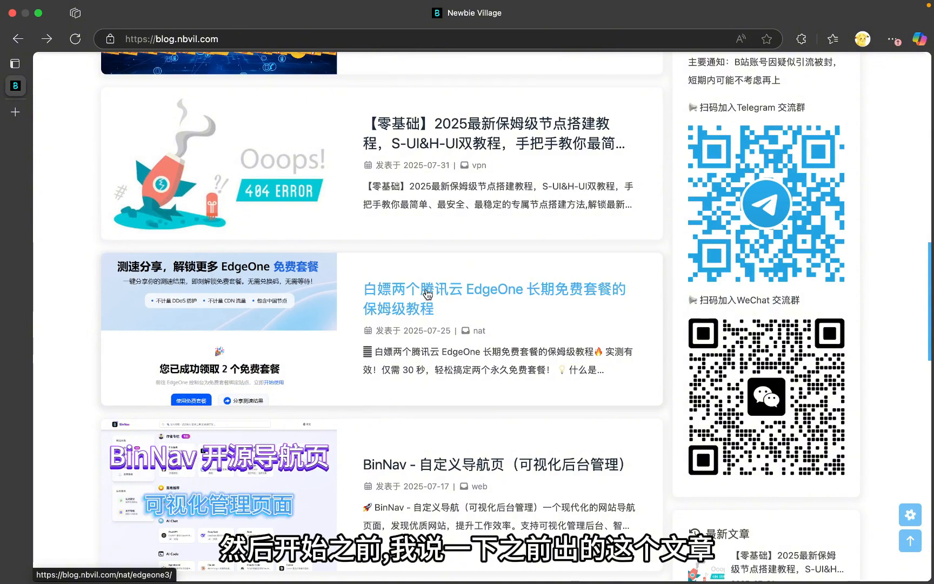
{"action": "left_click", "coordinate": [411, 289]}
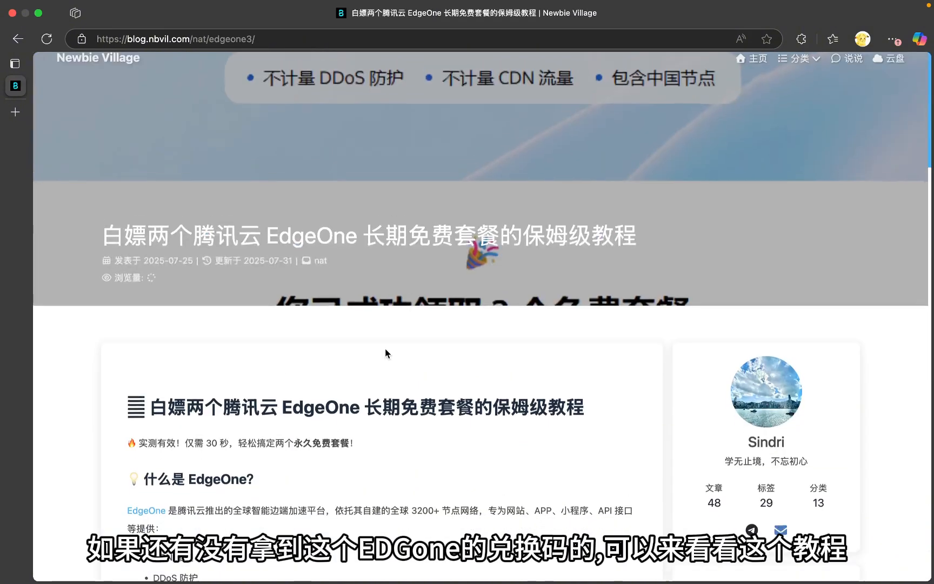
- Read the EdgeOne article from its title through the three claiming steps to the closing summary
{"action": "left_click_drag", "start_coordinate": [284, 400], "coordinate": [363, 403]}
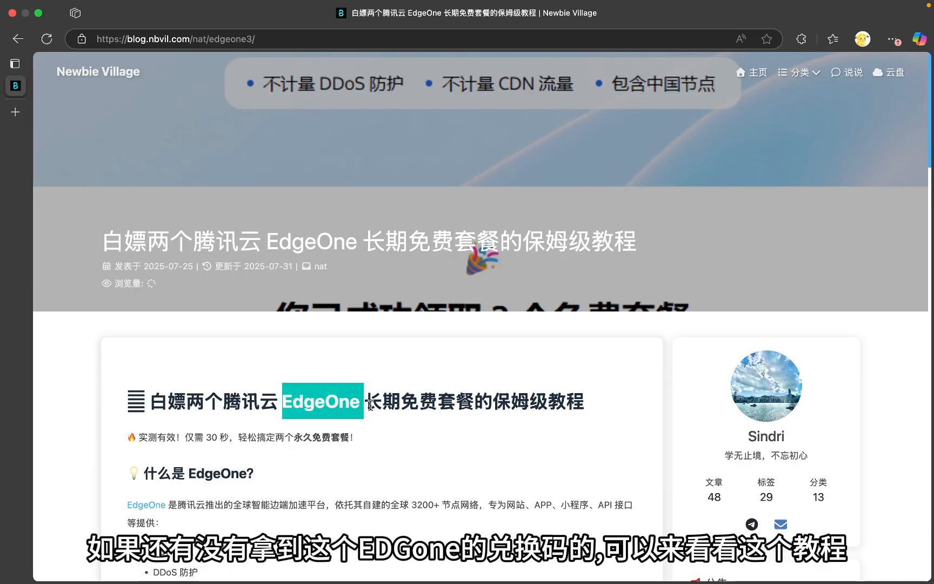
{"action": "left_click", "coordinate": [473, 431]}
{"action": "scroll", "coordinate": [473, 431], "scroll_direction": "down", "scroll_amount": 7}
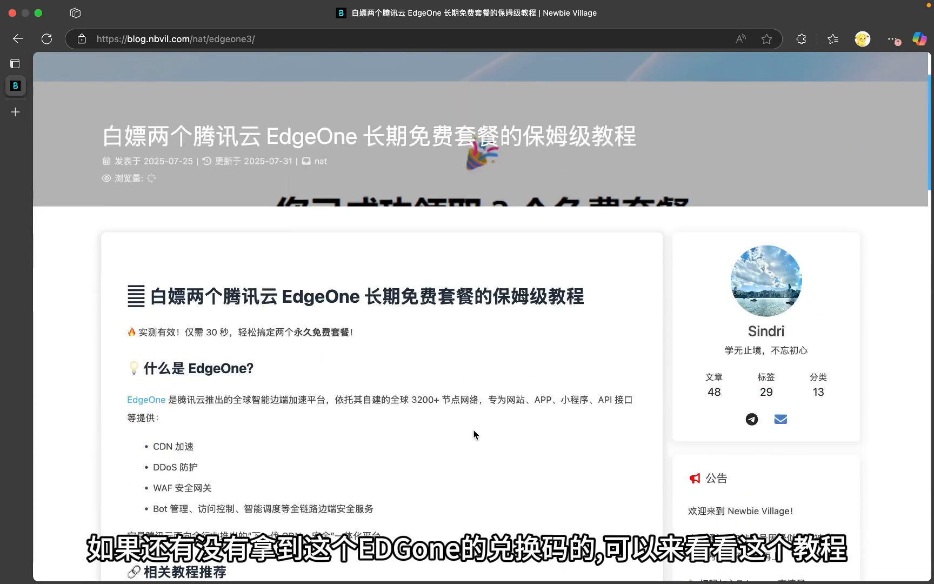
{"action": "scroll", "coordinate": [473, 430], "scroll_direction": "down", "scroll_amount": 2}
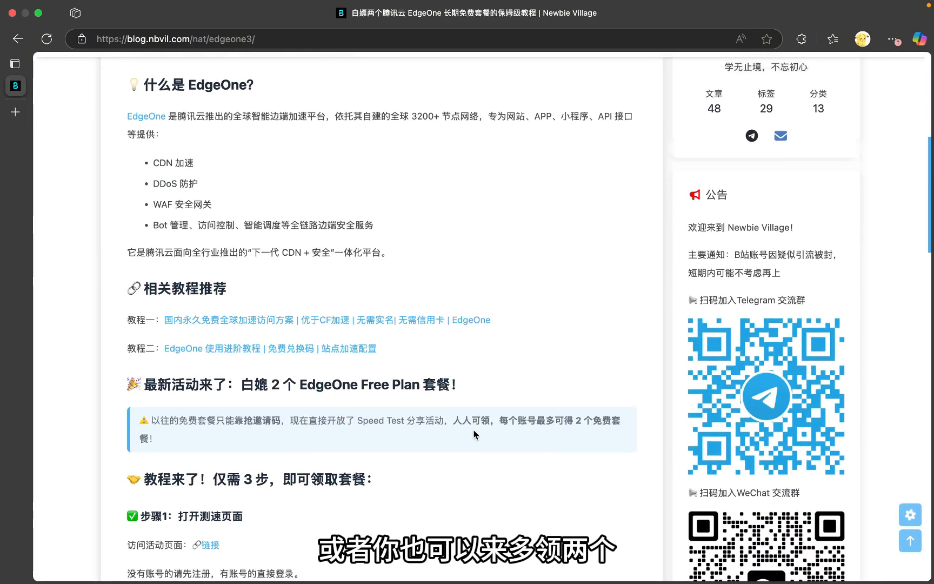
{"action": "scroll", "coordinate": [474, 434], "scroll_direction": "down", "scroll_amount": 4}
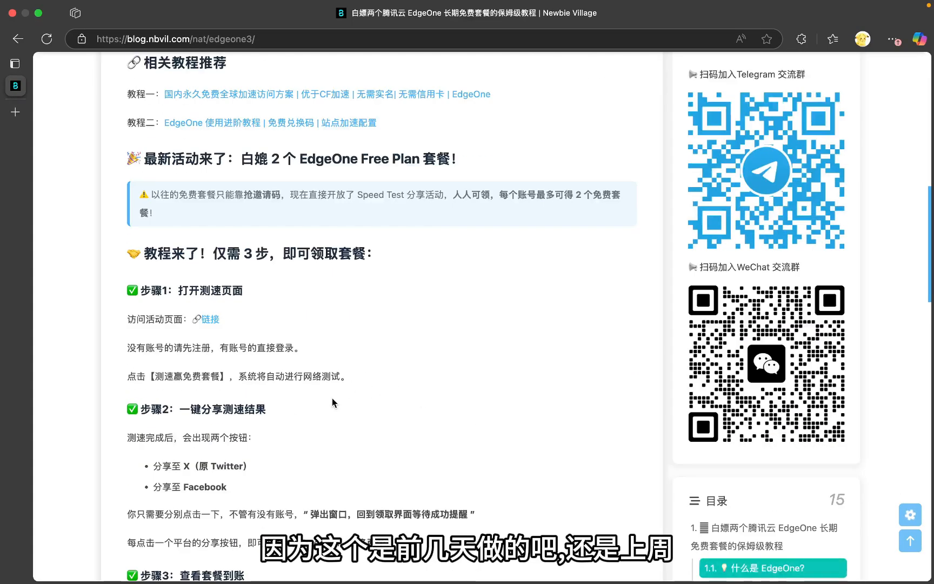
{"action": "scroll", "coordinate": [432, 388], "scroll_direction": "down", "scroll_amount": 12}
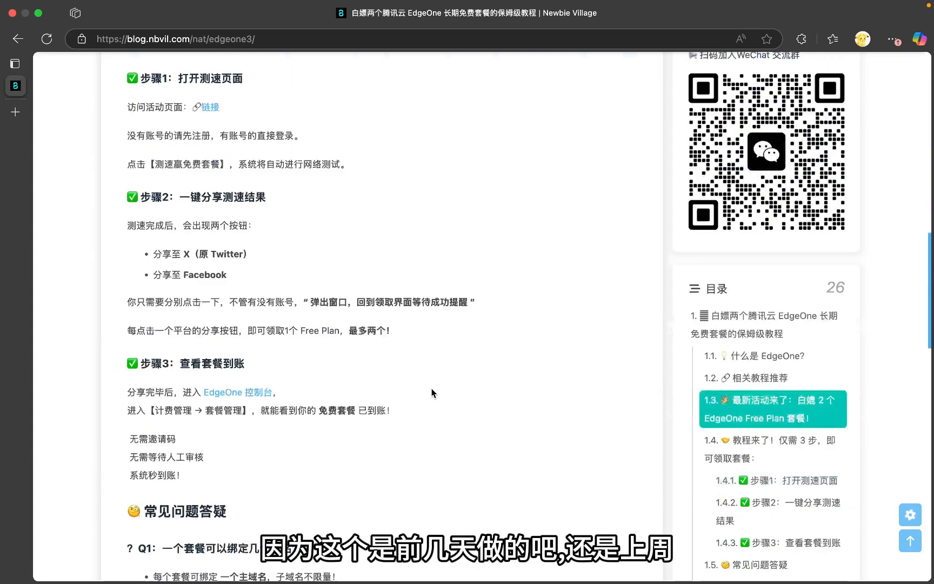
{"action": "scroll", "coordinate": [431, 388], "scroll_direction": "down", "scroll_amount": 3}
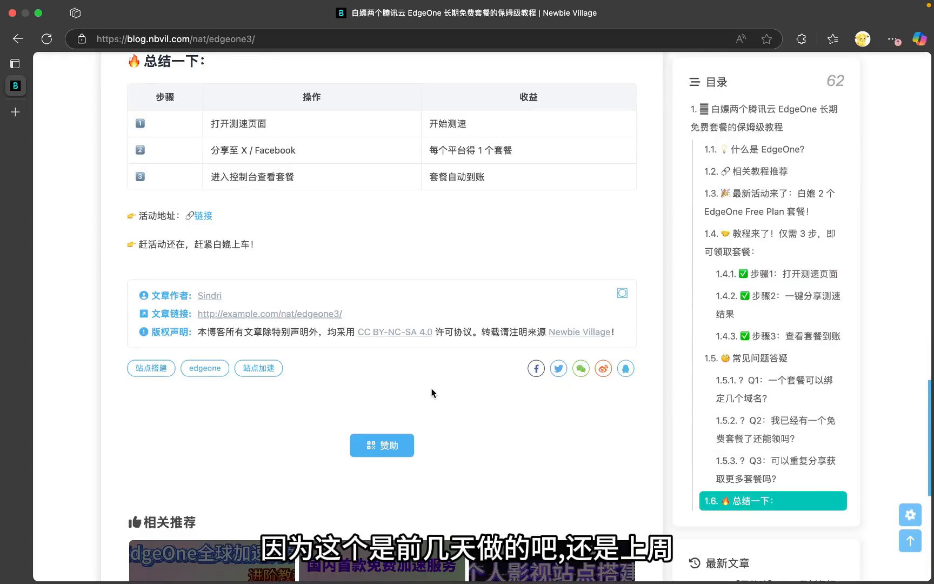
- Review the note about two free plans per account, followed by the claiming steps and the FAQ
{"action": "scroll", "coordinate": [431, 388], "scroll_direction": "up", "scroll_amount": 2}
{"action": "scroll", "coordinate": [431, 388], "scroll_direction": "up", "scroll_amount": 10}
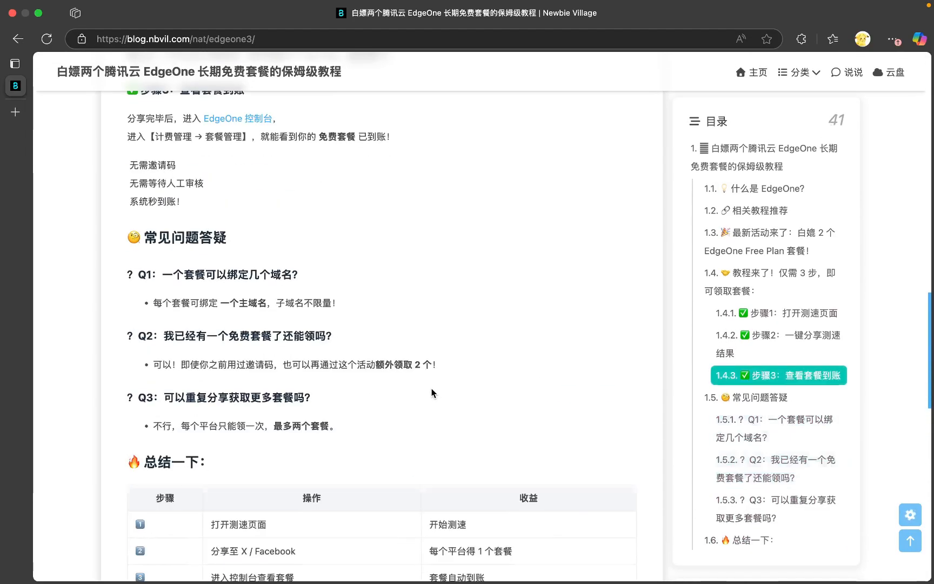
{"action": "scroll", "coordinate": [431, 388], "scroll_direction": "up", "scroll_amount": 4}
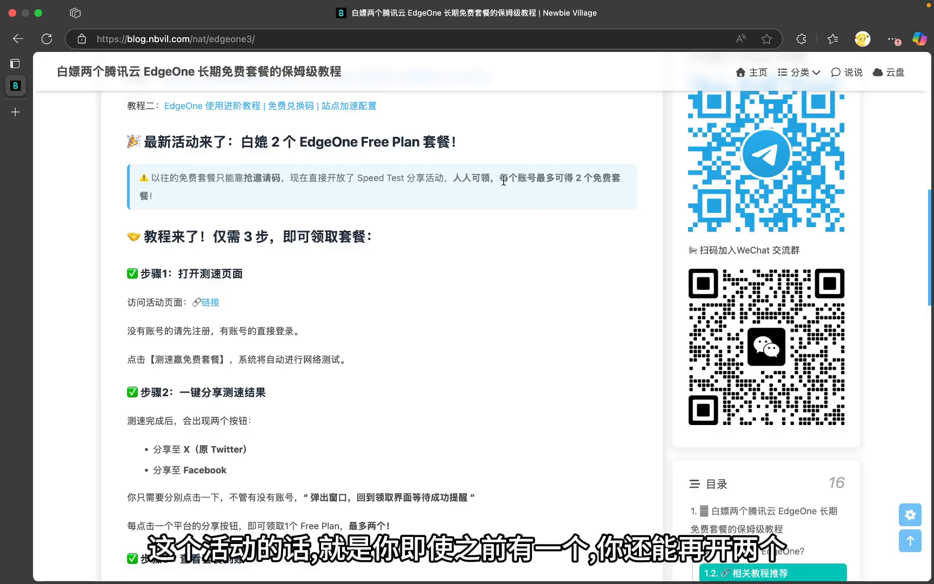
{"action": "left_click_drag", "start_coordinate": [497, 177], "coordinate": [630, 190]}
{"action": "left_click", "coordinate": [629, 190]}
{"action": "scroll", "coordinate": [547, 328], "scroll_direction": "down", "scroll_amount": 5}
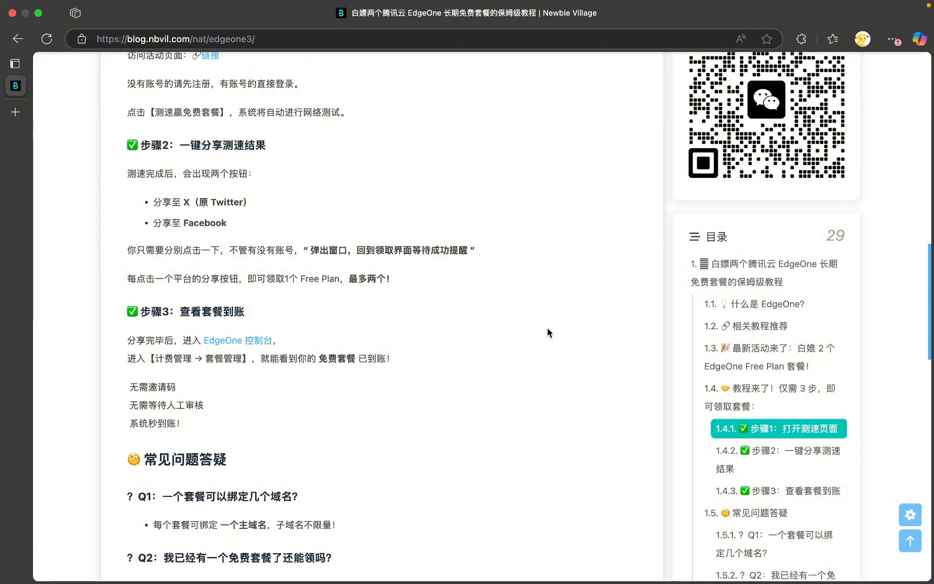
{"action": "scroll", "coordinate": [547, 327], "scroll_direction": "down", "scroll_amount": 5}
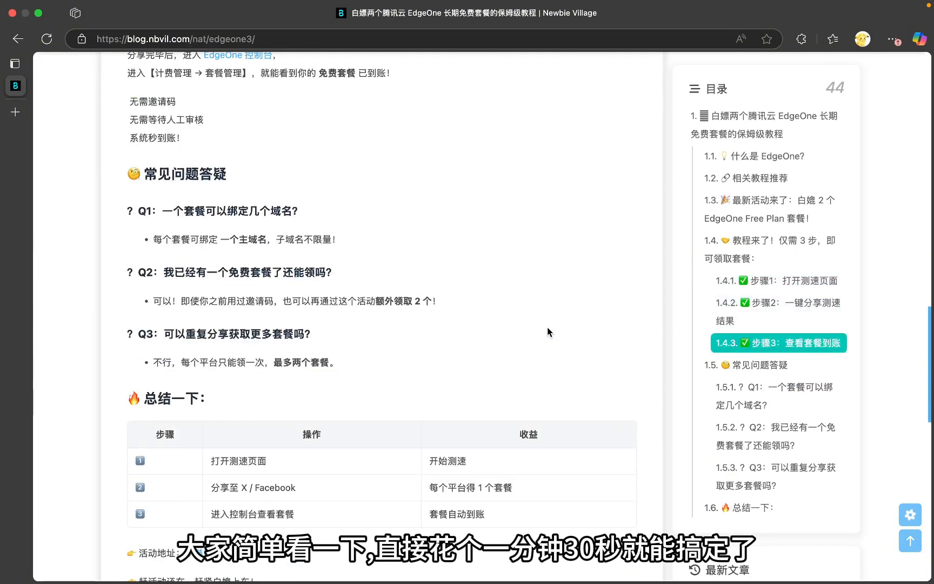
{"action": "scroll", "coordinate": [547, 332], "scroll_direction": "down", "scroll_amount": 1}
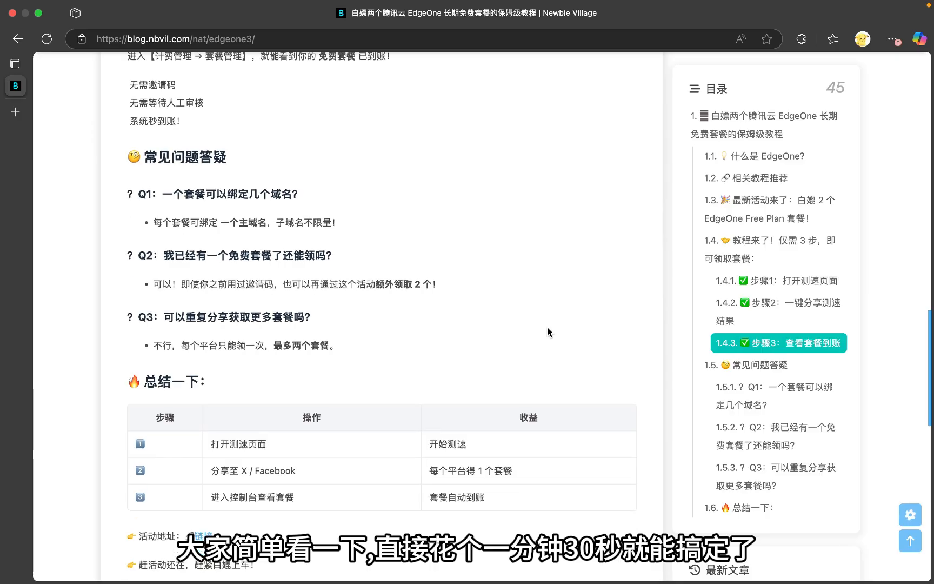
- Return to the blog's article list and open the 2025 zero-basics S-UI&H-UI node setup tutorial
{"action": "scroll", "coordinate": [547, 332], "scroll_direction": "up", "scroll_amount": 3}
{"action": "scroll", "coordinate": [548, 332], "scroll_direction": "up", "scroll_amount": 15}
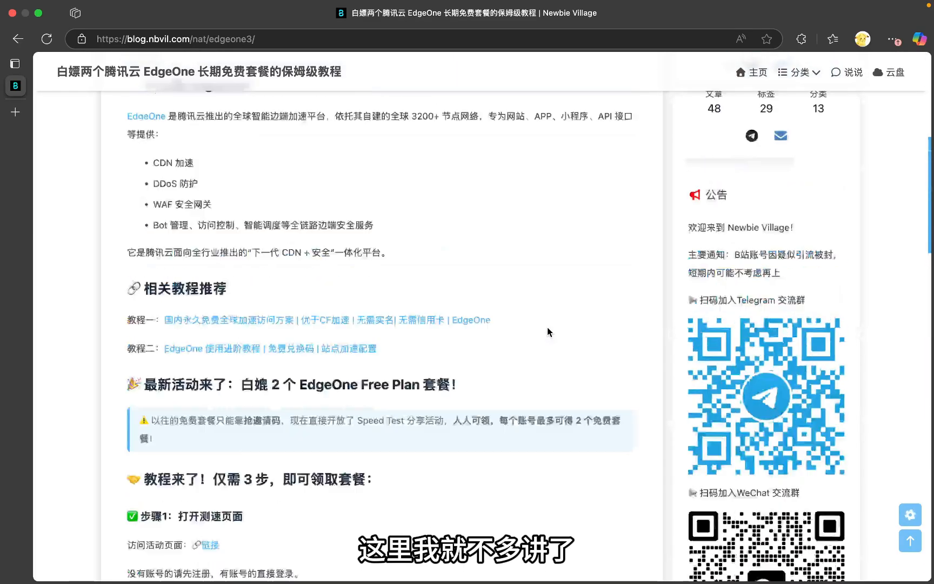
{"action": "left_click", "coordinate": [21, 41]}
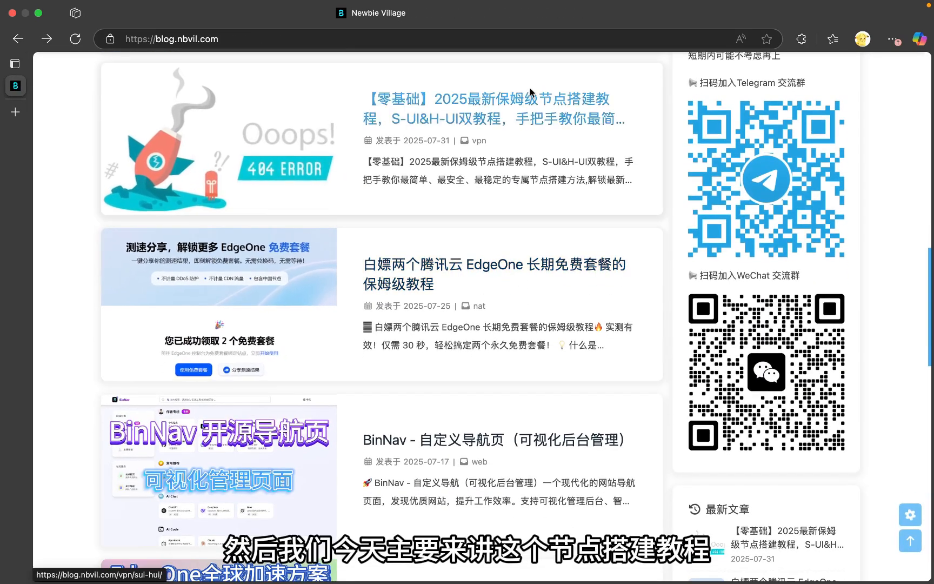
{"action": "left_click", "coordinate": [530, 93]}
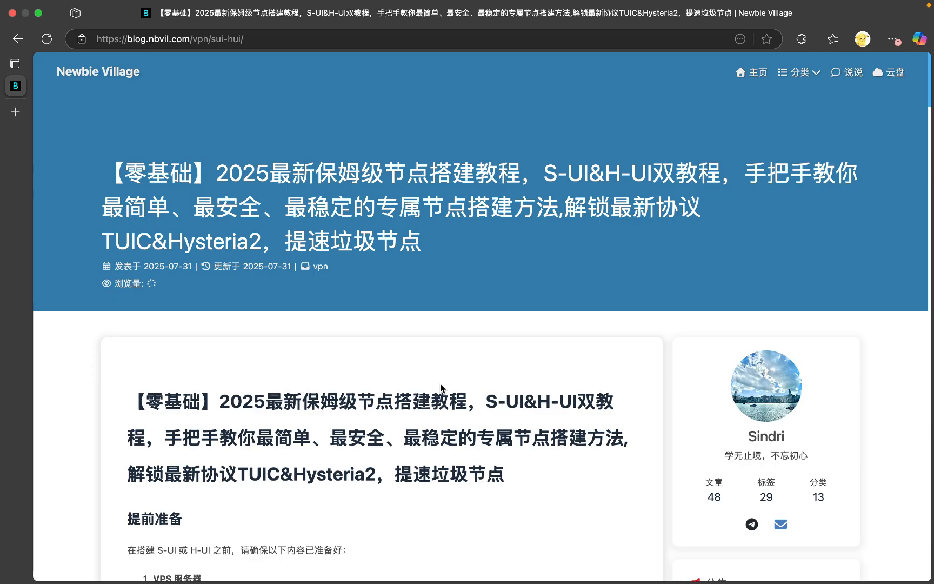
- Read the tutorial from the 提前准备 section through the S-UI 配置 steps to the H-UI quick install and Hysteria2 settings
{"action": "scroll", "coordinate": [440, 383], "scroll_direction": "down", "scroll_amount": 1}
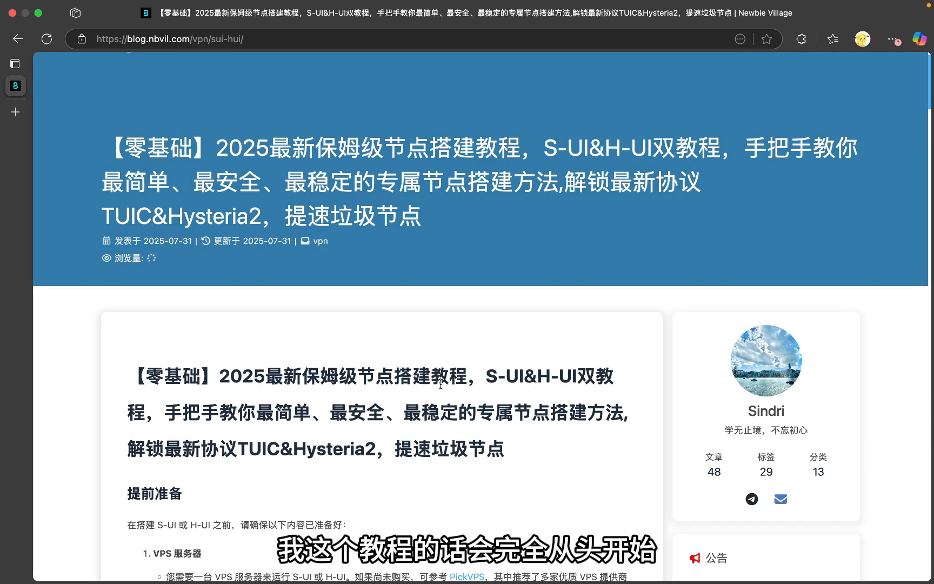
{"action": "scroll", "coordinate": [440, 383], "scroll_direction": "down", "scroll_amount": 2}
{"action": "scroll", "coordinate": [440, 383], "scroll_direction": "down", "scroll_amount": 10}
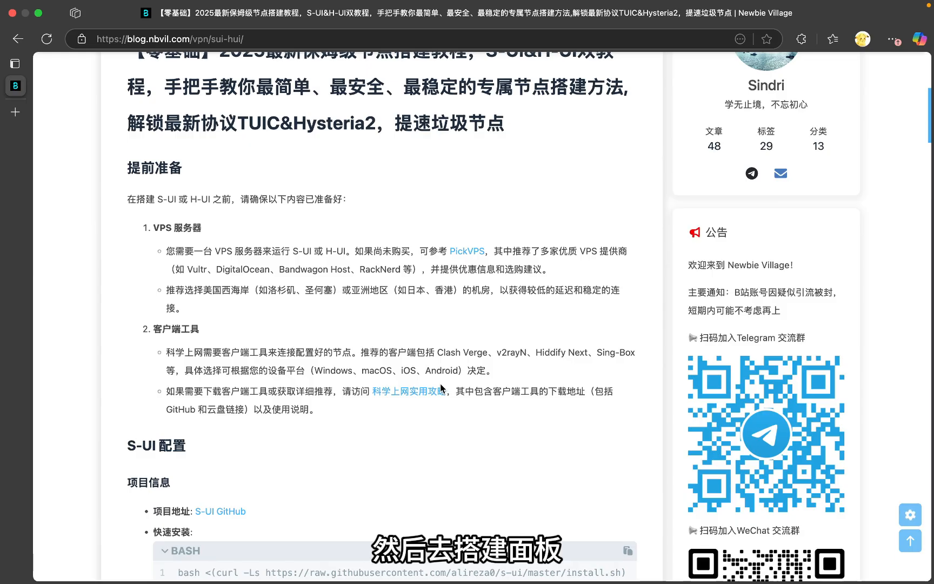
{"action": "scroll", "coordinate": [440, 385], "scroll_direction": "down", "scroll_amount": 5}
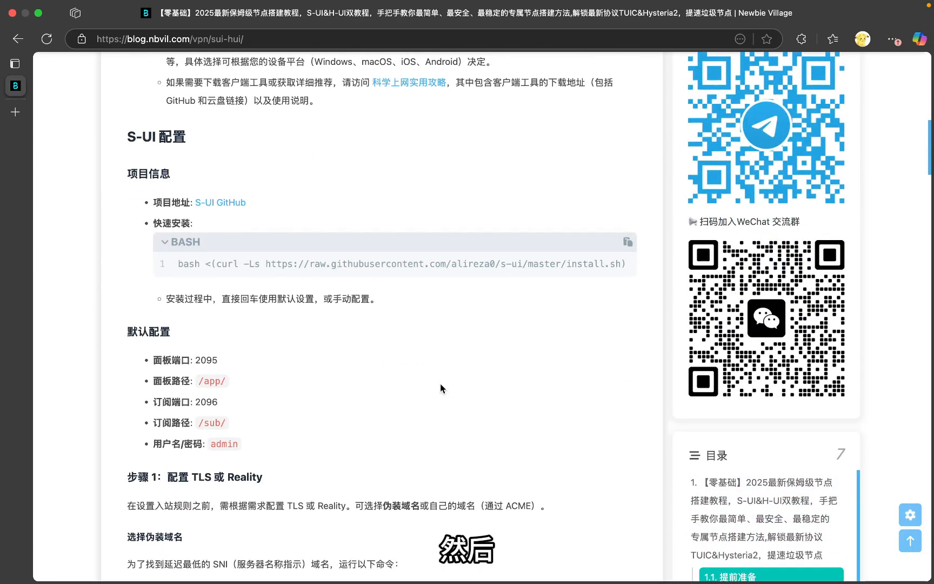
{"action": "scroll", "coordinate": [440, 388], "scroll_direction": "up", "scroll_amount": 4}
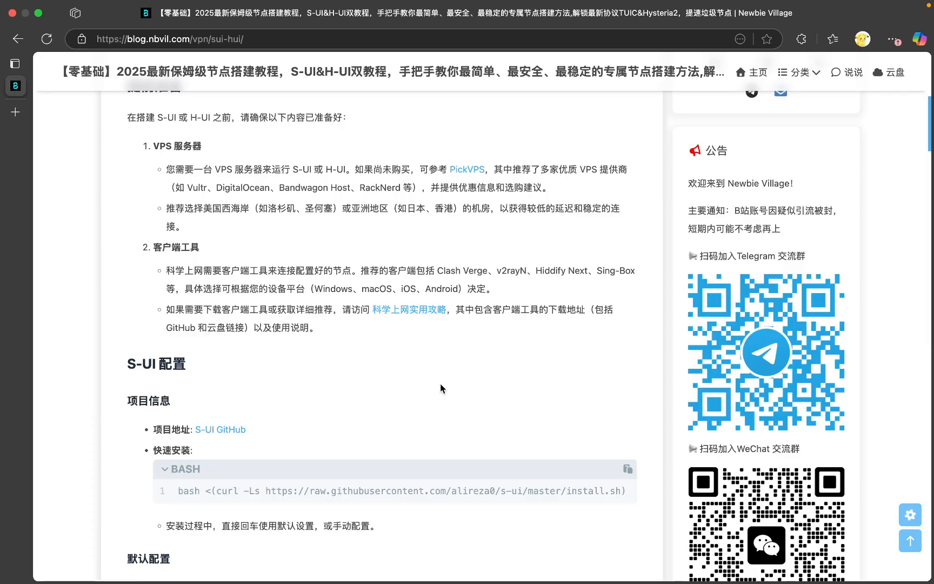
{"action": "scroll", "coordinate": [440, 383], "scroll_direction": "down", "scroll_amount": 8}
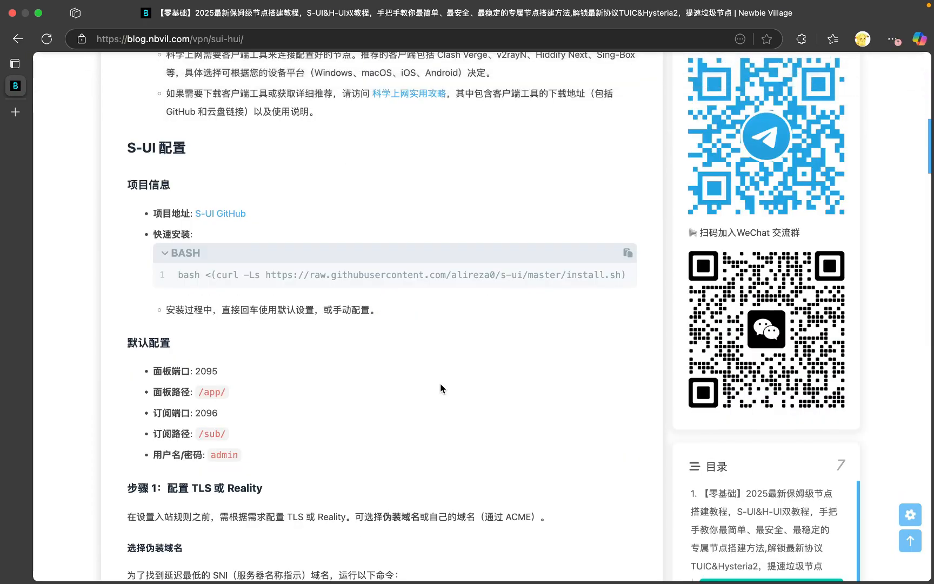
{"action": "scroll", "coordinate": [440, 384], "scroll_direction": "down", "scroll_amount": 4}
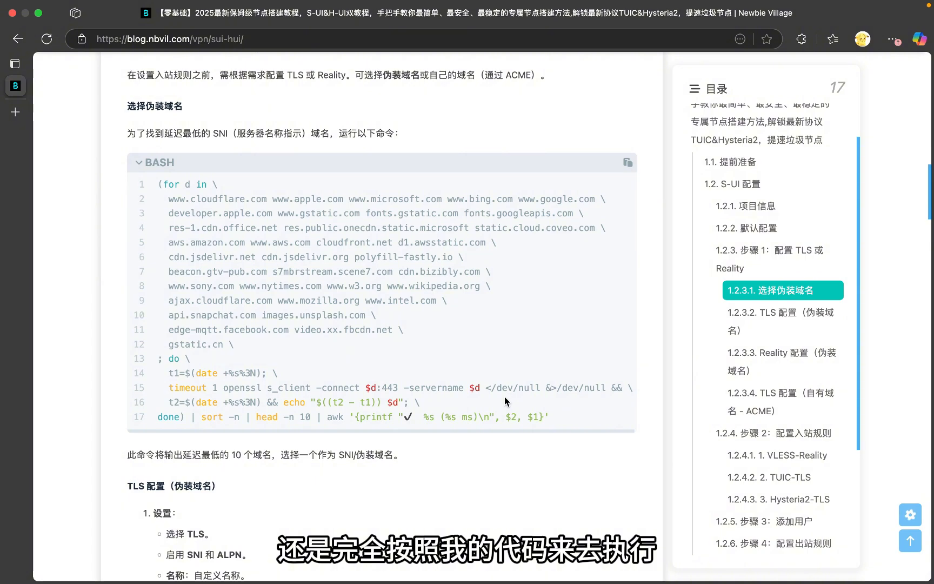
{"action": "scroll", "coordinate": [505, 400], "scroll_direction": "down", "scroll_amount": 15}
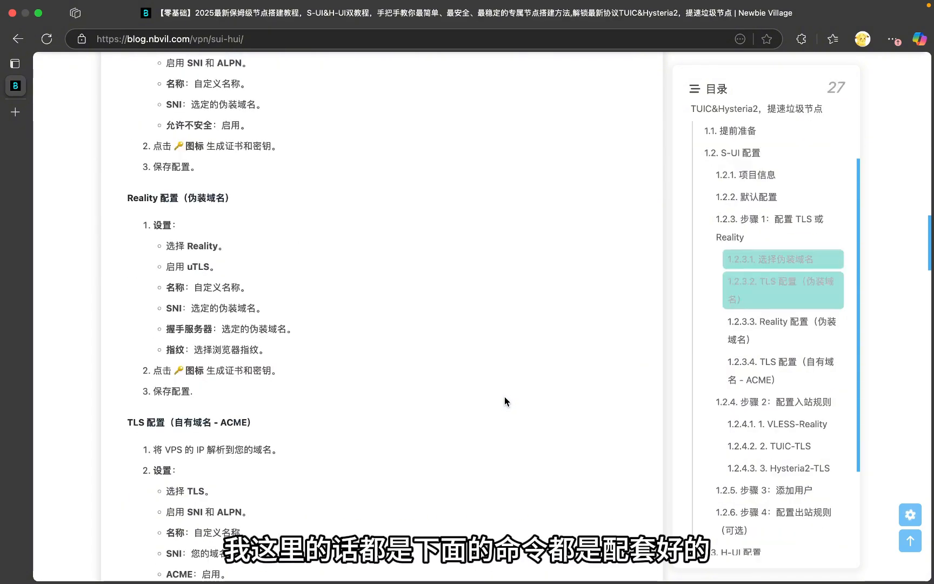
{"action": "scroll", "coordinate": [504, 397], "scroll_direction": "down", "scroll_amount": 8}
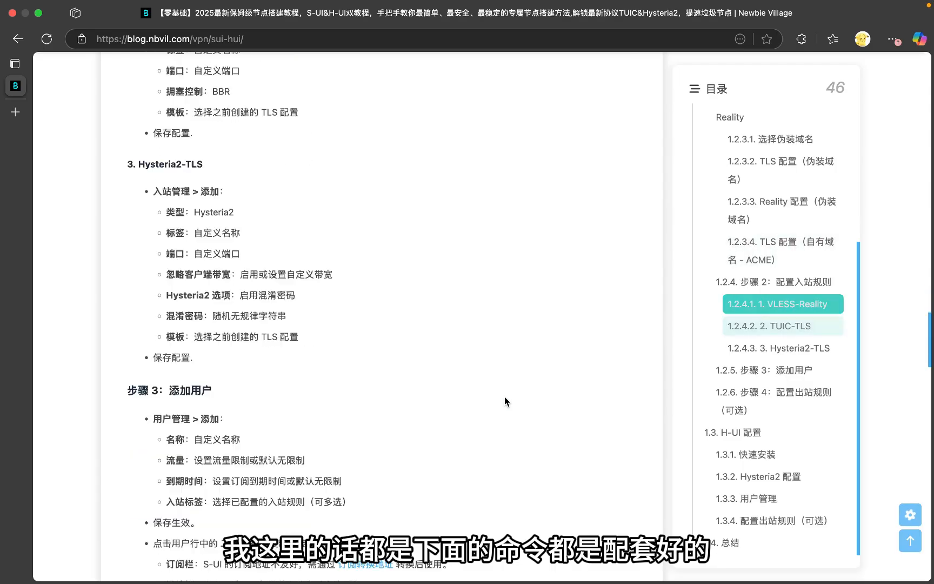
{"action": "scroll", "coordinate": [504, 401], "scroll_direction": "down", "scroll_amount": 10}
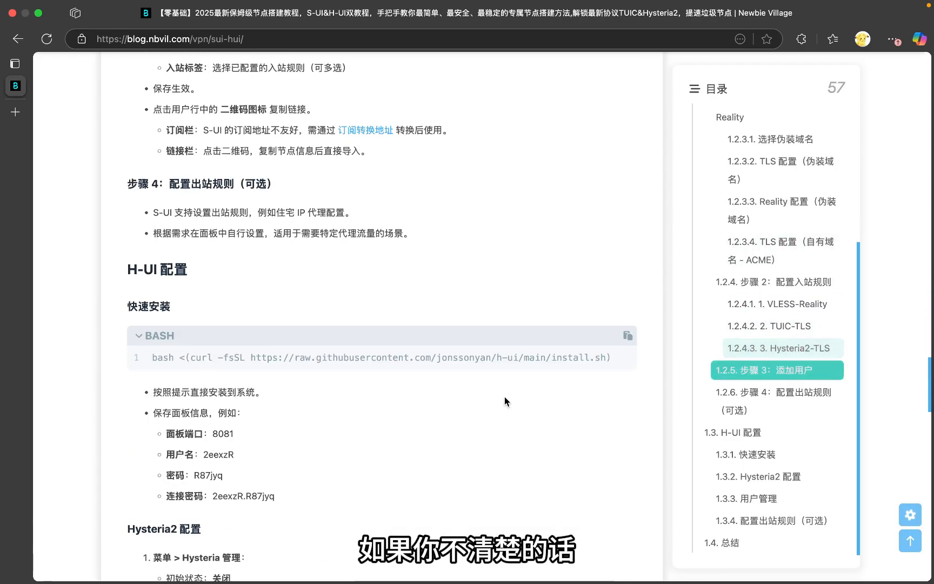
{"action": "scroll", "coordinate": [505, 401], "scroll_direction": "down", "scroll_amount": 1}
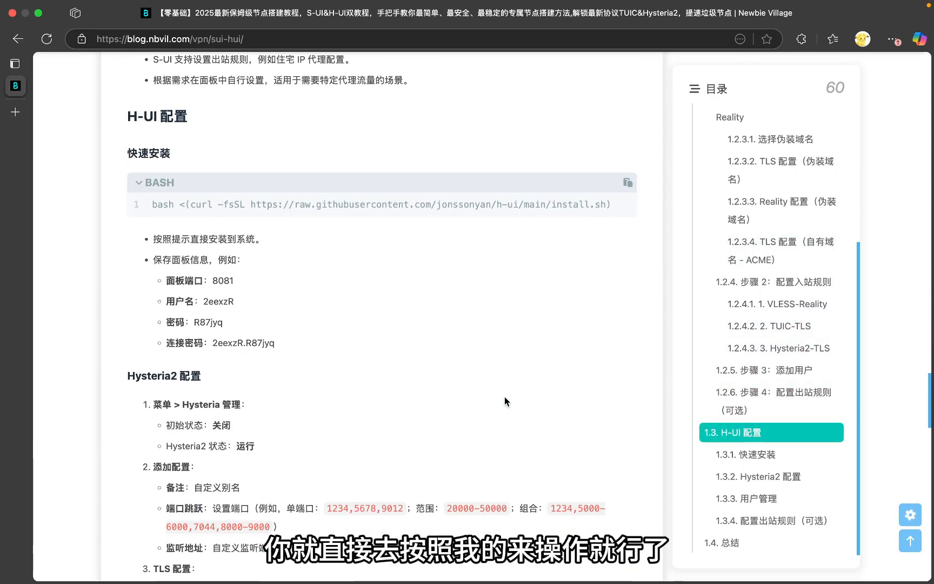
- Review the inbound rules, camouflage-domain command and preparation section again, then the Telegram and WeChat group QR codes
{"action": "scroll", "coordinate": [504, 401], "scroll_direction": "up", "scroll_amount": 10}
{"action": "scroll", "coordinate": [505, 400], "scroll_direction": "up", "scroll_amount": 12}
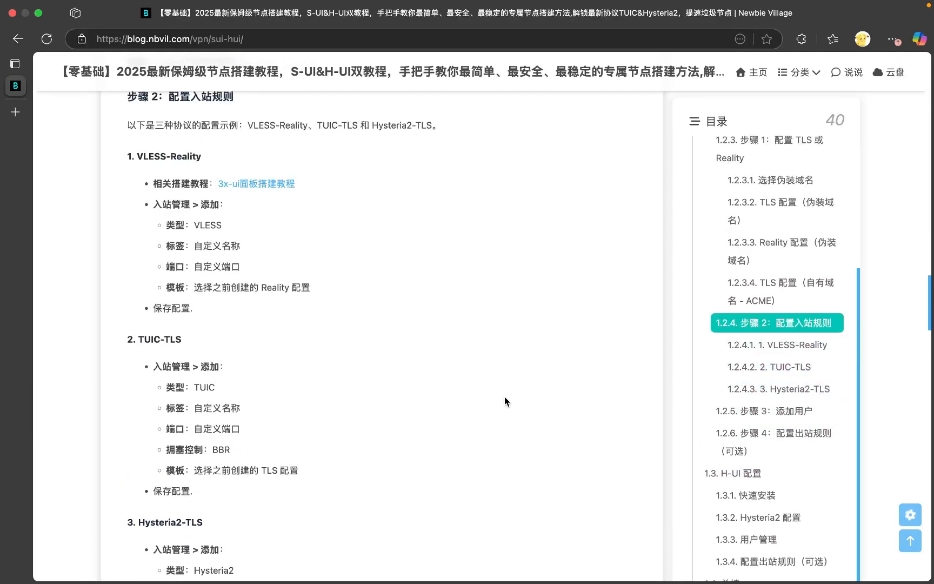
{"action": "scroll", "coordinate": [505, 401], "scroll_direction": "up", "scroll_amount": 12}
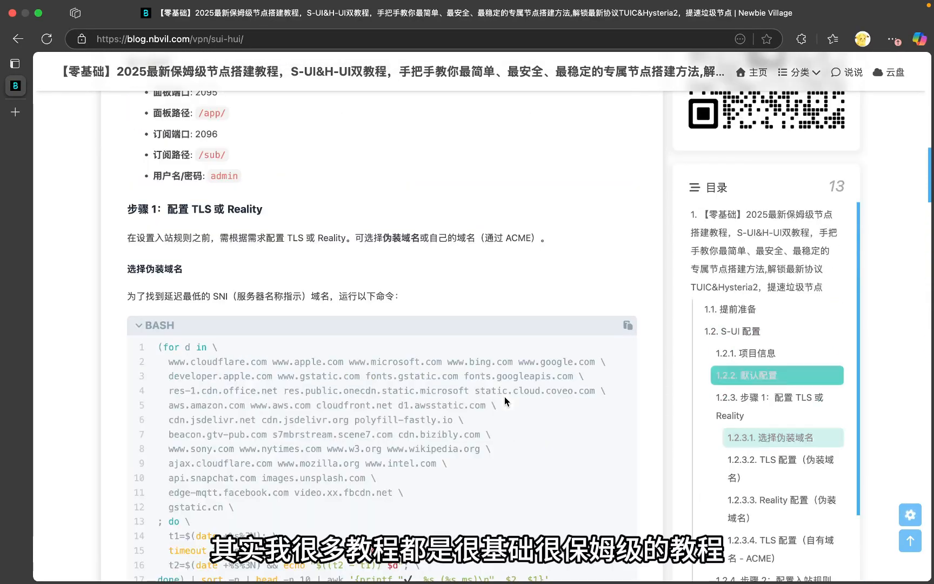
{"action": "scroll", "coordinate": [504, 401], "scroll_direction": "up", "scroll_amount": 12}
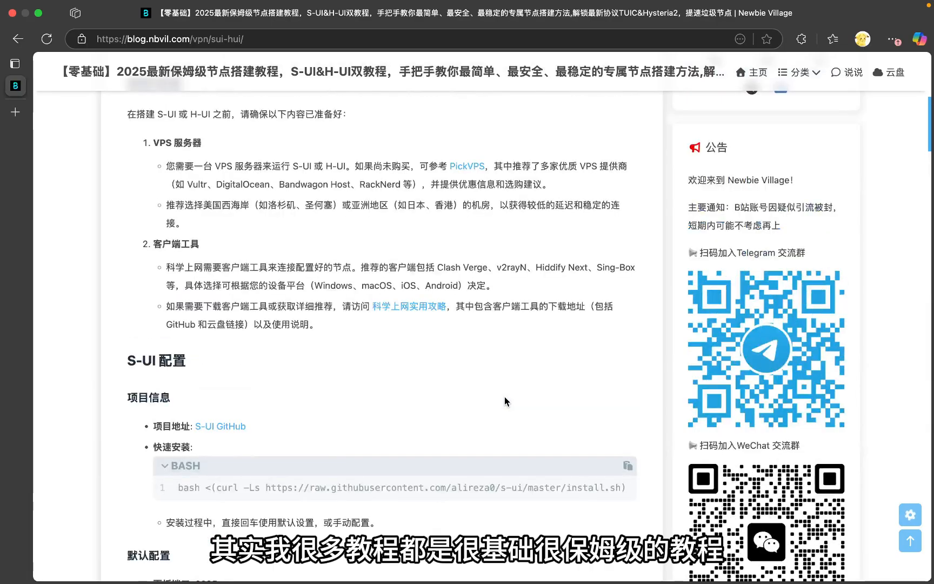
{"action": "scroll", "coordinate": [504, 397], "scroll_direction": "down", "scroll_amount": 1}
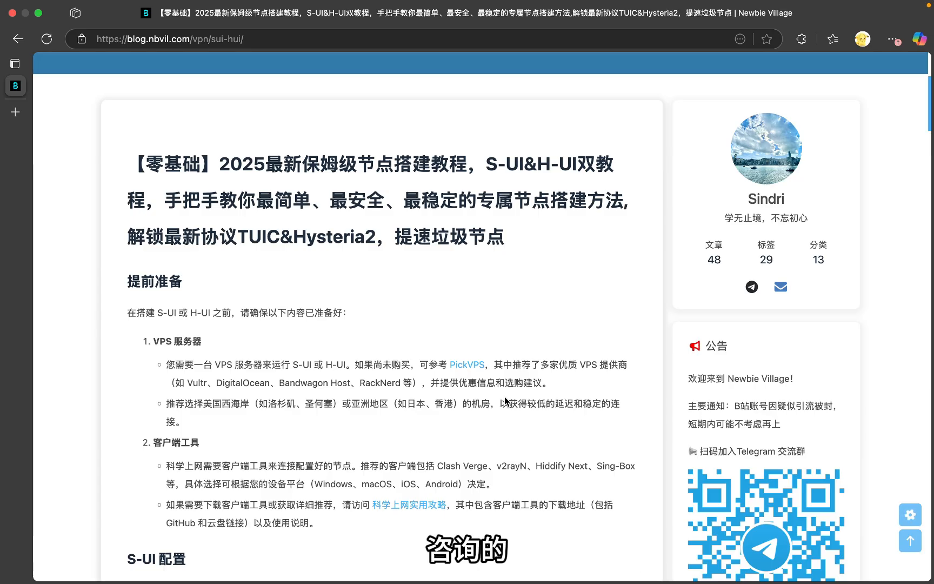
{"action": "scroll", "coordinate": [505, 400], "scroll_direction": "down", "scroll_amount": 7}
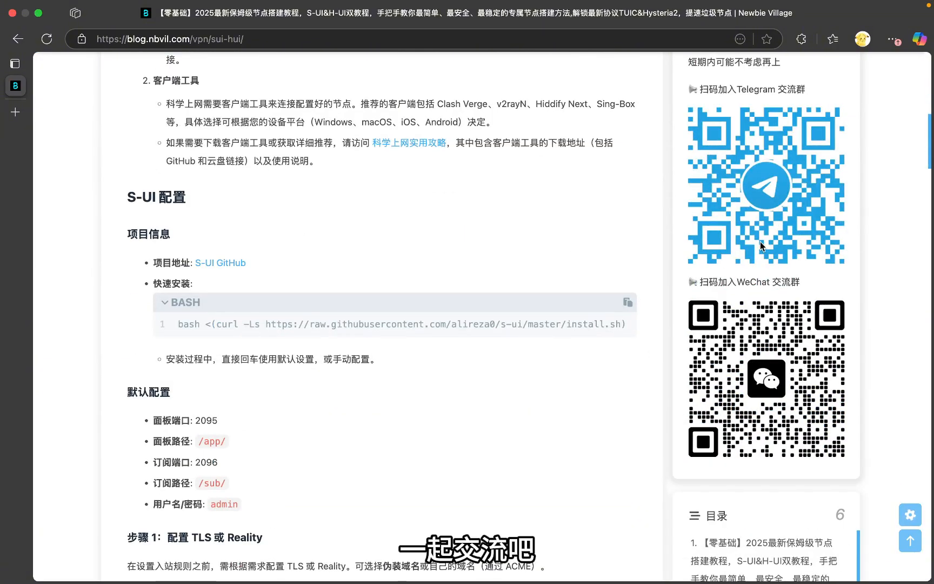
- Open the PickVPS site linked under VPS 服务器 in the tutorial's 提前准备 section
{"action": "scroll", "coordinate": [456, 344], "scroll_direction": "up", "scroll_amount": 4}
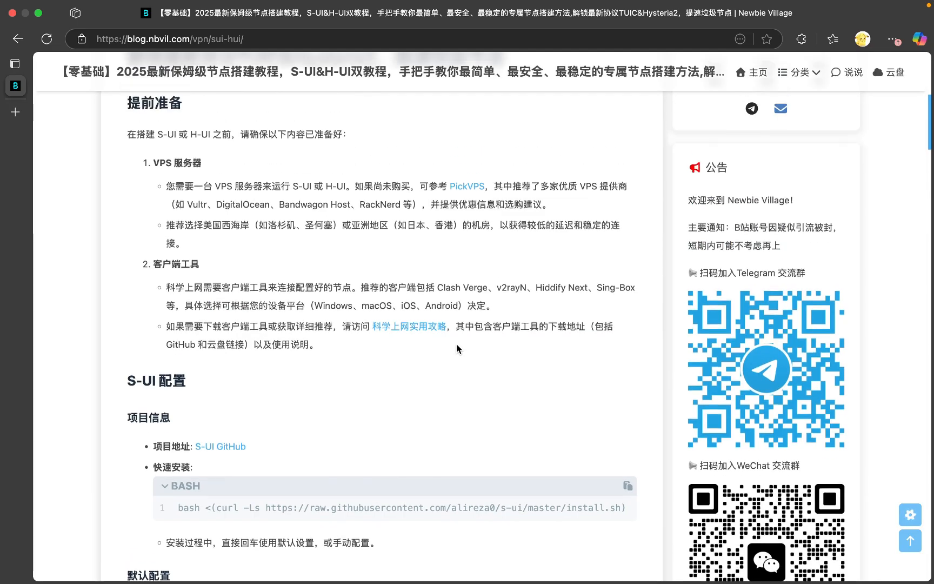
{"action": "scroll", "coordinate": [456, 344], "scroll_direction": "up", "scroll_amount": 3}
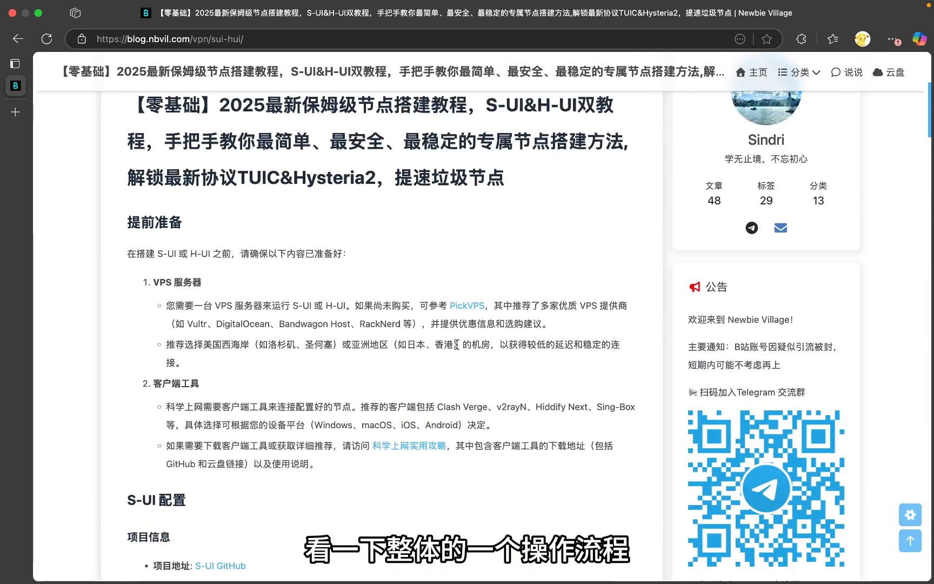
{"action": "scroll", "coordinate": [456, 344], "scroll_direction": "up", "scroll_amount": 1}
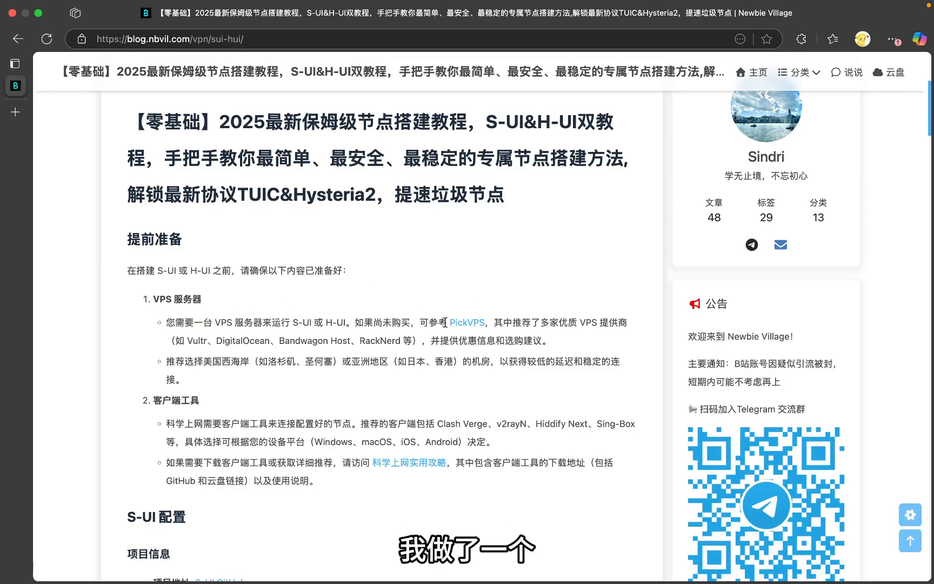
{"action": "left_click", "coordinate": [477, 325]}
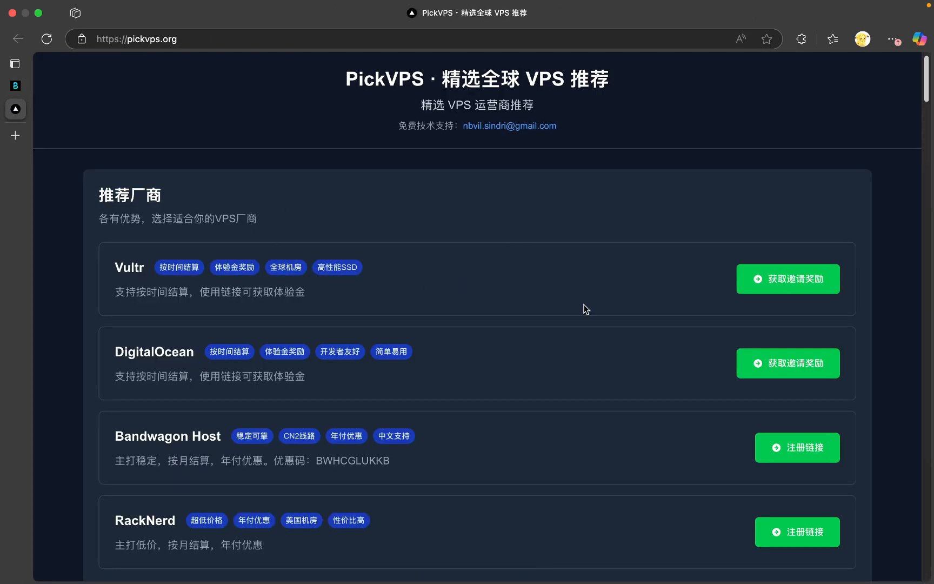
- Review the 推荐厂商 list, highlighting the Vultr name and its feature tags, and continue to the 选择建议 notes
{"action": "scroll", "coordinate": [584, 304], "scroll_direction": "down", "scroll_amount": 2}
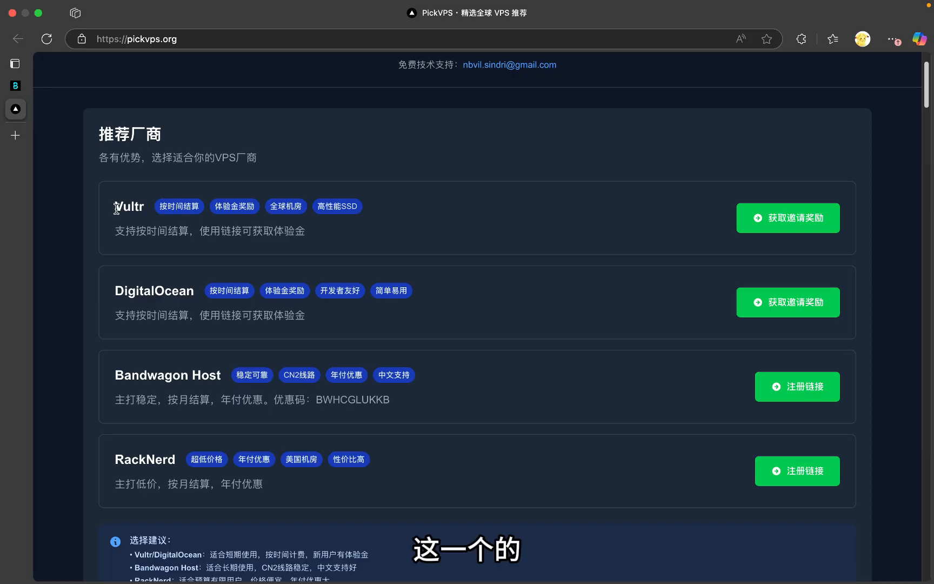
{"action": "left_click_drag", "start_coordinate": [116, 208], "coordinate": [411, 221]}
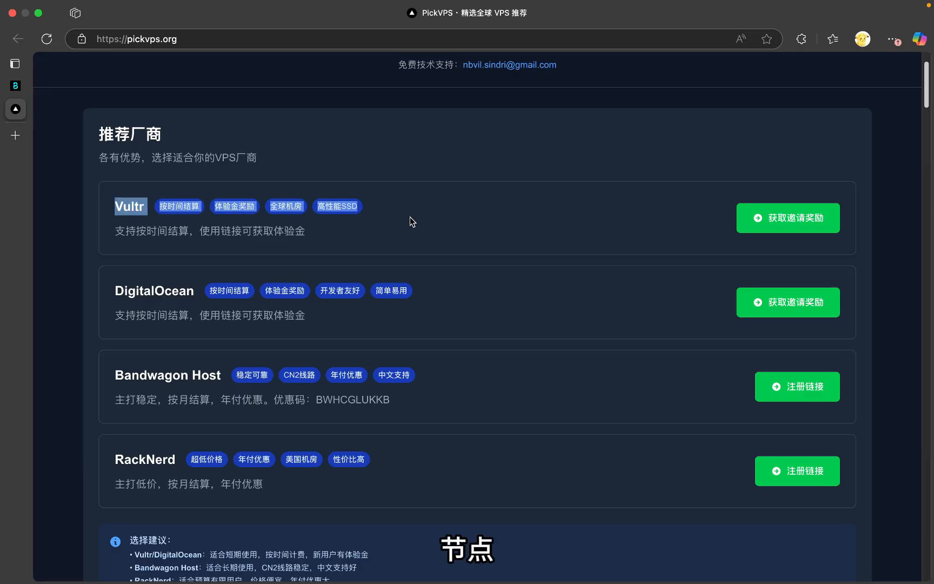
{"action": "left_click", "coordinate": [547, 223]}
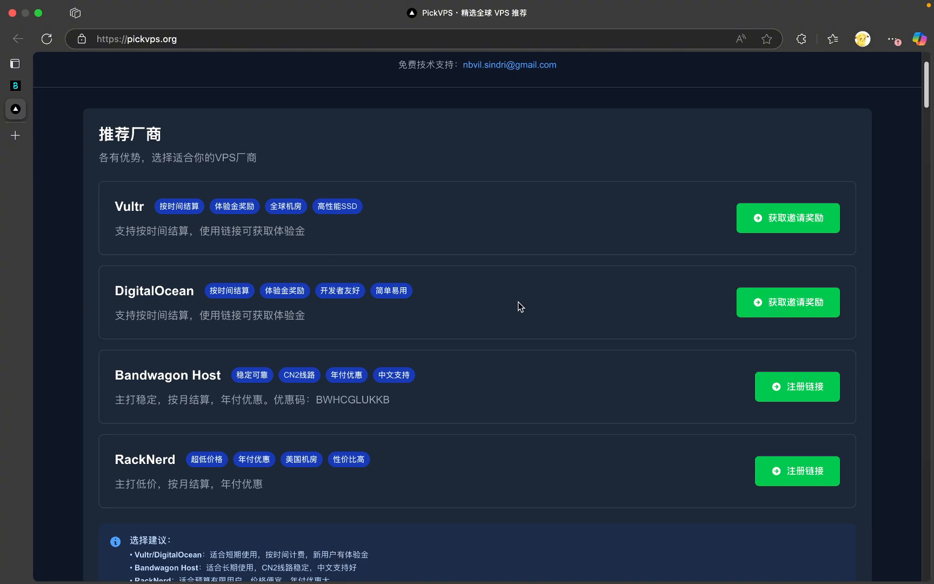
{"action": "scroll", "coordinate": [521, 306], "scroll_direction": "down", "scroll_amount": 1}
{"action": "scroll", "coordinate": [437, 301], "scroll_direction": "down", "scroll_amount": 3}
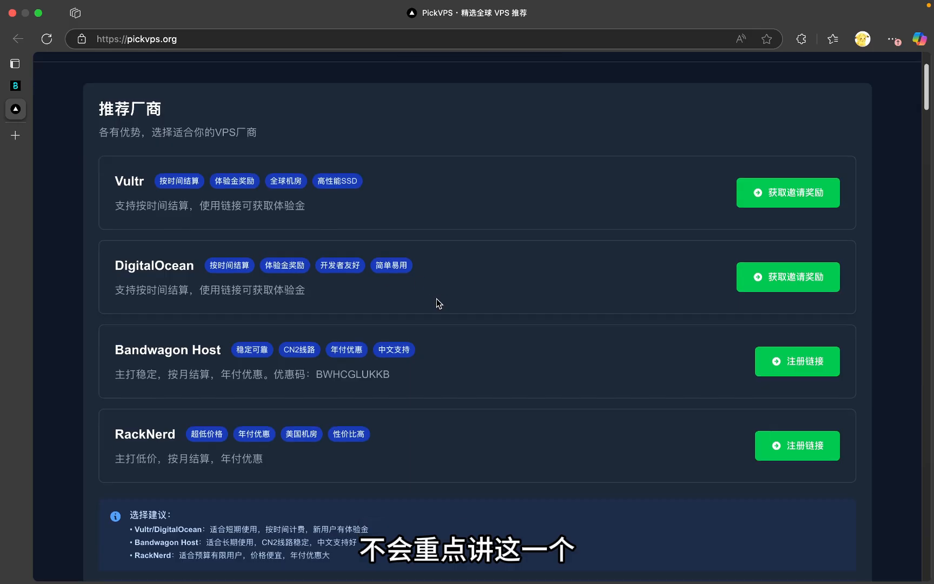
{"action": "scroll", "coordinate": [436, 303], "scroll_direction": "down", "scroll_amount": 1}
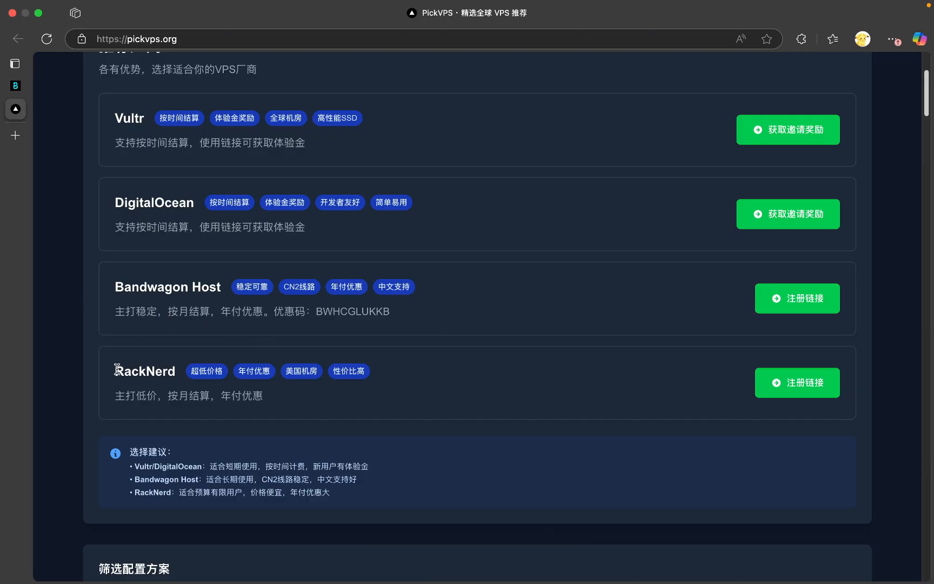
- Highlight the RackNerd name, followed by the Bandwagon Host name and its 优惠码 text, in the provider list
{"action": "left_click_drag", "start_coordinate": [115, 369], "coordinate": [177, 374]}
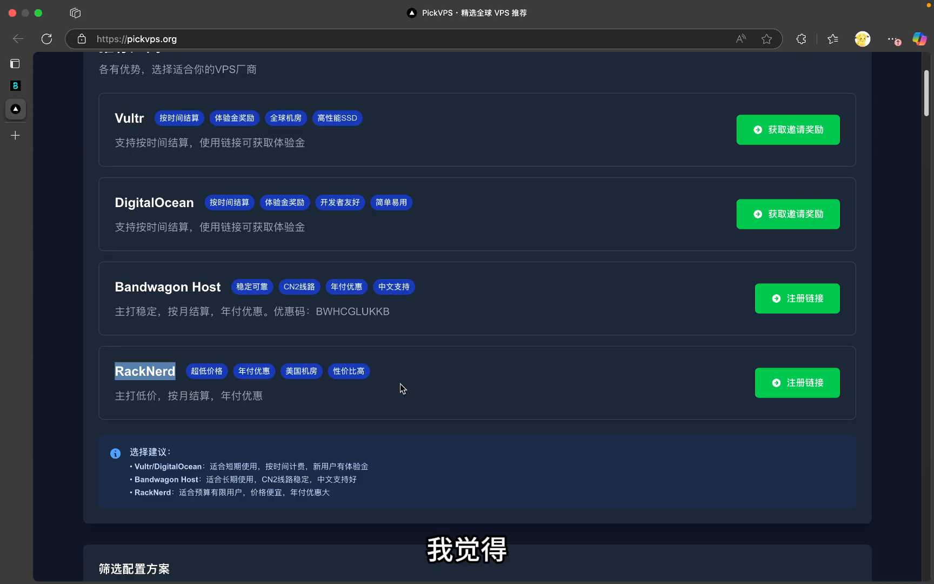
{"action": "left_click", "coordinate": [165, 291]}
{"action": "left_click_drag", "start_coordinate": [115, 286], "coordinate": [220, 291]}
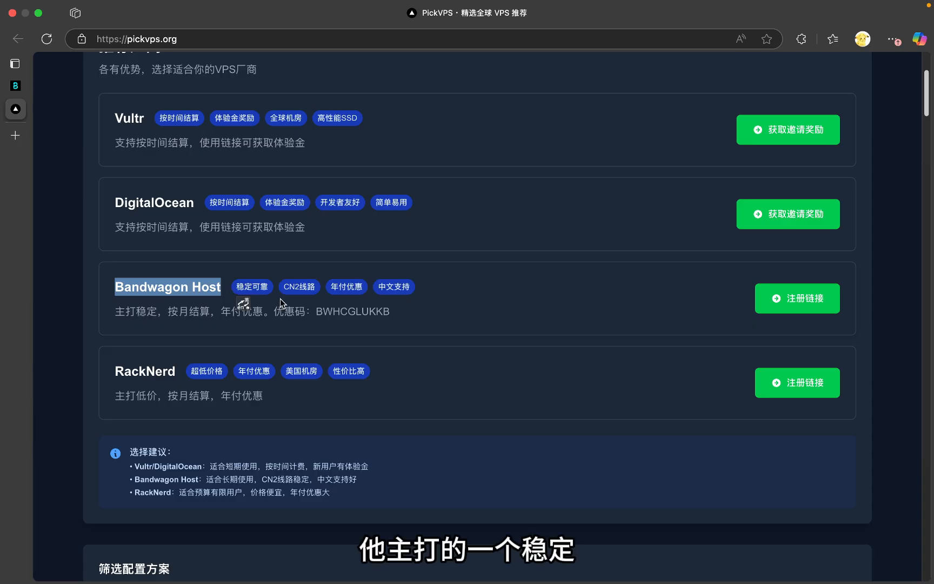
{"action": "left_click", "coordinate": [364, 306]}
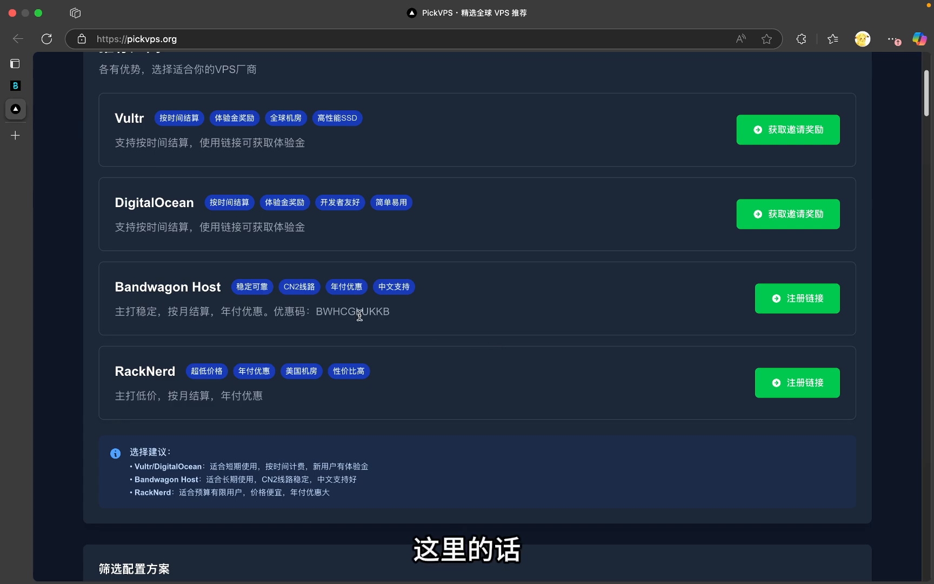
{"action": "left_click_drag", "start_coordinate": [275, 310], "coordinate": [394, 315]}
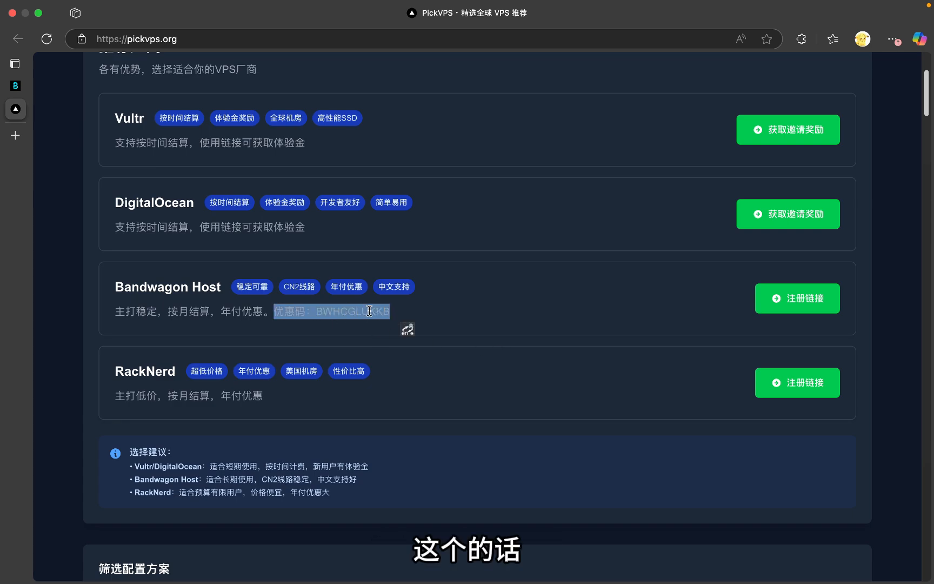
{"action": "left_click", "coordinate": [319, 313]}
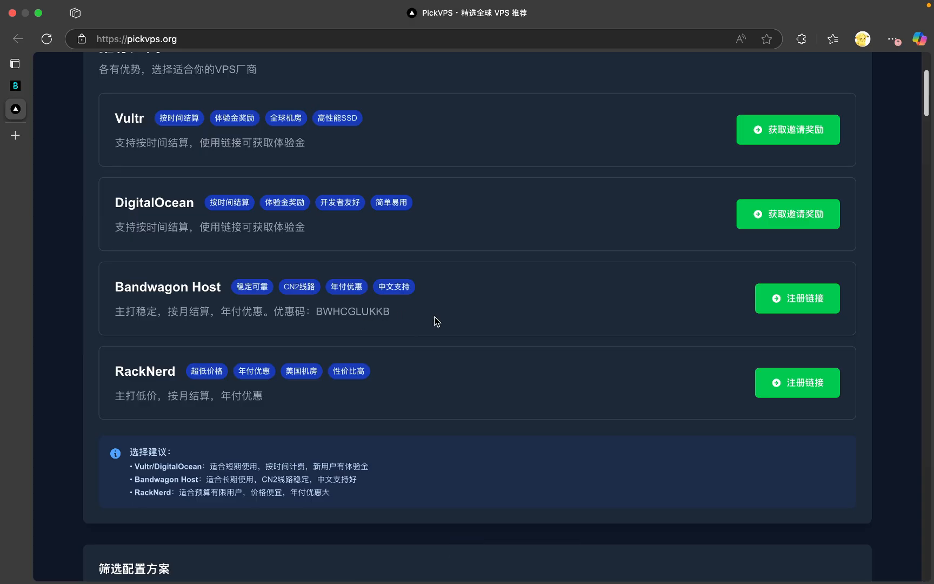
- Highlight the whole RackNerd entry, including its feature tags and low-price description
{"action": "scroll", "coordinate": [354, 391], "scroll_direction": "down", "scroll_amount": 2}
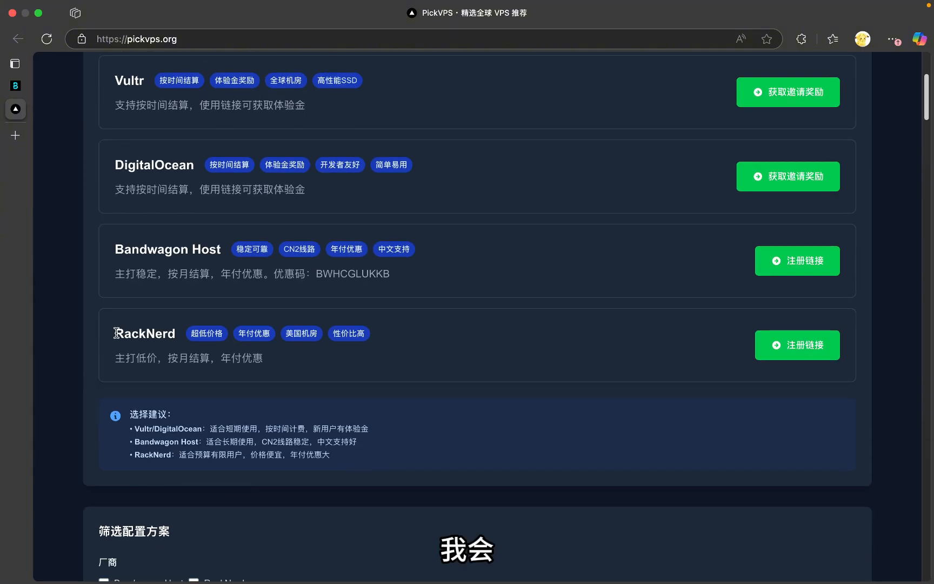
{"action": "left_click_drag", "start_coordinate": [113, 334], "coordinate": [378, 357]}
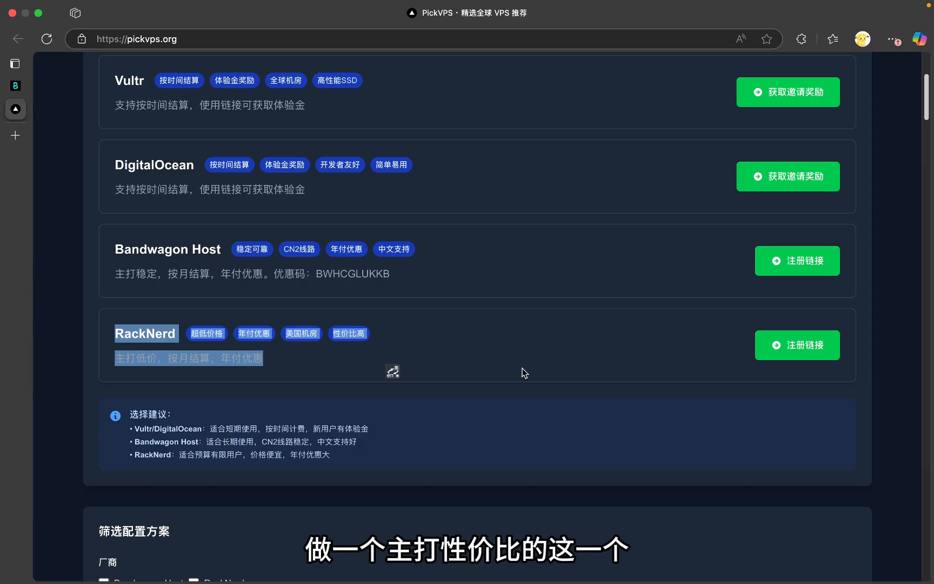
{"action": "left_click", "coordinate": [436, 345]}
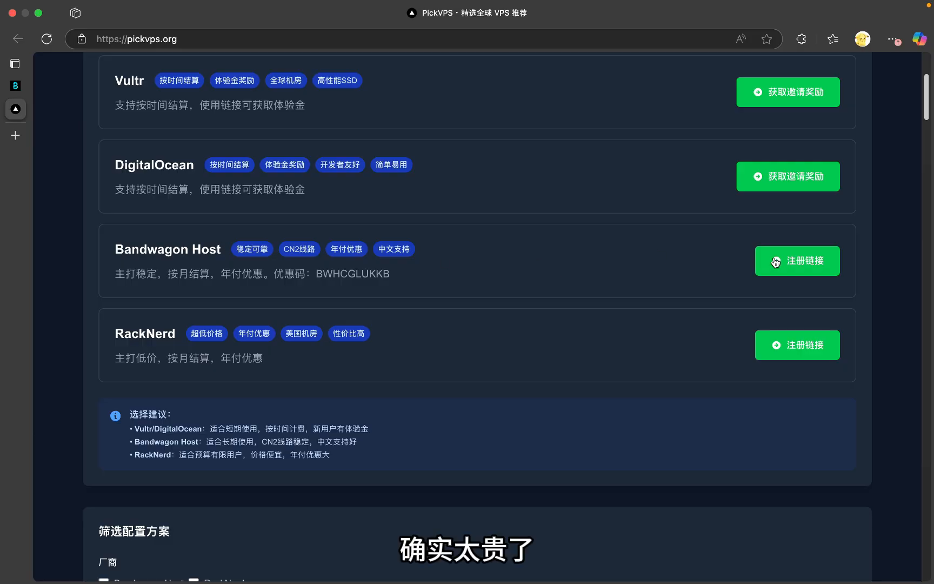
- Find the 特别促销 plan table and highlight its cheapest KVM VPS row, the one with 1核 and 1GB
{"action": "scroll", "coordinate": [578, 371], "scroll_direction": "down", "scroll_amount": 3}
{"action": "scroll", "coordinate": [578, 371], "scroll_direction": "down", "scroll_amount": 6}
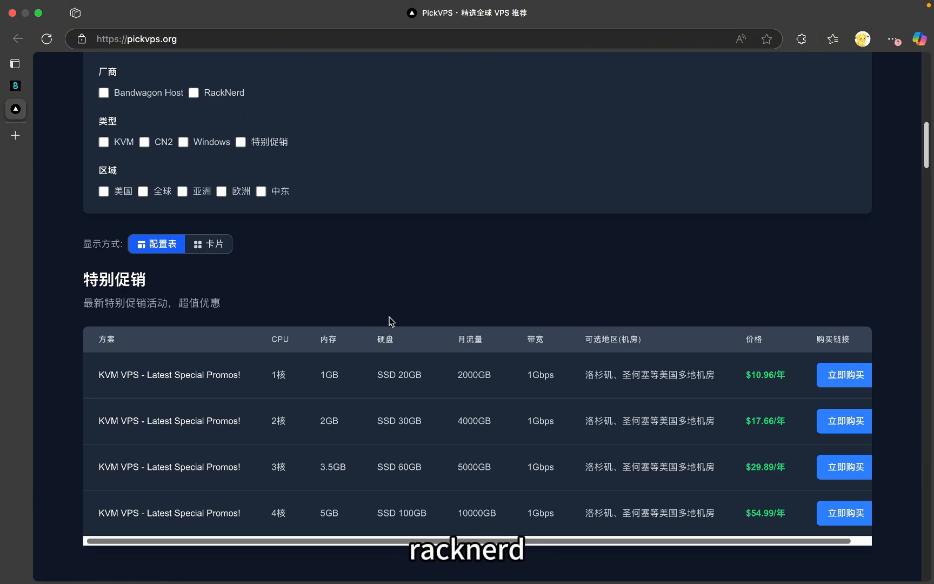
{"action": "scroll", "coordinate": [390, 319], "scroll_direction": "up", "scroll_amount": 1}
{"action": "scroll", "coordinate": [389, 316], "scroll_direction": "down", "scroll_amount": 5}
{"action": "scroll", "coordinate": [389, 316], "scroll_direction": "up", "scroll_amount": 1}
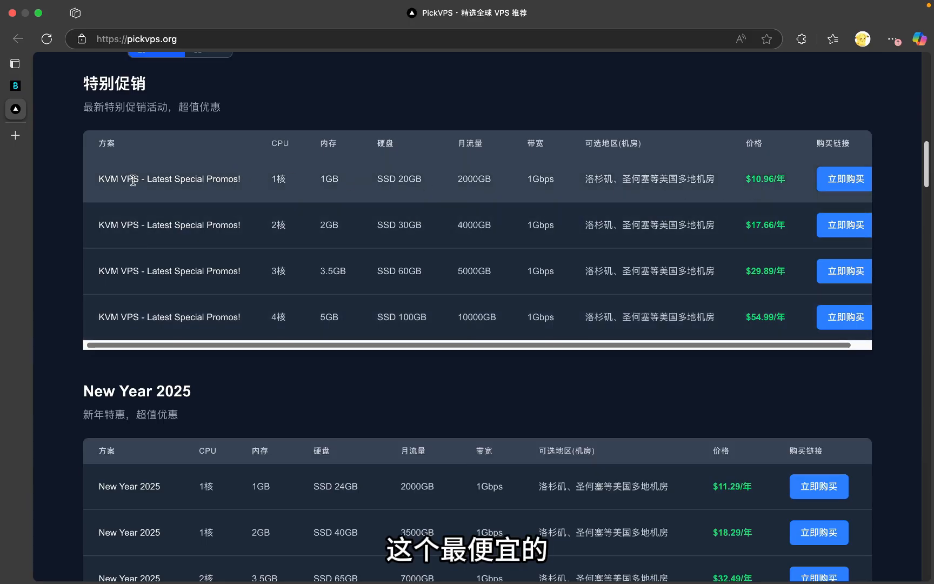
{"action": "left_click_drag", "start_coordinate": [100, 179], "coordinate": [622, 182]}
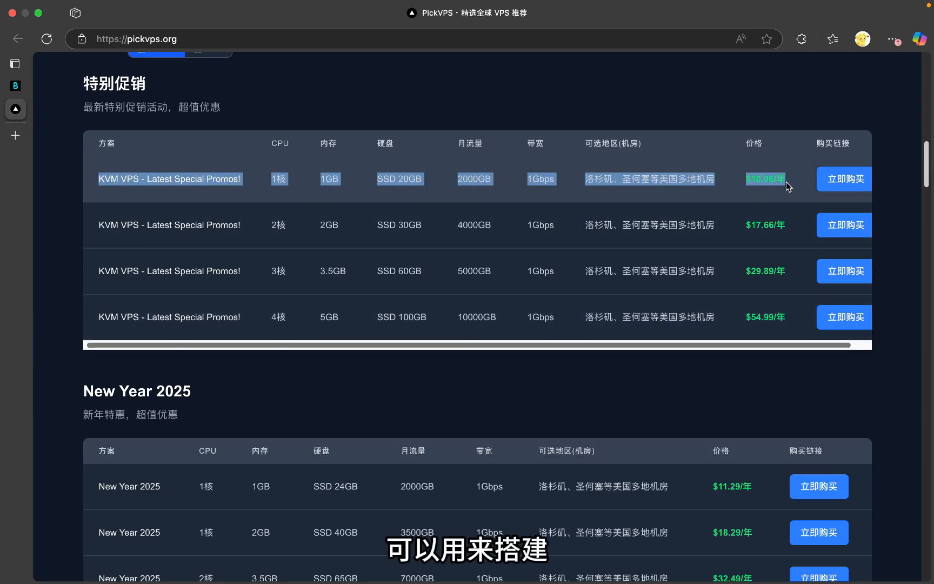
- Browse the New Year 2025 and Black Friday 2024 plans, and highlight the 特别促销 KVM VPS row with 1核 and 1GB
{"action": "left_click", "coordinate": [732, 186]}
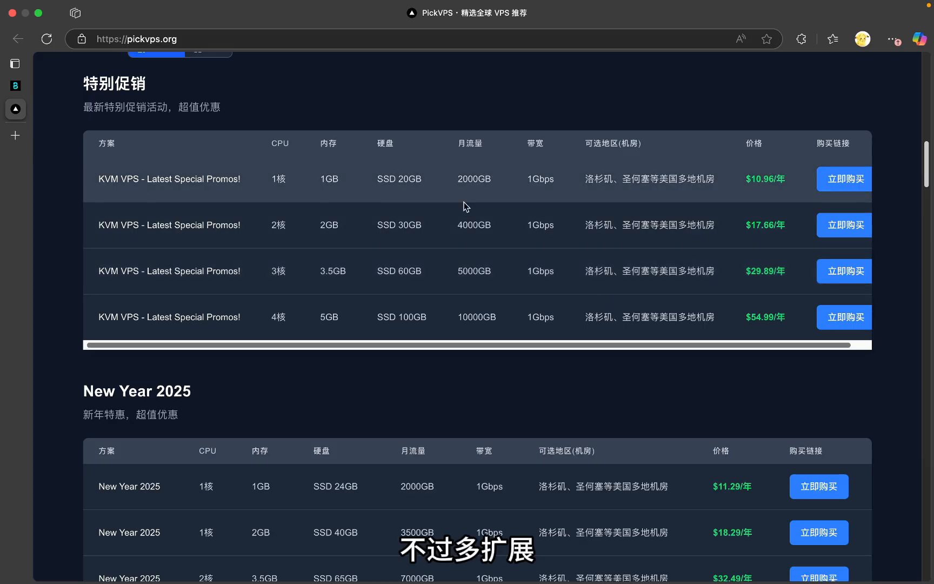
{"action": "scroll", "coordinate": [508, 279], "scroll_direction": "down", "scroll_amount": 1}
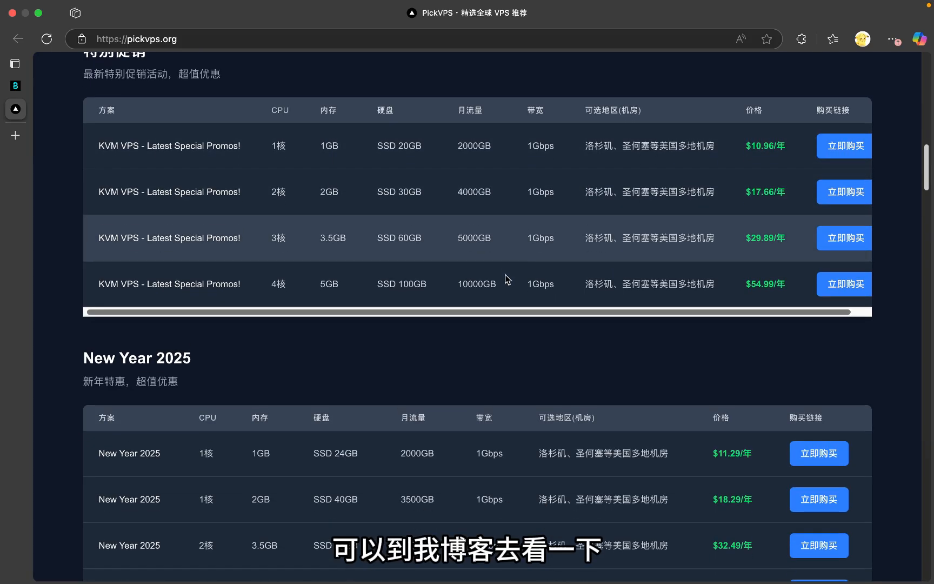
{"action": "scroll", "coordinate": [508, 279], "scroll_direction": "down", "scroll_amount": 5}
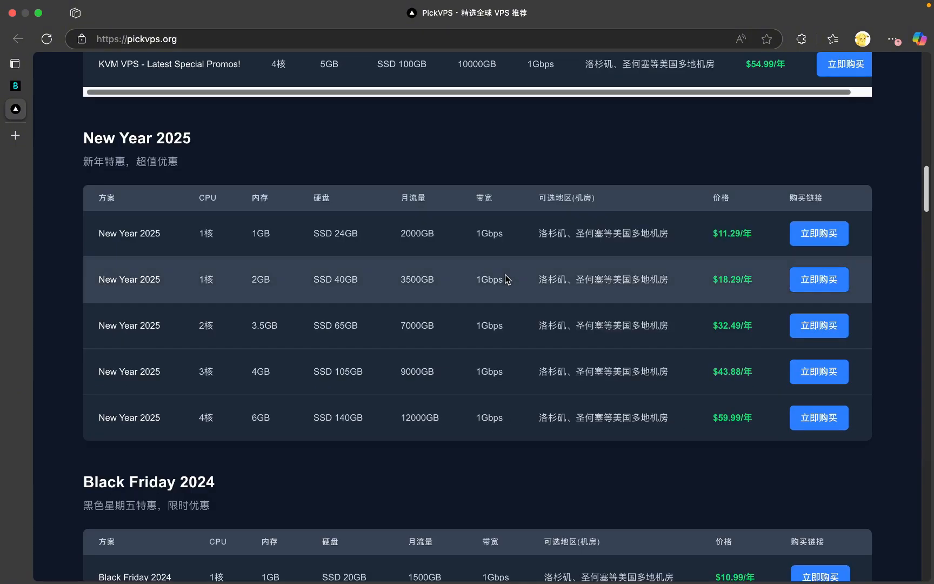
{"action": "scroll", "coordinate": [508, 279], "scroll_direction": "down", "scroll_amount": 1}
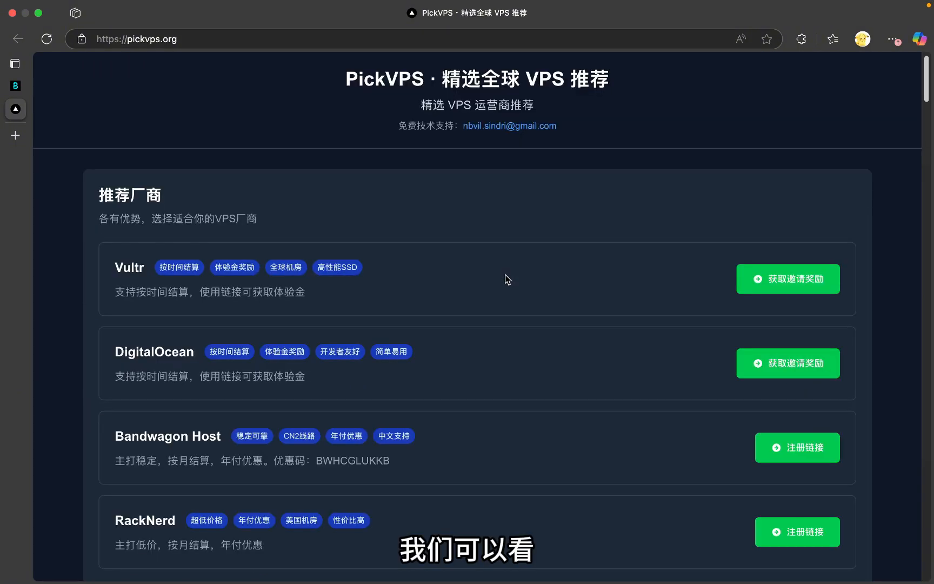
{"action": "scroll", "coordinate": [508, 279], "scroll_direction": "down", "scroll_amount": 6}
{"action": "scroll", "coordinate": [508, 279], "scroll_direction": "down", "scroll_amount": 8}
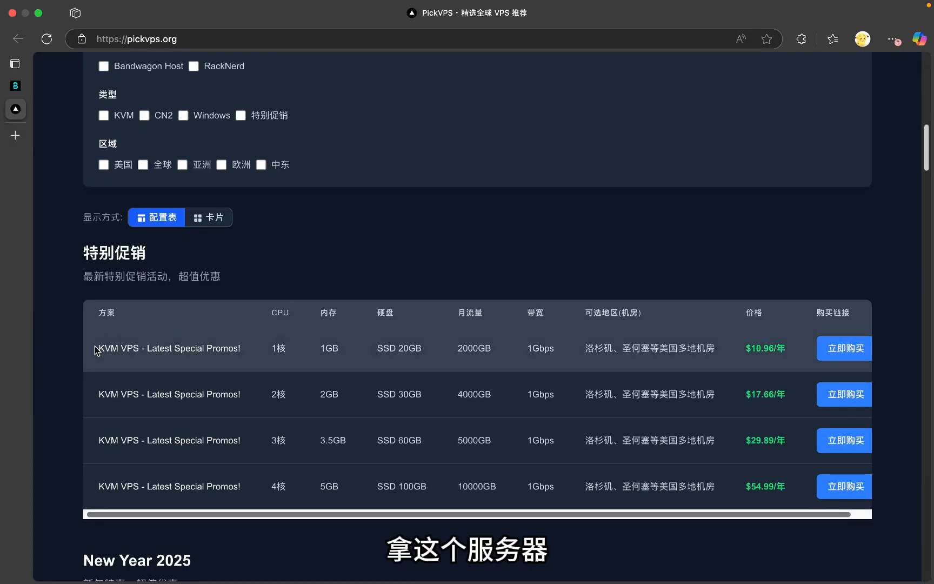
{"action": "left_click_drag", "start_coordinate": [96, 350], "coordinate": [656, 363]}
{"action": "scroll", "coordinate": [322, 255], "scroll_direction": "down", "scroll_amount": 1}
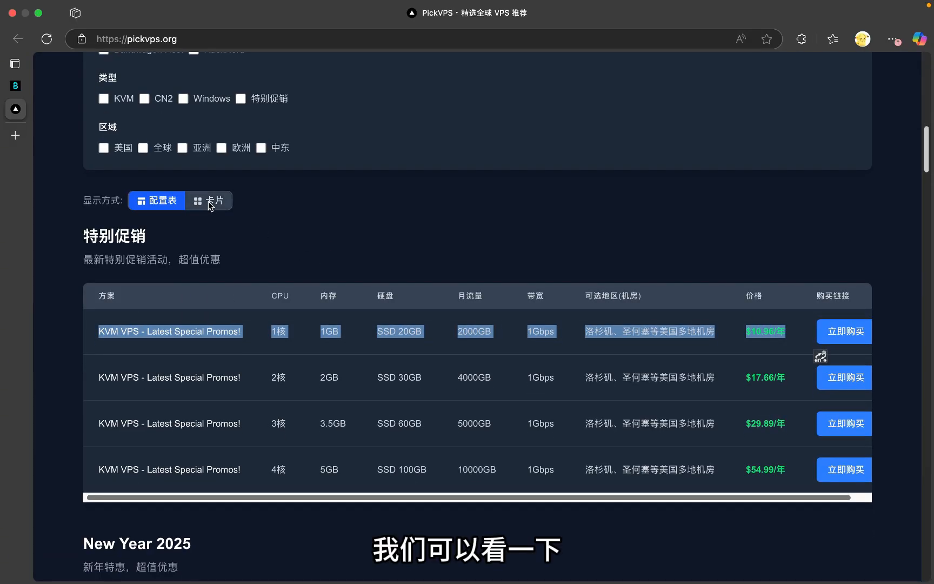
- Filter the plans by the provider Bandwagon Host and highlight the word CN2 in the CN2 GIA-E table heading
{"action": "scroll", "coordinate": [318, 234], "scroll_direction": "up", "scroll_amount": 3}
{"action": "left_click", "coordinate": [103, 144]}
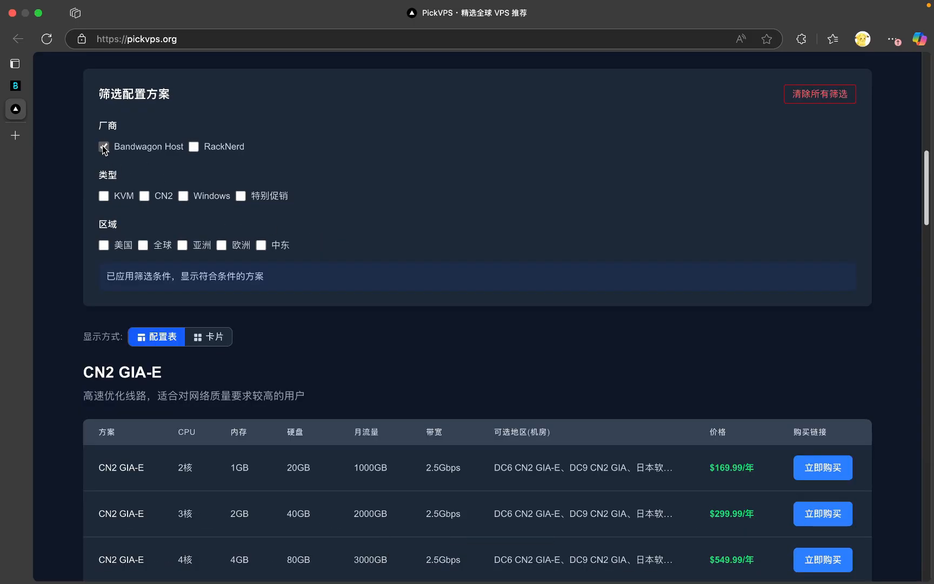
{"action": "scroll", "coordinate": [394, 357], "scroll_direction": "down", "scroll_amount": 2}
{"action": "scroll", "coordinate": [396, 358], "scroll_direction": "down", "scroll_amount": 3}
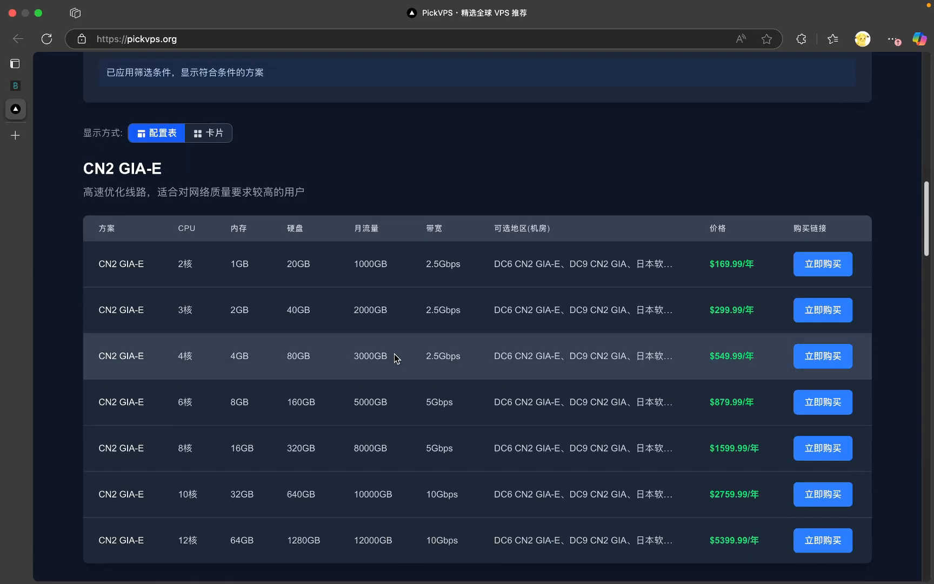
{"action": "left_click_drag", "start_coordinate": [83, 166], "coordinate": [115, 168]}
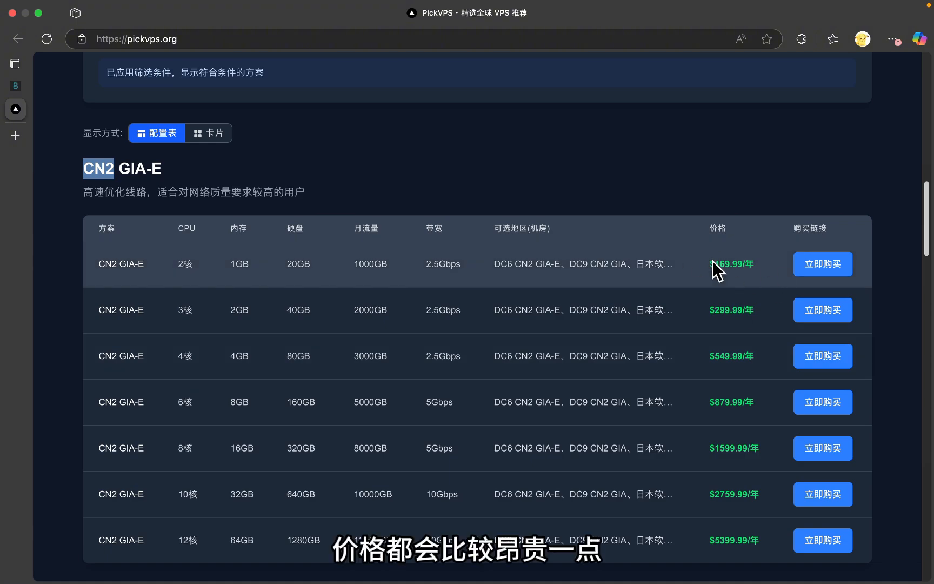
- Look through the filtered CN2 GIA-E, DUBAI, OSAKA CN2 GIA and TOKYO CN2 GIA plan tables
{"action": "scroll", "coordinate": [690, 398], "scroll_direction": "down", "scroll_amount": 5}
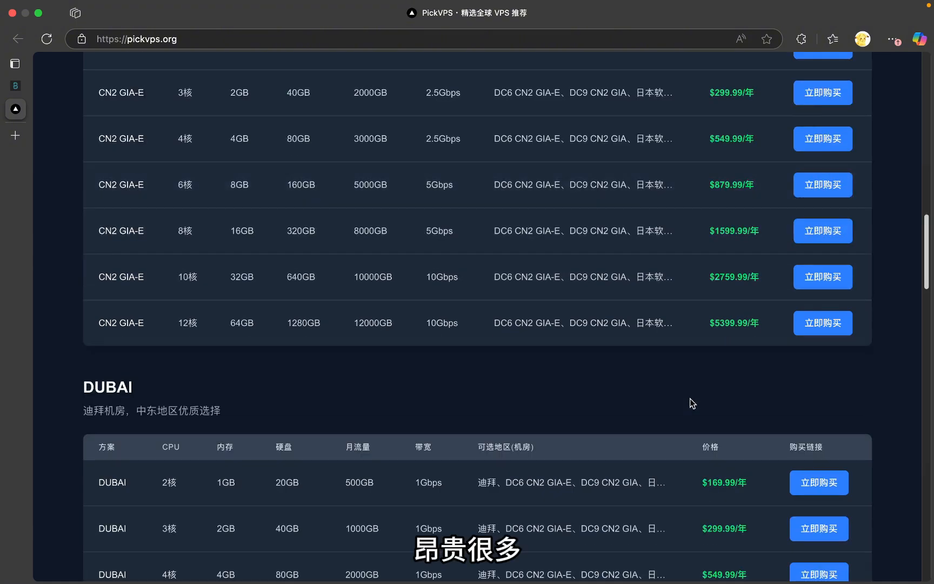
{"action": "scroll", "coordinate": [690, 398], "scroll_direction": "up", "scroll_amount": 5}
{"action": "scroll", "coordinate": [690, 398], "scroll_direction": "down", "scroll_amount": 10}
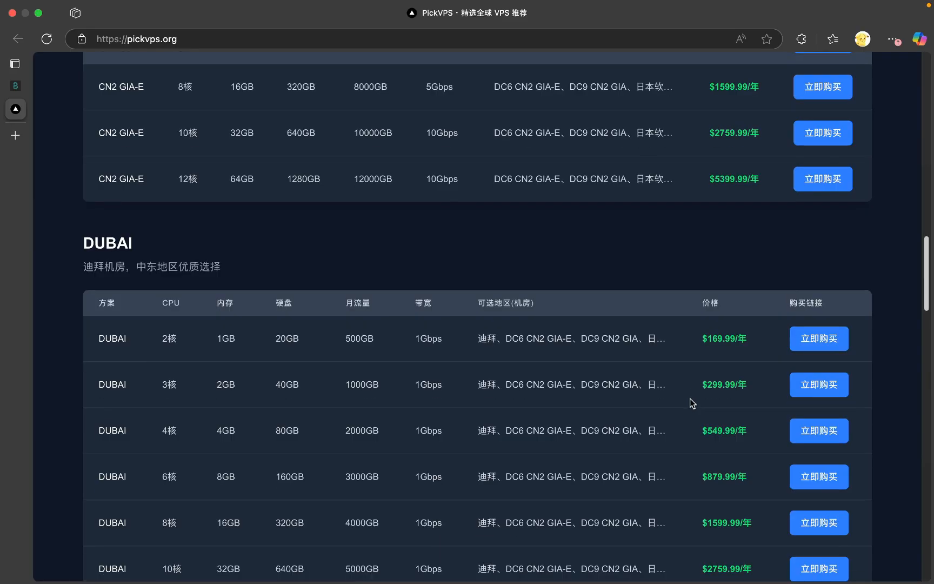
{"action": "scroll", "coordinate": [689, 398], "scroll_direction": "down", "scroll_amount": 2}
{"action": "scroll", "coordinate": [689, 398], "scroll_direction": "down", "scroll_amount": 6}
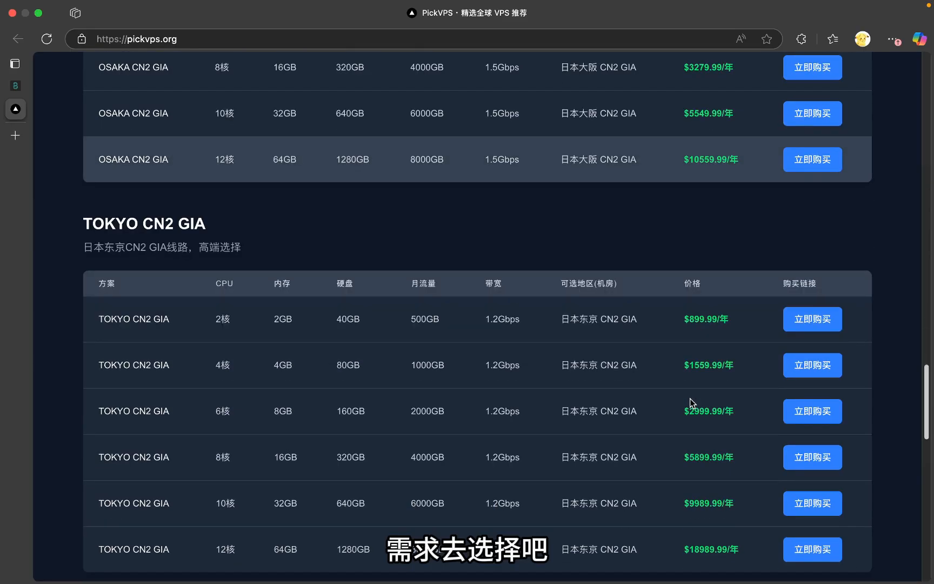
{"action": "scroll", "coordinate": [690, 402], "scroll_direction": "down", "scroll_amount": 5}
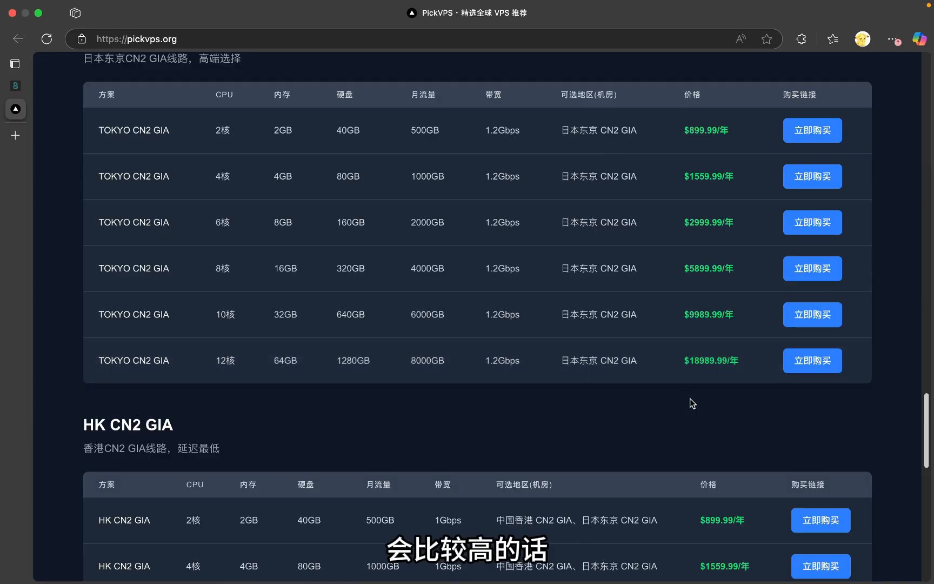
- Find the HK CN2 GIA table and highlight its entry-level row, the one with 2核 and 2GB
{"action": "scroll", "coordinate": [691, 402], "scroll_direction": "down", "scroll_amount": 7}
{"action": "scroll", "coordinate": [690, 402], "scroll_direction": "down", "scroll_amount": 6}
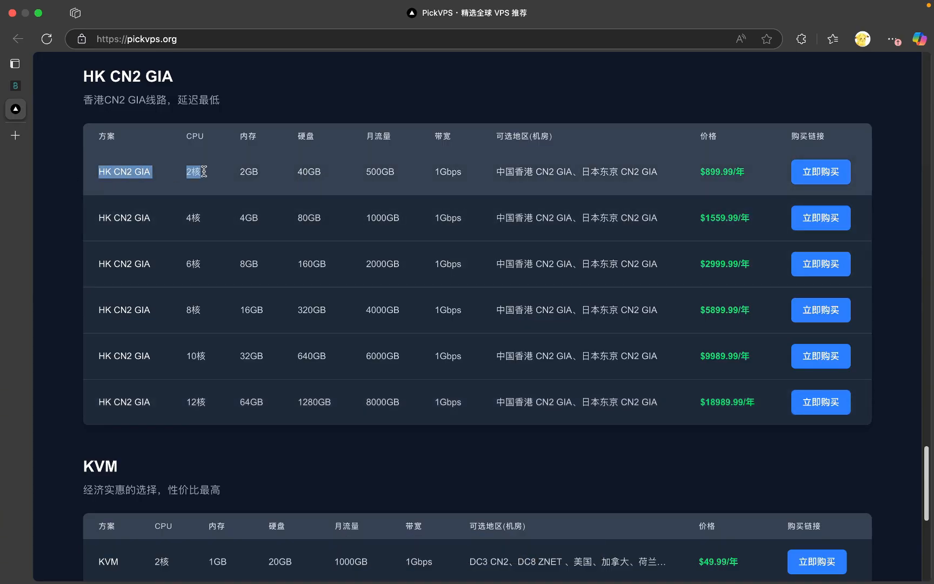
{"action": "left_click_drag", "start_coordinate": [204, 171], "coordinate": [613, 171]}
{"action": "scroll", "coordinate": [763, 386], "scroll_direction": "down", "scroll_amount": 1}
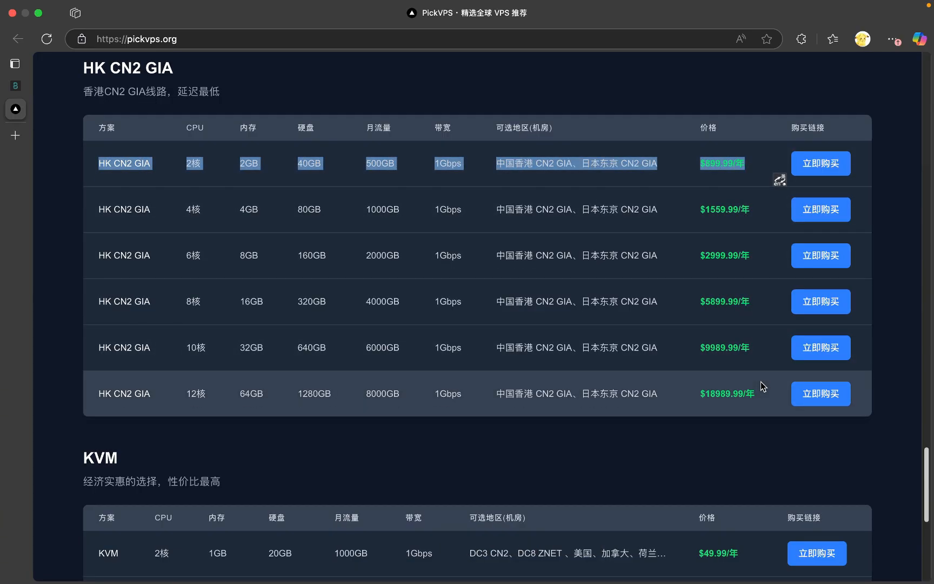
- Return to the CN2 GIA-E table and highlight its cheapest row, the one with 2核 and 1GB
{"action": "scroll", "coordinate": [761, 382], "scroll_direction": "down", "scroll_amount": 3}
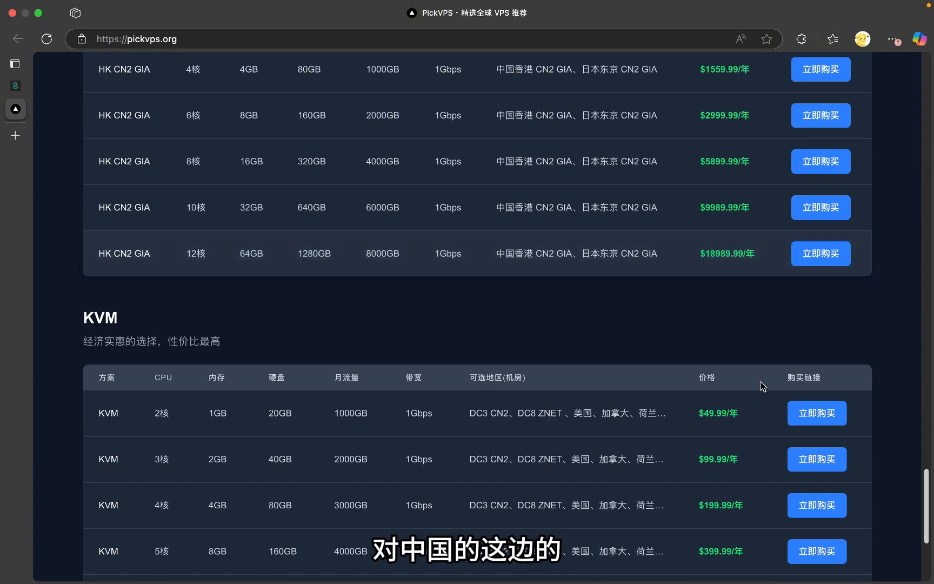
{"action": "scroll", "coordinate": [760, 381], "scroll_direction": "up", "scroll_amount": 8}
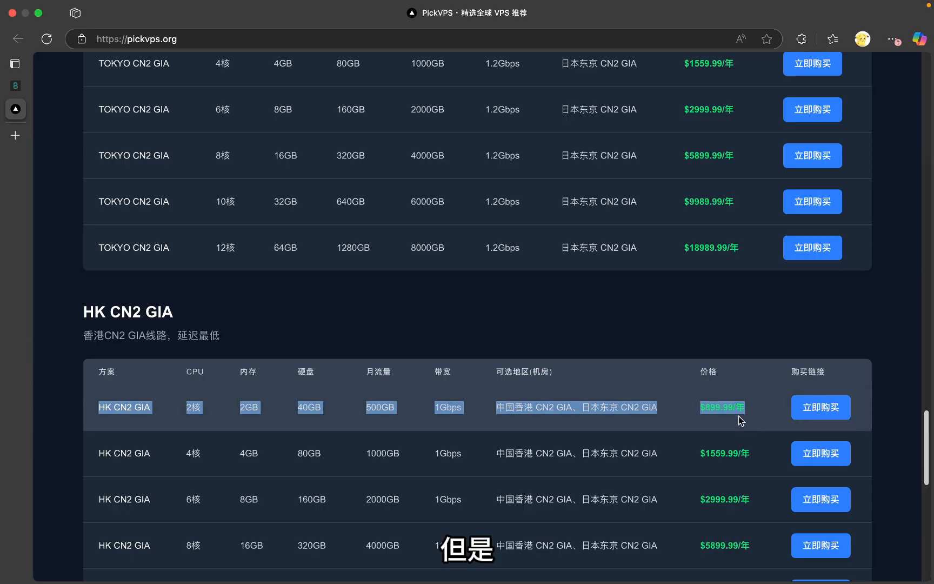
{"action": "scroll", "coordinate": [740, 415], "scroll_direction": "up", "scroll_amount": 15}
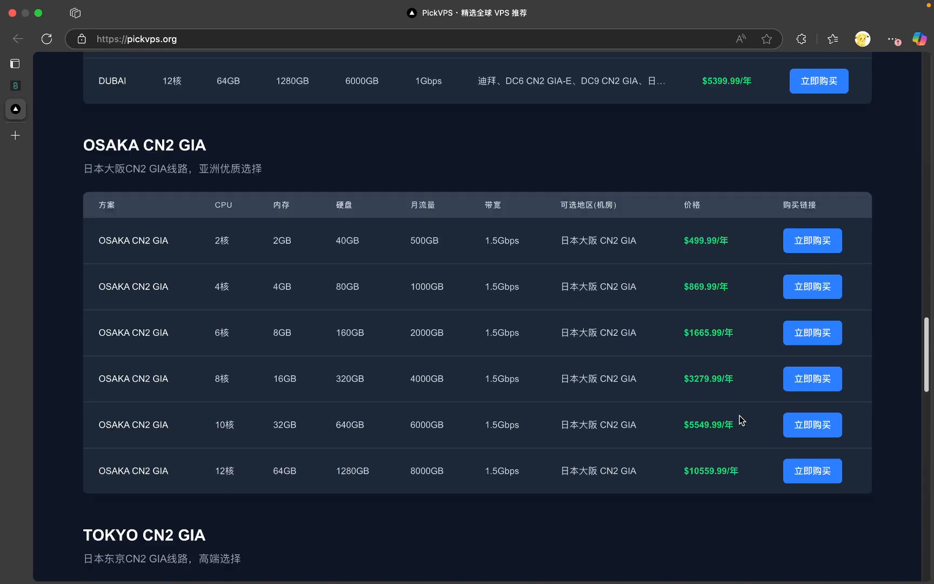
{"action": "scroll", "coordinate": [739, 415], "scroll_direction": "up", "scroll_amount": 8}
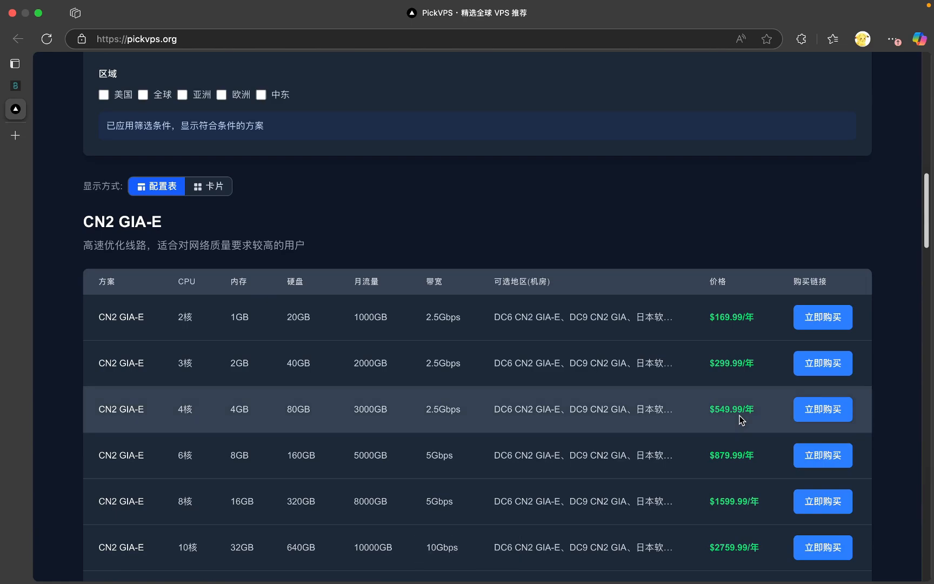
{"action": "left_click_drag", "start_coordinate": [95, 320], "coordinate": [772, 323]}
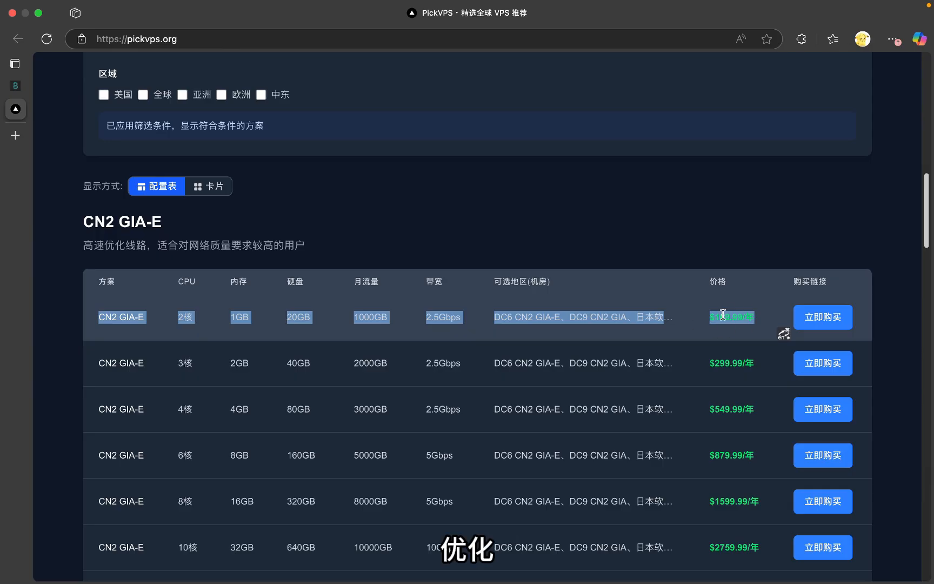
- Compare the remaining CN2 GIA-E rows with the DUBAI plans and highlight CN2 in the CN2 GIA-E heading again
{"action": "scroll", "coordinate": [729, 400], "scroll_direction": "down", "scroll_amount": 8}
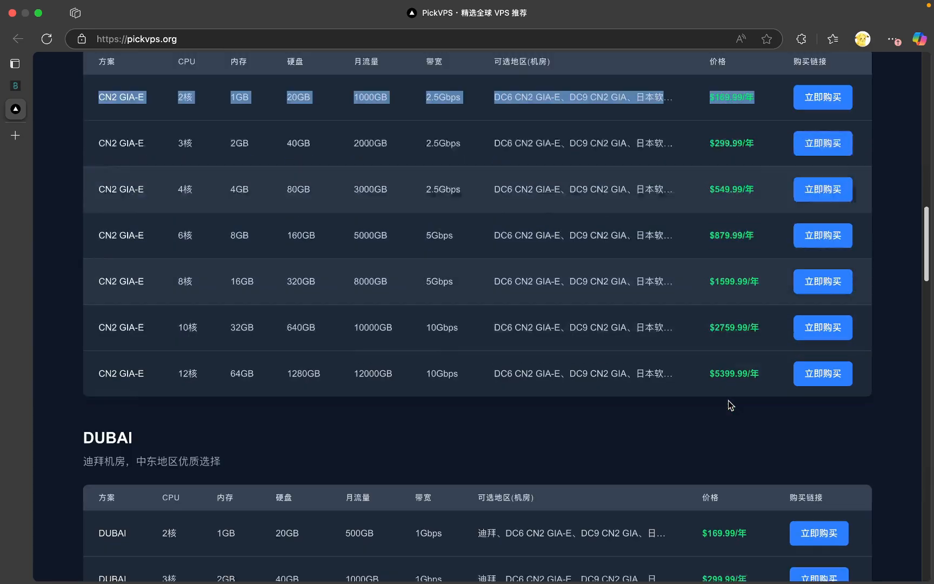
{"action": "scroll", "coordinate": [729, 400], "scroll_direction": "up", "scroll_amount": 8}
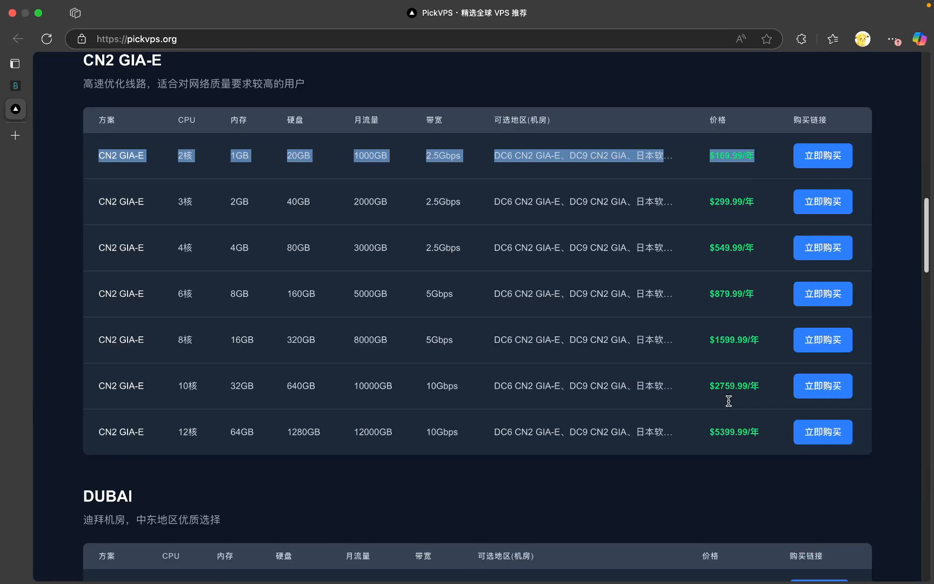
{"action": "scroll", "coordinate": [729, 401], "scroll_direction": "down", "scroll_amount": 4}
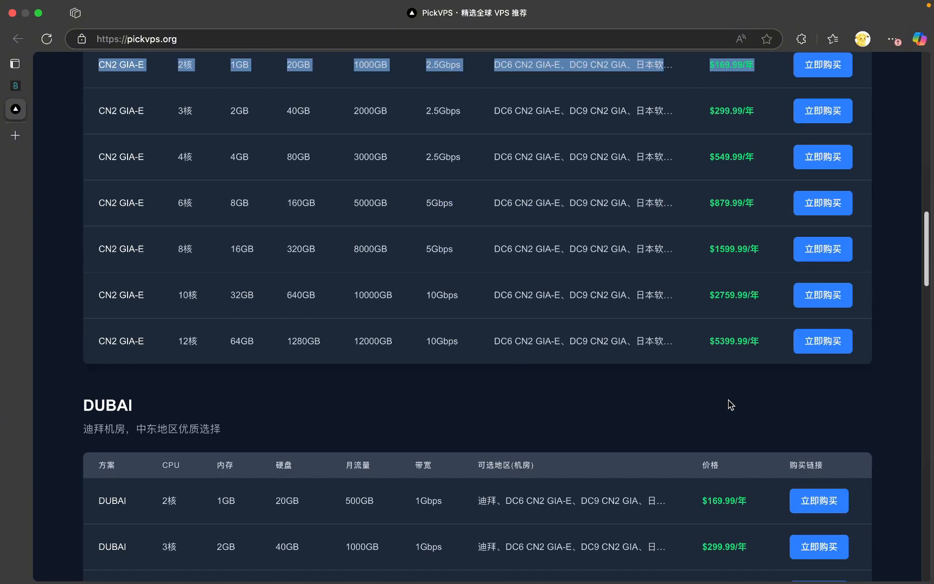
{"action": "scroll", "coordinate": [728, 400], "scroll_direction": "up", "scroll_amount": 5}
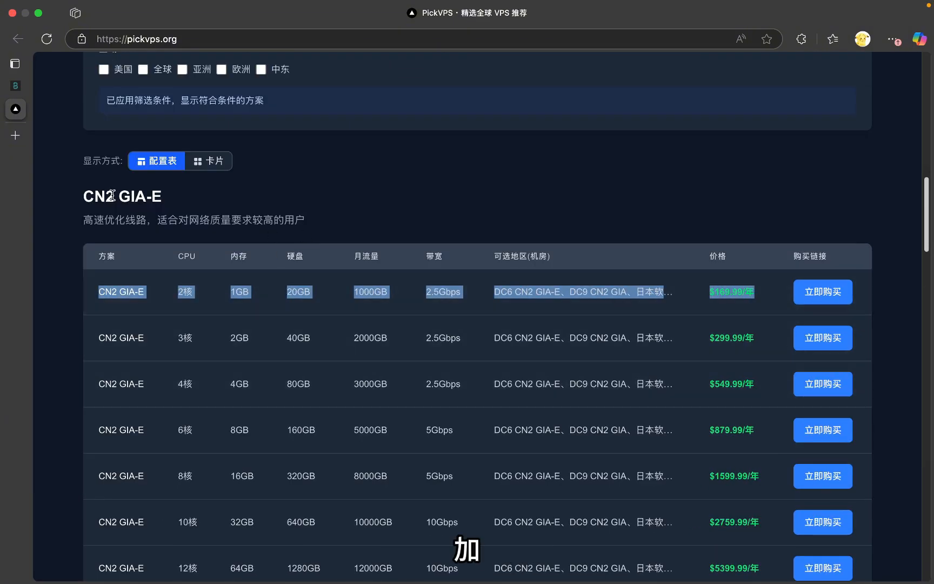
{"action": "left_click_drag", "start_coordinate": [112, 196], "coordinate": [93, 198]}
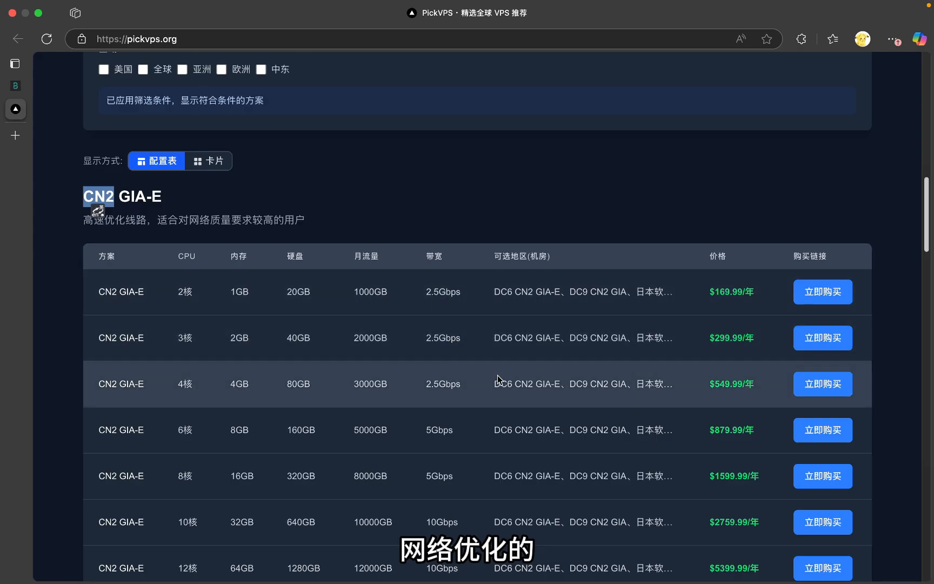
- Compare the prices in the OSAKA CN2 GIA, TOKYO CN2 GIA and HK CN2 GIA plan tables
{"action": "scroll", "coordinate": [497, 373], "scroll_direction": "up", "scroll_amount": 5}
{"action": "scroll", "coordinate": [497, 372], "scroll_direction": "down", "scroll_amount": 5}
{"action": "scroll", "coordinate": [497, 377], "scroll_direction": "down", "scroll_amount": 15}
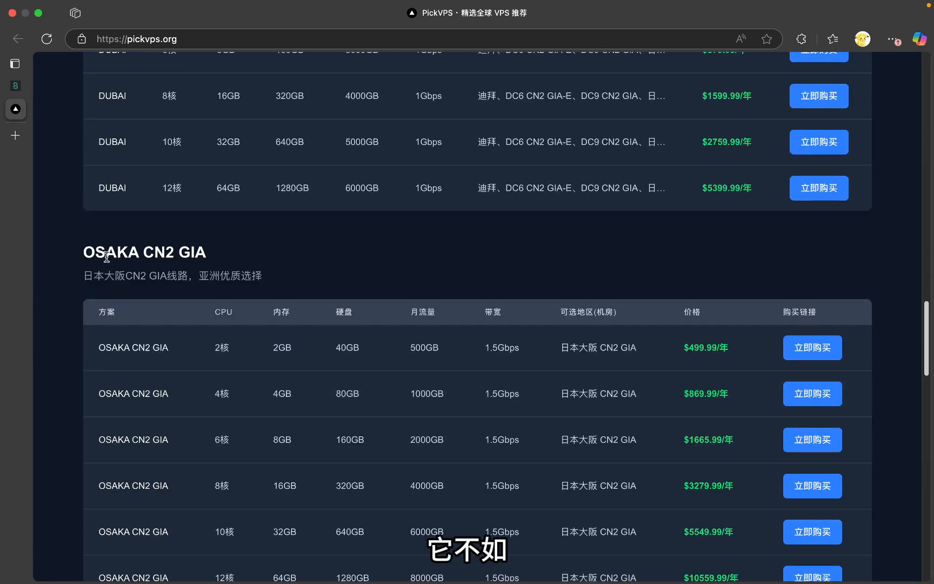
{"action": "scroll", "coordinate": [377, 357], "scroll_direction": "down", "scroll_amount": 13}
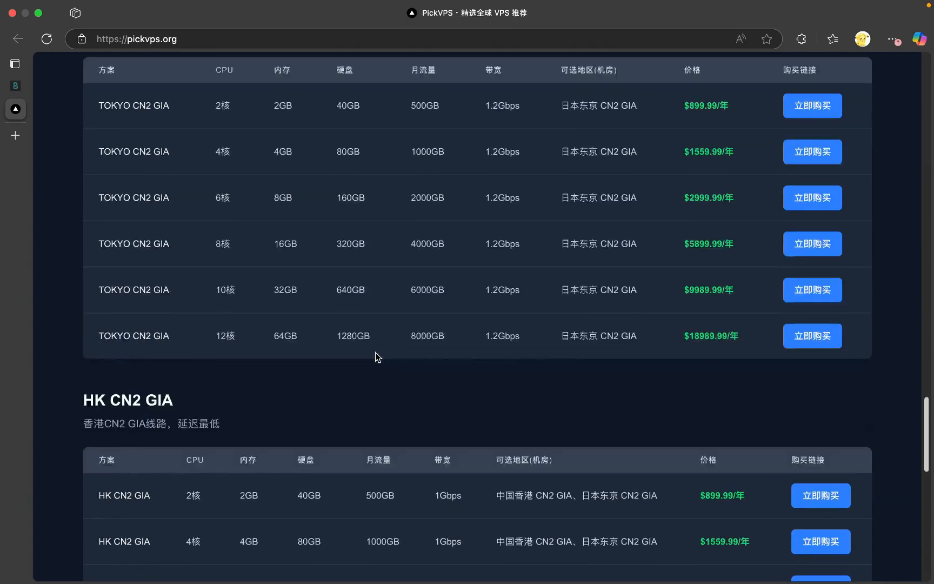
{"action": "scroll", "coordinate": [719, 367], "scroll_direction": "up", "scroll_amount": 10}
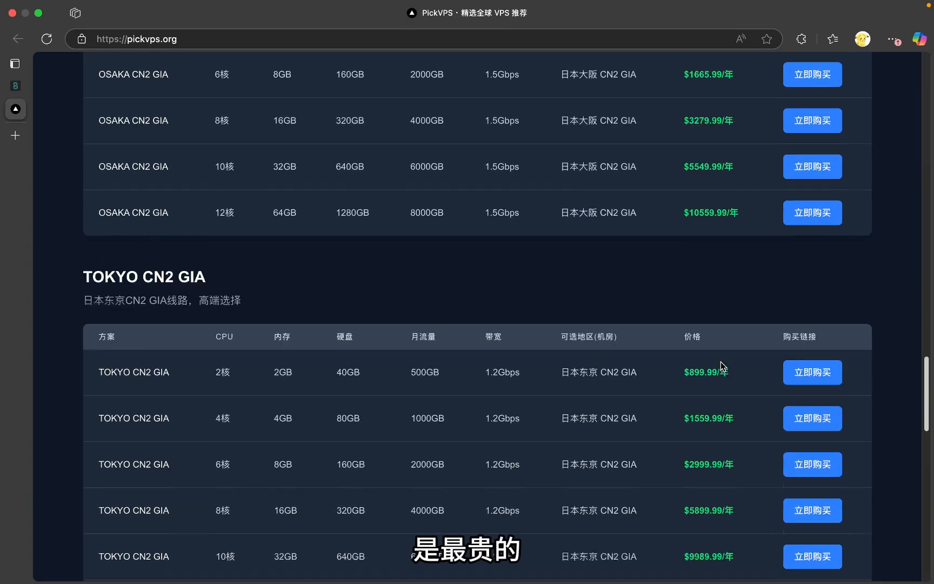
- Open RackNerd's 注册链接 from the 推荐厂商 list
{"action": "scroll", "coordinate": [722, 366], "scroll_direction": "up", "scroll_amount": 15}
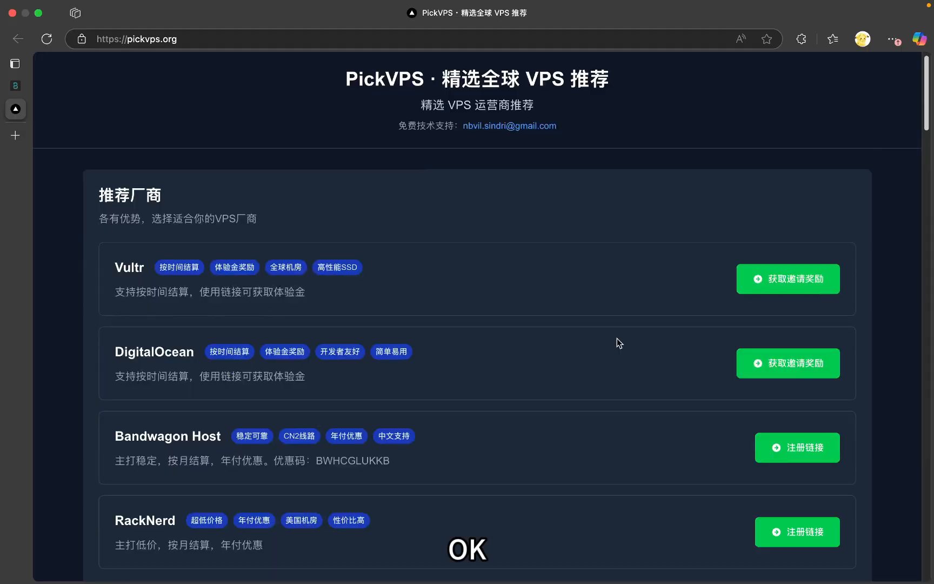
{"action": "scroll", "coordinate": [472, 330], "scroll_direction": "down", "scroll_amount": 5}
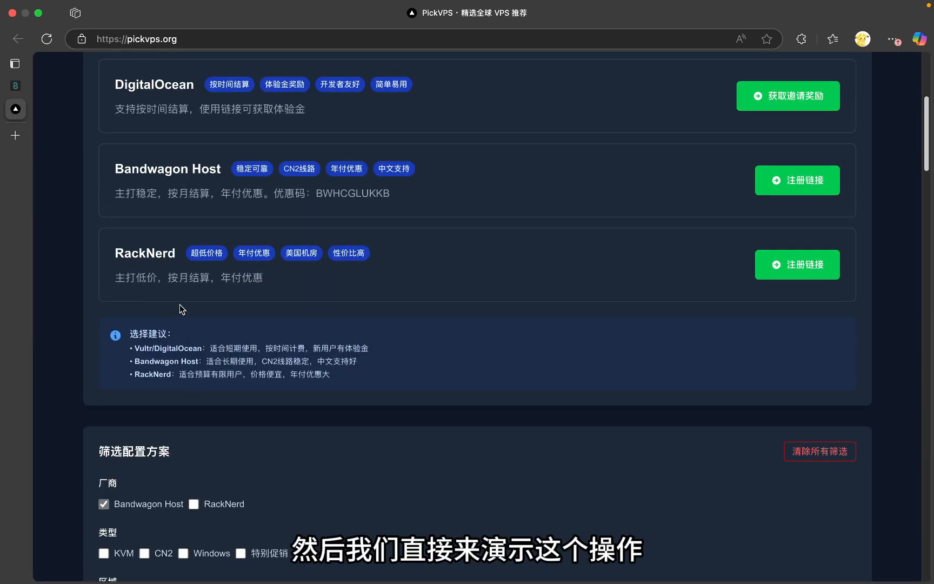
{"action": "left_click", "coordinate": [798, 269]}
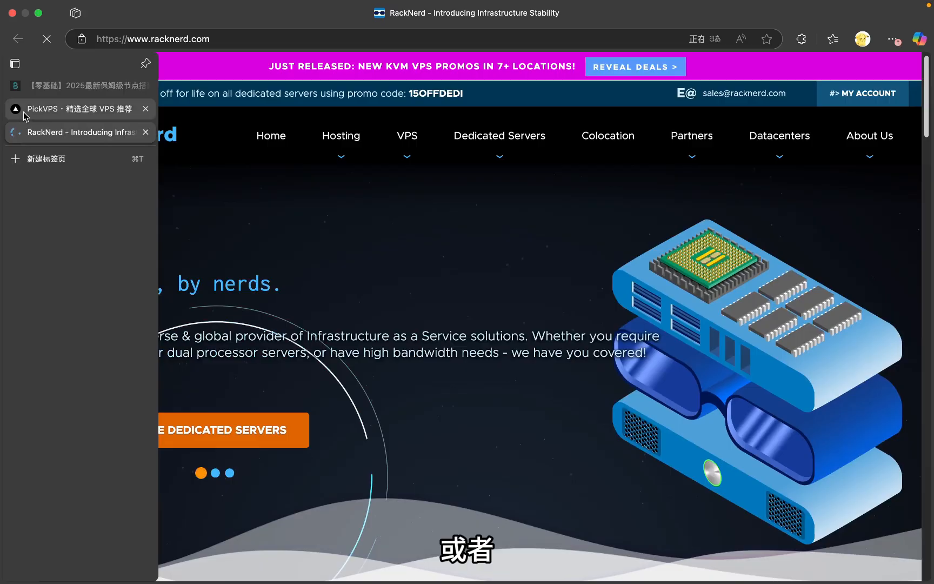
- Return to the PickVPS page and filter the plans by the 特别促销 type only, removing the Bandwagon Host filter
{"action": "left_click", "coordinate": [43, 108]}
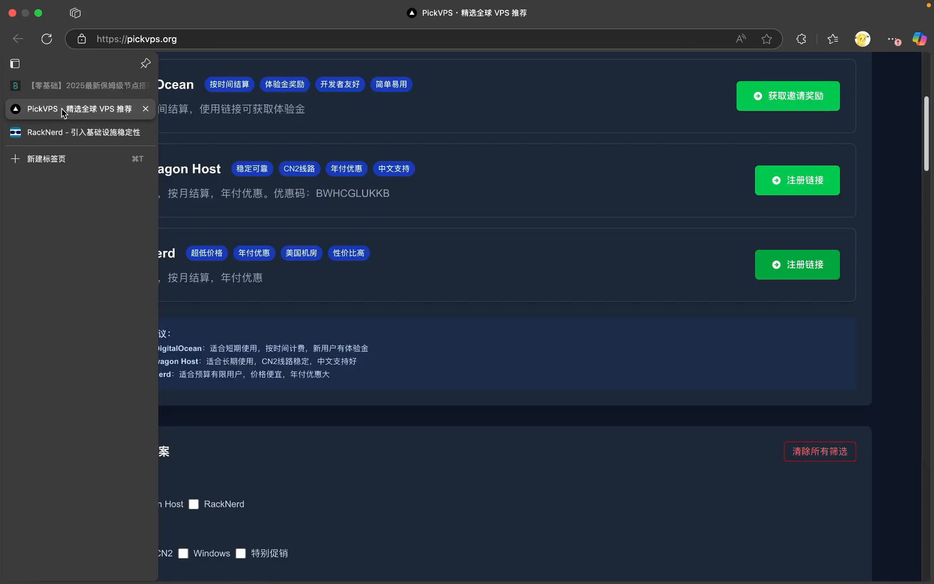
{"action": "scroll", "coordinate": [625, 412], "scroll_direction": "down", "scroll_amount": 2}
{"action": "scroll", "coordinate": [625, 413], "scroll_direction": "down", "scroll_amount": 8}
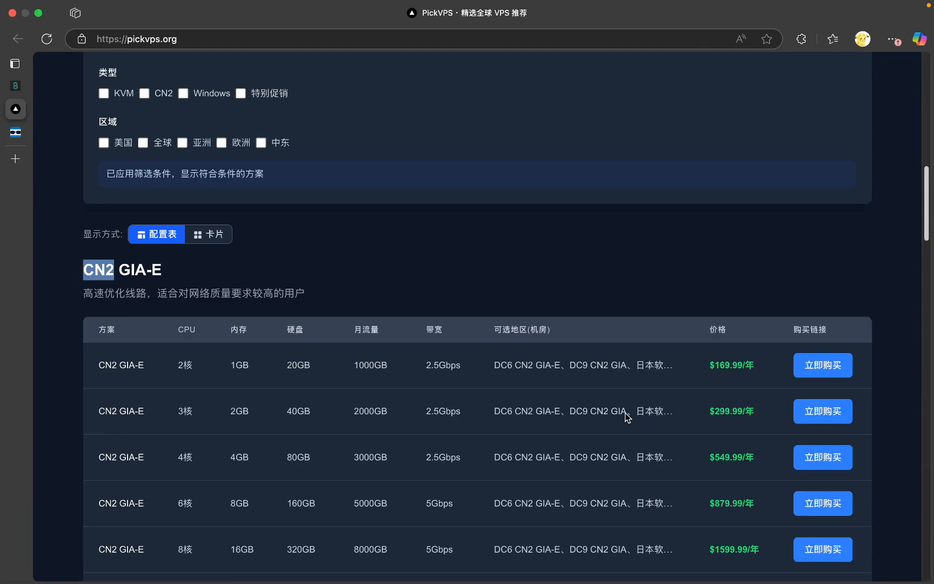
{"action": "left_click", "coordinate": [241, 95]}
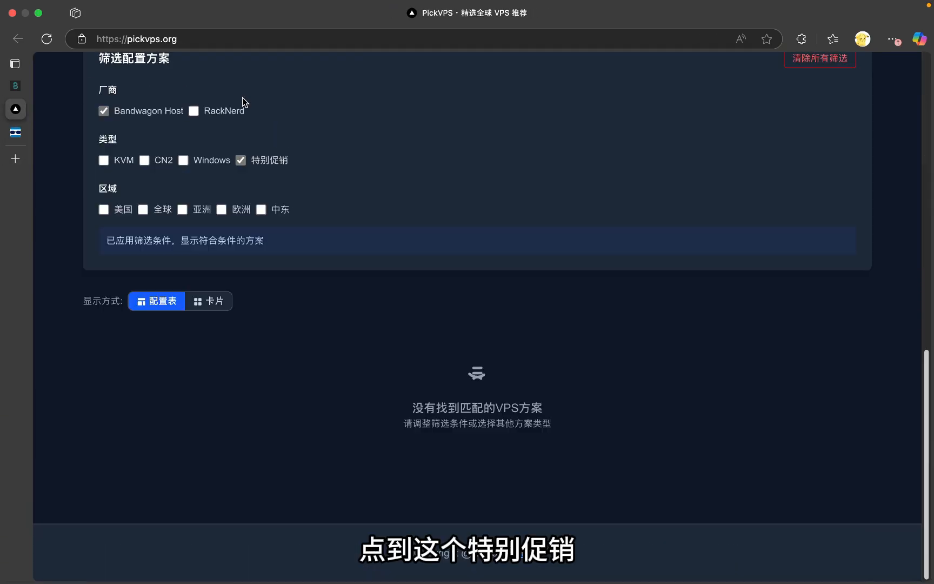
{"action": "left_click", "coordinate": [105, 111]}
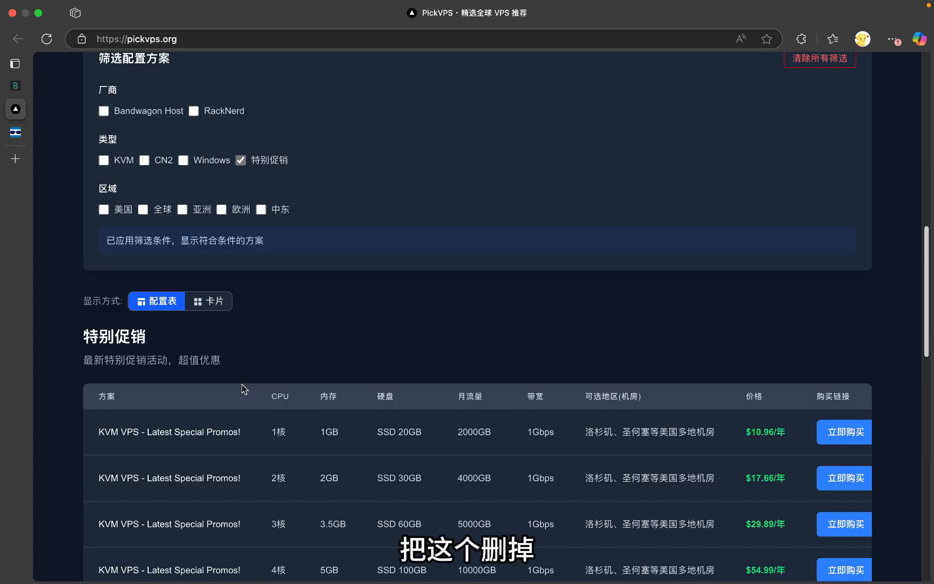
- Open the order page for the $10.96/年 special-promotion KVM VPS plan and review its specifications
{"action": "left_click", "coordinate": [841, 432]}
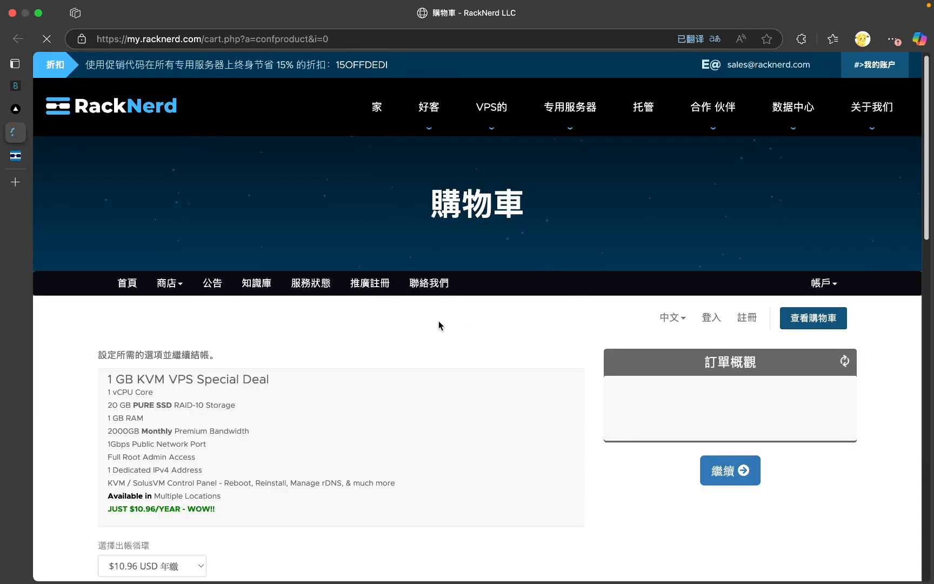
{"action": "scroll", "coordinate": [551, 385], "scroll_direction": "down", "scroll_amount": 4}
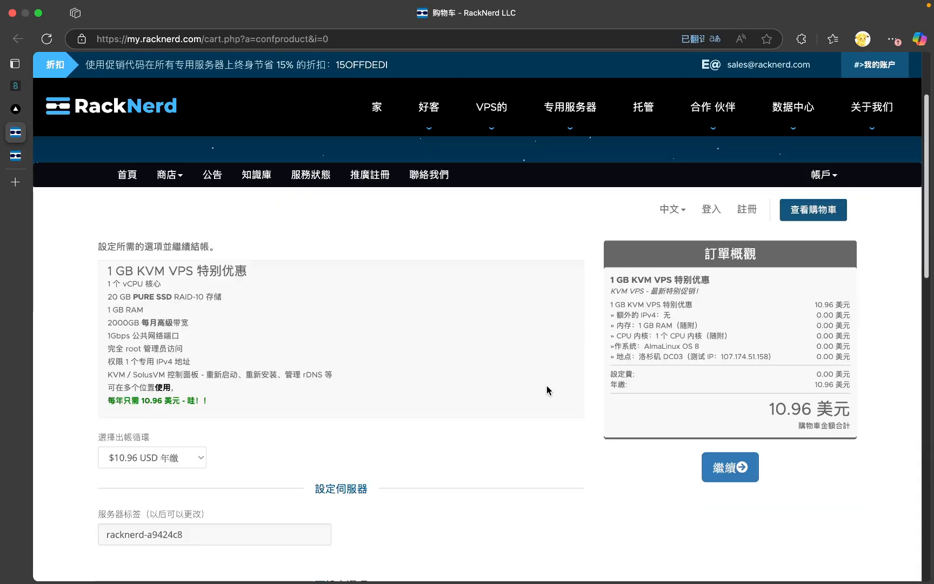
{"action": "scroll", "coordinate": [342, 340], "scroll_direction": "down", "scroll_amount": 1}
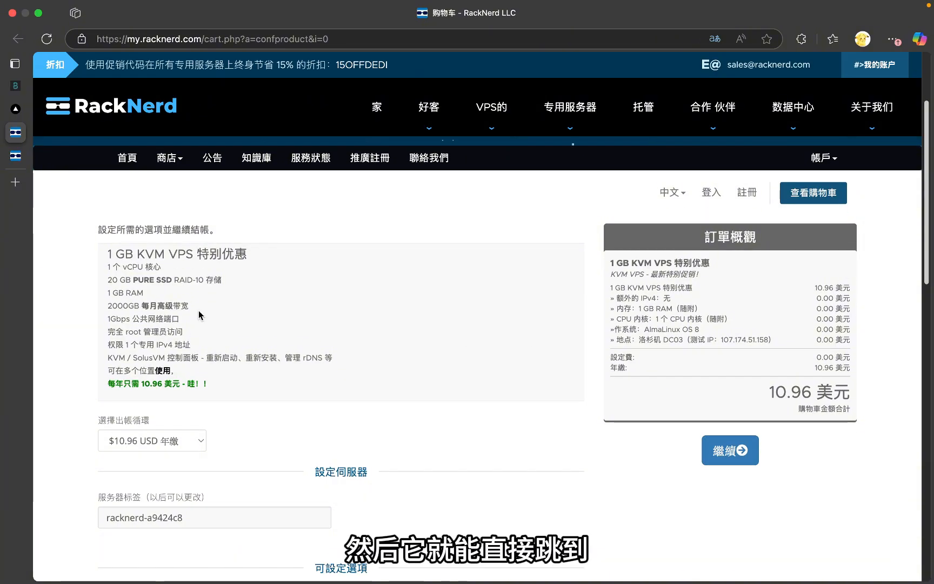
{"action": "scroll", "coordinate": [199, 315], "scroll_direction": "down", "scroll_amount": 1}
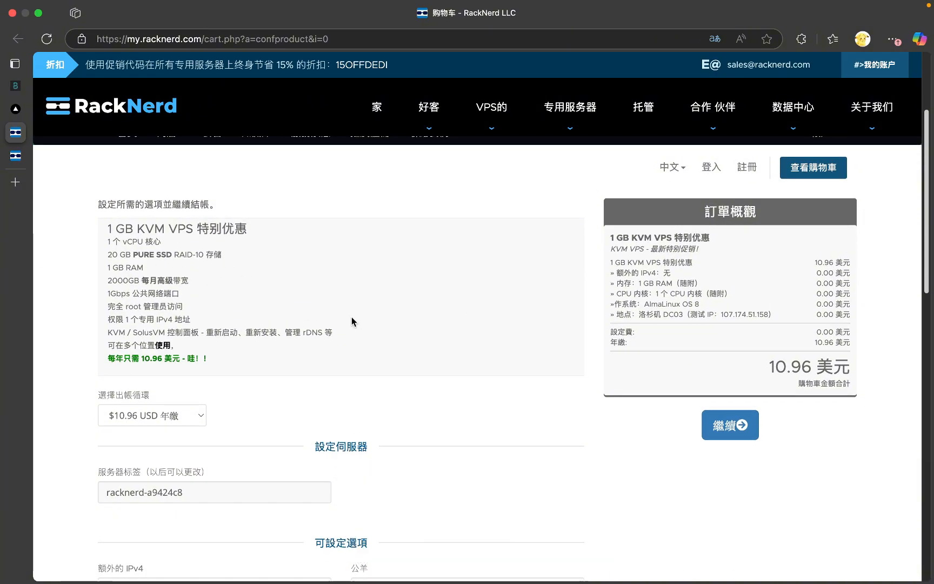
{"action": "scroll", "coordinate": [350, 319], "scroll_direction": "down", "scroll_amount": 4}
{"action": "scroll", "coordinate": [347, 321], "scroll_direction": "up", "scroll_amount": 10}
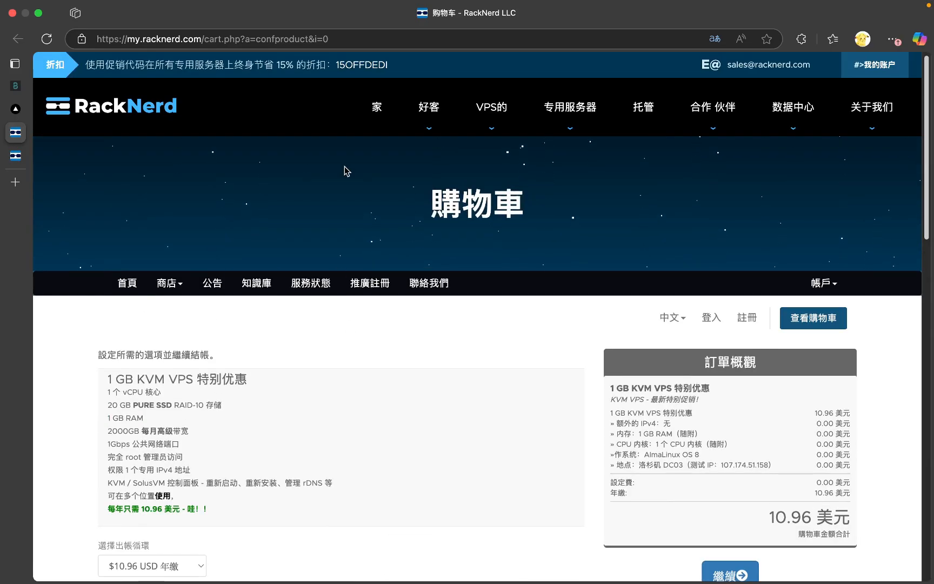
- Switch to the RackNerd homepage, look through its service categories and open the KVM虚拟主机 plans page
{"action": "left_click", "coordinate": [15, 155]}
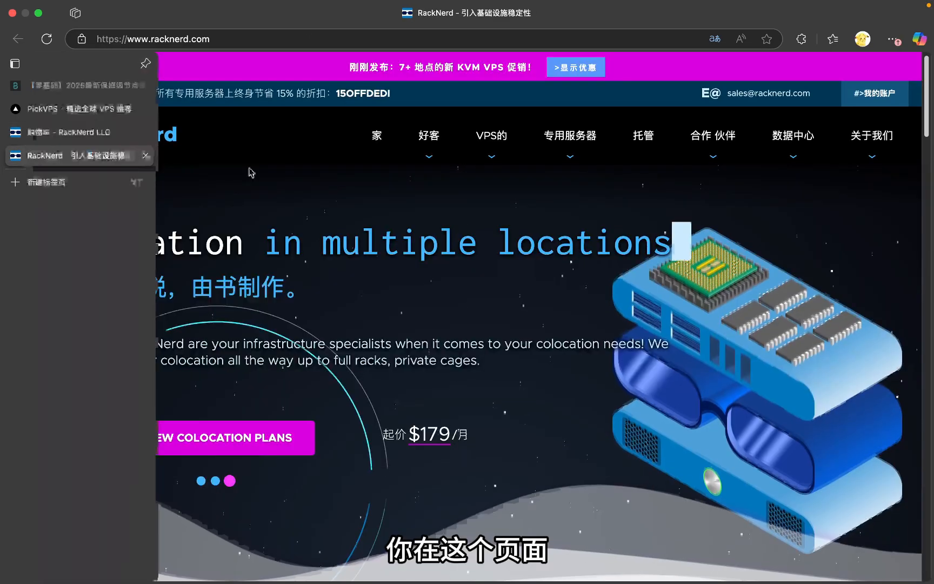
{"action": "scroll", "coordinate": [514, 290], "scroll_direction": "down", "scroll_amount": 2}
{"action": "scroll", "coordinate": [515, 291], "scroll_direction": "down", "scroll_amount": 4}
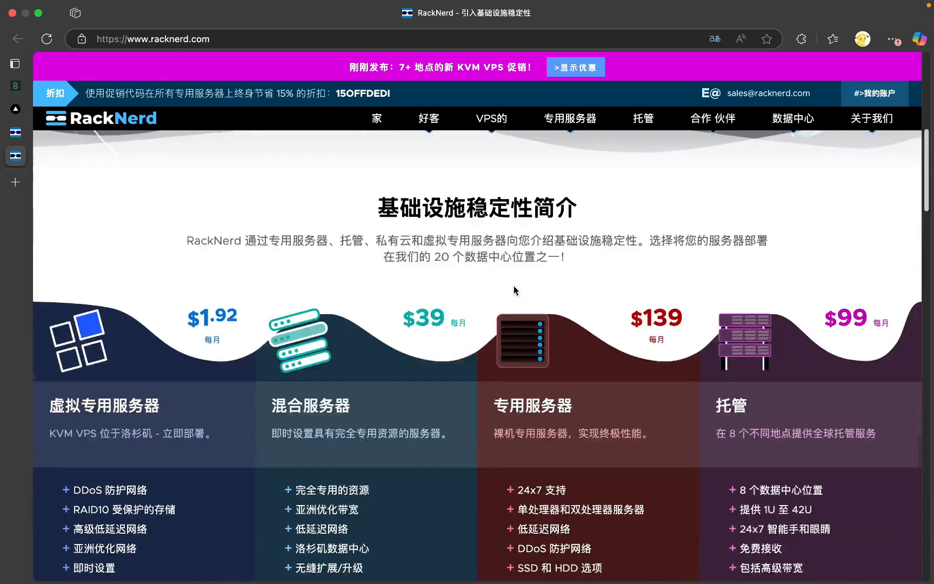
{"action": "scroll", "coordinate": [515, 290], "scroll_direction": "down", "scroll_amount": 5}
{"action": "scroll", "coordinate": [515, 290], "scroll_direction": "up", "scroll_amount": 8}
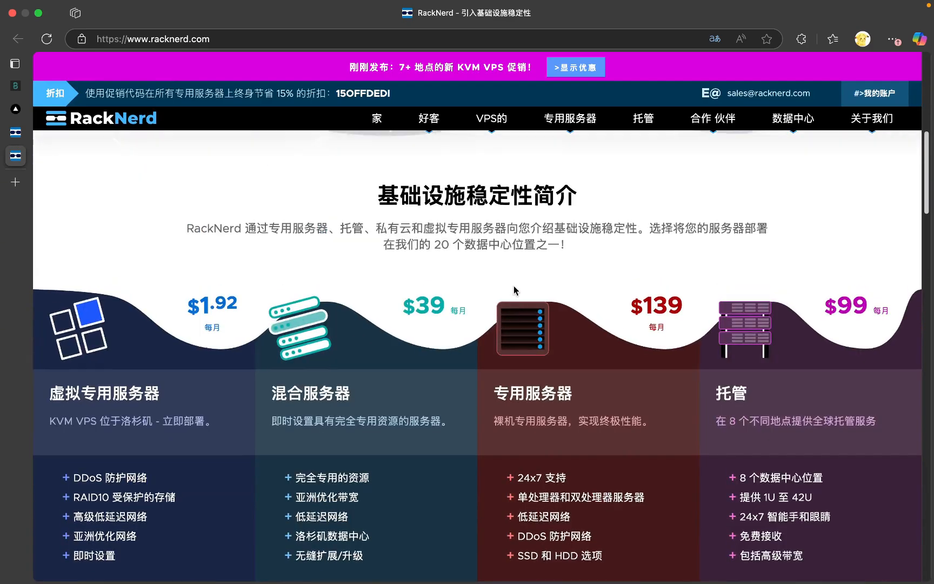
{"action": "mouse_move", "coordinate": [440, 113]}
{"action": "mouse_move", "coordinate": [490, 118]}
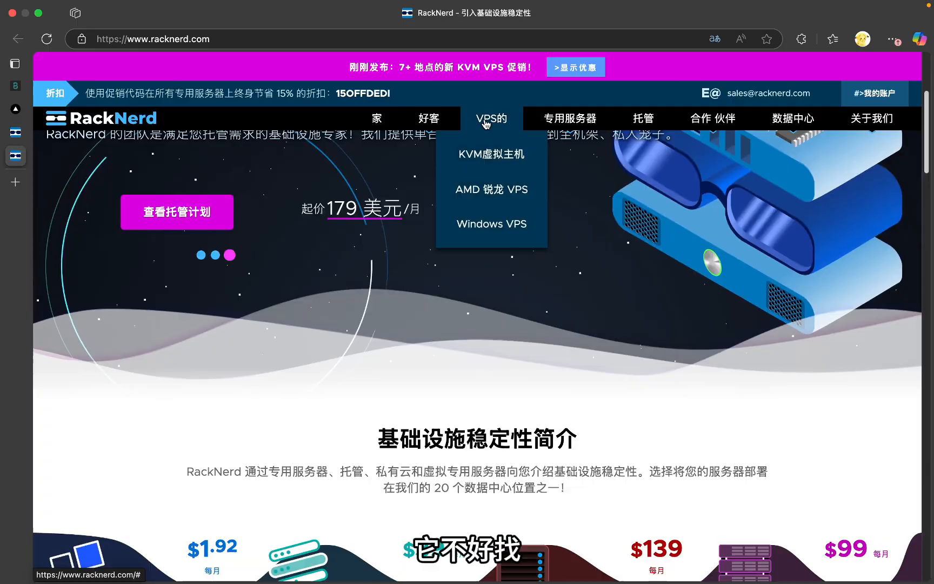
{"action": "left_click", "coordinate": [502, 157]}
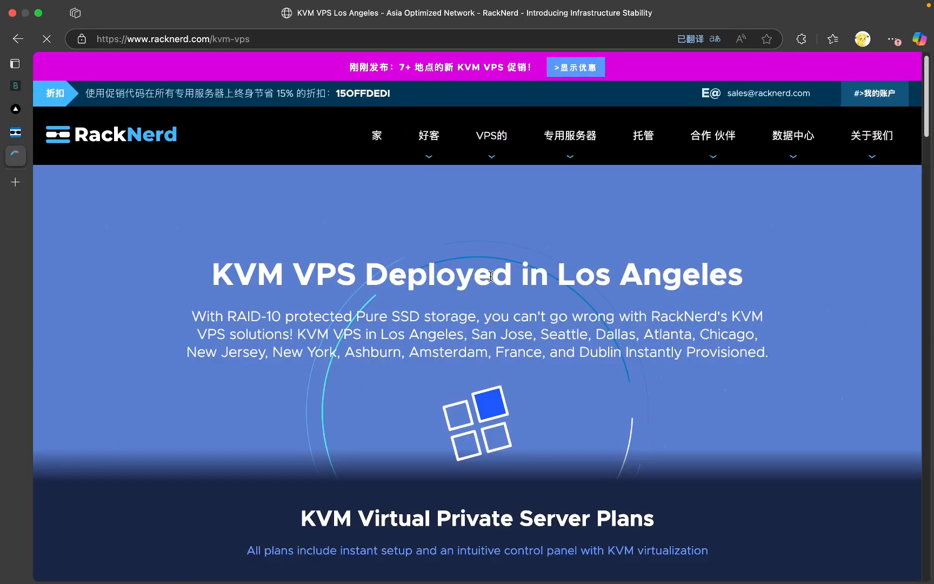
- Examine the regular KVM VPS plan prices, highlighting the 1 GB plan's row, and skim the rest of the page
{"action": "scroll", "coordinate": [541, 303], "scroll_direction": "down", "scroll_amount": 10}
{"action": "scroll", "coordinate": [523, 306], "scroll_direction": "up", "scroll_amount": 4}
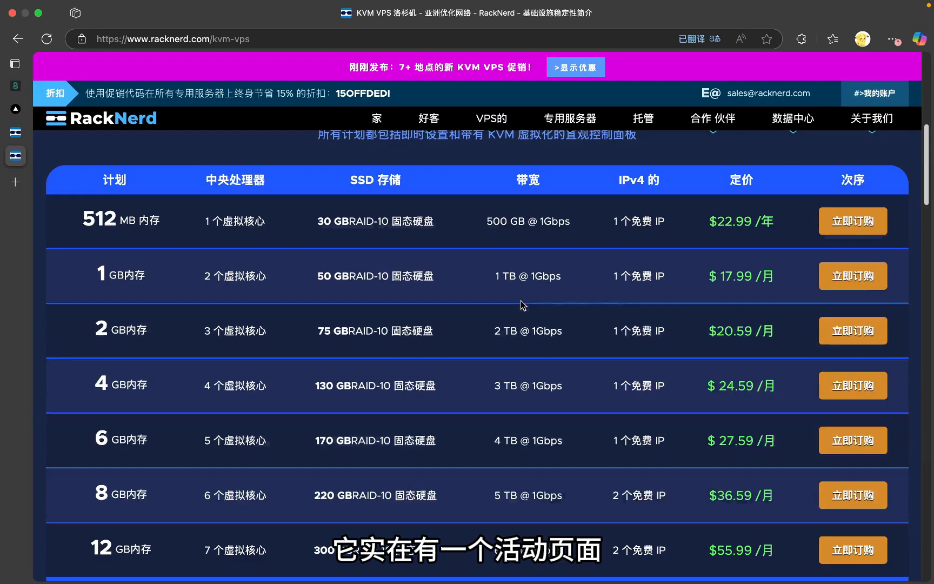
{"action": "left_click_drag", "start_coordinate": [117, 273], "coordinate": [801, 294]}
{"action": "scroll", "coordinate": [729, 324], "scroll_direction": "down", "scroll_amount": 15}
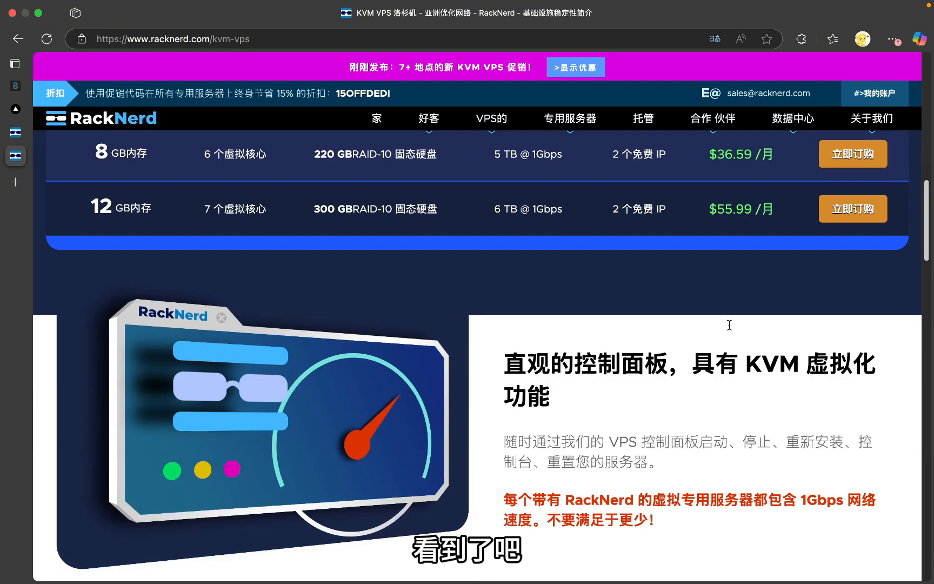
{"action": "scroll", "coordinate": [730, 324], "scroll_direction": "down", "scroll_amount": 5}
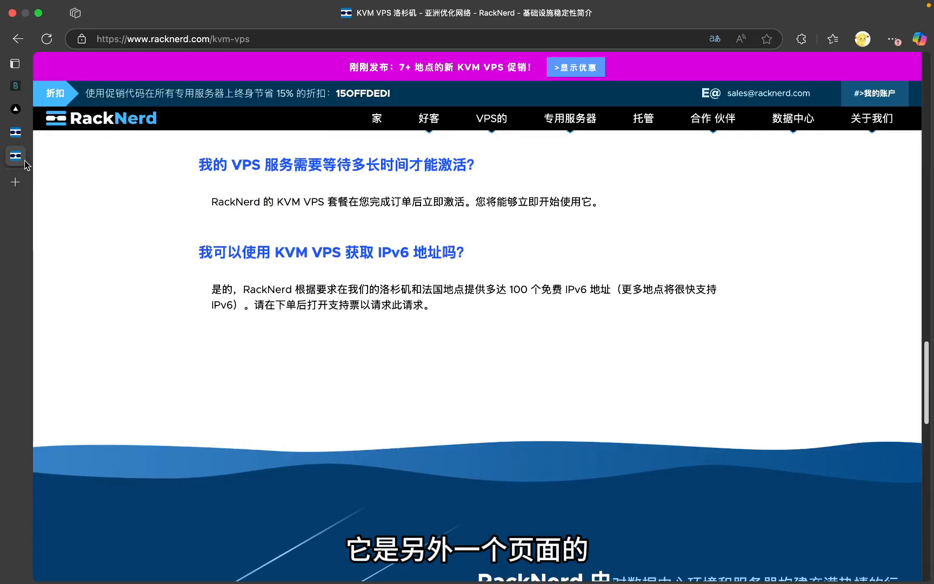
- Close the RackNerd KVM VPS page and check the memory options in the special-deal order, keeping 1 GB RAM
{"action": "mouse_move", "coordinate": [22, 162]}
{"action": "left_click", "coordinate": [145, 155]}
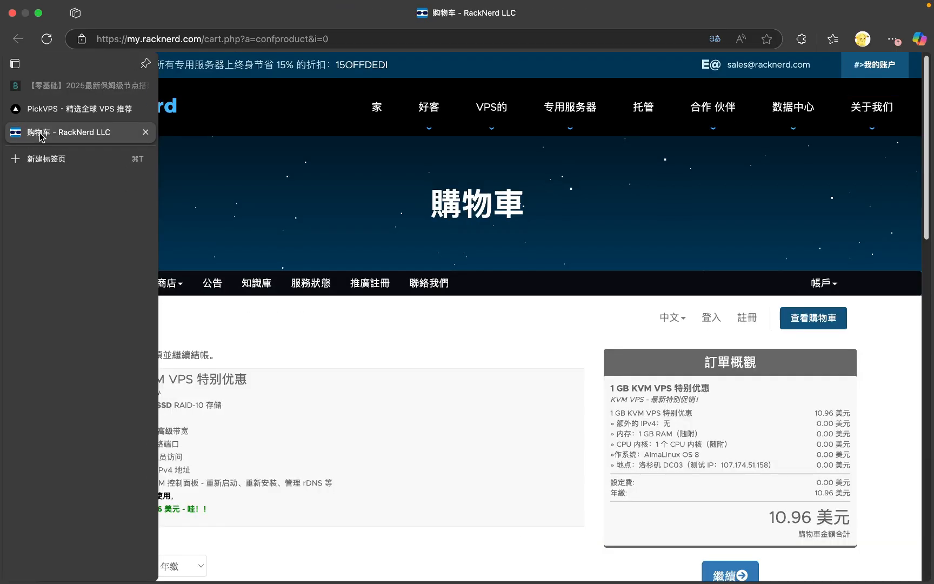
{"action": "scroll", "coordinate": [419, 327], "scroll_direction": "down", "scroll_amount": 4}
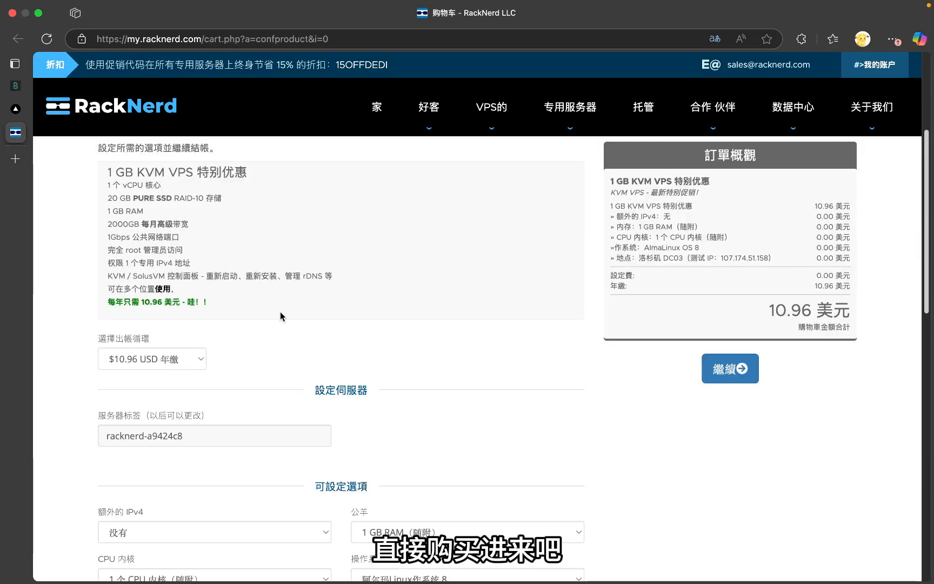
{"action": "scroll", "coordinate": [436, 403], "scroll_direction": "down", "scroll_amount": 1}
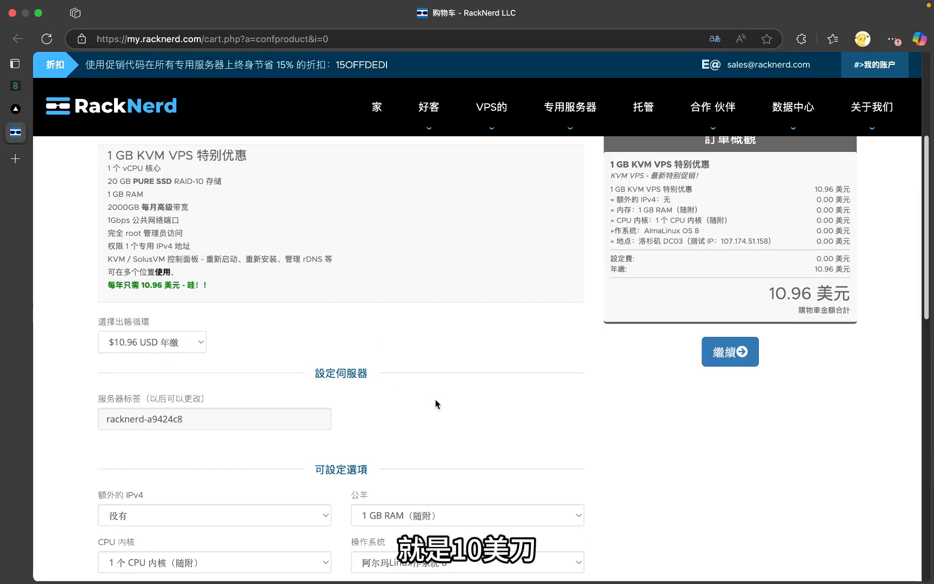
{"action": "scroll", "coordinate": [436, 403], "scroll_direction": "down", "scroll_amount": 4}
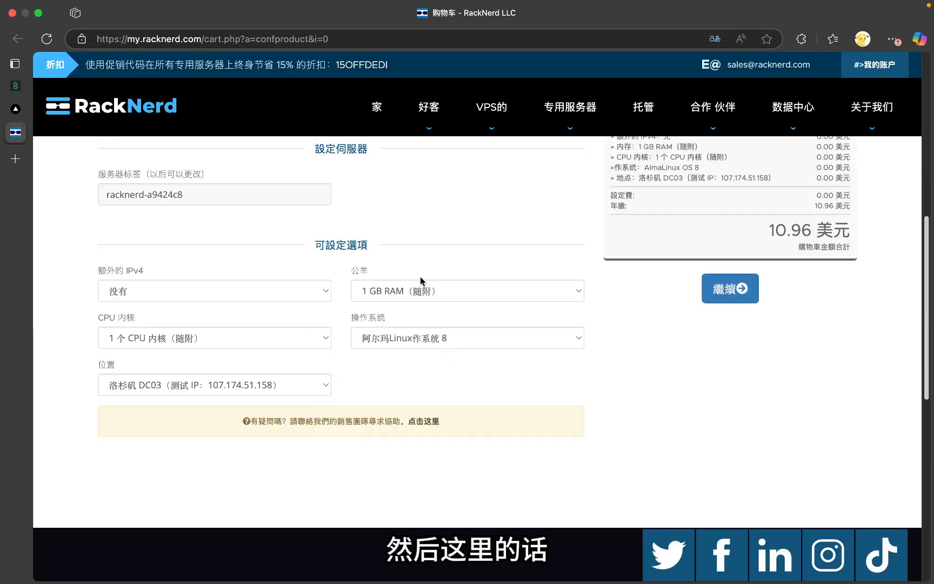
{"action": "left_click", "coordinate": [402, 295]}
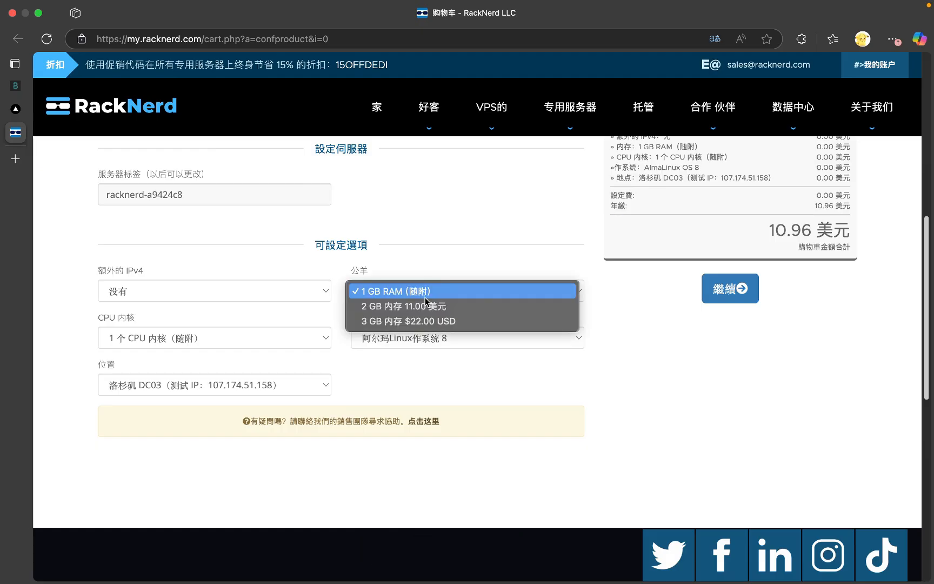
{"action": "left_click", "coordinate": [447, 249]}
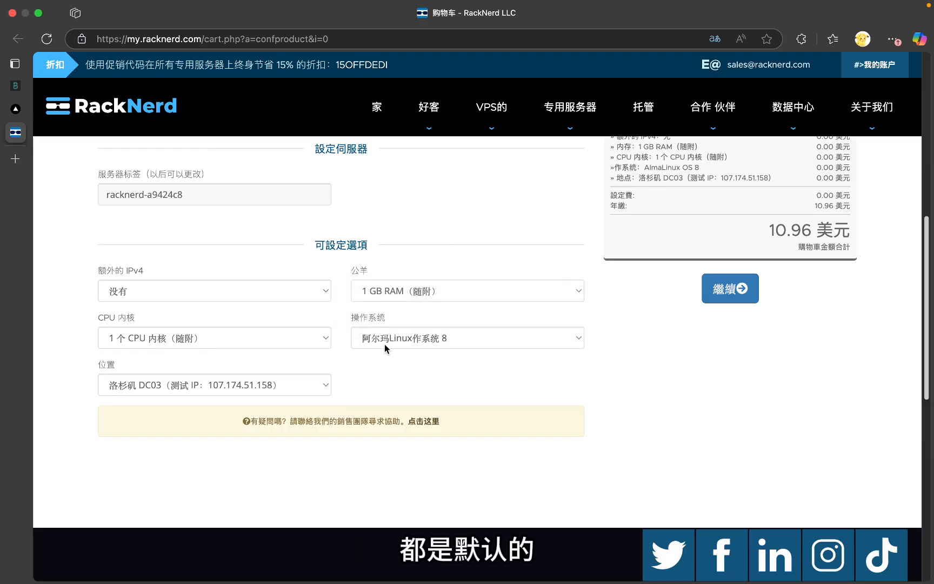
- Set the server's operating system to Ubuntu 22.04 64 位 and its location to 洛杉矶 DC03
{"action": "left_click", "coordinate": [451, 347]}
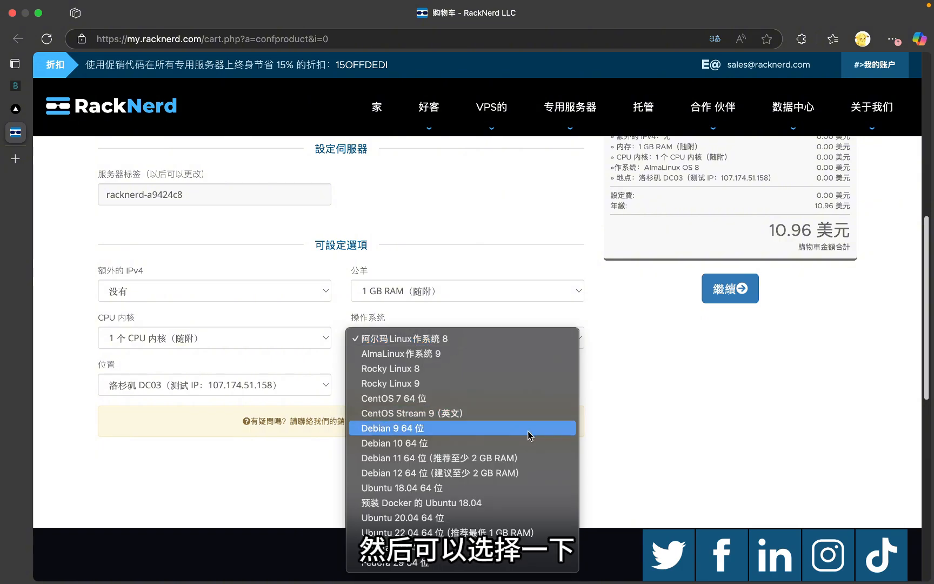
{"action": "left_click", "coordinate": [480, 533]}
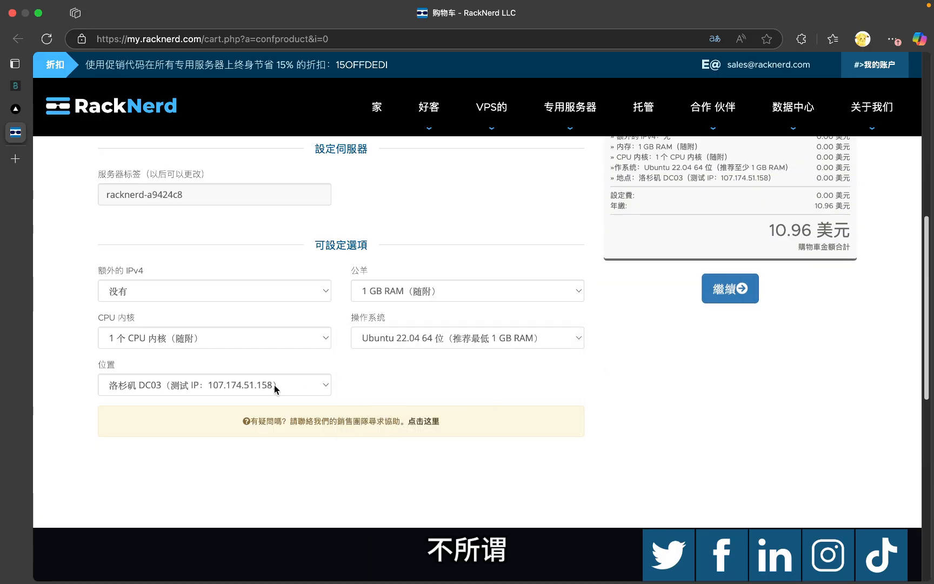
{"action": "left_click", "coordinate": [326, 388]}
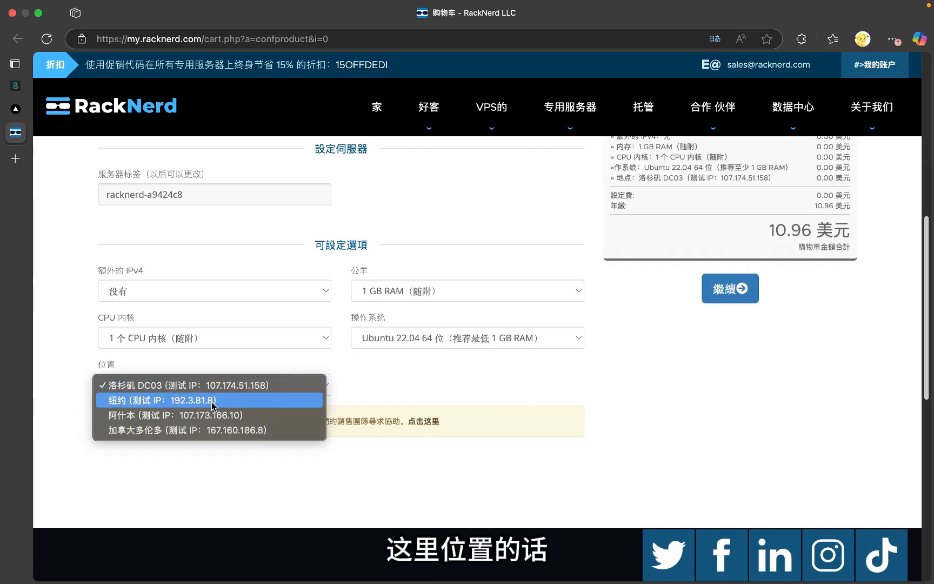
{"action": "left_click", "coordinate": [178, 385]}
- Review the configured options and order summary of the 1 GB KVM VPS, and continue to the cart
{"action": "scroll", "coordinate": [682, 419], "scroll_direction": "down", "scroll_amount": 1}
{"action": "scroll", "coordinate": [681, 414], "scroll_direction": "up", "scroll_amount": 5}
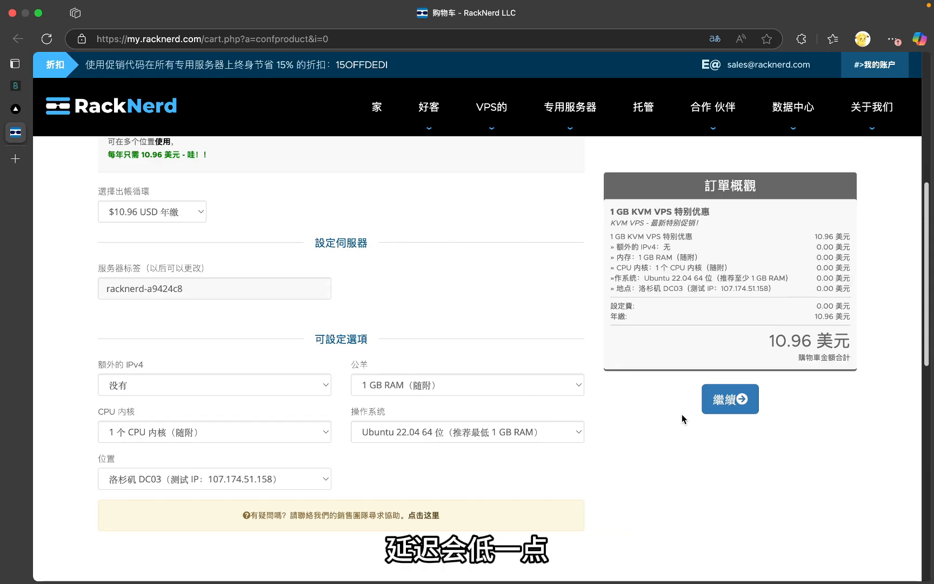
{"action": "scroll", "coordinate": [653, 425], "scroll_direction": "up", "scroll_amount": 10}
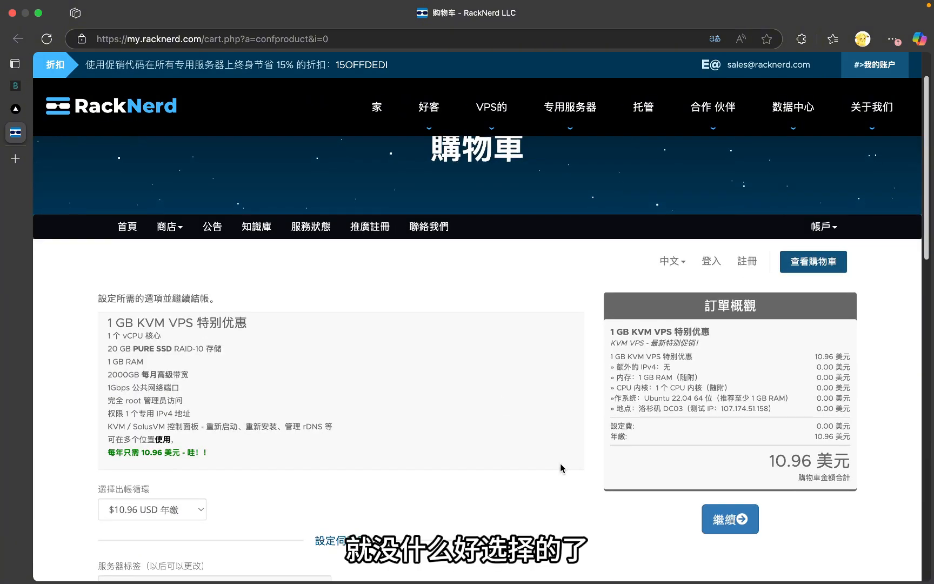
{"action": "scroll", "coordinate": [518, 462], "scroll_direction": "down", "scroll_amount": 15}
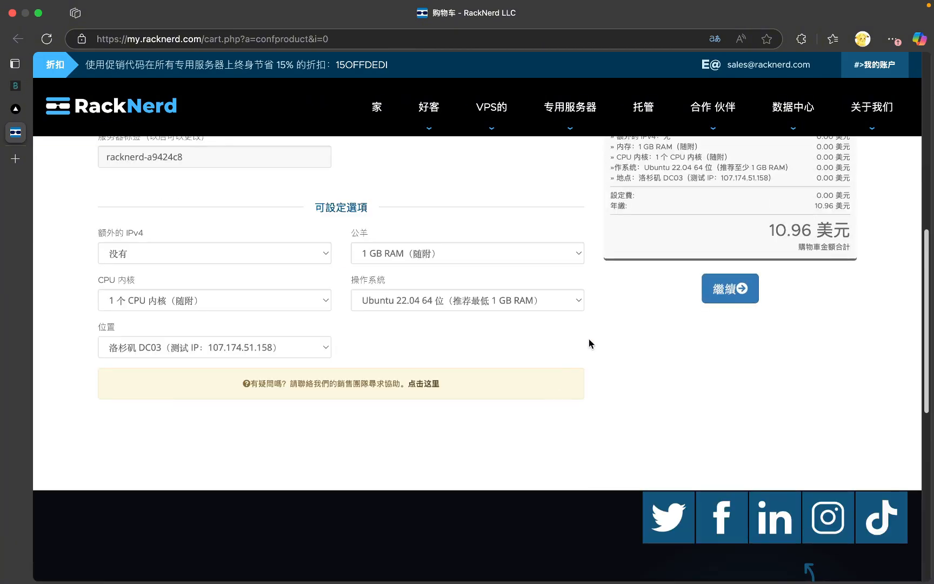
{"action": "left_click", "coordinate": [741, 294]}
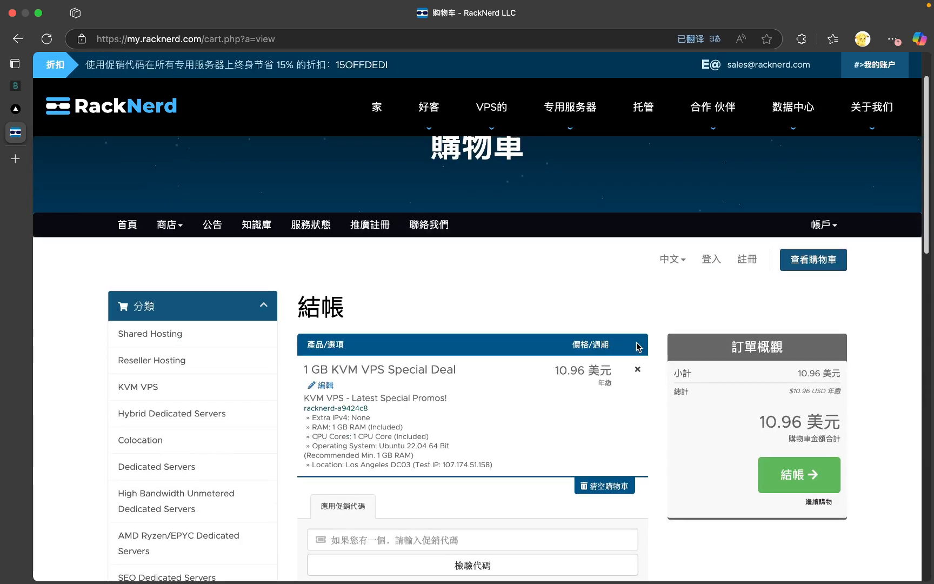
- Review the cart's plan details and promo code section, and proceed to checkout without applying a code
{"action": "scroll", "coordinate": [637, 344], "scroll_direction": "up", "scroll_amount": 1}
{"action": "scroll", "coordinate": [636, 344], "scroll_direction": "down", "scroll_amount": 5}
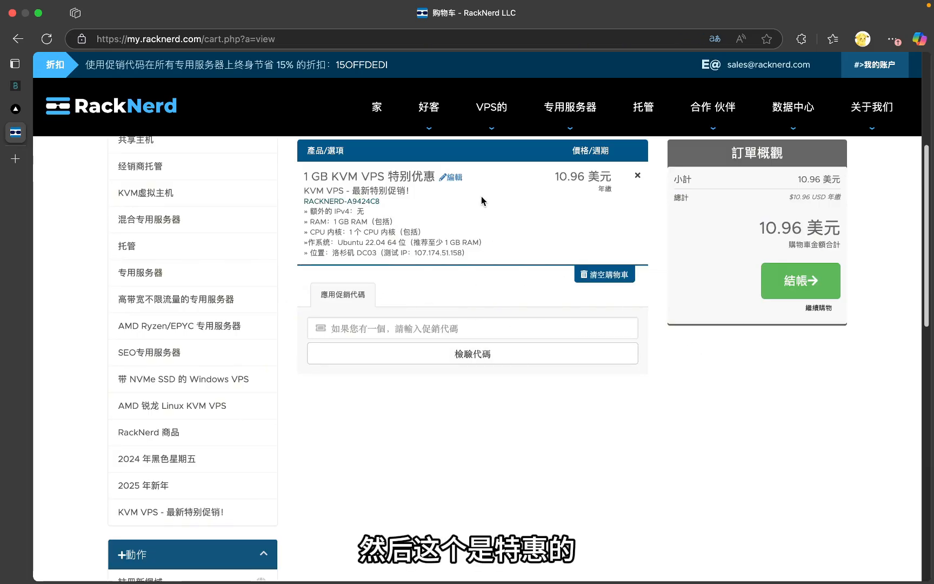
{"action": "scroll", "coordinate": [703, 356], "scroll_direction": "up", "scroll_amount": 2}
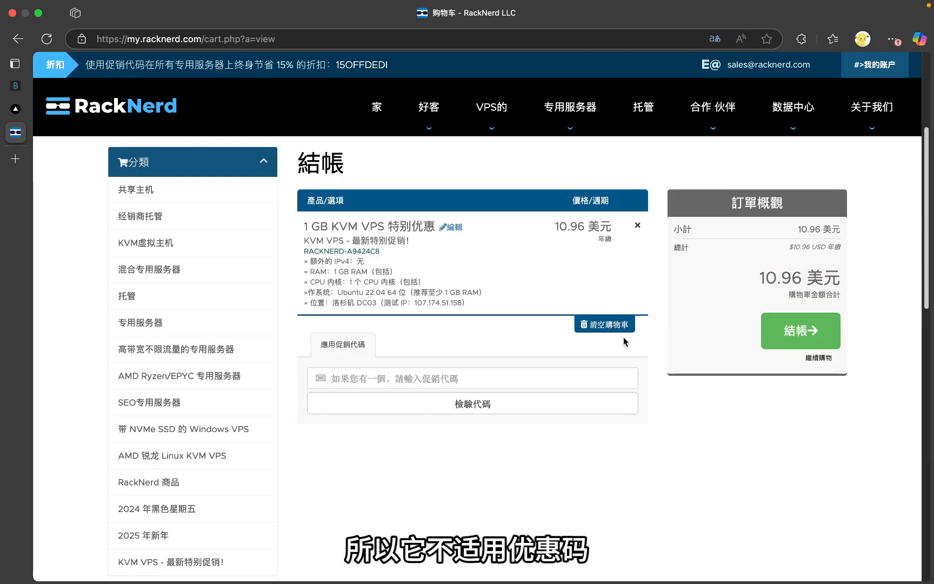
{"action": "scroll", "coordinate": [540, 335], "scroll_direction": "up", "scroll_amount": 2}
{"action": "scroll", "coordinate": [540, 335], "scroll_direction": "down", "scroll_amount": 4}
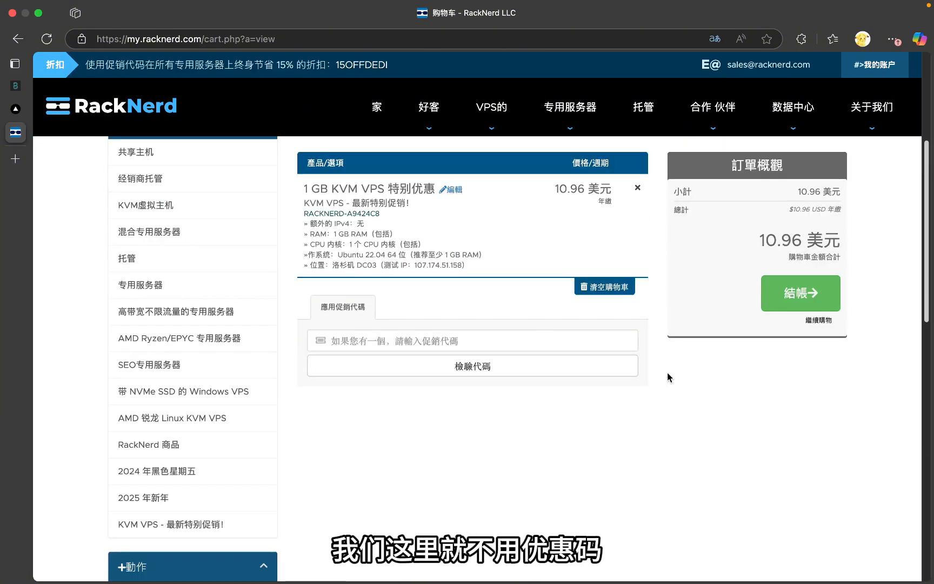
{"action": "scroll", "coordinate": [668, 373], "scroll_direction": "up", "scroll_amount": 1}
{"action": "left_click", "coordinate": [799, 311]}
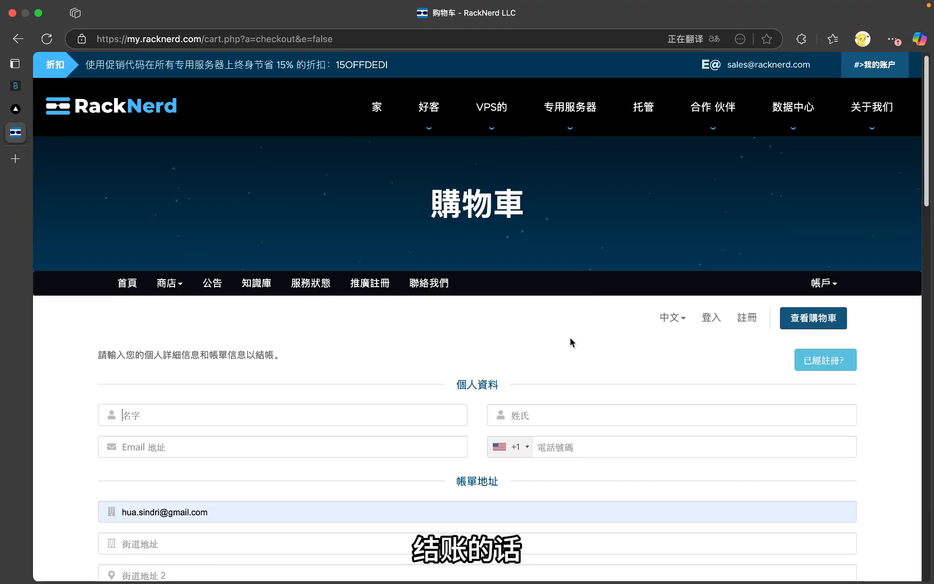
- Fill in the customer's first name and last name in the checkout form's personal details, dismissing the autofill suggestions
{"action": "scroll", "coordinate": [657, 340], "scroll_direction": "down", "scroll_amount": 3}
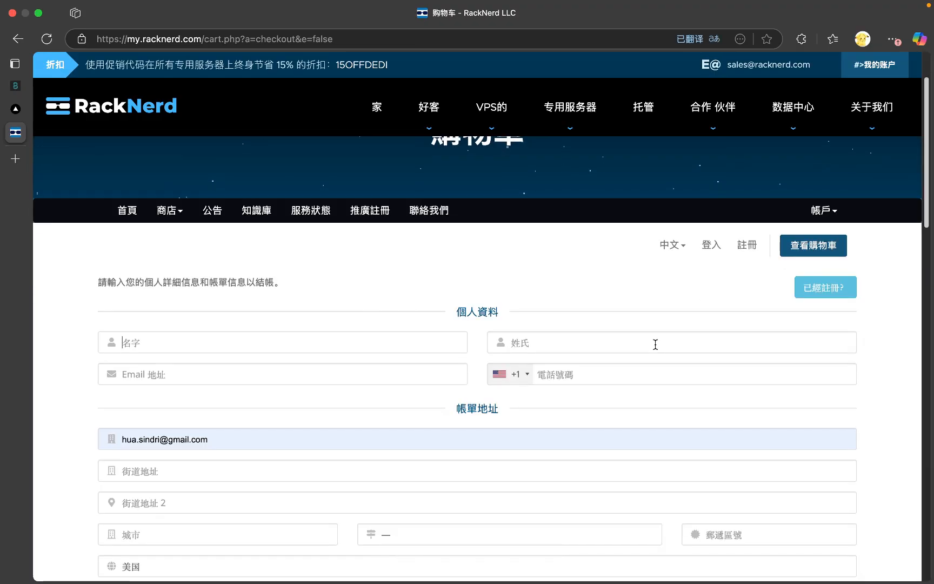
{"action": "scroll", "coordinate": [656, 344], "scroll_direction": "down", "scroll_amount": 15}
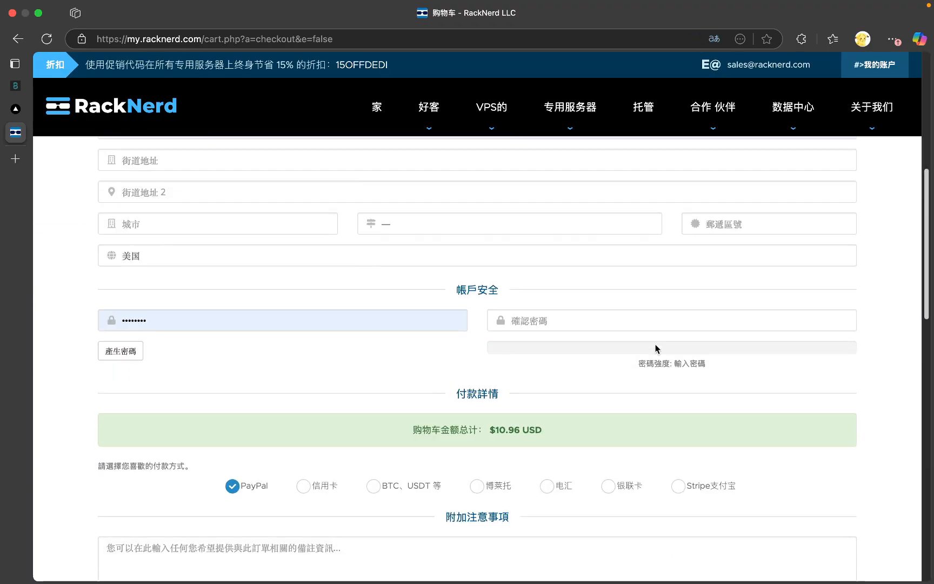
{"action": "scroll", "coordinate": [657, 348], "scroll_direction": "down", "scroll_amount": 4}
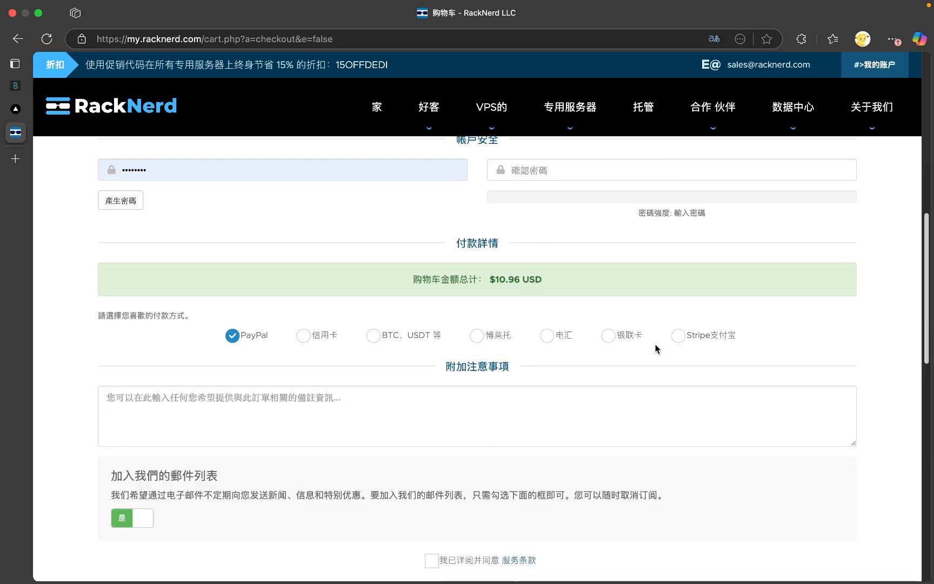
{"action": "scroll", "coordinate": [657, 349], "scroll_direction": "up", "scroll_amount": 20}
{"action": "scroll", "coordinate": [655, 349], "scroll_direction": "down", "scroll_amount": 2}
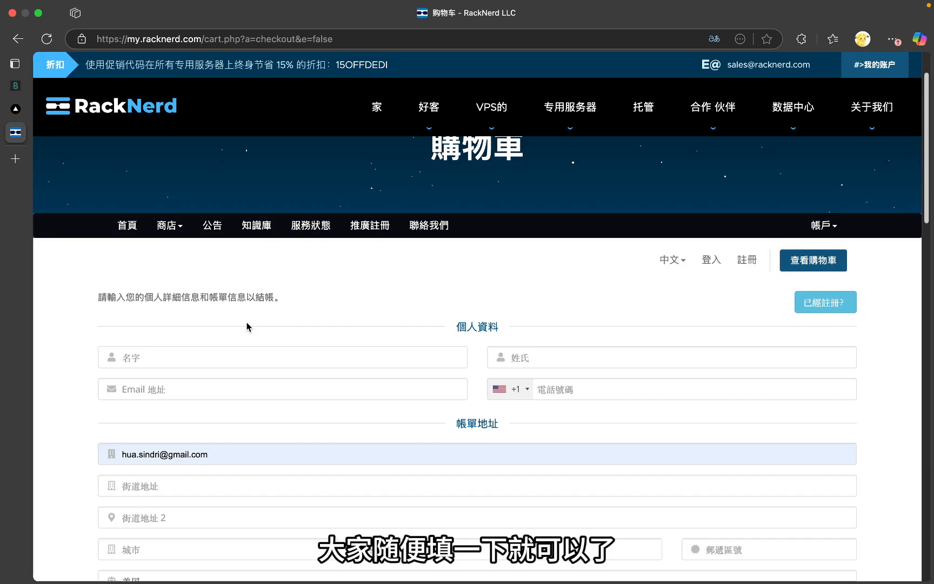
{"action": "left_click", "coordinate": [153, 354]}
{"action": "type", "text": "nb"}
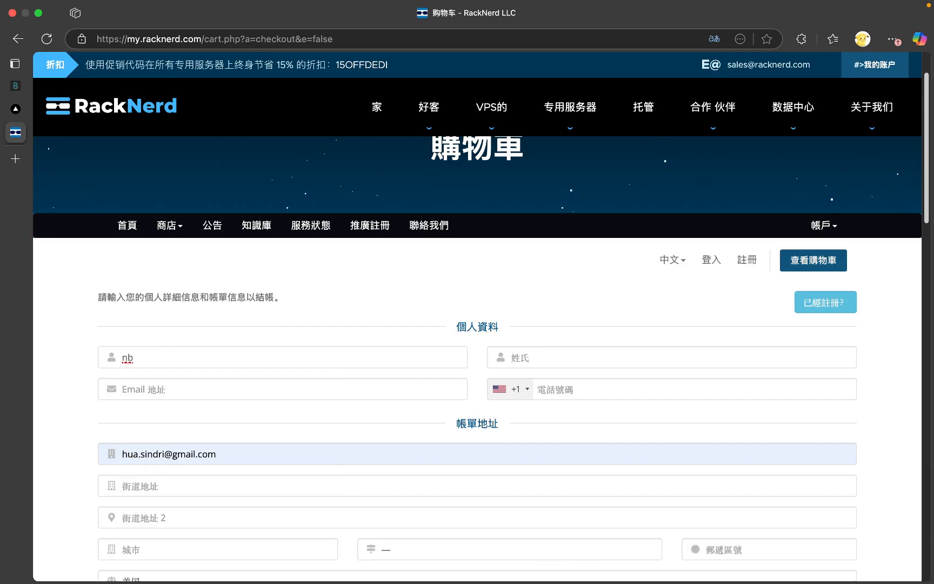
{"action": "type", "text": "vil"}
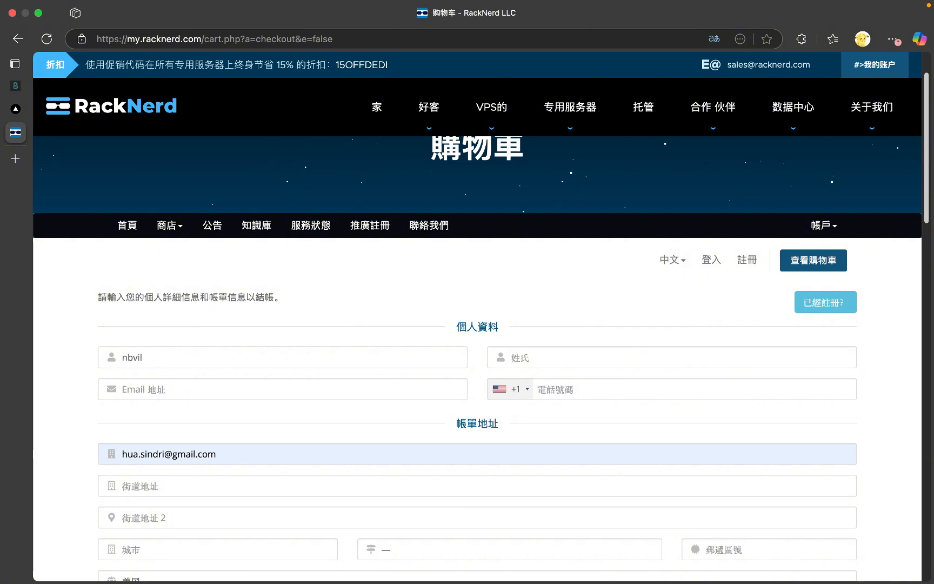
{"action": "left_click", "coordinate": [566, 355]}
{"action": "type", "text": "s"}
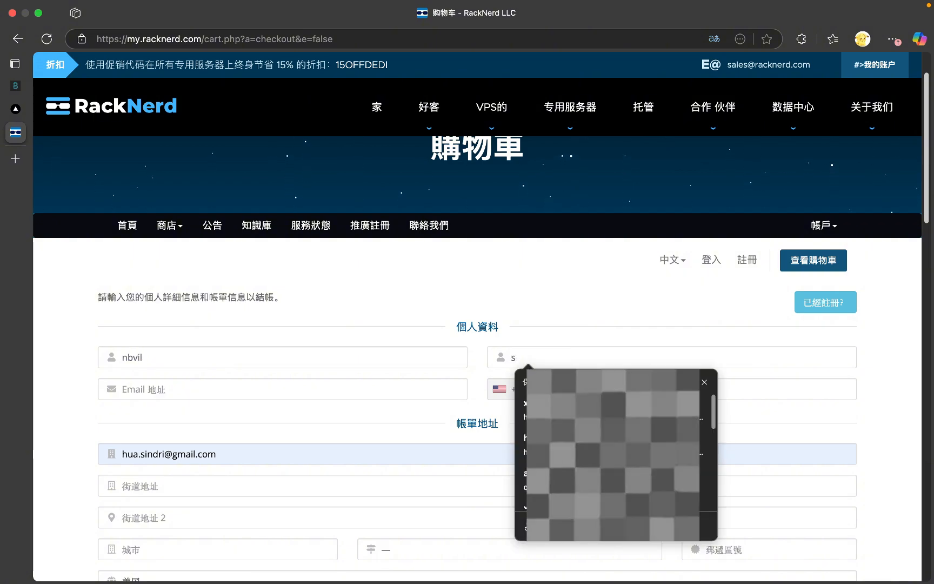
{"action": "left_click", "coordinate": [706, 383]}
- Replace the prefilled entry in the billing address's company name field with the customer's new e-mail address
{"action": "triple_click", "coordinate": [108, 456]}
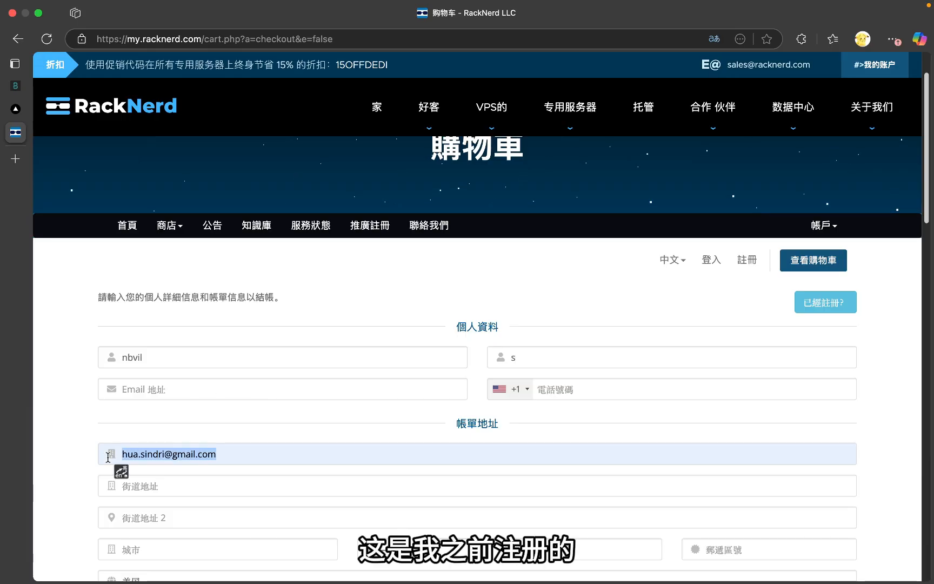
{"action": "key", "text": "BackSpace"}
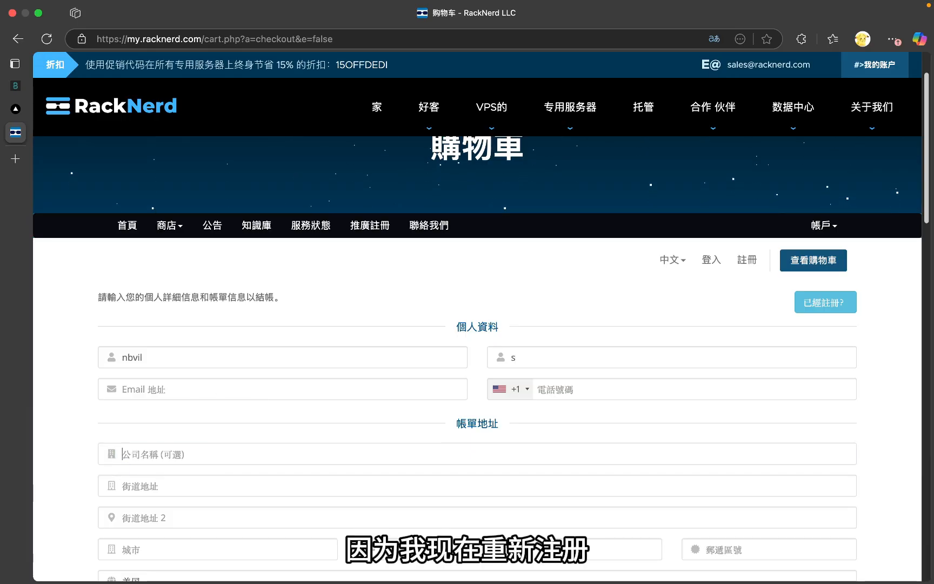
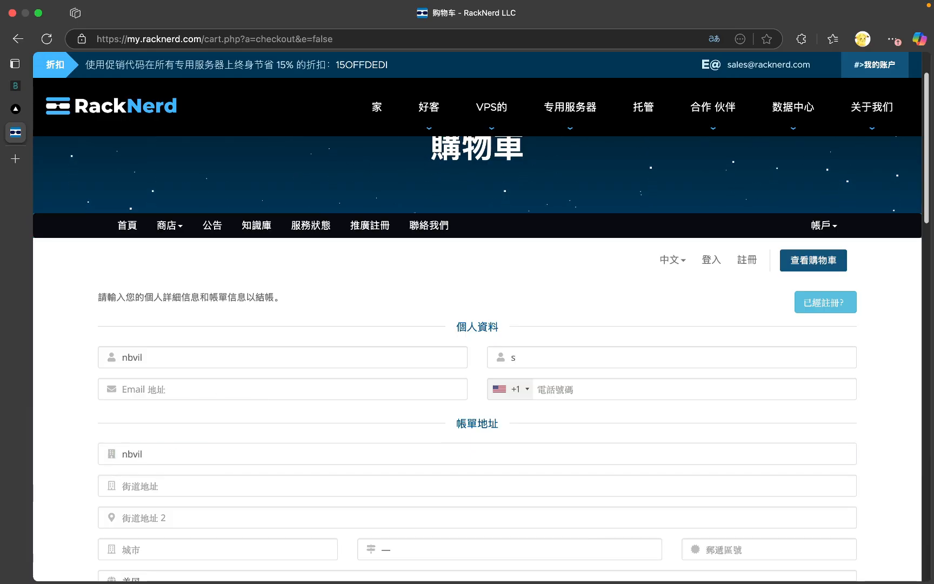
{"action": "left_click_drag", "start_coordinate": [202, 454], "coordinate": [100, 457]}
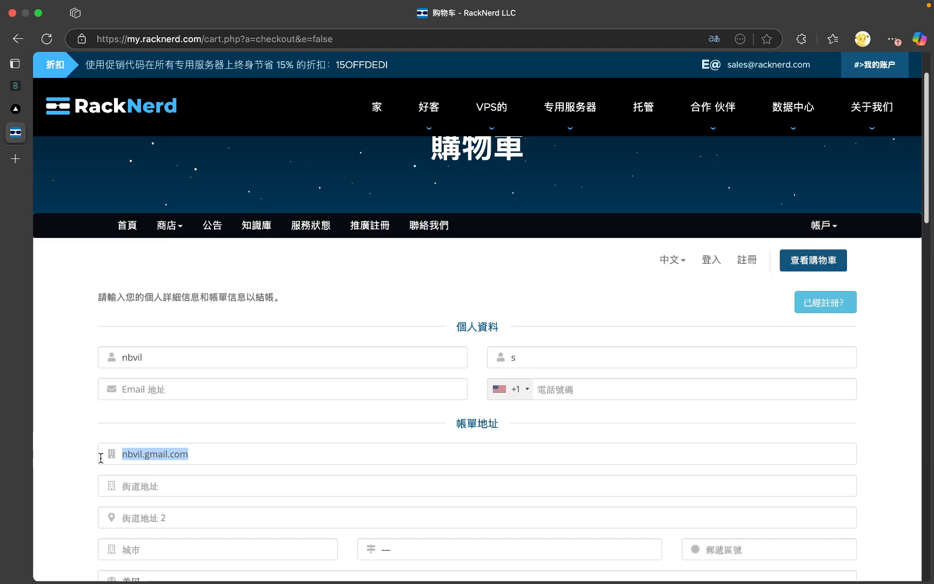
{"action": "left_click", "coordinate": [174, 454]}
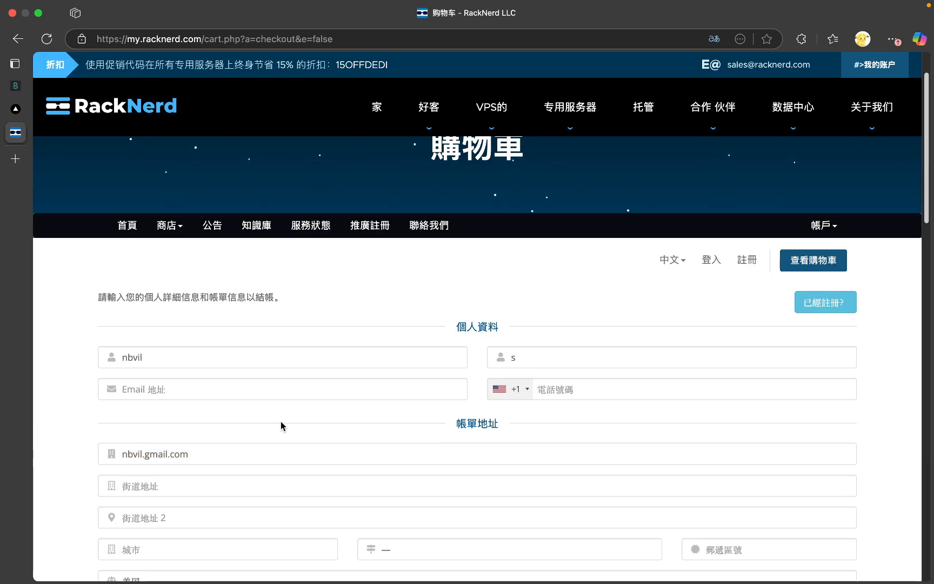
{"action": "type", "text": "."}
{"action": "key", "text": "BackSpace"}
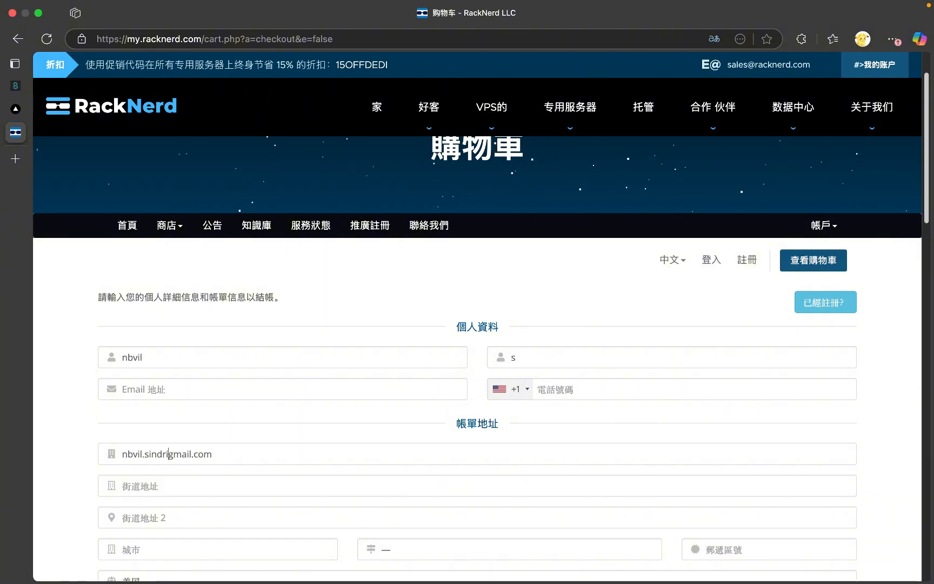
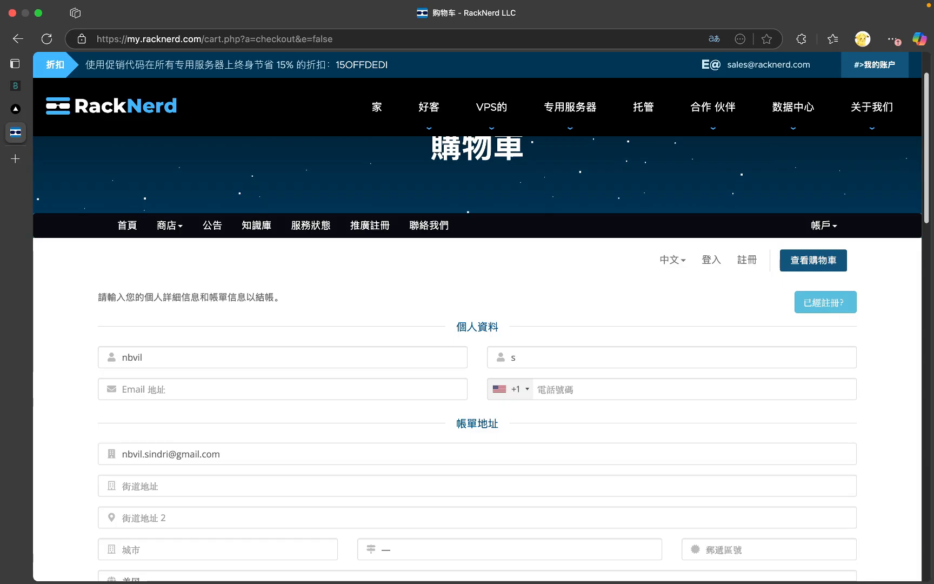
- Copy the e-mail address from the company name field into the Email field of the personal details
{"action": "triple_click", "coordinate": [105, 453]}
{"action": "key", "text": "super+c"}
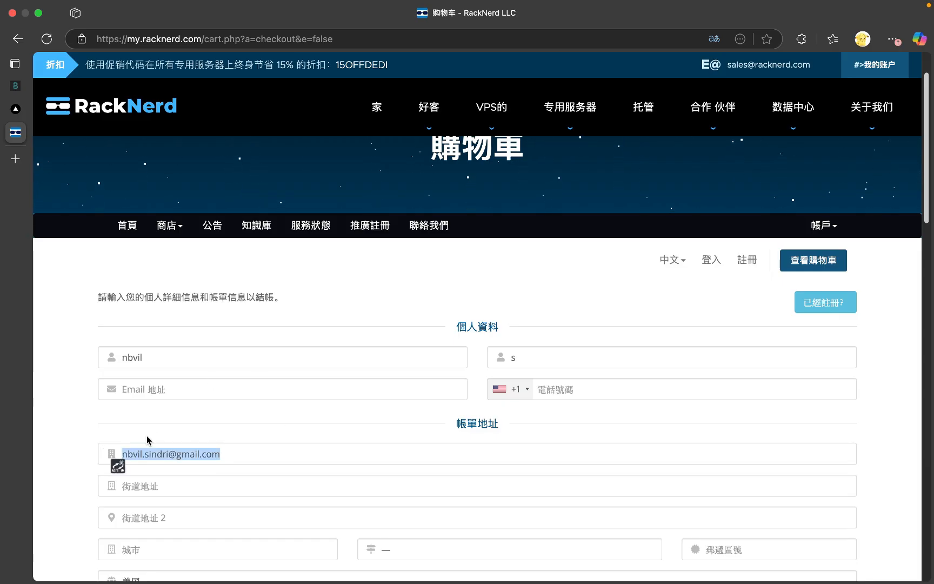
{"action": "left_click", "coordinate": [170, 388]}
{"action": "key", "text": "super+v"}
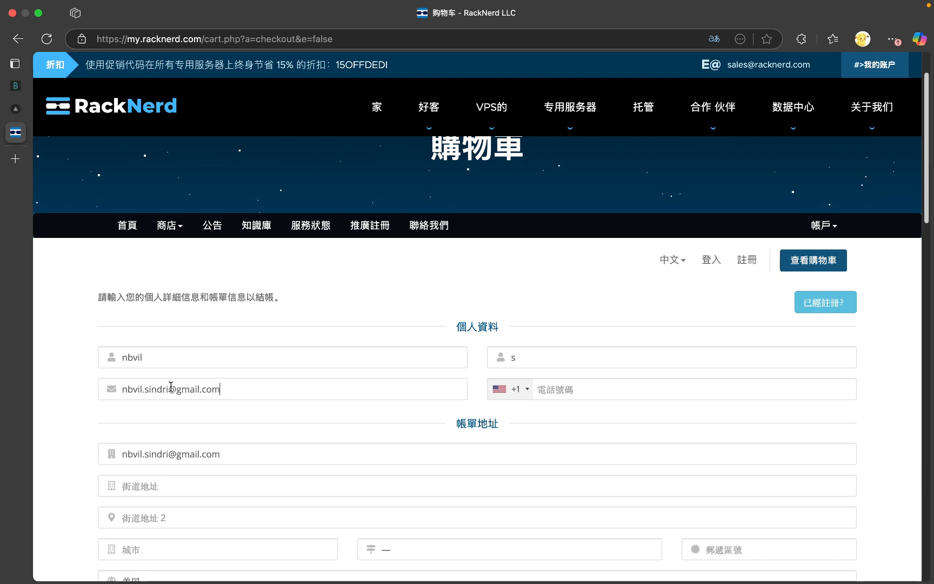
- Look through the country codes for the phone number and locate 中国 (+86)
{"action": "left_click", "coordinate": [522, 392]}
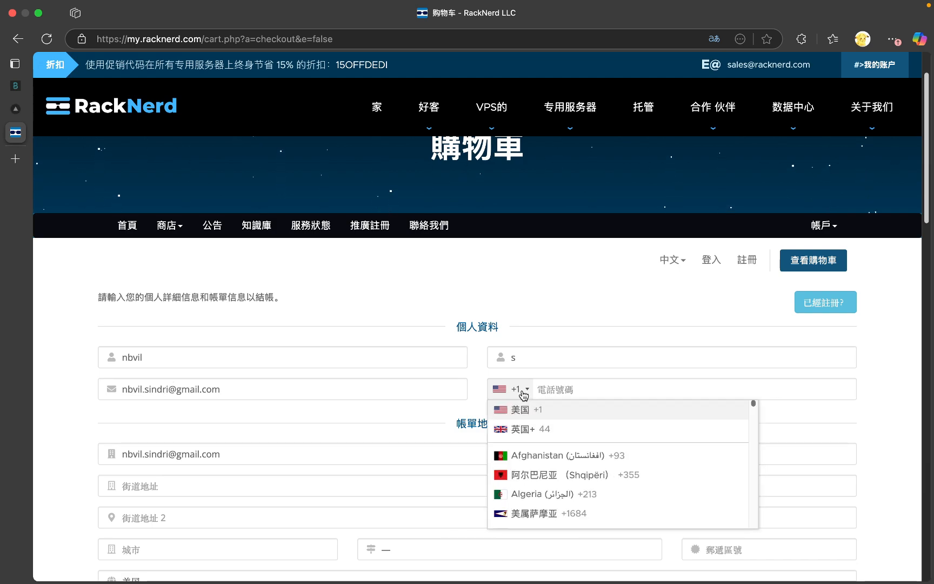
{"action": "scroll", "coordinate": [599, 474], "scroll_direction": "up", "scroll_amount": 1}
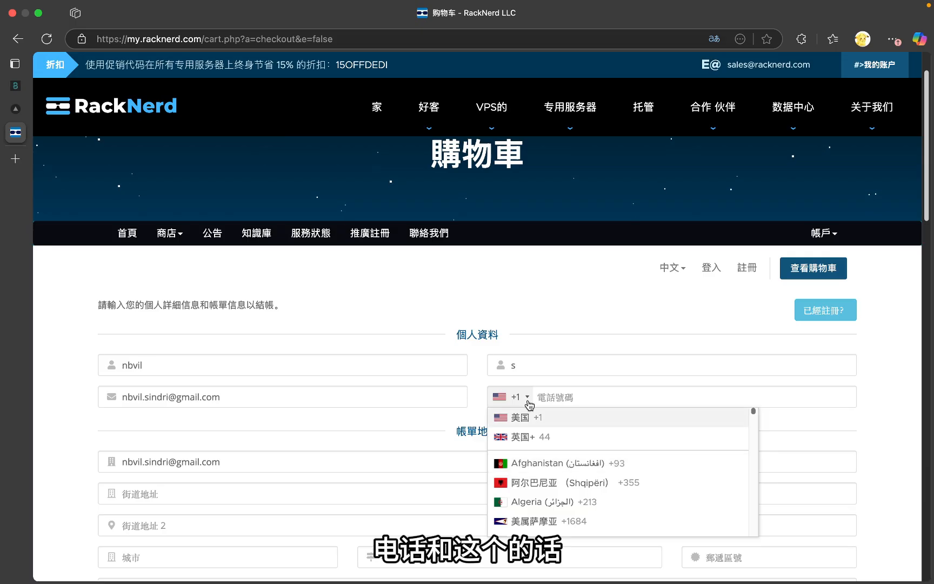
{"action": "scroll", "coordinate": [666, 501], "scroll_direction": "down", "scroll_amount": 10}
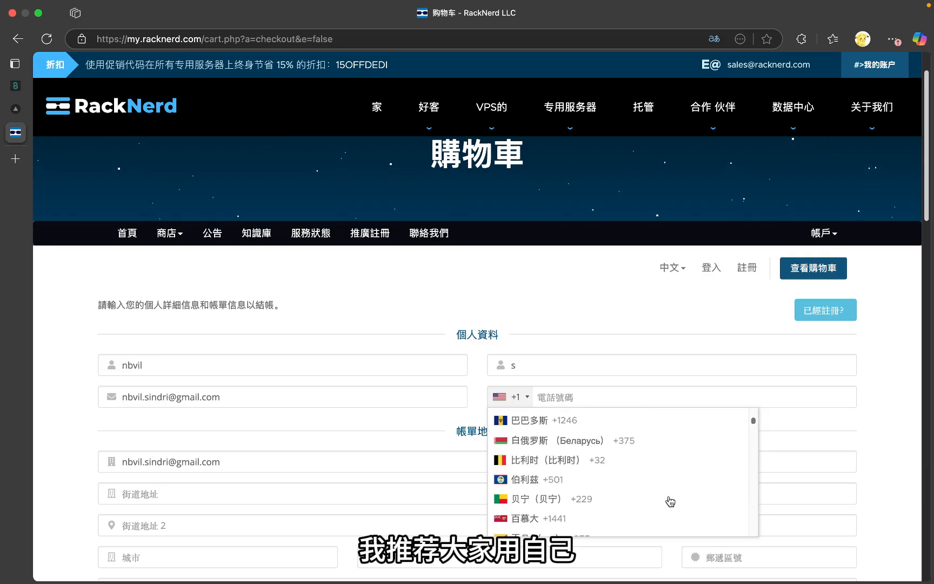
{"action": "scroll", "coordinate": [670, 501], "scroll_direction": "down", "scroll_amount": 15}
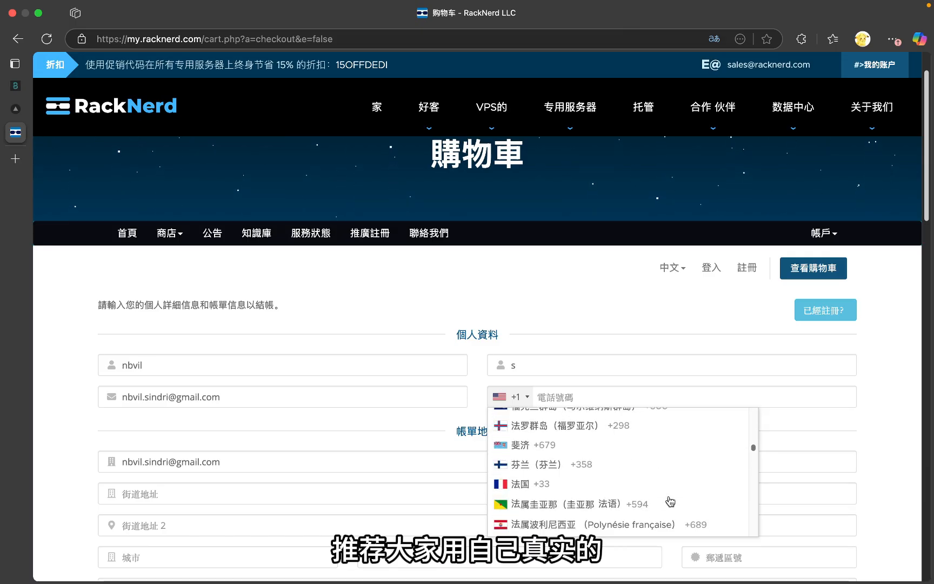
{"action": "scroll", "coordinate": [670, 501], "scroll_direction": "down", "scroll_amount": 15}
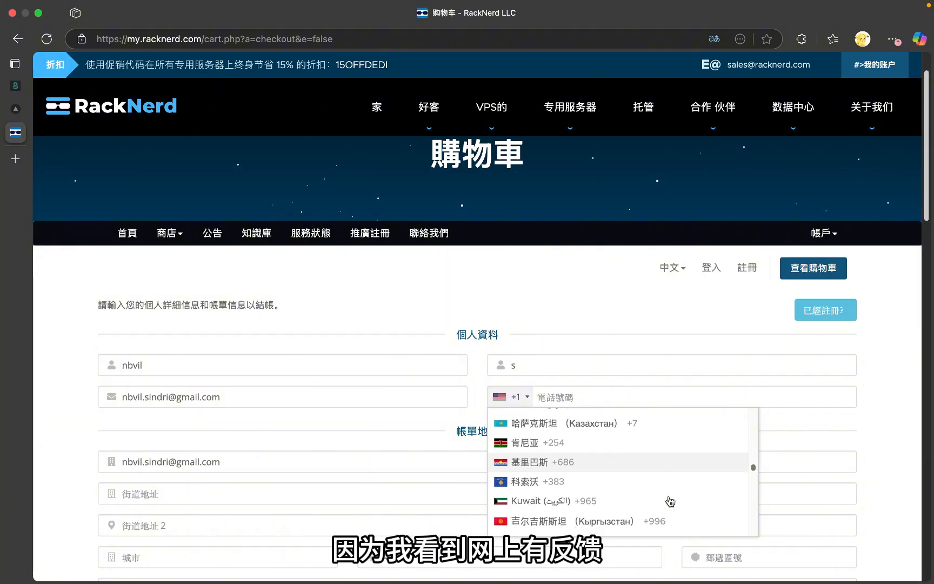
{"action": "scroll", "coordinate": [670, 502], "scroll_direction": "down", "scroll_amount": 10}
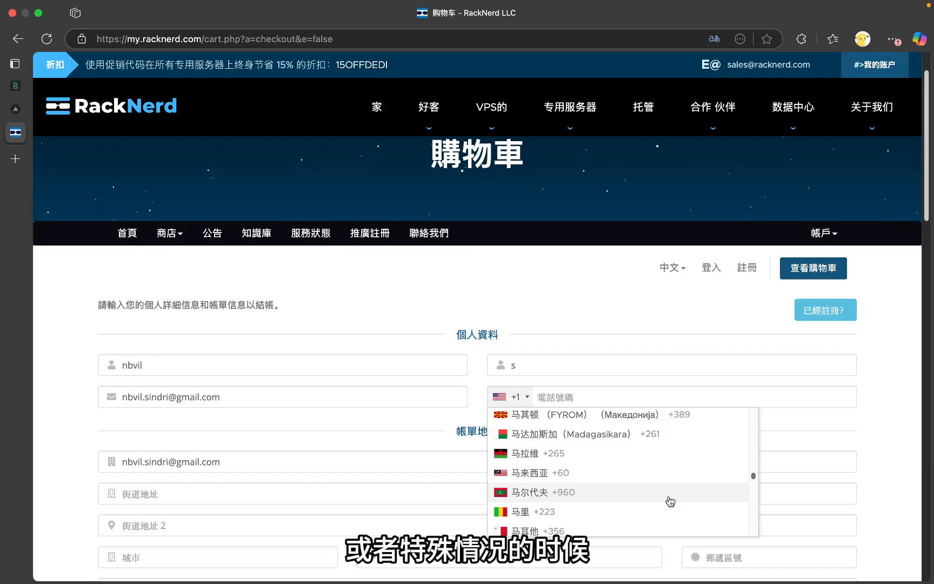
{"action": "scroll", "coordinate": [670, 501], "scroll_direction": "down", "scroll_amount": 6}
{"action": "scroll", "coordinate": [671, 502], "scroll_direction": "down", "scroll_amount": 18}
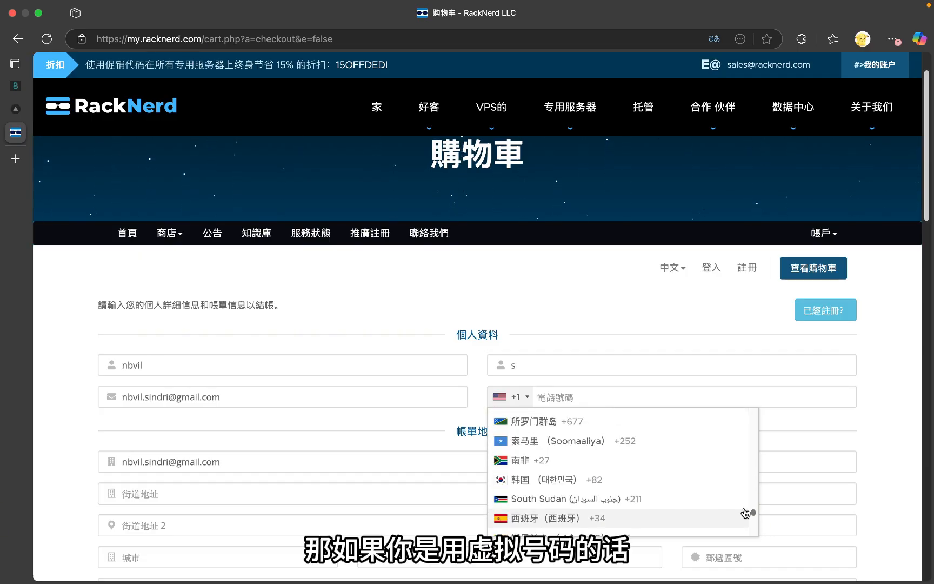
{"action": "left_click_drag", "start_coordinate": [753, 511], "coordinate": [753, 536]}
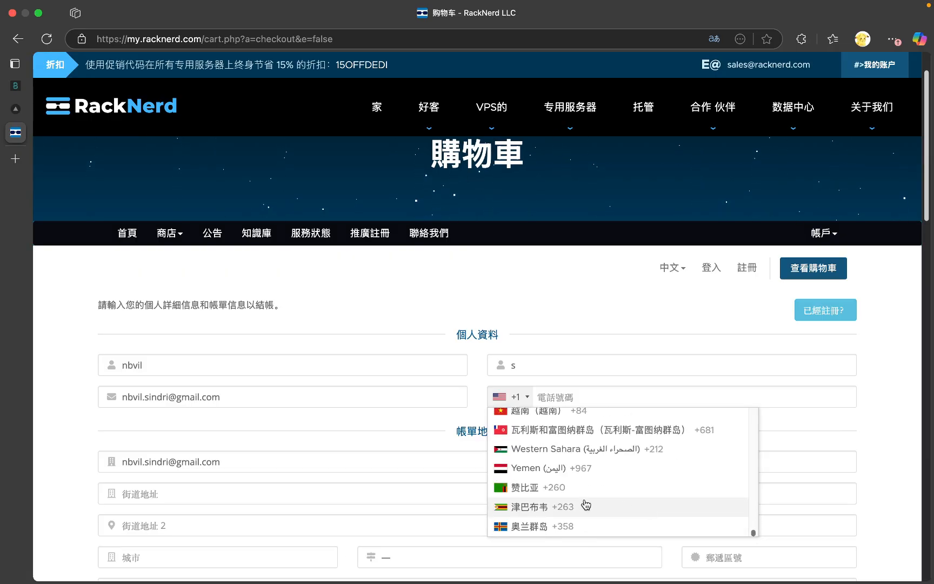
{"action": "scroll", "coordinate": [586, 503], "scroll_direction": "down", "scroll_amount": 1}
{"action": "scroll", "coordinate": [588, 489], "scroll_direction": "up", "scroll_amount": 4}
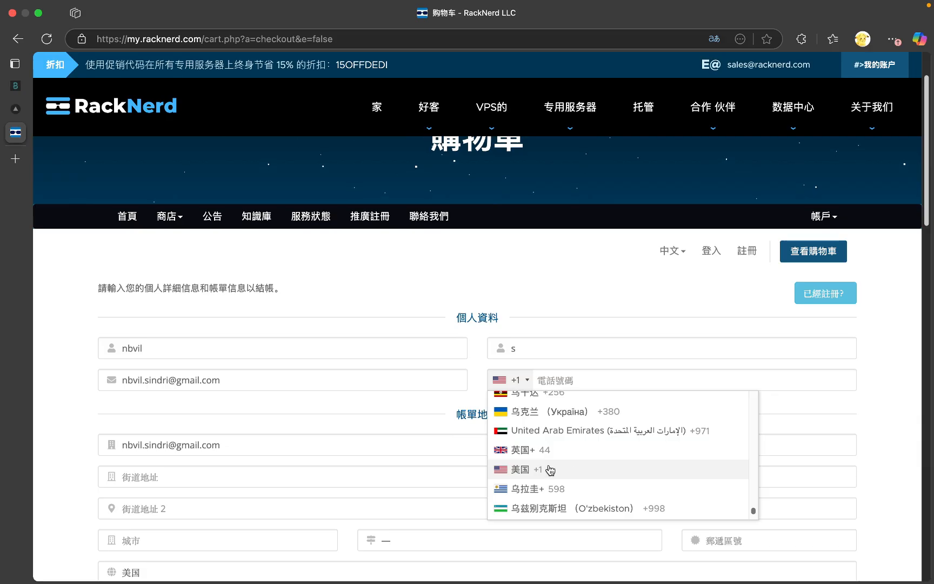
{"action": "scroll", "coordinate": [550, 470], "scroll_direction": "up", "scroll_amount": 3}
{"action": "scroll", "coordinate": [551, 469], "scroll_direction": "up", "scroll_amount": 10}
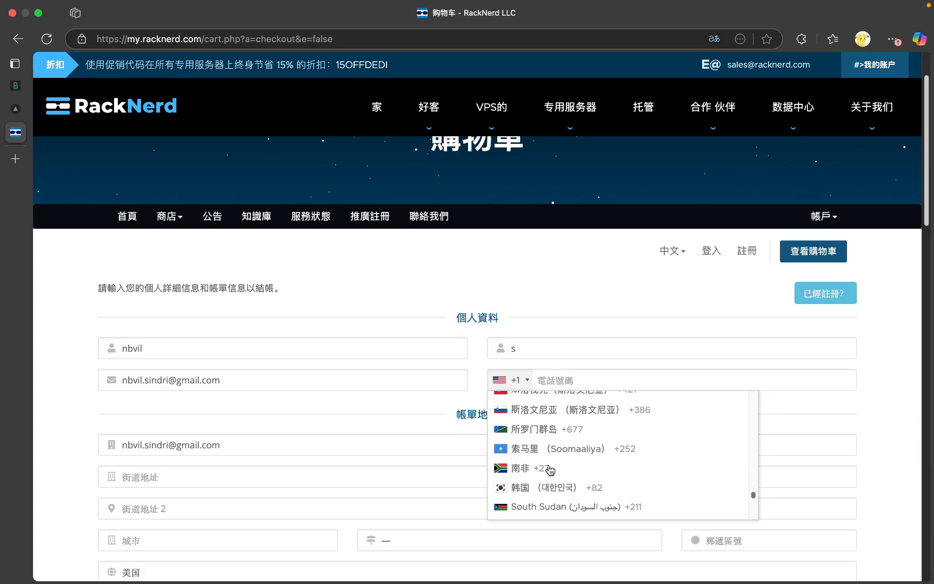
{"action": "scroll", "coordinate": [550, 469], "scroll_direction": "up", "scroll_amount": 10}
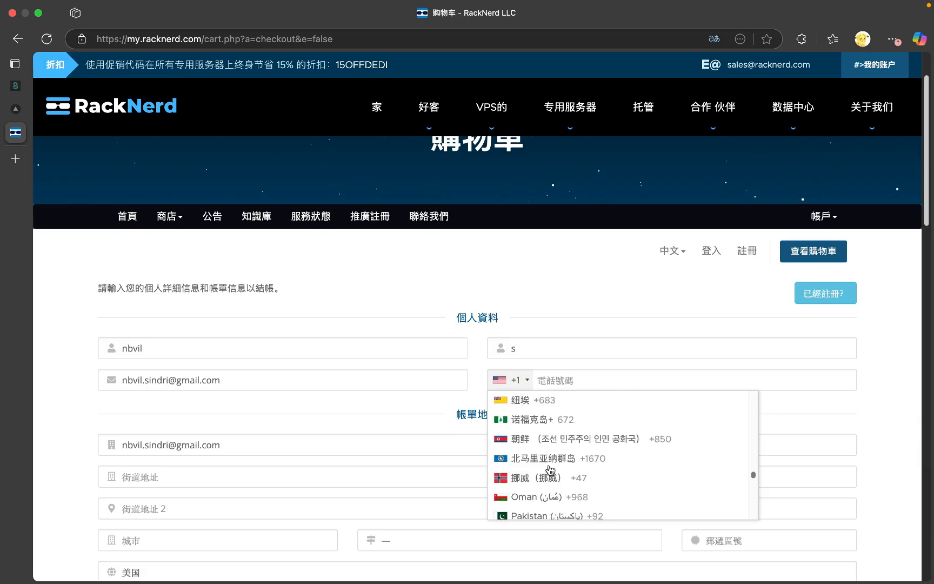
{"action": "scroll", "coordinate": [550, 469], "scroll_direction": "up", "scroll_amount": 10}
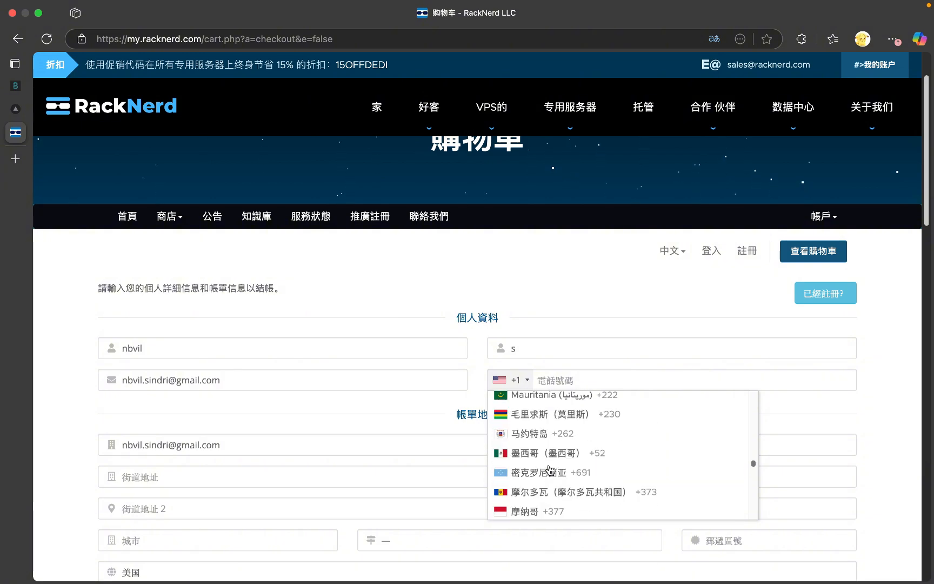
{"action": "scroll", "coordinate": [550, 469], "scroll_direction": "up", "scroll_amount": 10}
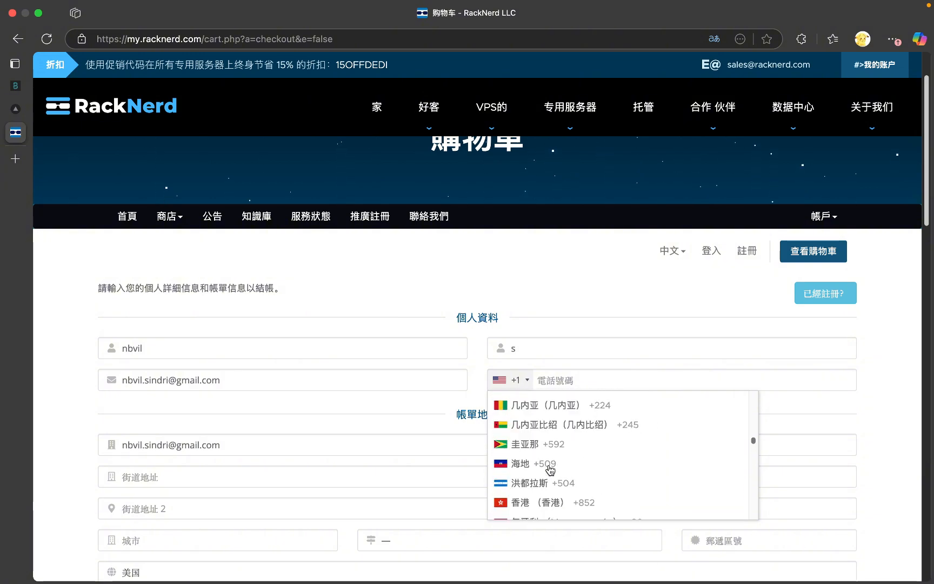
{"action": "scroll", "coordinate": [551, 469], "scroll_direction": "up", "scroll_amount": 10}
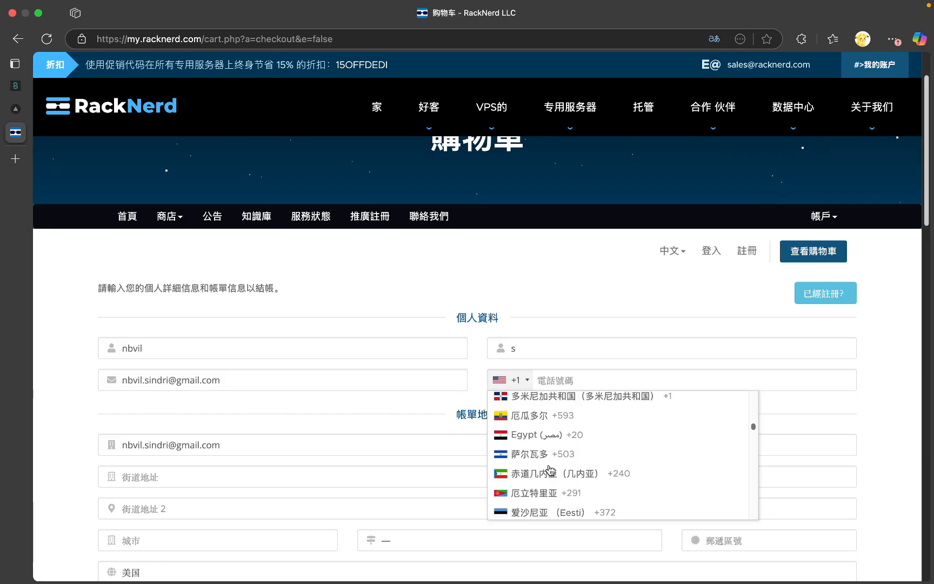
{"action": "scroll", "coordinate": [550, 469], "scroll_direction": "up", "scroll_amount": 10}
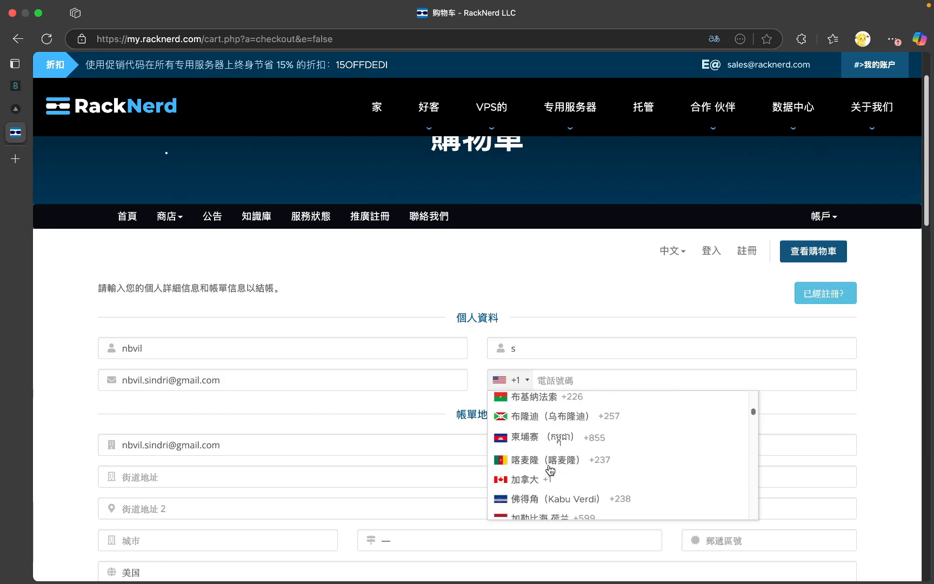
{"action": "scroll", "coordinate": [550, 469], "scroll_direction": "up", "scroll_amount": 4}
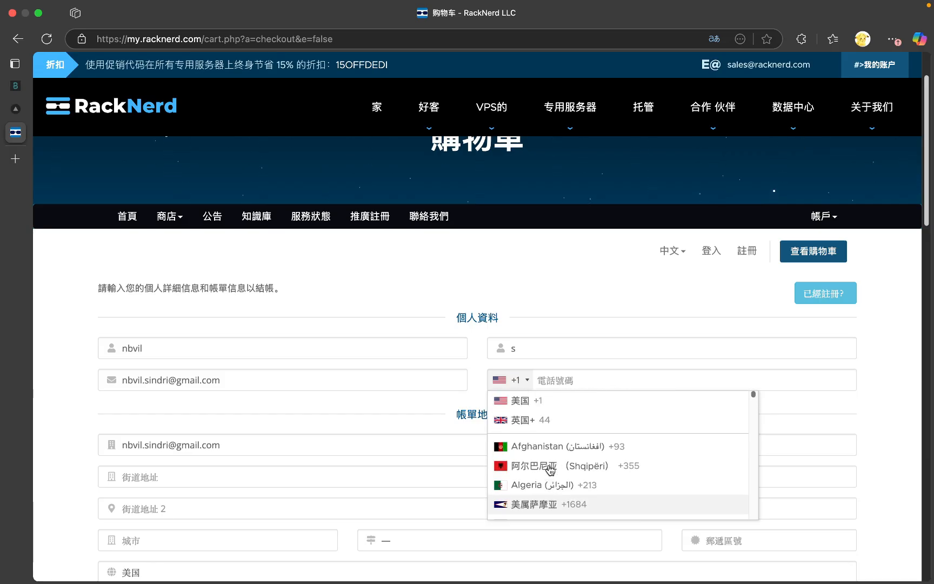
{"action": "scroll", "coordinate": [562, 487], "scroll_direction": "down", "scroll_amount": 3}
{"action": "scroll", "coordinate": [573, 500], "scroll_direction": "down", "scroll_amount": 8}
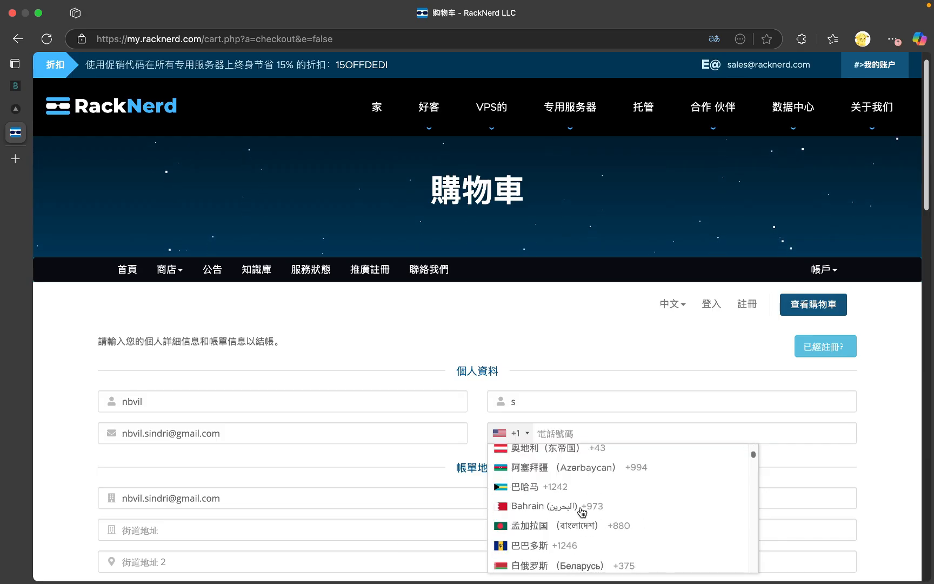
{"action": "scroll", "coordinate": [581, 510], "scroll_direction": "down", "scroll_amount": 5}
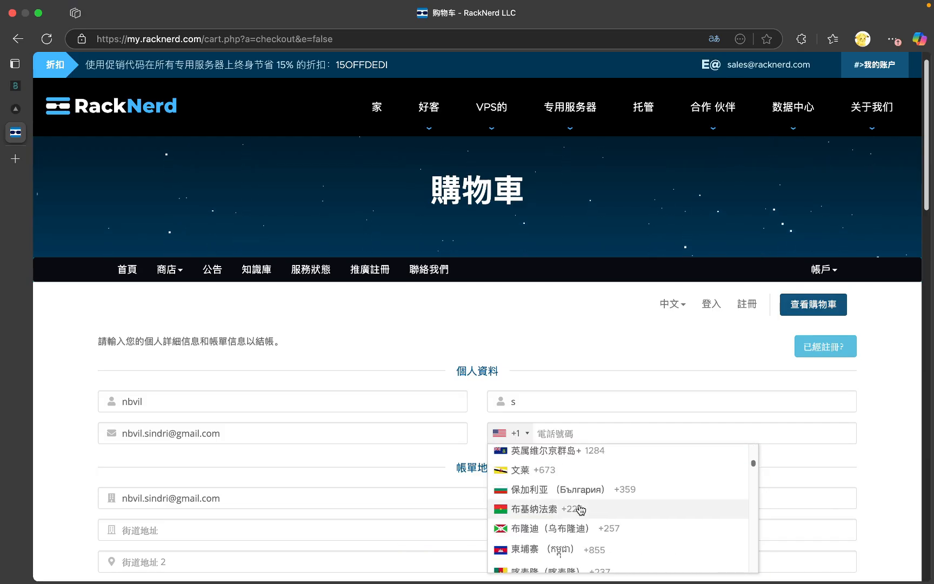
{"action": "scroll", "coordinate": [581, 508], "scroll_direction": "down", "scroll_amount": 4}
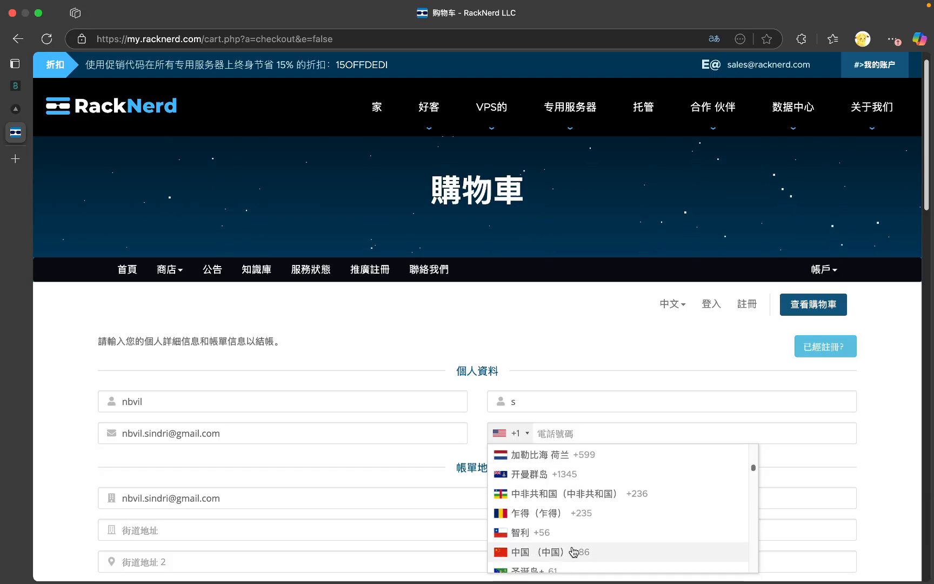
- Choose 中国 (+86) as the phone country code and fill in the billing street address and city
{"action": "left_click", "coordinate": [574, 551]}
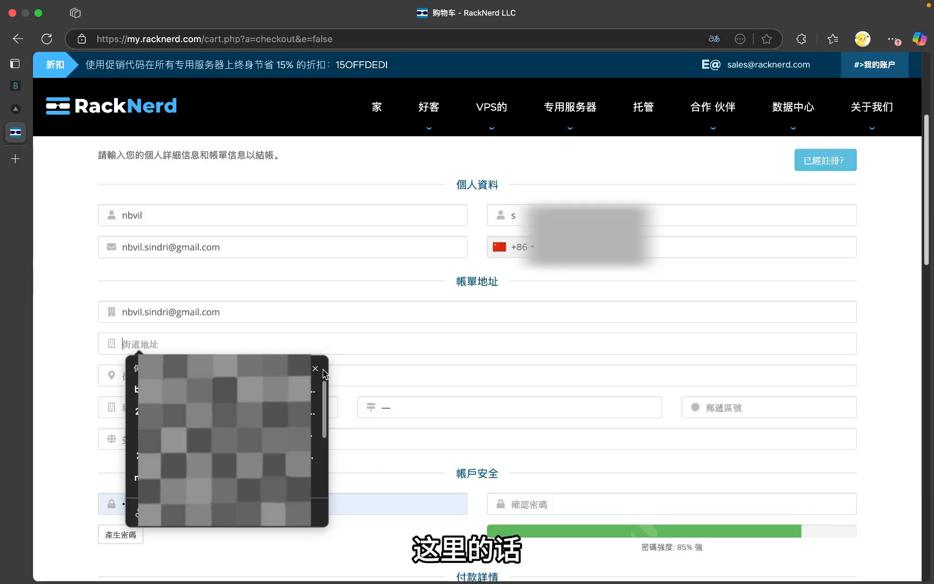
{"action": "left_click", "coordinate": [317, 368]}
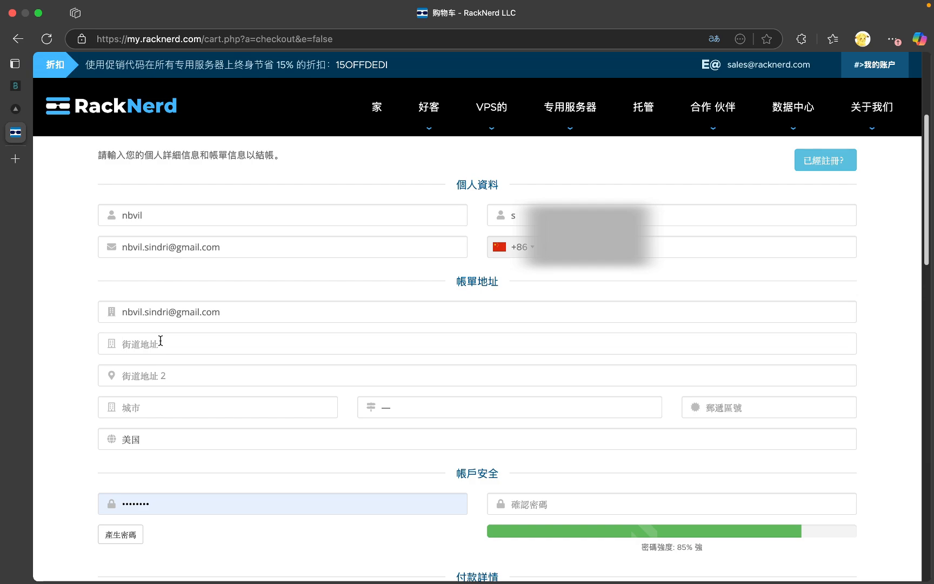
{"action": "type", "text": "shen"}
{"action": "key", "text": "BackSpace"}
{"action": "left_click", "coordinate": [281, 406]}
{"action": "type", "text": "shenzhen"}
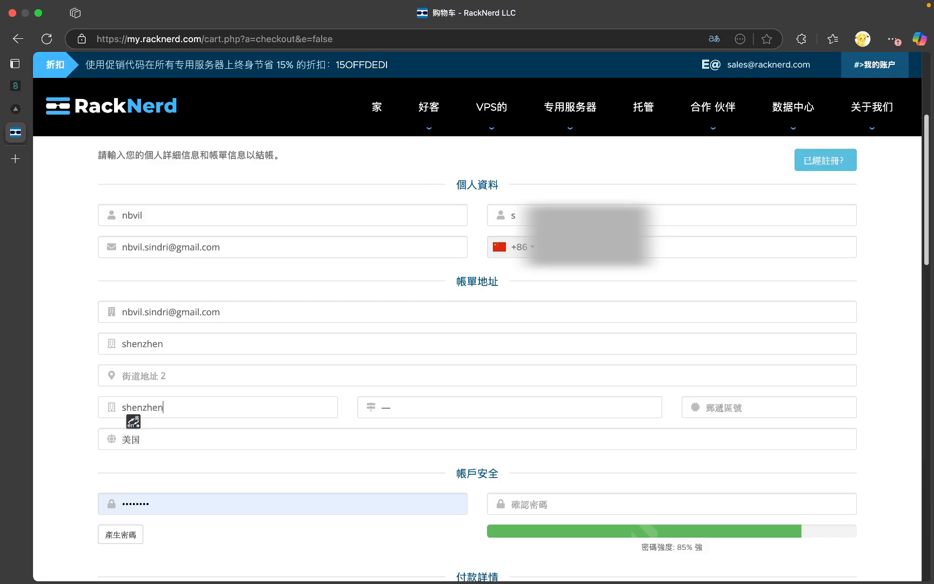
- Set the country in the billing address to 中国 / 香港
{"action": "left_click", "coordinate": [252, 448]}
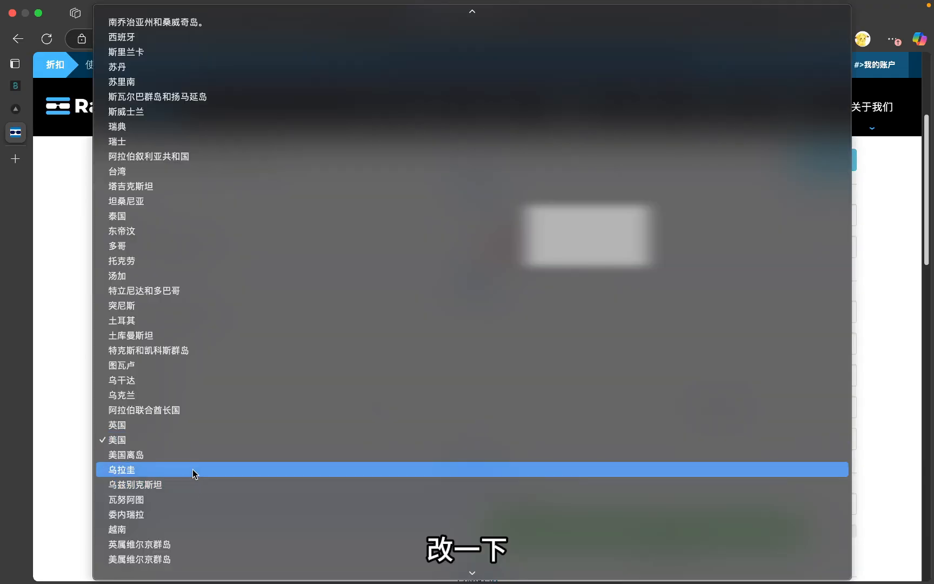
{"action": "scroll", "coordinate": [286, 476], "scroll_direction": "up", "scroll_amount": 10}
{"action": "scroll", "coordinate": [316, 486], "scroll_direction": "up", "scroll_amount": 20}
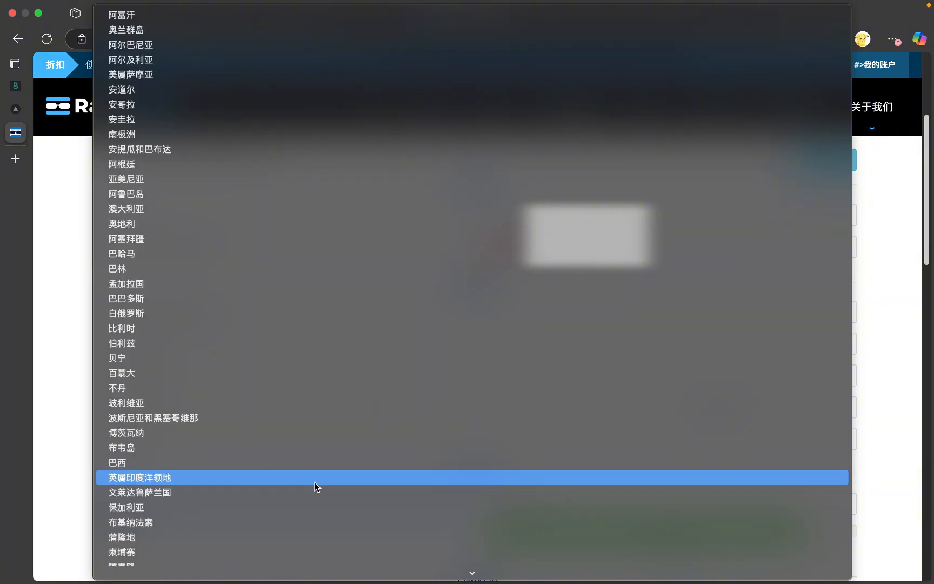
{"action": "scroll", "coordinate": [316, 486], "scroll_direction": "down", "scroll_amount": 20}
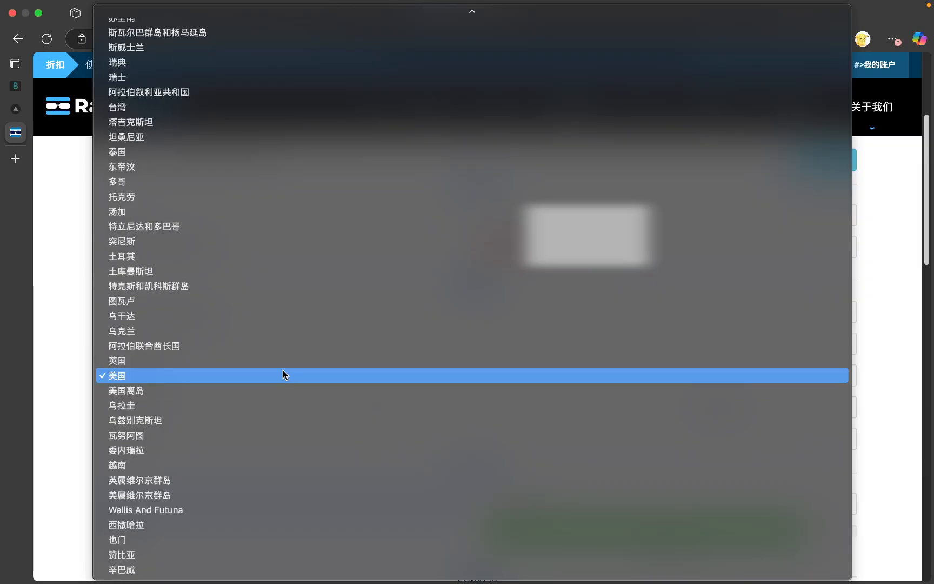
{"action": "scroll", "coordinate": [282, 370], "scroll_direction": "up", "scroll_amount": 10}
{"action": "scroll", "coordinate": [282, 370], "scroll_direction": "down", "scroll_amount": 10}
{"action": "mouse_move", "coordinate": [213, 8]}
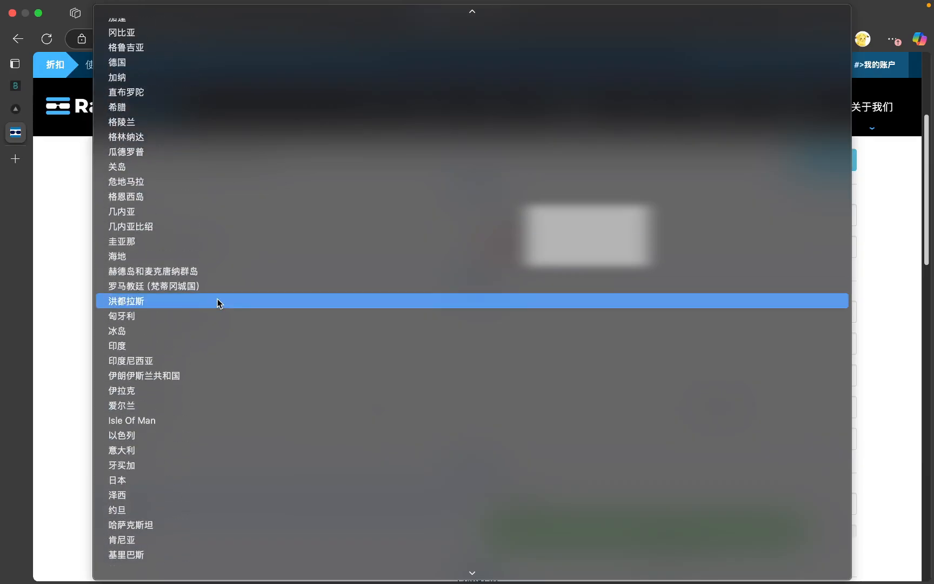
{"action": "left_click", "coordinate": [221, 21]}
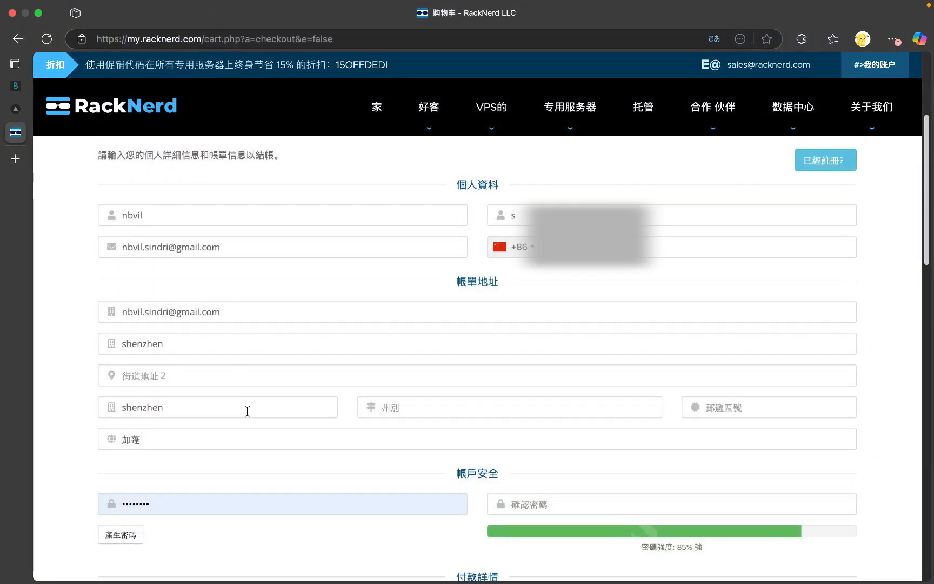
{"action": "left_click", "coordinate": [234, 433]}
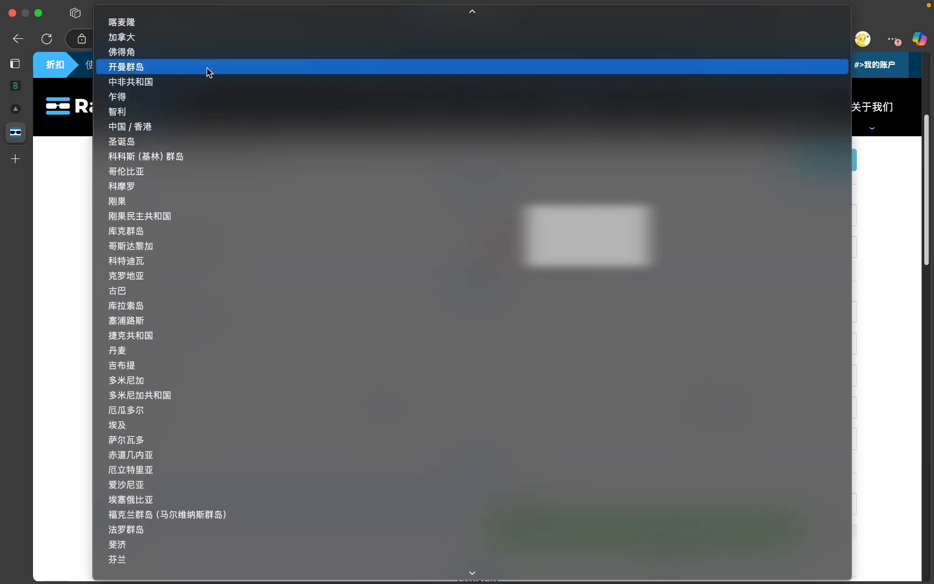
{"action": "left_click", "coordinate": [129, 126]}
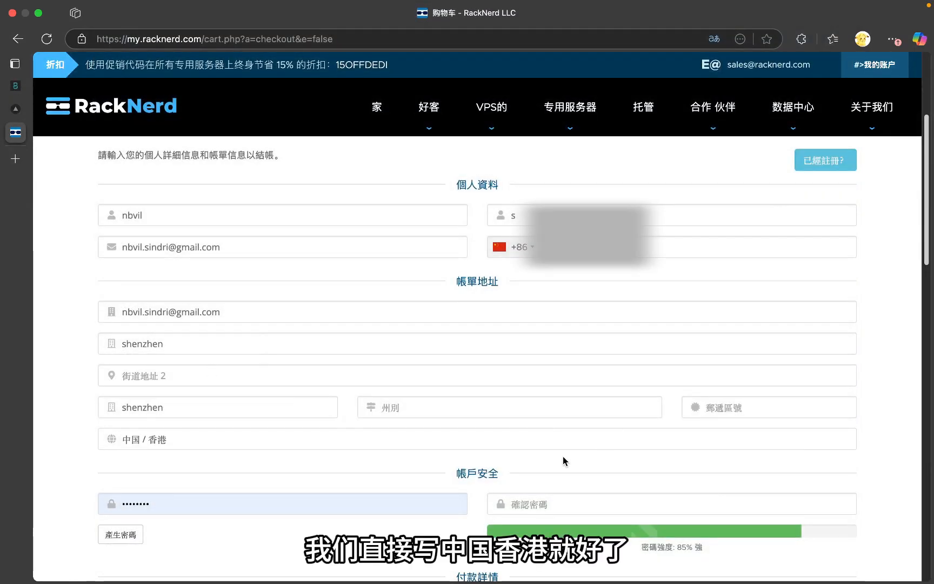
- Replace the prefilled account password with a new one and repeat it in the confirmation field, dismissing the saved-password suggestions
{"action": "left_click", "coordinate": [395, 502]}
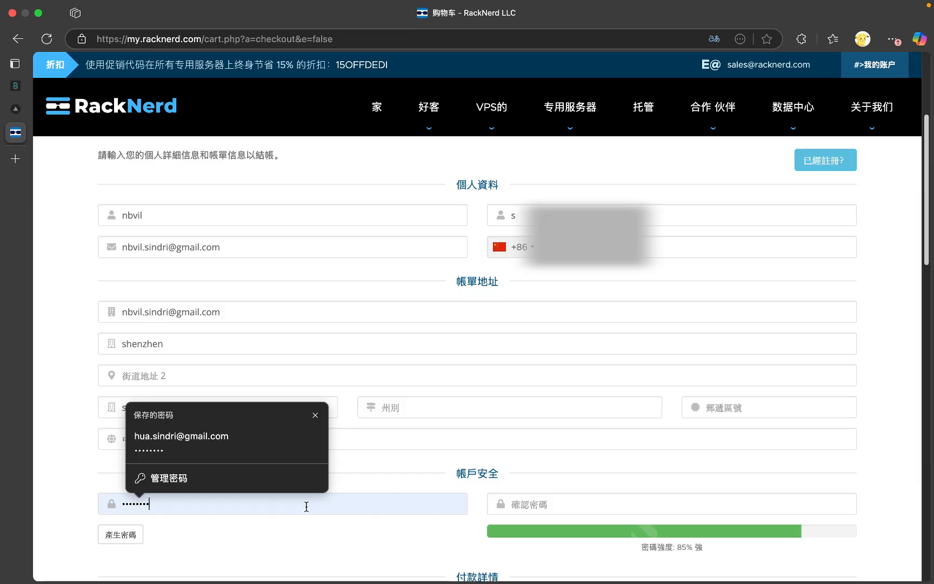
{"action": "left_click", "coordinate": [315, 415]}
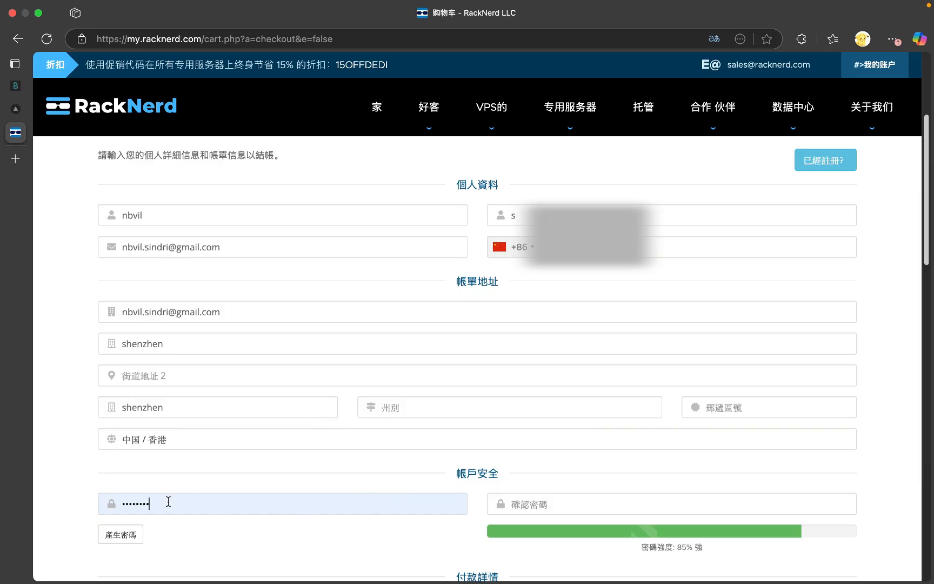
{"action": "left_click_drag", "start_coordinate": [168, 501], "coordinate": [83, 503]}
{"action": "key", "text": "BackSpace"}
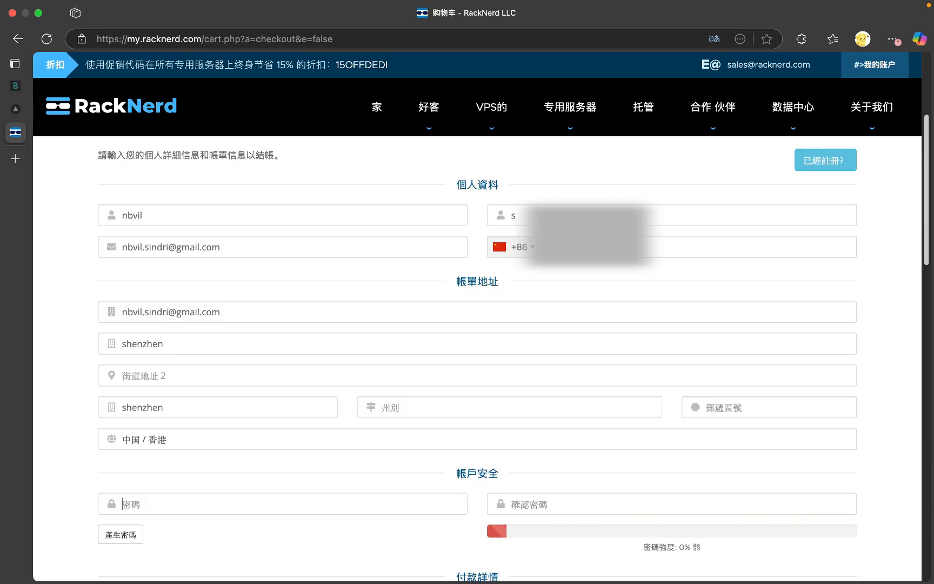
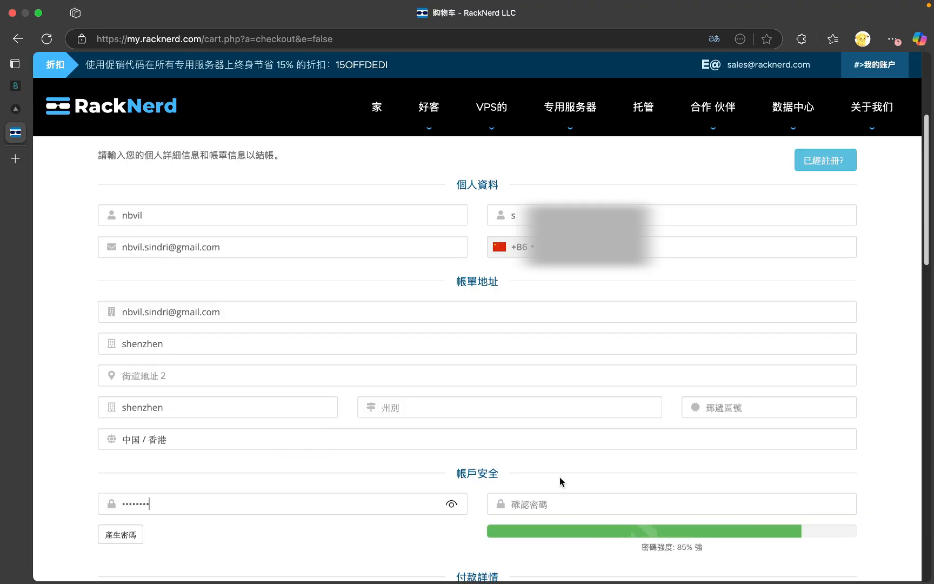
{"action": "left_click", "coordinate": [560, 503]}
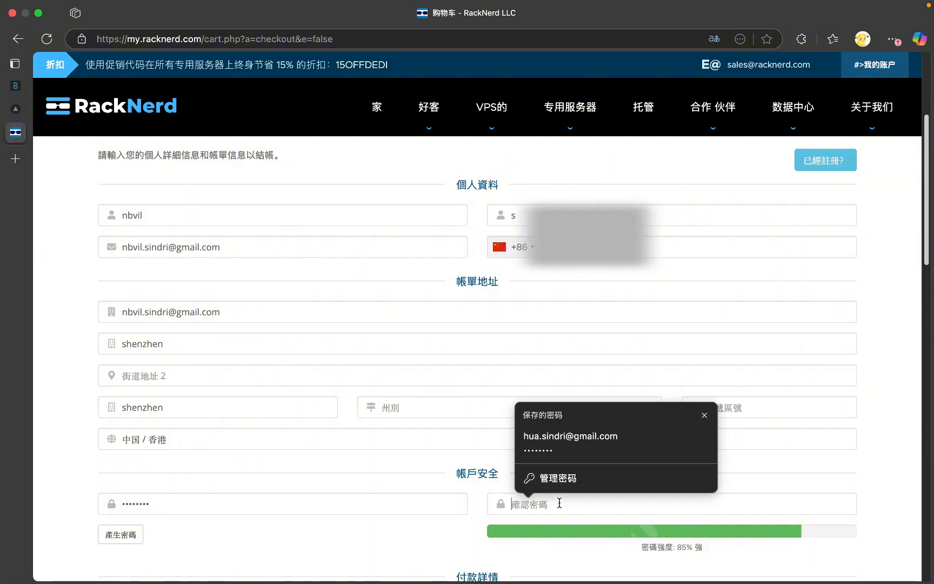
{"action": "left_click", "coordinate": [704, 415]}
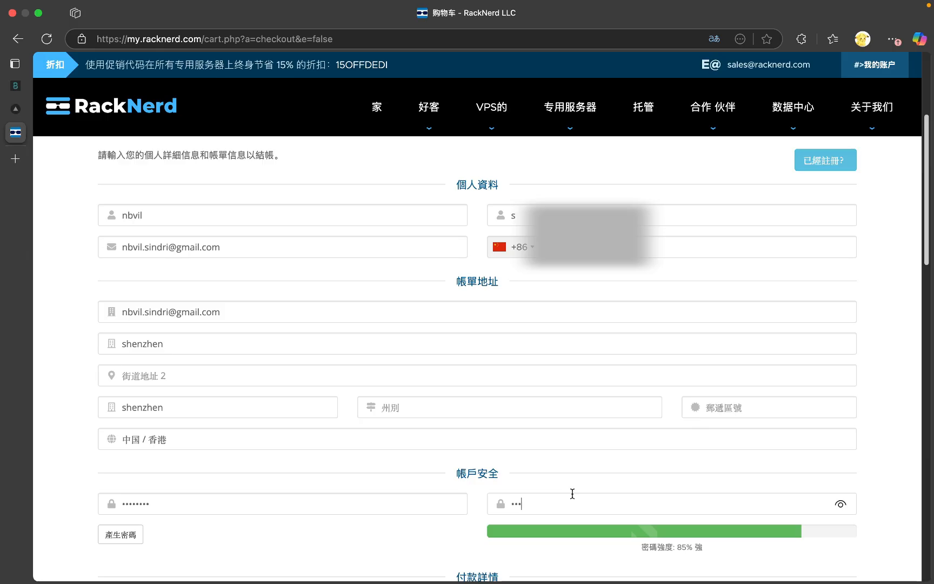
{"action": "key", "text": "BackSpace"}
{"action": "type", "text": "1"}
- Choose Stripe支付宝 as the payment method and submit the order with the terms of service accepted
{"action": "scroll", "coordinate": [564, 450], "scroll_direction": "down", "scroll_amount": 5}
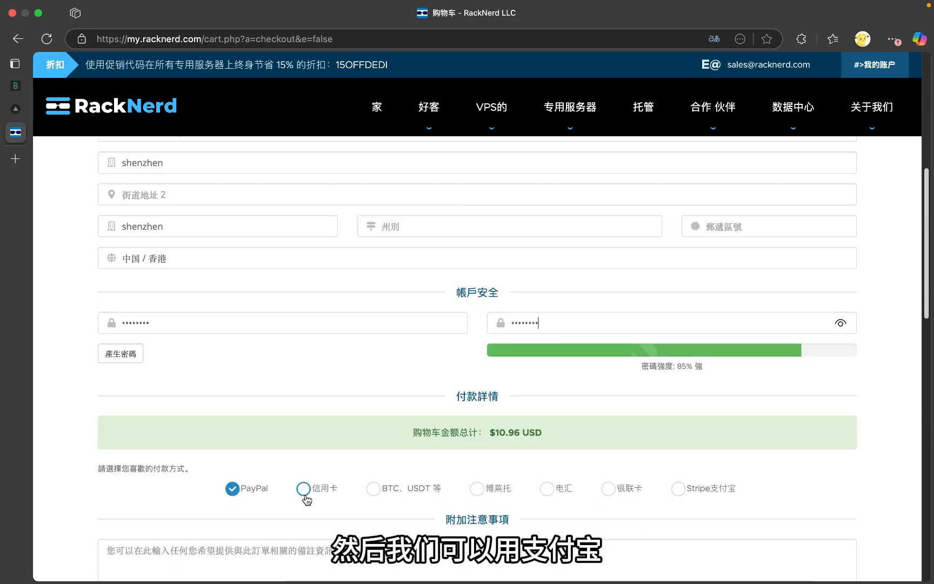
{"action": "left_click", "coordinate": [689, 496]}
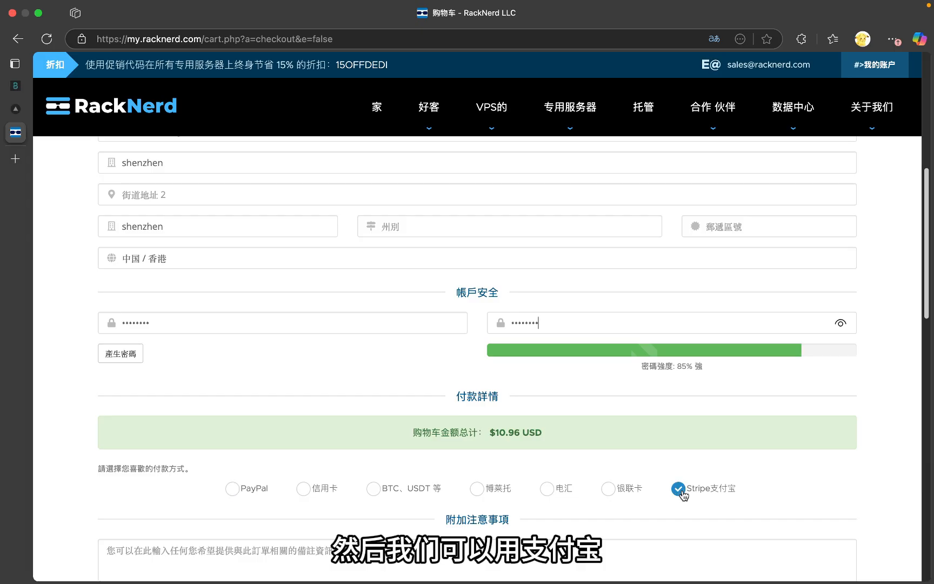
{"action": "scroll", "coordinate": [543, 493], "scroll_direction": "down", "scroll_amount": 5}
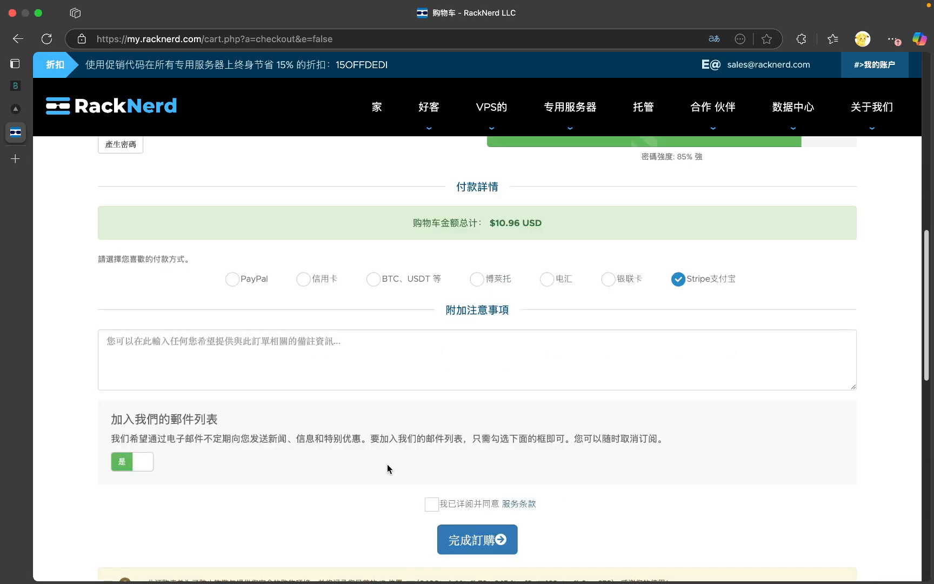
{"action": "left_click", "coordinate": [434, 507]}
{"action": "left_click", "coordinate": [478, 541]}
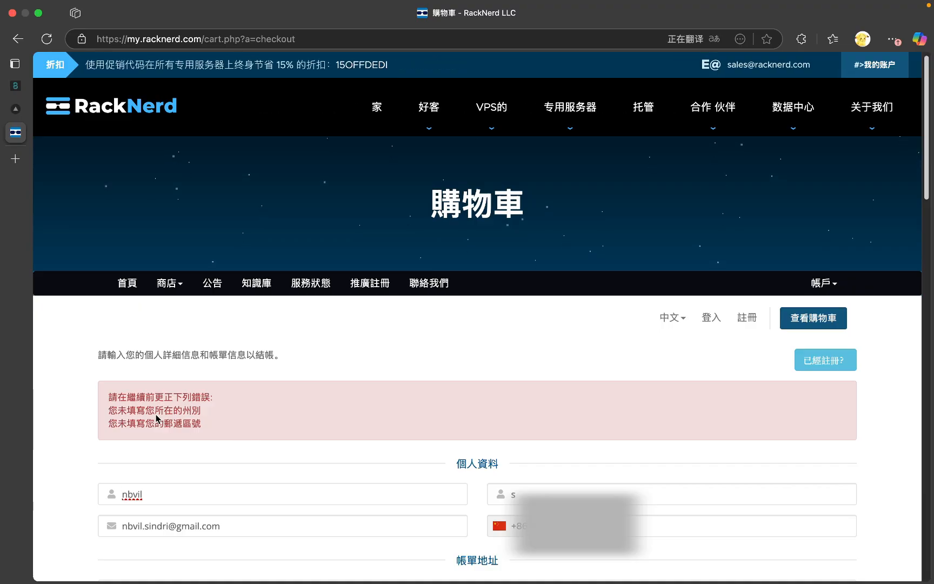
- Fill in the missing state and postal code in the billing address
{"action": "scroll", "coordinate": [612, 438], "scroll_direction": "down", "scroll_amount": 5}
{"action": "left_click", "coordinate": [415, 441]}
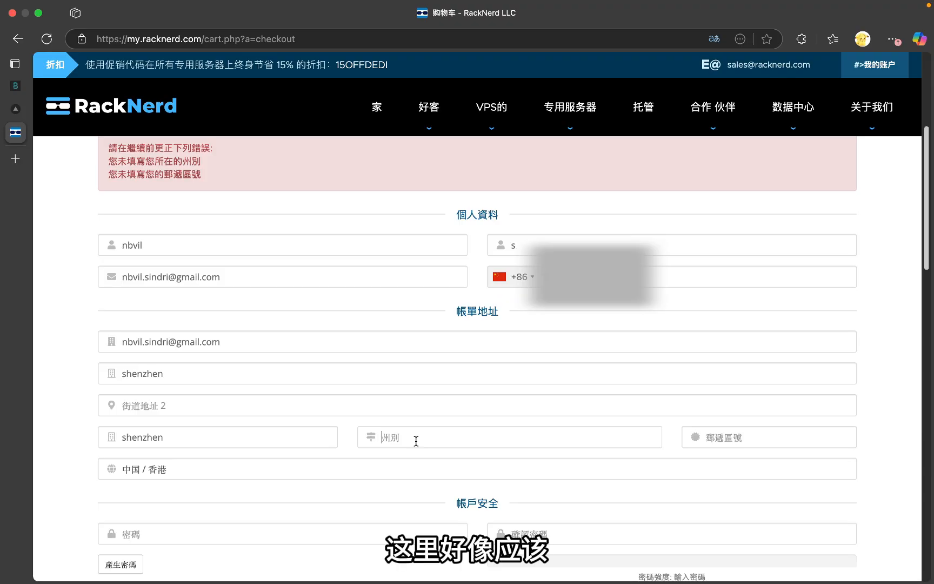
{"action": "type", "text": "shenzhen"}
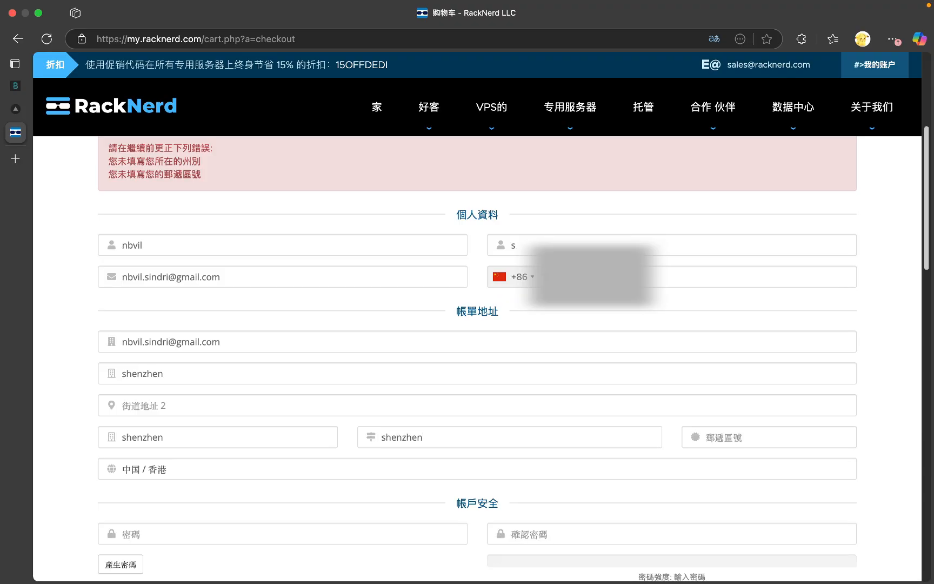
{"action": "key", "text": "Return"}
{"action": "left_click", "coordinate": [767, 446]}
{"action": "type", "text": "210000"}
- Enter the account password and repeat it in the confirmation field under account security, dismissing the saved-password suggestions
{"action": "scroll", "coordinate": [158, 481], "scroll_direction": "down", "scroll_amount": 2}
{"action": "left_click", "coordinate": [158, 480]}
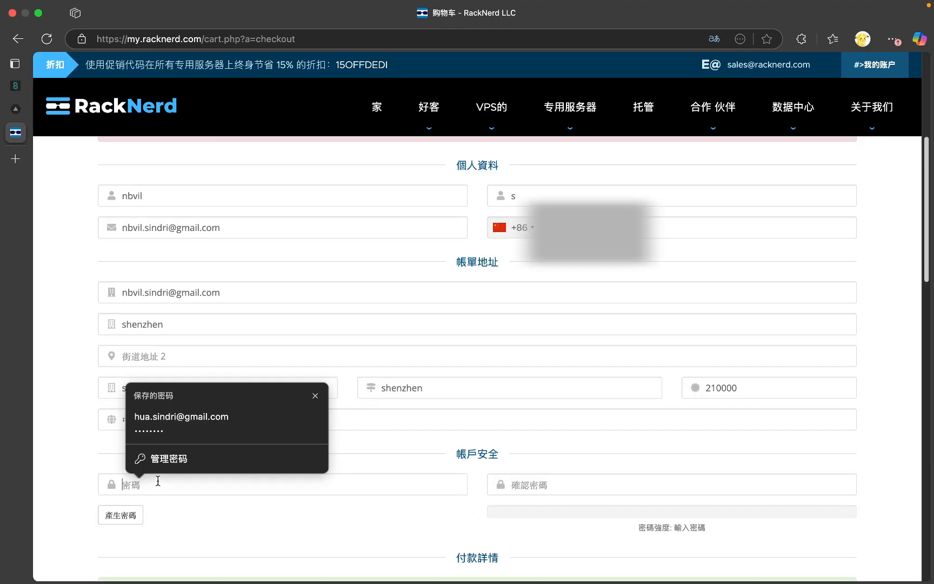
{"action": "left_click", "coordinate": [315, 396]}
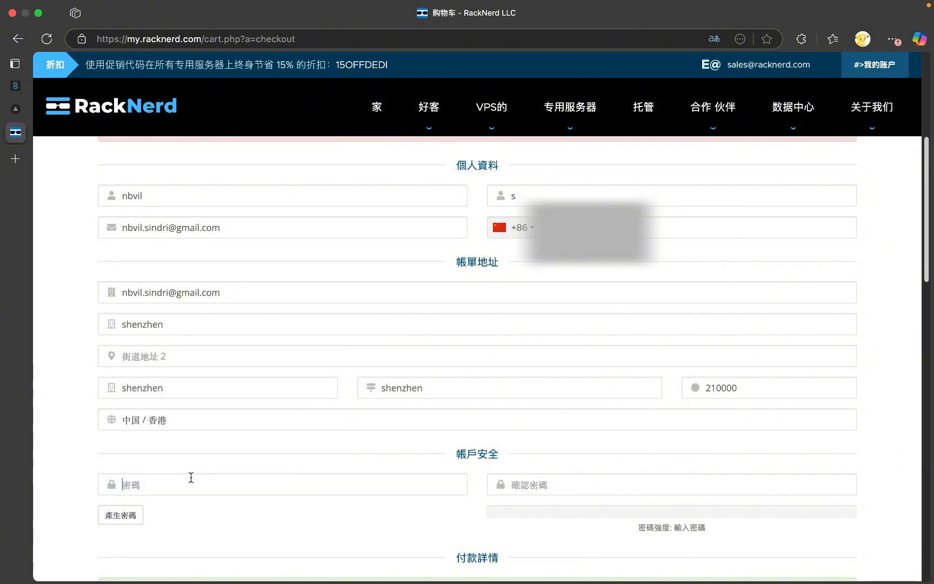
{"action": "type", "text": "••"}
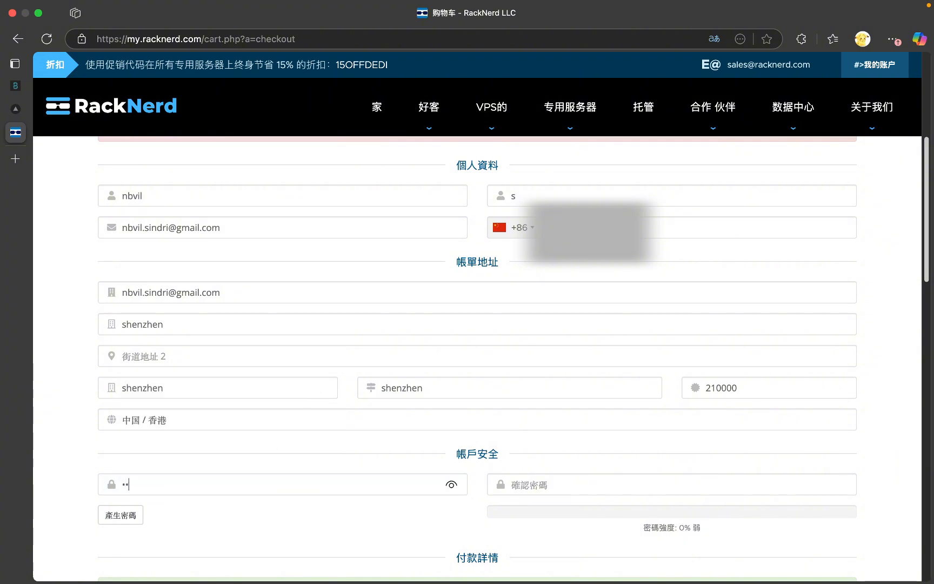
{"action": "type", "text": "•••••"}
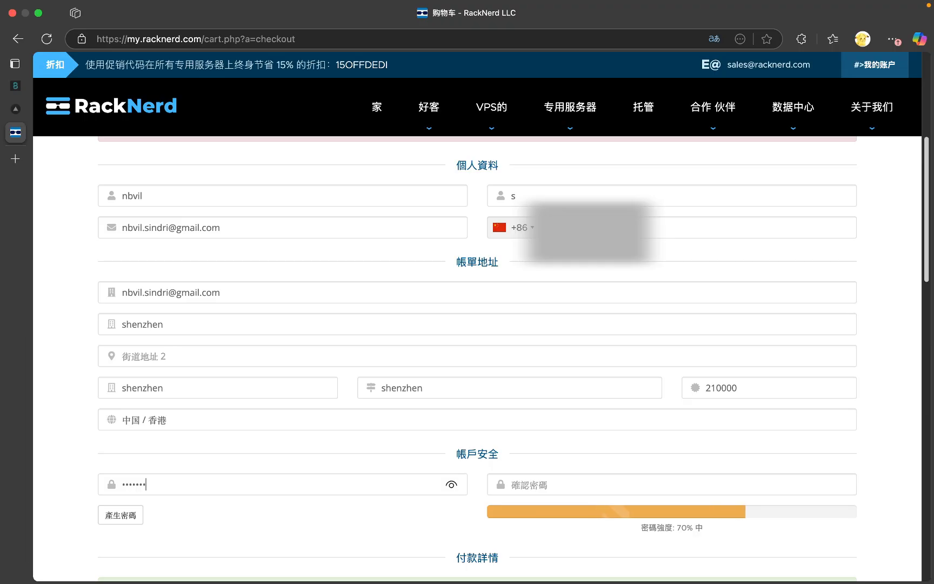
{"action": "type", "text": "•"}
{"action": "left_click", "coordinate": [531, 487]}
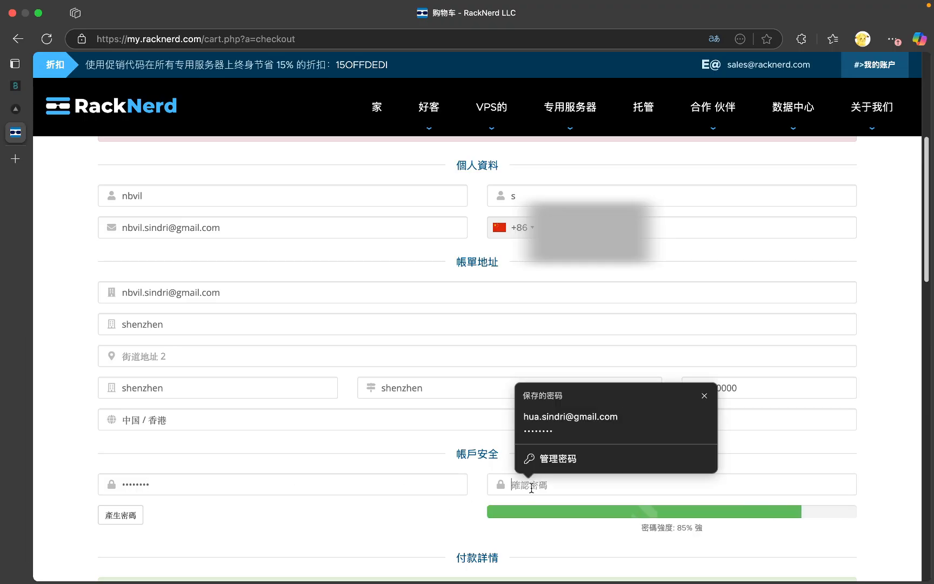
{"action": "type", "text": "•••"}
{"action": "key", "text": "BackSpace"}
{"action": "key", "text": "BackSpace"}
{"action": "left_click", "coordinate": [704, 395]}
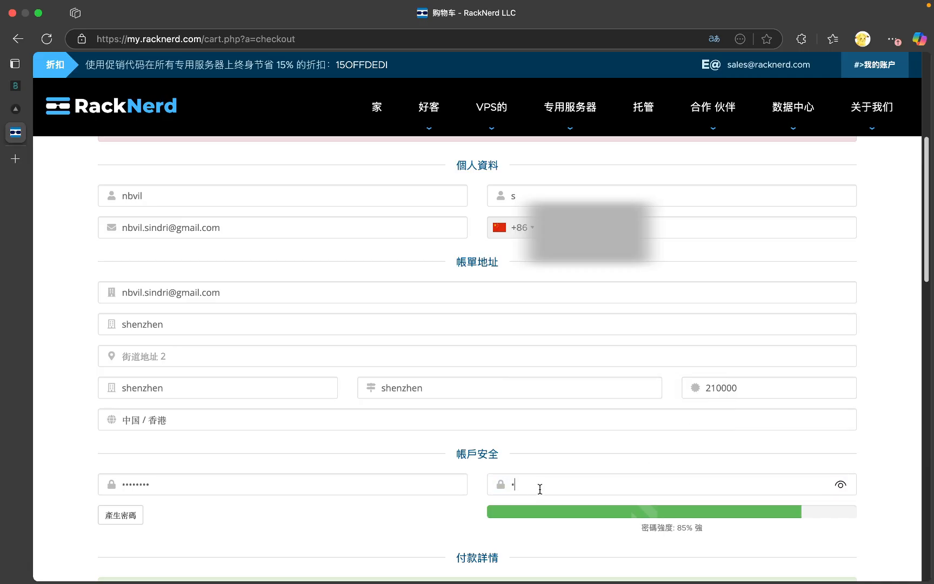
{"action": "key", "text": "BackSpace"}
{"action": "type", "text": "••••••••"}
- Accept the terms of service and submit the order, declining to save the password in the browser
{"action": "scroll", "coordinate": [527, 538], "scroll_direction": "down", "scroll_amount": 8}
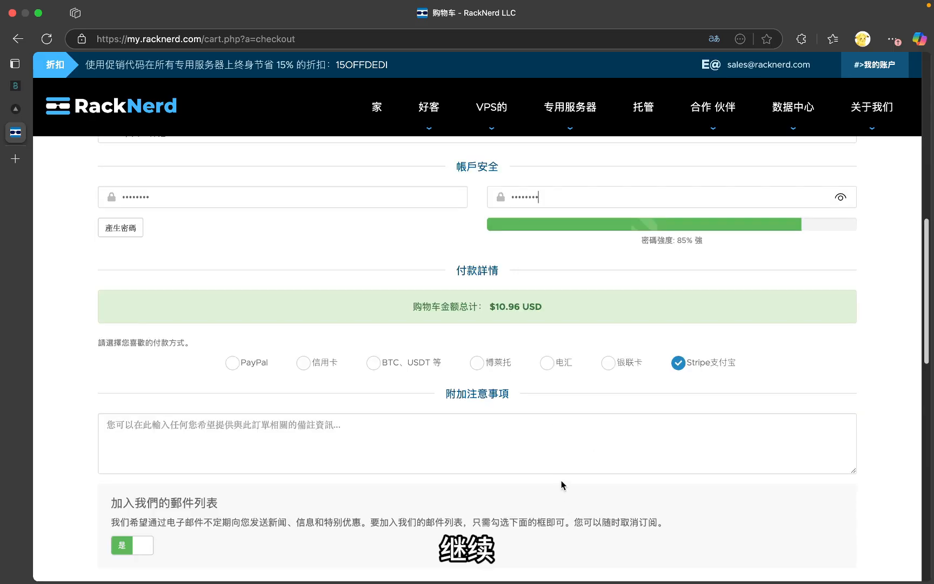
{"action": "left_click", "coordinate": [431, 431]}
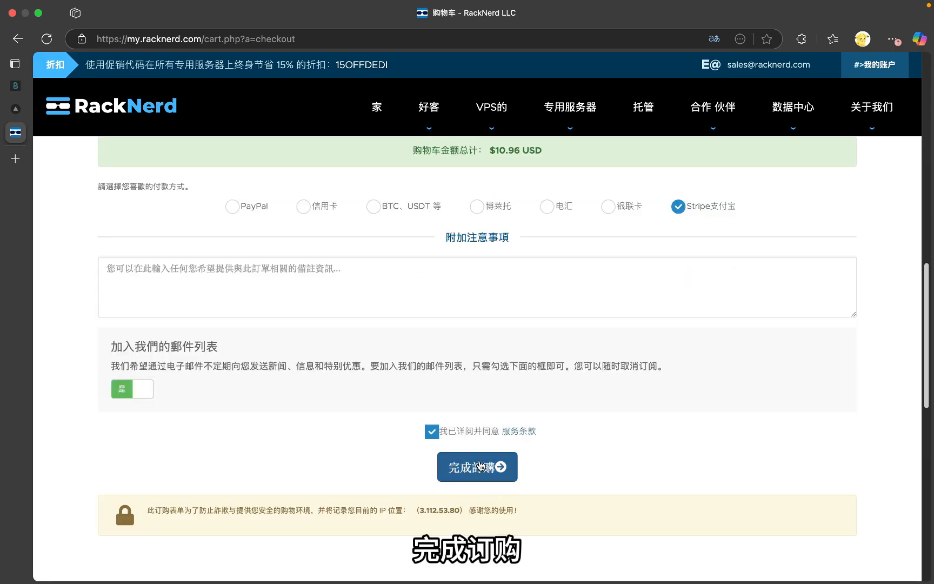
{"action": "left_click", "coordinate": [475, 466]}
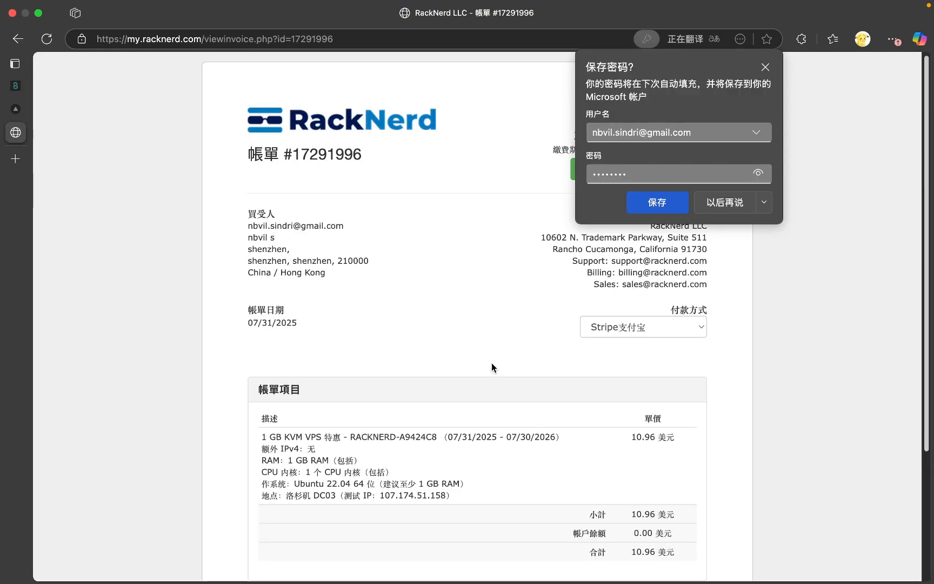
{"action": "left_click", "coordinate": [767, 67]}
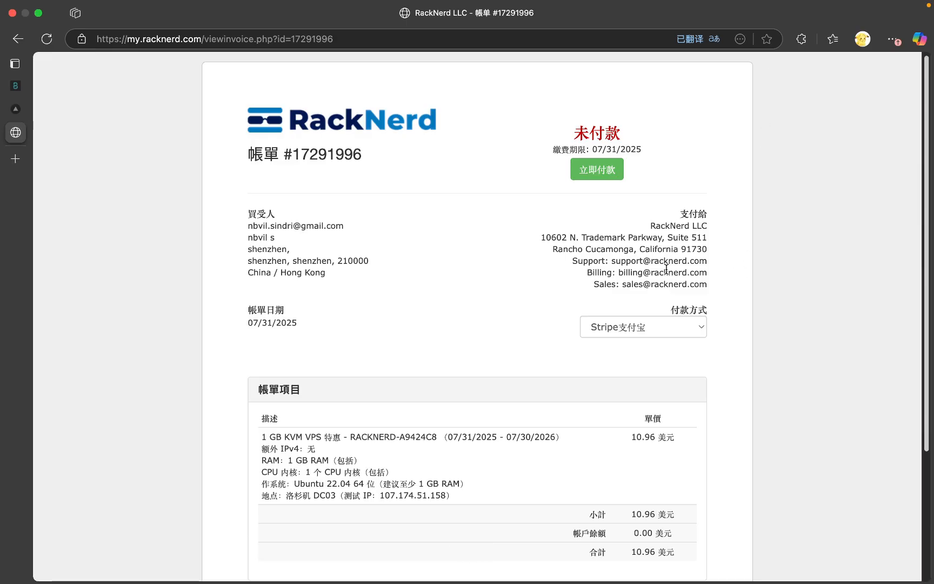
- Review the VPS invoice and continue through the Stripe checkout to the 支付宝 payment page
{"action": "scroll", "coordinate": [713, 372], "scroll_direction": "down", "scroll_amount": 3}
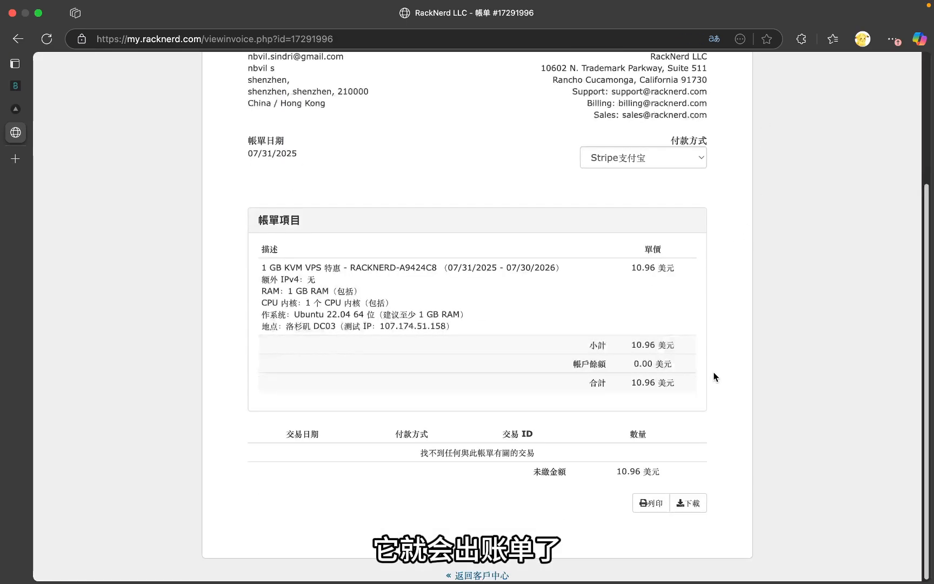
{"action": "scroll", "coordinate": [714, 371], "scroll_direction": "up", "scroll_amount": 3}
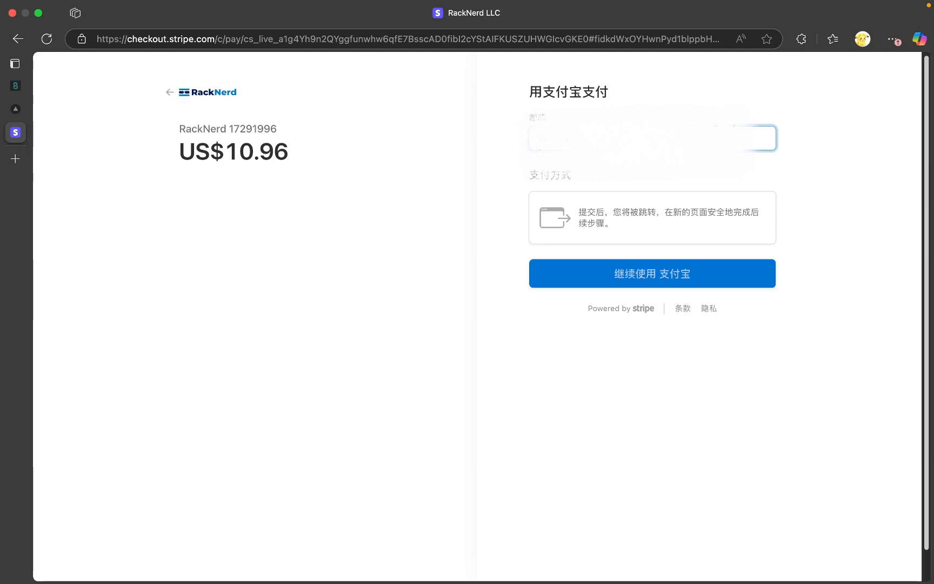
{"action": "left_click", "coordinate": [669, 271]}
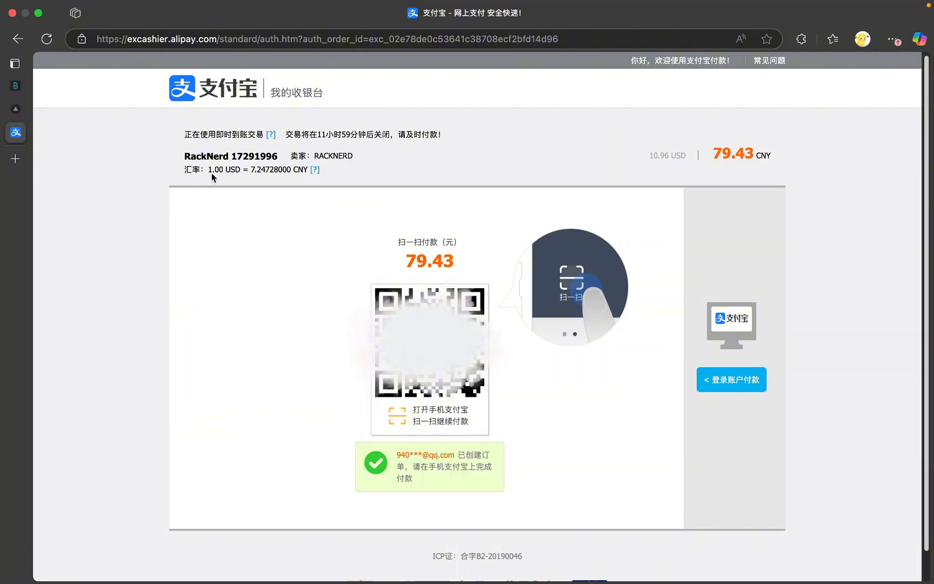
- Reload the 支付宝 payment page, return to PickVPS and open RackNerd's 注册链接
{"action": "left_click", "coordinate": [47, 39]}
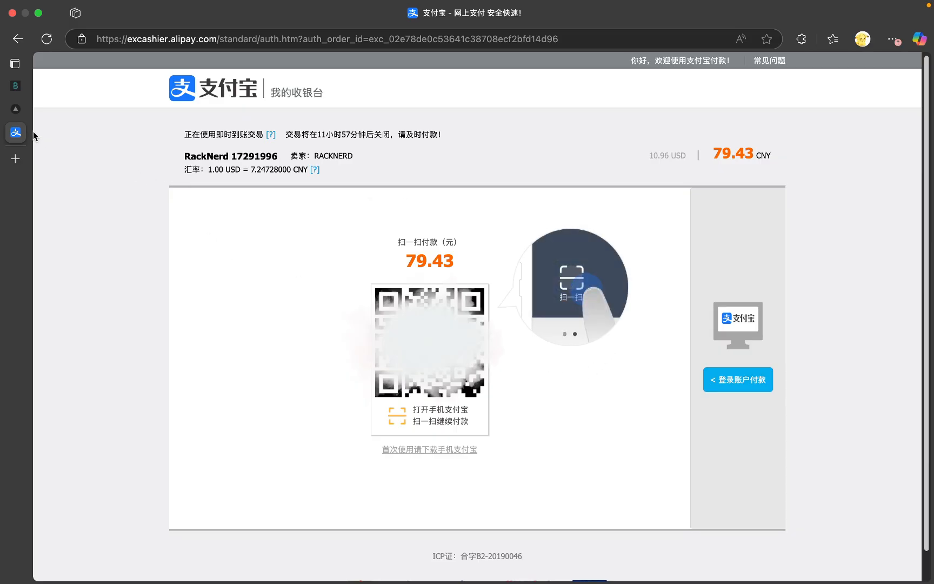
{"action": "mouse_move", "coordinate": [24, 111]}
{"action": "mouse_move", "coordinate": [21, 113]}
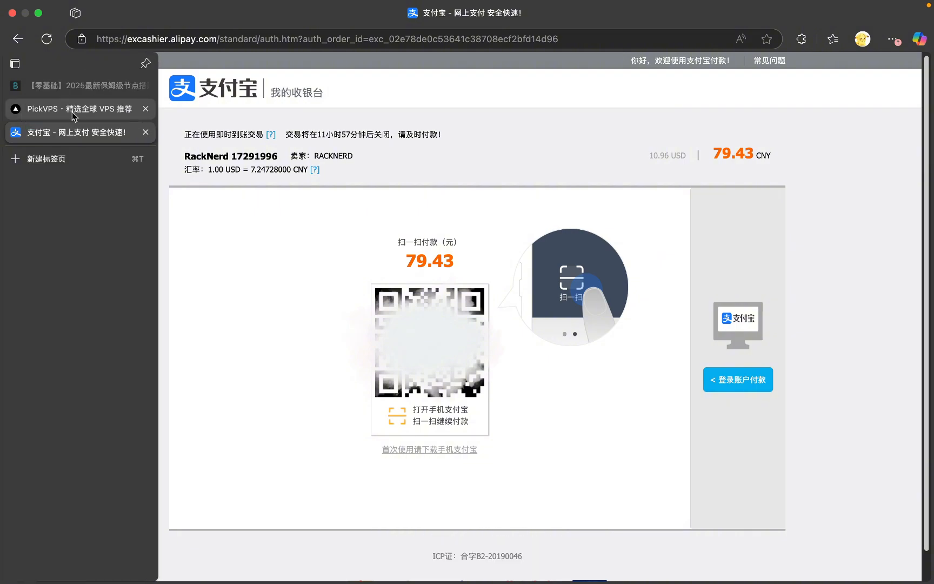
{"action": "left_click", "coordinate": [74, 116]}
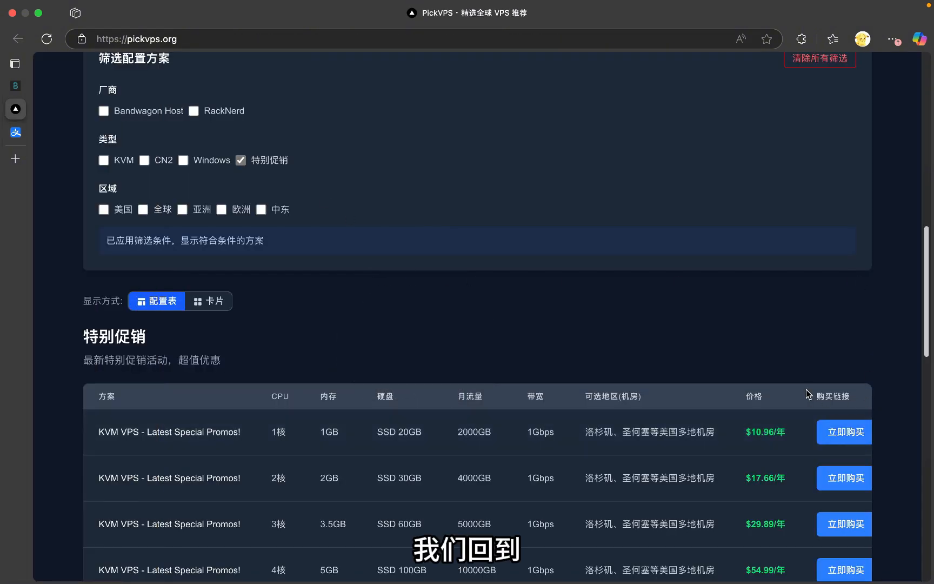
{"action": "scroll", "coordinate": [683, 330], "scroll_direction": "up", "scroll_amount": 4}
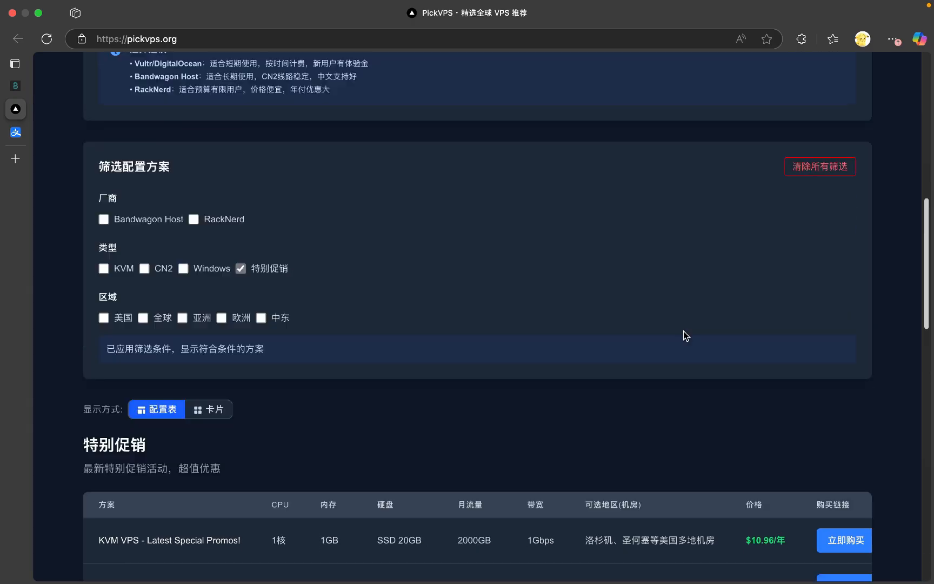
{"action": "scroll", "coordinate": [683, 331], "scroll_direction": "up", "scroll_amount": 4}
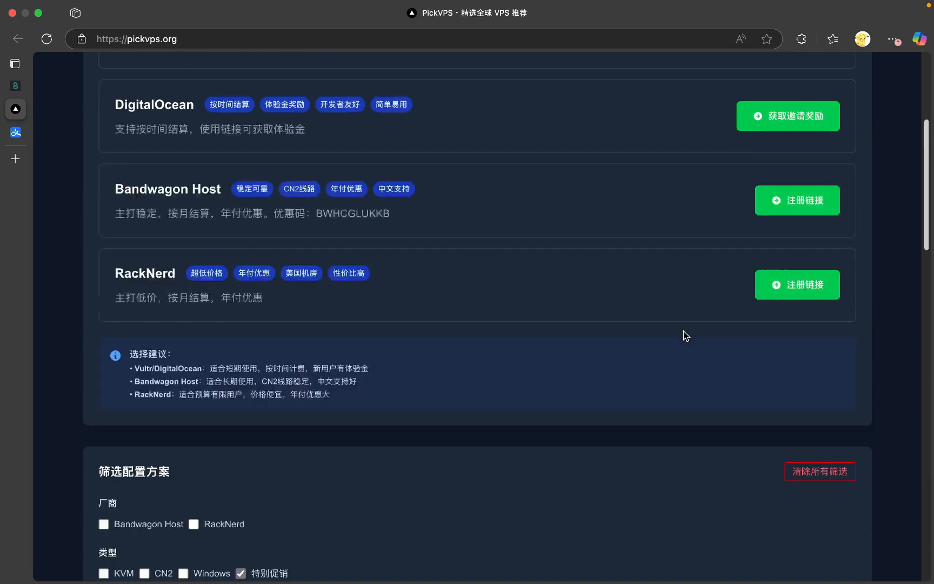
{"action": "left_click", "coordinate": [802, 292]}
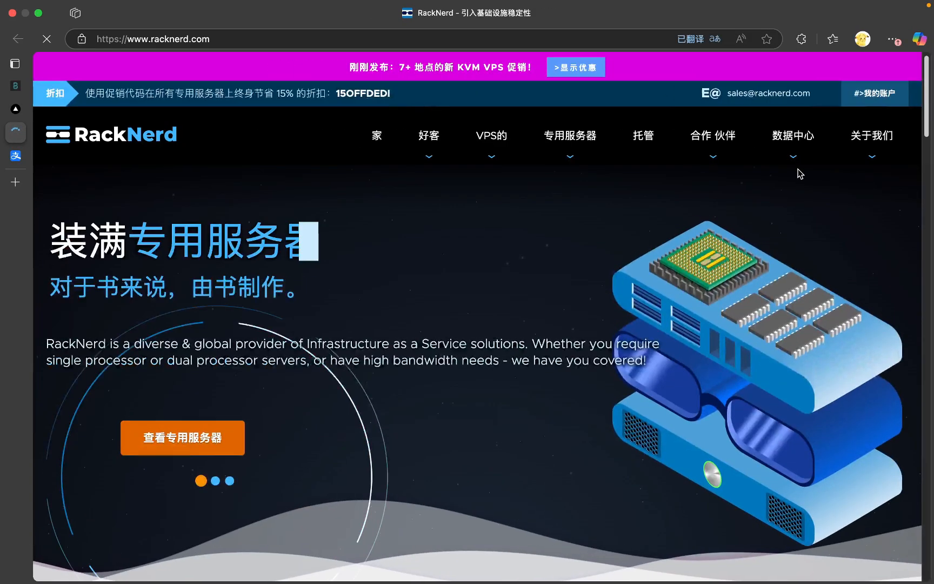
- Open the active 1 GB KVM VPS from the RackNerd client area and review its billing and server information
{"action": "mouse_move", "coordinate": [591, 158]}
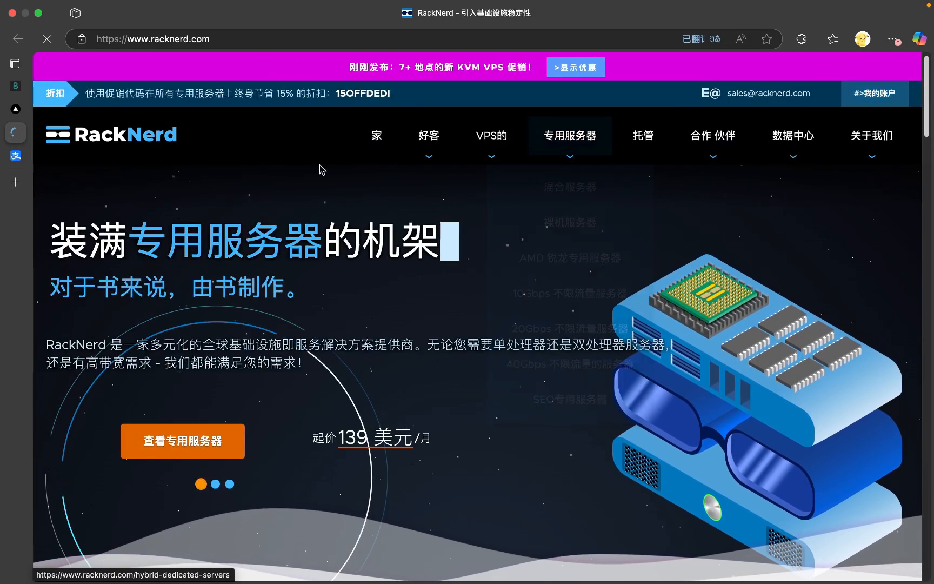
{"action": "scroll", "coordinate": [504, 346], "scroll_direction": "down", "scroll_amount": 3}
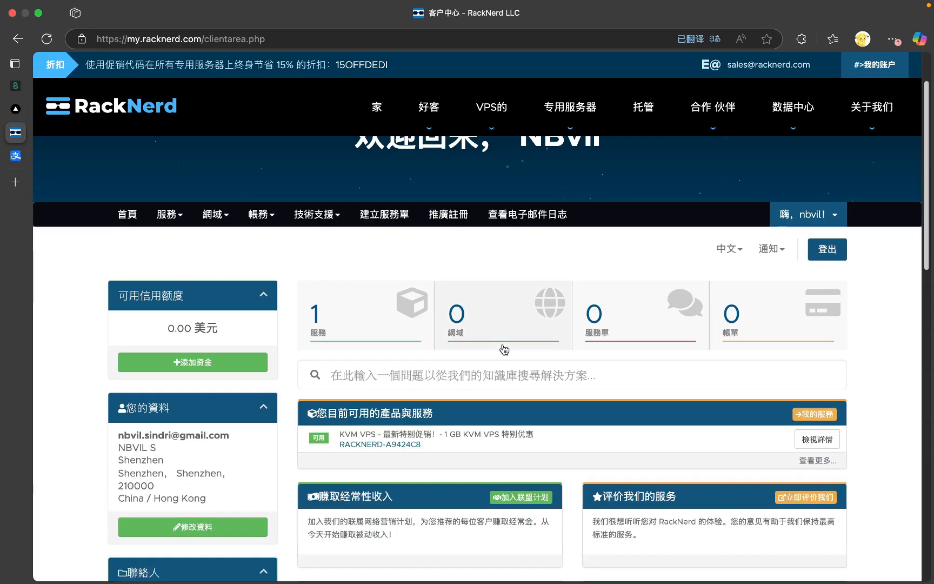
{"action": "scroll", "coordinate": [503, 350], "scroll_direction": "down", "scroll_amount": 5}
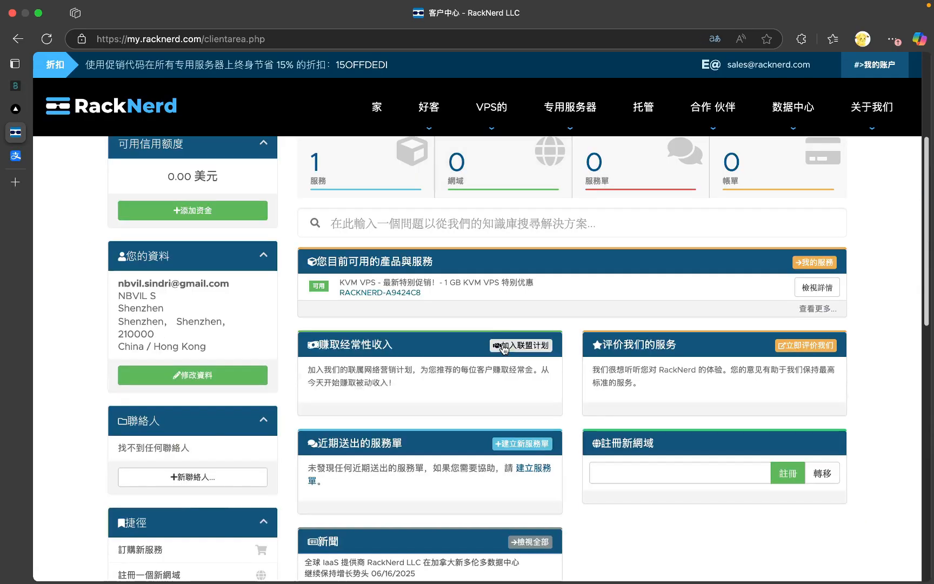
{"action": "left_click", "coordinate": [485, 292]}
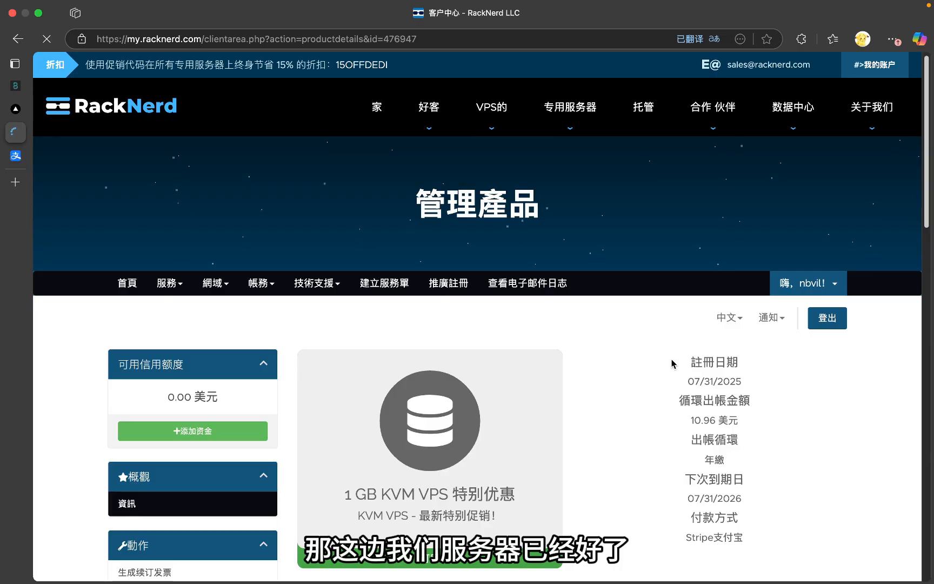
{"action": "left_click_drag", "start_coordinate": [672, 363], "coordinate": [758, 534]}
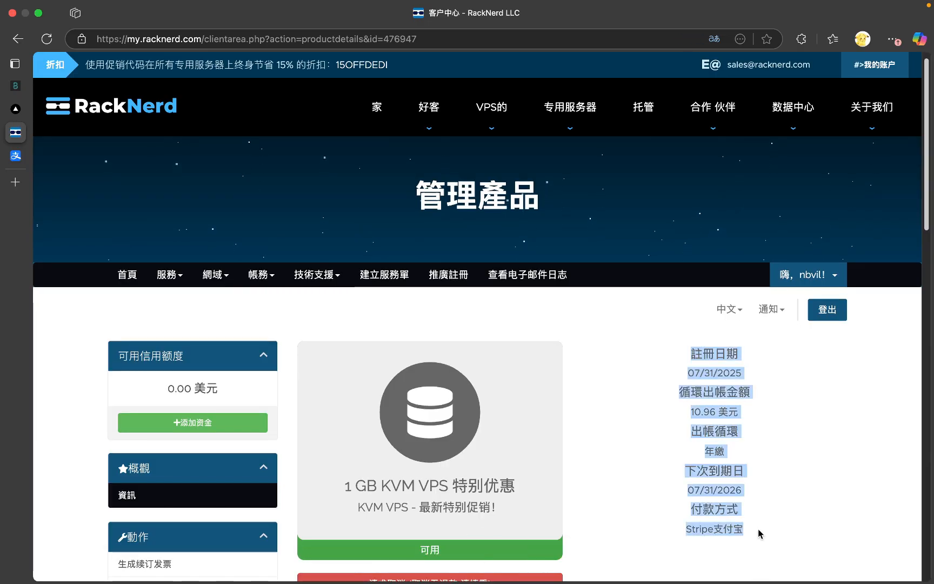
{"action": "scroll", "coordinate": [605, 395], "scroll_direction": "down", "scroll_amount": 1}
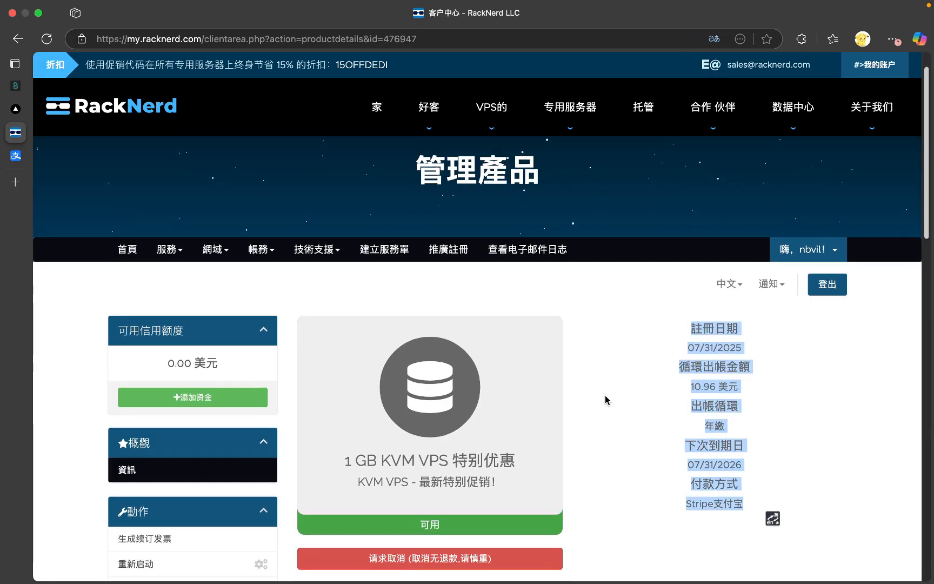
{"action": "scroll", "coordinate": [605, 395], "scroll_direction": "down", "scroll_amount": 1}
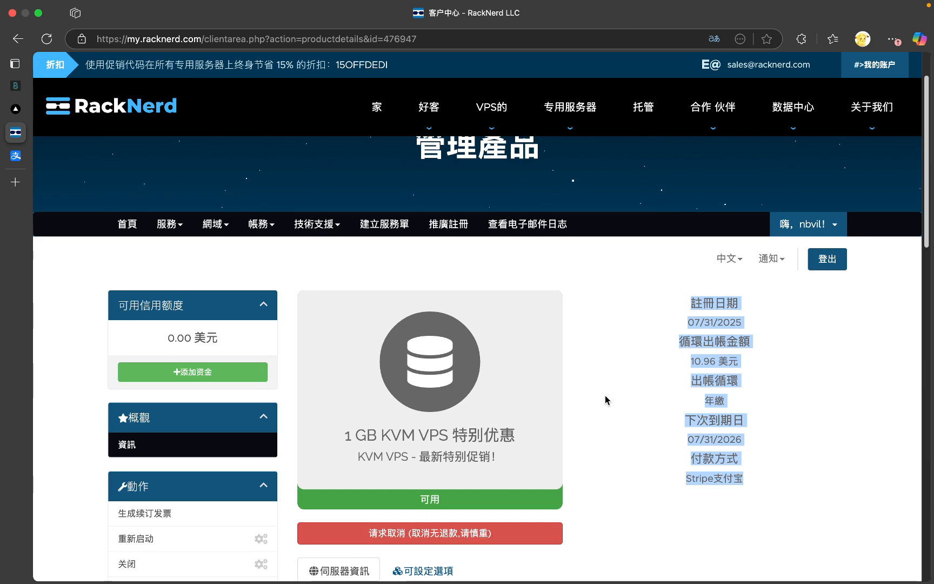
{"action": "scroll", "coordinate": [604, 395], "scroll_direction": "down", "scroll_amount": 10}
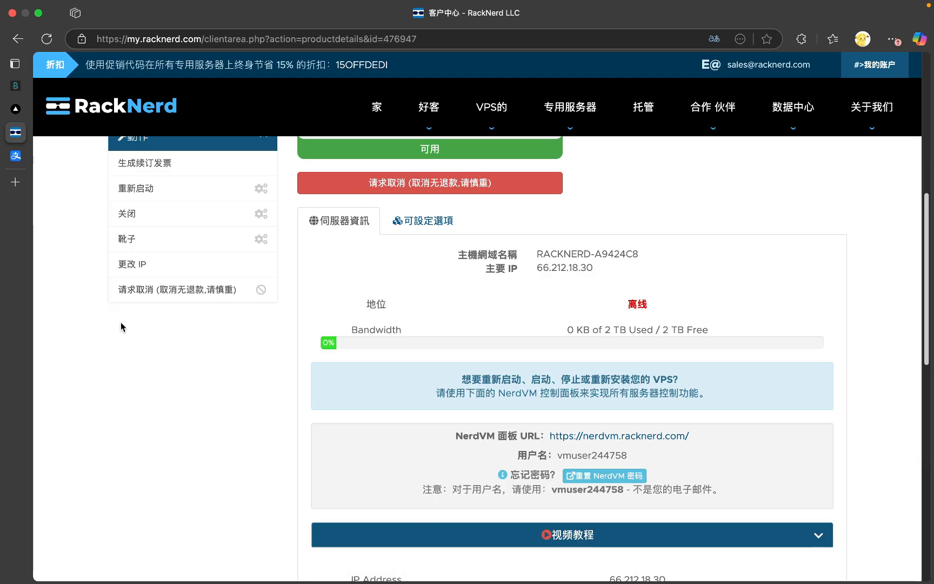
- Switch to the Mail app and read RackNerd's welcome, invoice, order and payment-received emails
{"action": "mouse_move", "coordinate": [2, 254]}
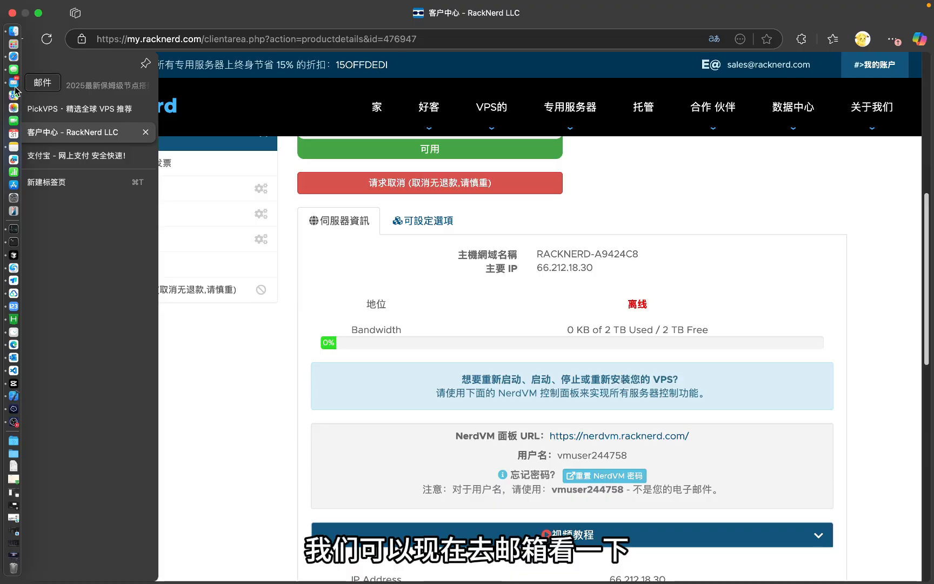
{"action": "left_click", "coordinate": [16, 88]}
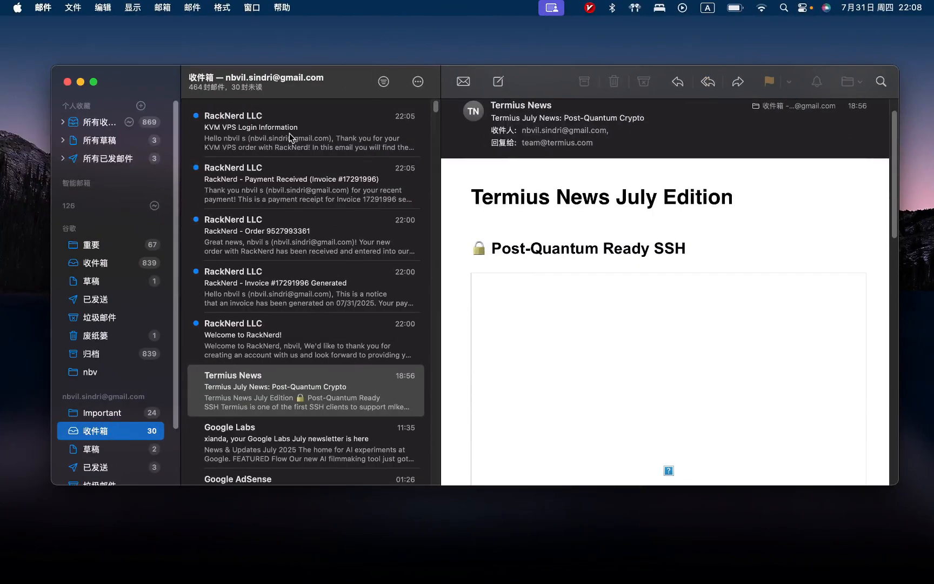
{"action": "left_click", "coordinate": [296, 332]}
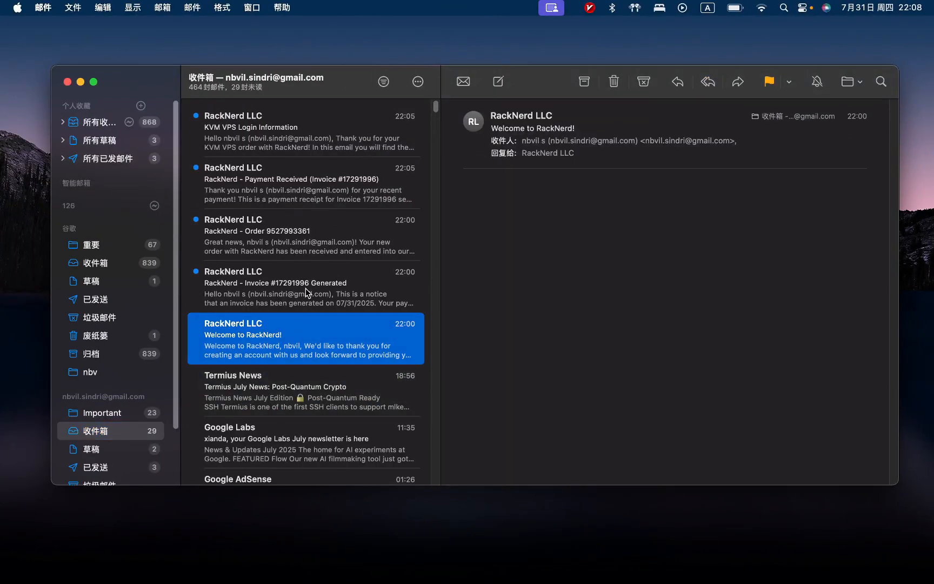
{"action": "left_click", "coordinate": [306, 292]}
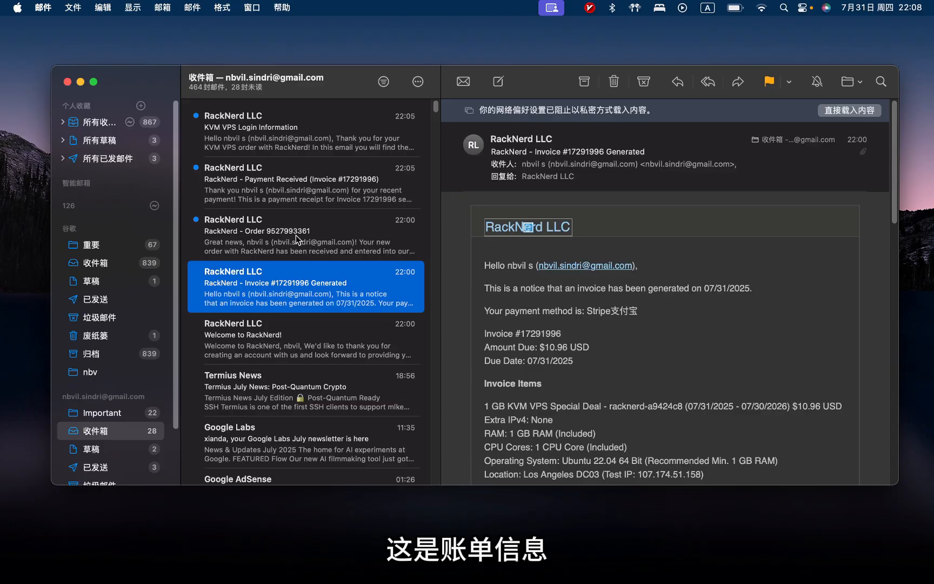
{"action": "scroll", "coordinate": [682, 373], "scroll_direction": "down", "scroll_amount": 10}
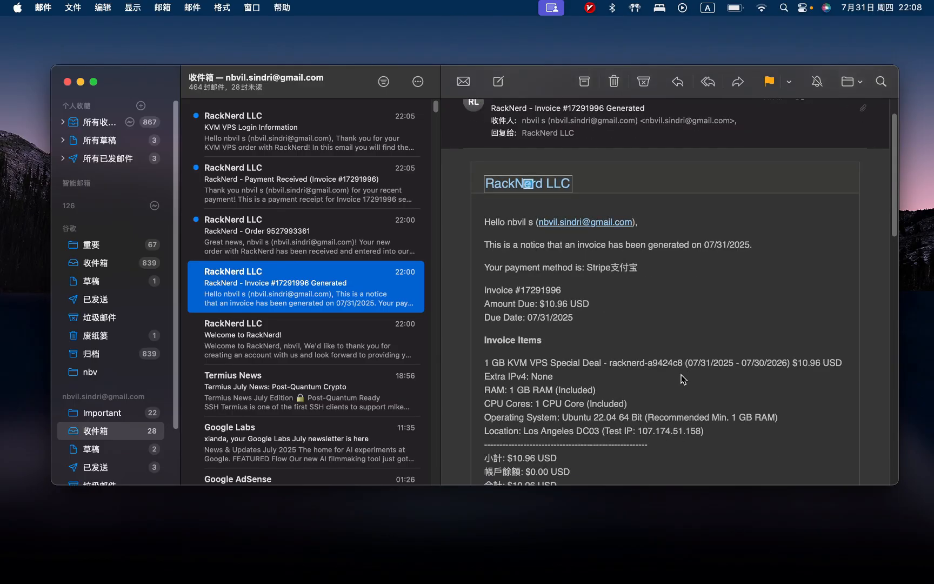
{"action": "scroll", "coordinate": [682, 378], "scroll_direction": "up", "scroll_amount": 10}
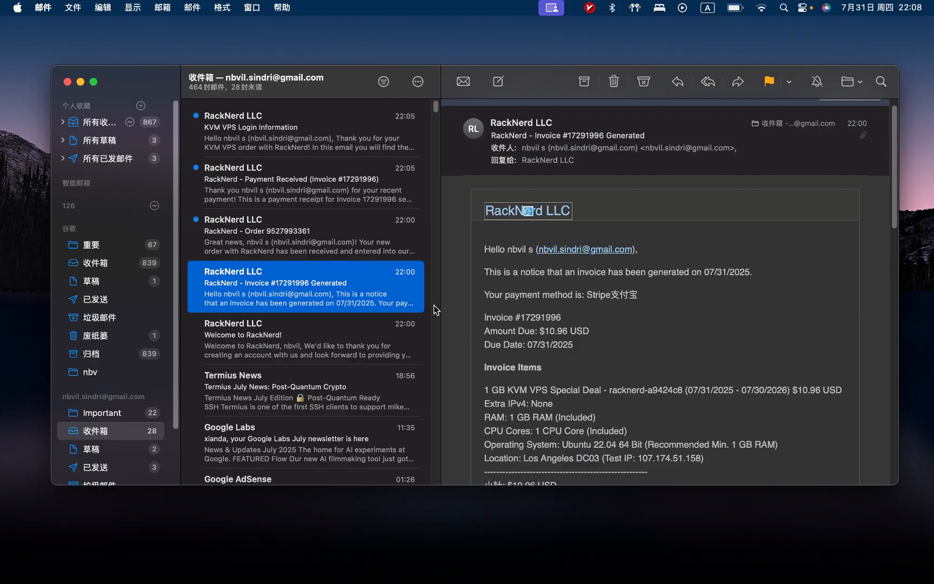
{"action": "left_click", "coordinate": [329, 236]}
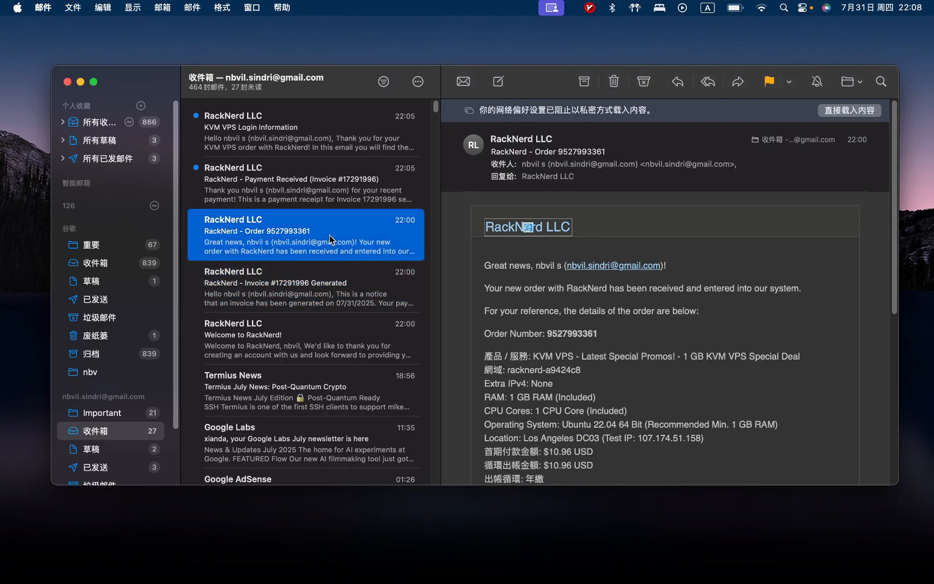
{"action": "left_click", "coordinate": [315, 189]}
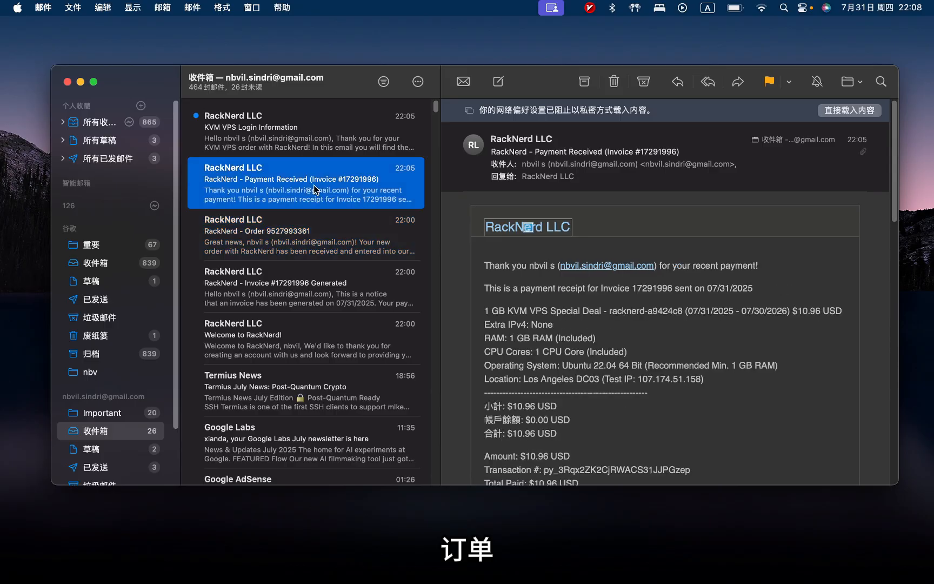
- Open the KVM VPS Login Information email and examine the server's IP address, username and root password lines
{"action": "left_click", "coordinate": [312, 133]}
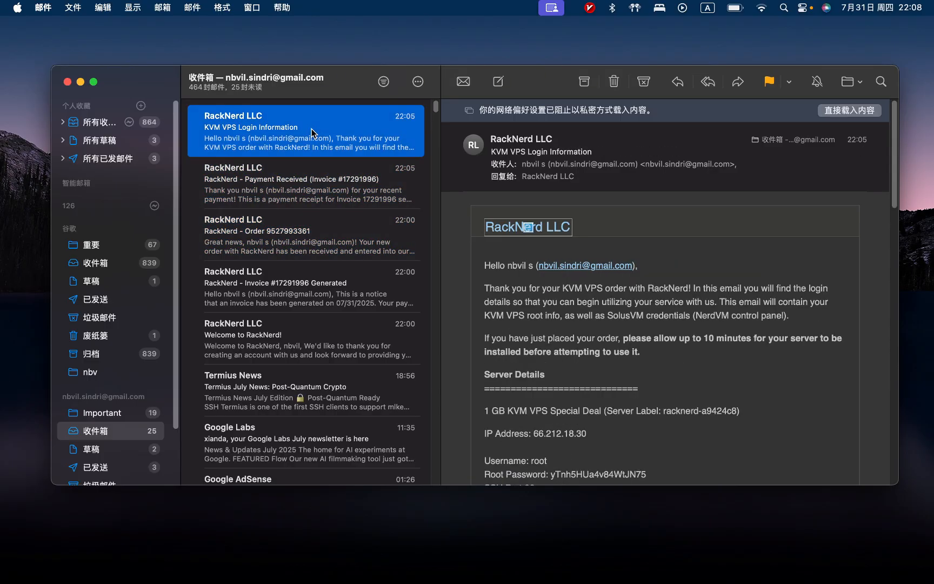
{"action": "scroll", "coordinate": [624, 316], "scroll_direction": "down", "scroll_amount": 4}
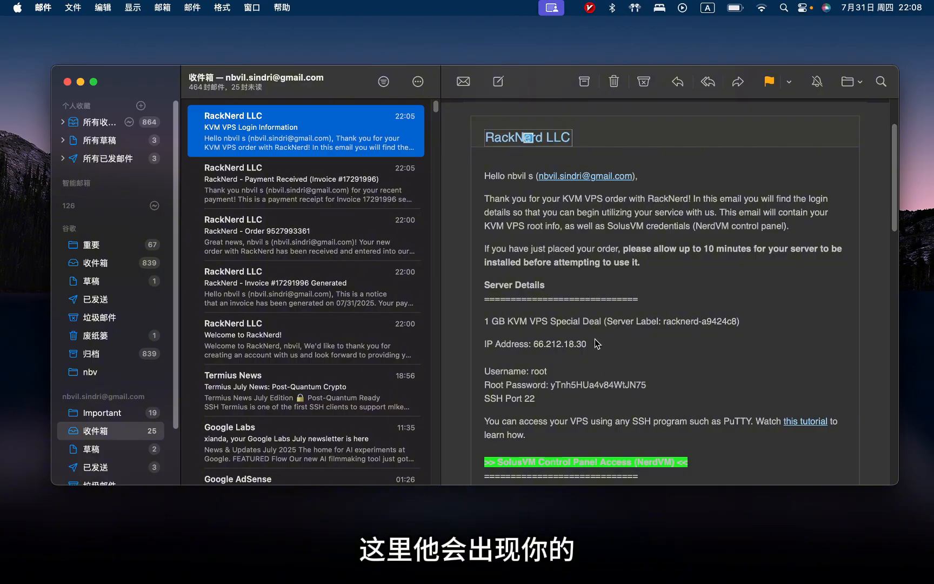
{"action": "left_click_drag", "start_coordinate": [488, 373], "coordinate": [686, 389]}
{"action": "left_click", "coordinate": [729, 391]}
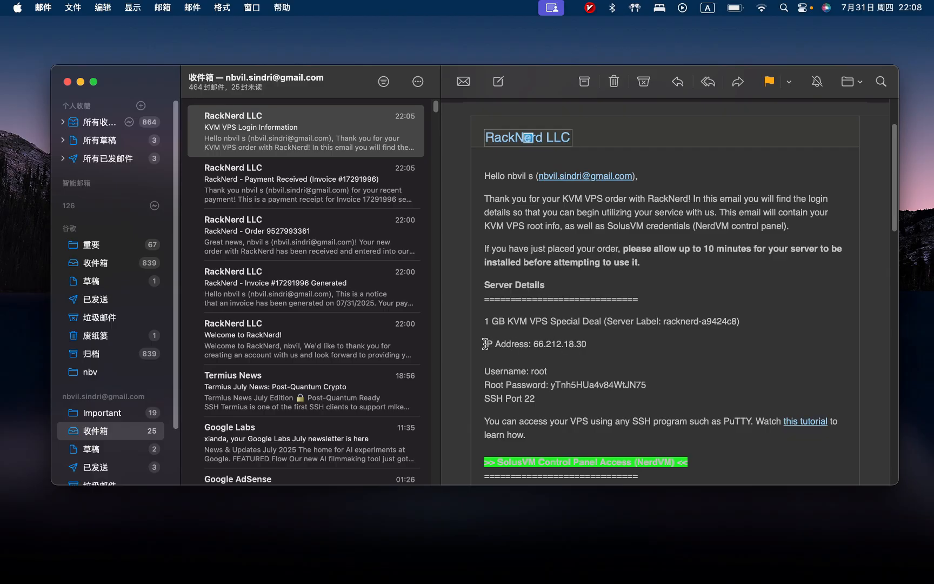
{"action": "left_click_drag", "start_coordinate": [486, 344], "coordinate": [600, 344]}
{"action": "left_click", "coordinate": [660, 353]}
- Switch back to the browser's RackNerd product page and clear the text selection on the billing details
{"action": "key", "text": "ctrl+Right"}
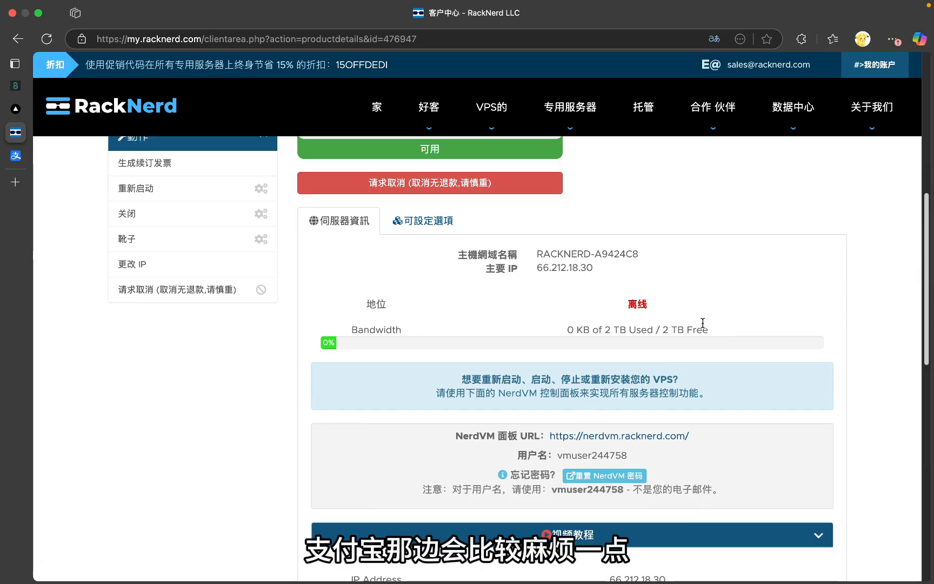
{"action": "scroll", "coordinate": [703, 323], "scroll_direction": "up", "scroll_amount": 5}
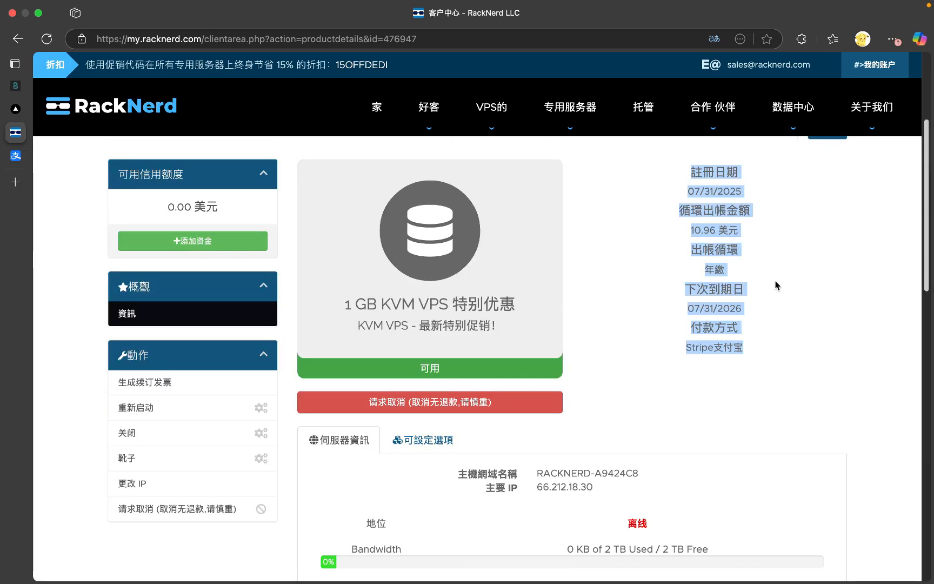
{"action": "left_click", "coordinate": [810, 261]}
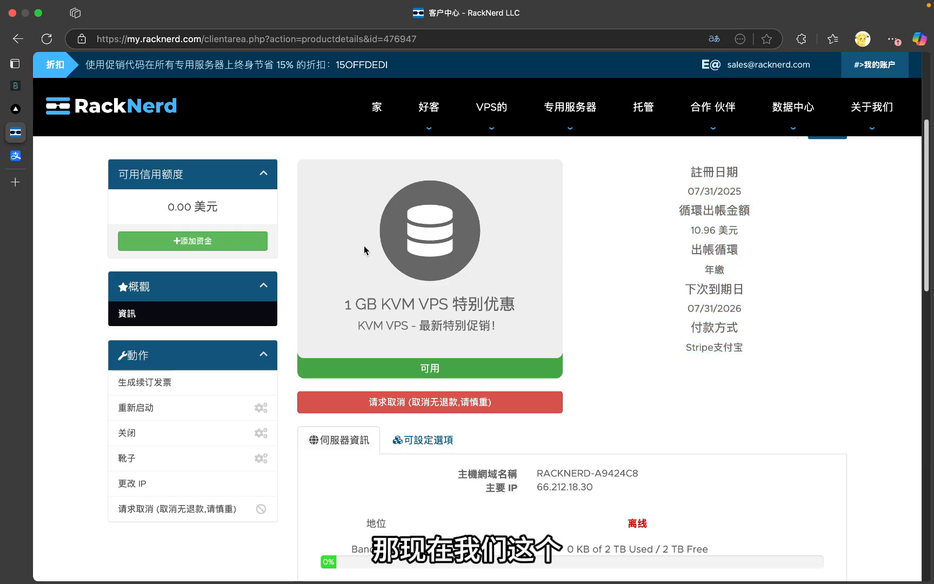
- Return to the S-UI&H-UI tutorial article and read the 客户端工具 part of its 提前准备 section
{"action": "left_click", "coordinate": [54, 86]}
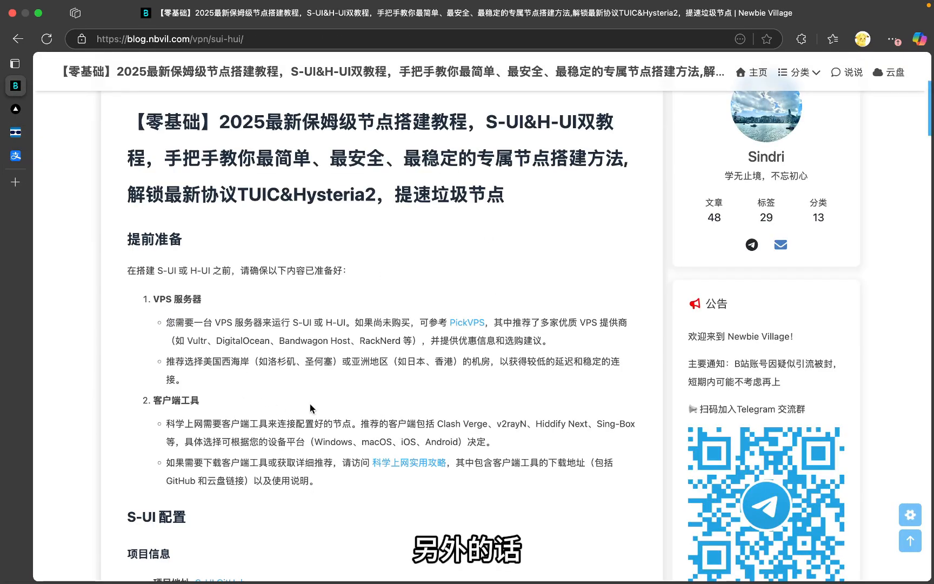
{"action": "scroll", "coordinate": [309, 405], "scroll_direction": "down", "scroll_amount": 5}
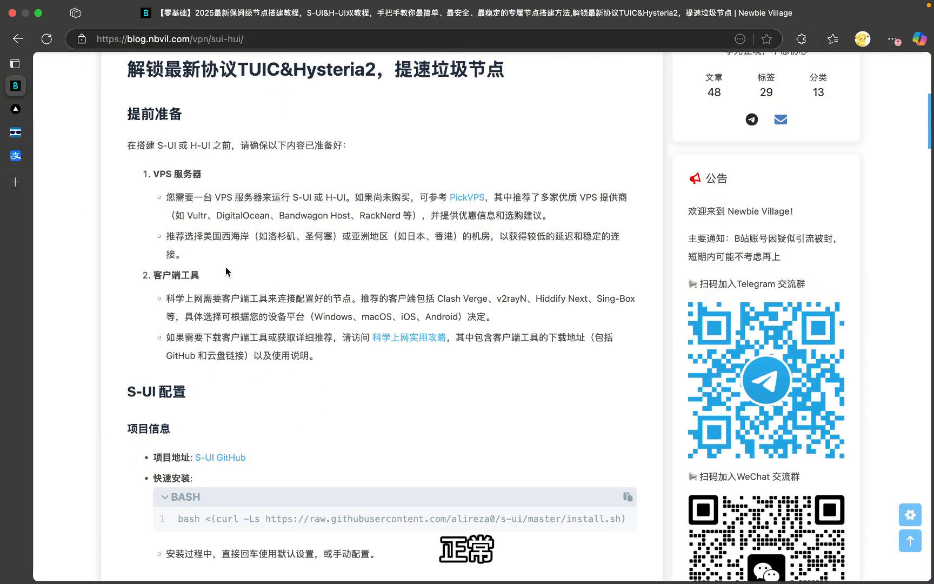
{"action": "left_click_drag", "start_coordinate": [321, 357], "coordinate": [156, 286]}
{"action": "left_click", "coordinate": [358, 369]}
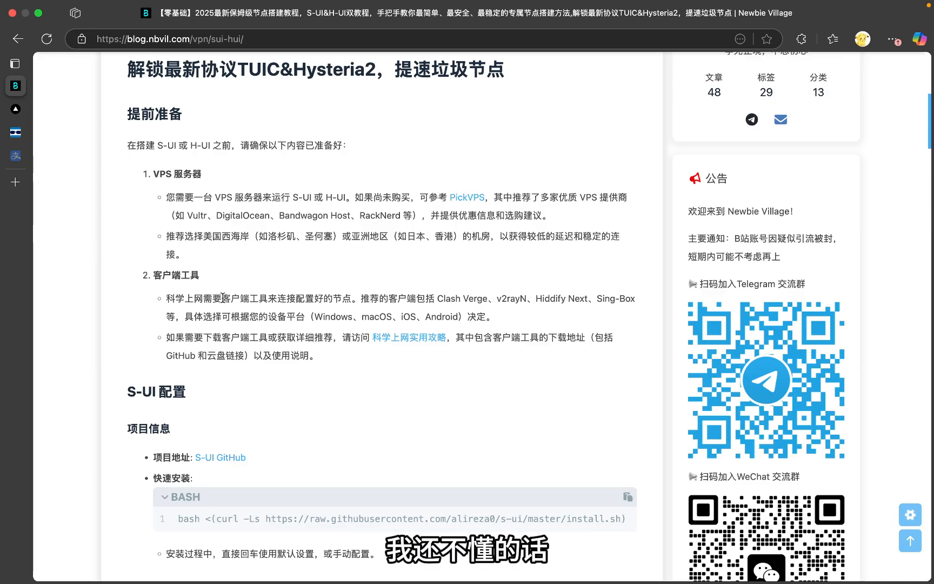
{"action": "left_click_drag", "start_coordinate": [171, 295], "coordinate": [327, 365]}
{"action": "left_click", "coordinate": [421, 369]}
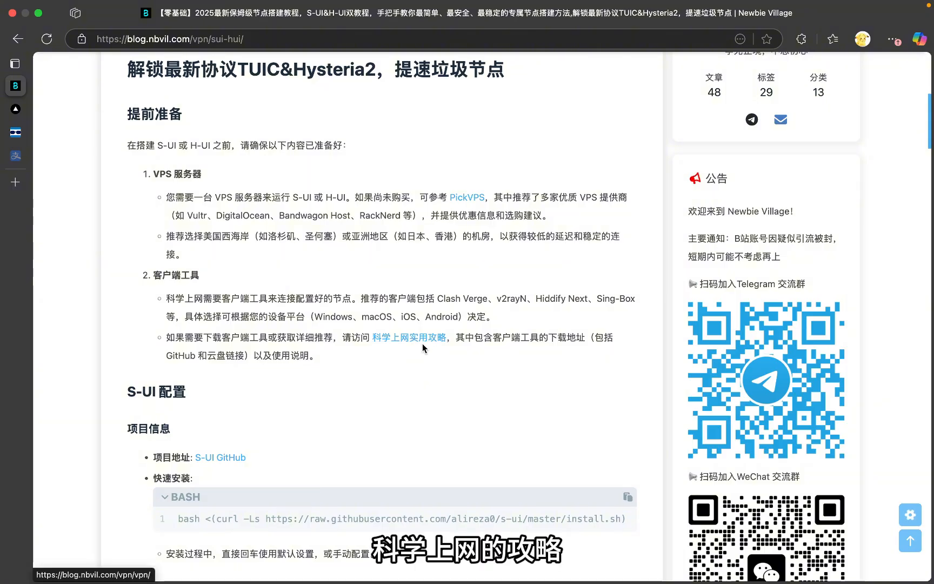
- Open the linked 科学上网实用攻略 article and go to its 客户端工具推荐总表 section
{"action": "left_click", "coordinate": [427, 339]}
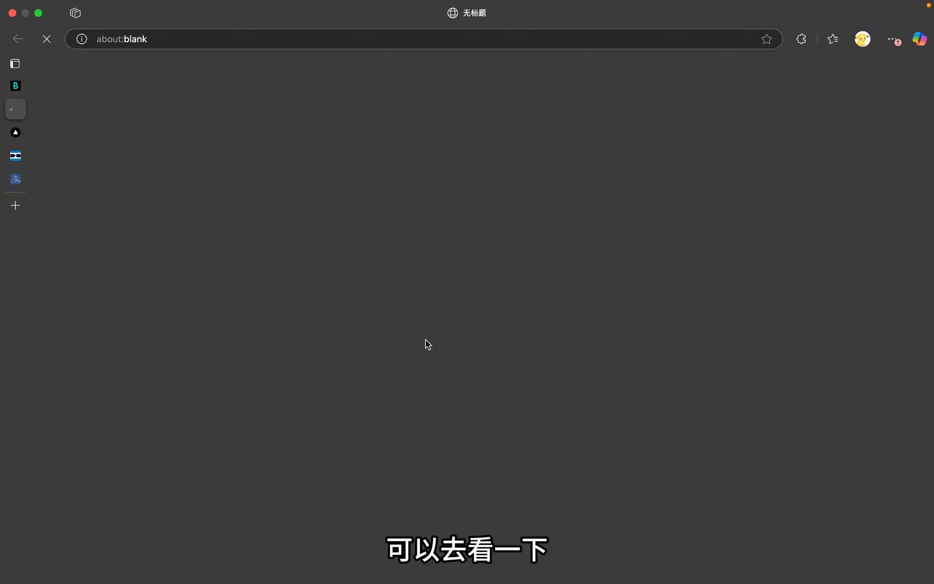
{"action": "scroll", "coordinate": [484, 354], "scroll_direction": "down", "scroll_amount": 10}
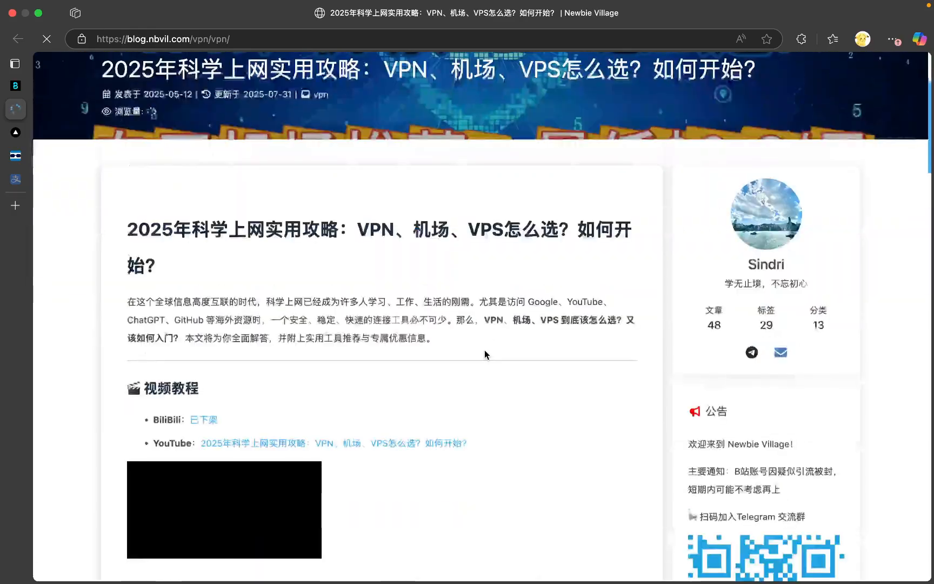
{"action": "scroll", "coordinate": [485, 354], "scroll_direction": "down", "scroll_amount": 15}
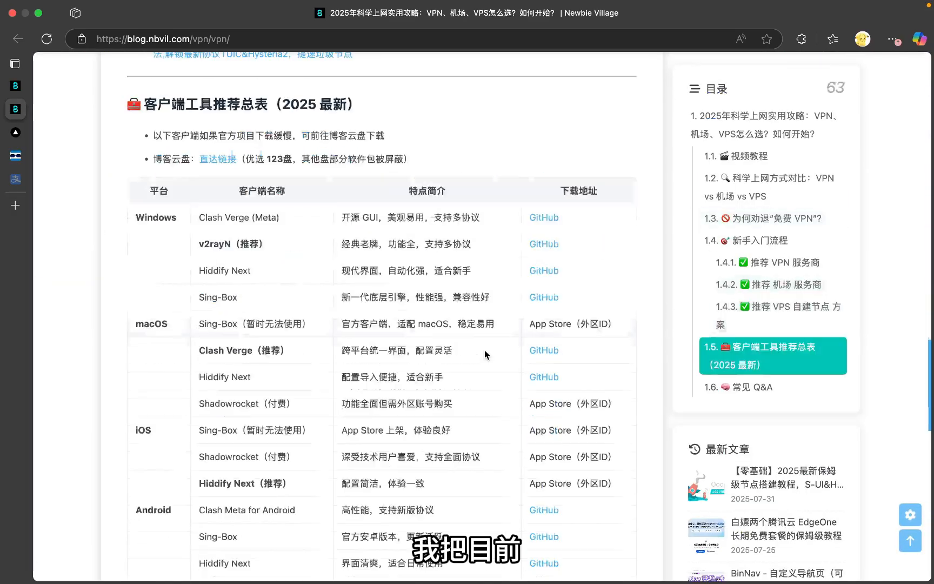
- Examine the 客户端工具推荐总表 table of clients per platform and close the 科学上网实用攻略 article
{"action": "scroll", "coordinate": [485, 350], "scroll_direction": "down", "scroll_amount": 2}
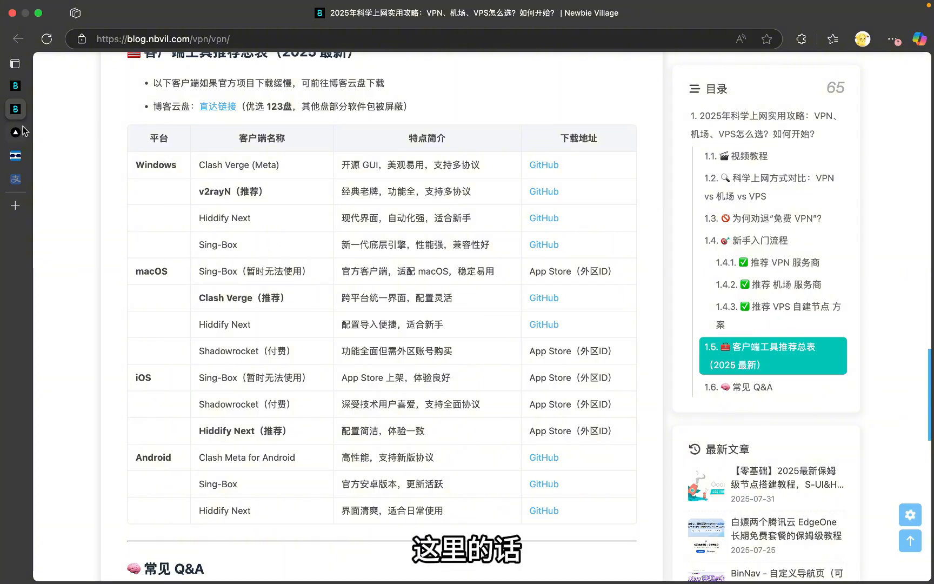
{"action": "mouse_move", "coordinate": [19, 114]}
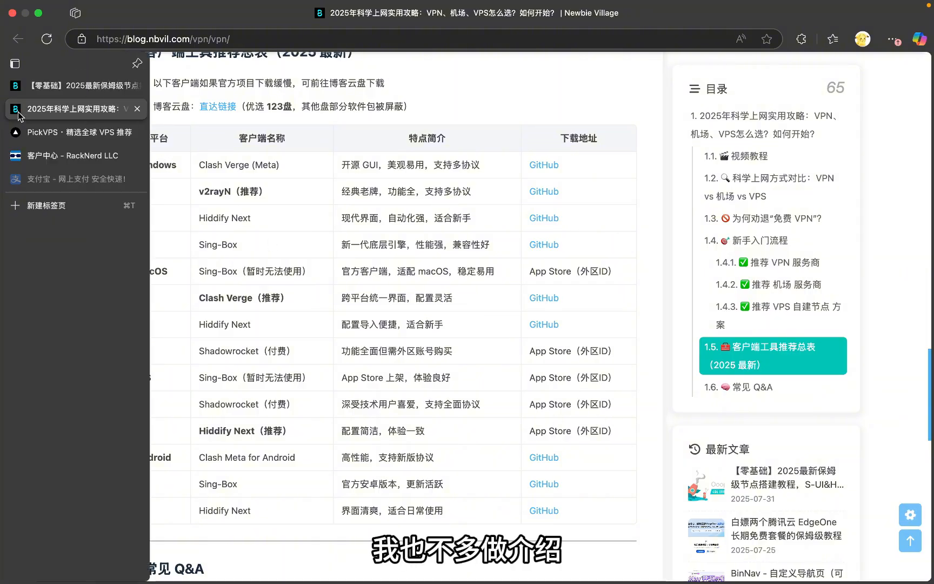
{"action": "left_click", "coordinate": [146, 109]}
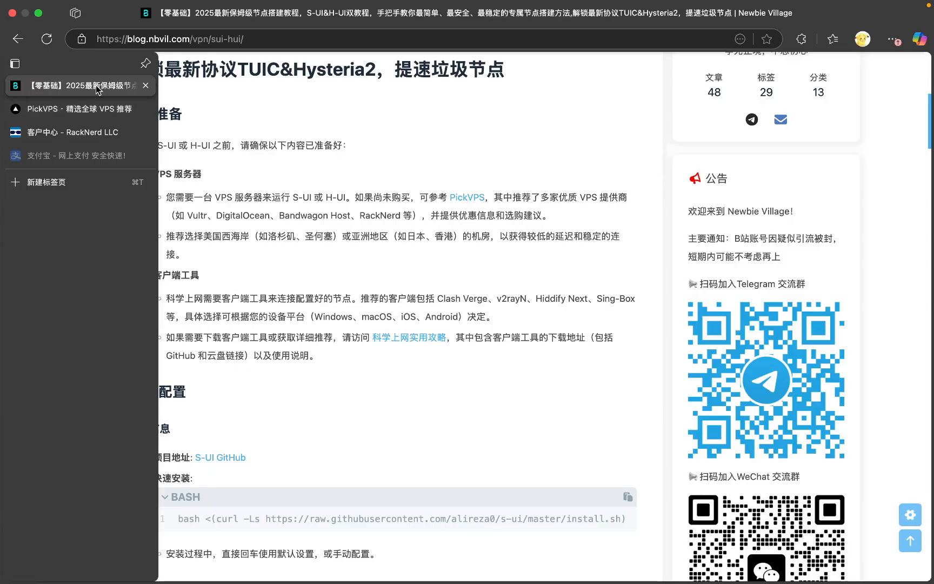
- Go to the S-UI 配置 section of the tutorial article and read its project information and default configuration
{"action": "scroll", "coordinate": [448, 406], "scroll_direction": "down", "scroll_amount": 5}
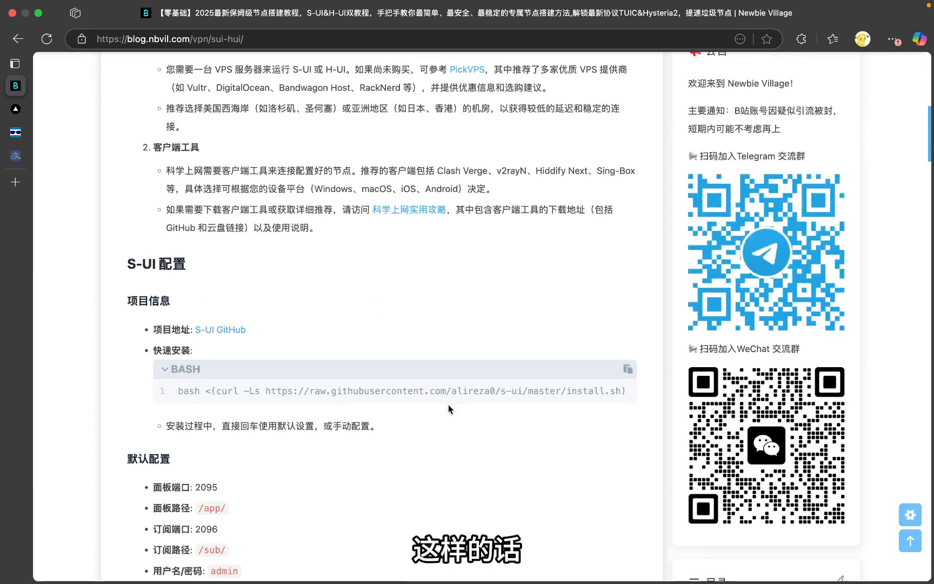
{"action": "scroll", "coordinate": [448, 405], "scroll_direction": "down", "scroll_amount": 1}
{"action": "scroll", "coordinate": [391, 376], "scroll_direction": "down", "scroll_amount": 4}
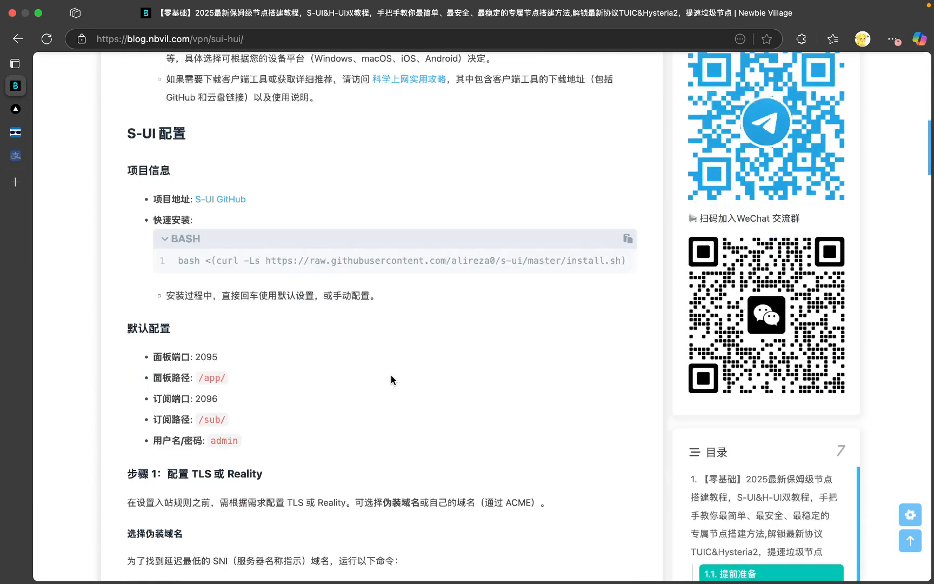
{"action": "scroll", "coordinate": [391, 375], "scroll_direction": "down", "scroll_amount": 2}
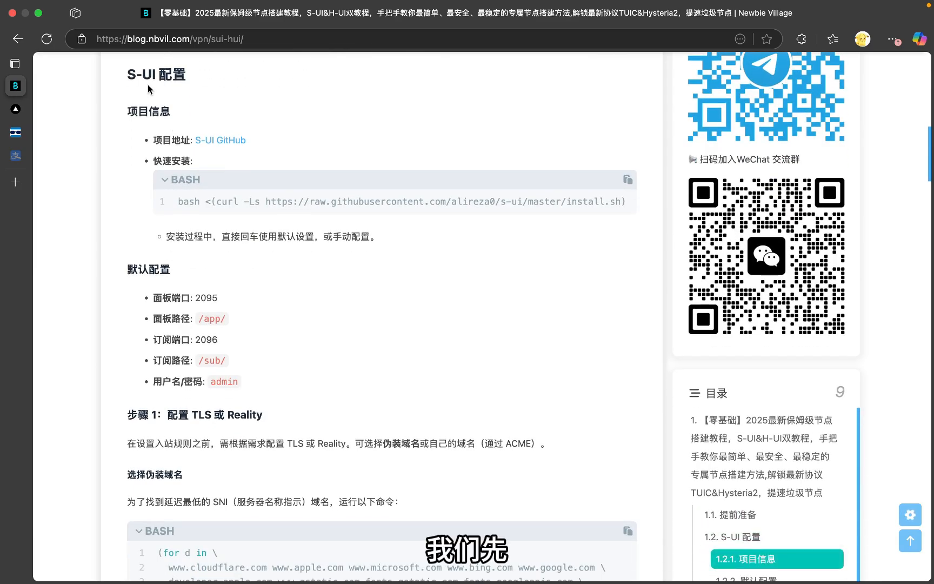
{"action": "left_click_drag", "start_coordinate": [128, 74], "coordinate": [237, 85]}
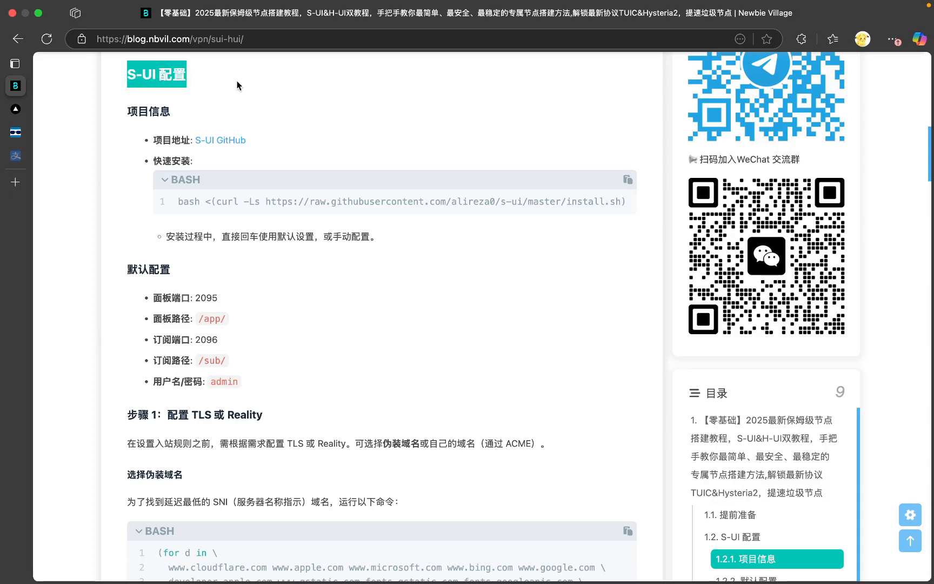
{"action": "left_click", "coordinate": [460, 128]}
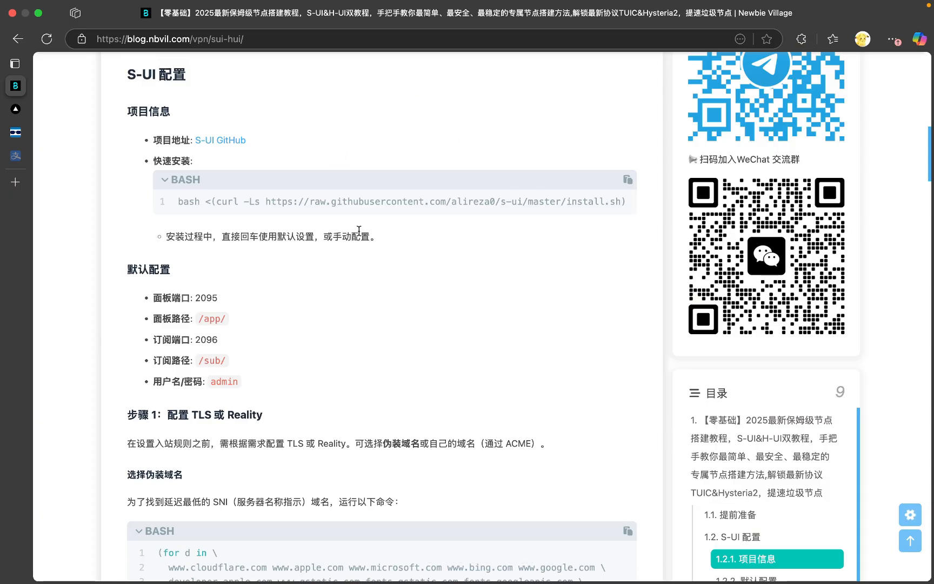
- Copy the server's IP address from the KVM VPS Login Information email in Mail and create a new Termius host with address 66.212.18.30
{"action": "mouse_move", "coordinate": [15, 162]}
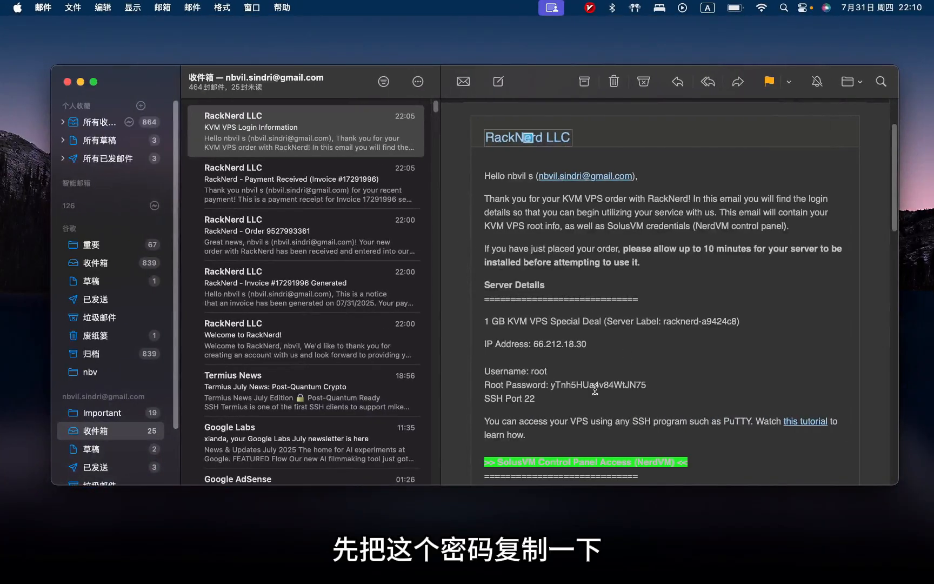
{"action": "left_click_drag", "start_coordinate": [552, 385], "coordinate": [652, 387]}
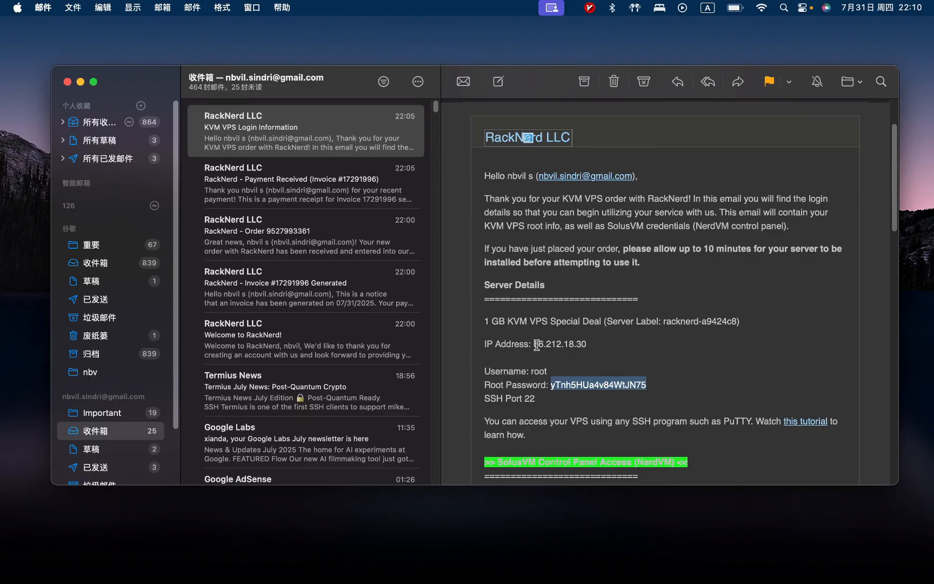
{"action": "left_click_drag", "start_coordinate": [534, 345], "coordinate": [587, 343]}
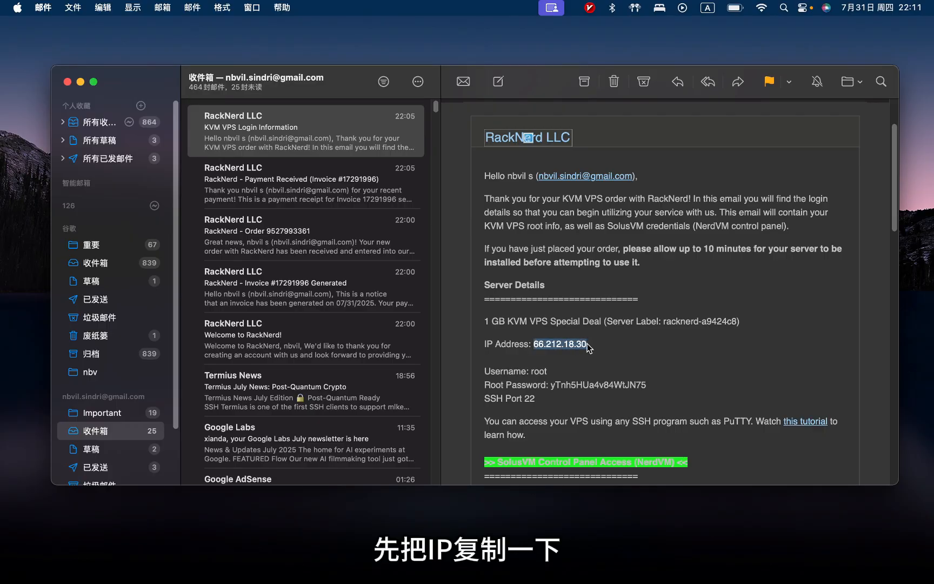
{"action": "key", "text": "super+c"}
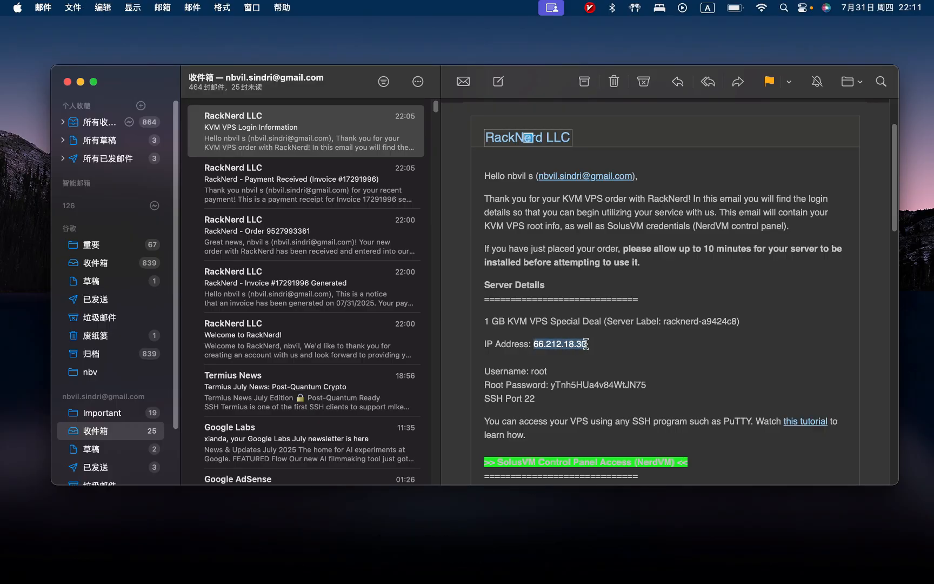
{"action": "mouse_move", "coordinate": [2, 77]}
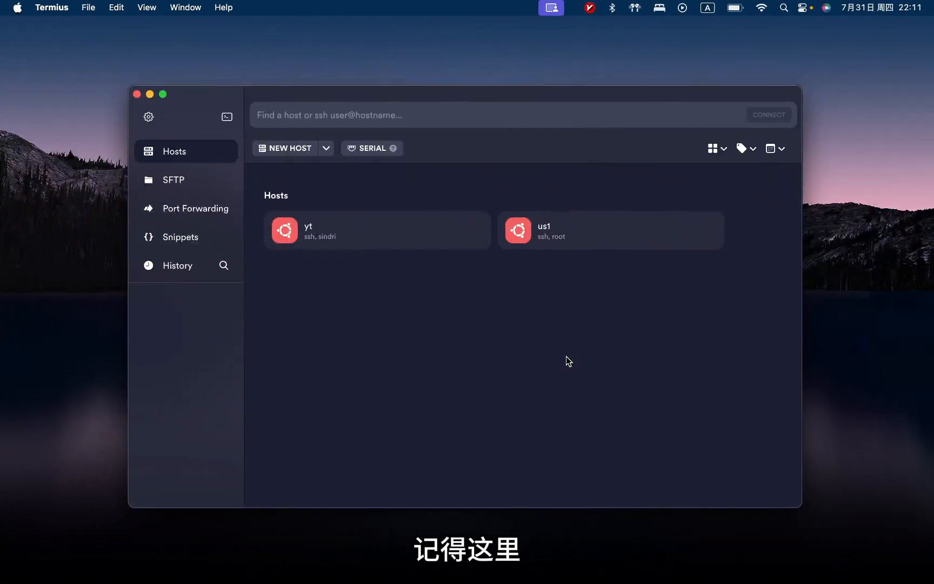
{"action": "left_click", "coordinate": [281, 152]}
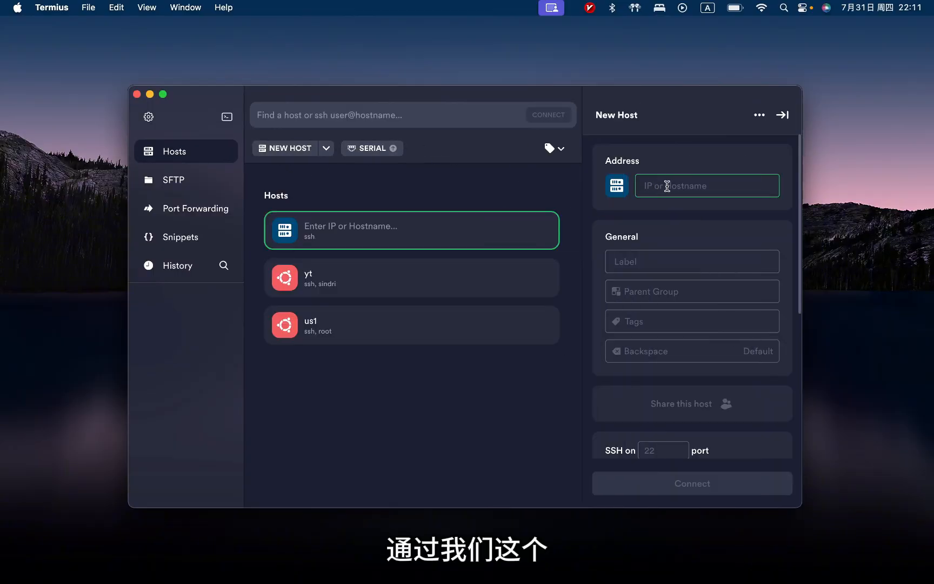
{"action": "key", "text": "super+v"}
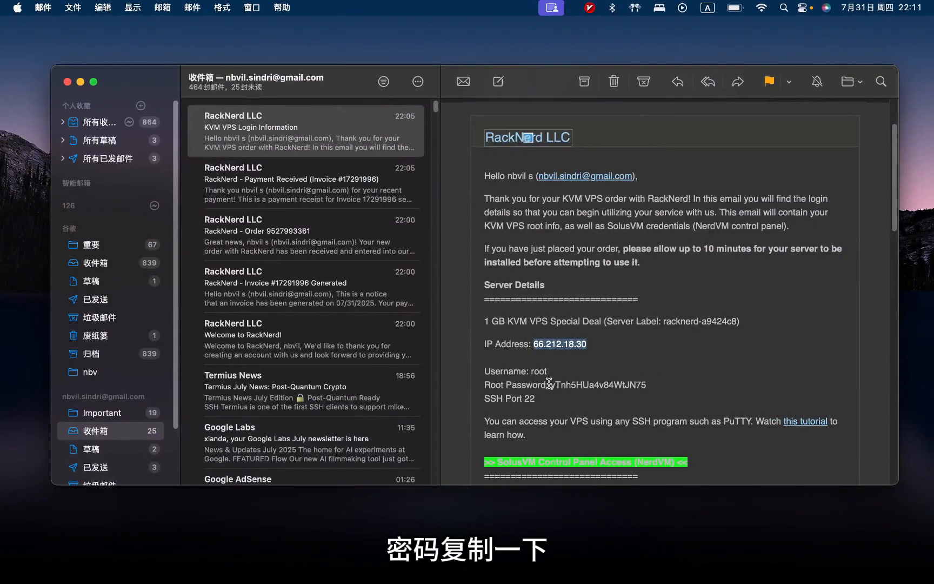
- Give the new host the root password from the email and the username root, and connect, adding the server to the known hosts
{"action": "left_click_drag", "start_coordinate": [550, 385], "coordinate": [658, 388]}
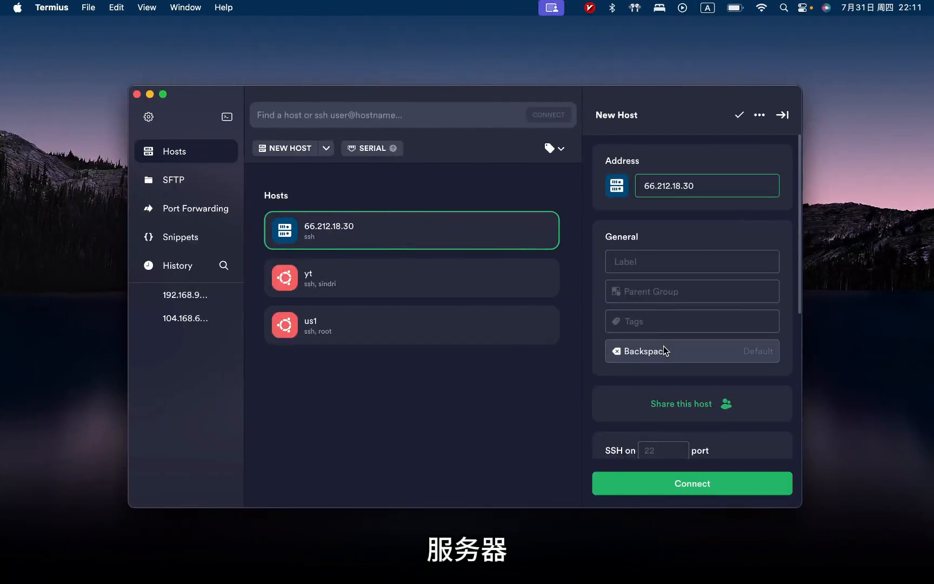
{"action": "scroll", "coordinate": [663, 349], "scroll_direction": "down", "scroll_amount": 5}
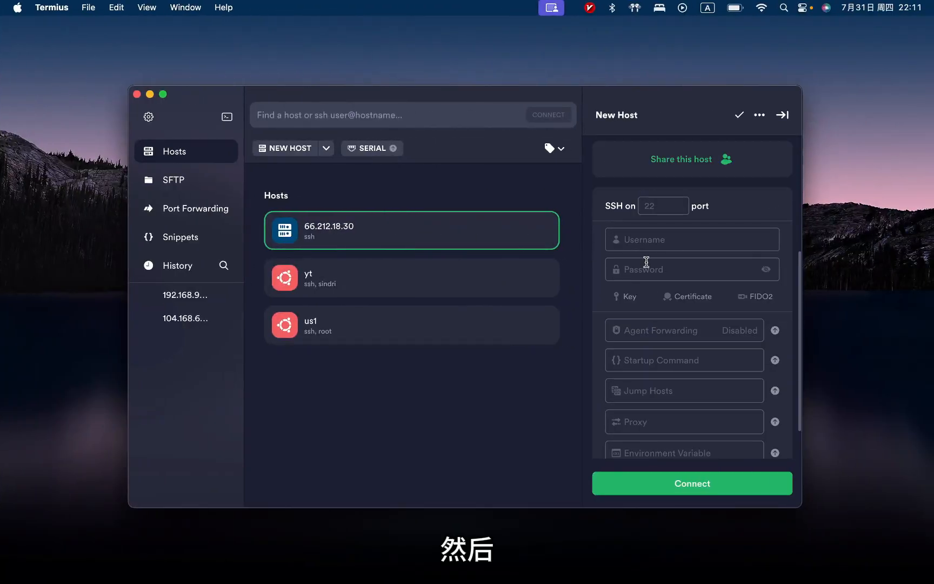
{"action": "left_click", "coordinate": [646, 262]}
{"action": "key", "text": "super+v"}
{"action": "left_click", "coordinate": [647, 242]}
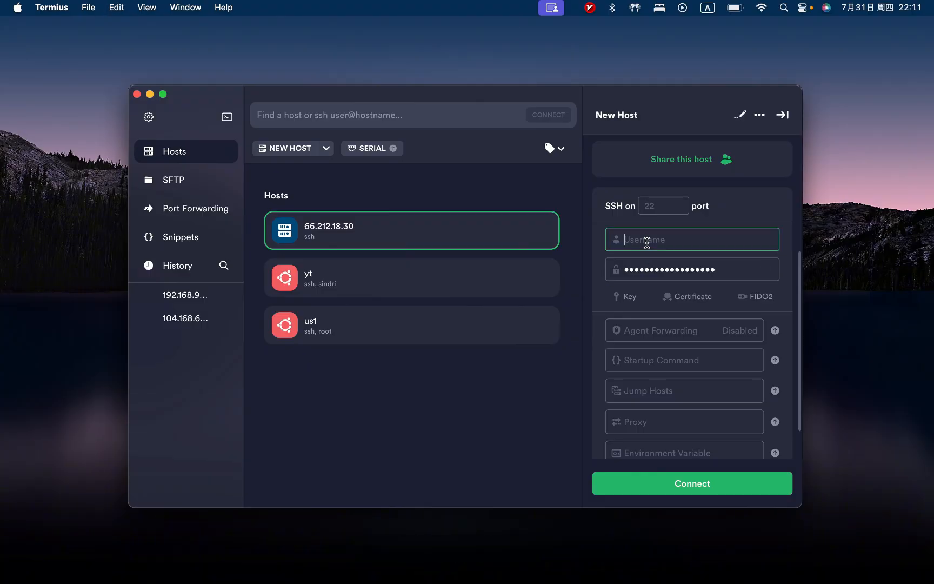
{"action": "type", "text": "root"}
{"action": "scroll", "coordinate": [682, 345], "scroll_direction": "down", "scroll_amount": 1}
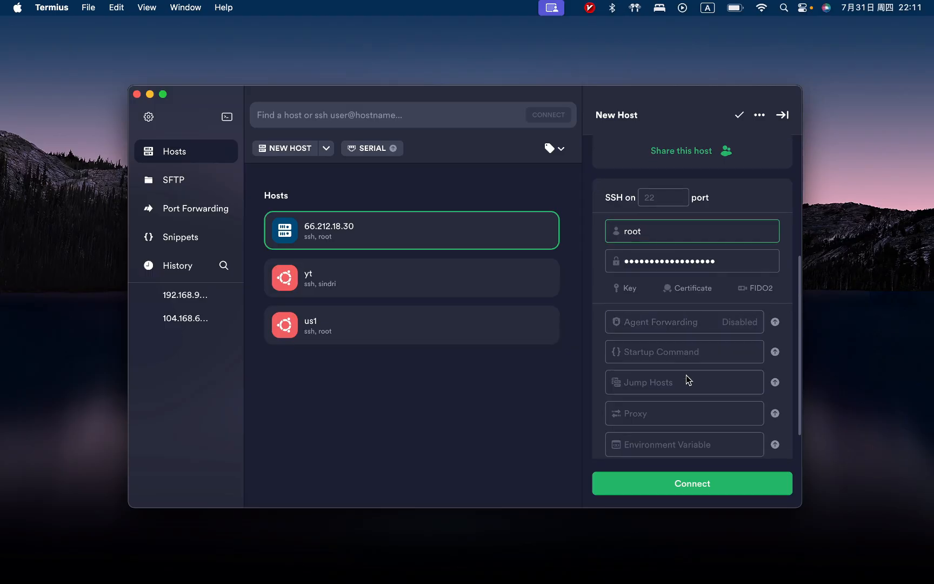
{"action": "left_click", "coordinate": [695, 485]}
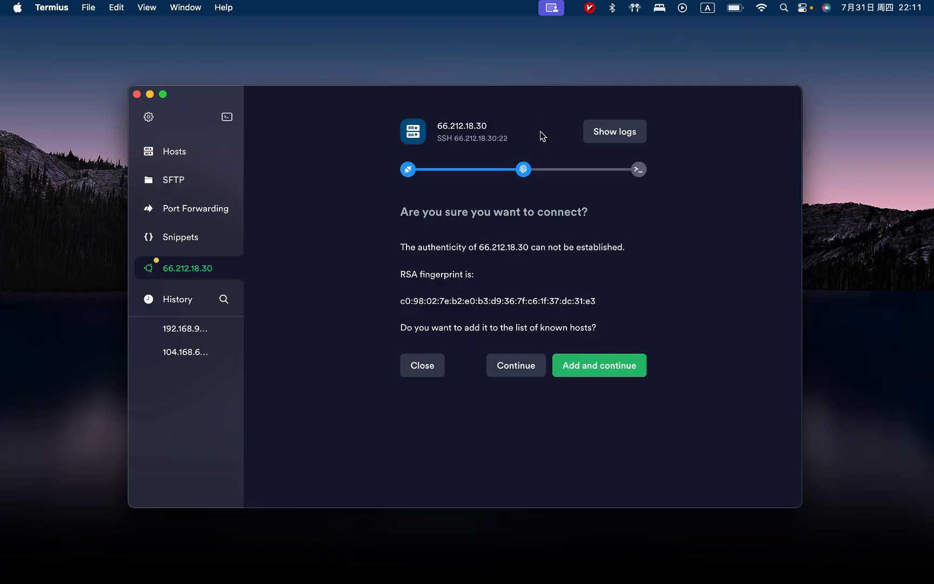
{"action": "left_click", "coordinate": [604, 372]}
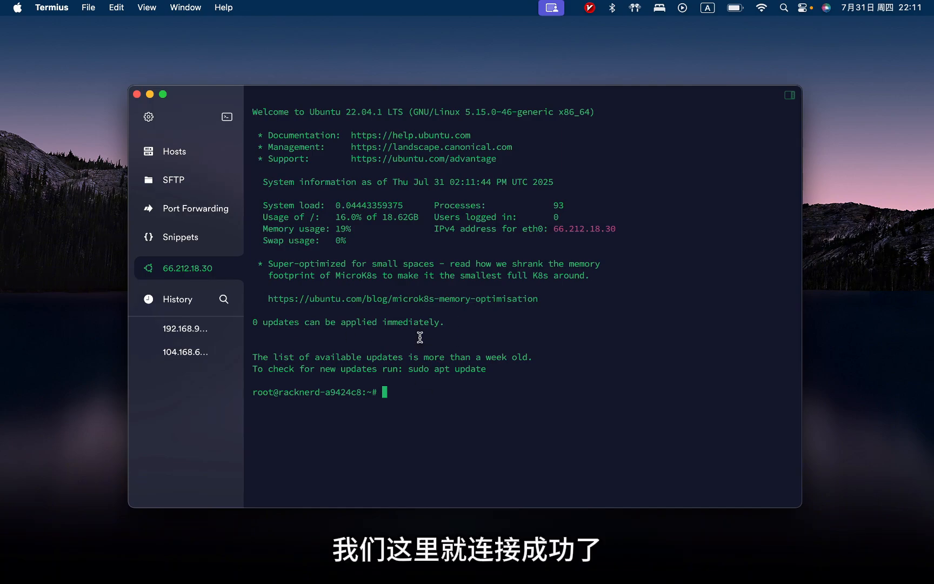
- Switch back to the browser's tutorial article and review the S-UI project address and quick install command
{"action": "key", "text": "ctrl+Left"}
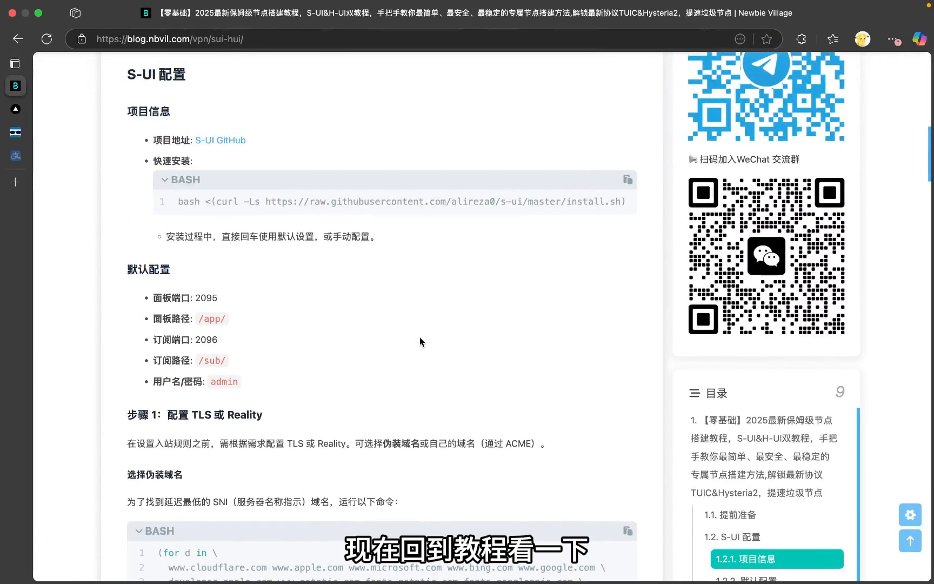
{"action": "scroll", "coordinate": [414, 308], "scroll_direction": "down", "scroll_amount": 1}
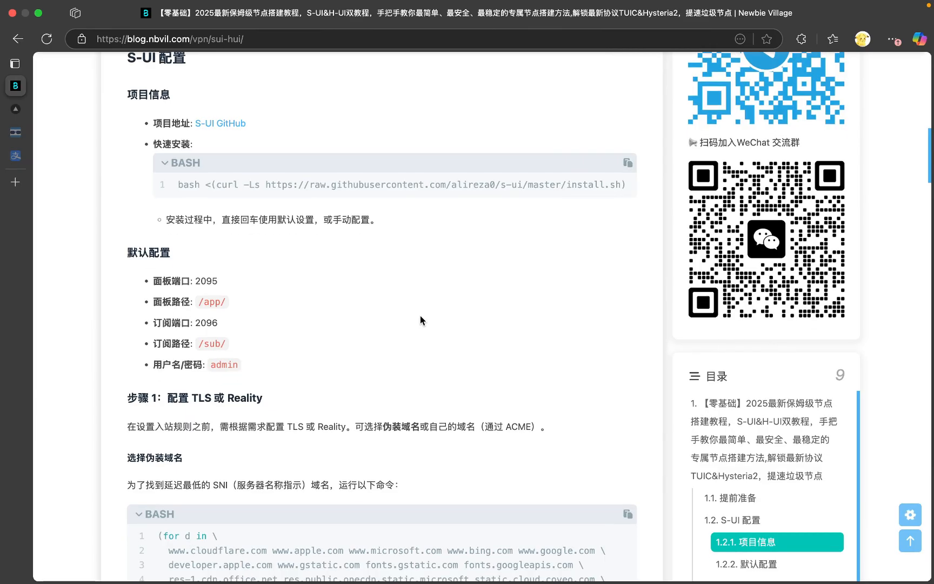
{"action": "scroll", "coordinate": [265, 189], "scroll_direction": "up", "scroll_amount": 1}
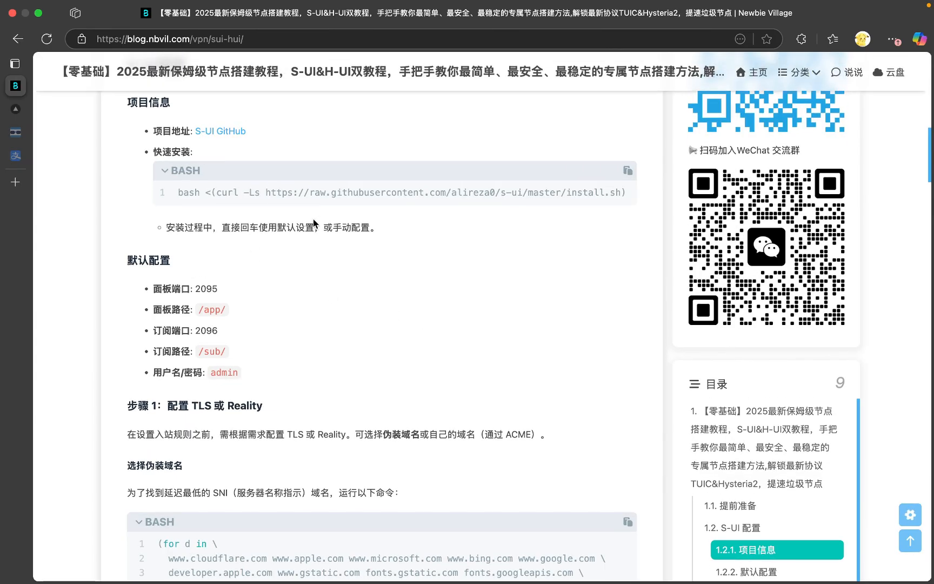
{"action": "scroll", "coordinate": [276, 194], "scroll_direction": "up", "scroll_amount": 1}
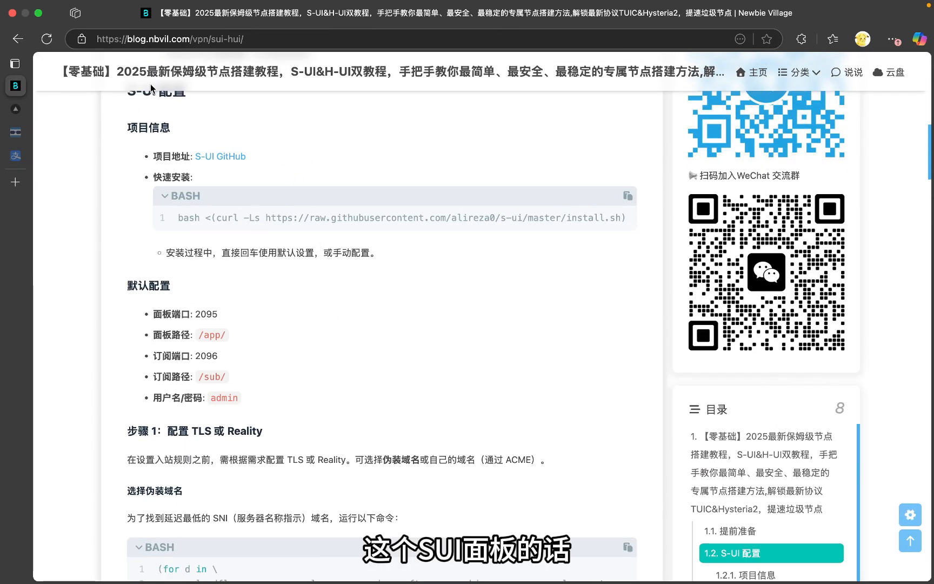
{"action": "scroll", "coordinate": [299, 158], "scroll_direction": "down", "scroll_amount": 1}
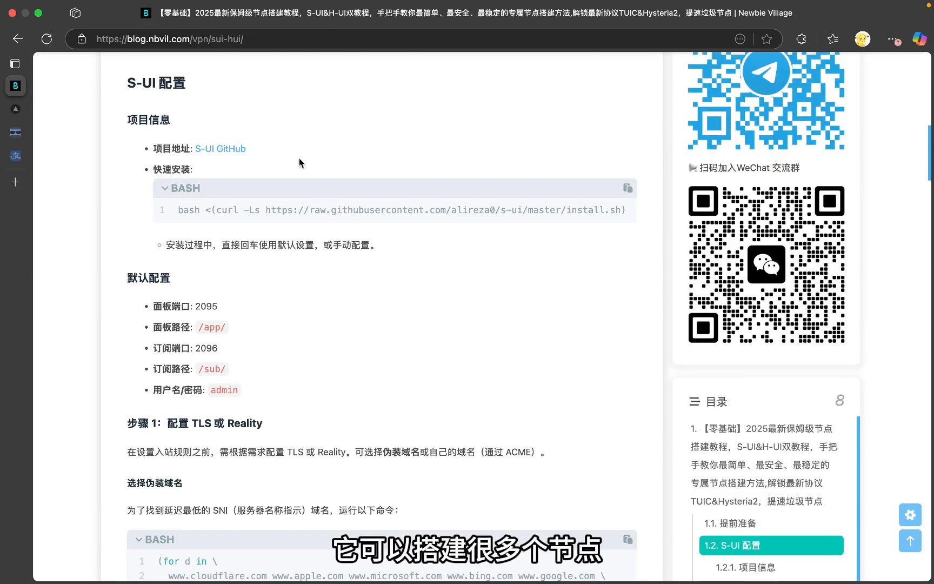
- Open the linked S-UI GitHub project and examine its README's feature overview, default installation details and install commands
{"action": "left_click", "coordinate": [224, 149]}
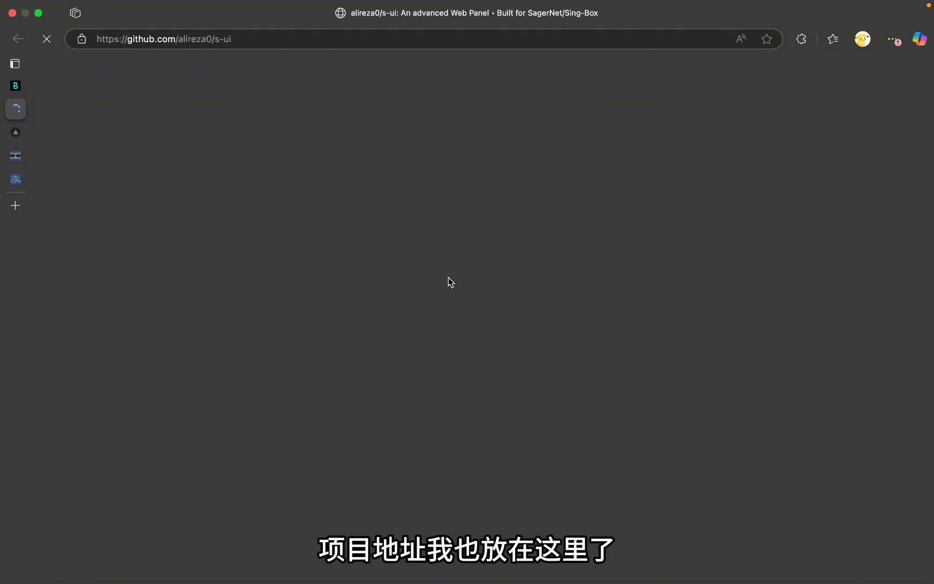
{"action": "scroll", "coordinate": [359, 298], "scroll_direction": "down", "scroll_amount": 20}
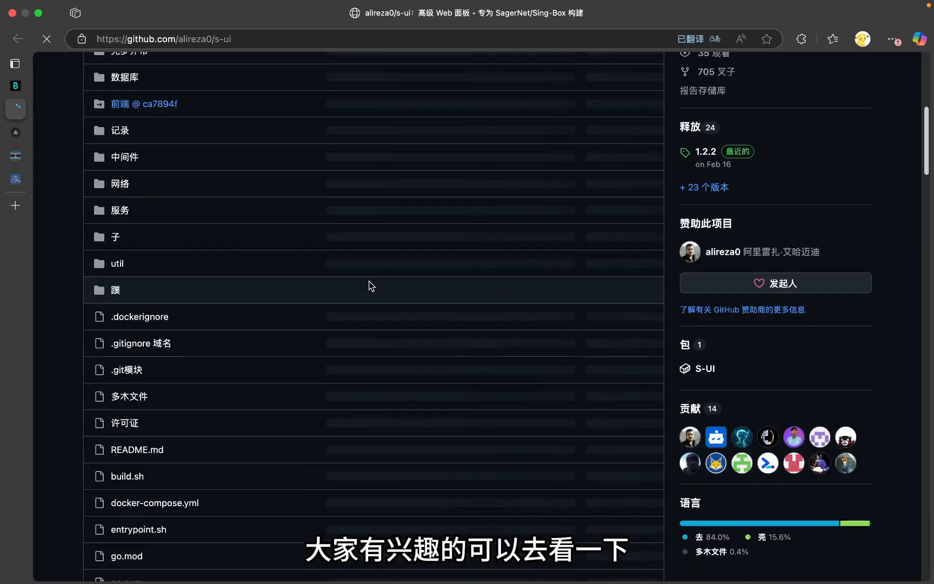
{"action": "scroll", "coordinate": [372, 286], "scroll_direction": "down", "scroll_amount": 10}
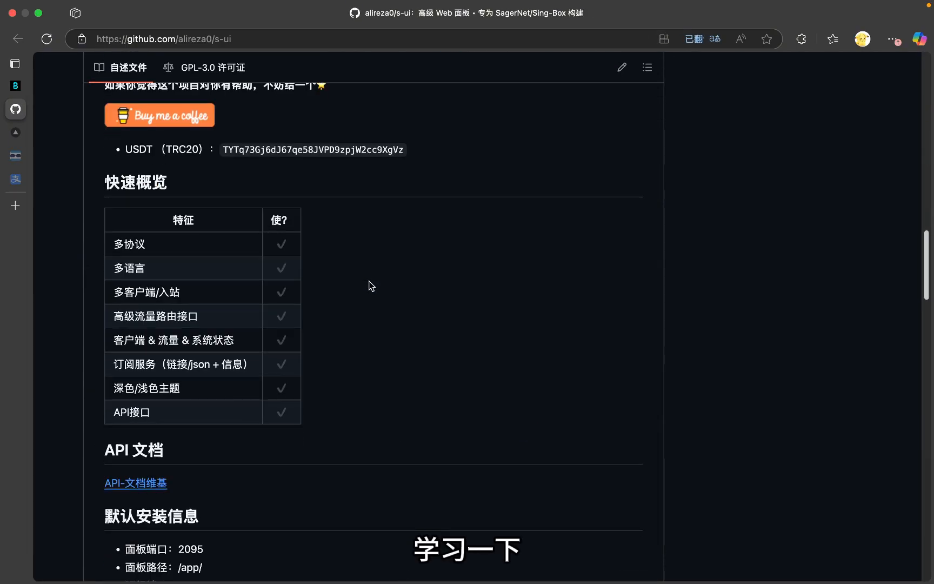
{"action": "scroll", "coordinate": [371, 286], "scroll_direction": "down", "scroll_amount": 8}
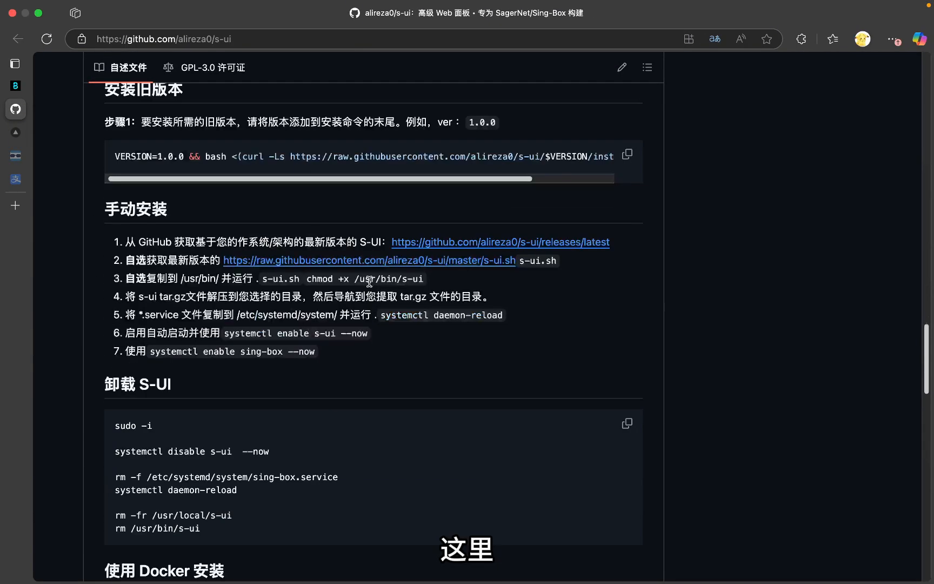
{"action": "scroll", "coordinate": [372, 286], "scroll_direction": "up", "scroll_amount": 5}
{"action": "scroll", "coordinate": [372, 286], "scroll_direction": "up", "scroll_amount": 3}
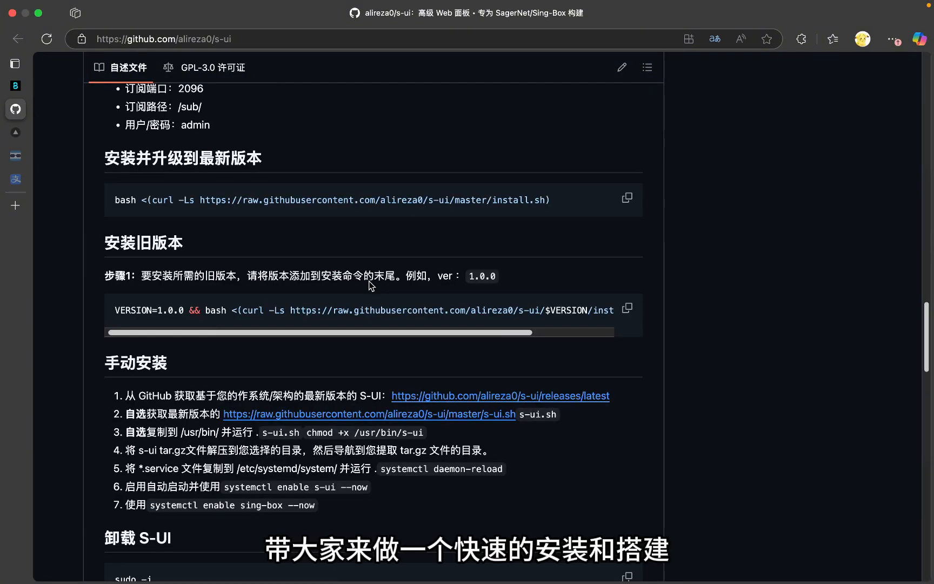
{"action": "scroll", "coordinate": [371, 286], "scroll_direction": "up", "scroll_amount": 10}
{"action": "scroll", "coordinate": [372, 286], "scroll_direction": "down", "scroll_amount": 6}
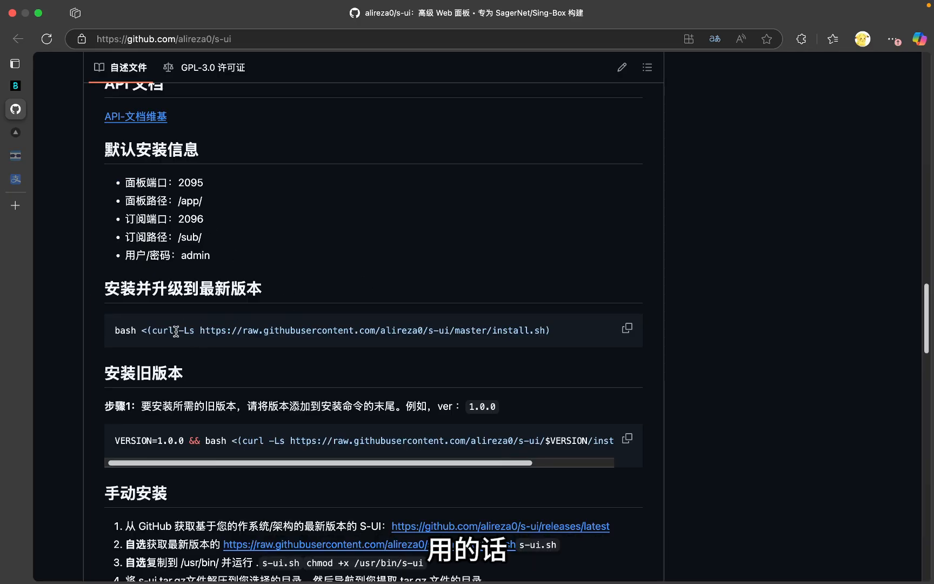
- Copy the S-UI quick install command (alireza0/s-ui install.sh) from the tutorial article and run it in the Termius server session
{"action": "left_click", "coordinate": [21, 84]}
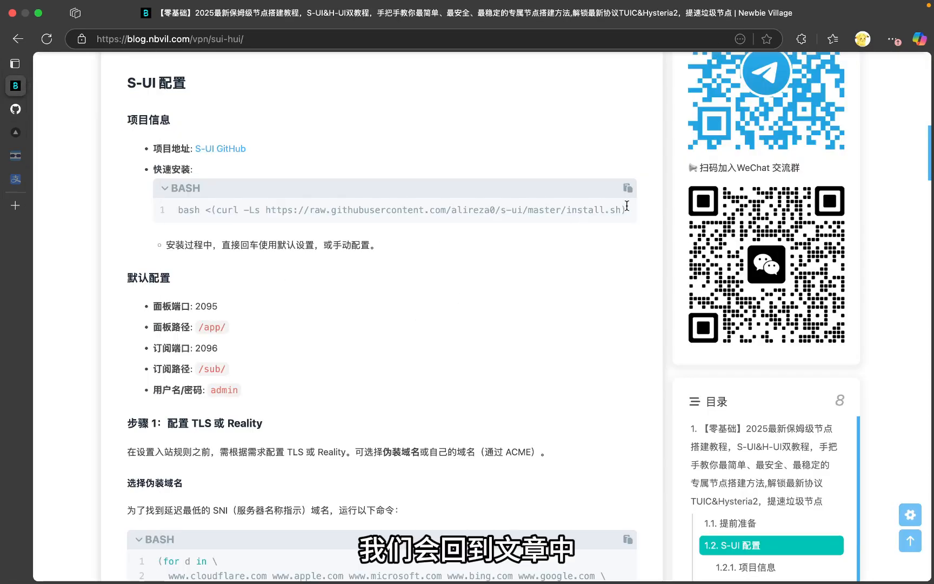
{"action": "left_click", "coordinate": [628, 188]}
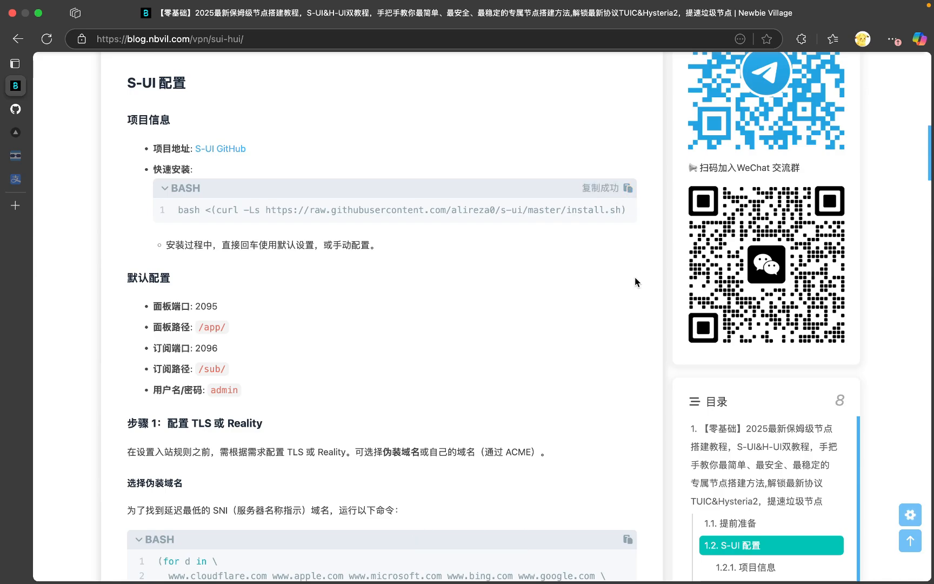
{"action": "key", "text": "ctrl+Right"}
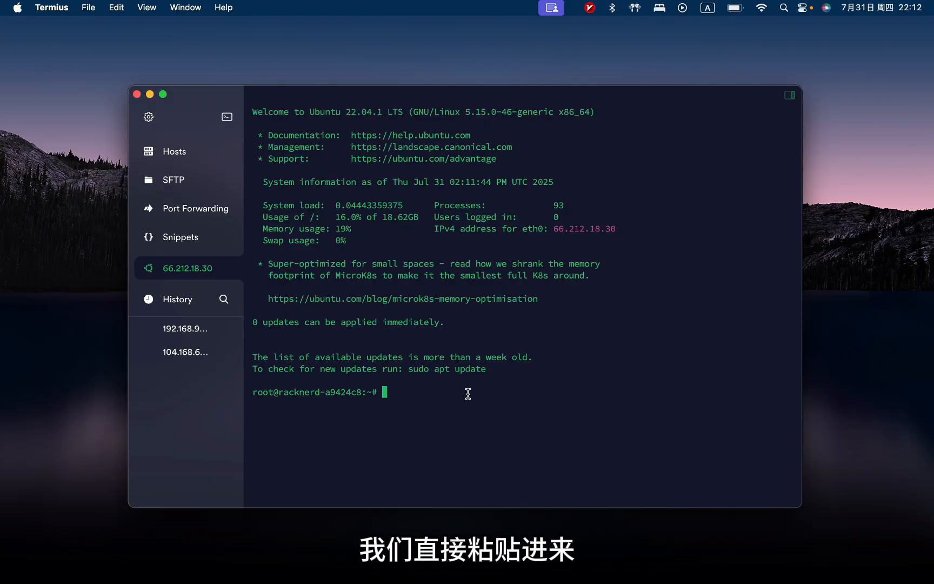
{"action": "key", "text": "super+v"}
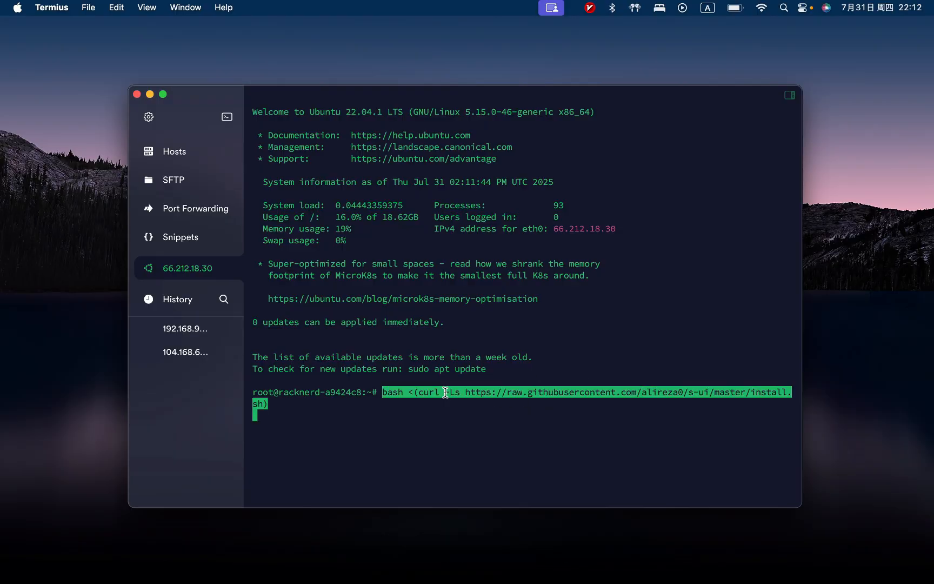
{"action": "key", "text": "Return"}
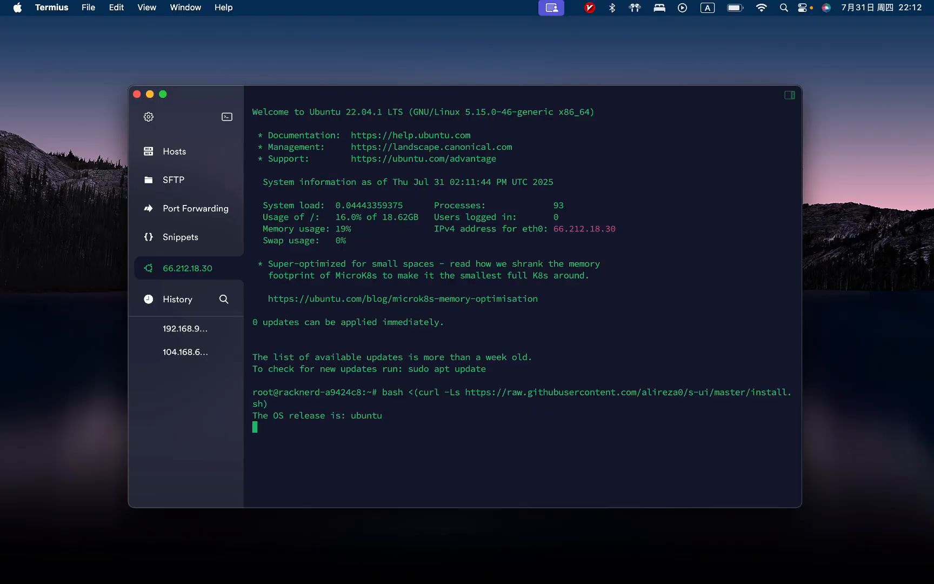
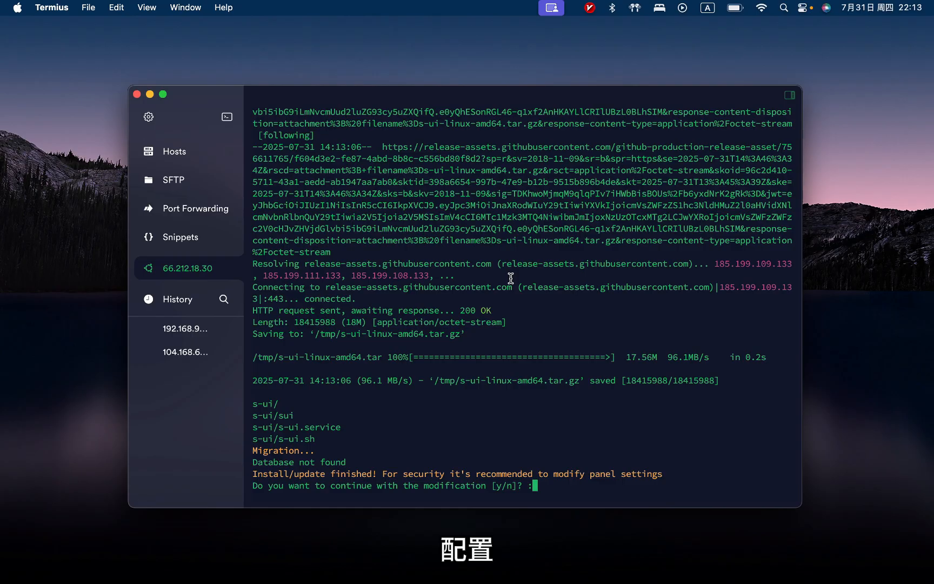
- Check the default configuration in the tutorial article, and finish the S-UI installation without customising the panel settings
{"action": "key", "text": "ctrl+Left"}
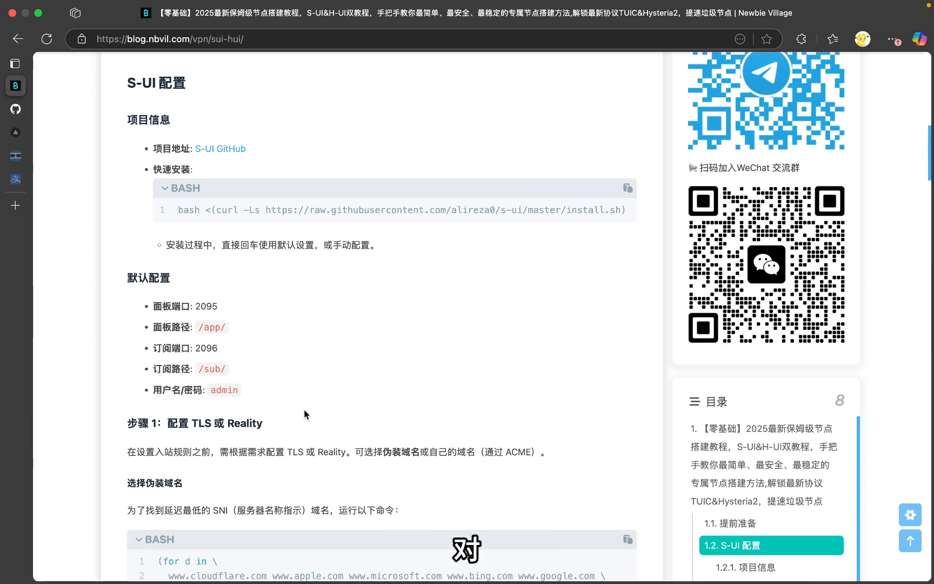
{"action": "key", "text": "ctrl+Right"}
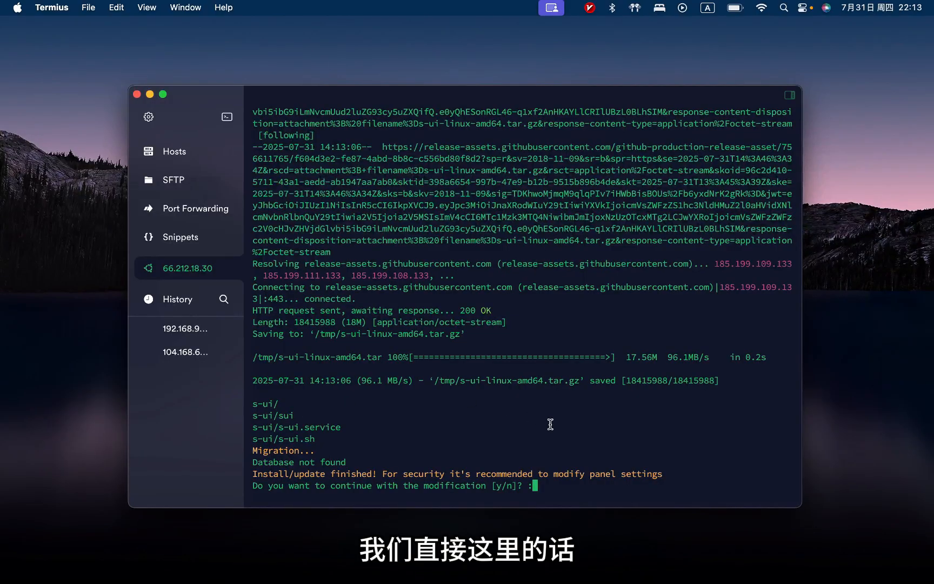
{"action": "key", "text": "Return"}
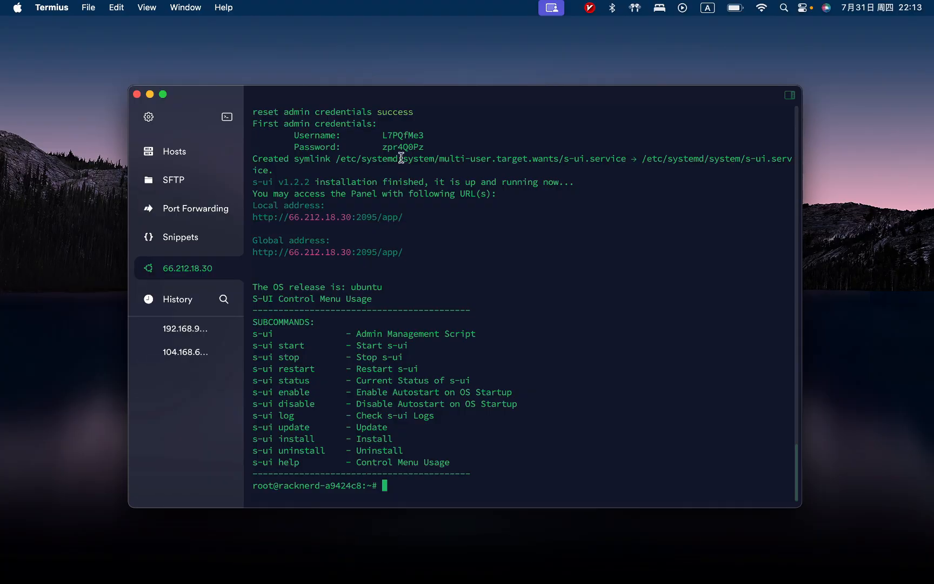
- Open the installed panel's local address (port 2095, /app/) in Safari and fill in the generated admin username from the Termius output
{"action": "left_click", "coordinate": [378, 215]}
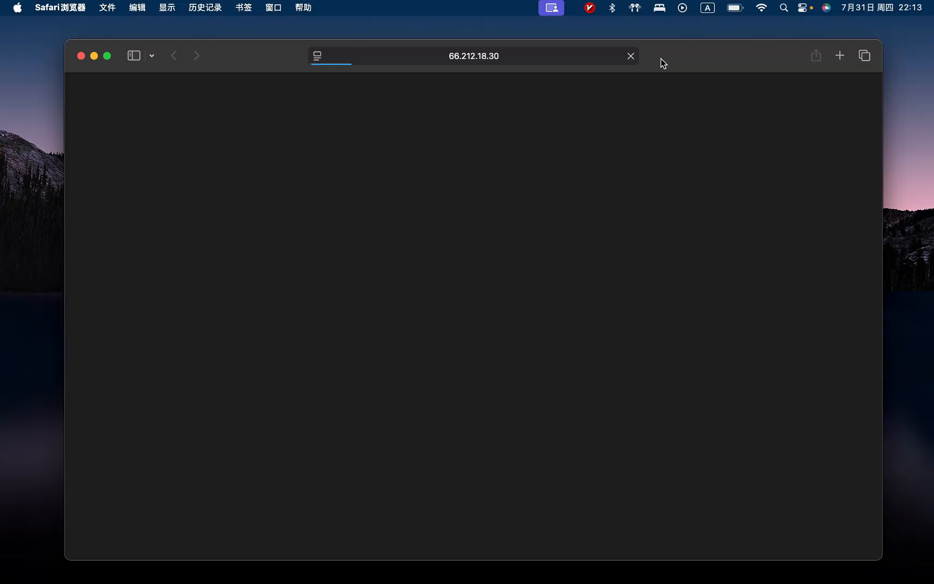
{"action": "left_click_drag", "start_coordinate": [681, 53], "coordinate": [686, 124]}
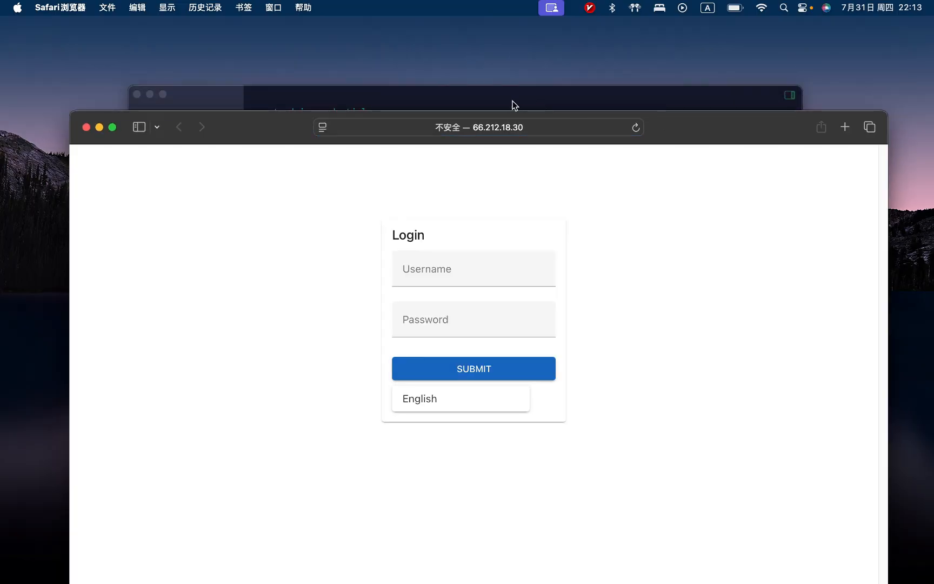
{"action": "left_click", "coordinate": [427, 98]}
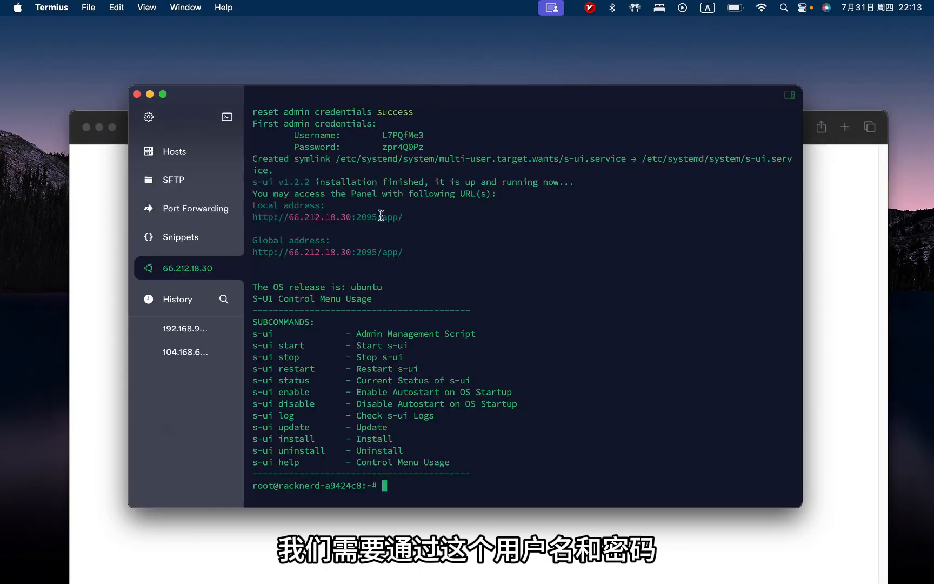
{"action": "left_click_drag", "start_coordinate": [381, 134], "coordinate": [426, 135]}
{"action": "key", "text": "super+c"}
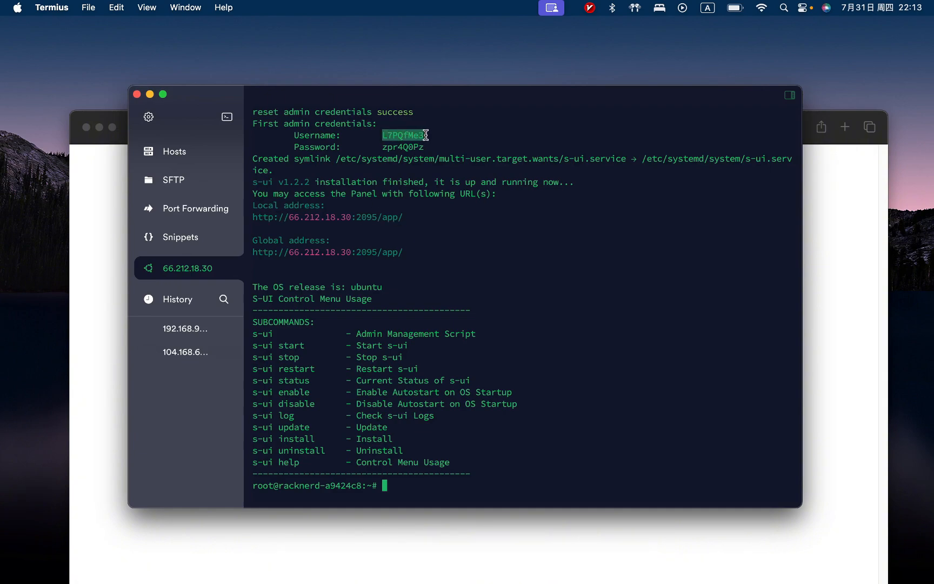
{"action": "left_click", "coordinate": [818, 236]}
{"action": "left_click", "coordinate": [451, 273]}
{"action": "key", "text": "super+v"}
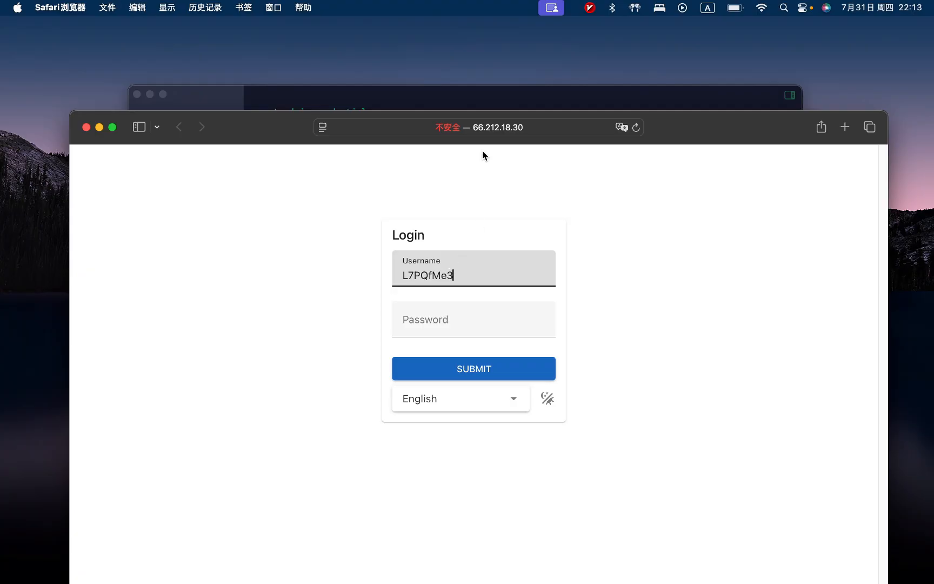
- Copy the generated admin password into the login form and sign in with the language set to 简体中文, postponing password saving
{"action": "left_click", "coordinate": [461, 97]}
{"action": "left_click_drag", "start_coordinate": [385, 145], "coordinate": [423, 148]}
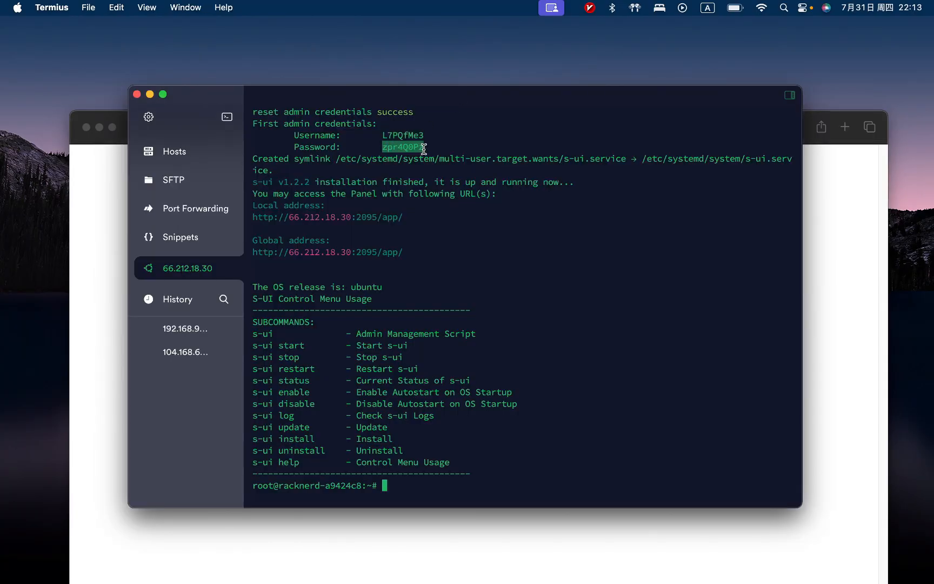
{"action": "left_click", "coordinate": [804, 243]}
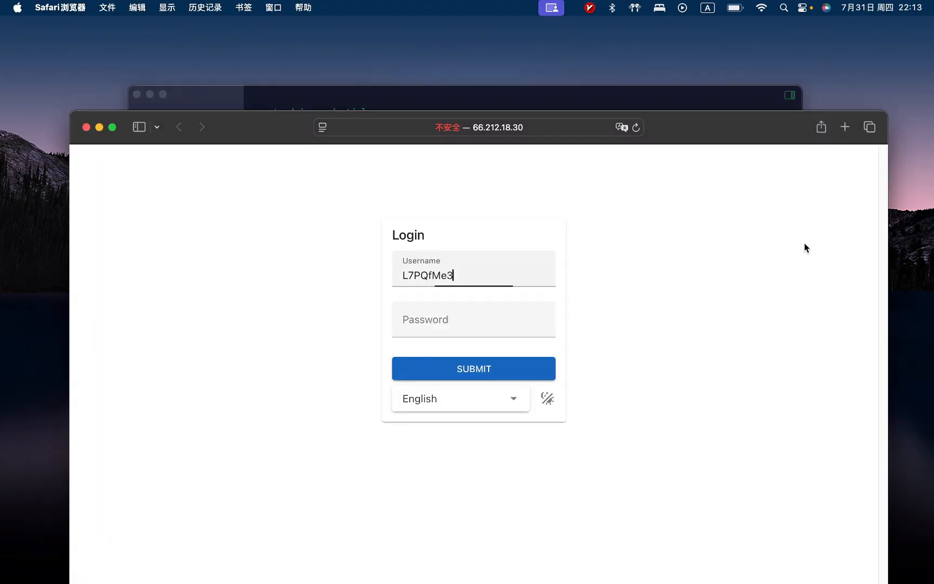
{"action": "left_click", "coordinate": [466, 331]}
{"action": "key", "text": "super+v"}
{"action": "left_click", "coordinate": [513, 402]}
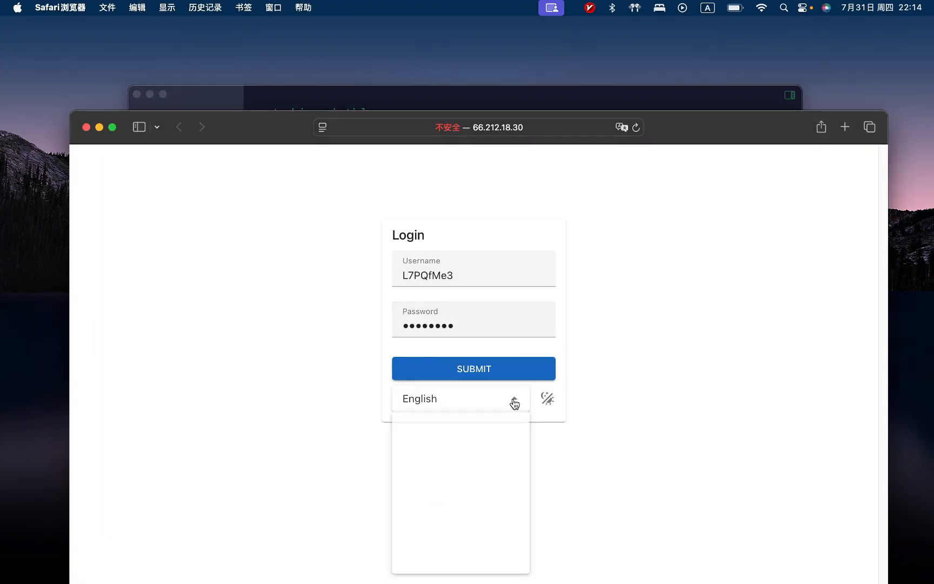
{"action": "left_click", "coordinate": [459, 527]}
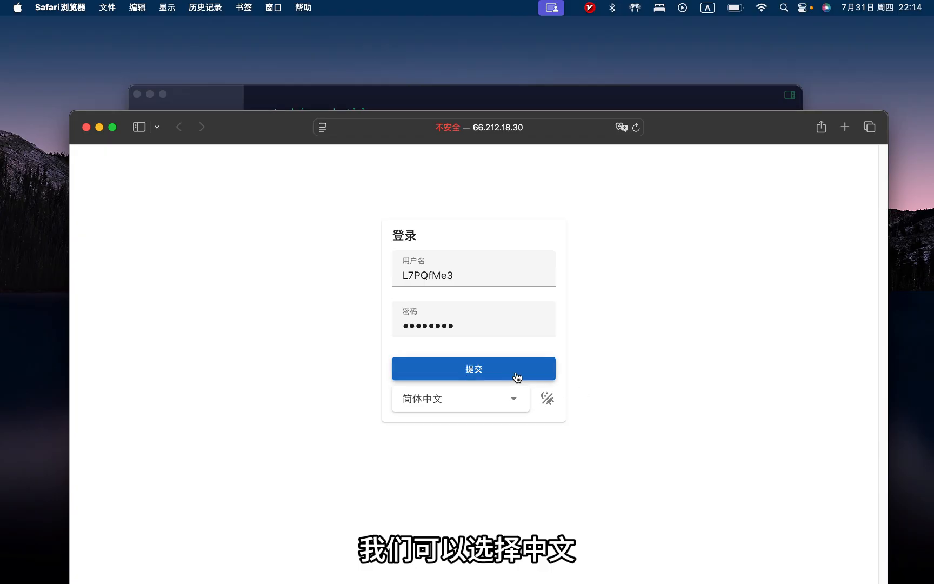
{"action": "left_click", "coordinate": [485, 367]}
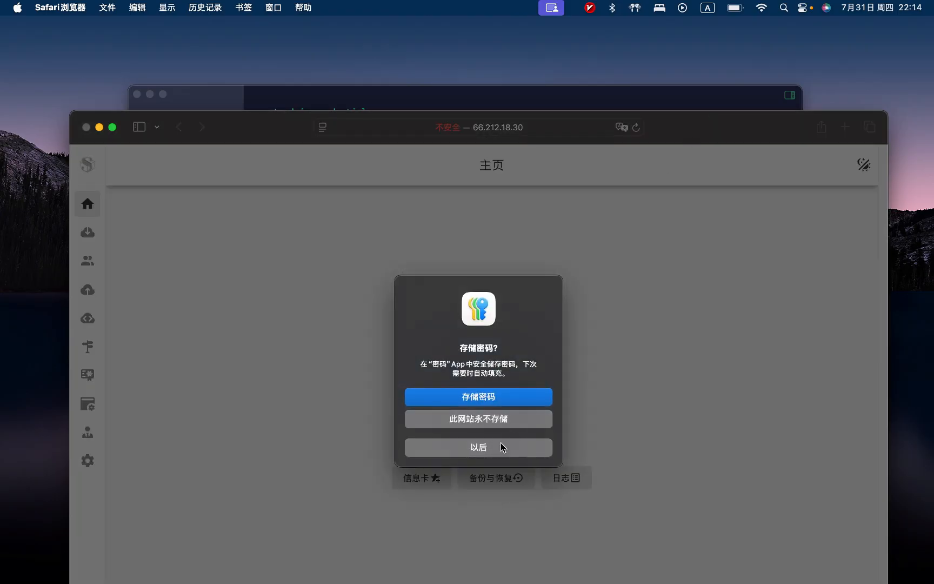
{"action": "left_click", "coordinate": [500, 444]}
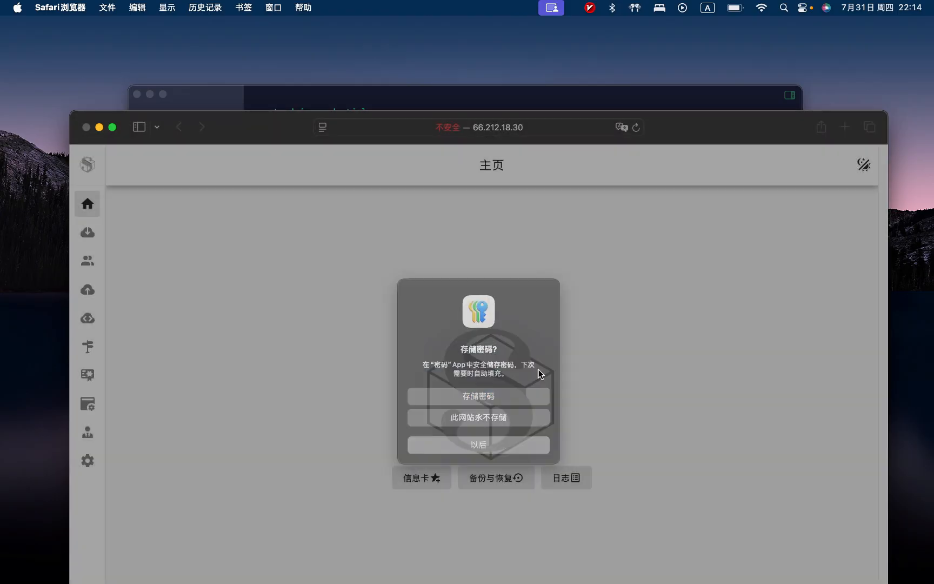
- Enable every information card on the panel's home page: all gauges, CPU, RAM and network charts, system information and running information
{"action": "left_click_drag", "start_coordinate": [690, 119], "coordinate": [672, 50]}
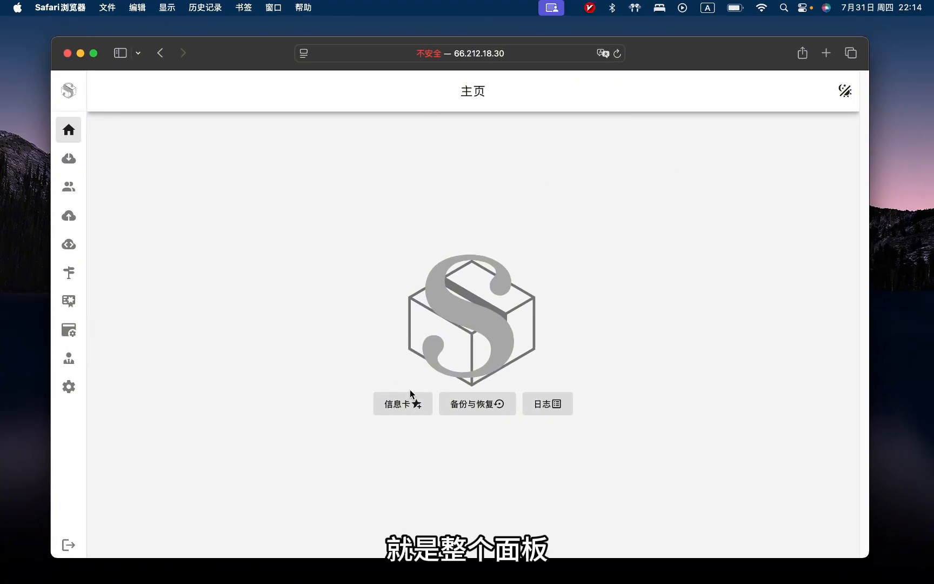
{"action": "left_click", "coordinate": [394, 412]}
{"action": "left_click", "coordinate": [221, 270]}
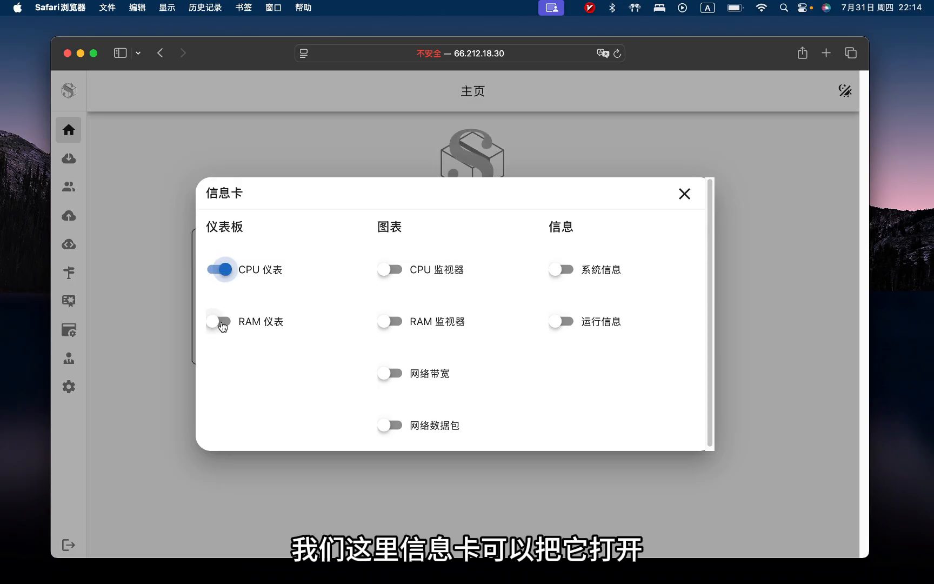
{"action": "left_click", "coordinate": [220, 321]}
{"action": "left_click", "coordinate": [390, 269]}
{"action": "left_click", "coordinate": [390, 321]}
{"action": "left_click", "coordinate": [390, 373]}
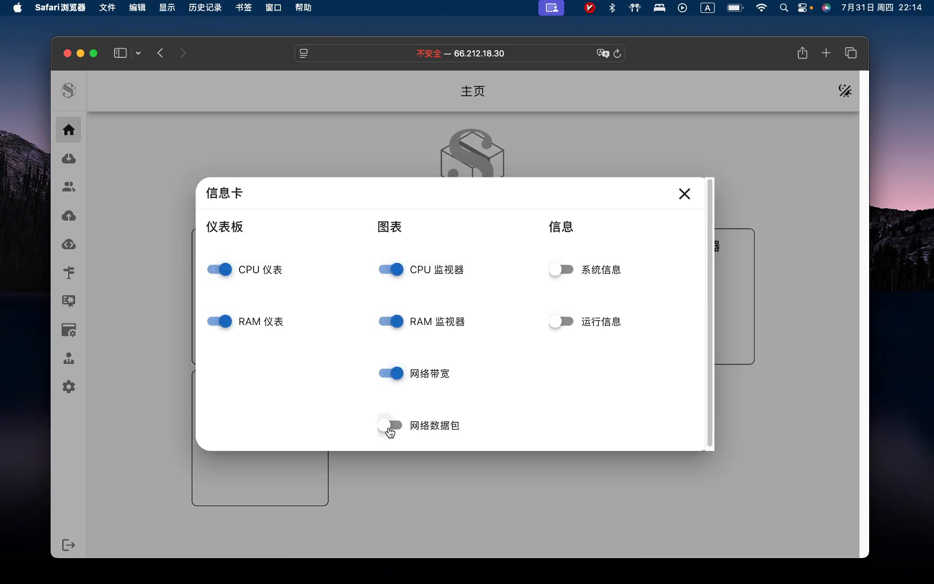
{"action": "left_click", "coordinate": [389, 426]}
{"action": "left_click", "coordinate": [561, 269]}
{"action": "left_click", "coordinate": [561, 321]}
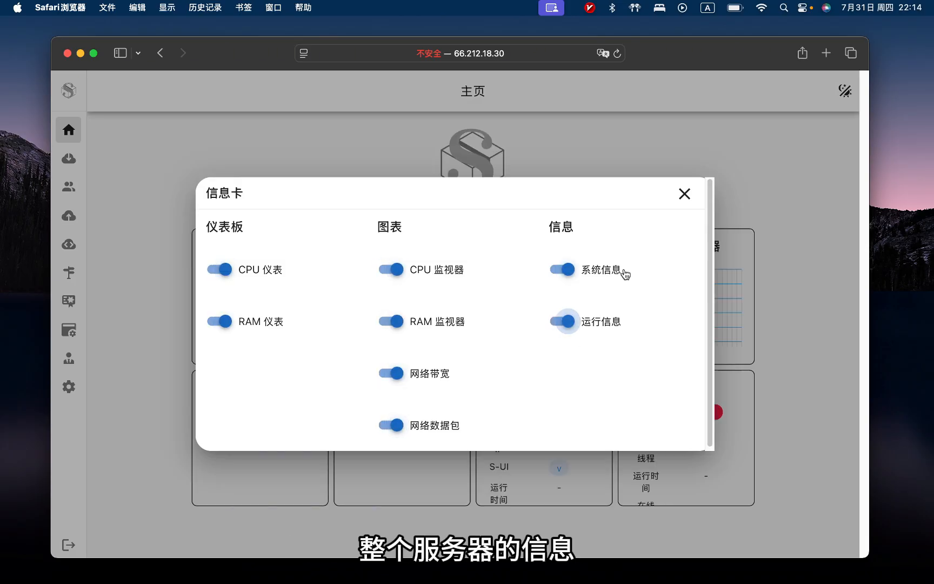
{"action": "left_click", "coordinate": [685, 194]}
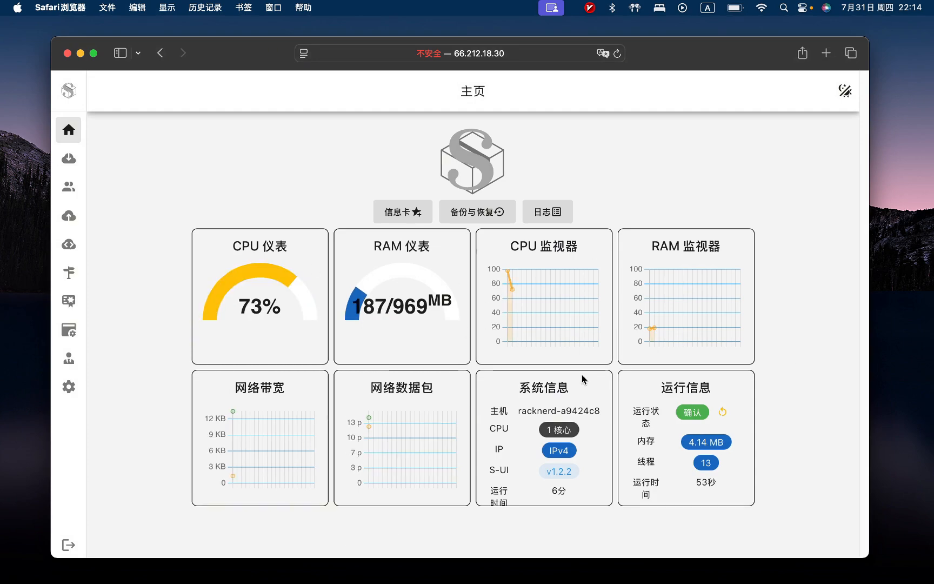
- Switch back to the tutorial article and read step 1 on configuring TLS or Reality and choosing a camouflage domain
{"action": "mouse_move", "coordinate": [106, 87]}
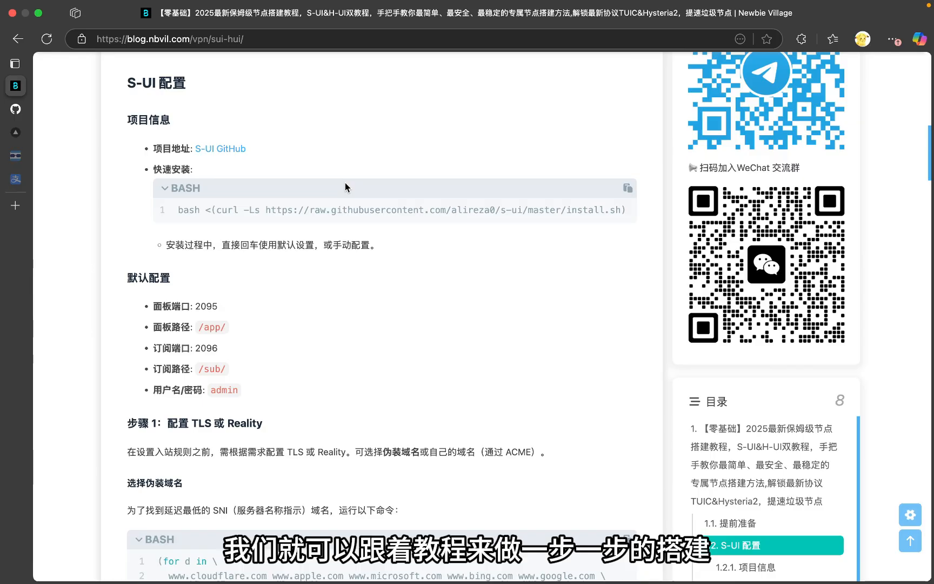
{"action": "scroll", "coordinate": [260, 408], "scroll_direction": "down", "scroll_amount": 6}
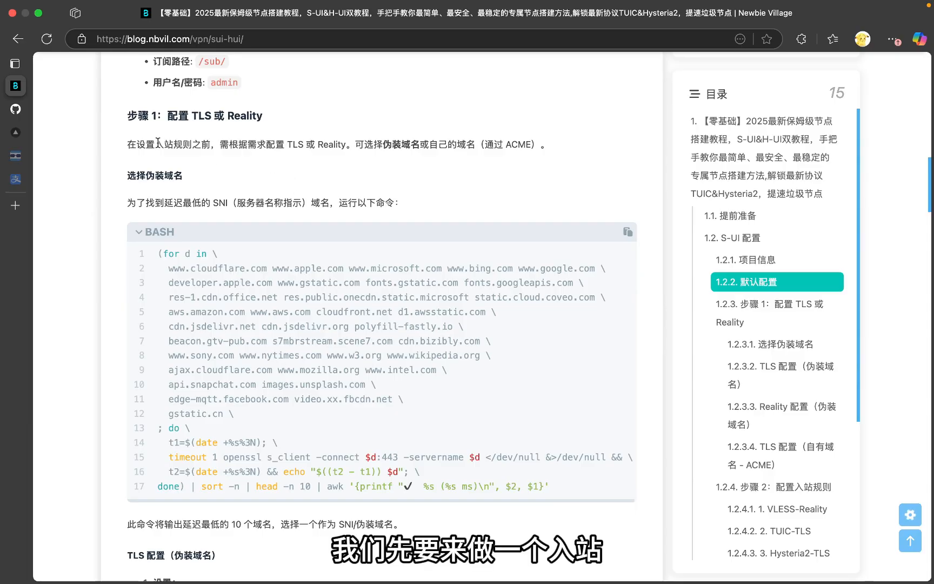
{"action": "left_click_drag", "start_coordinate": [157, 144], "coordinate": [257, 146]}
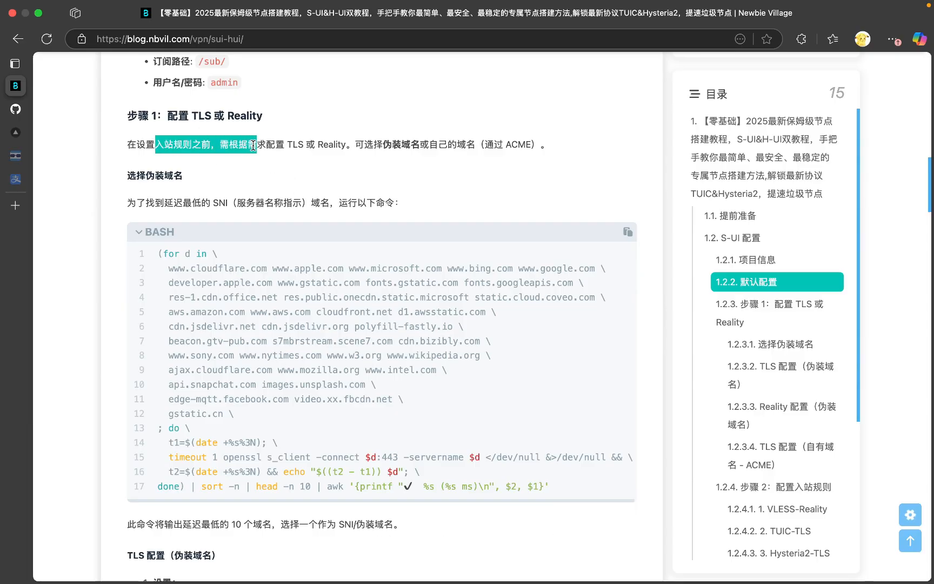
{"action": "left_click_drag", "start_coordinate": [147, 145], "coordinate": [235, 151]}
{"action": "left_click", "coordinate": [337, 149]}
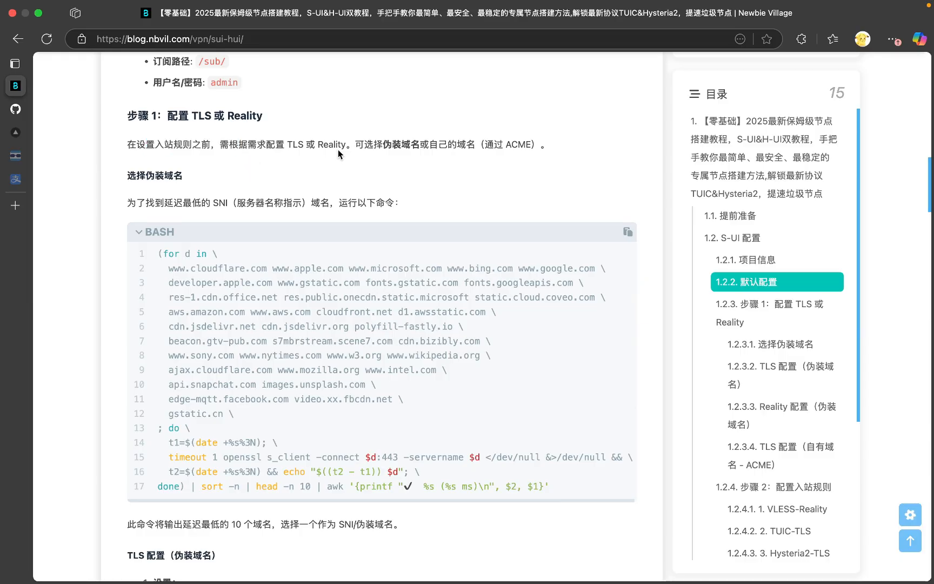
{"action": "scroll", "coordinate": [357, 147], "scroll_direction": "down", "scroll_amount": 1}
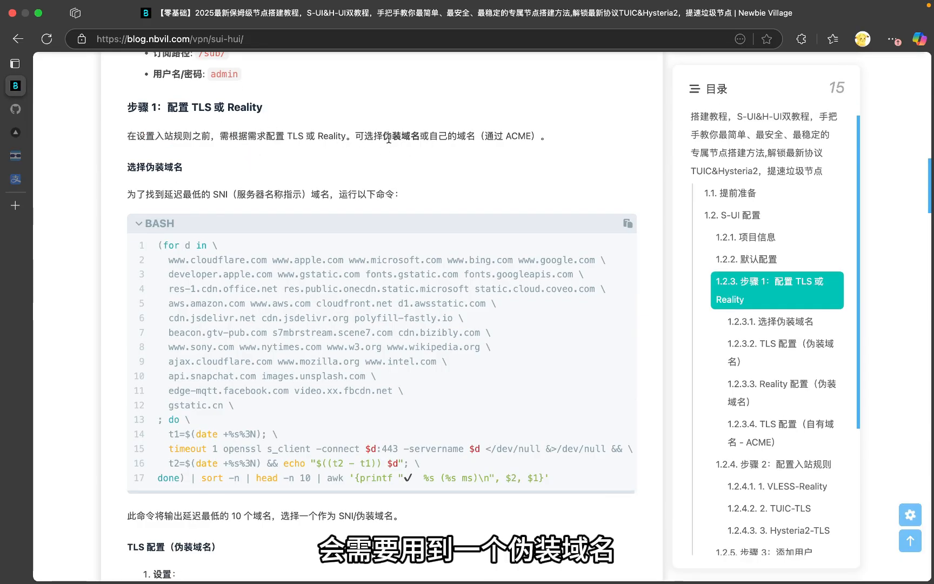
{"action": "left_click_drag", "start_coordinate": [384, 137], "coordinate": [475, 136]}
{"action": "left_click", "coordinate": [402, 142]}
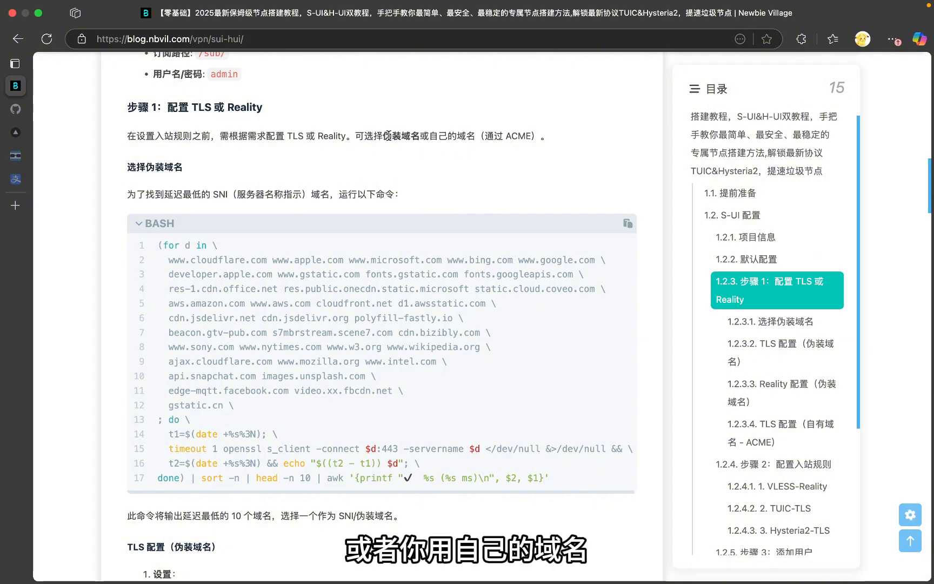
{"action": "left_click_drag", "start_coordinate": [387, 135], "coordinate": [475, 136]}
{"action": "left_click", "coordinate": [422, 167]}
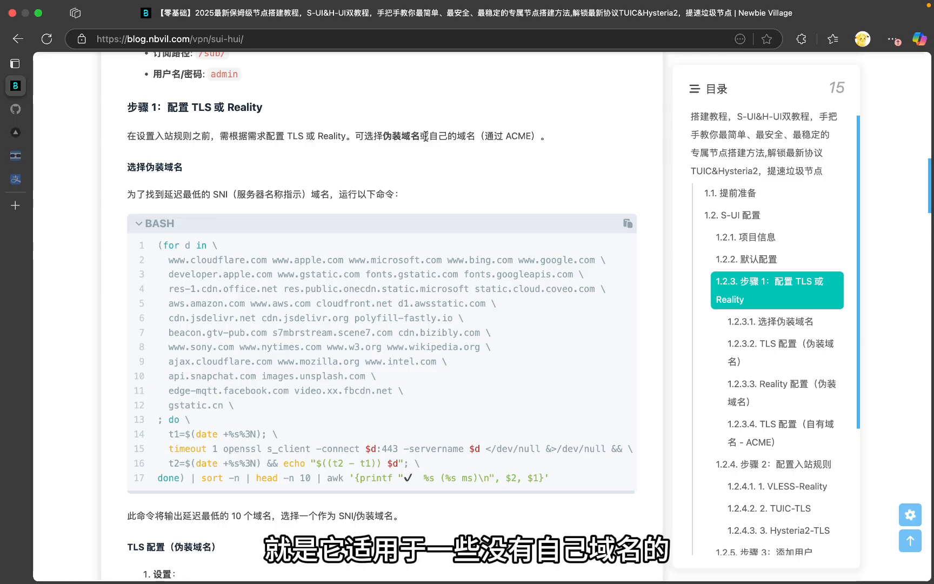
{"action": "scroll", "coordinate": [439, 256], "scroll_direction": "down", "scroll_amount": 2}
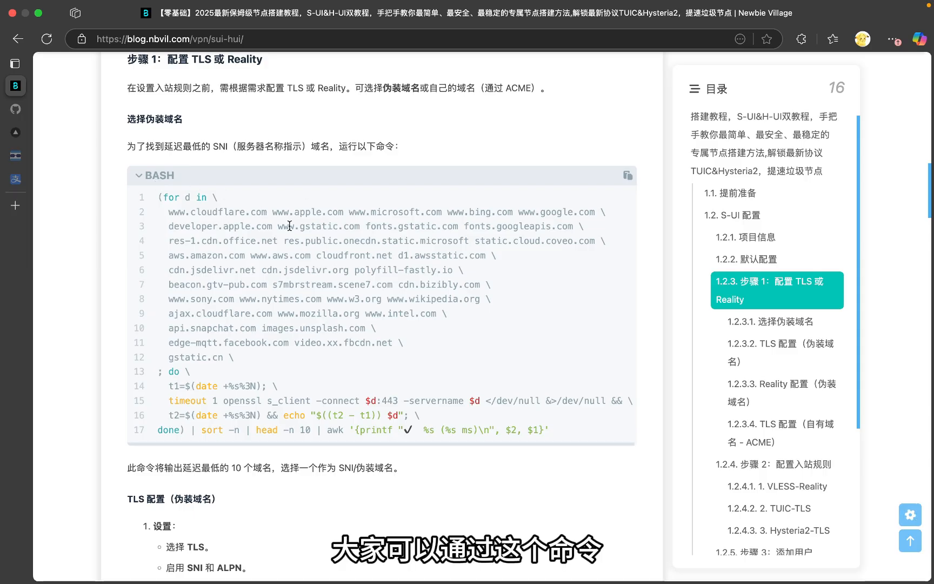
{"action": "scroll", "coordinate": [508, 267], "scroll_direction": "down", "scroll_amount": 1}
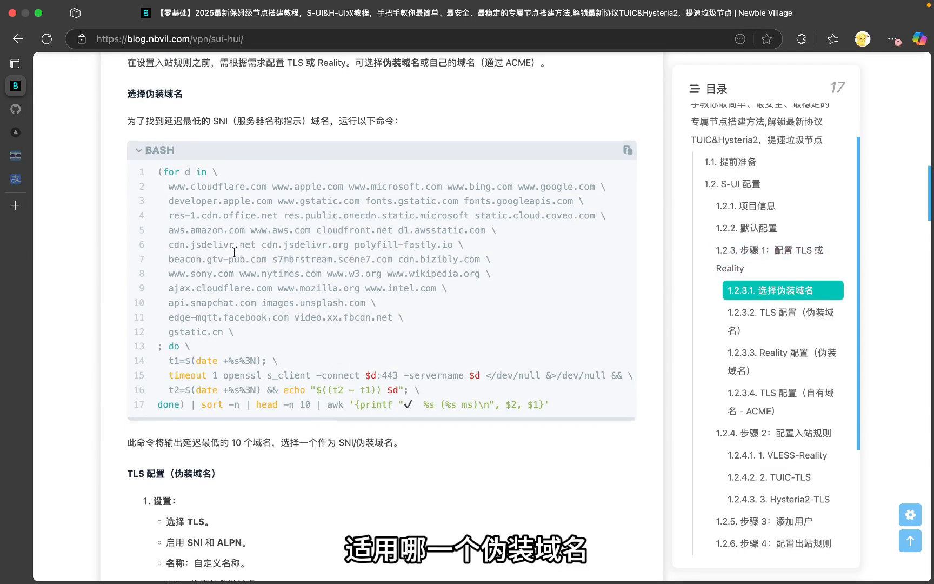
- Copy the article's SNI domain latency test command and run it in the Termius server session
{"action": "left_click", "coordinate": [627, 151]}
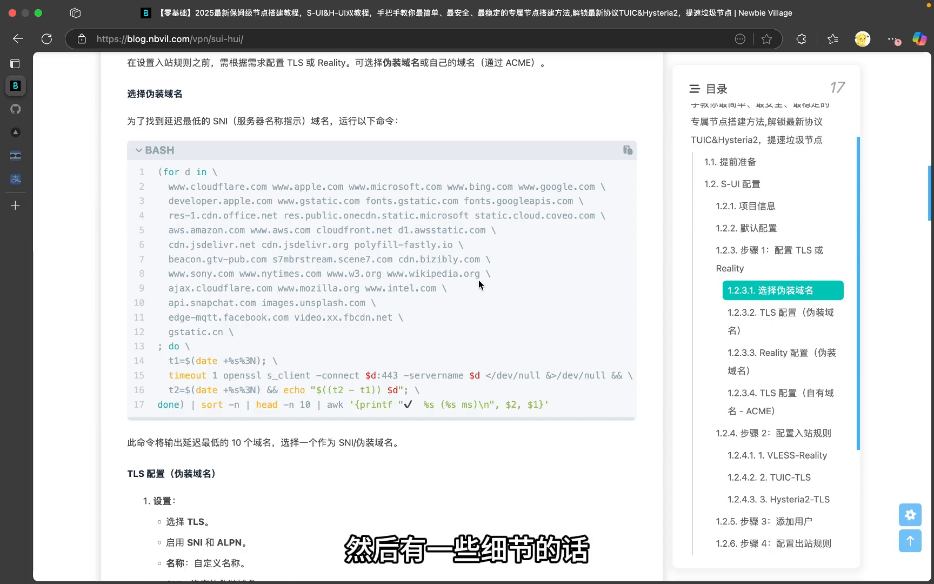
{"action": "scroll", "coordinate": [479, 280], "scroll_direction": "down", "scroll_amount": 1}
{"action": "scroll", "coordinate": [479, 280], "scroll_direction": "up", "scroll_amount": 1}
{"action": "scroll", "coordinate": [479, 280], "scroll_direction": "up", "scroll_amount": 1}
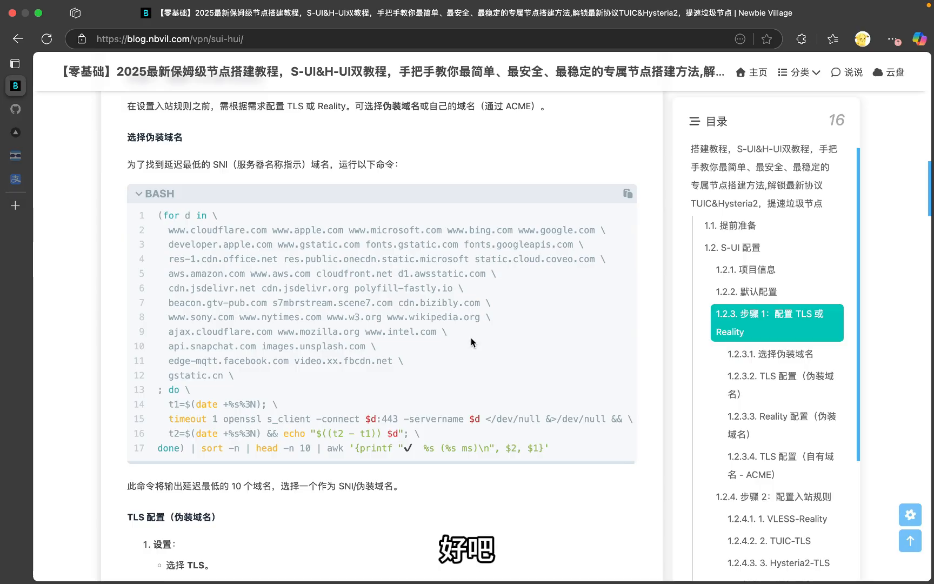
{"action": "scroll", "coordinate": [474, 339], "scroll_direction": "down", "scroll_amount": 1}
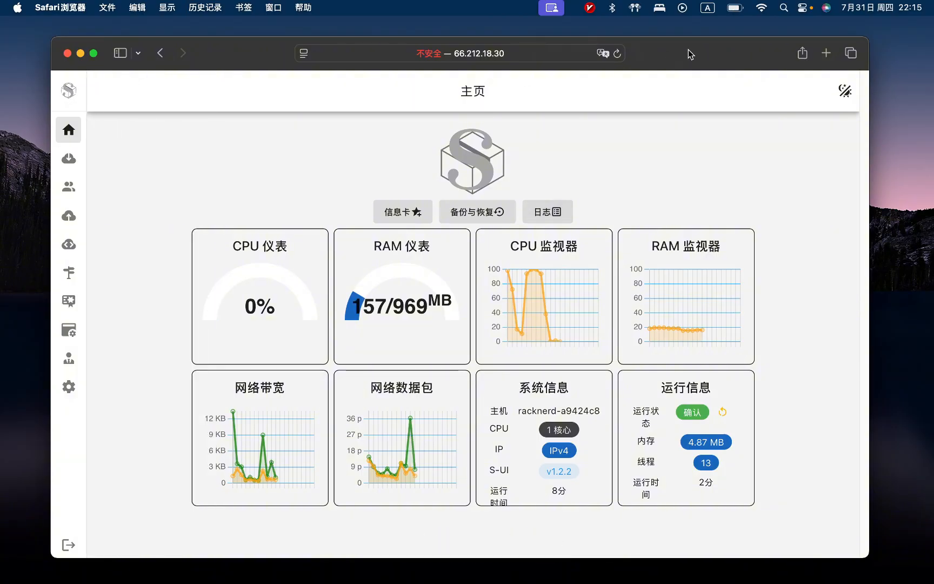
{"action": "left_click_drag", "start_coordinate": [688, 54], "coordinate": [700, 193]}
{"action": "left_click", "coordinate": [490, 106]}
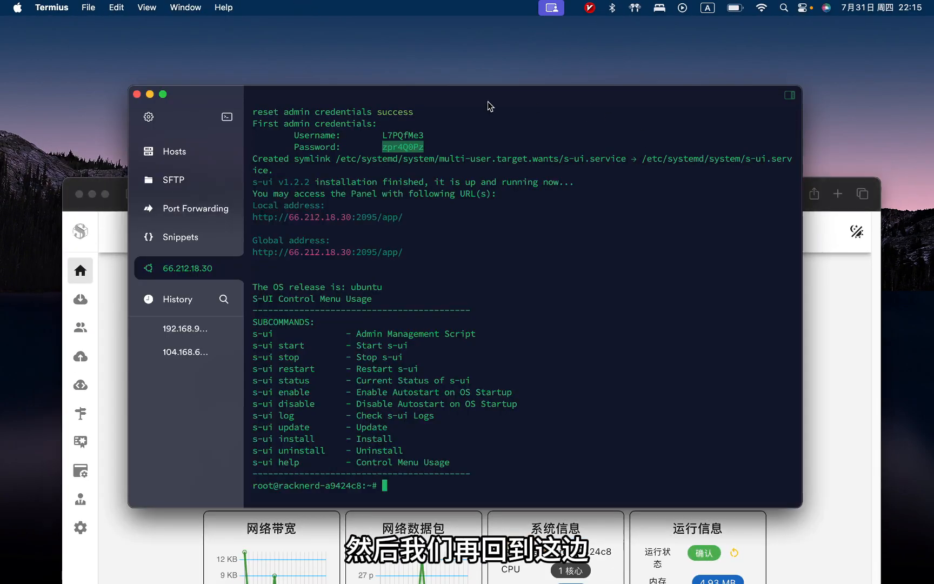
{"action": "left_click_drag", "start_coordinate": [515, 100], "coordinate": [544, 55]}
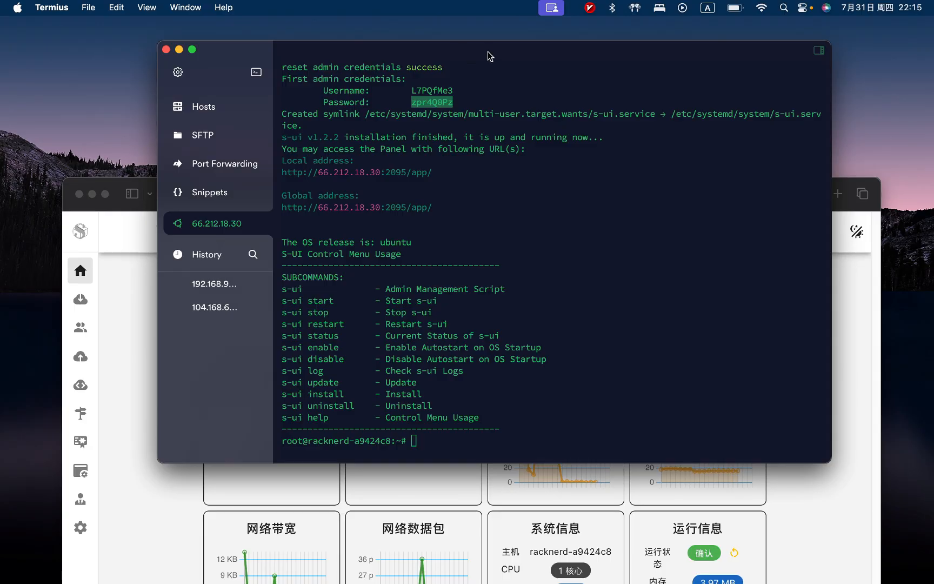
{"action": "left_click_drag", "start_coordinate": [491, 57], "coordinate": [468, 57]}
{"action": "left_click", "coordinate": [550, 292]}
{"action": "key", "text": "super+v"}
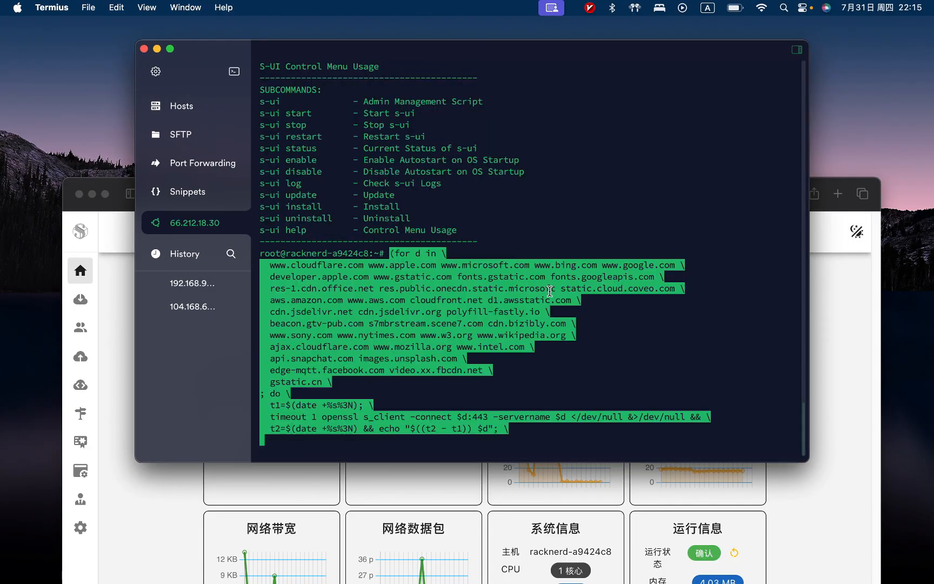
{"action": "key", "text": "Return"}
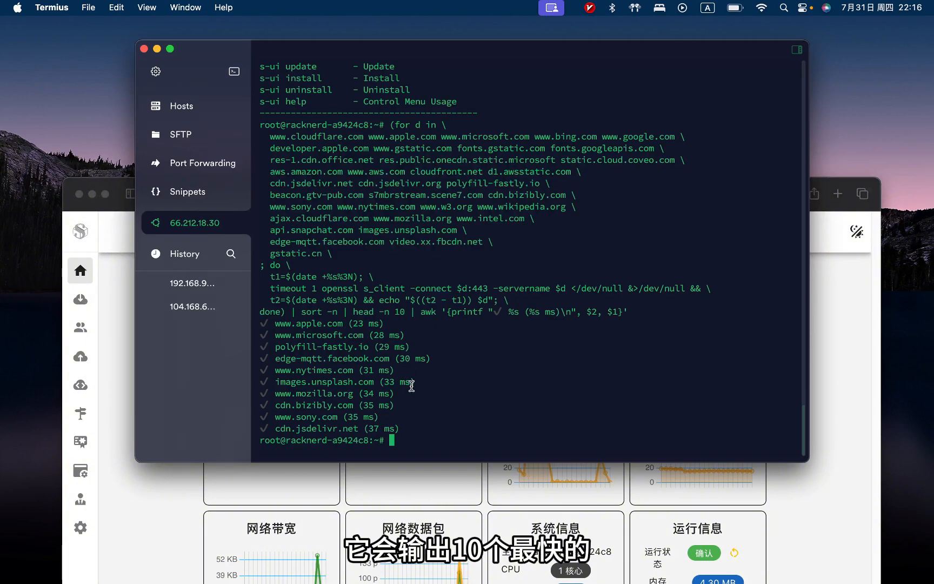
- Compare the ten fastest domains in the latency test output and copy cdn.jsdelivr.net as the camouflage domain
{"action": "left_click_drag", "start_coordinate": [274, 323], "coordinate": [403, 426]}
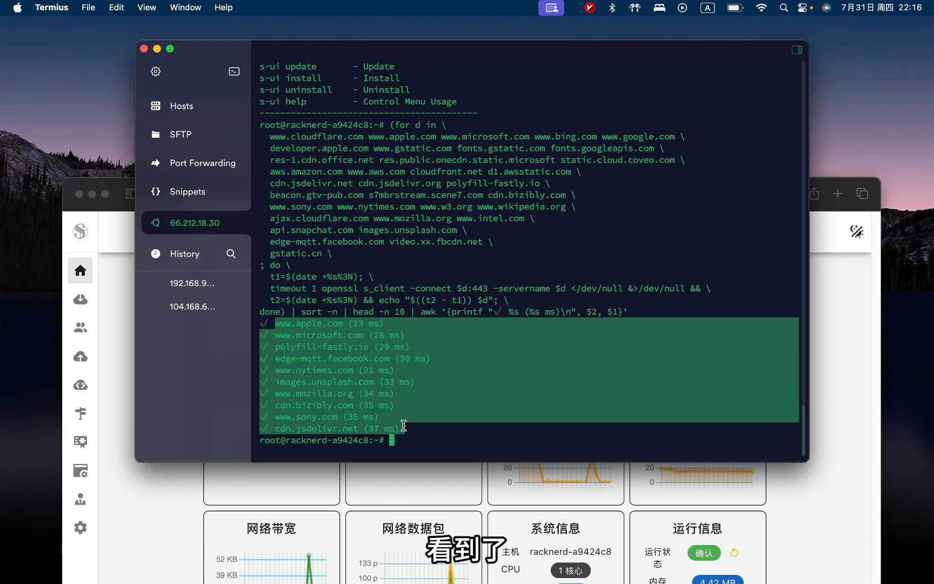
{"action": "left_click", "coordinate": [385, 348]}
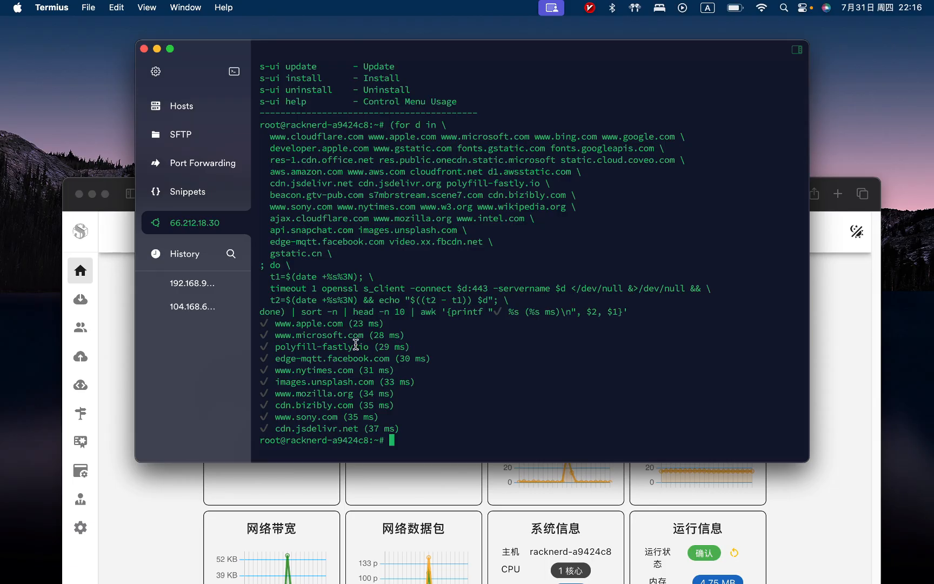
{"action": "left_click_drag", "start_coordinate": [275, 335], "coordinate": [365, 335]}
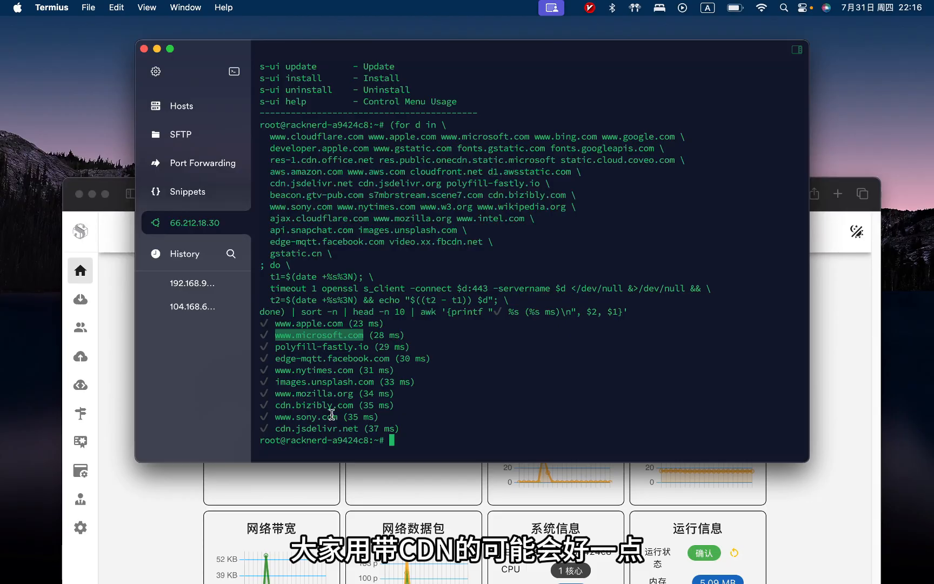
{"action": "left_click_drag", "start_coordinate": [277, 429], "coordinate": [357, 429]}
{"action": "key", "text": "super+c"}
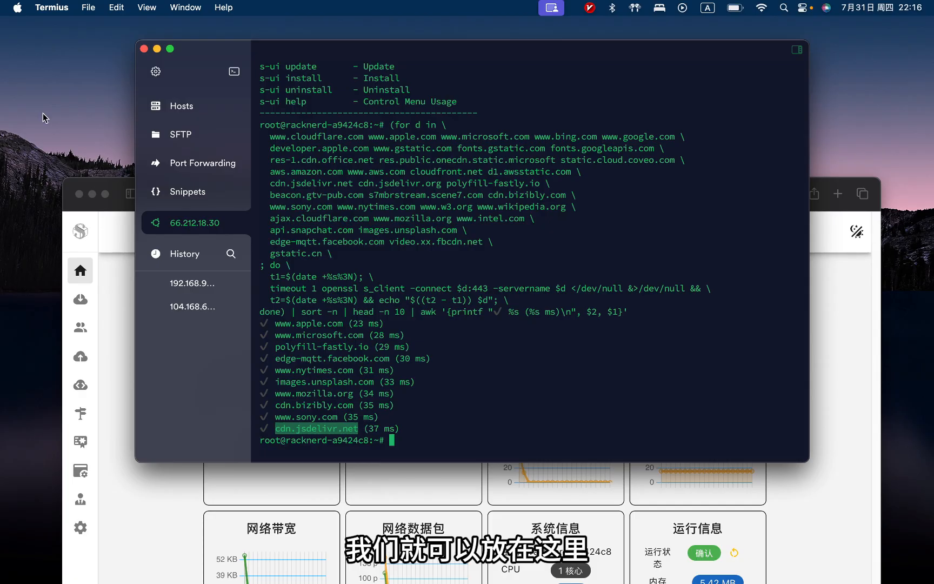
- Switch to the tutorial article and read its TLS and Reality configuration instructions for a camouflage domain
{"action": "key", "text": "ctrl+Left"}
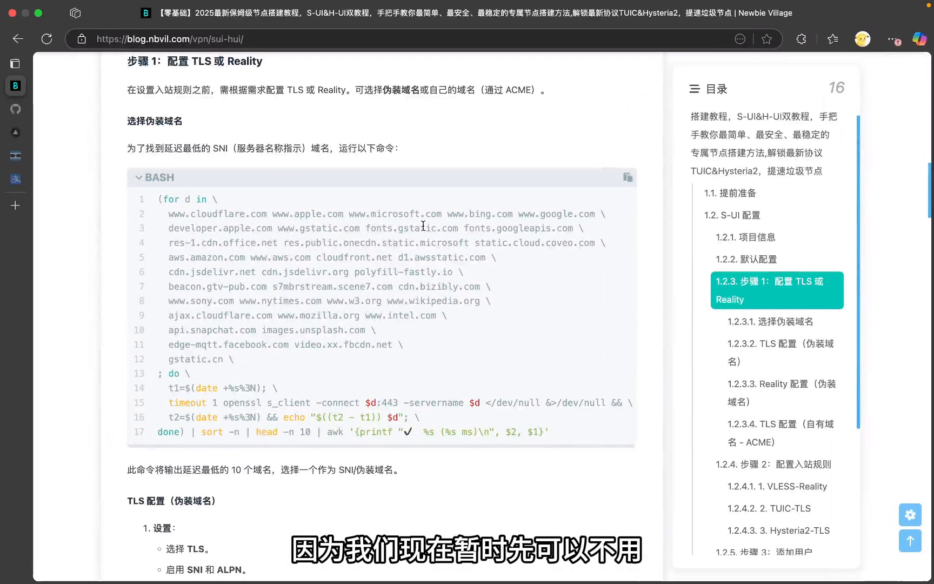
{"action": "scroll", "coordinate": [413, 348], "scroll_direction": "down", "scroll_amount": 10}
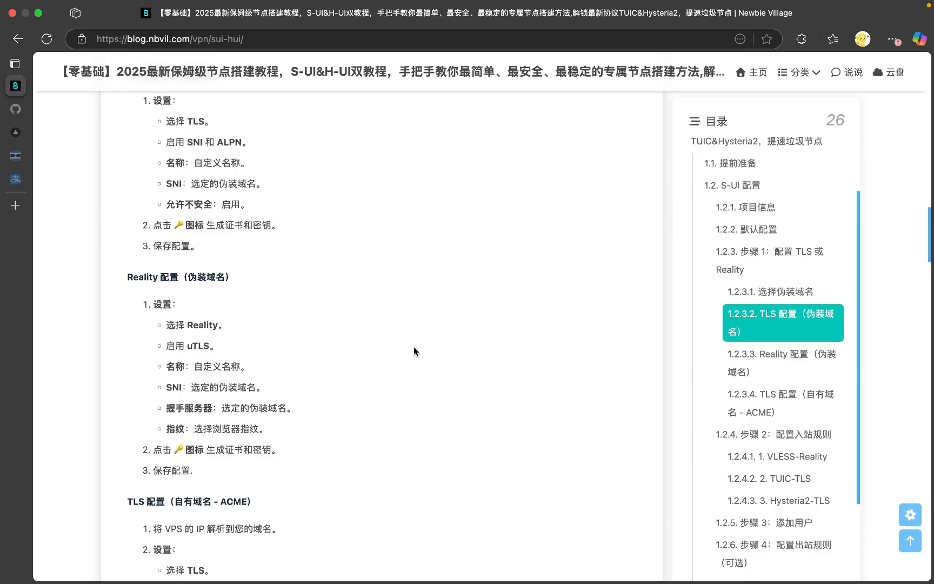
{"action": "key", "text": "ctrl+Right"}
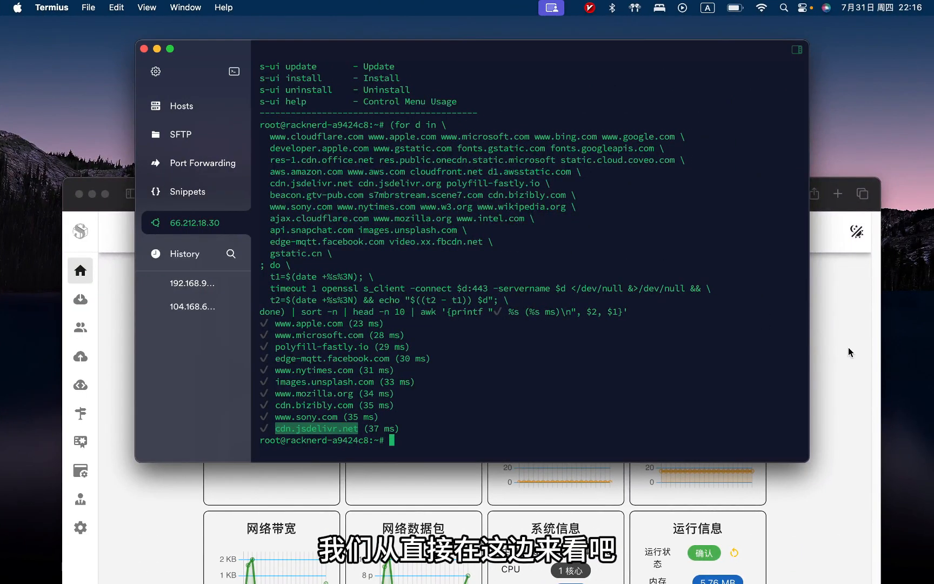
- Switch to the S-UI panel in Safari, go to the TLS settings page and start adding a TLS entry
{"action": "left_click", "coordinate": [848, 348]}
{"action": "left_click_drag", "start_coordinate": [675, 193], "coordinate": [660, 67]}
{"action": "mouse_move", "coordinate": [65, 291]}
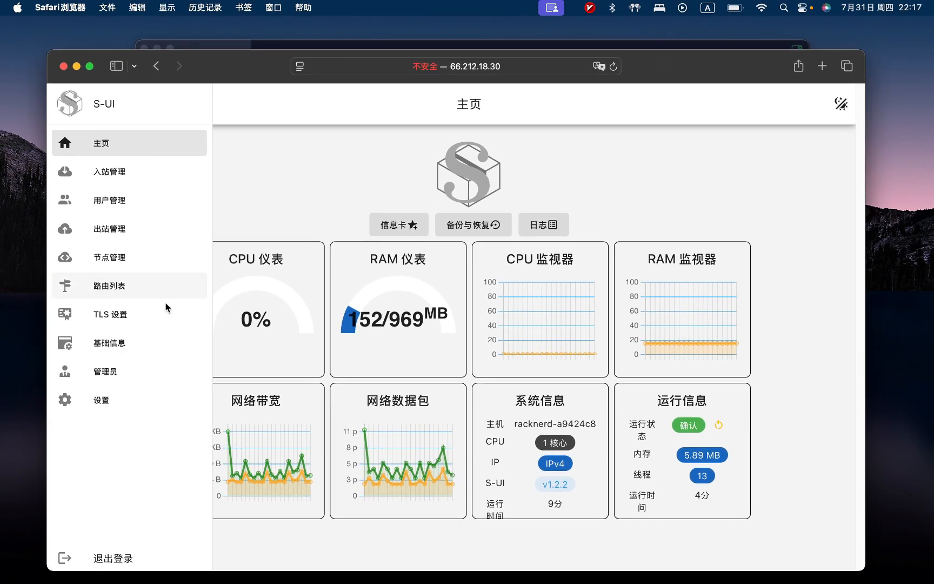
{"action": "left_click", "coordinate": [116, 313]}
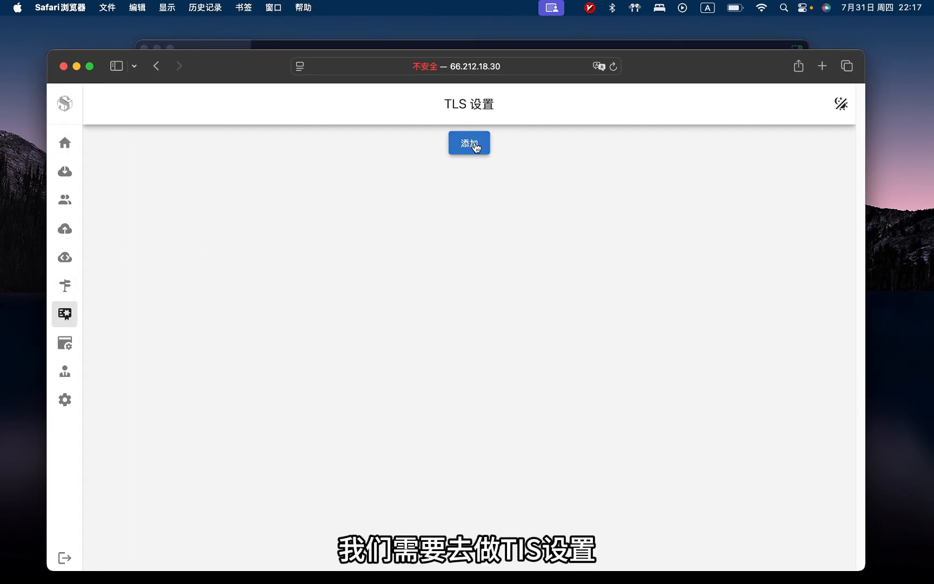
{"action": "left_click", "coordinate": [474, 147]}
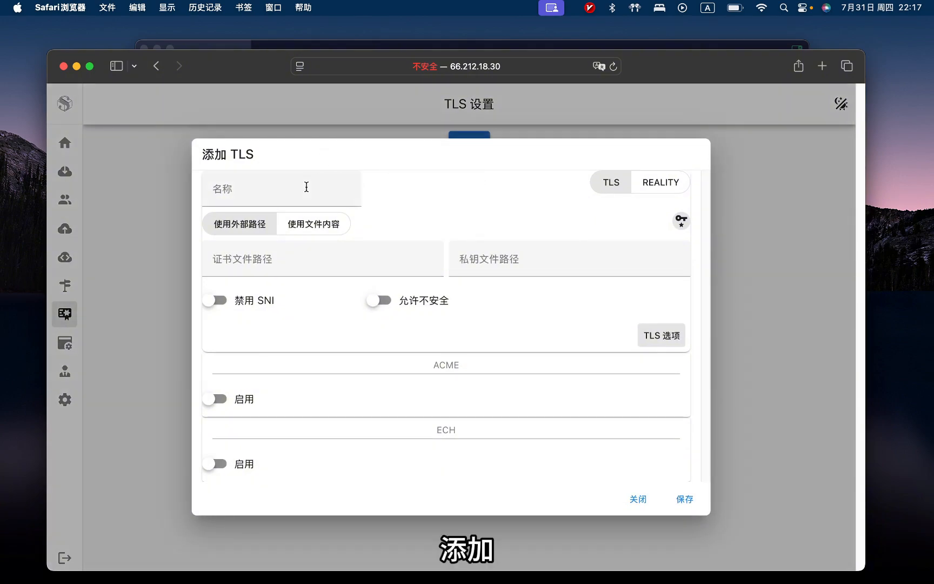
{"action": "left_click", "coordinate": [244, 189]}
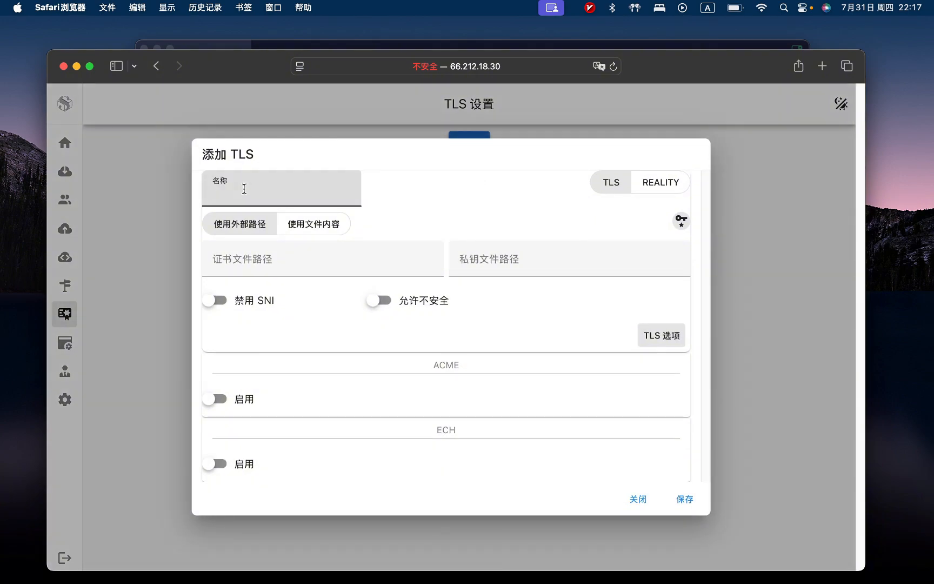
{"action": "left_click", "coordinate": [659, 186]}
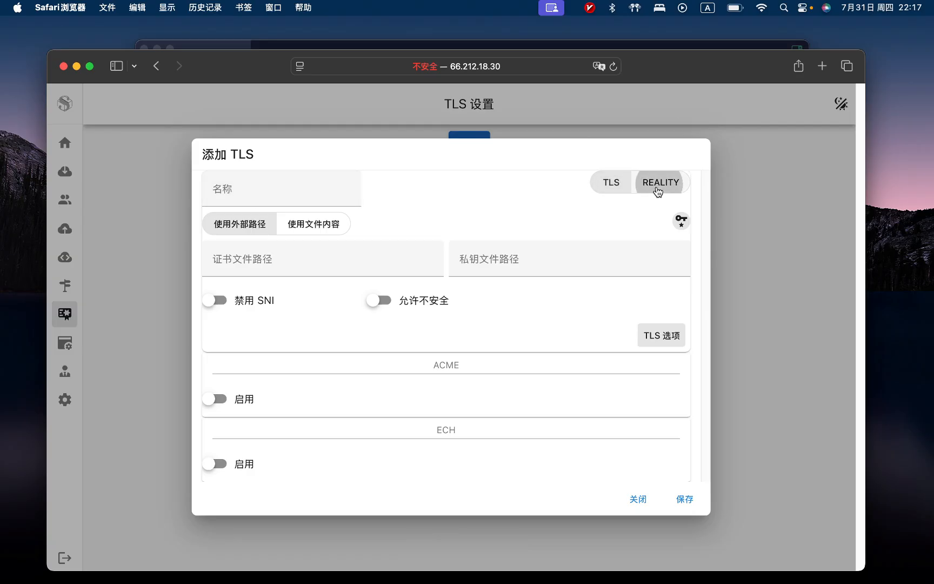
{"action": "left_click", "coordinate": [612, 149]}
{"action": "left_click", "coordinate": [648, 188]}
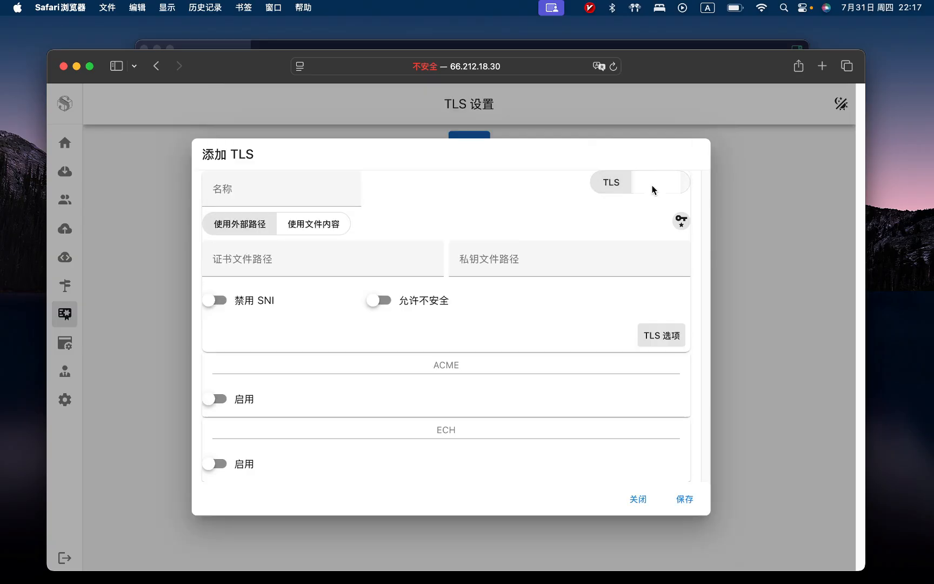
{"action": "left_click", "coordinate": [606, 147]}
- Name the TLS entry tls, enable its SNI and ALPN options, and set the SNI to cdn.jsdelivr.net
{"action": "left_click", "coordinate": [247, 188]}
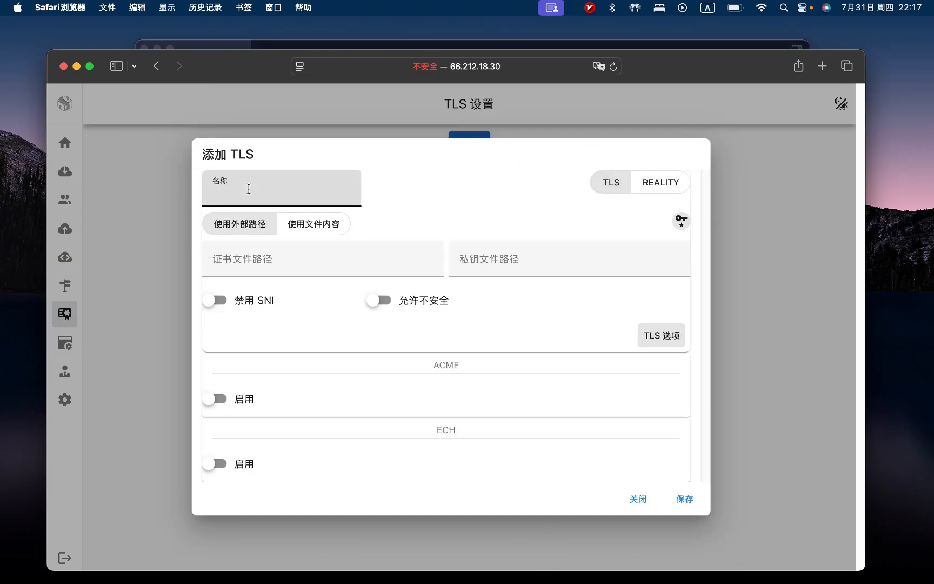
{"action": "type", "text": "tls"}
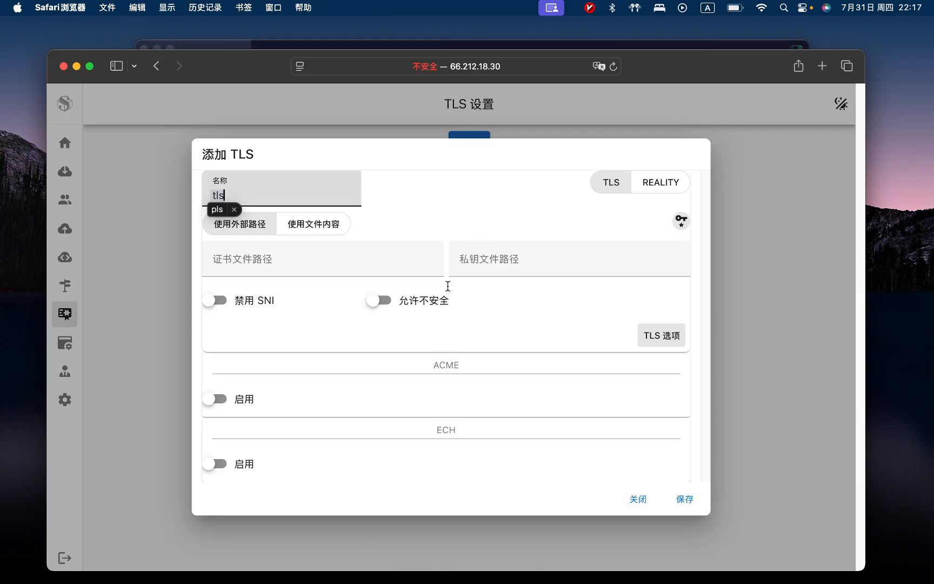
{"action": "left_click", "coordinate": [660, 335]}
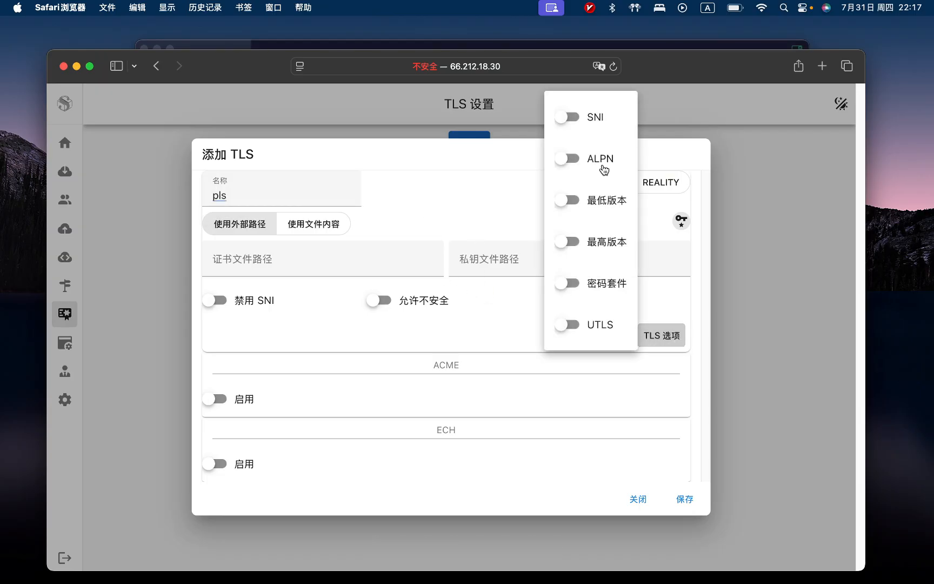
{"action": "left_click", "coordinate": [568, 117]}
{"action": "left_click", "coordinate": [604, 170]}
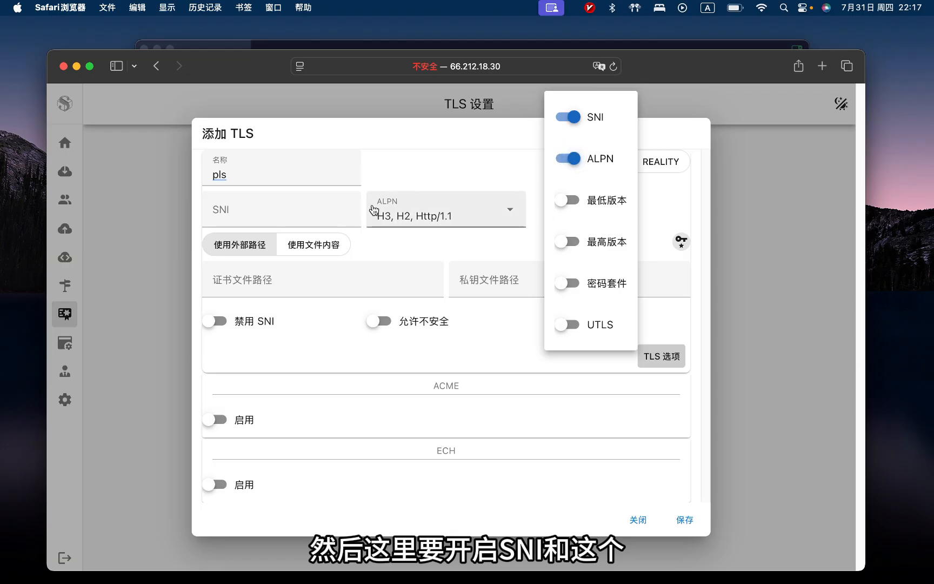
{"action": "left_click", "coordinate": [231, 211]}
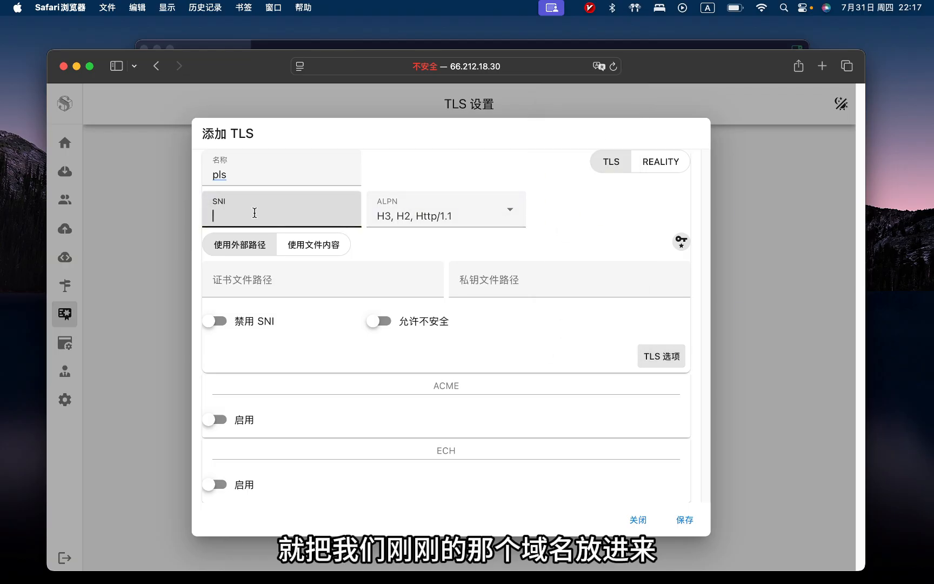
{"action": "key", "text": "super+v"}
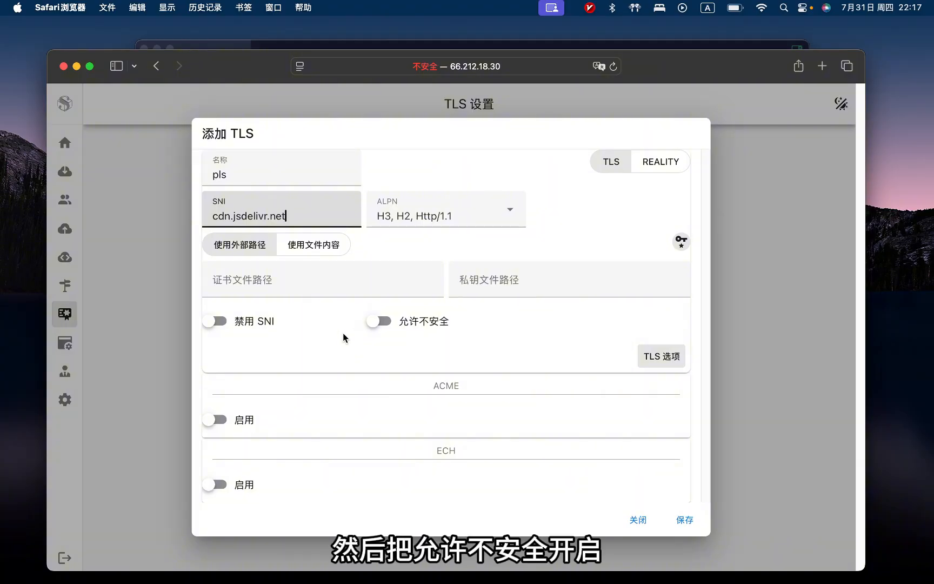
- Turn on 允许不安全 for the TLS entry, generate its certificate and private key, and save it
{"action": "left_click", "coordinate": [383, 324]}
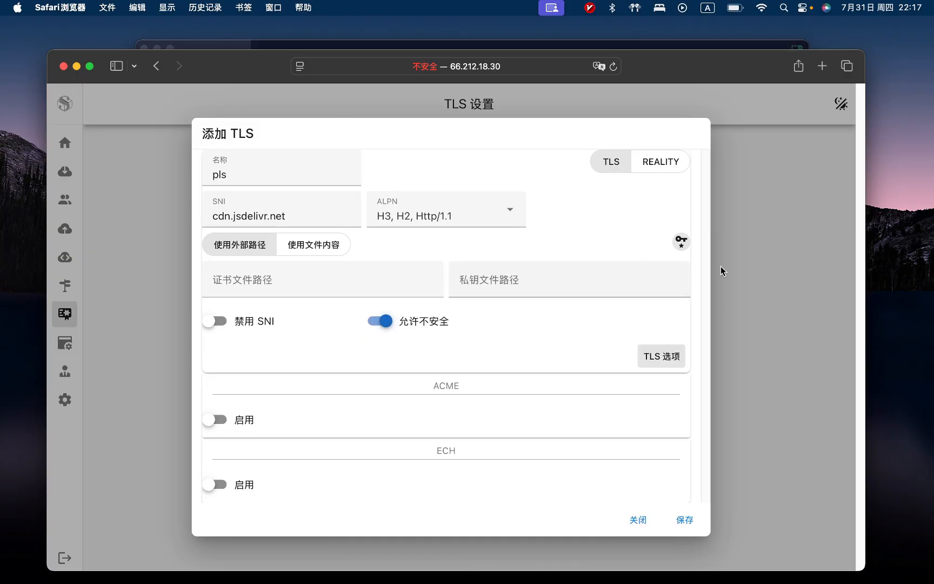
{"action": "left_click", "coordinate": [681, 241]}
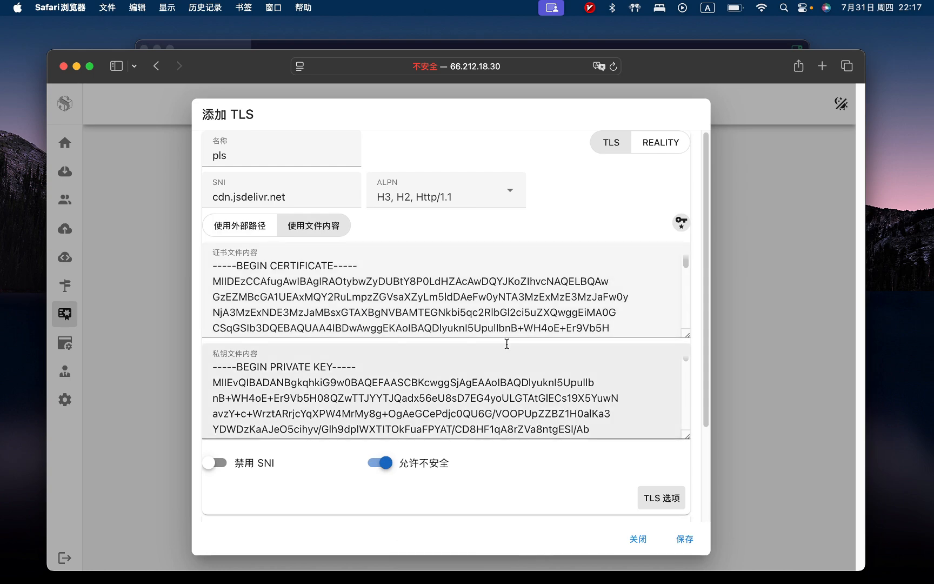
{"action": "scroll", "coordinate": [510, 415], "scroll_direction": "down", "scroll_amount": 5}
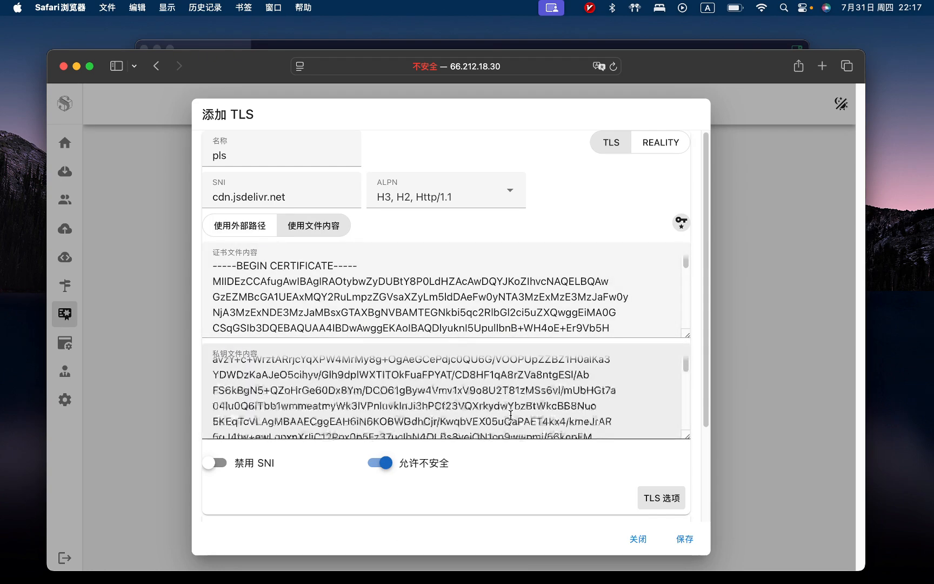
{"action": "left_click", "coordinate": [686, 544]}
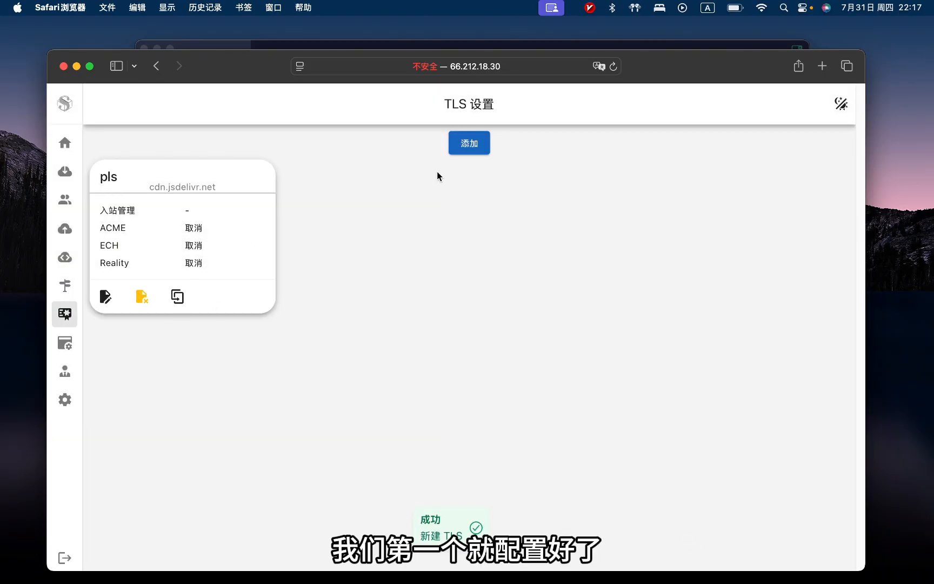
- Add a REALITY-type entry named reality with both the SNI and the handshake server set to cdn.jsdelivr.net
{"action": "left_click", "coordinate": [469, 143]}
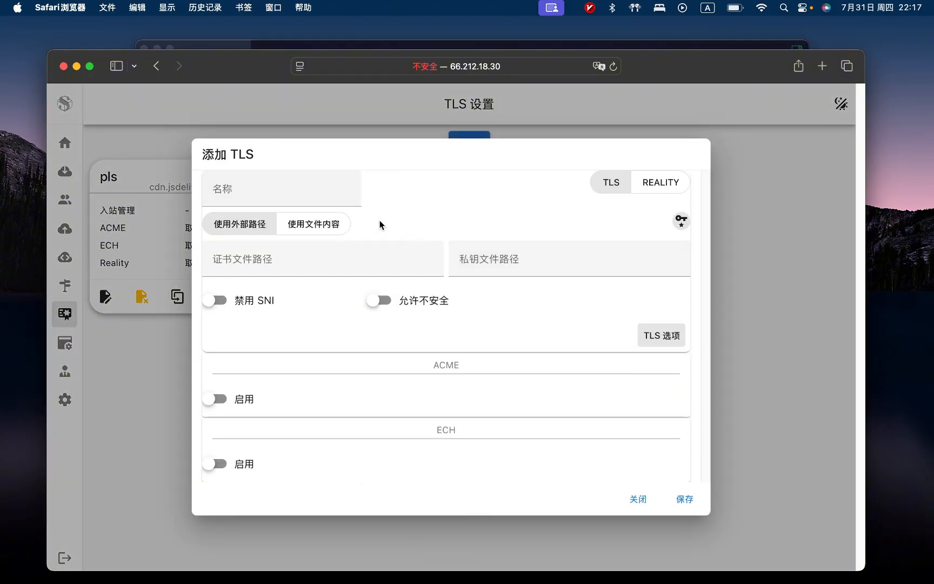
{"action": "left_click", "coordinate": [654, 183]}
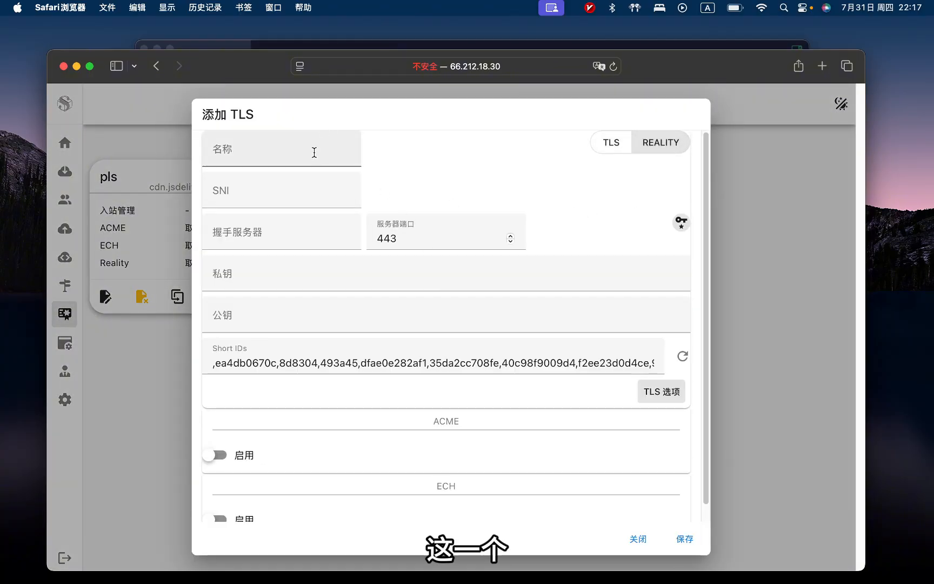
{"action": "left_click", "coordinate": [256, 146]}
{"action": "type", "text": "reality"}
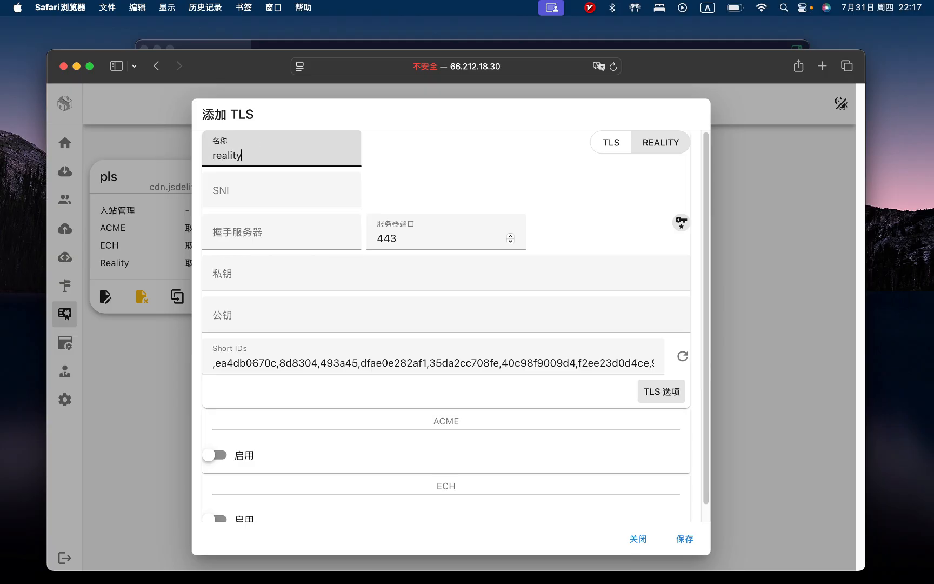
{"action": "left_click", "coordinate": [274, 197]}
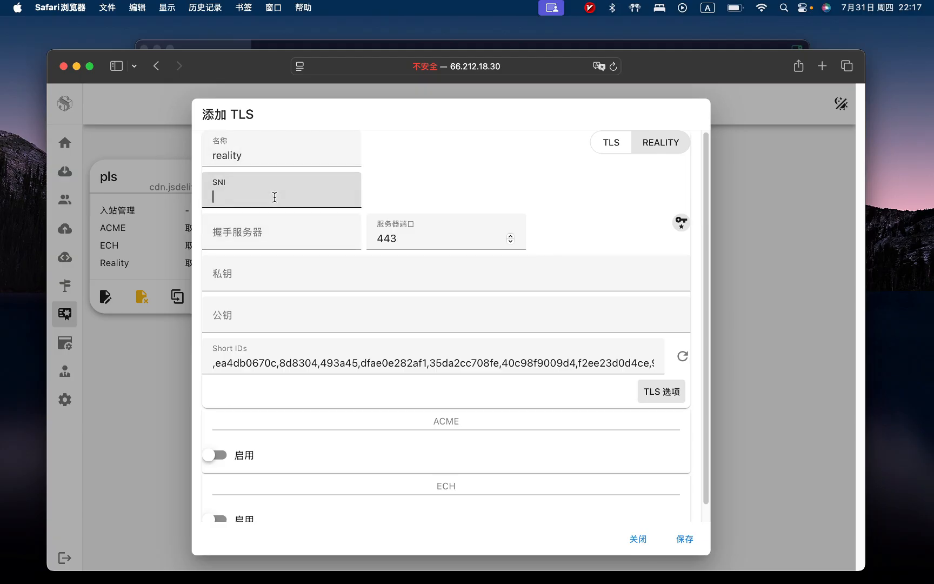
{"action": "type", "text": "cdn.jsdelivr.net"}
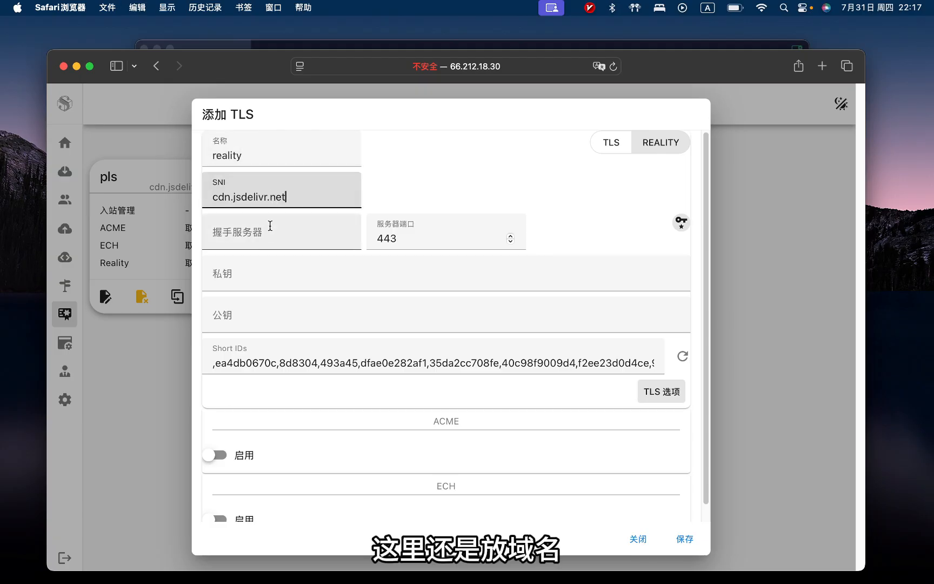
{"action": "left_click", "coordinate": [269, 229]}
{"action": "type", "text": "cdn.jsdelivr.net"}
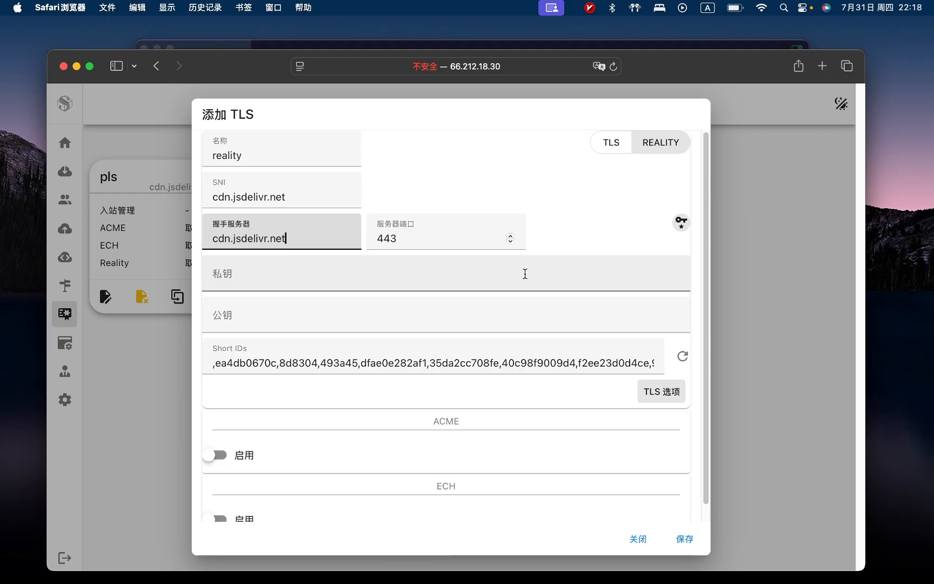
- Enable UTLS with the Firefox fingerprint for the reality entry, generate its key pair and save it
{"action": "left_click", "coordinate": [670, 391]}
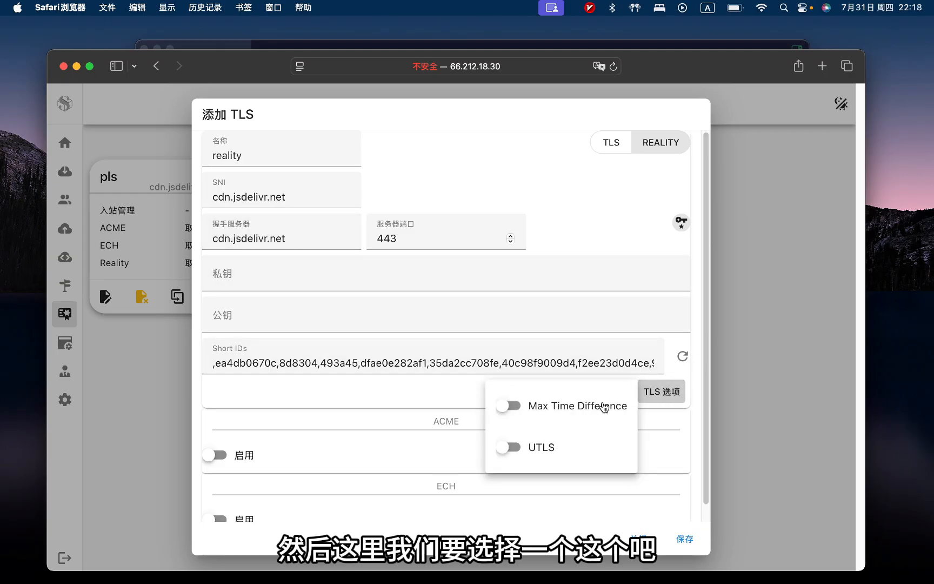
{"action": "left_click", "coordinate": [508, 447]}
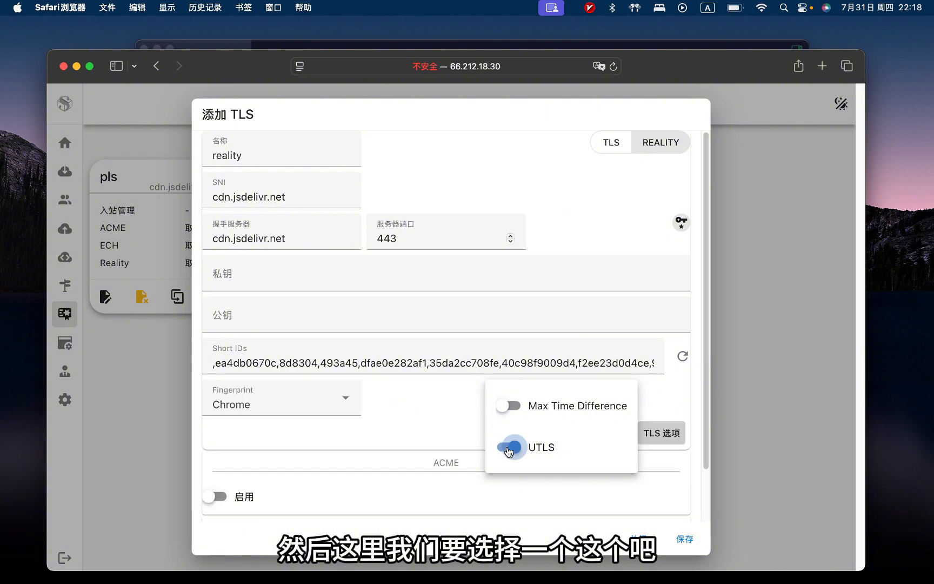
{"action": "left_click", "coordinate": [304, 403]}
{"action": "left_click", "coordinate": [242, 232]}
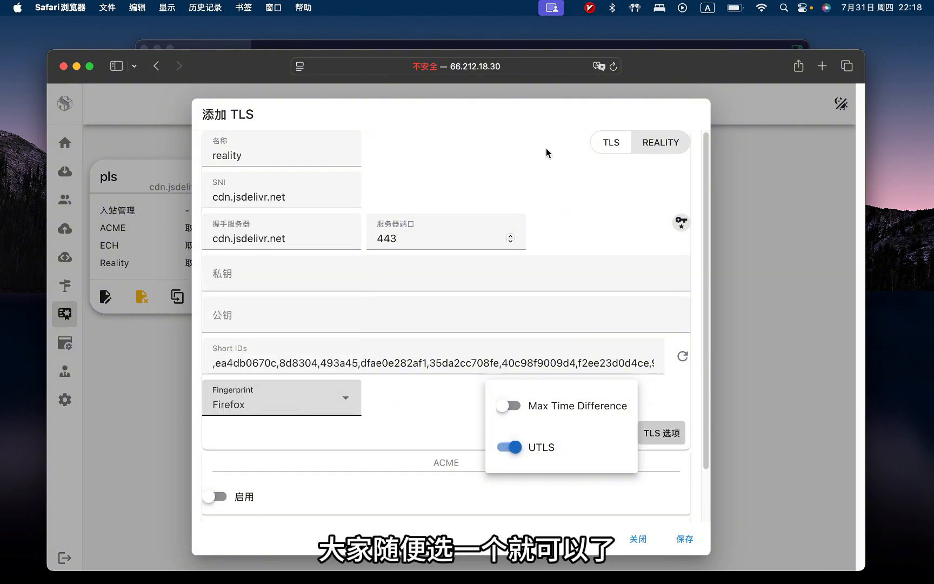
{"action": "left_click", "coordinate": [564, 175]}
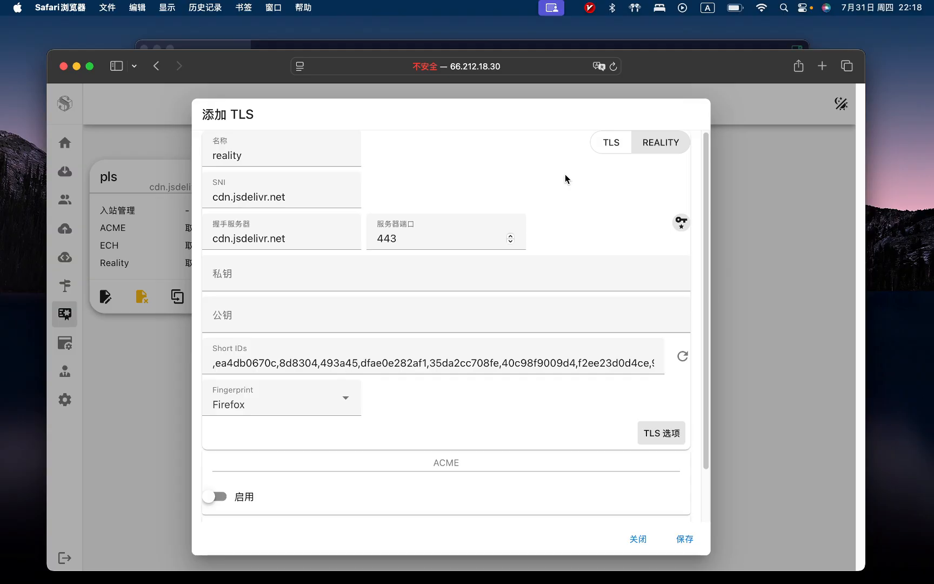
{"action": "left_click", "coordinate": [681, 223]}
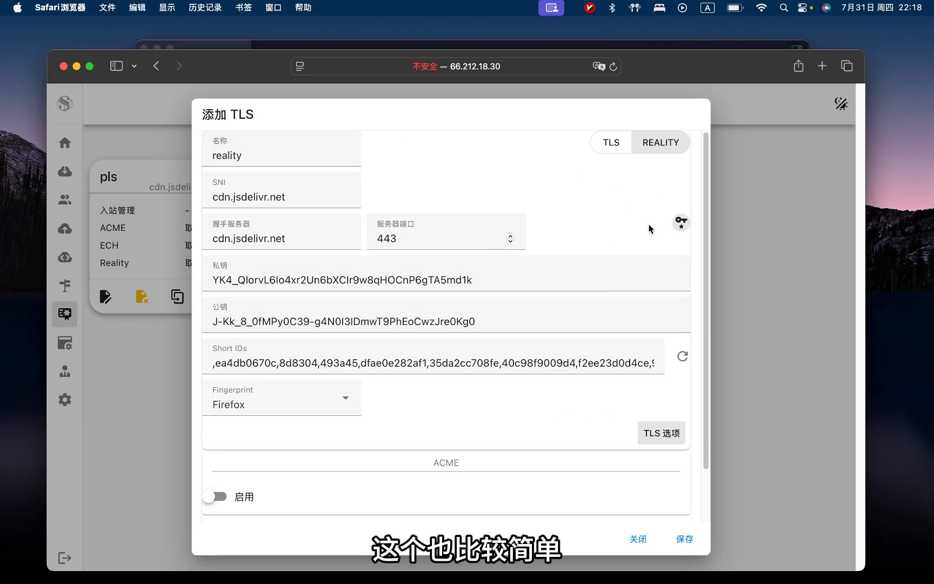
{"action": "left_click", "coordinate": [685, 541]}
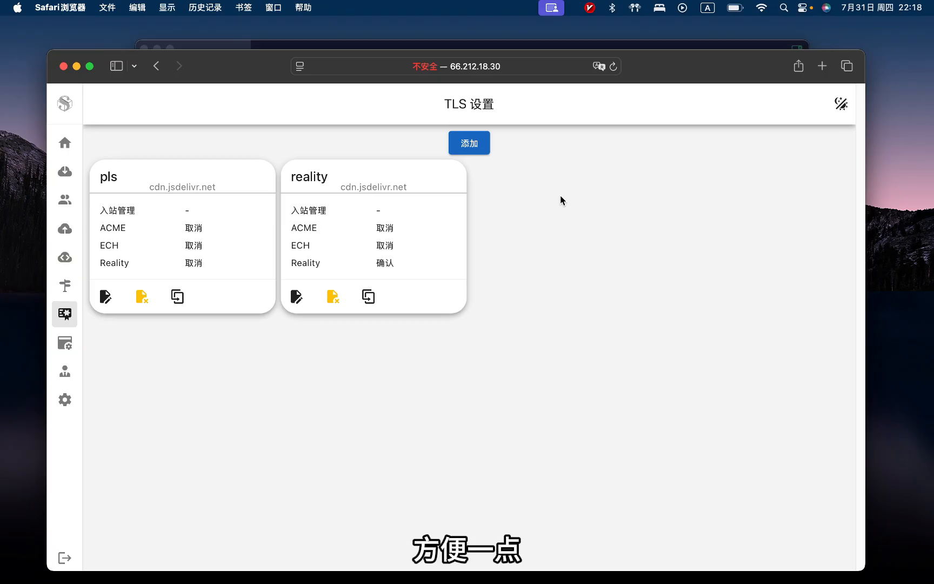
- Switch to the blog tutorial in Edge and review the TLS 配置（自有域名 - ACME） section, including pointing the VPS IP to an own domain
{"action": "key", "text": "ctrl+Left"}
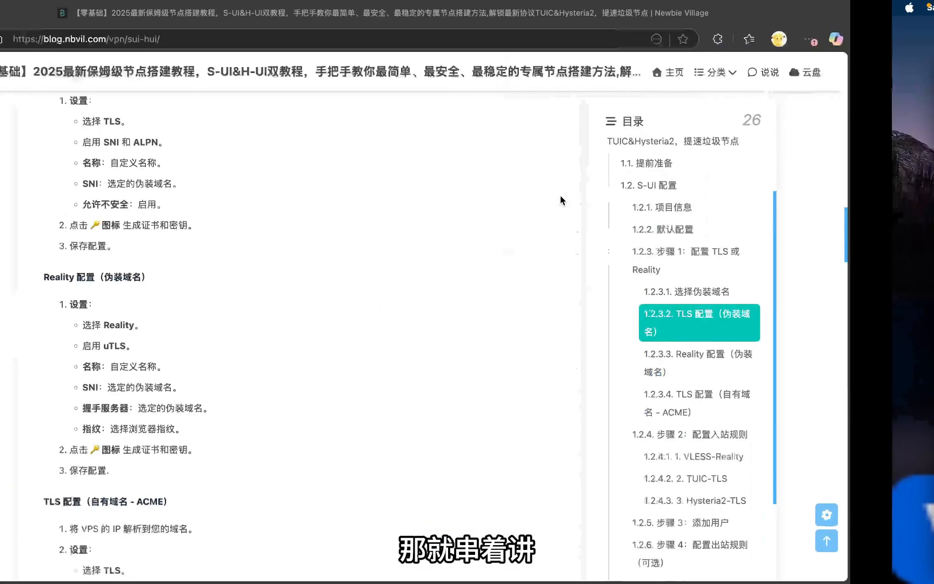
{"action": "scroll", "coordinate": [341, 378], "scroll_direction": "up", "scroll_amount": 3}
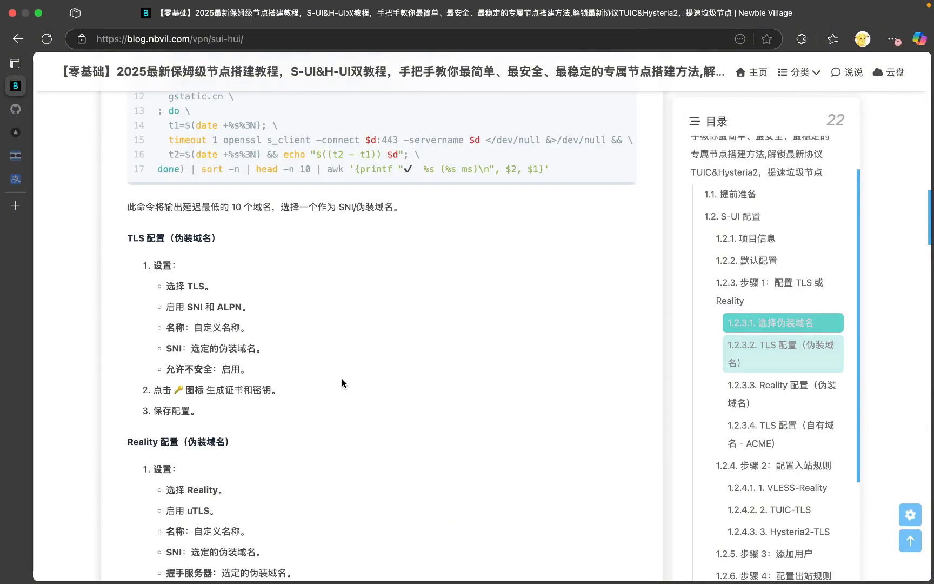
{"action": "scroll", "coordinate": [342, 378], "scroll_direction": "down", "scroll_amount": 4}
{"action": "scroll", "coordinate": [342, 379], "scroll_direction": "down", "scroll_amount": 4}
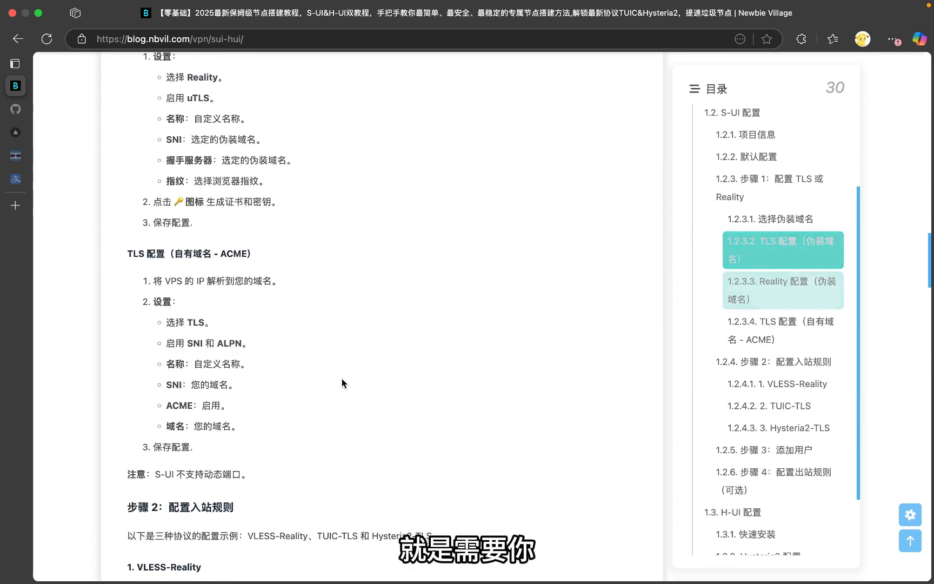
{"action": "left_click_drag", "start_coordinate": [154, 280], "coordinate": [326, 286]}
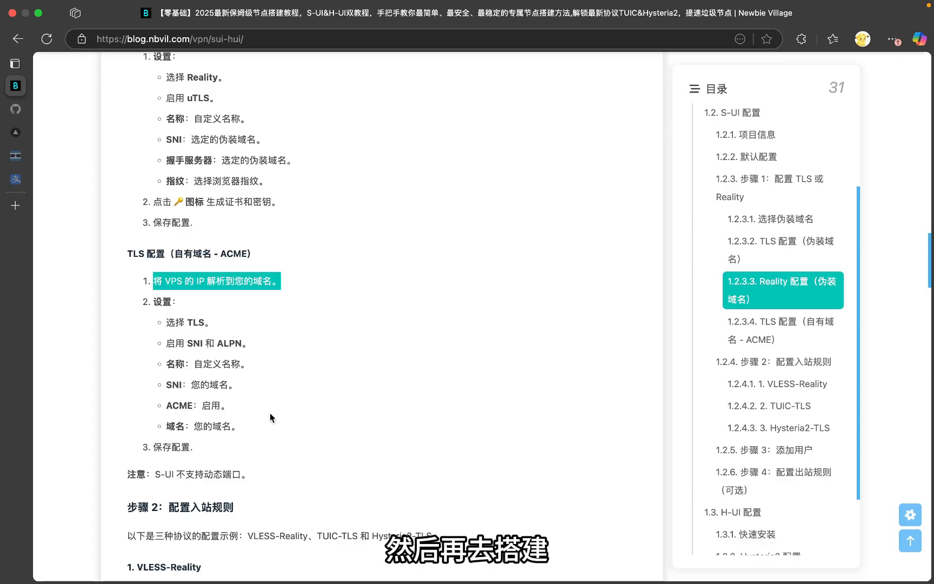
{"action": "left_click", "coordinate": [359, 386]}
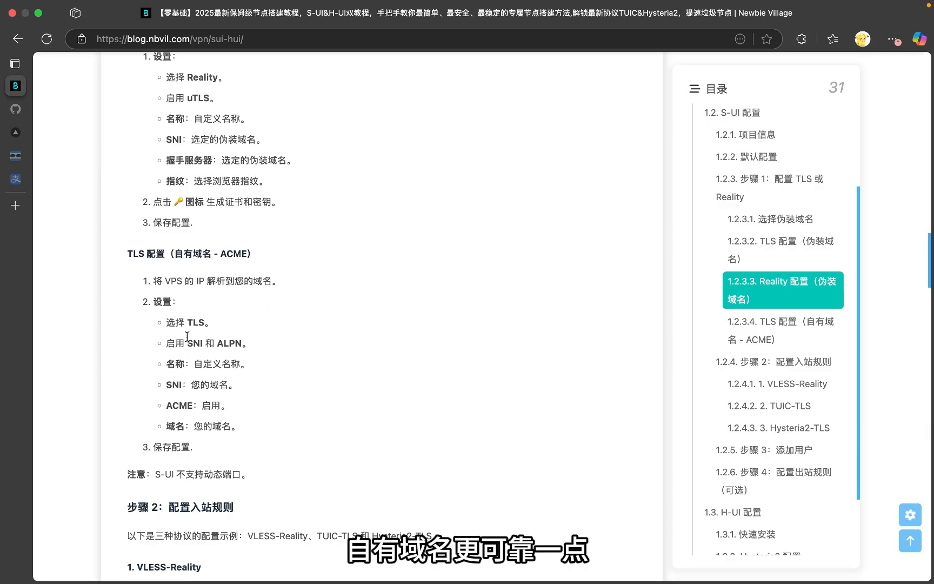
{"action": "key", "text": "ctrl+Right"}
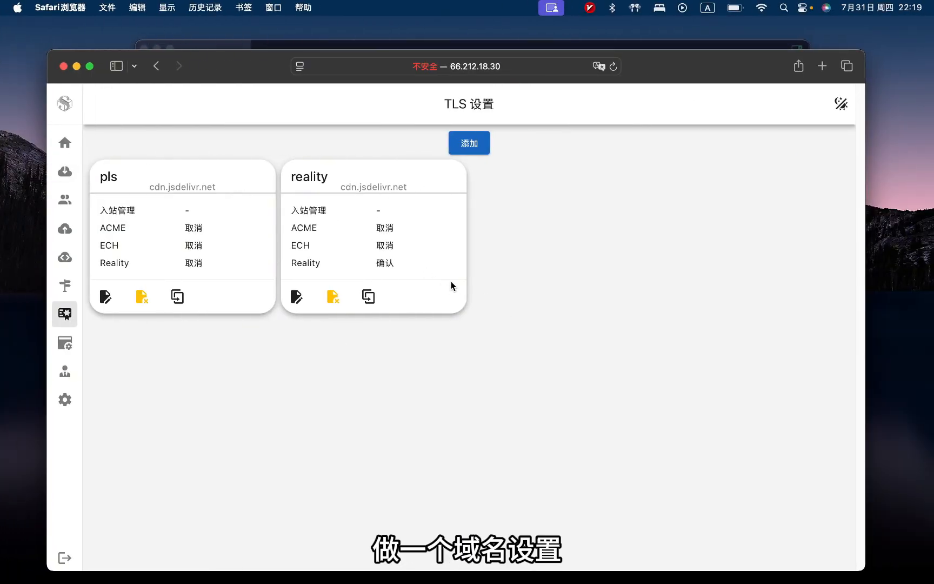
- Open the Cloudflare website in a new Edge tab and go to its account login
{"action": "key", "text": "ctrl+Left"}
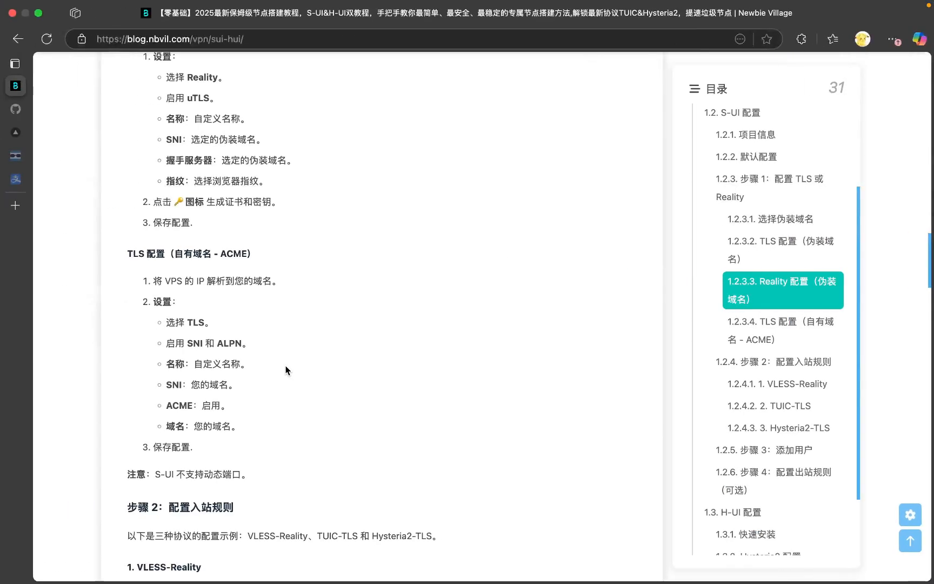
{"action": "left_click", "coordinate": [11, 204]}
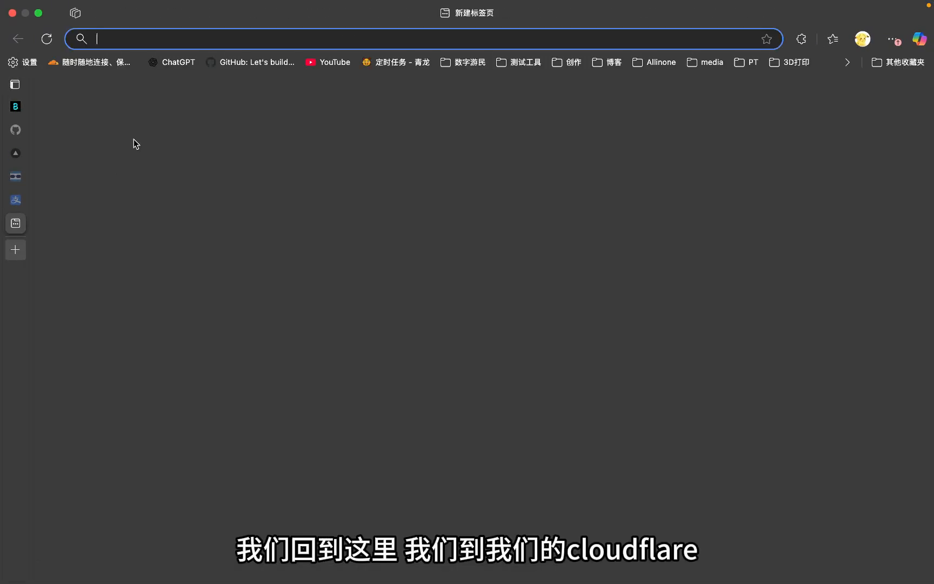
{"action": "left_click", "coordinate": [94, 64]}
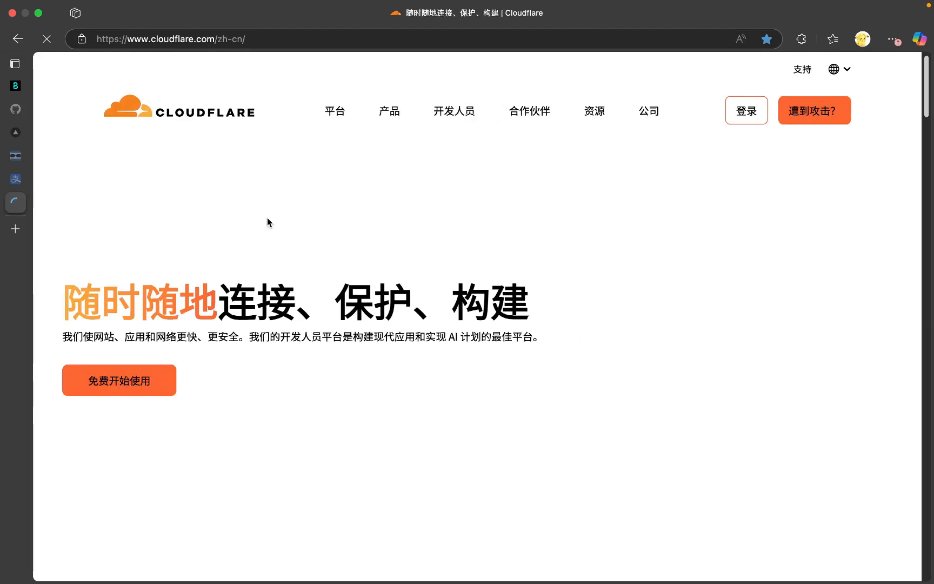
{"action": "left_click", "coordinate": [751, 113]}
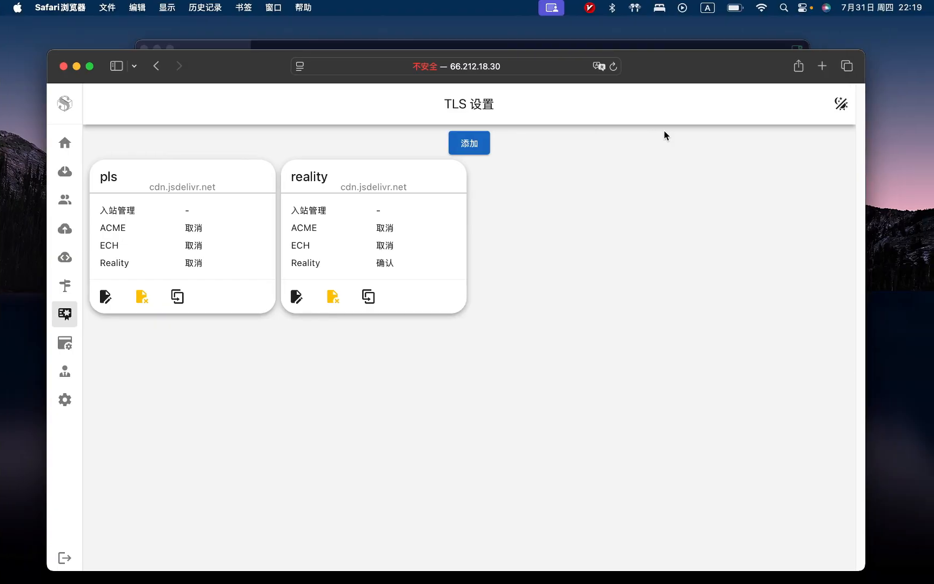
- Switch to the S-UI panel in Safari and select its web address to get the VPS IP
{"action": "key", "text": "ctrl+Left"}
{"action": "left_click", "coordinate": [523, 70]}
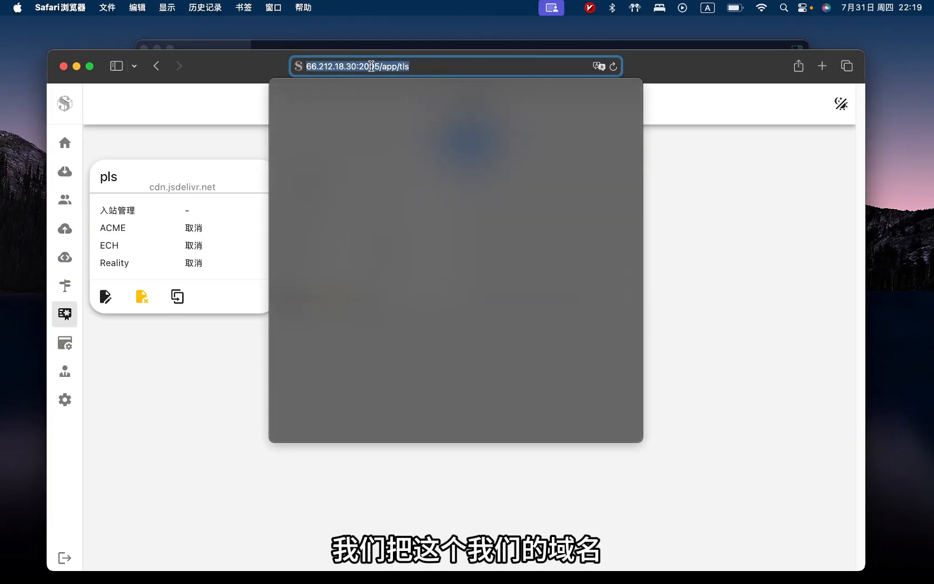
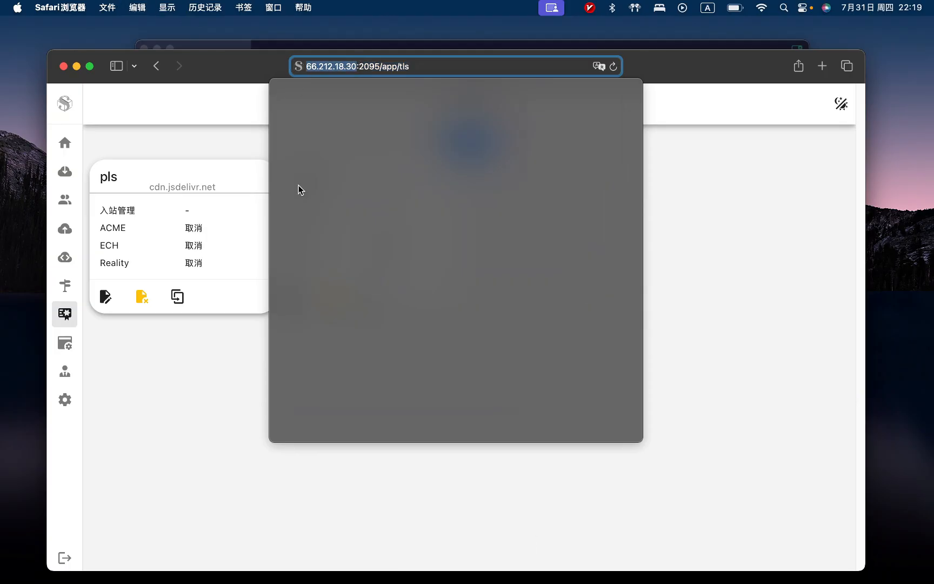
- Switch to the Cloudflare login page in Edge, complete the human verification and log in with the prefilled account details
{"action": "left_click", "coordinate": [193, 357]}
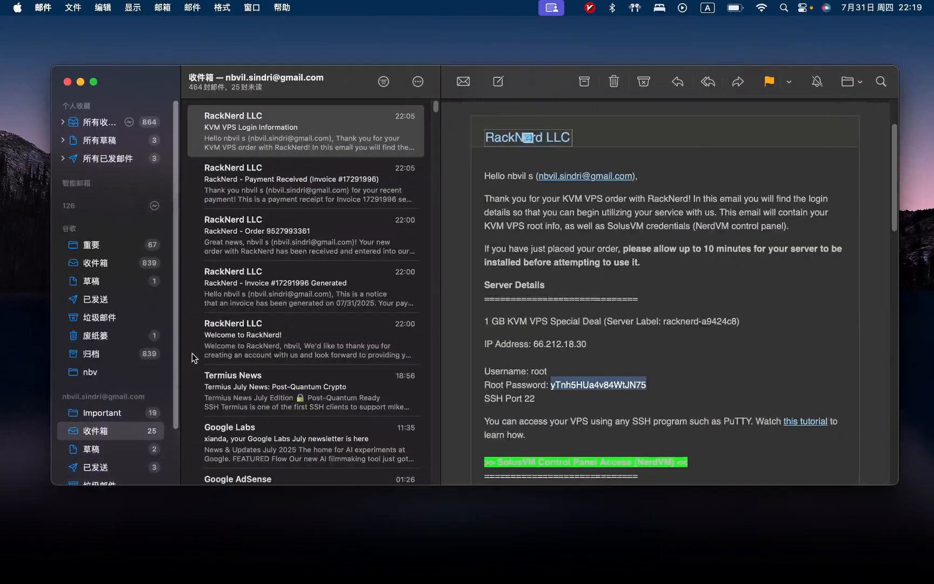
{"action": "key", "text": "ctrl+Right"}
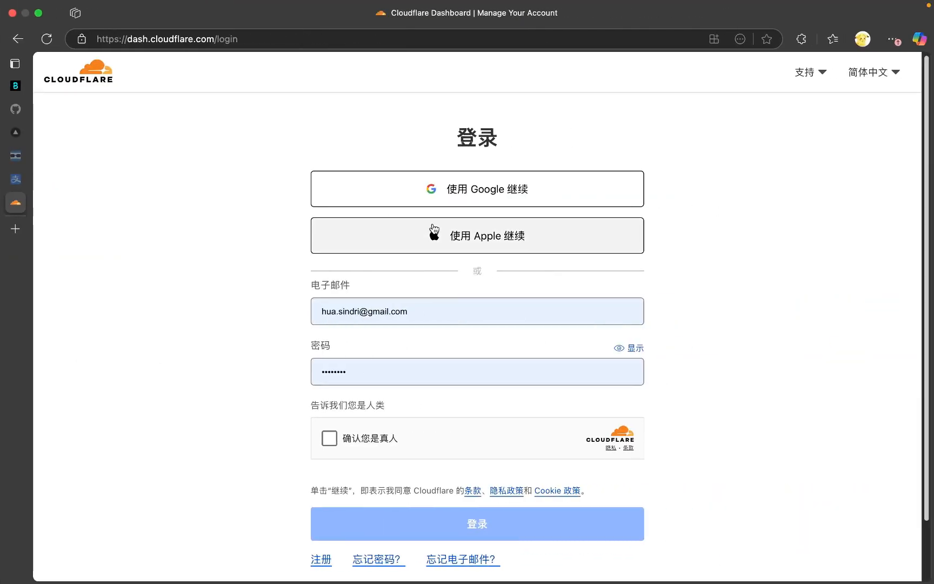
{"action": "left_click", "coordinate": [328, 437]}
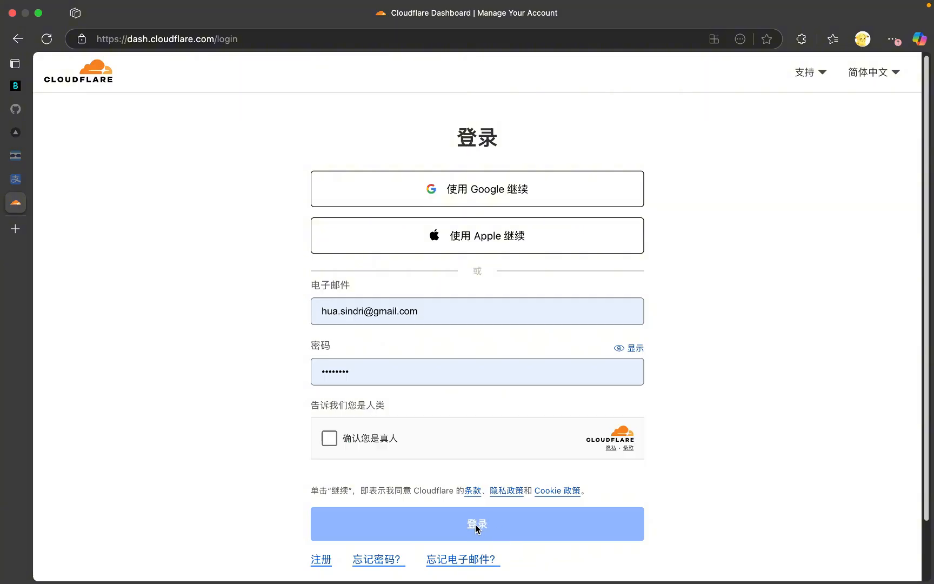
{"action": "left_click", "coordinate": [336, 439]}
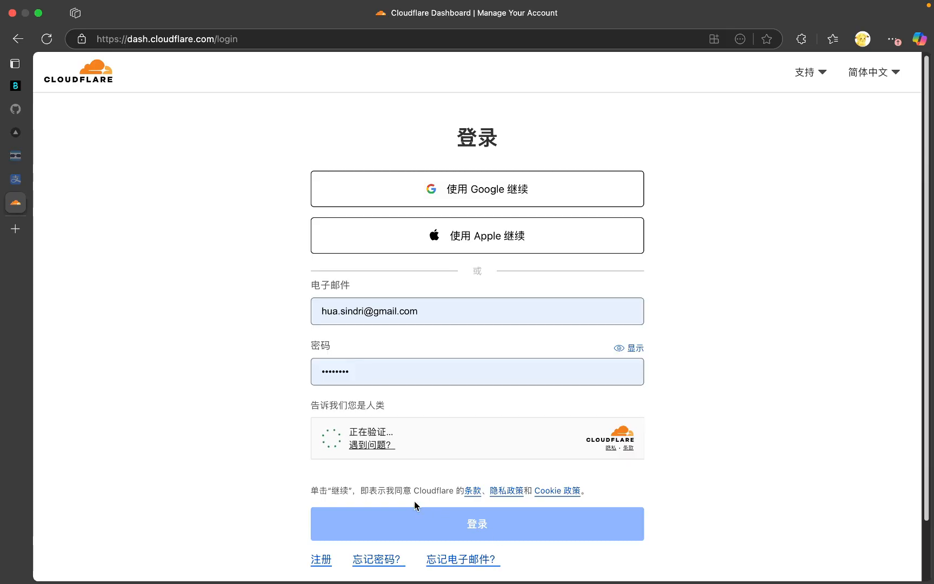
{"action": "left_click", "coordinate": [327, 439]}
{"action": "left_click", "coordinate": [485, 523]}
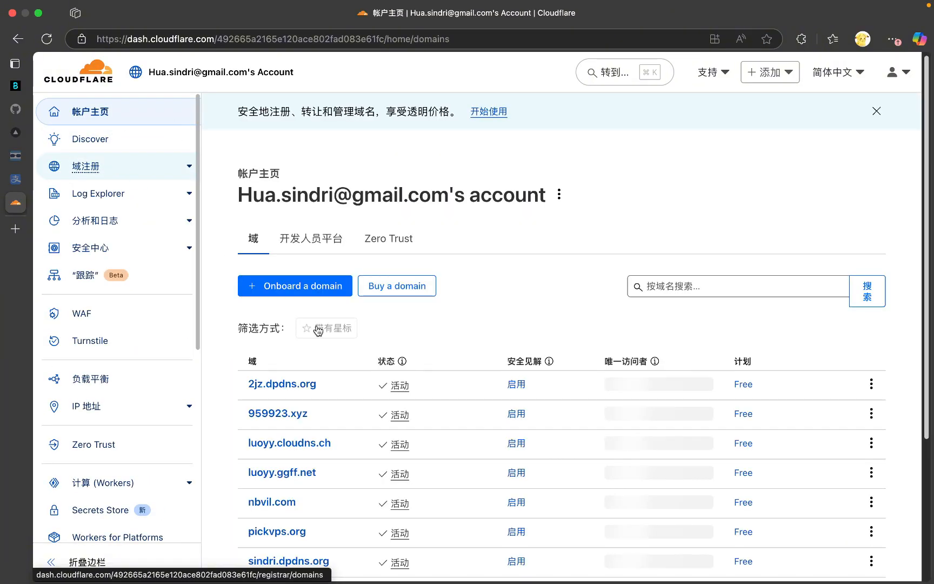
- Open the DNS records of the 959923.xyz domain and start adding a new A record
{"action": "left_click", "coordinate": [285, 412]}
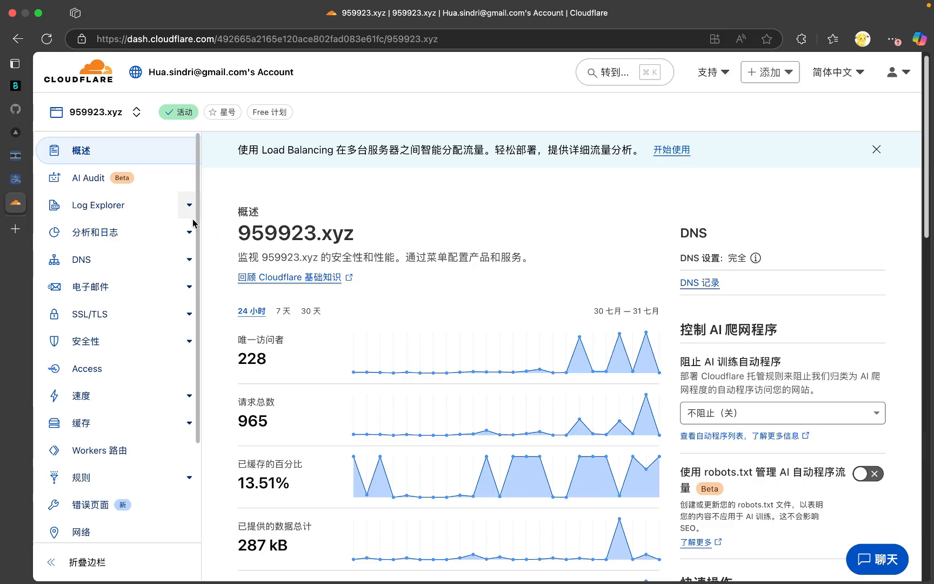
{"action": "left_click", "coordinate": [161, 265]}
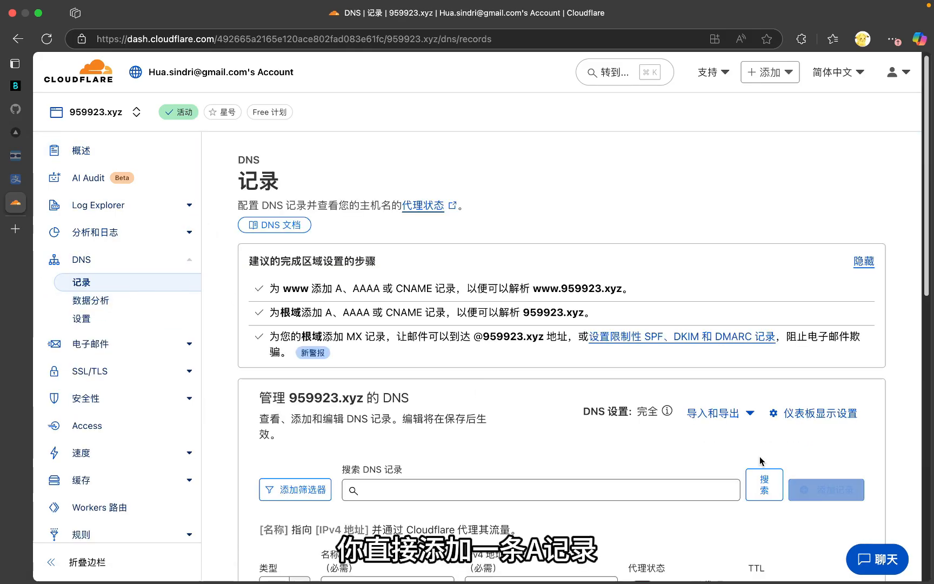
{"action": "scroll", "coordinate": [493, 344], "scroll_direction": "down", "scroll_amount": 5}
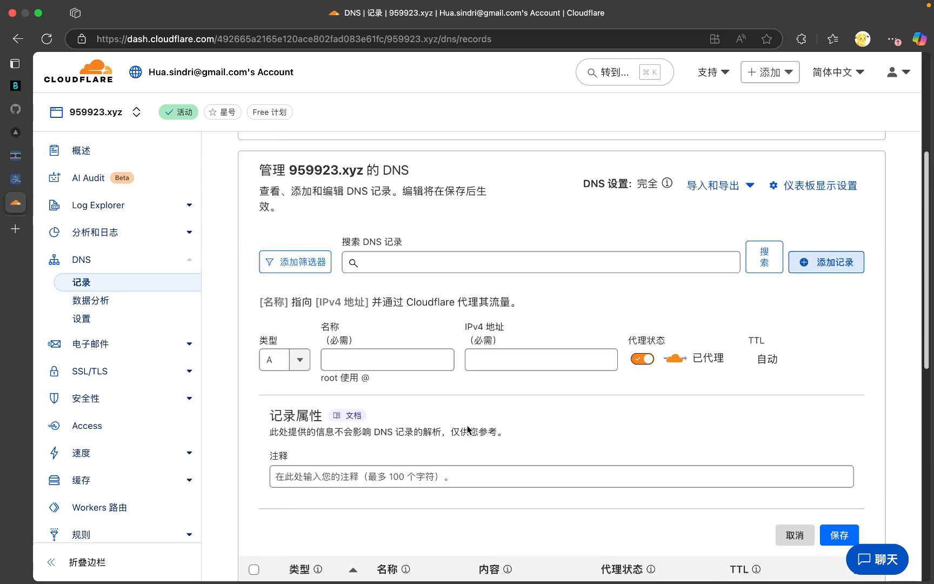
{"action": "left_click", "coordinate": [349, 361]}
{"action": "left_click", "coordinate": [526, 361]}
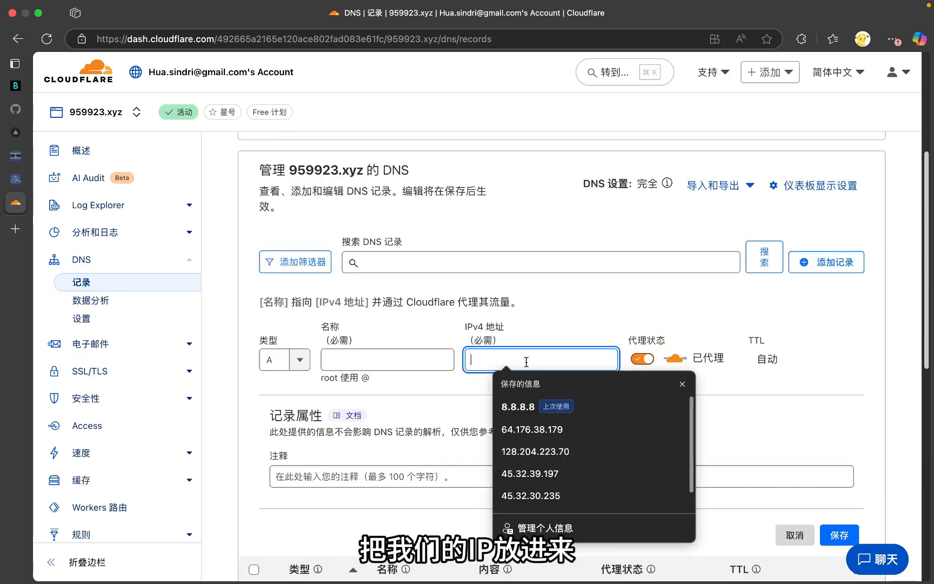
{"action": "type", "text": "http://66.212.18.30"}
{"action": "double_click", "coordinate": [546, 363]}
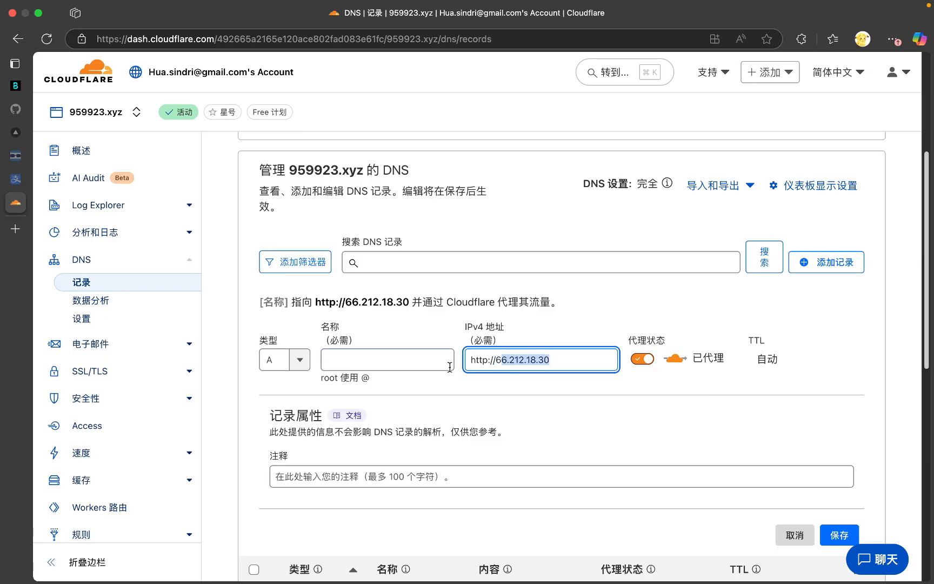
{"action": "left_click", "coordinate": [493, 359]}
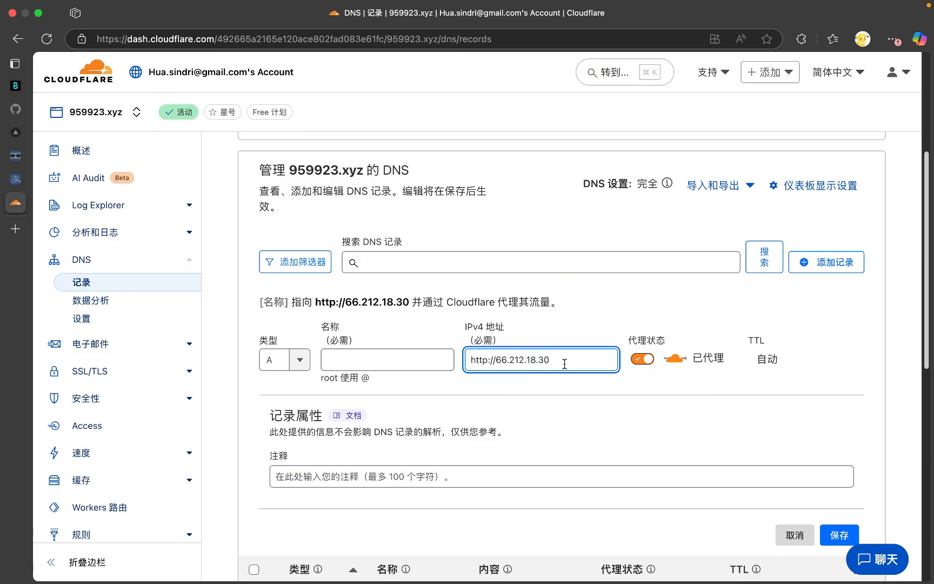
{"action": "key", "text": "BackSpace"}
{"action": "key", "text": "BackSpace"}
{"action": "key", "text": "BackSpace"}
{"action": "key", "text": "BackSpace"}
{"action": "key", "text": "BackSpace"}
{"action": "key", "text": "BackSpace"}
{"action": "key", "text": "BackSpace"}
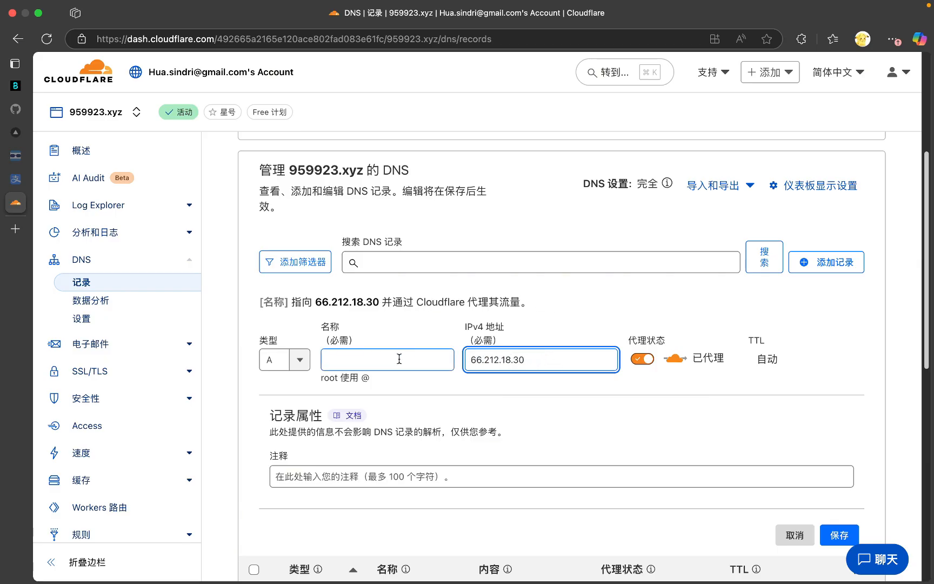
- Name the A record us, keep its proxy status on and save the record
{"action": "left_click", "coordinate": [399, 359]}
{"action": "type", "text": "u"}
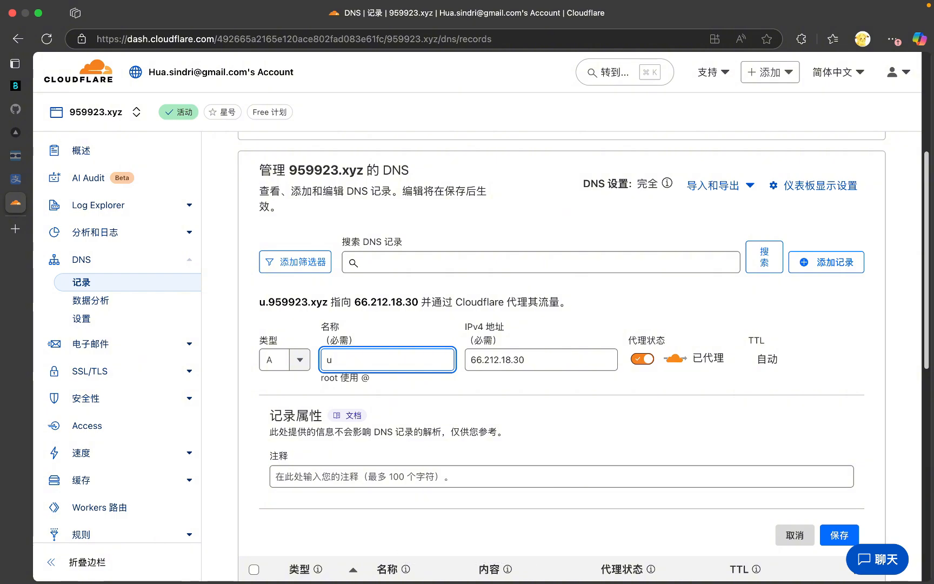
{"action": "type", "text": "s"}
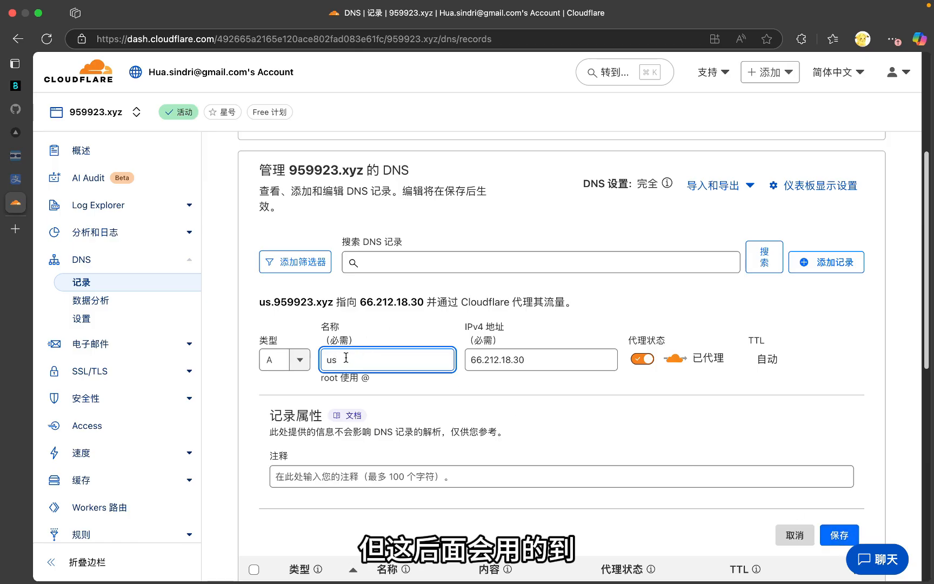
{"action": "left_click", "coordinate": [841, 535]}
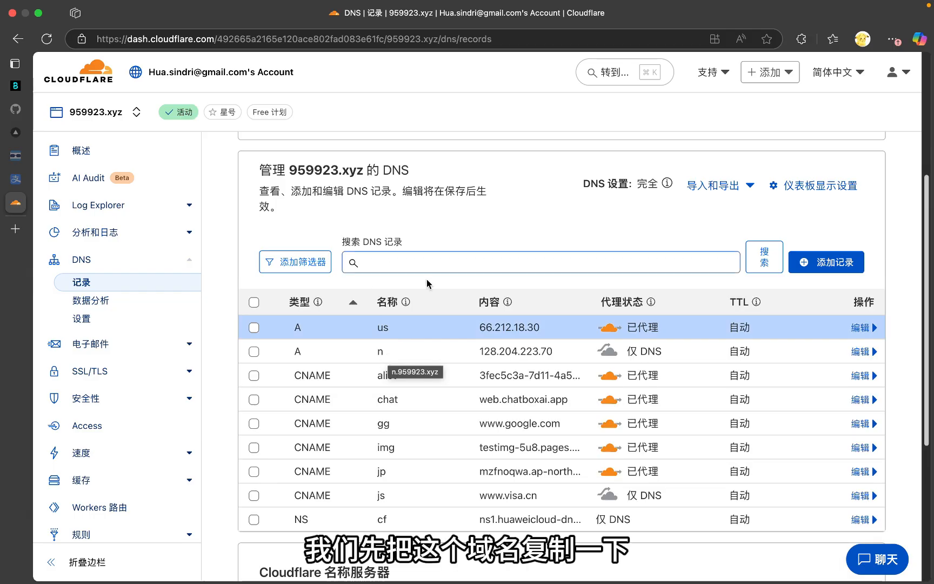
- Copy the domain 959923.xyz, switch to the S-UI panel in Safari and start a new entry of type TLS
{"action": "left_click_drag", "start_coordinate": [292, 169], "coordinate": [364, 172]}
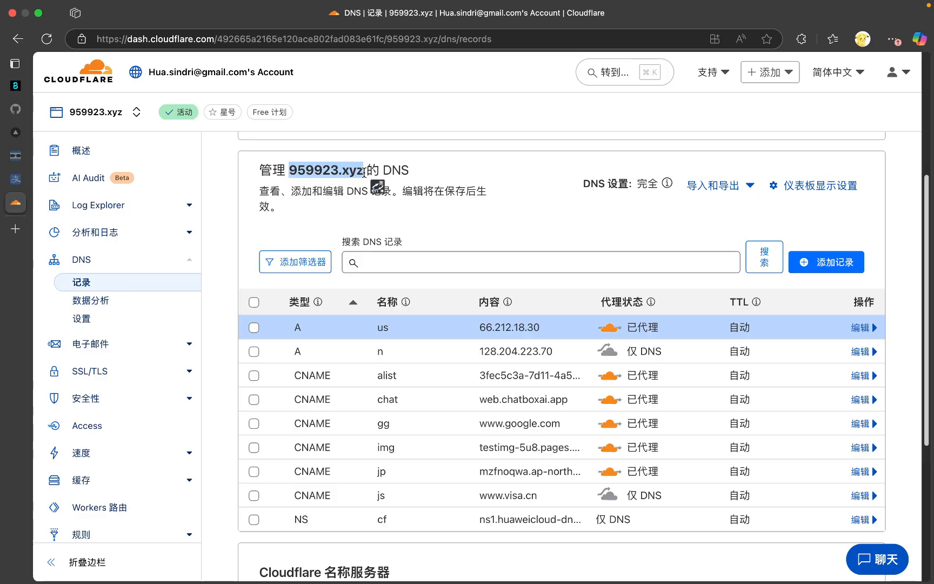
{"action": "key", "text": "ctrl+Right"}
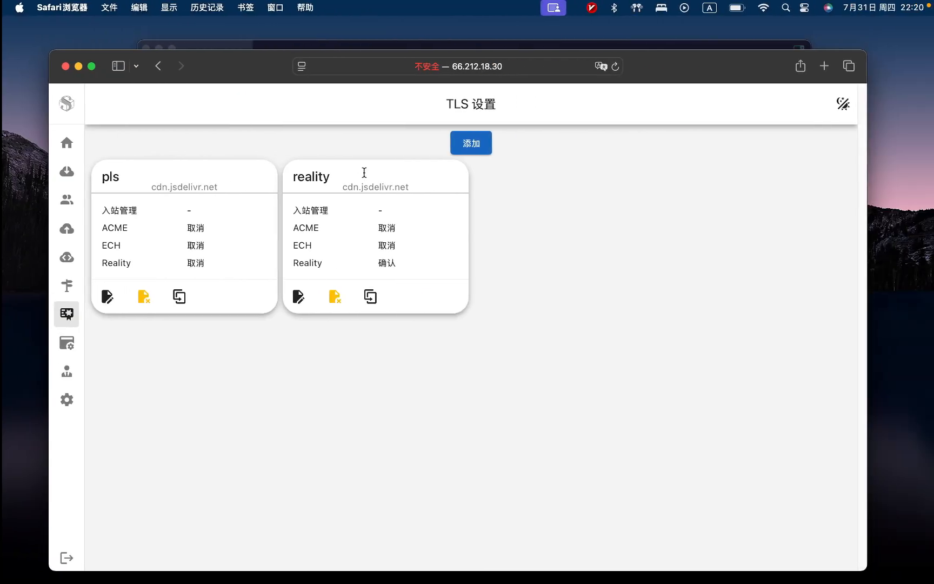
{"action": "left_click", "coordinate": [469, 144]}
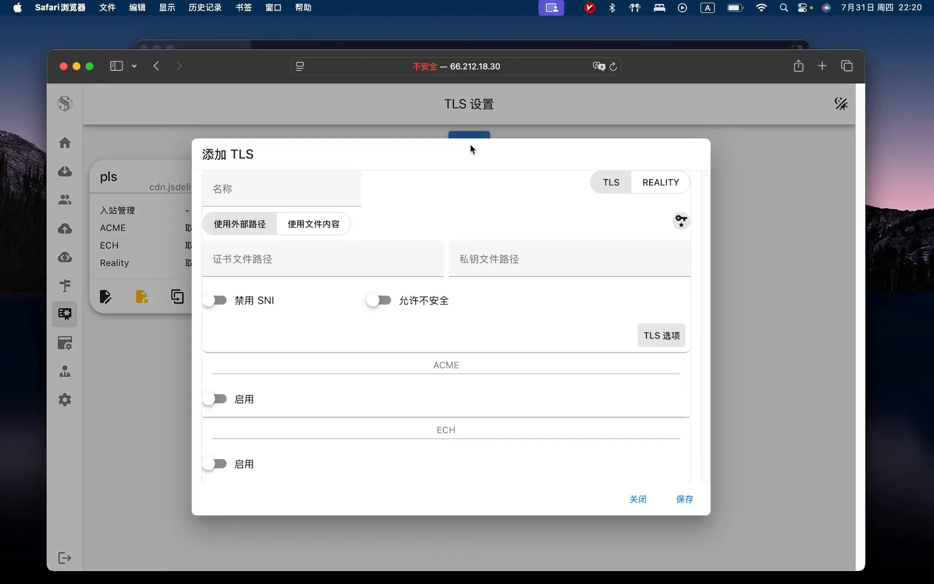
{"action": "left_click", "coordinate": [611, 187]}
- Enable ACME for the new TLS entry and name the entry tls-acme
{"action": "left_click_drag", "start_coordinate": [435, 363], "coordinate": [495, 370]}
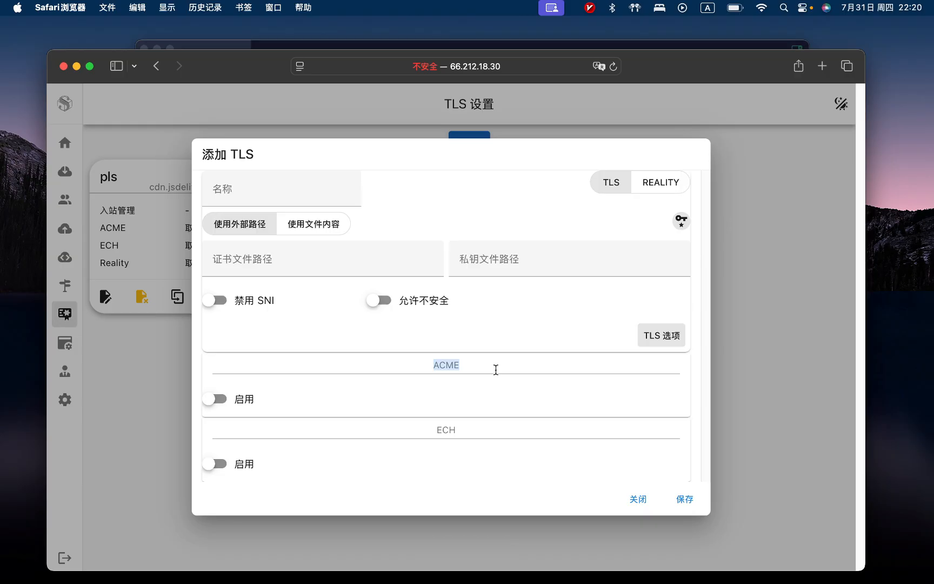
{"action": "left_click", "coordinate": [212, 399]}
{"action": "left_click", "coordinate": [283, 171]}
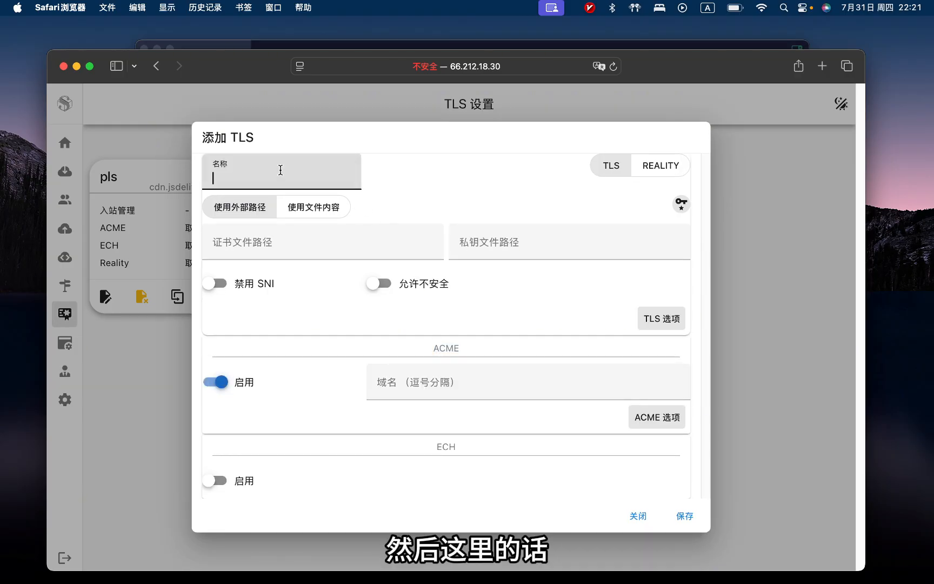
{"action": "type", "text": "tls-acme"}
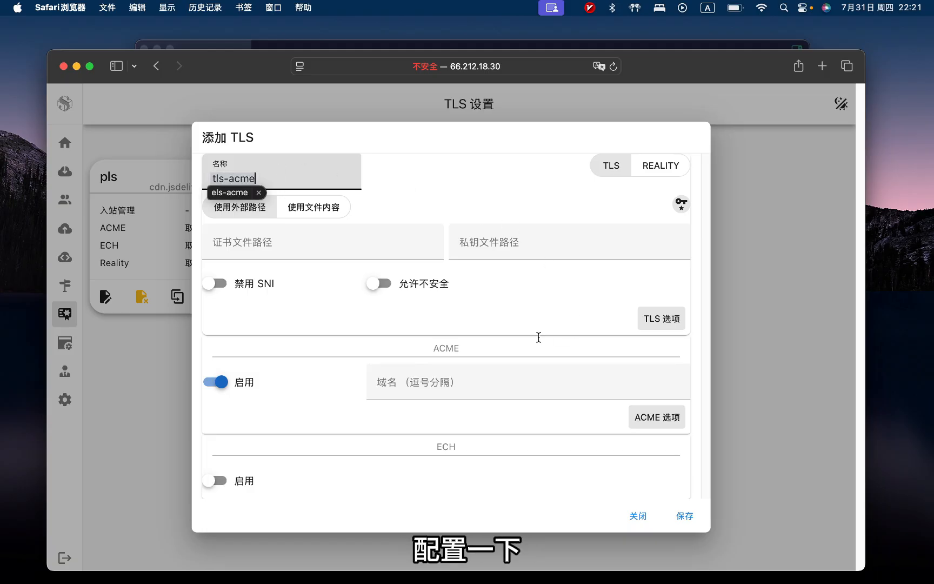
- Set the ACME domain to us.959923.xyz and enable the CA provider option with Let's Encrypt
{"action": "left_click", "coordinate": [446, 383]}
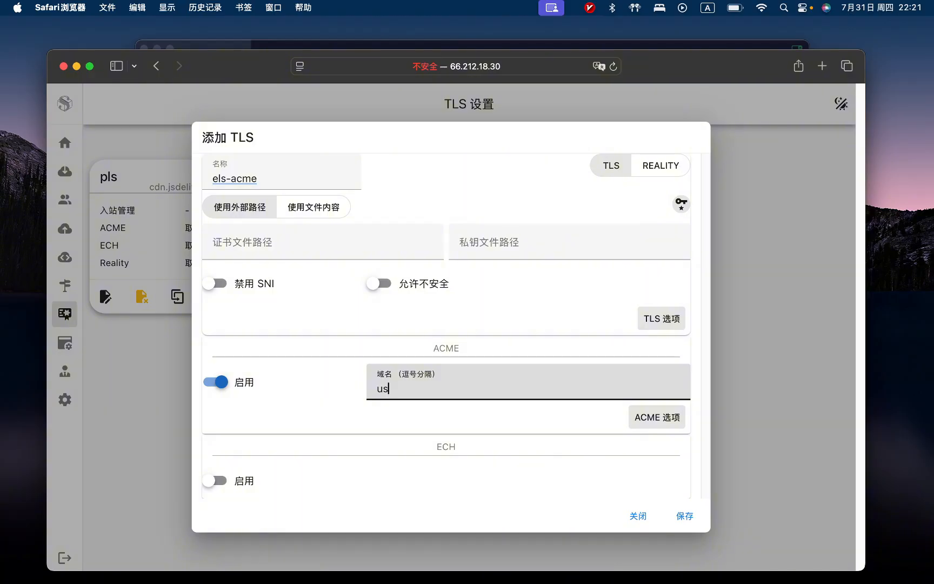
{"action": "type", "text": "us.959923.xyz"}
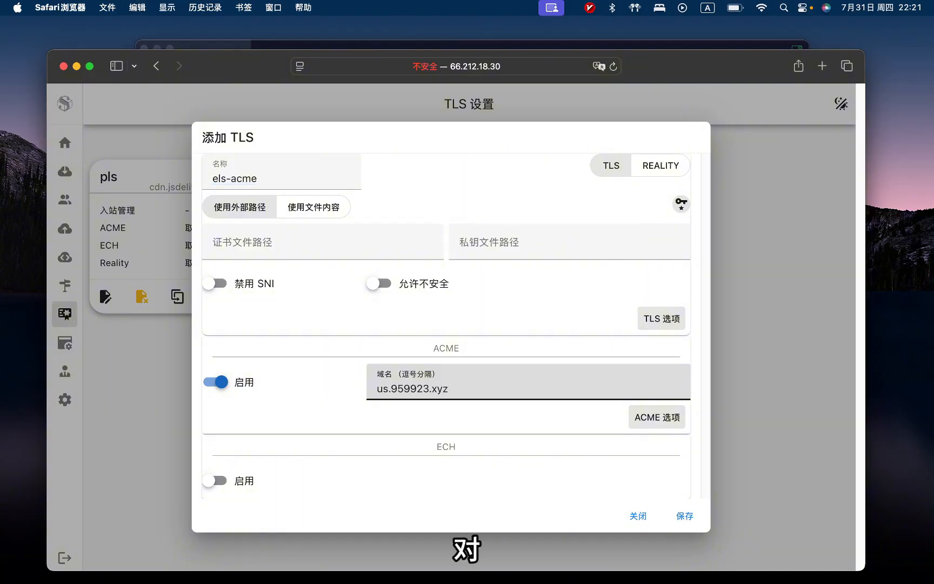
{"action": "left_click", "coordinate": [669, 426]}
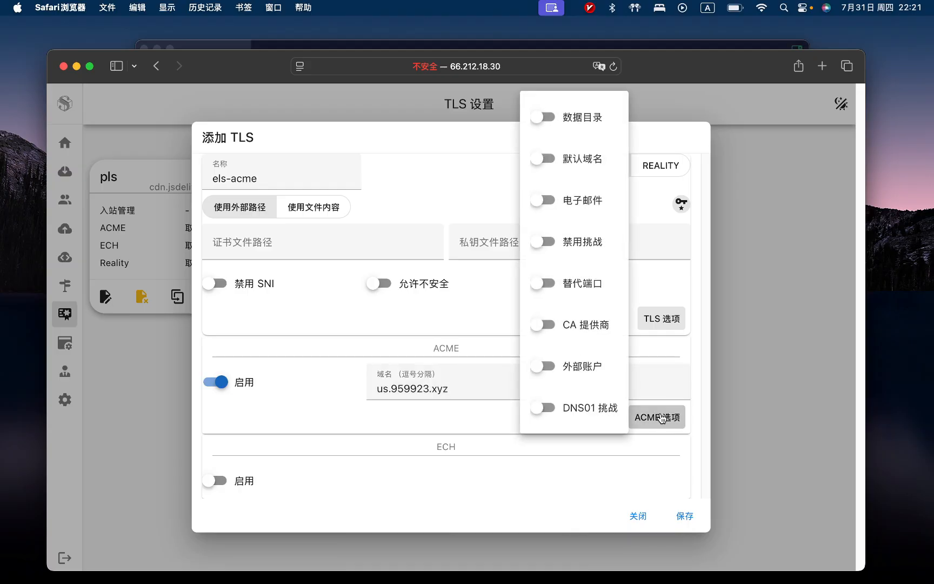
{"action": "left_click", "coordinate": [561, 326]}
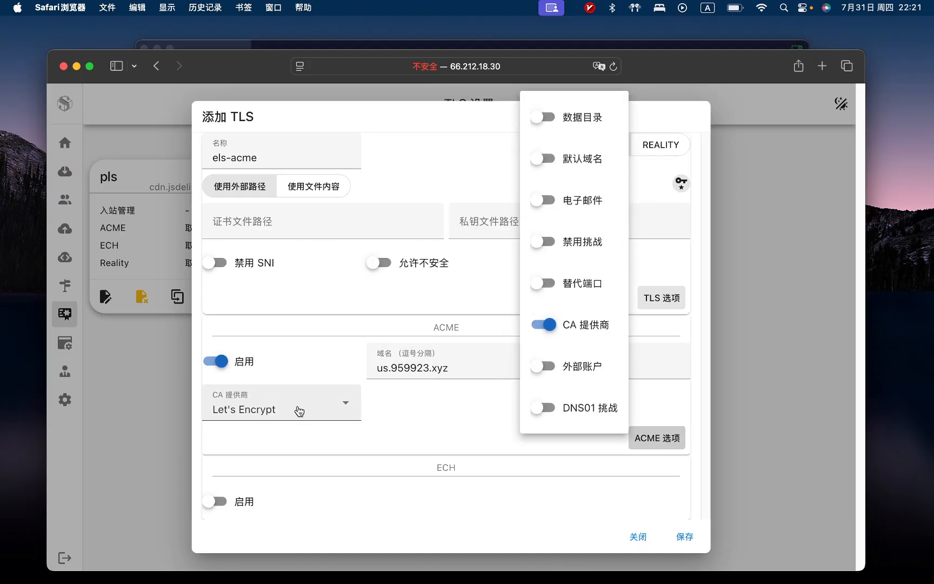
{"action": "left_click", "coordinate": [251, 410]}
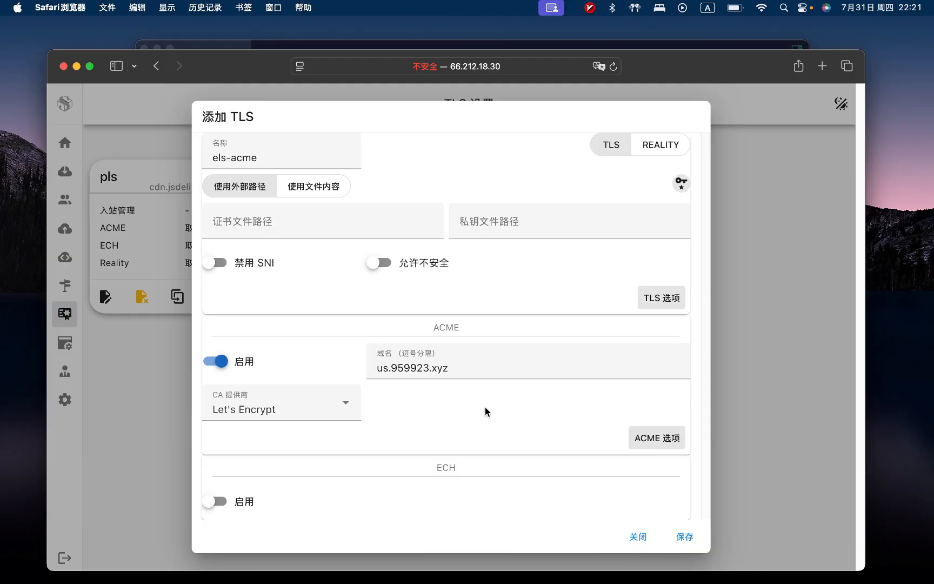
- Enable the SNI and ALPN options for the TLS entry and copy the ACME domain us.959923.xyz into SNI
{"action": "left_click", "coordinate": [660, 304]}
{"action": "left_click", "coordinate": [567, 312]}
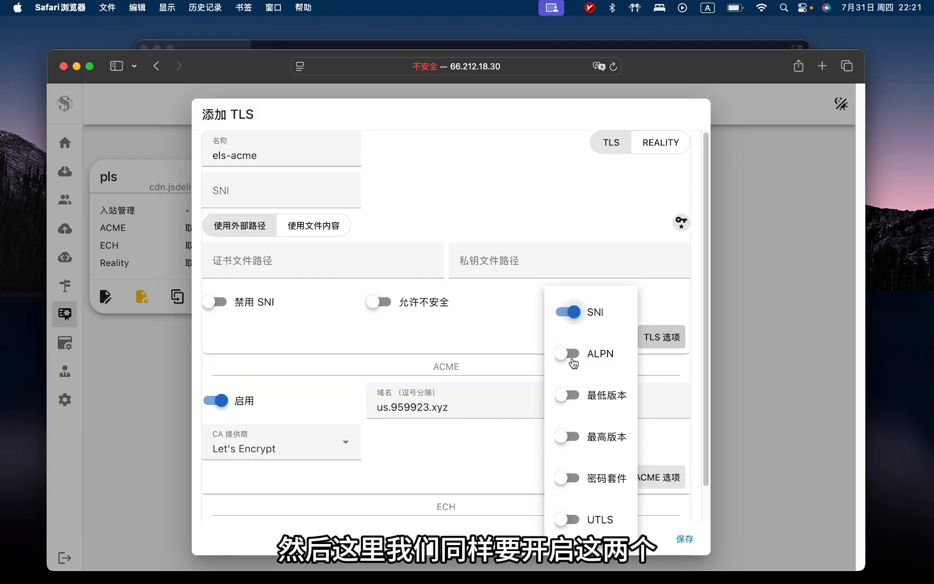
{"action": "left_click", "coordinate": [568, 354]}
{"action": "left_click", "coordinate": [292, 193]}
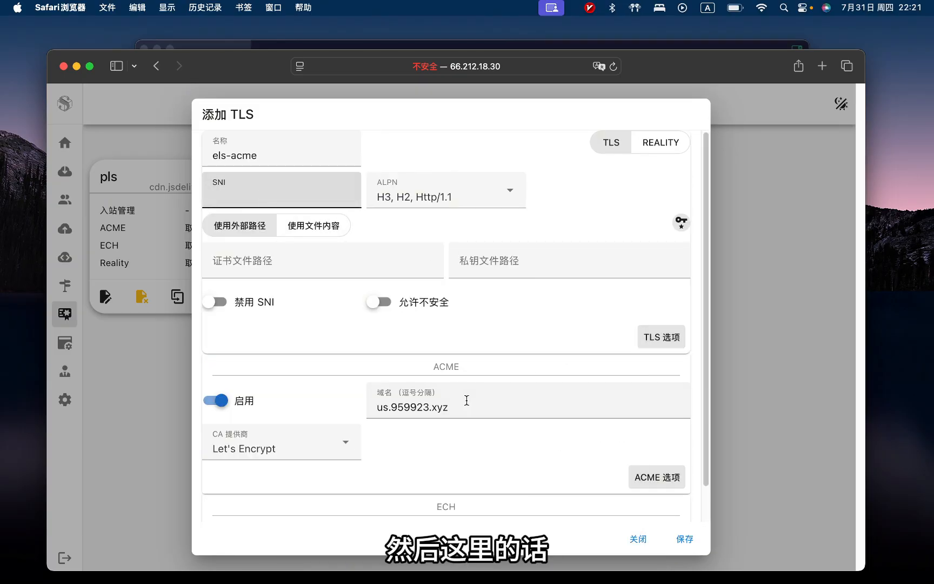
{"action": "left_click_drag", "start_coordinate": [467, 404], "coordinate": [361, 400]}
{"action": "key", "text": "super+c"}
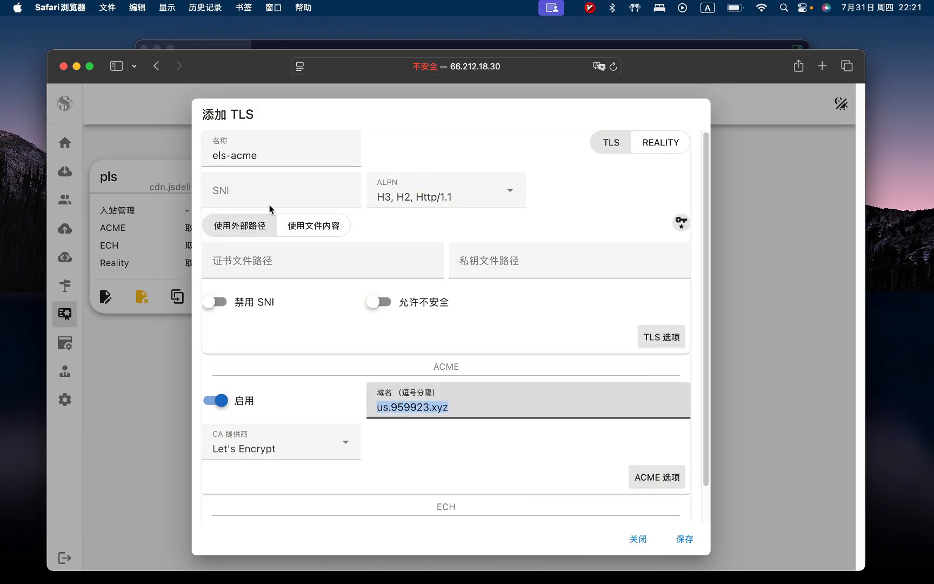
{"action": "left_click", "coordinate": [263, 187]}
{"action": "key", "text": "super+v"}
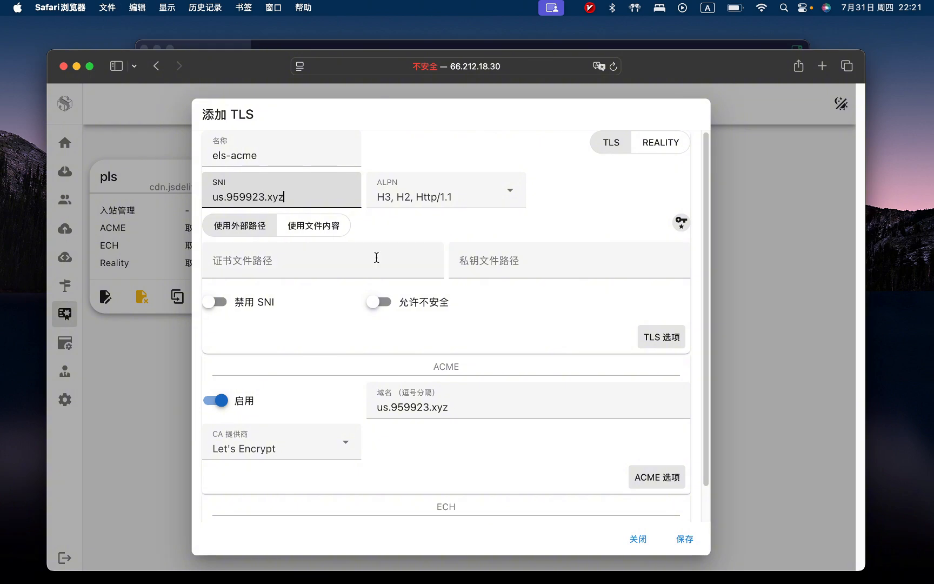
- Check the ACME TLS entry's settings, save it and open the 入站管理 page
{"action": "scroll", "coordinate": [579, 360], "scroll_direction": "down", "scroll_amount": 1}
{"action": "scroll", "coordinate": [579, 360], "scroll_direction": "up", "scroll_amount": 1}
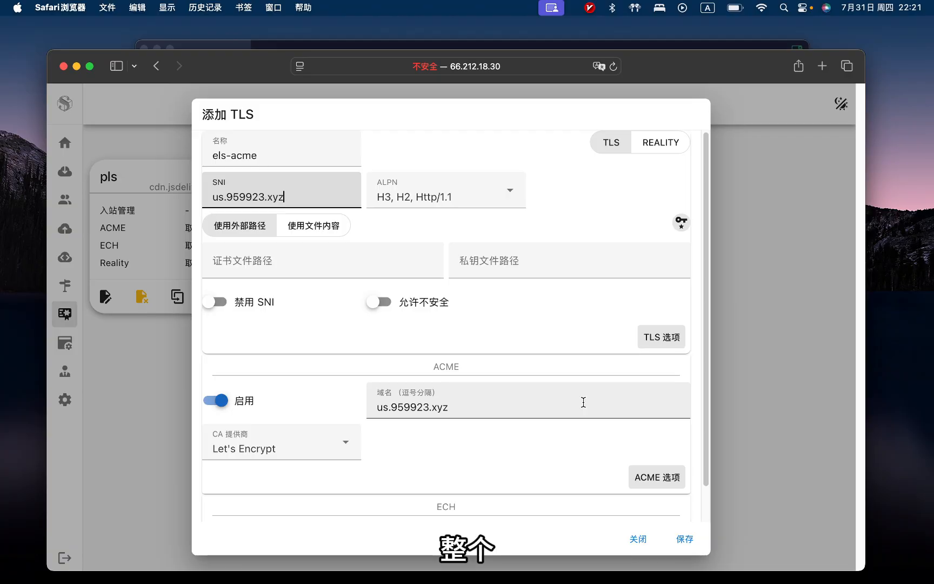
{"action": "scroll", "coordinate": [582, 402], "scroll_direction": "down", "scroll_amount": 2}
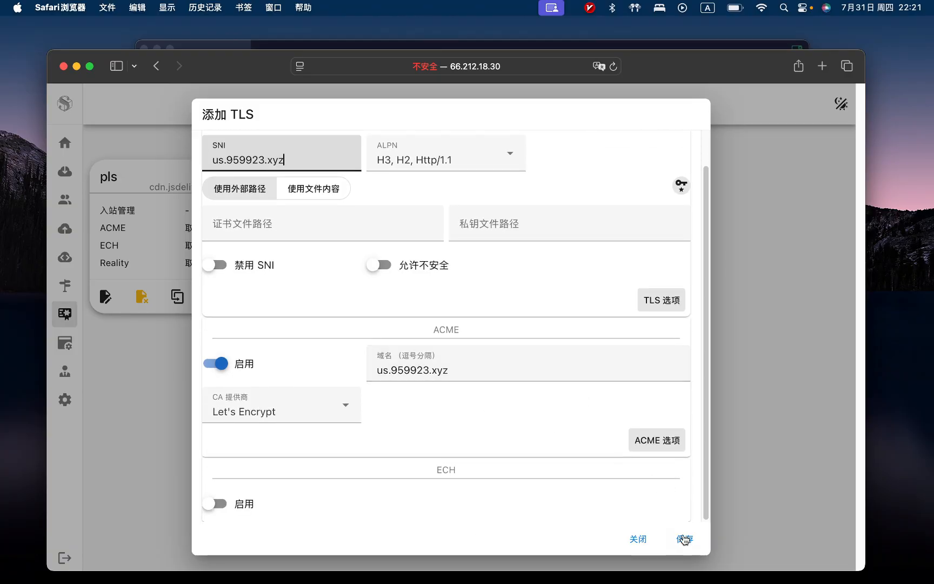
{"action": "left_click", "coordinate": [684, 539]}
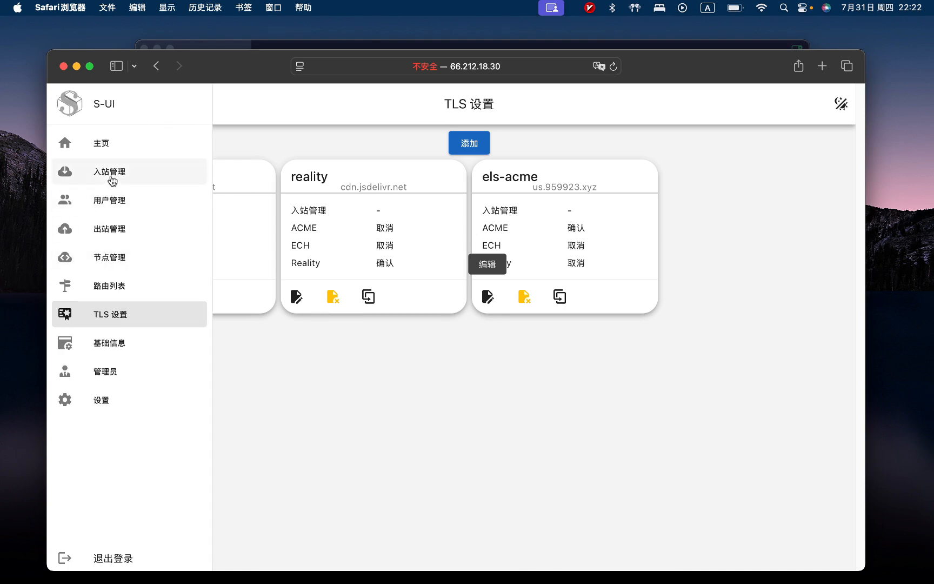
{"action": "left_click", "coordinate": [111, 182]}
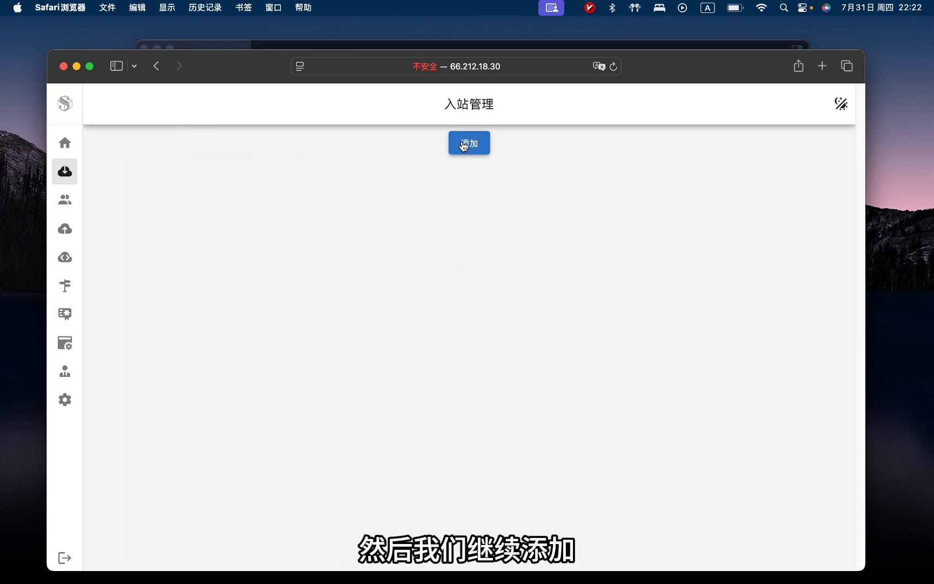
- Start a new inbound and set its type to VLESS
{"action": "left_click", "coordinate": [465, 145]}
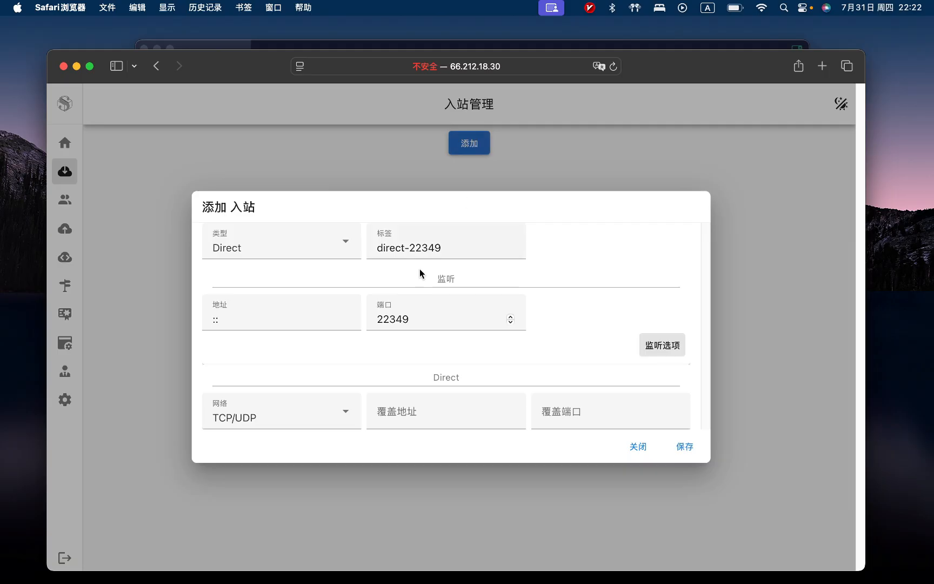
{"action": "left_click", "coordinate": [310, 250]}
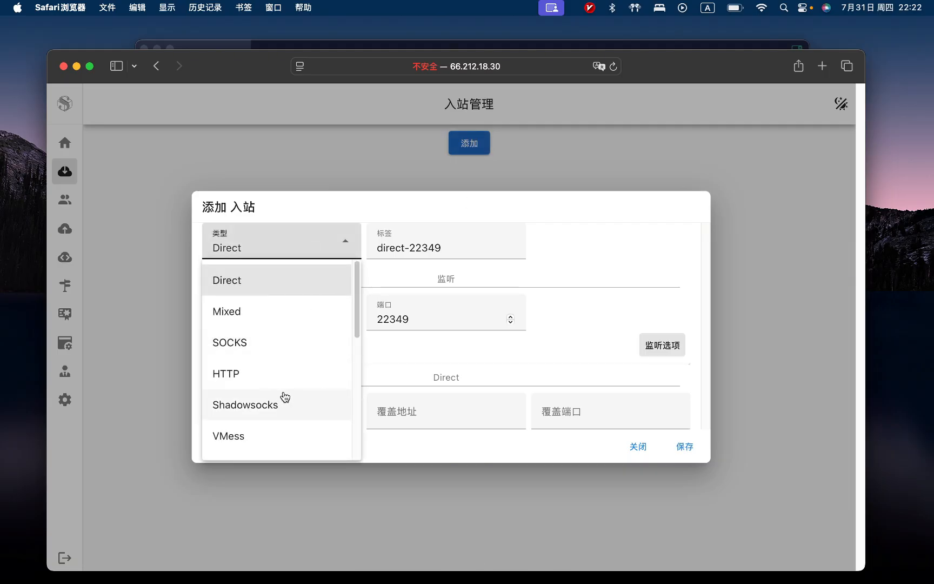
{"action": "scroll", "coordinate": [326, 391], "scroll_direction": "down", "scroll_amount": 4}
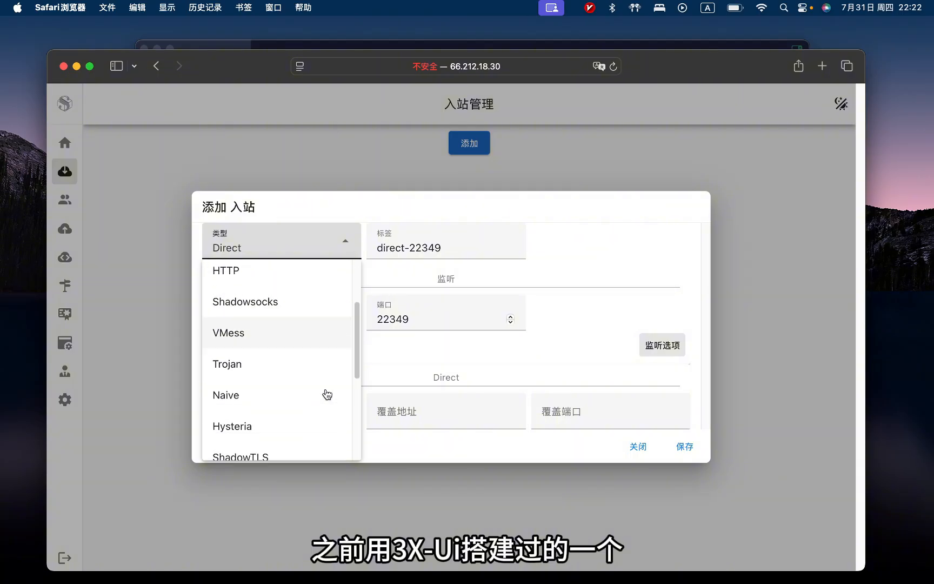
{"action": "scroll", "coordinate": [326, 393], "scroll_direction": "down", "scroll_amount": 6}
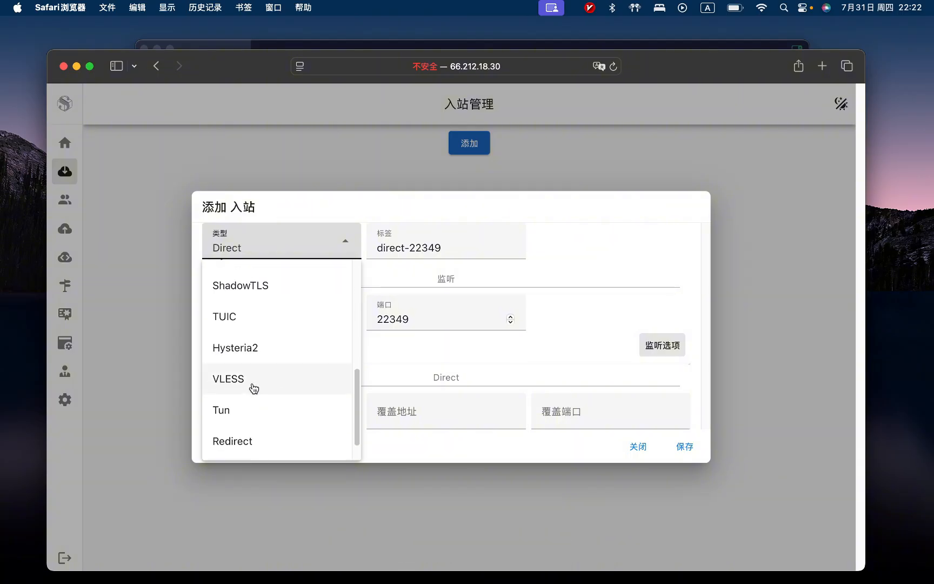
{"action": "left_click", "coordinate": [253, 382]}
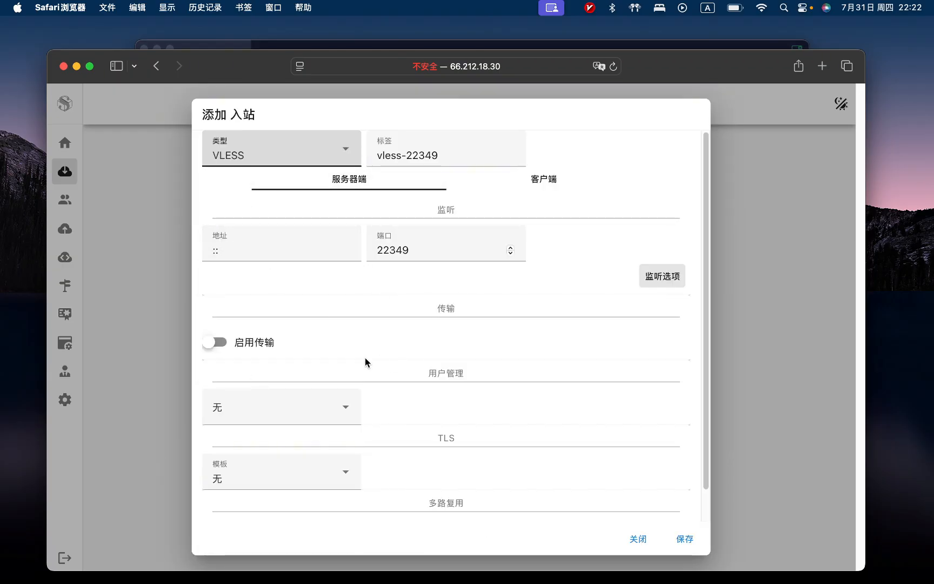
- Assign the reality TLS template to the VLESS inbound, check the remaining settings and save it
{"action": "scroll", "coordinate": [365, 358], "scroll_direction": "down", "scroll_amount": 2}
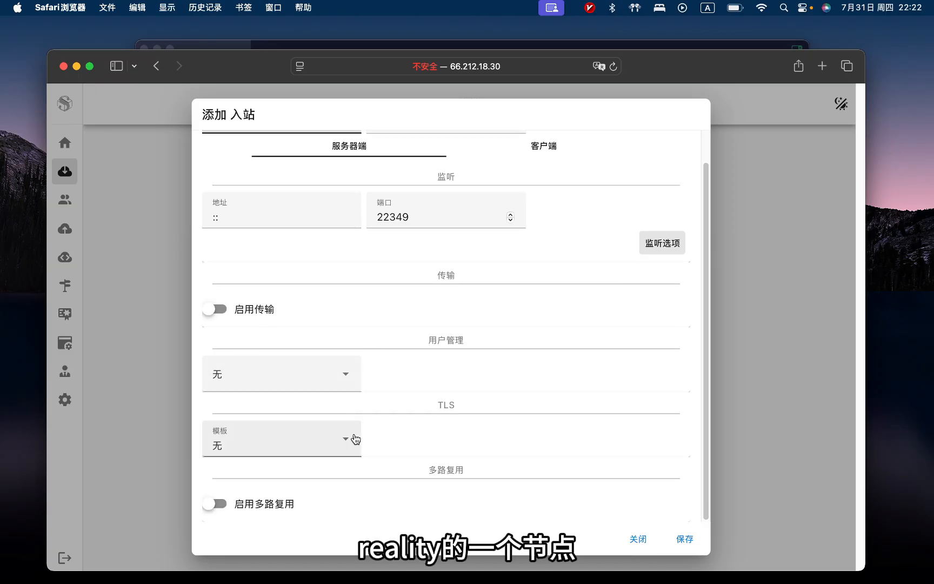
{"action": "left_click", "coordinate": [342, 444]}
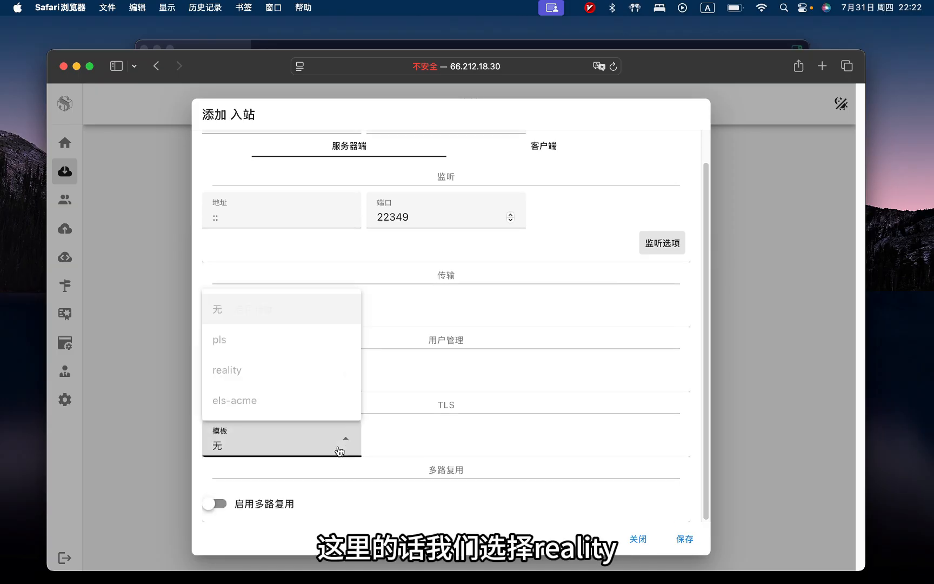
{"action": "left_click", "coordinate": [242, 377]}
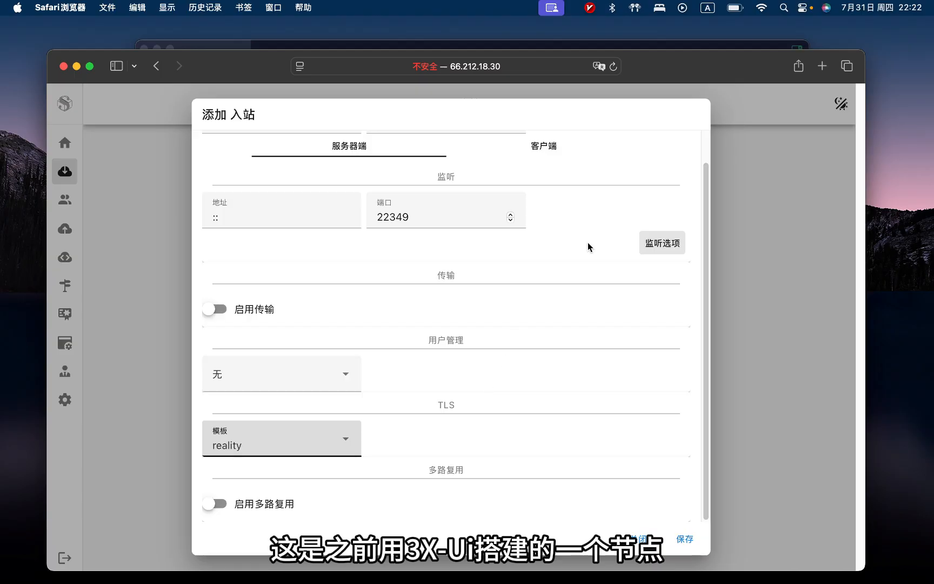
{"action": "left_click_drag", "start_coordinate": [705, 191], "coordinate": [705, 160]}
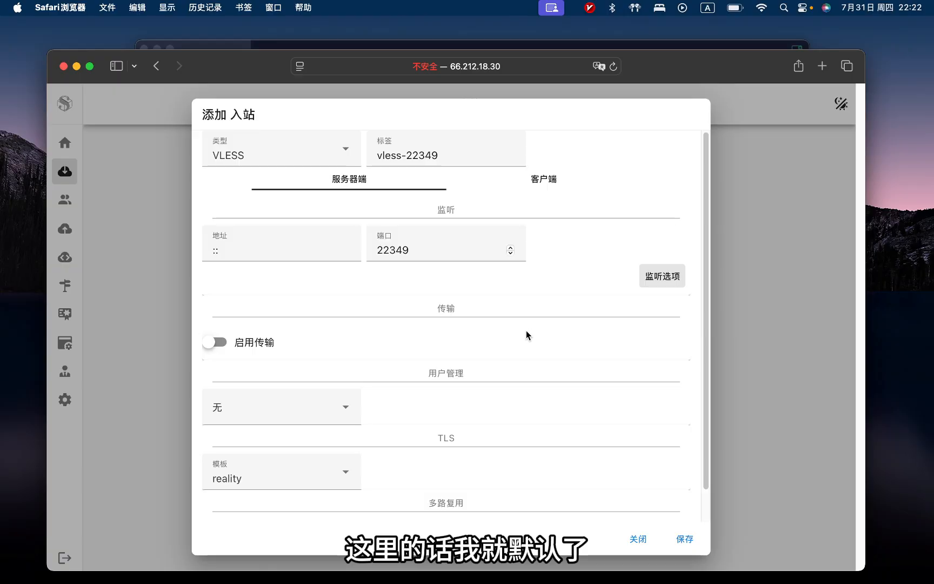
{"action": "scroll", "coordinate": [526, 335], "scroll_direction": "down", "scroll_amount": 2}
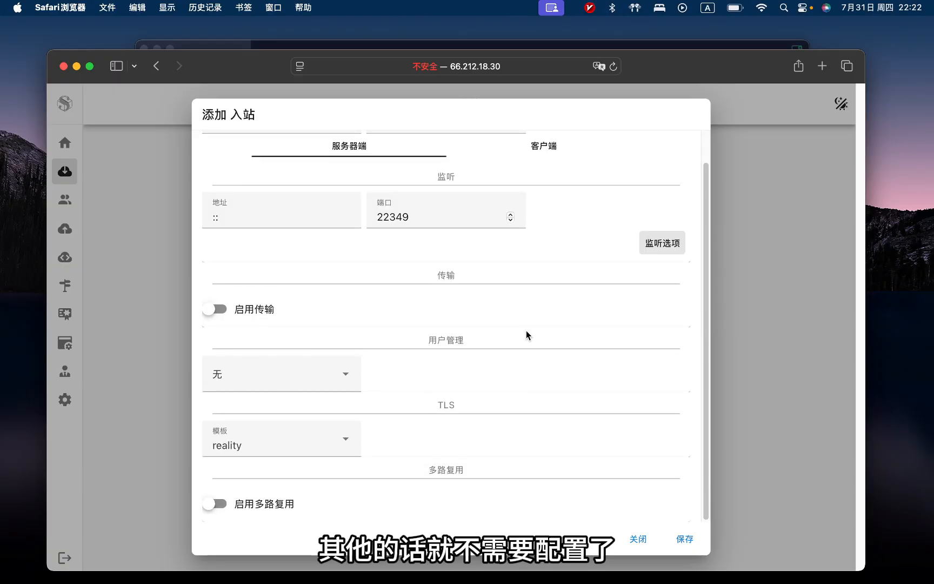
{"action": "scroll", "coordinate": [526, 330], "scroll_direction": "up", "scroll_amount": 2}
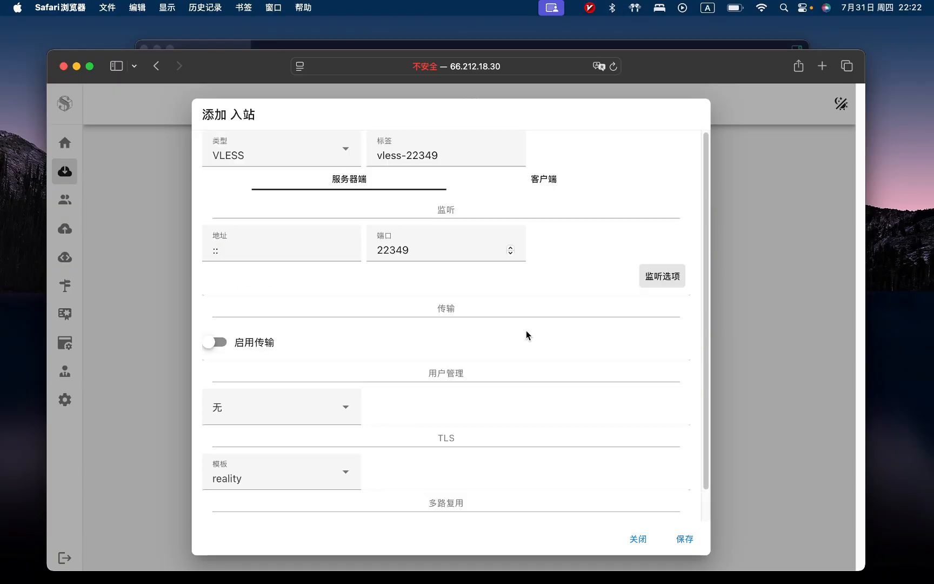
{"action": "scroll", "coordinate": [526, 331], "scroll_direction": "down", "scroll_amount": 2}
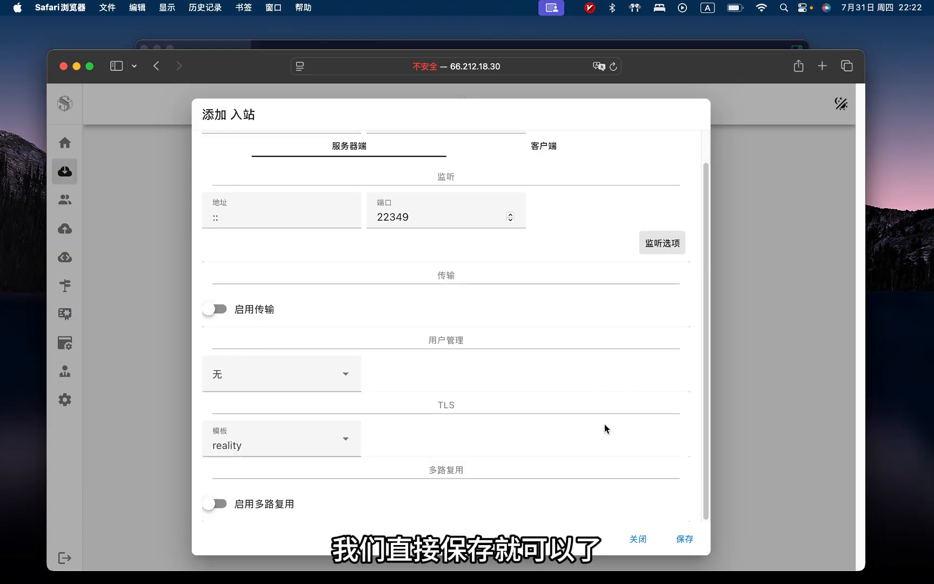
{"action": "left_click", "coordinate": [685, 538]}
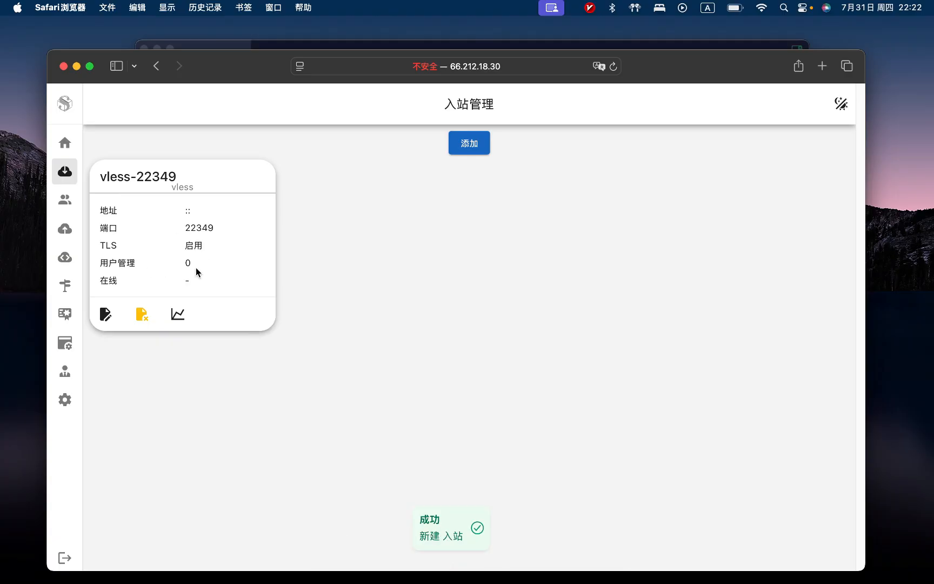
- Start another inbound of type TUIC and set its congestion control to bbr
{"action": "left_click", "coordinate": [469, 149]}
{"action": "left_click", "coordinate": [299, 243]}
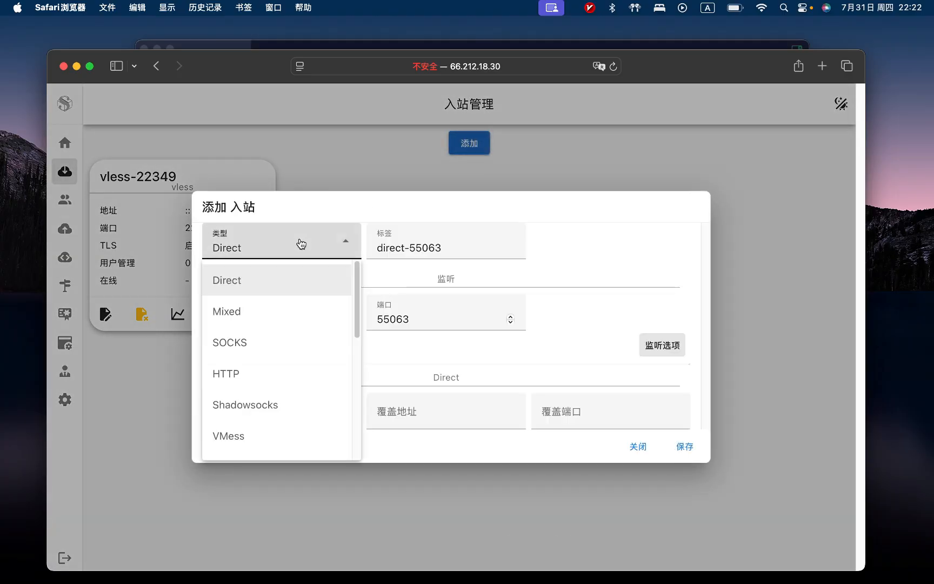
{"action": "scroll", "coordinate": [282, 381], "scroll_direction": "down", "scroll_amount": 5}
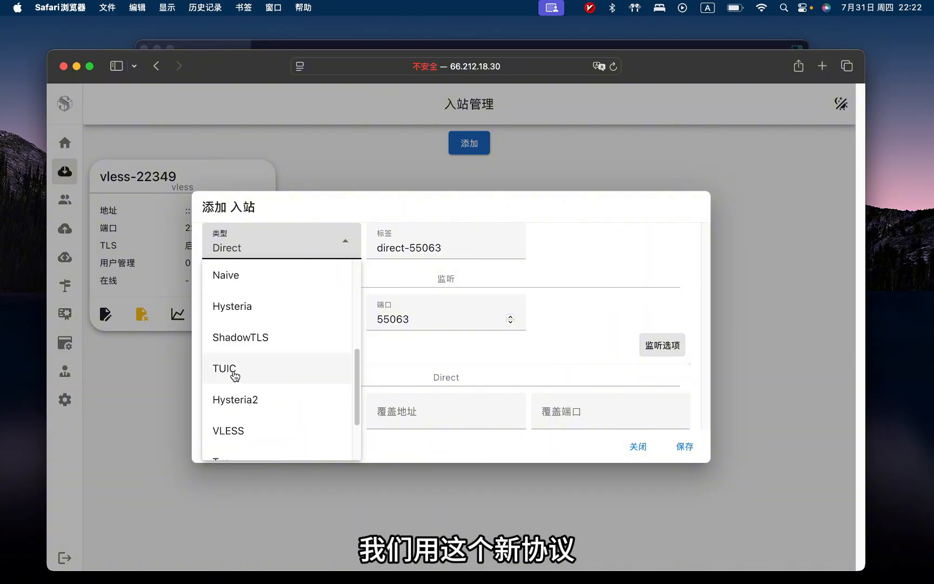
{"action": "left_click", "coordinate": [282, 373]}
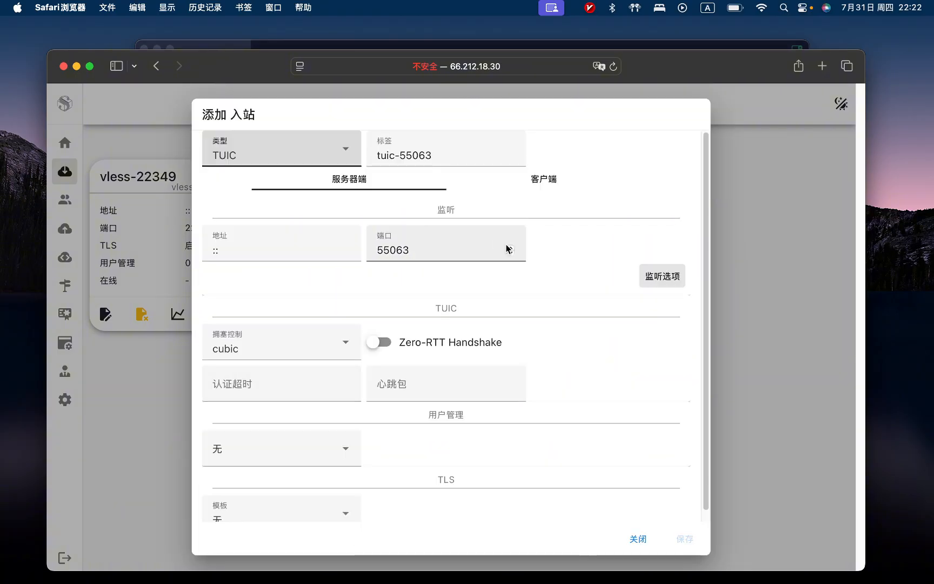
{"action": "scroll", "coordinate": [522, 390], "scroll_direction": "down", "scroll_amount": 1}
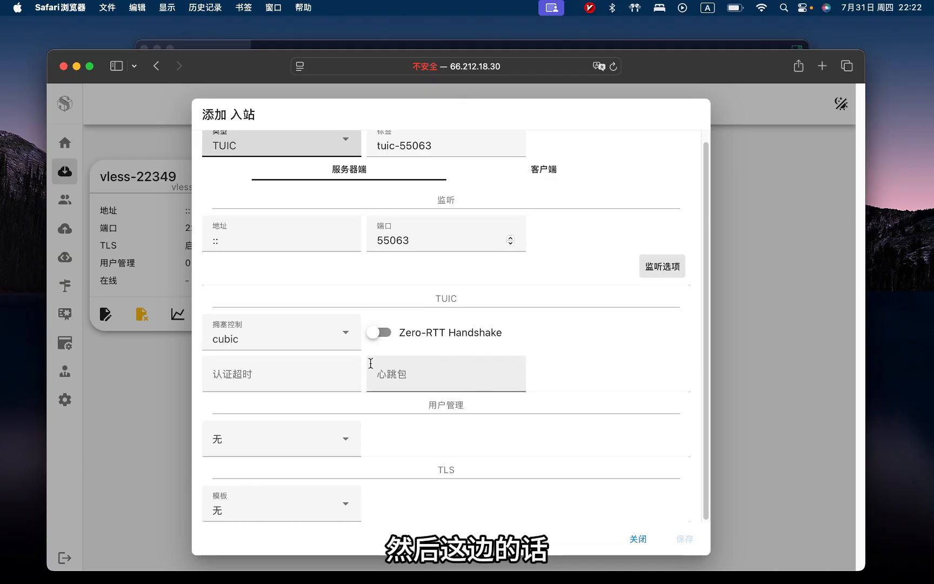
{"action": "left_click", "coordinate": [293, 339]}
{"action": "left_click", "coordinate": [238, 436]}
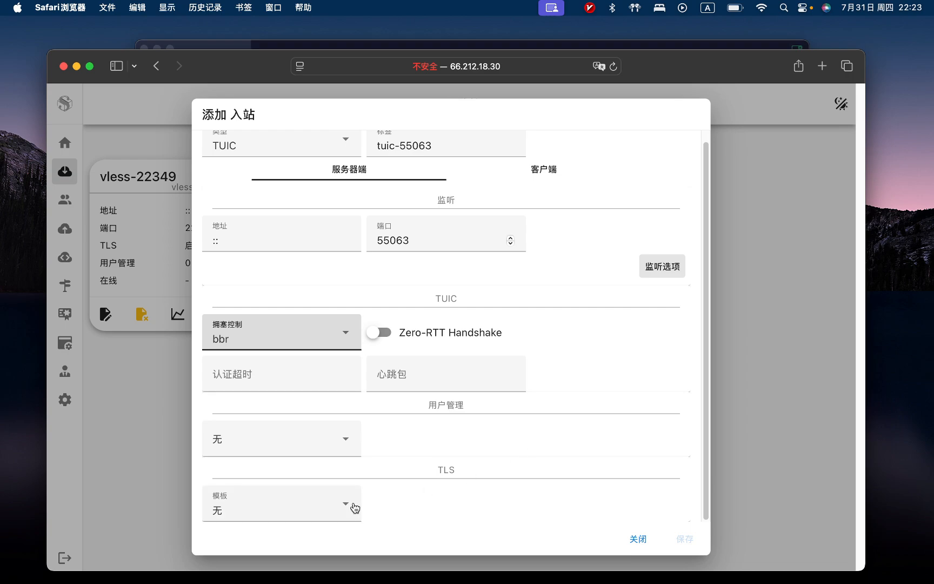
- Assign the pls TLS template to the TUIC inbound and save it
{"action": "left_click", "coordinate": [313, 440]}
{"action": "left_click", "coordinate": [316, 503]}
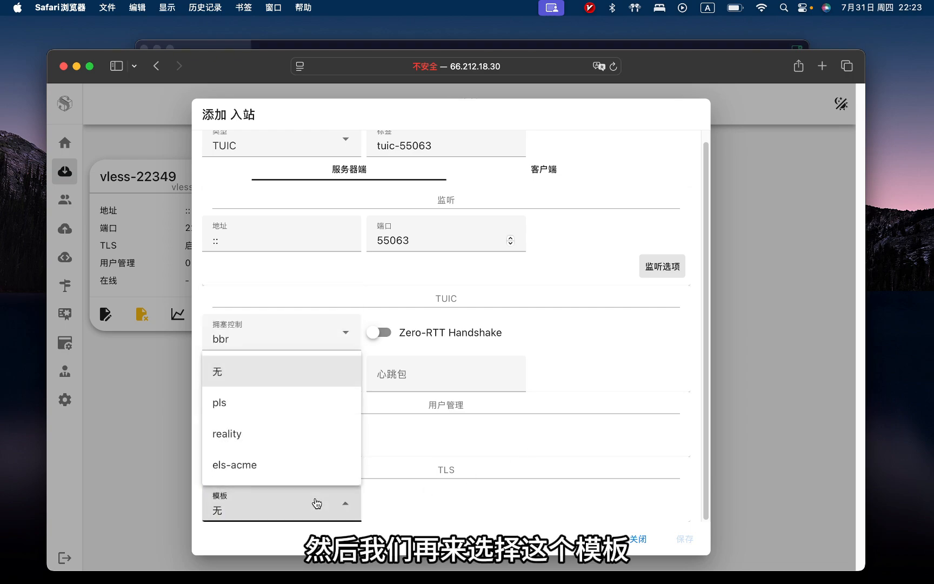
{"action": "left_click", "coordinate": [238, 403]}
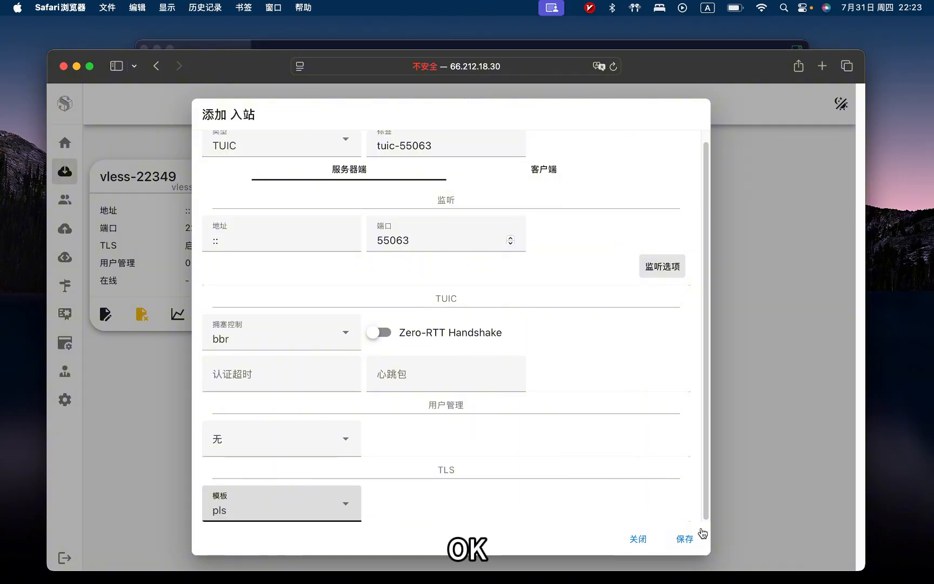
{"action": "left_click", "coordinate": [687, 537]}
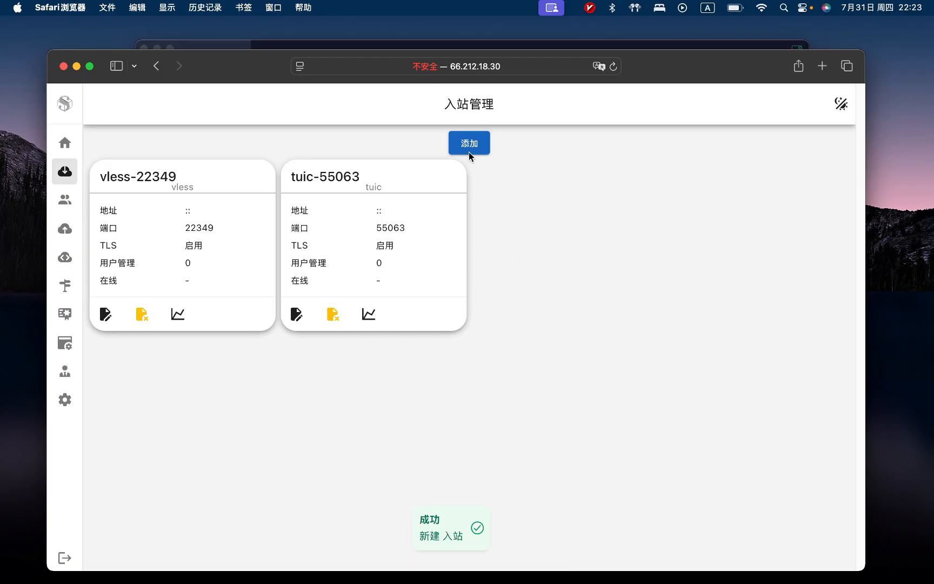
- Start a third inbound of type Hysteria2 and enable ignoring the client bandwidth (忽略客户端带宽)
{"action": "left_click", "coordinate": [476, 143]}
{"action": "left_click", "coordinate": [308, 243]}
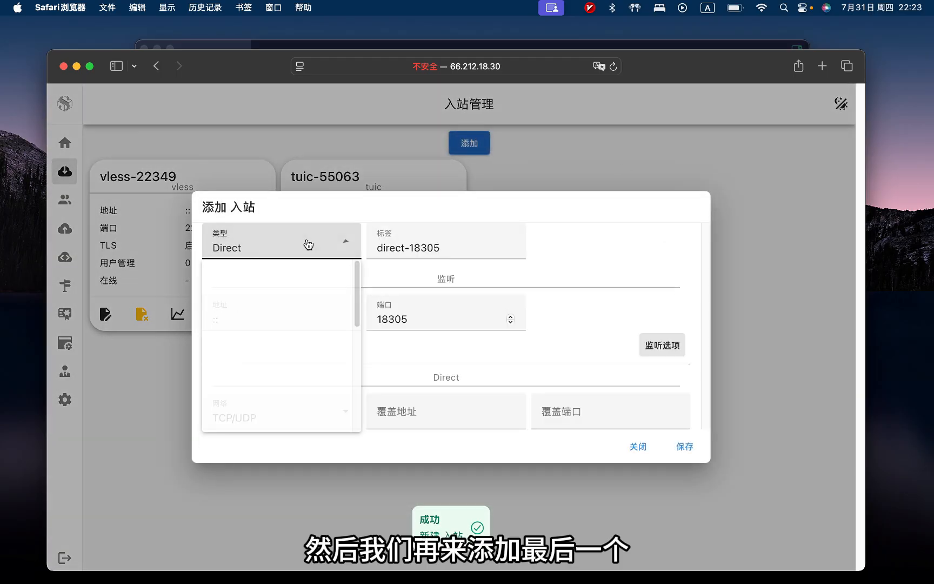
{"action": "scroll", "coordinate": [297, 352], "scroll_direction": "down", "scroll_amount": 6}
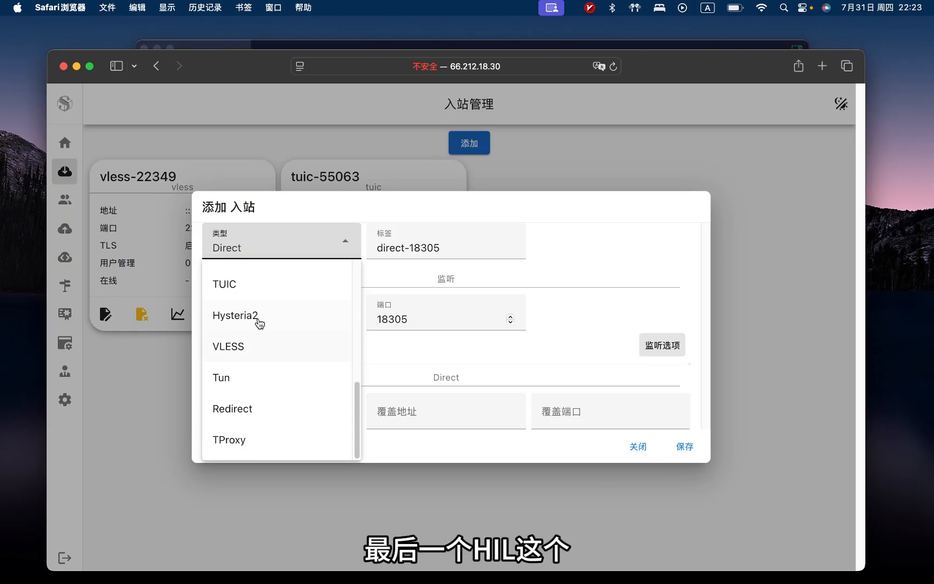
{"action": "left_click", "coordinate": [258, 318]}
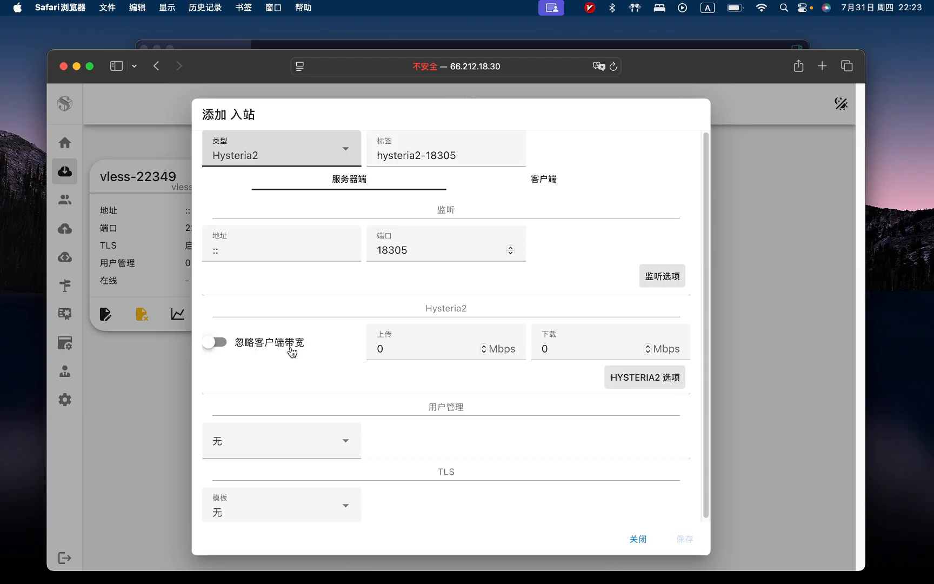
{"action": "left_click", "coordinate": [427, 346]}
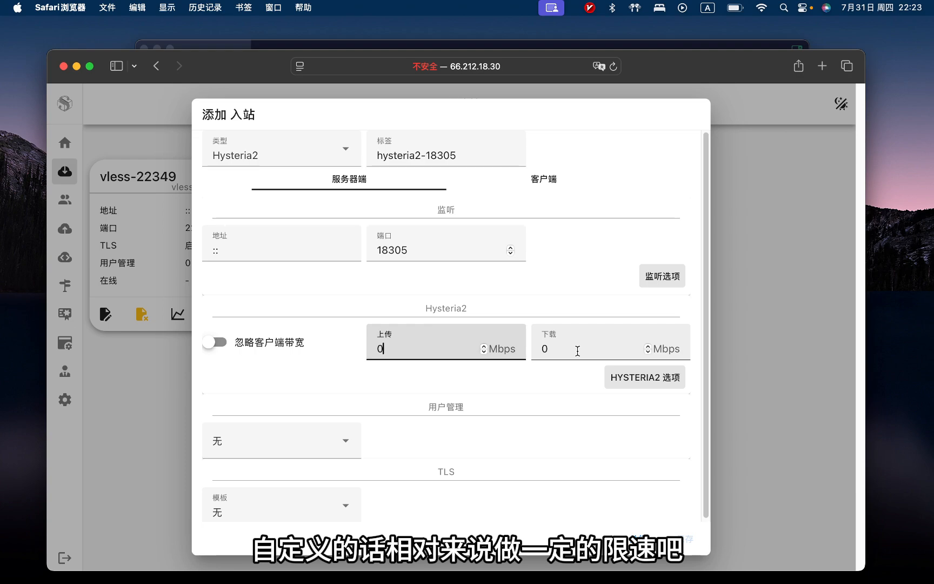
{"action": "left_click", "coordinate": [216, 341]}
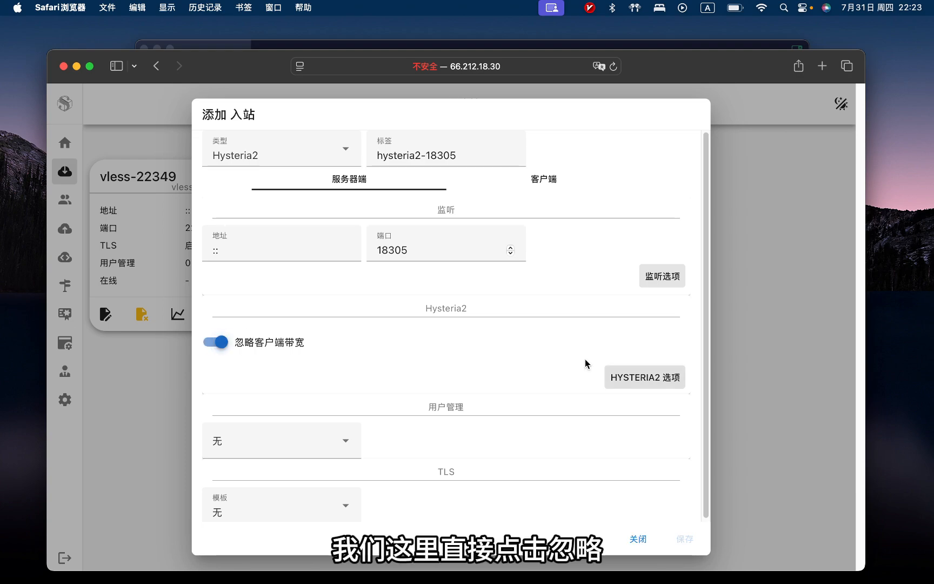
- Enable the obfuscation password option (混淆密码) for the Hysteria2 inbound and enter the obfuscation password
{"action": "left_click", "coordinate": [653, 378]}
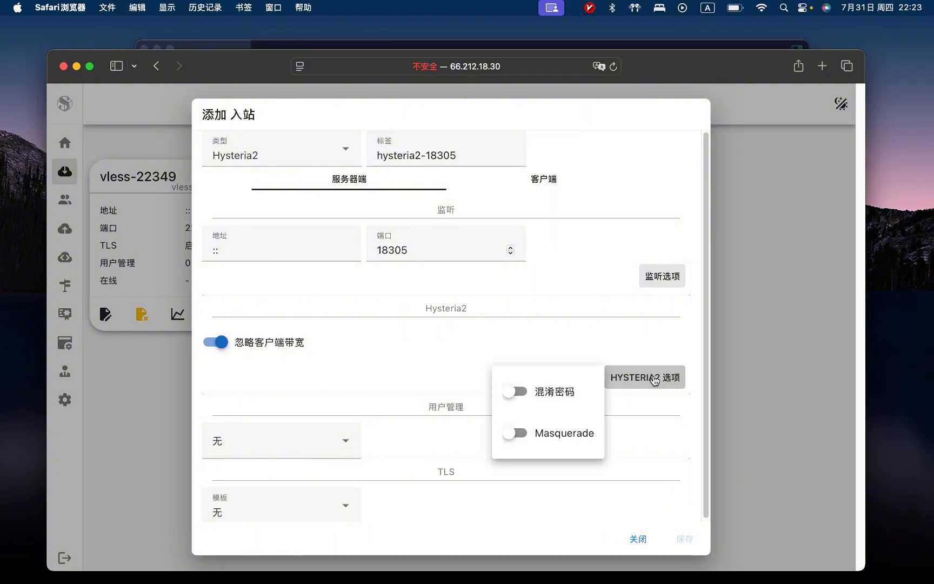
{"action": "left_click", "coordinate": [520, 393]}
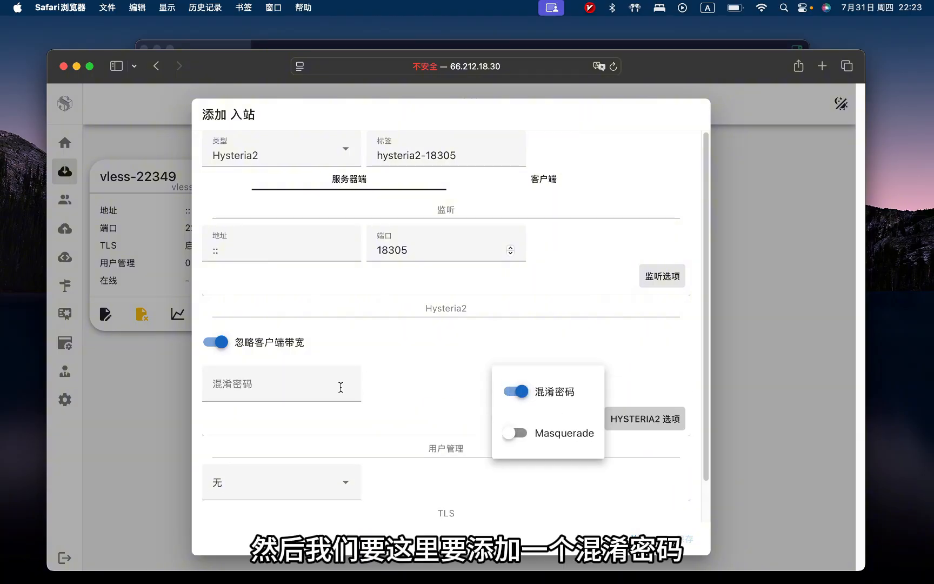
{"action": "left_click", "coordinate": [260, 380]}
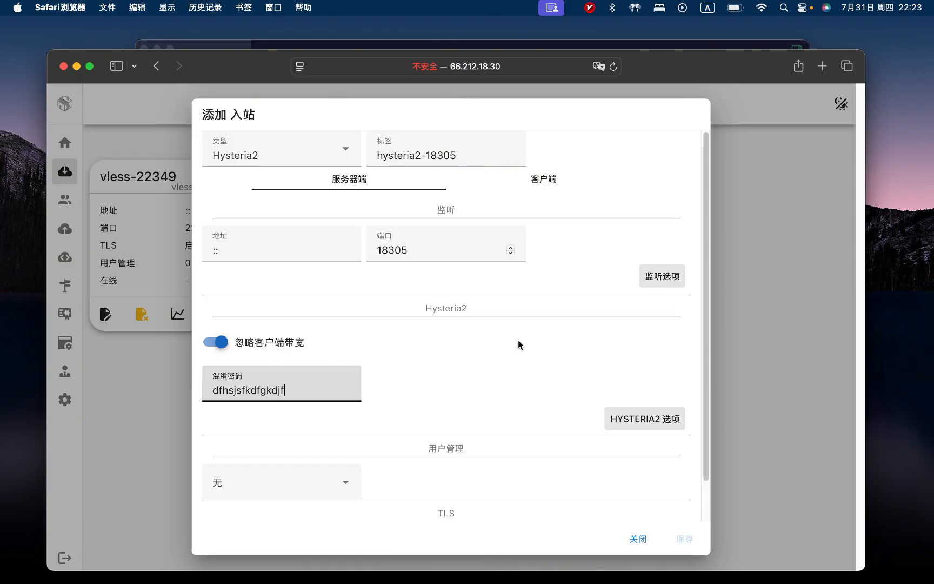
- Assign the els-acme TLS template to the Hysteria2 inbound and check the other templates and settings
{"action": "scroll", "coordinate": [436, 411], "scroll_direction": "down", "scroll_amount": 2}
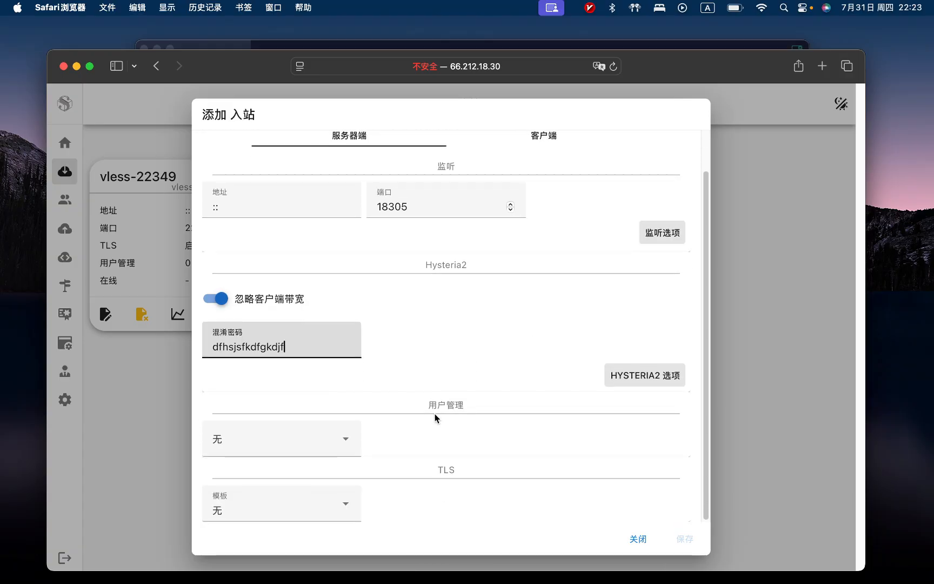
{"action": "left_click", "coordinate": [309, 501]}
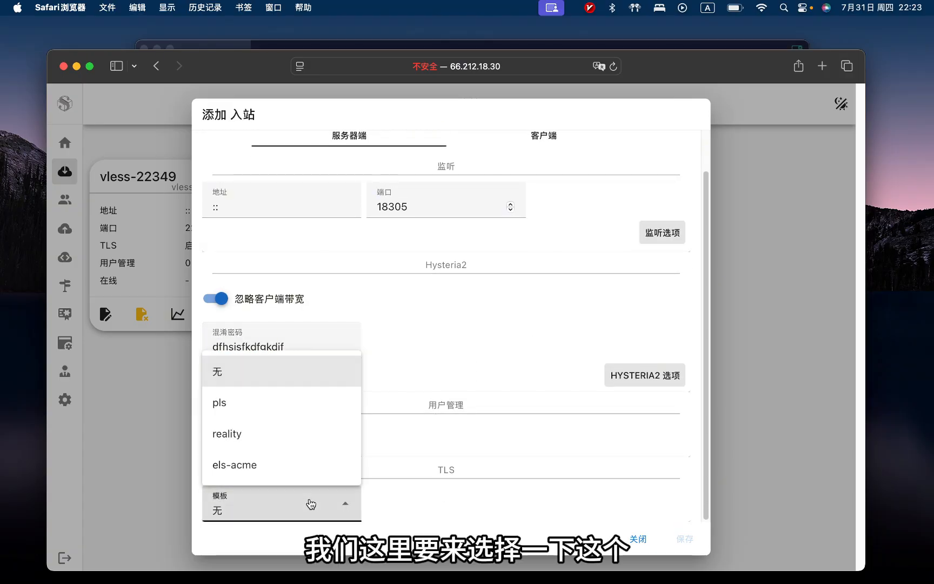
{"action": "left_click", "coordinate": [257, 468]}
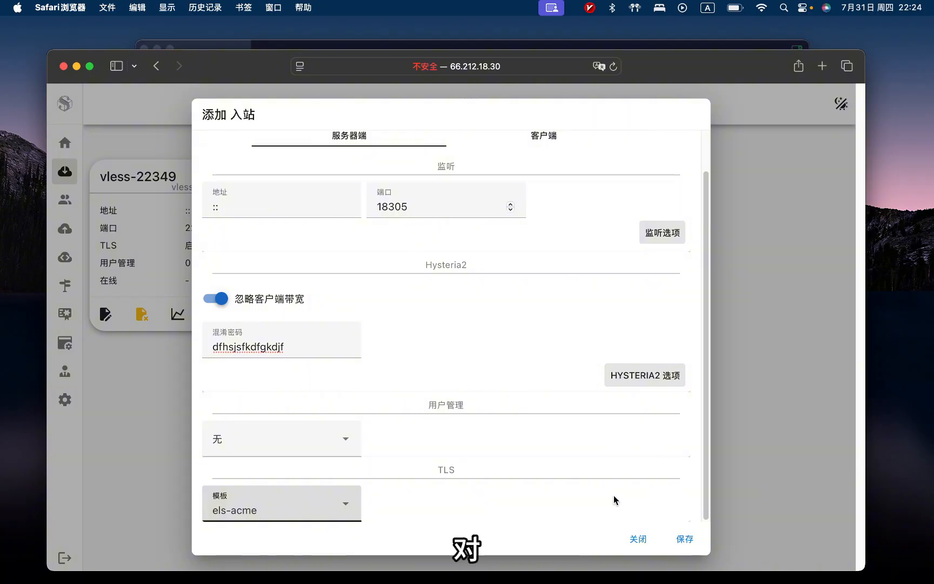
{"action": "left_click", "coordinate": [314, 514]}
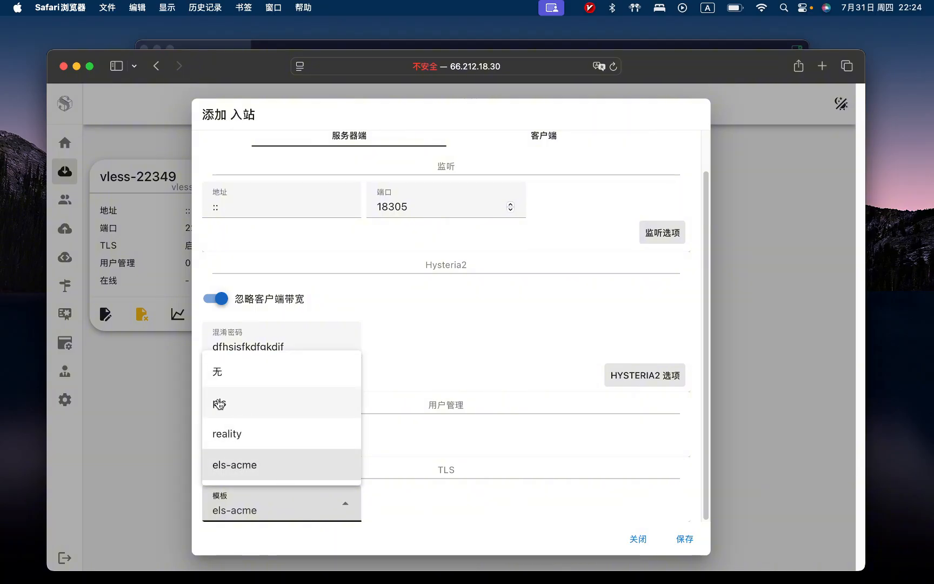
{"action": "left_click", "coordinate": [540, 509]}
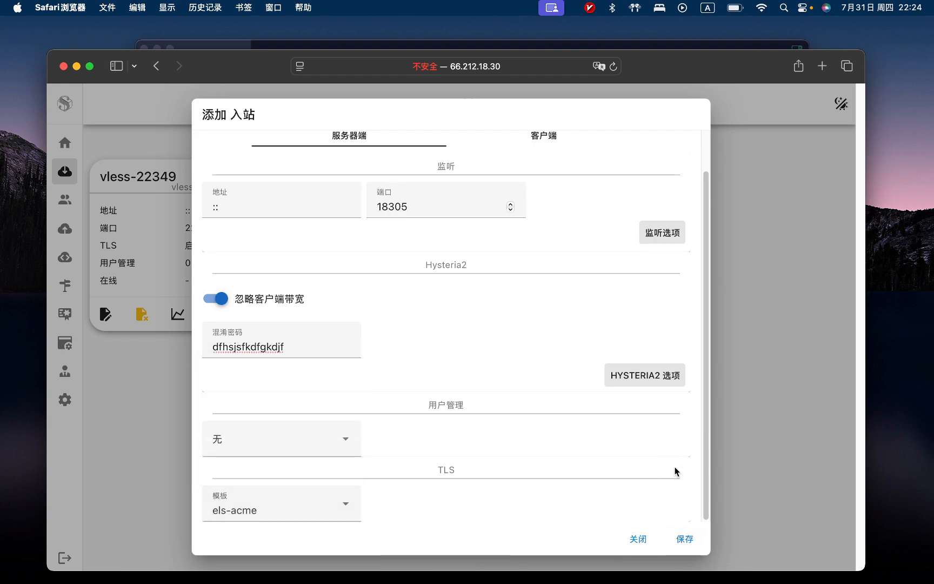
{"action": "scroll", "coordinate": [675, 302], "scroll_direction": "up", "scroll_amount": 2}
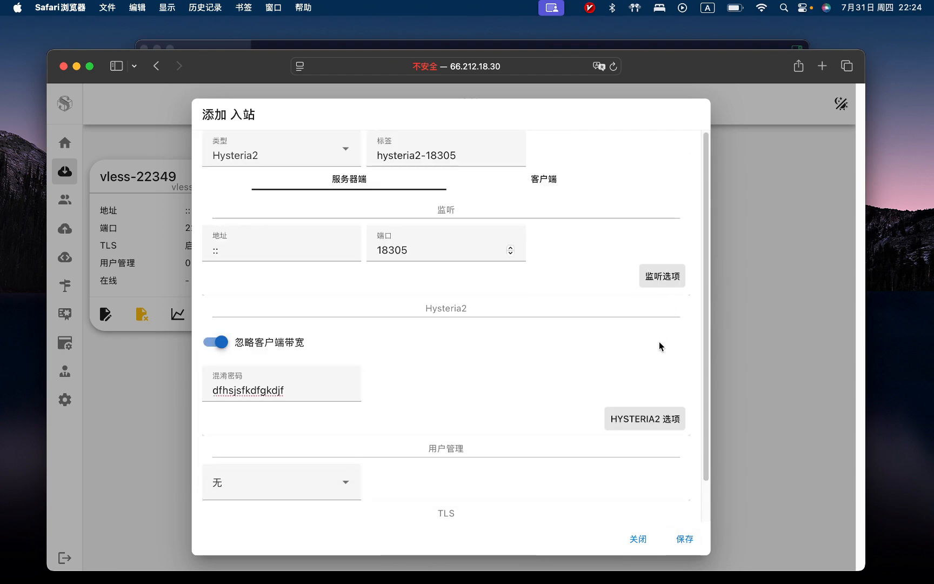
- Save the Hysteria2 inbound on port 18305 with the els-acme TLS template
{"action": "scroll", "coordinate": [540, 351], "scroll_direction": "down", "scroll_amount": 2}
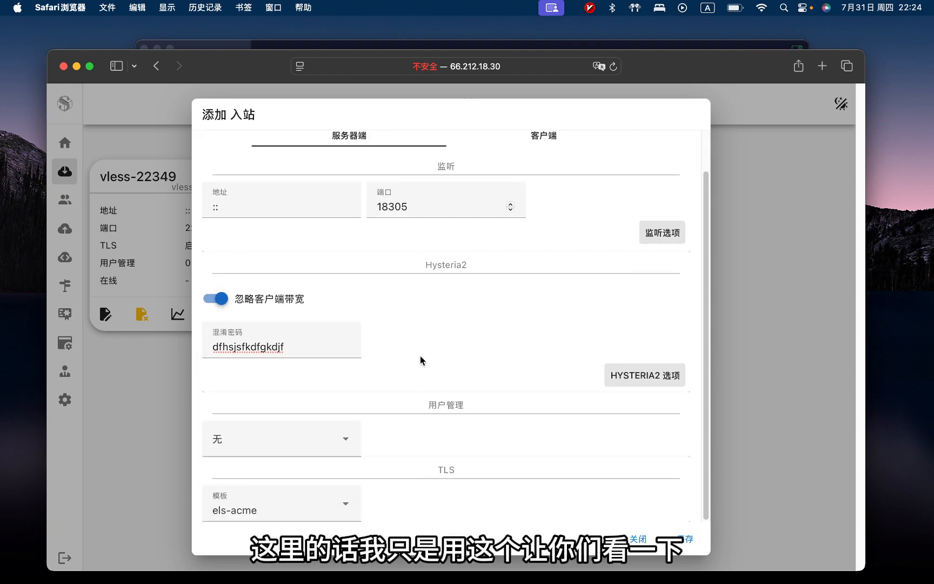
{"action": "left_click", "coordinate": [681, 539]}
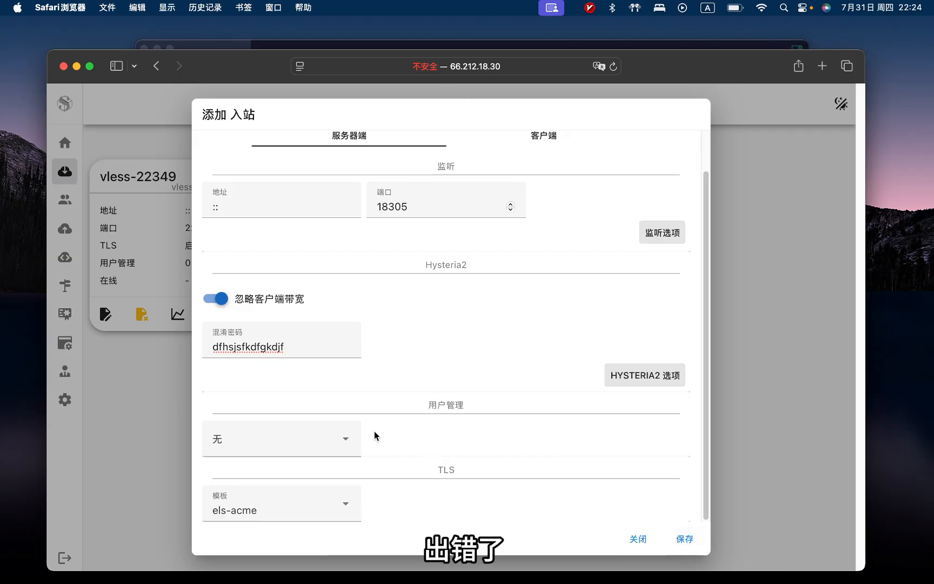
- Try to save the Hysteria2 inbound with an obfuscation password (混淆密码) shortened by three characters, and reload the page
{"action": "left_click", "coordinate": [299, 346]}
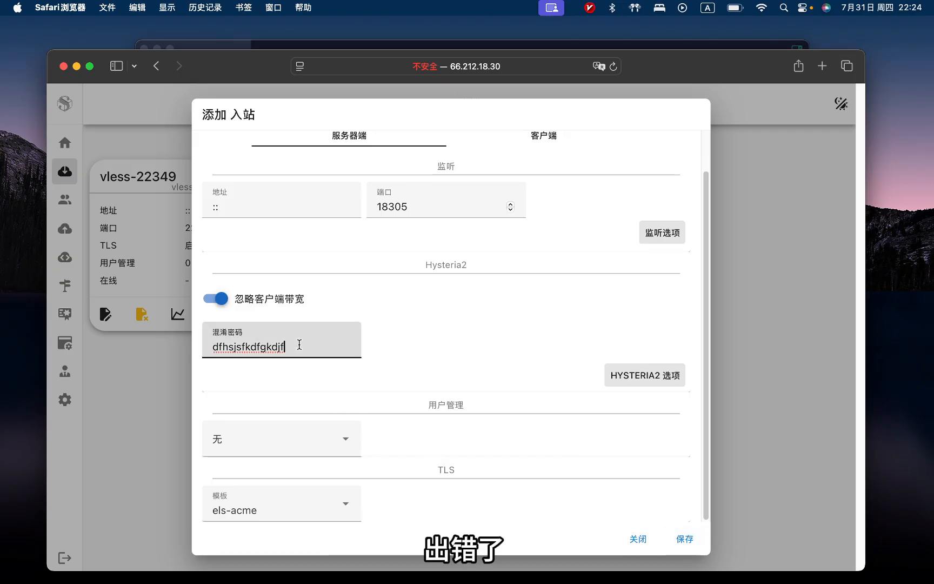
{"action": "key", "text": "BackSpace"}
{"action": "key", "text": "BackSpace"}
{"action": "key", "text": "BackSpace"}
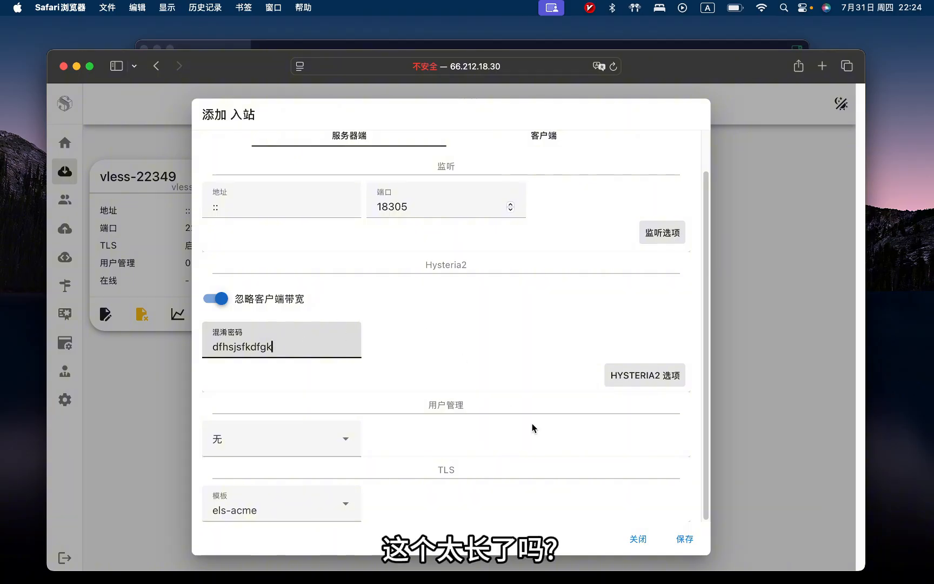
{"action": "left_click", "coordinate": [689, 544]}
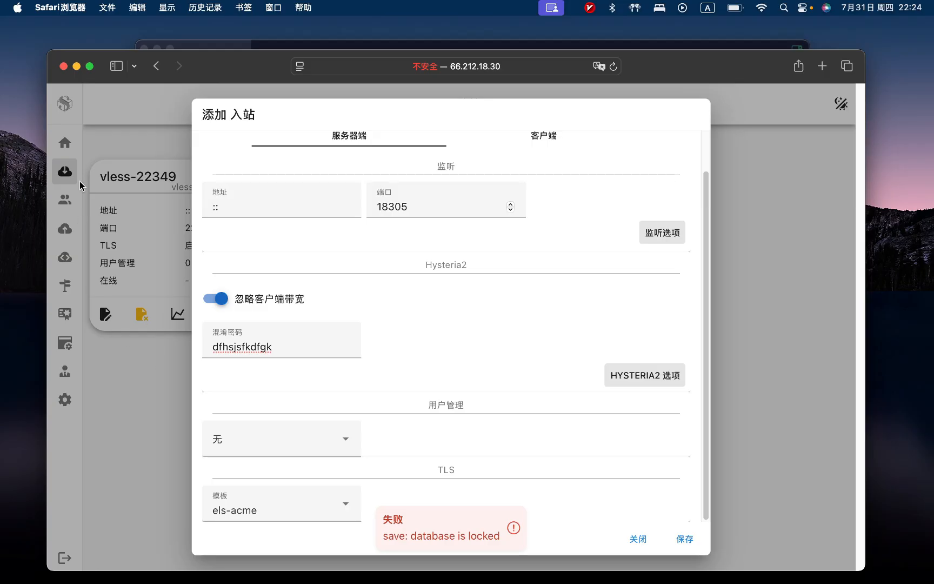
{"action": "left_click", "coordinate": [613, 67]}
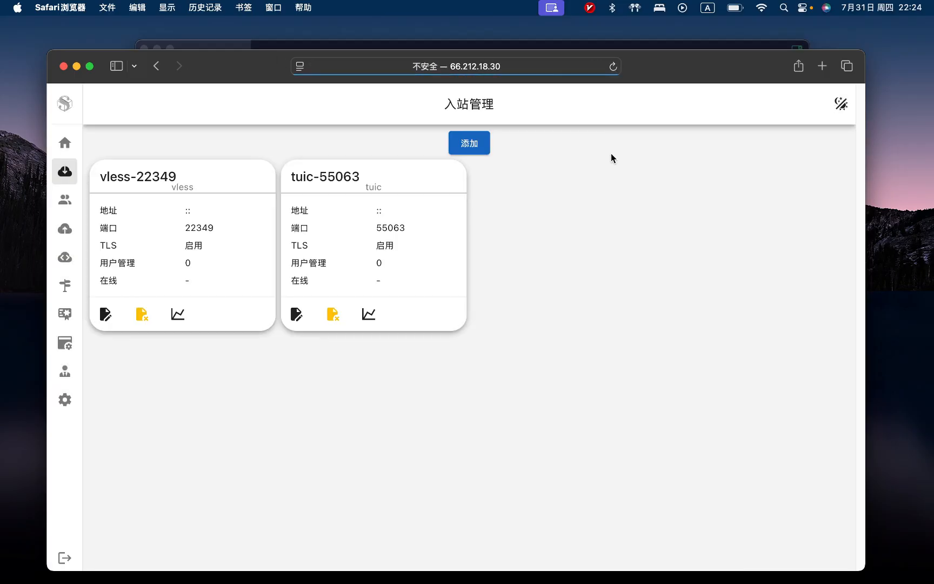
- Start a new Hysteria2 inbound and enable ignoring the client bandwidth (忽略客户端带宽)
{"action": "left_click", "coordinate": [470, 144]}
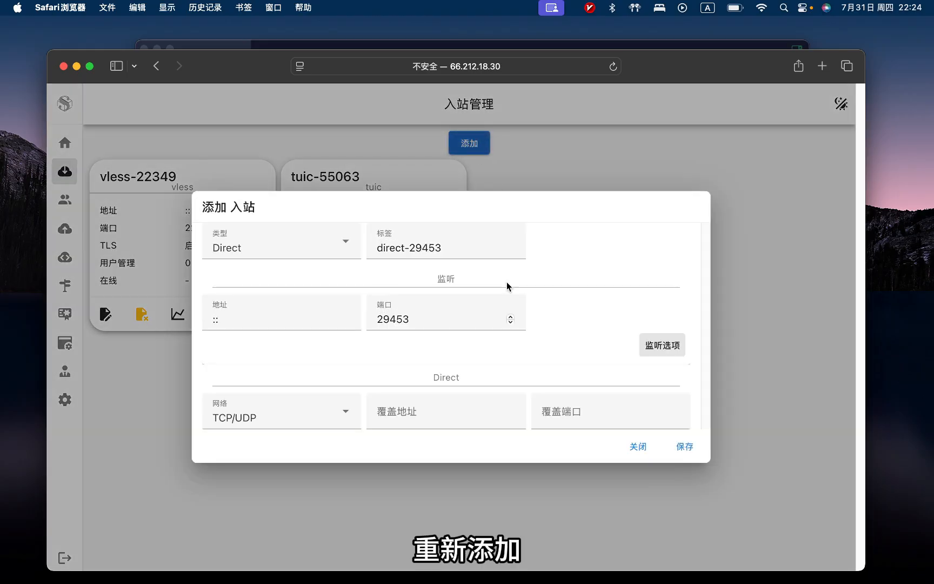
{"action": "left_click", "coordinate": [320, 247]}
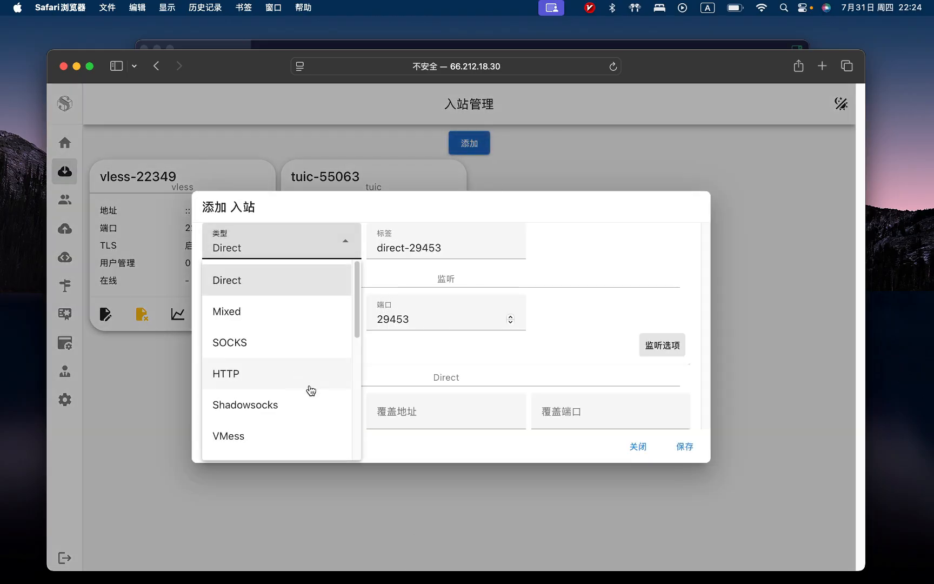
{"action": "scroll", "coordinate": [325, 380], "scroll_direction": "down", "scroll_amount": 5}
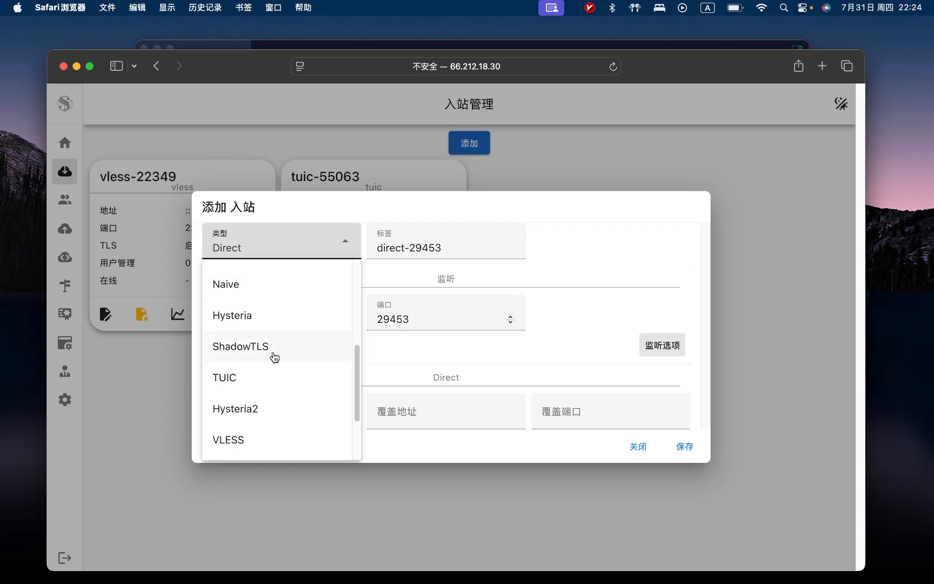
{"action": "scroll", "coordinate": [277, 357], "scroll_direction": "down", "scroll_amount": 2}
{"action": "left_click", "coordinate": [252, 321]}
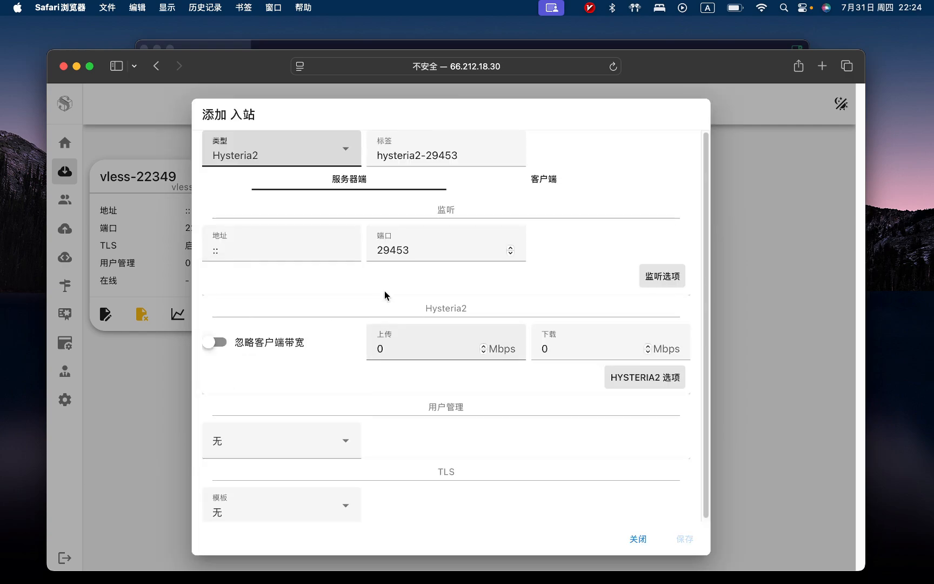
{"action": "left_click", "coordinate": [220, 343]}
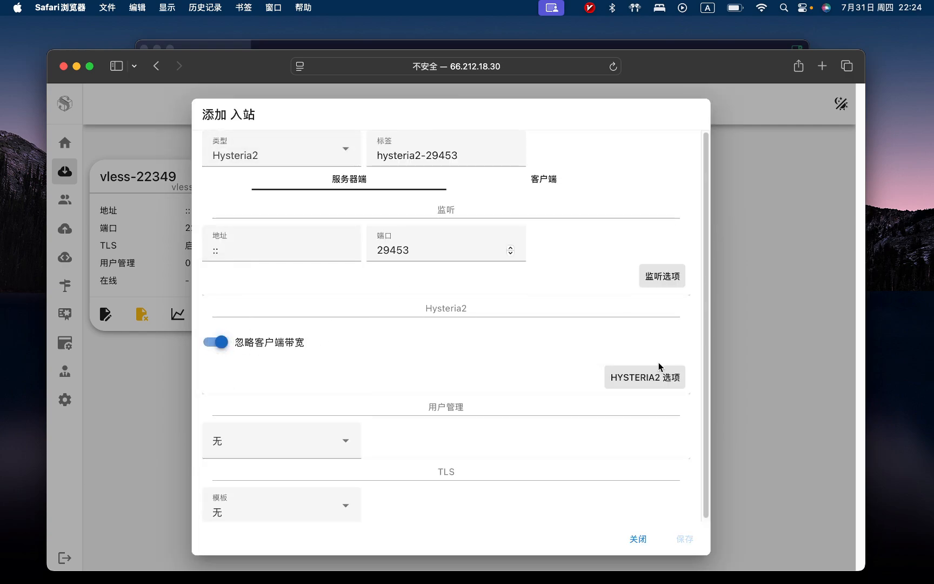
- Enable the obfuscation password option (混淆密码) for the new Hysteria2 inbound and enter an obfuscation password
{"action": "left_click", "coordinate": [643, 378]}
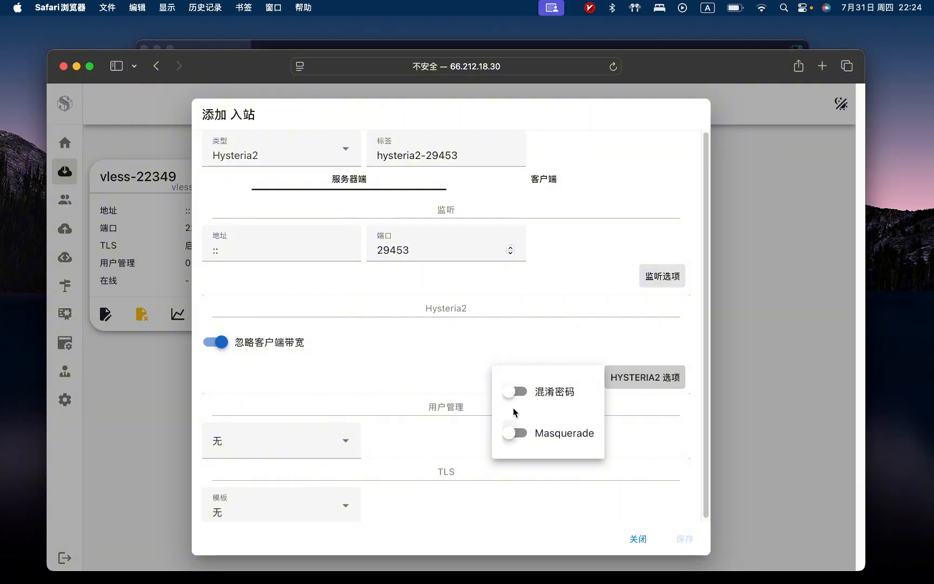
{"action": "left_click", "coordinate": [515, 391]}
{"action": "left_click", "coordinate": [273, 387]}
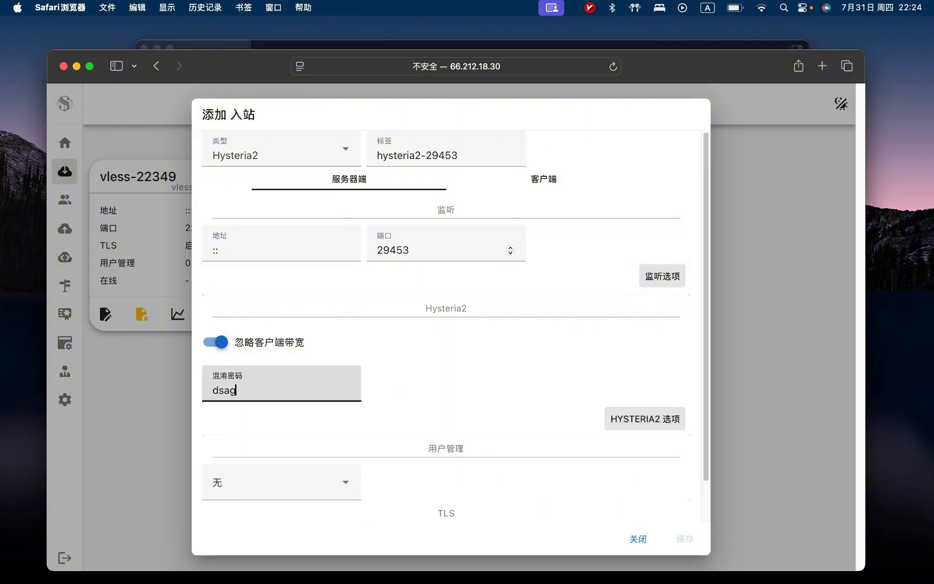
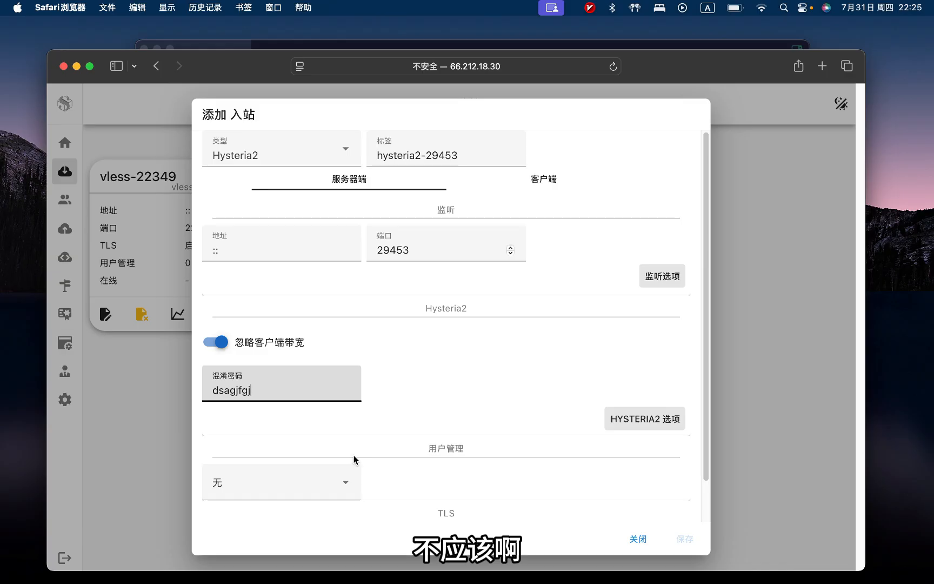
- Assign the els-acme TLS template to the new Hysteria2 inbound and try to save it
{"action": "scroll", "coordinate": [355, 456], "scroll_direction": "down", "scroll_amount": 1}
{"action": "scroll", "coordinate": [335, 498], "scroll_direction": "down", "scroll_amount": 1}
{"action": "left_click", "coordinate": [309, 502]}
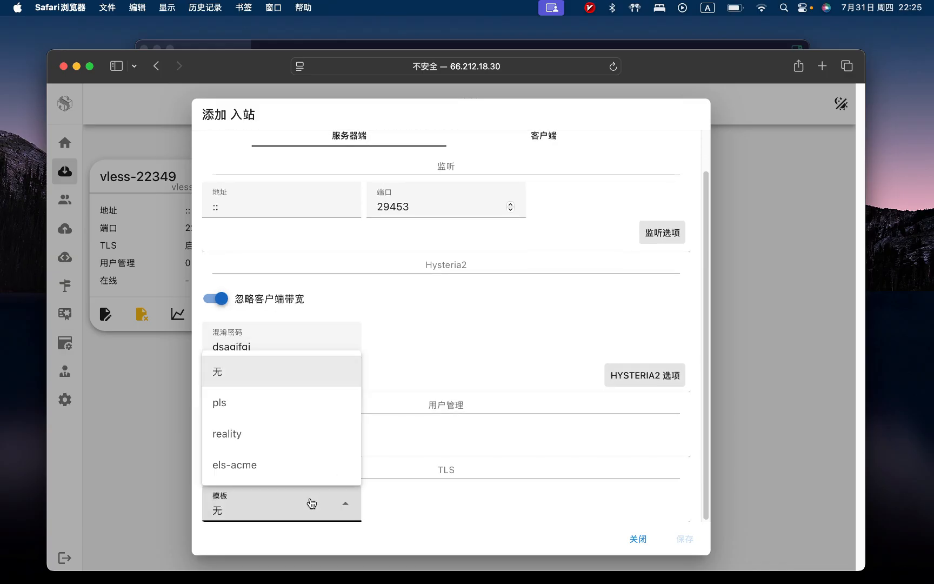
{"action": "left_click", "coordinate": [250, 466]}
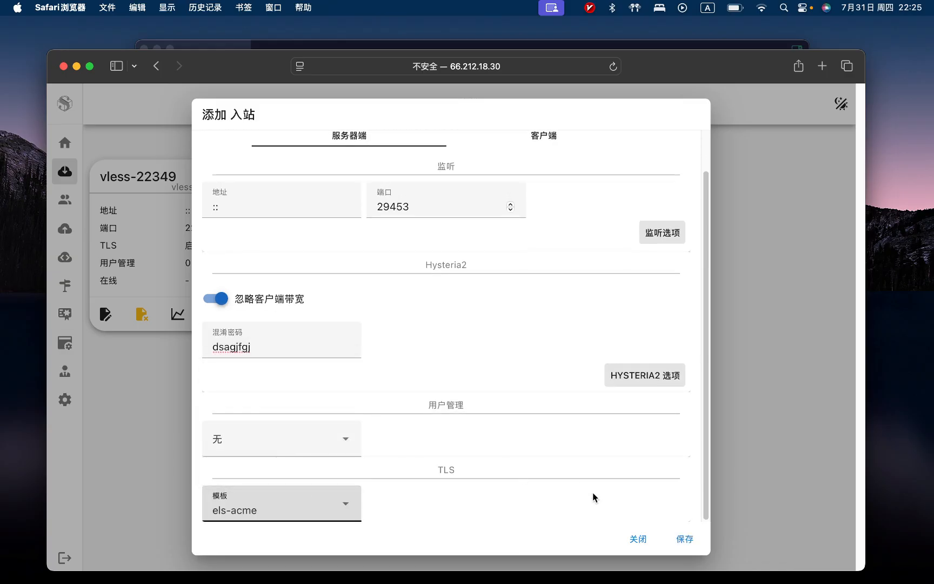
{"action": "left_click", "coordinate": [687, 540]}
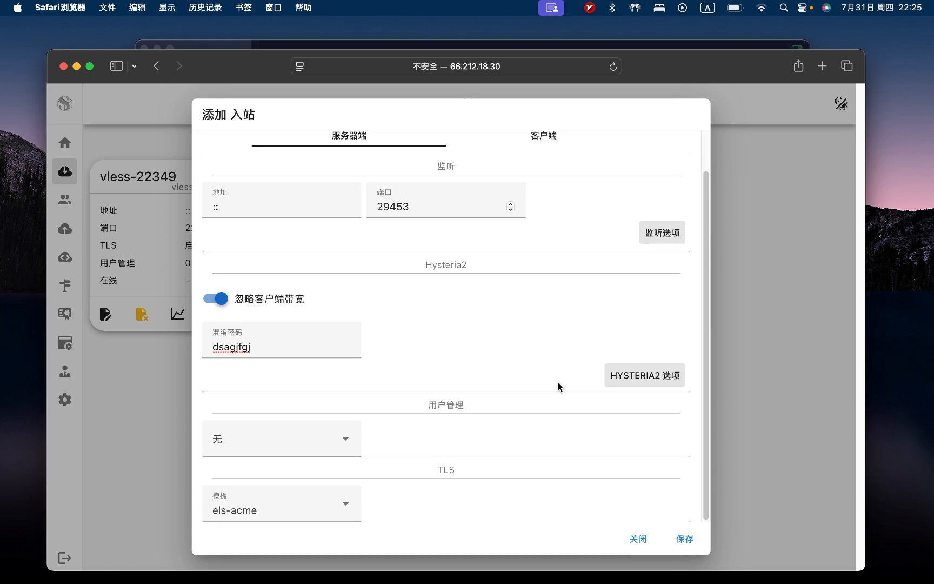
- Review the new inbound's listening and Hysteria2 options, and close the form without saving
{"action": "scroll", "coordinate": [538, 285], "scroll_direction": "up", "scroll_amount": 1}
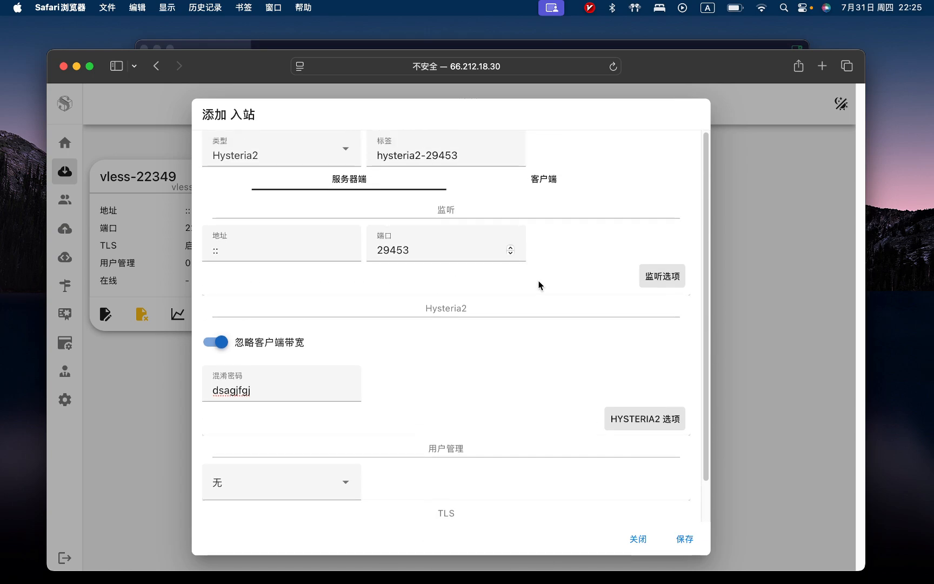
{"action": "scroll", "coordinate": [538, 285], "scroll_direction": "down", "scroll_amount": 3}
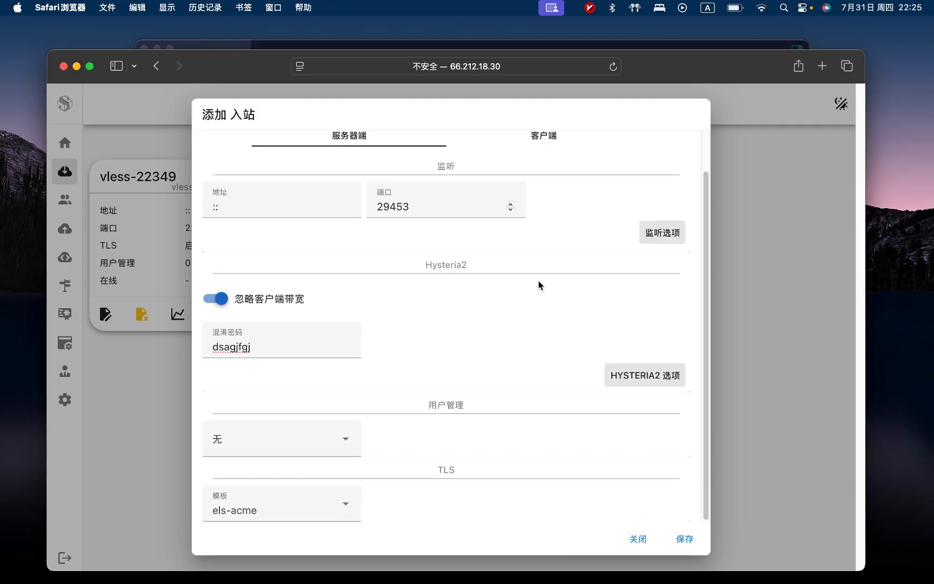
{"action": "left_click", "coordinate": [641, 375]}
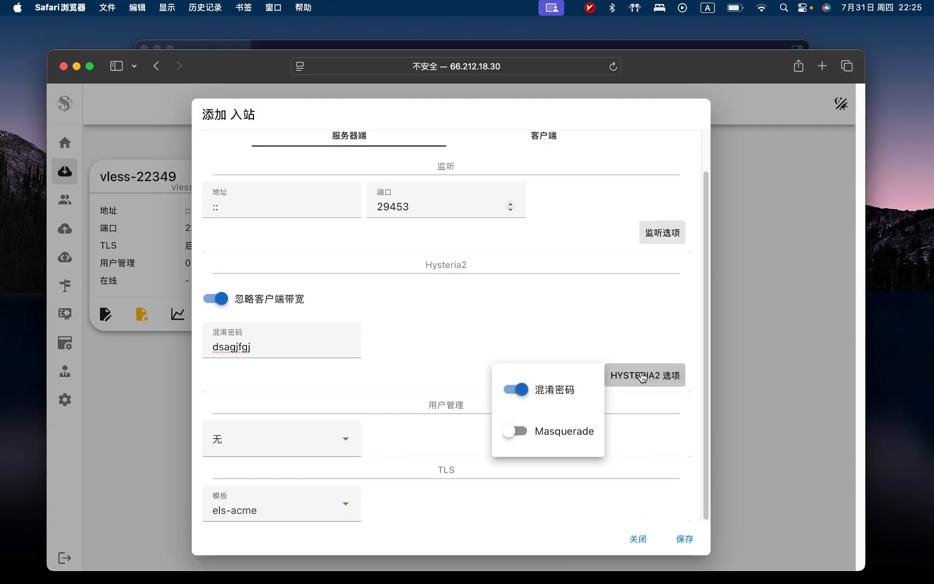
{"action": "left_click", "coordinate": [642, 377]}
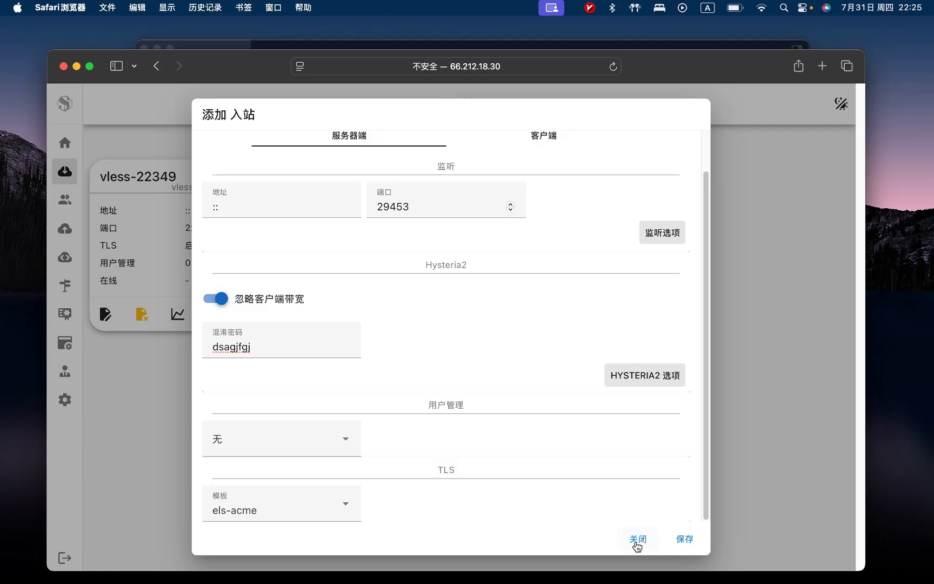
{"action": "left_click", "coordinate": [638, 539]}
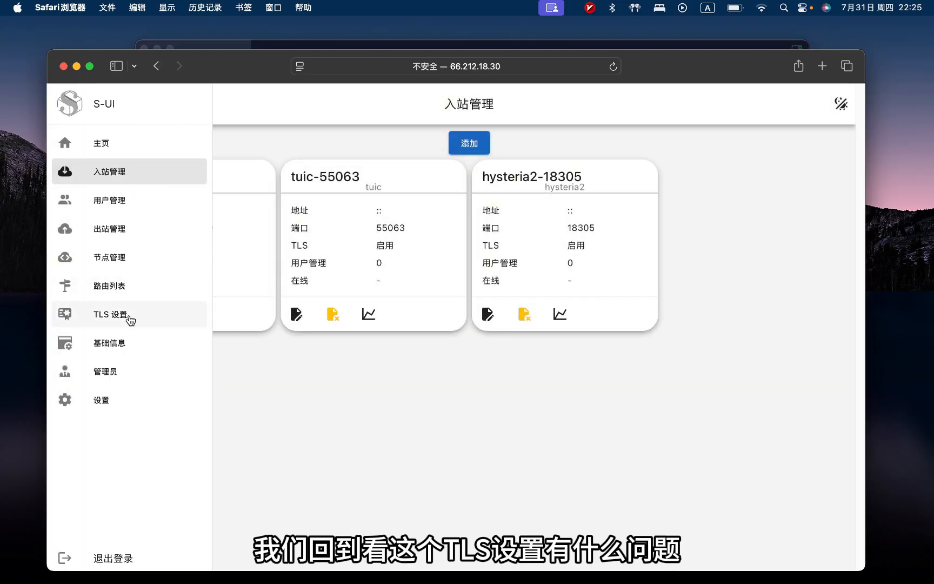
- Check the settings of the els-acme TLS template and save it again
{"action": "left_click", "coordinate": [66, 313]}
{"action": "left_click", "coordinate": [488, 297]}
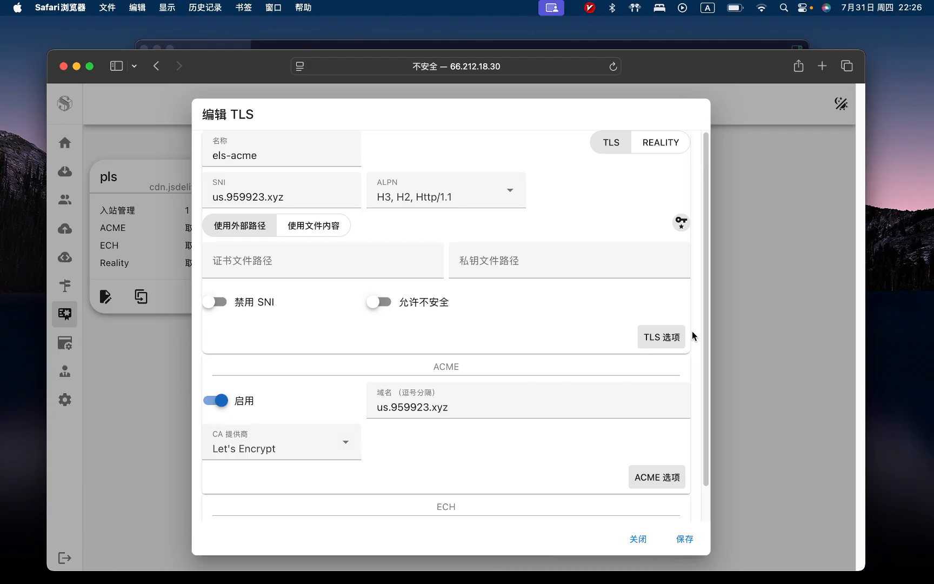
{"action": "left_click", "coordinate": [685, 539]}
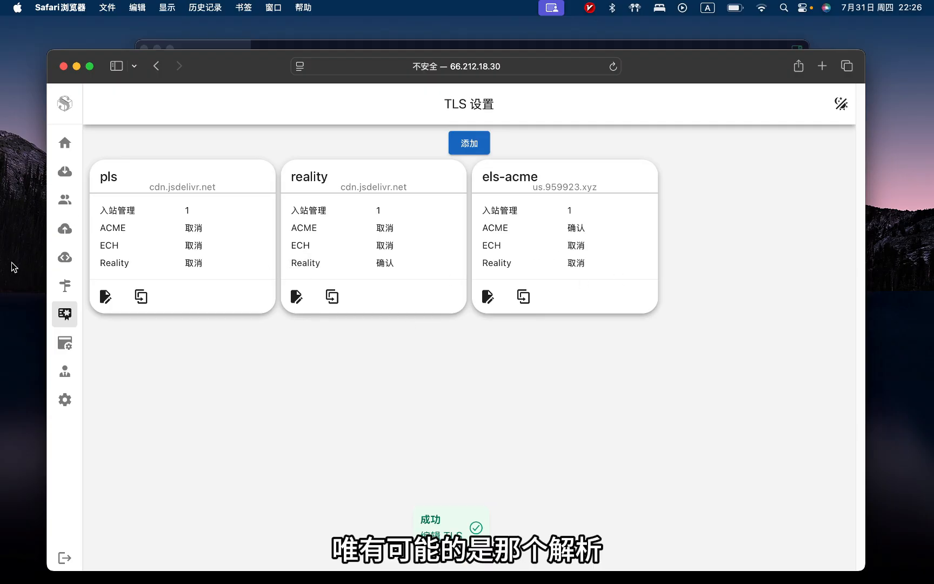
- Open the hysteria2-18305 inbound for editing, check its settings and save it again
{"action": "mouse_move", "coordinate": [76, 199]}
{"action": "left_click", "coordinate": [130, 201]}
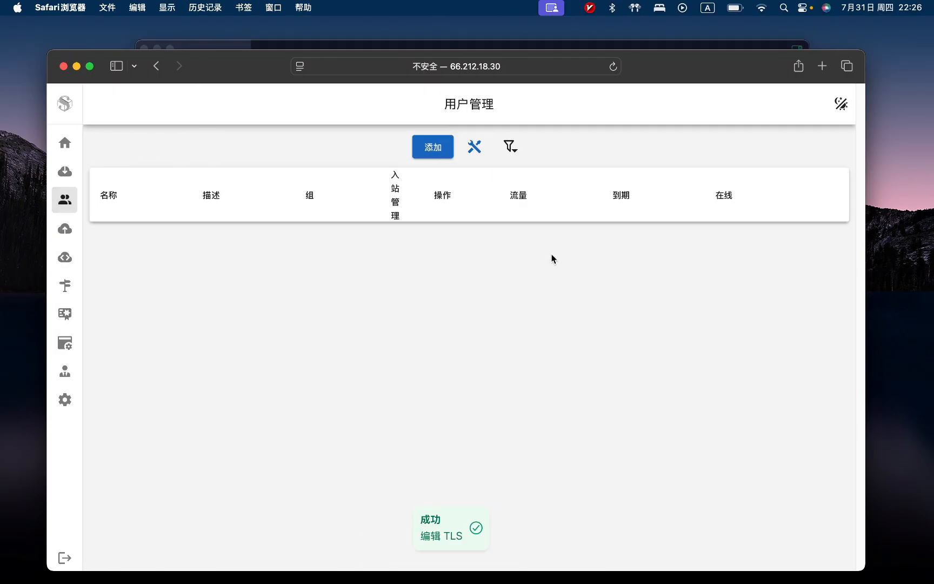
{"action": "mouse_move", "coordinate": [79, 174]}
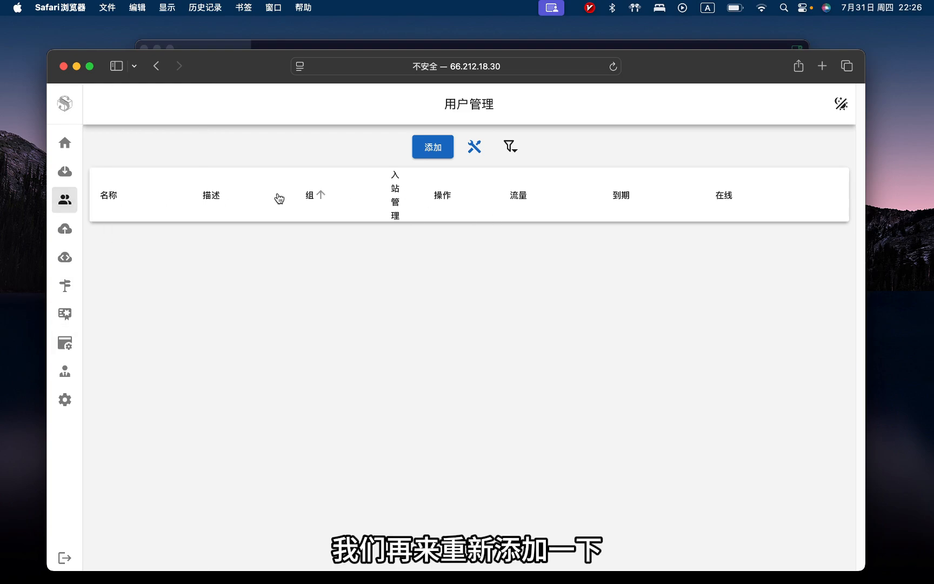
{"action": "left_click", "coordinate": [124, 172]}
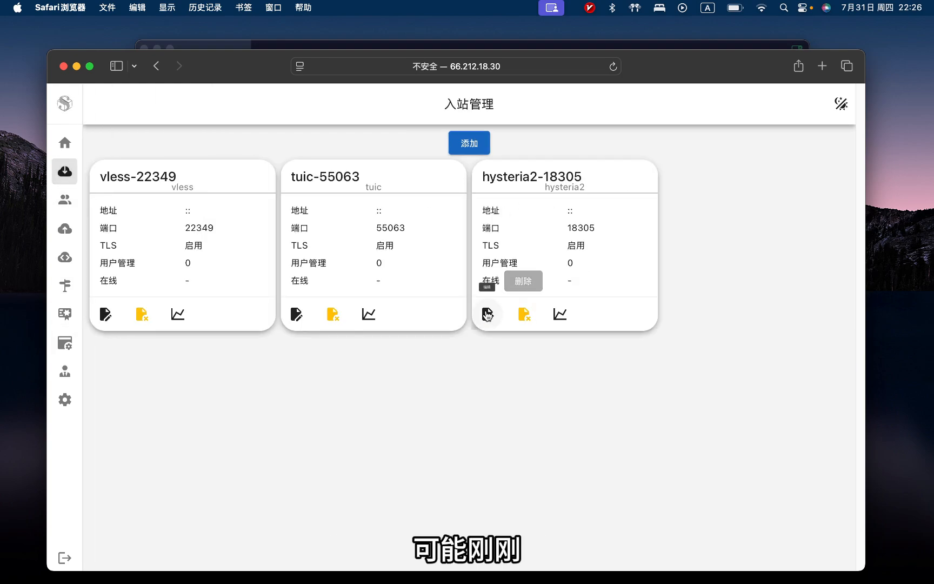
{"action": "left_click", "coordinate": [487, 313]}
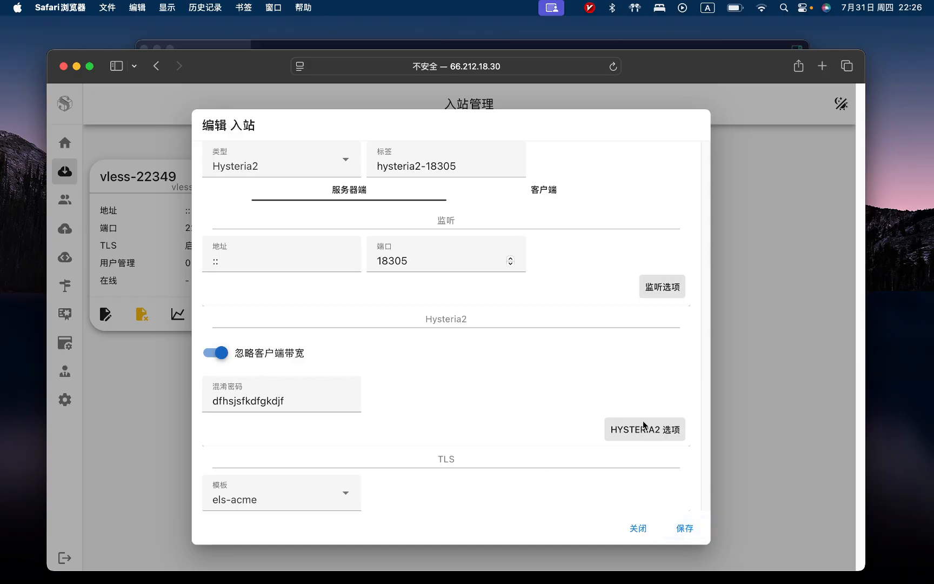
{"action": "left_click", "coordinate": [683, 528]}
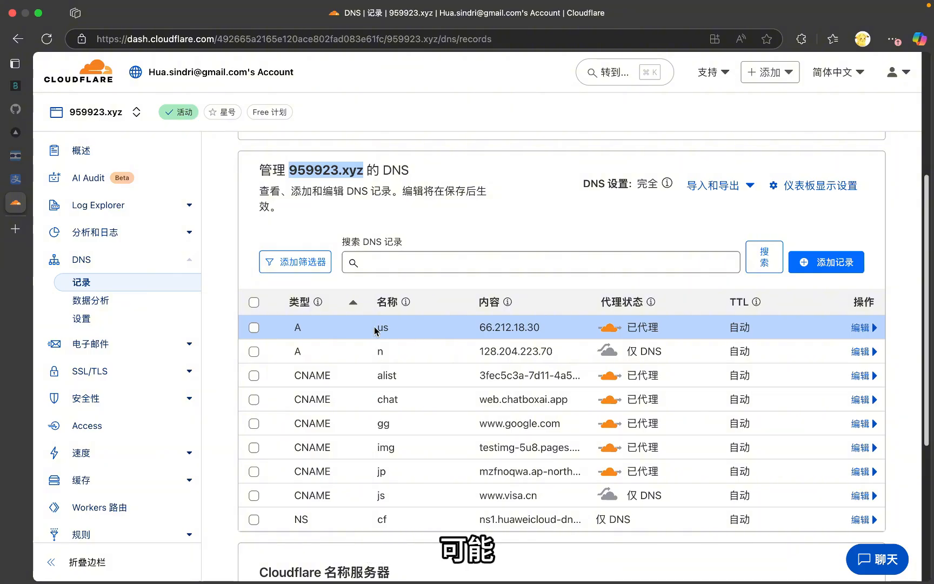
- Switch to Cloudflare and check the address of the us A record in the 959923.xyz DNS records
{"action": "left_click_drag", "start_coordinate": [375, 328], "coordinate": [554, 327]}
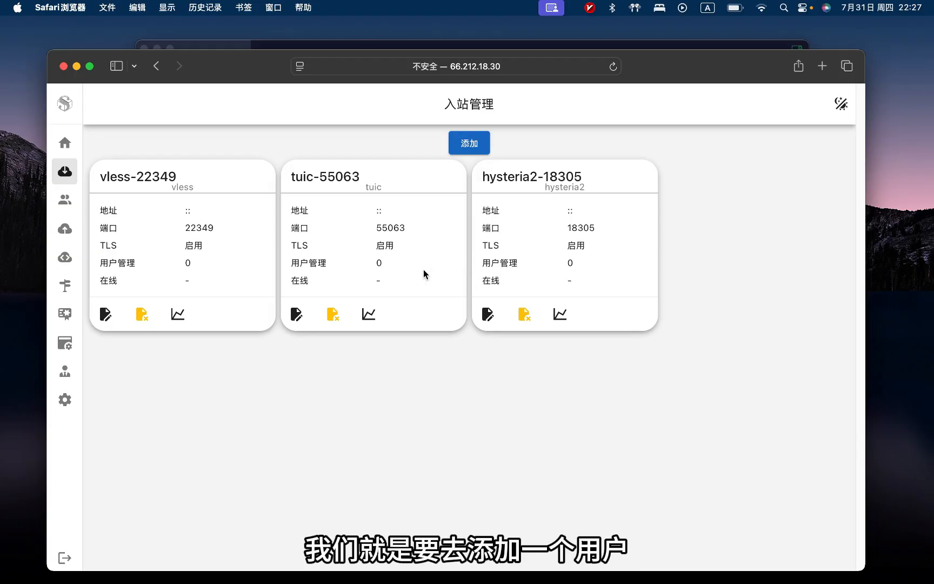
- Start a new client named sn in user management, keeping its traffic at 0 GiB and its expiry unlimited
{"action": "left_click", "coordinate": [65, 200]}
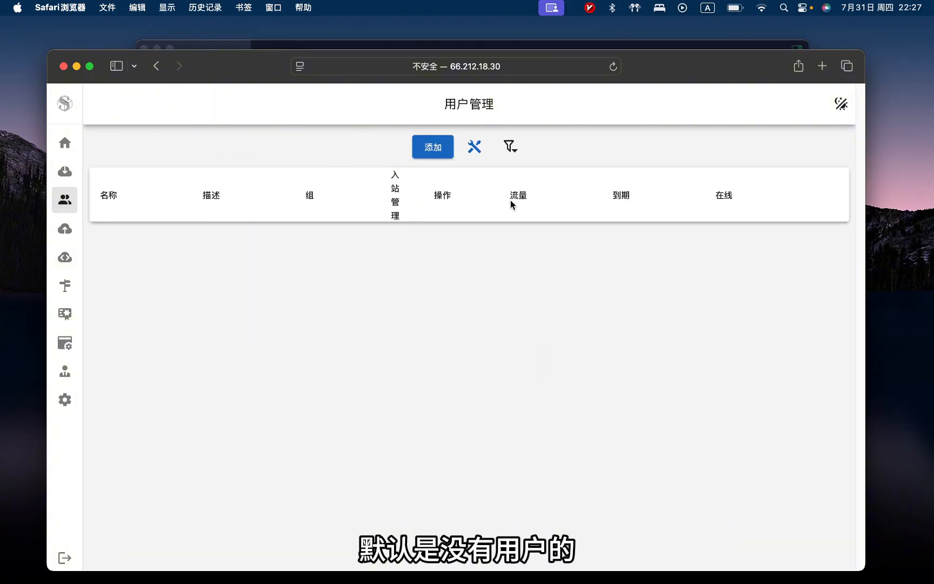
{"action": "left_click", "coordinate": [441, 159]}
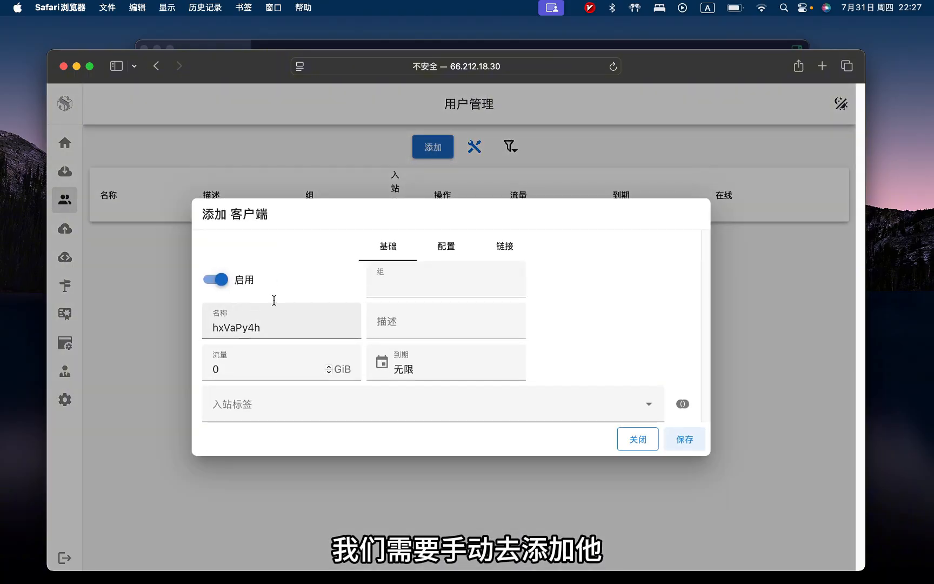
{"action": "double_click", "coordinate": [271, 326]}
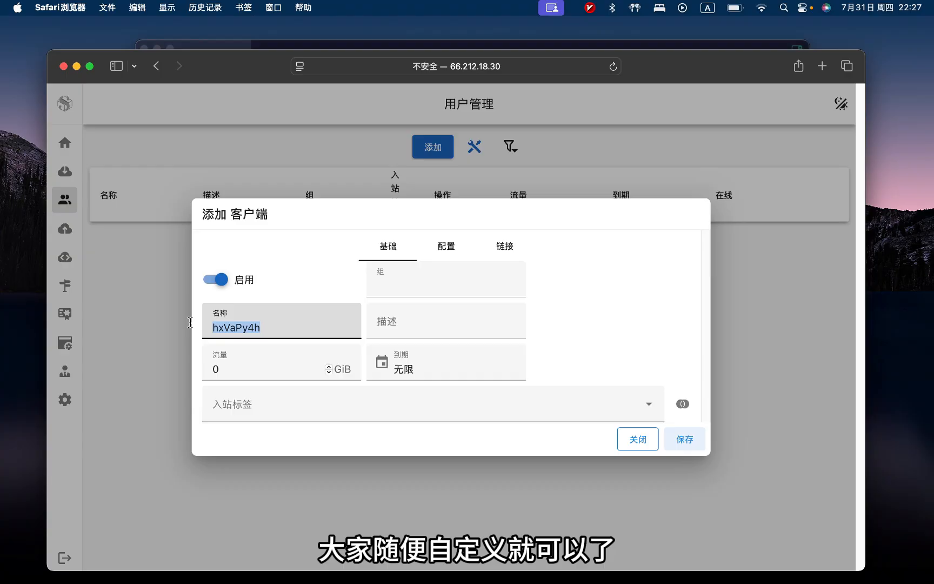
{"action": "type", "text": "sn"}
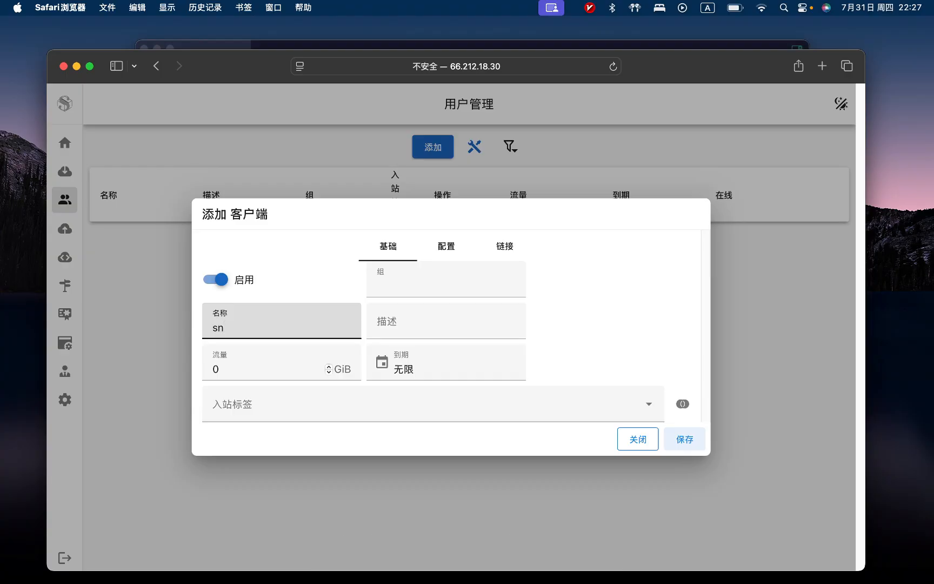
{"action": "left_click", "coordinate": [261, 369]}
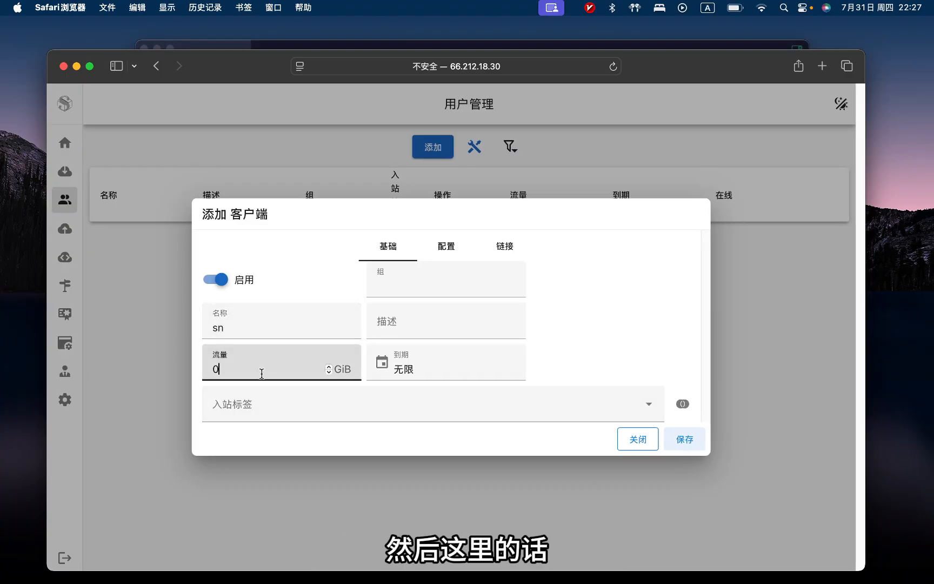
{"action": "left_click", "coordinate": [429, 364]}
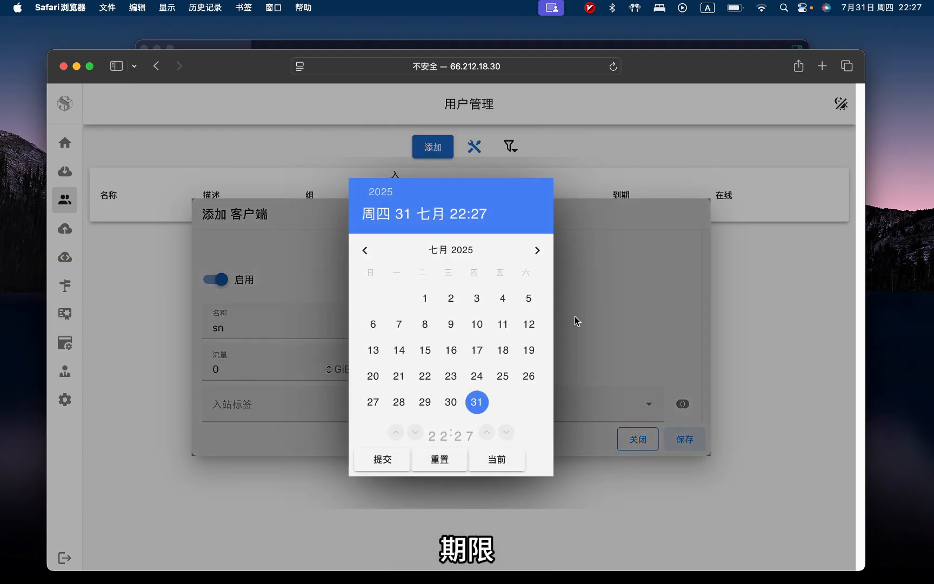
{"action": "left_click", "coordinate": [575, 319]}
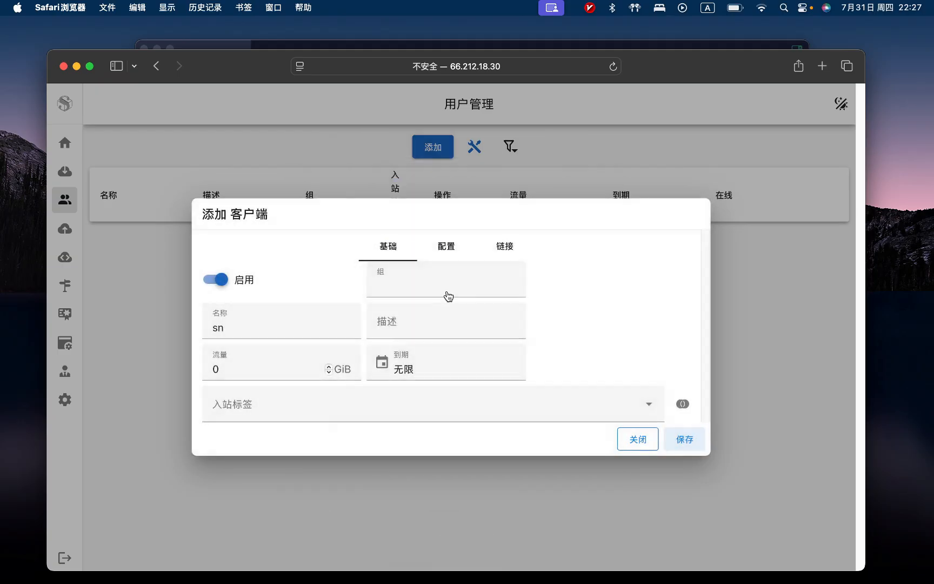
- Assign the vless-22349, tuic-55063 and hysteria2-18305 inbounds to the new client
{"action": "left_click", "coordinate": [283, 405]}
{"action": "left_click", "coordinate": [246, 443]}
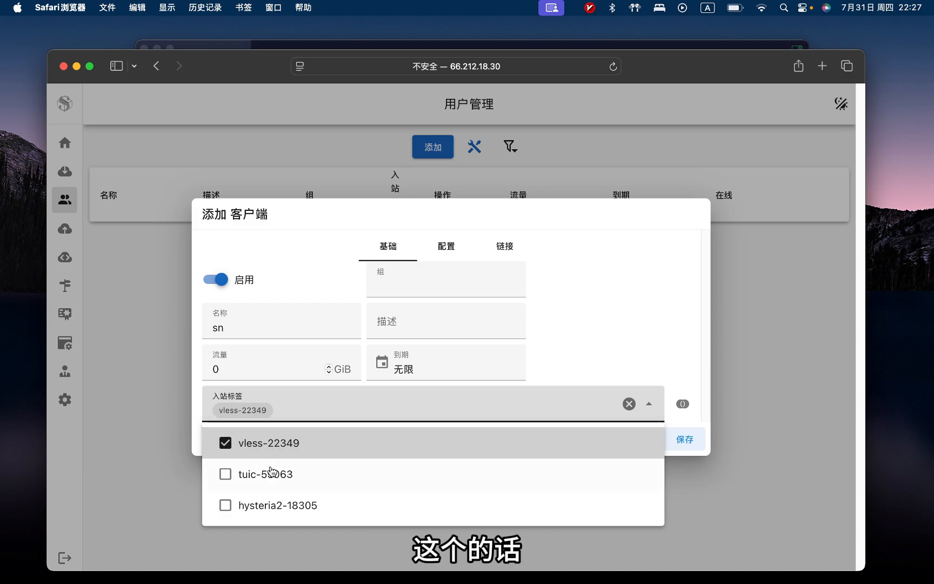
{"action": "left_click", "coordinate": [273, 474]}
{"action": "left_click", "coordinate": [290, 505]}
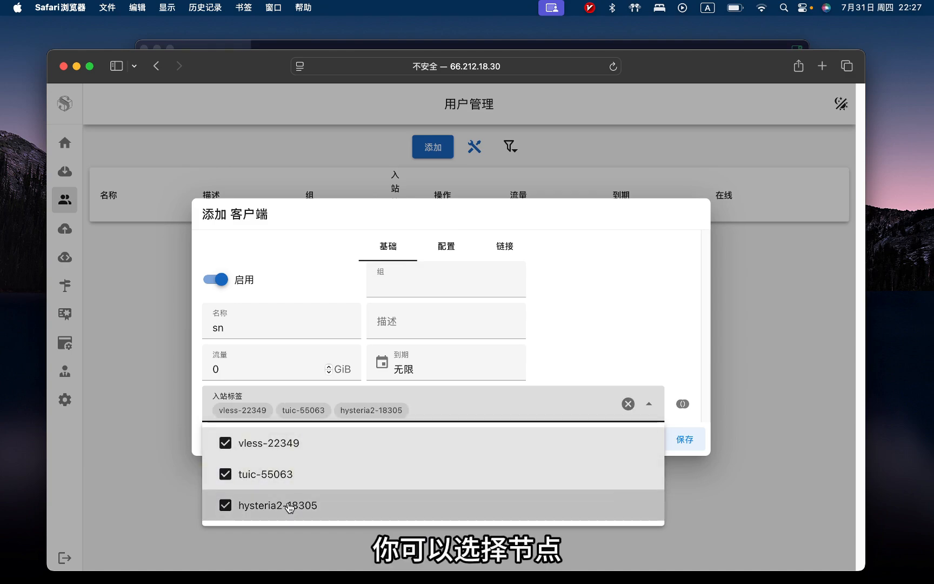
{"action": "left_click", "coordinate": [587, 314]}
- Check the new client's external link options and protocol configuration, and save the client
{"action": "left_click", "coordinate": [498, 247]}
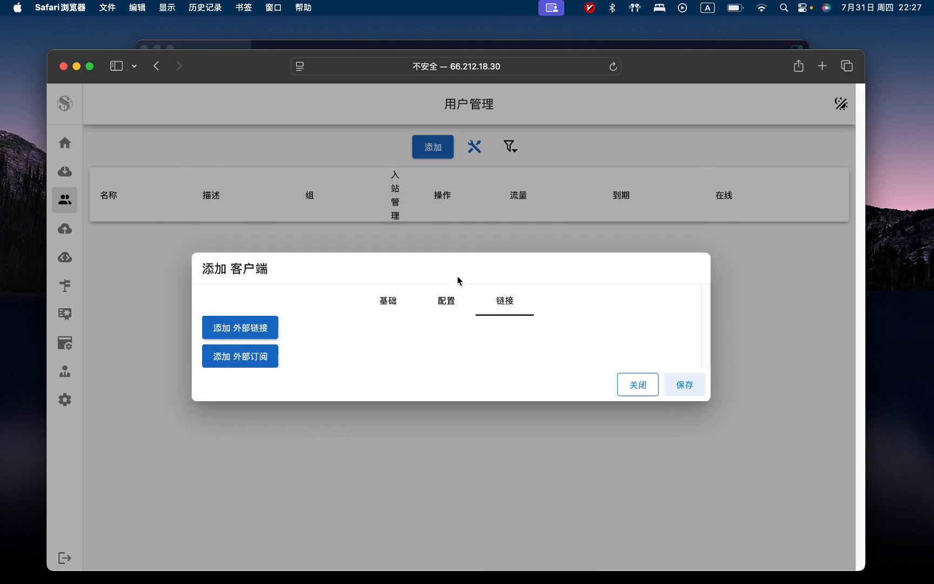
{"action": "left_click", "coordinate": [434, 294]}
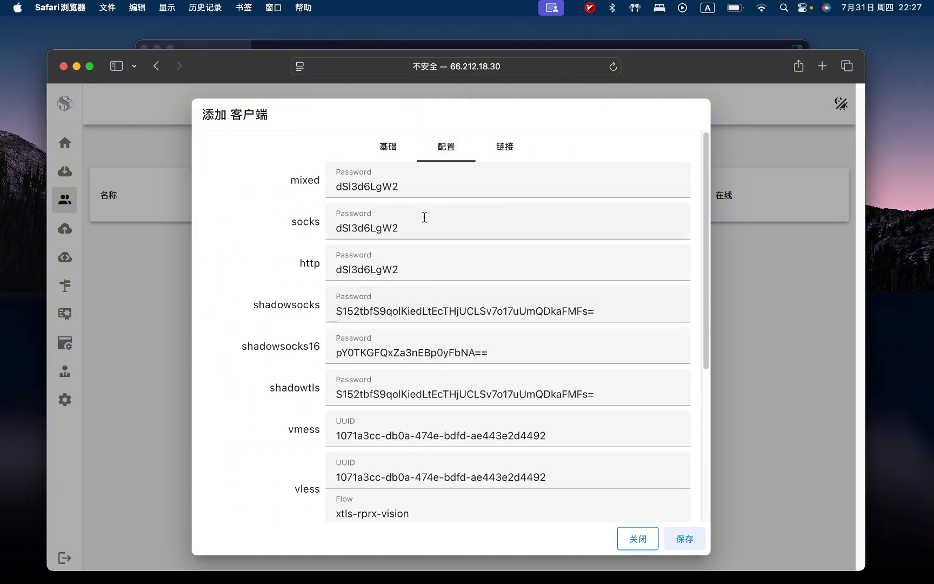
{"action": "left_click", "coordinate": [390, 149]}
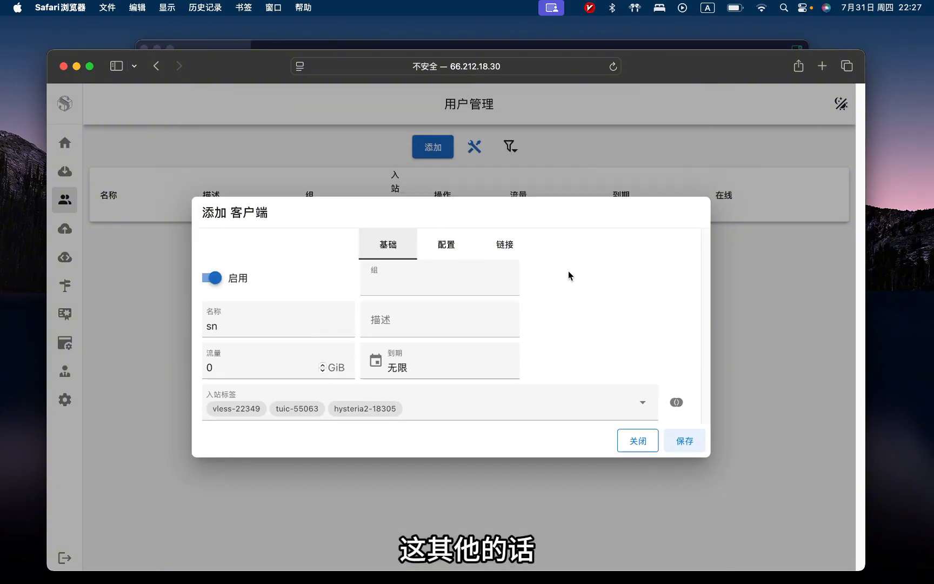
{"action": "left_click", "coordinate": [685, 440]}
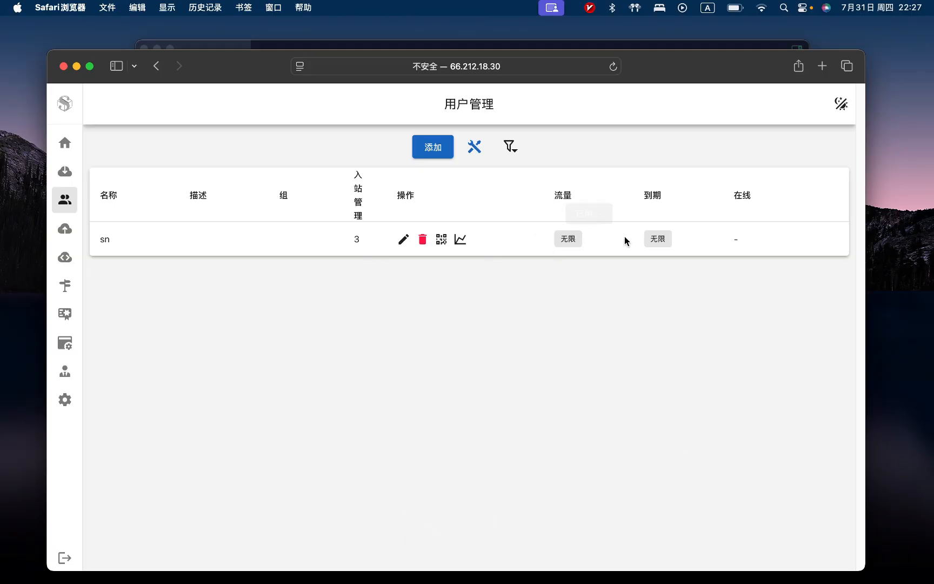
- Open the QR codes of client sn and look through its subscription codes and individual node link codes
{"action": "left_click", "coordinate": [440, 242]}
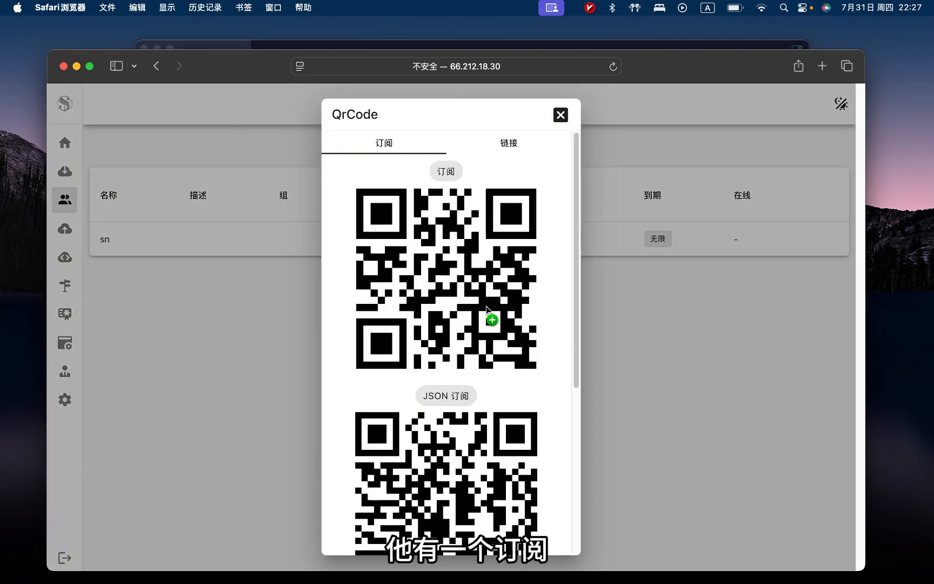
{"action": "scroll", "coordinate": [510, 354], "scroll_direction": "down", "scroll_amount": 2}
{"action": "scroll", "coordinate": [510, 321], "scroll_direction": "up", "scroll_amount": 2}
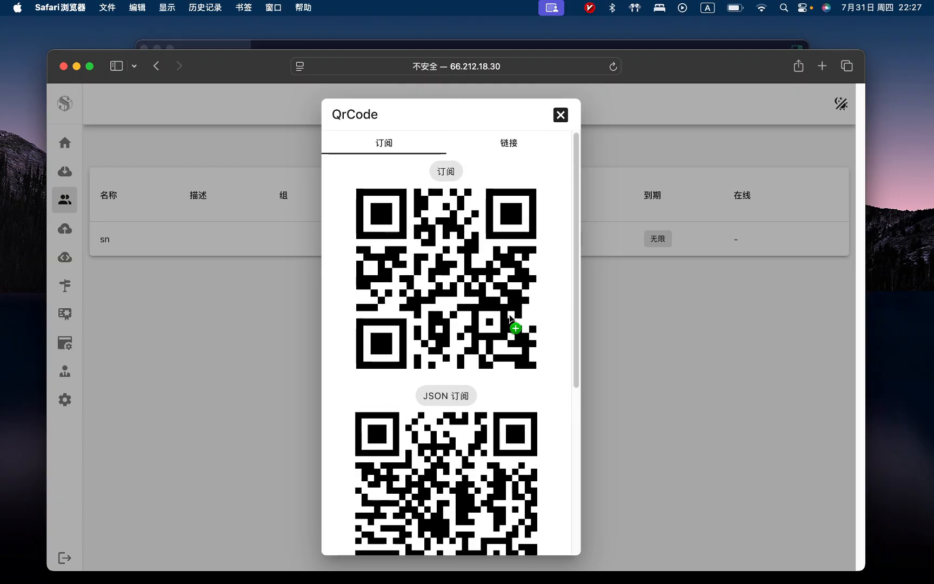
{"action": "left_click", "coordinate": [508, 143]}
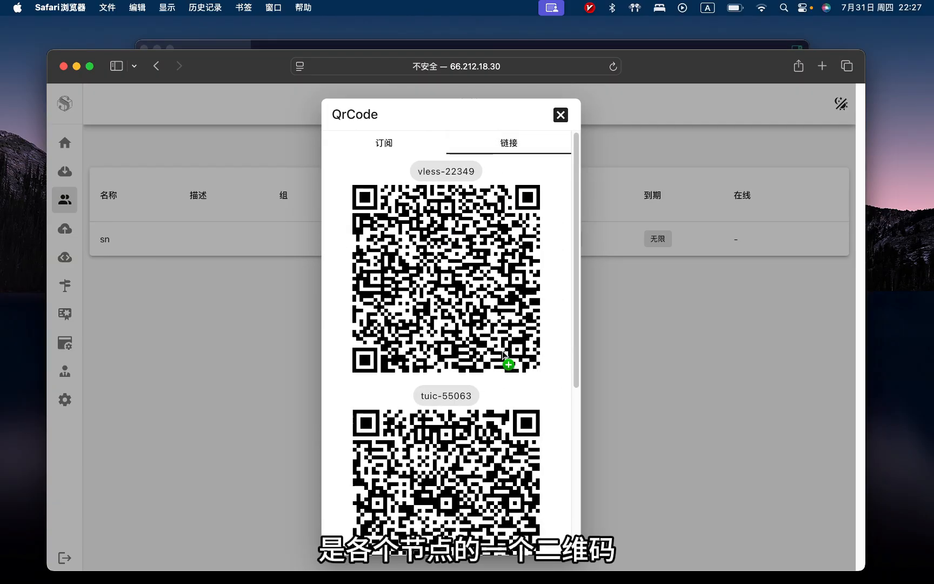
{"action": "scroll", "coordinate": [503, 359], "scroll_direction": "down", "scroll_amount": 5}
{"action": "scroll", "coordinate": [503, 359], "scroll_direction": "up", "scroll_amount": 5}
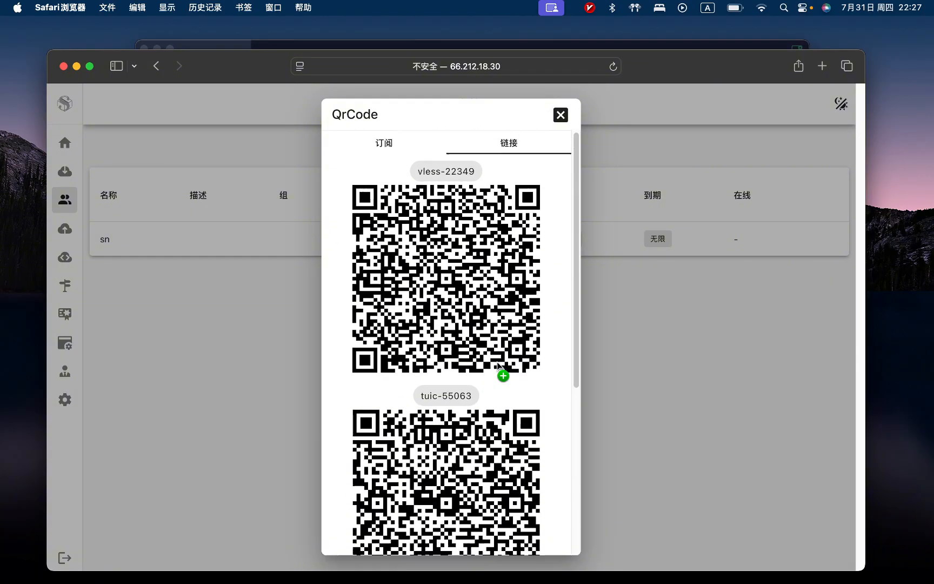
{"action": "left_click", "coordinate": [384, 143]}
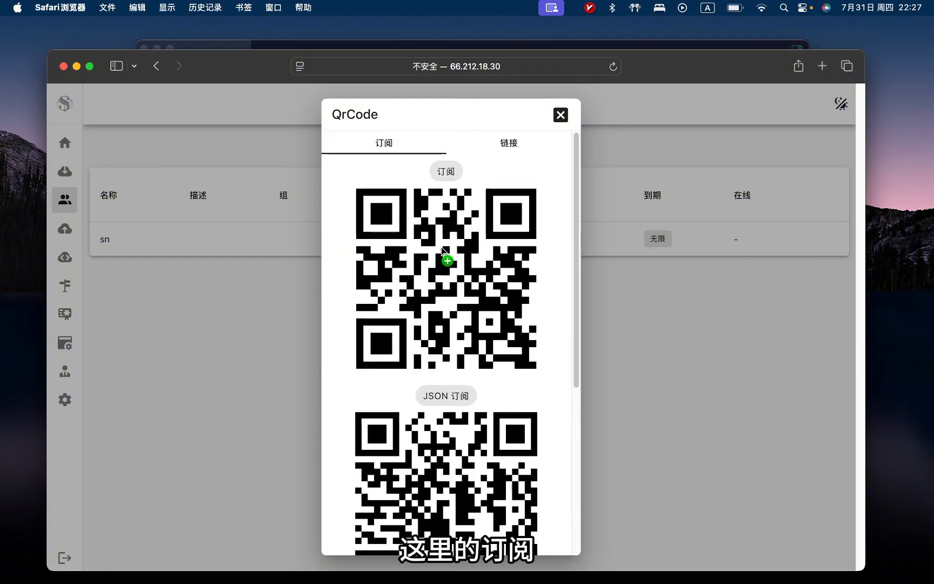
- Switch to the blog.nbvil.com tutorial and read its inbound and add-user steps, including the note on converting S-UI subscription addresses
{"action": "key", "text": "ctrl+Left"}
{"action": "key", "text": "ctrl+Left"}
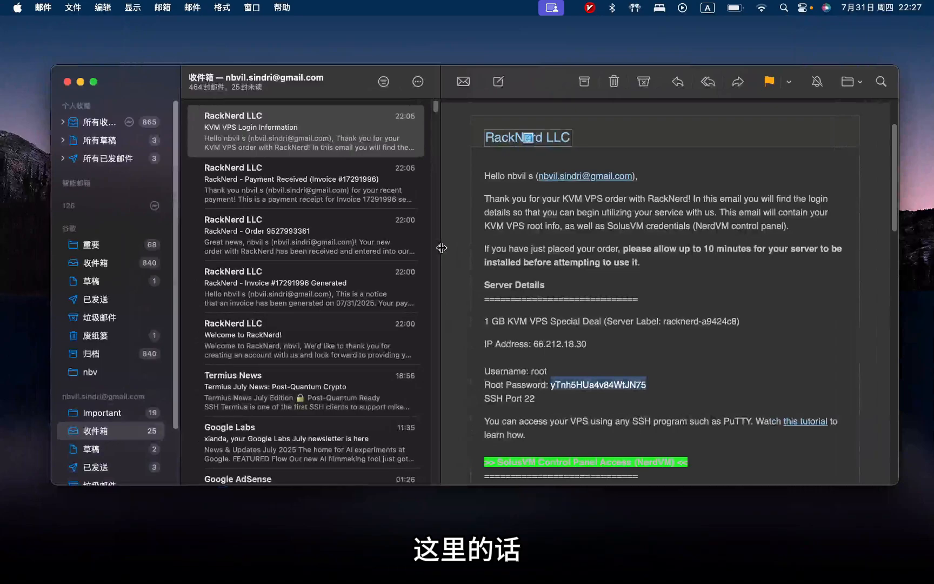
{"action": "key", "text": "ctrl+Right"}
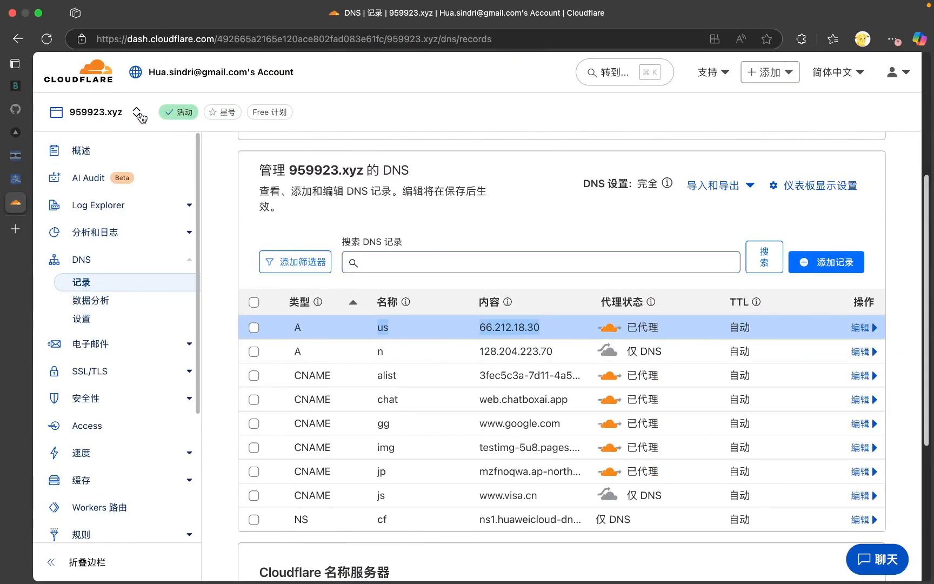
{"action": "left_click", "coordinate": [18, 89]}
{"action": "scroll", "coordinate": [357, 381], "scroll_direction": "down", "scroll_amount": 5}
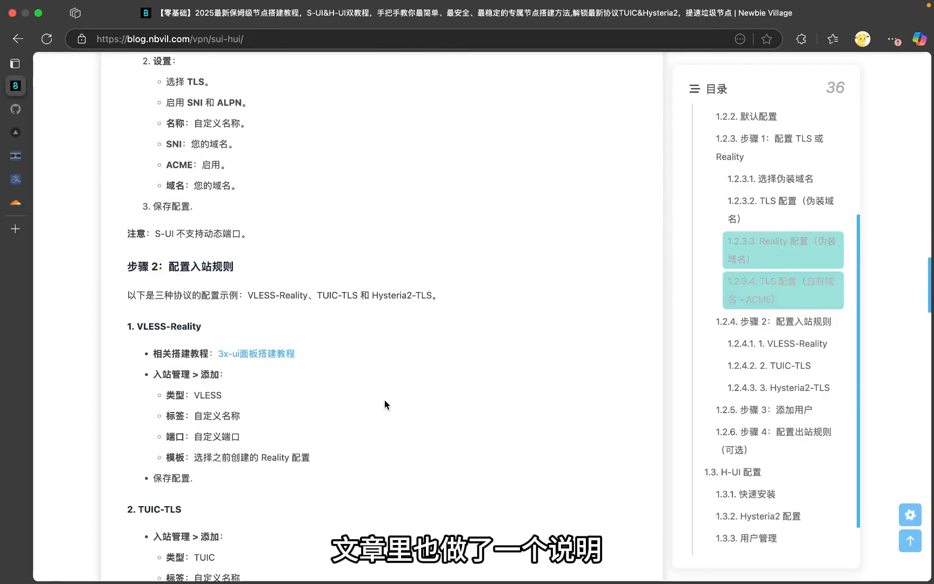
{"action": "scroll", "coordinate": [187, 189], "scroll_direction": "down", "scroll_amount": 3}
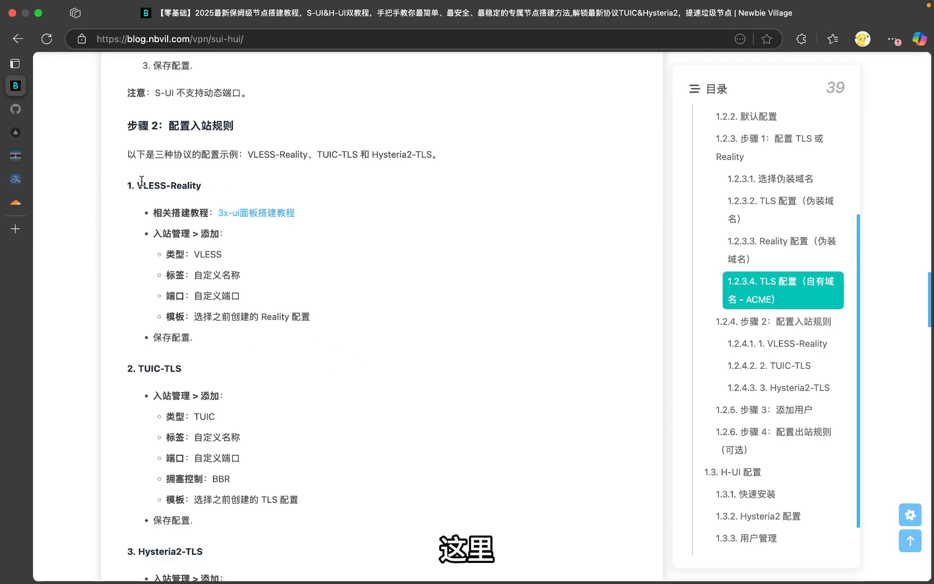
{"action": "left_click_drag", "start_coordinate": [138, 185], "coordinate": [248, 191]}
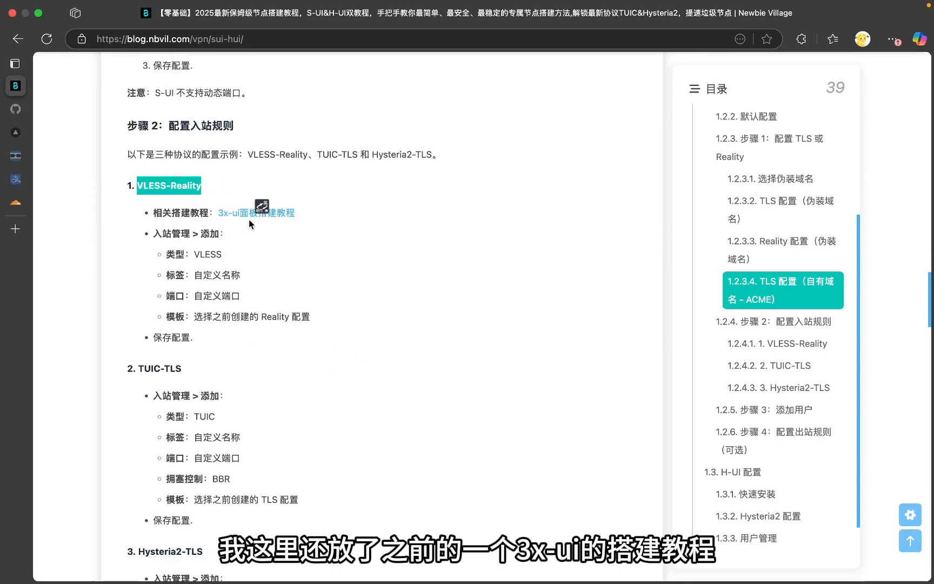
{"action": "left_click", "coordinate": [349, 225]}
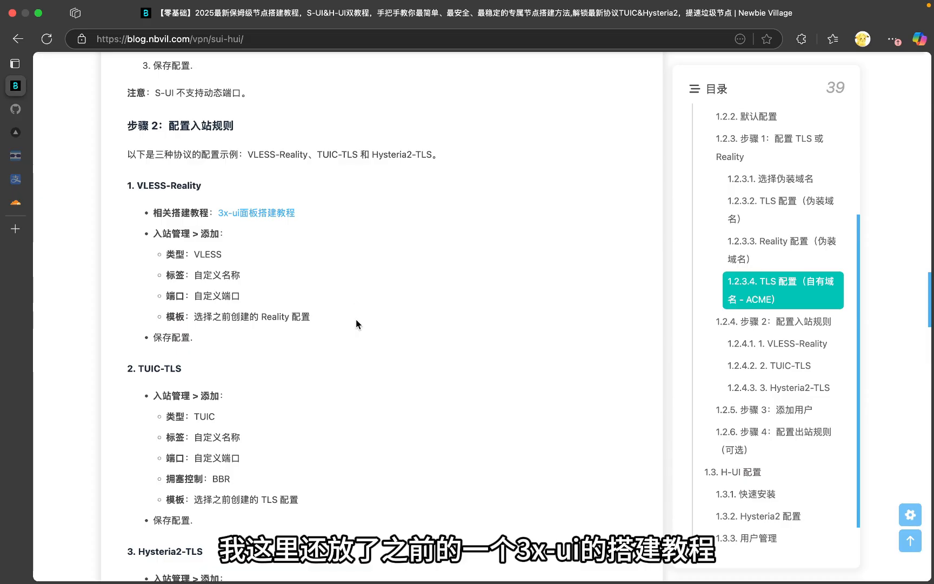
{"action": "scroll", "coordinate": [336, 344], "scroll_direction": "down", "scroll_amount": 5}
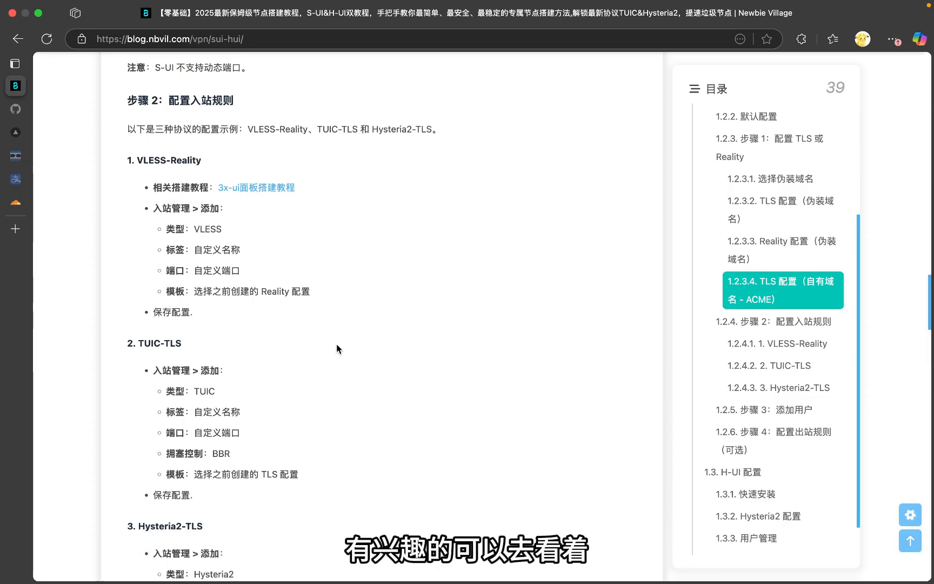
{"action": "scroll", "coordinate": [336, 344], "scroll_direction": "down", "scroll_amount": 8}
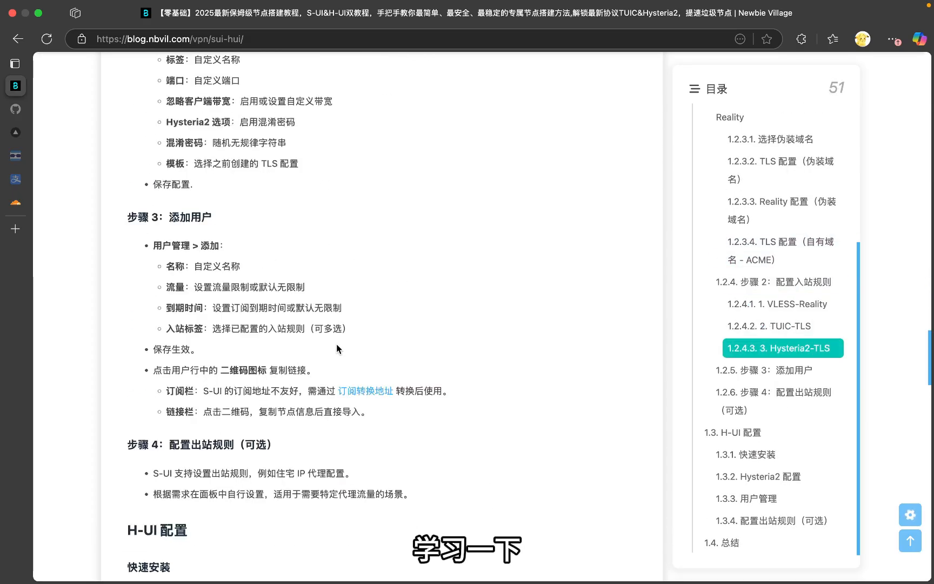
{"action": "left_click_drag", "start_coordinate": [203, 374], "coordinate": [534, 378]}
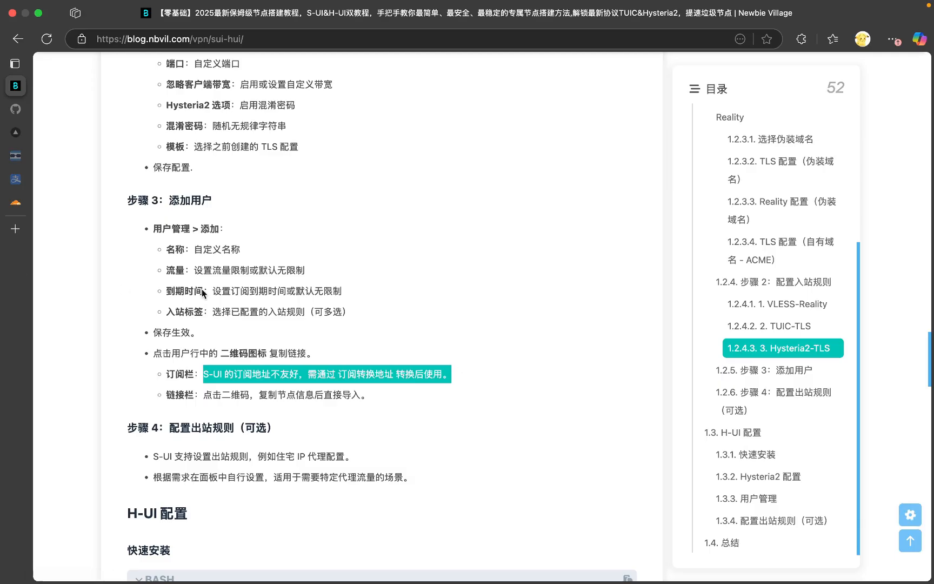
- Open the article's subscription converter, dismiss its privacy notice, and look through the converter's sub-web repository on GitHub
{"action": "left_click", "coordinate": [357, 374]}
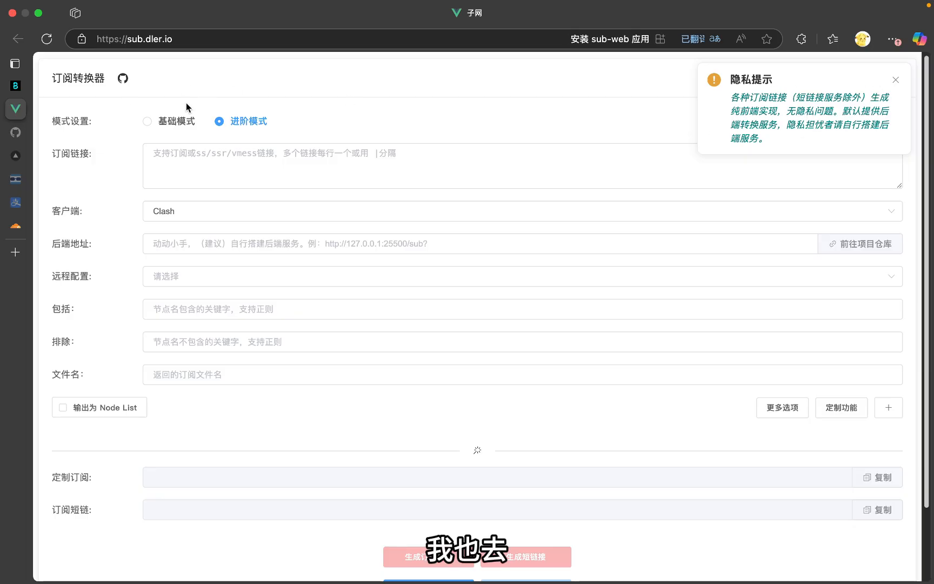
{"action": "left_click", "coordinate": [895, 80]}
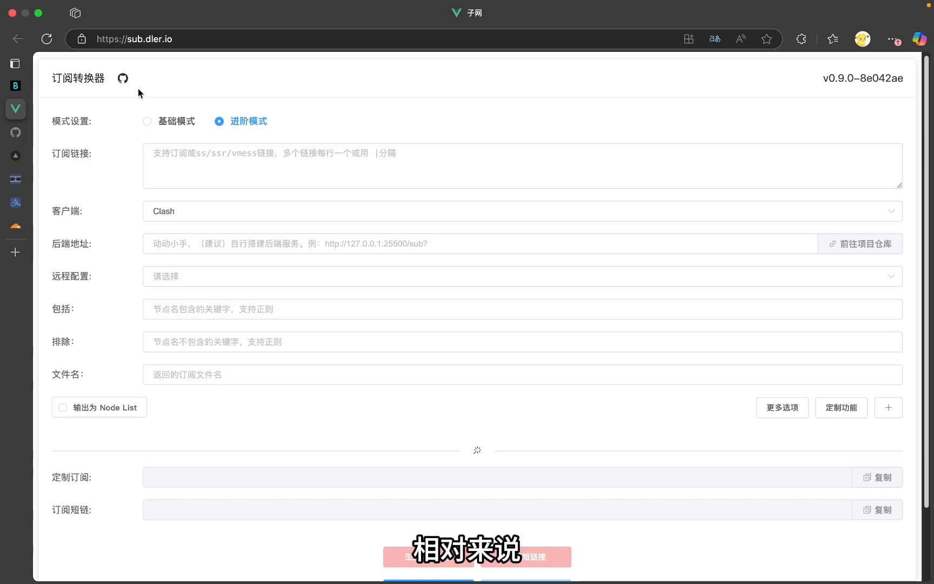
{"action": "left_click", "coordinate": [123, 80]}
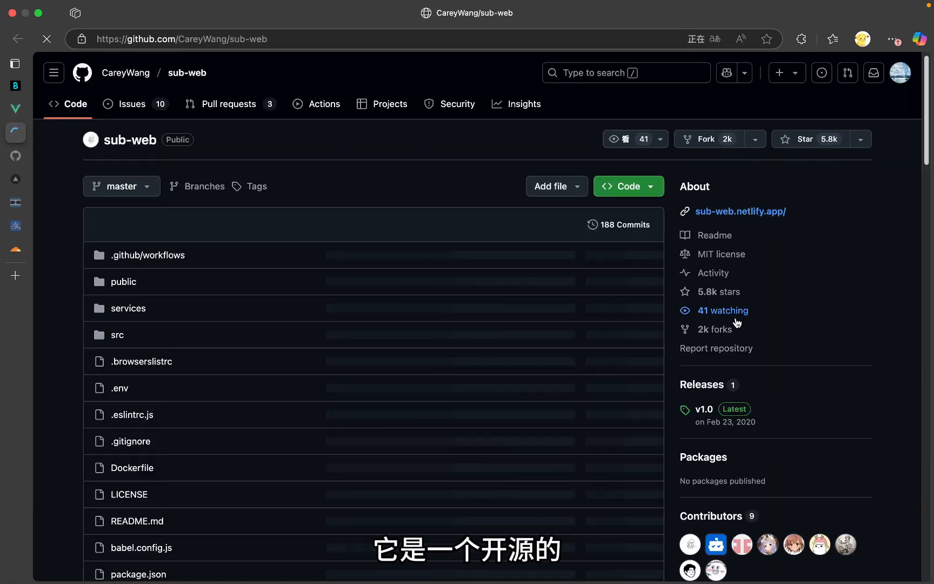
{"action": "scroll", "coordinate": [430, 325], "scroll_direction": "down", "scroll_amount": 5}
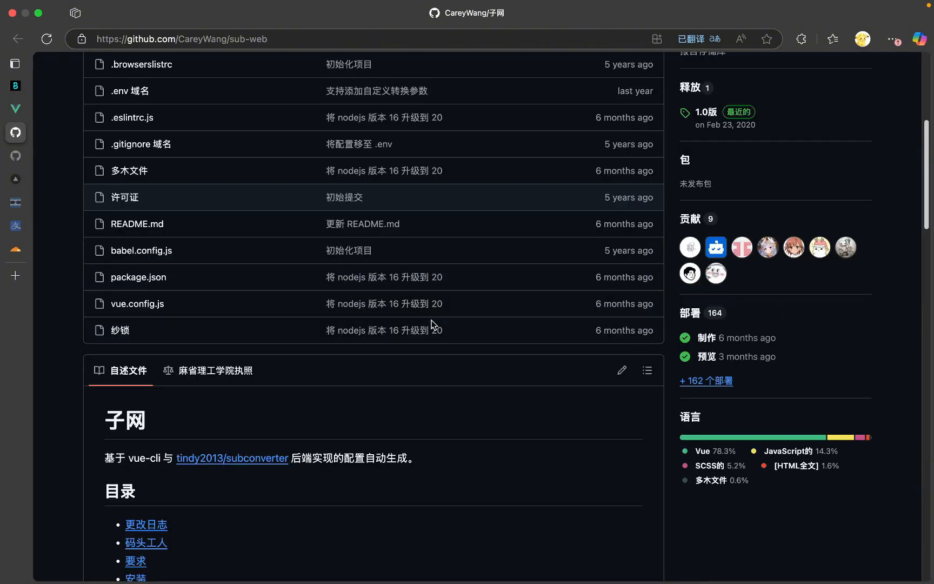
{"action": "scroll", "coordinate": [432, 324], "scroll_direction": "up", "scroll_amount": 10}
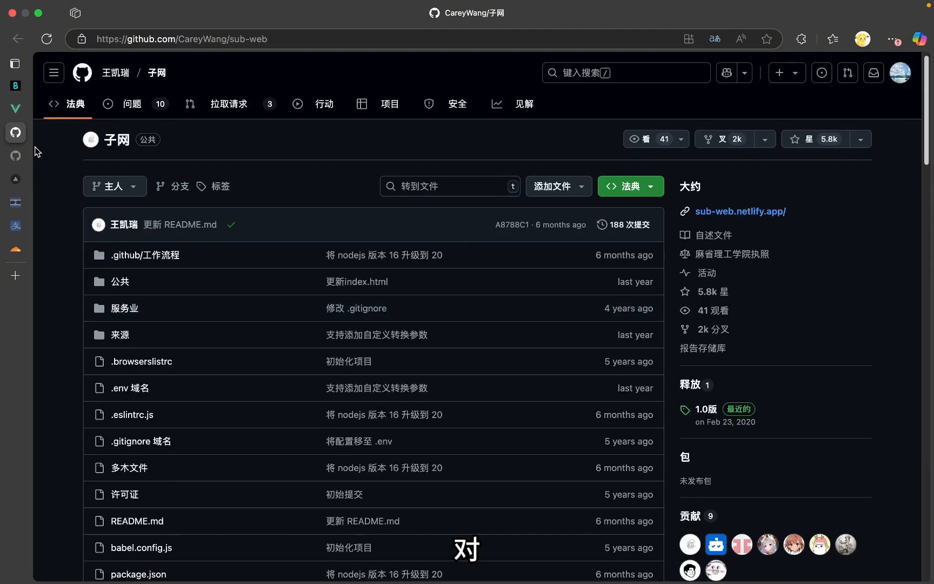
{"action": "left_click", "coordinate": [145, 132]}
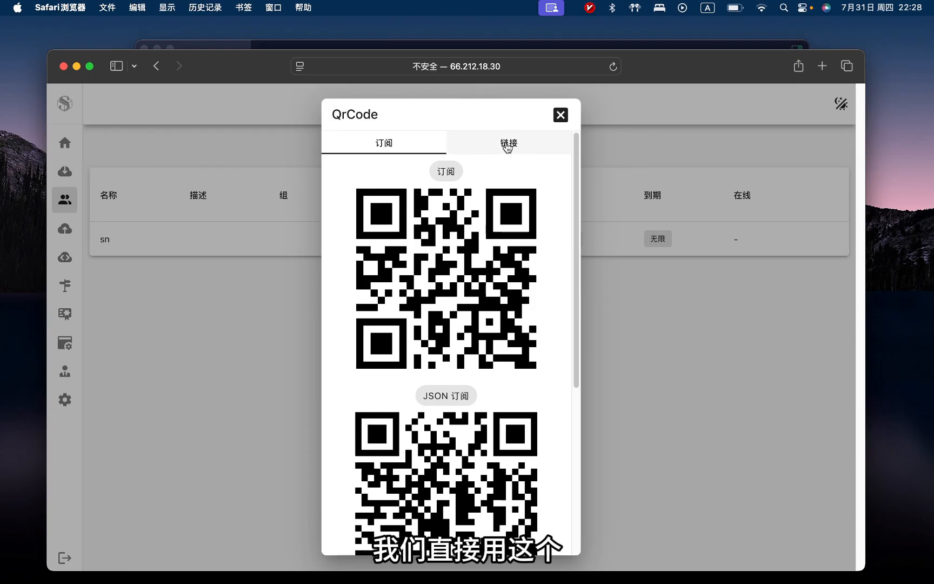
- Show the node link QR codes of client sn again and bring up the v2rayN main window
{"action": "left_click", "coordinate": [506, 144]}
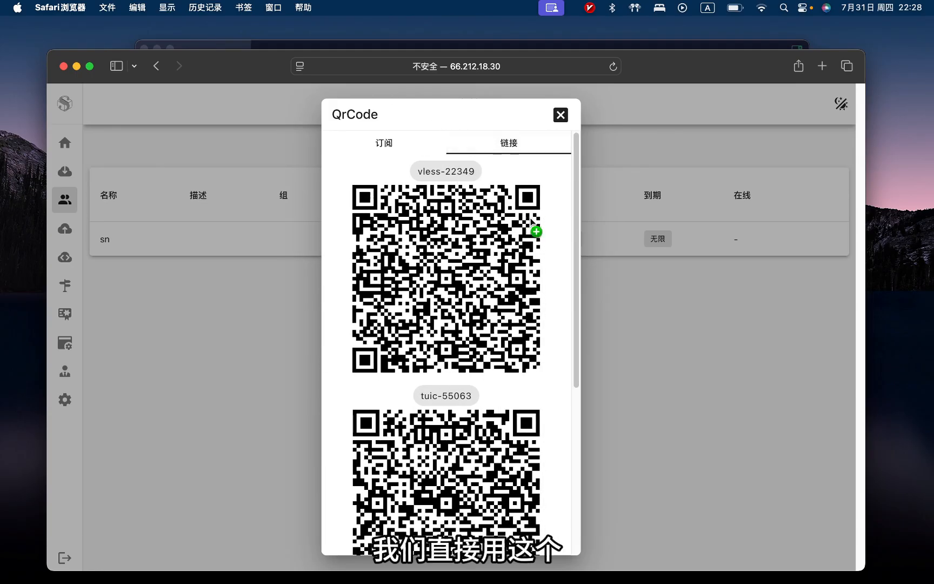
{"action": "left_click", "coordinate": [590, 7]}
{"action": "left_click", "coordinate": [625, 152]}
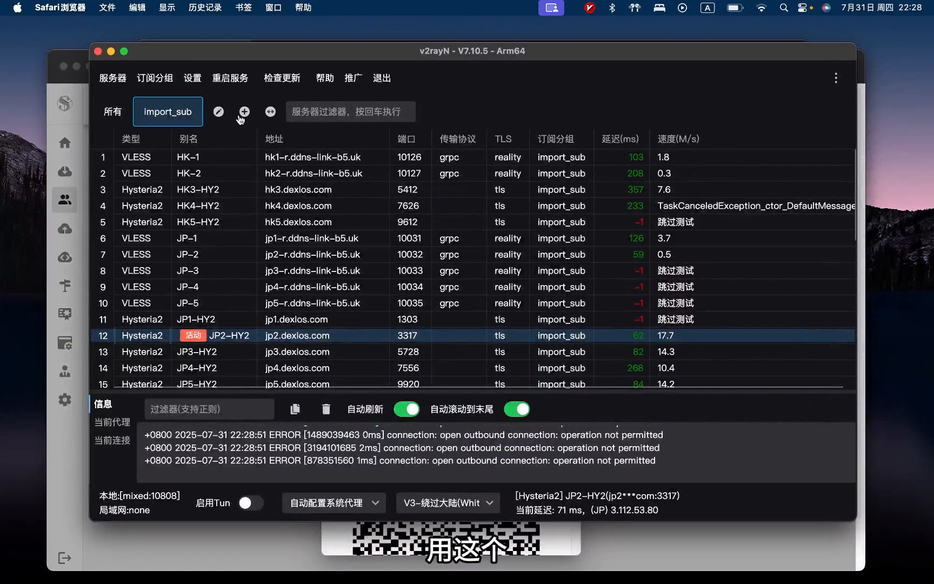
- Add a subscription group with the alias vps1 in v2rayN and open that group
{"action": "left_click", "coordinate": [244, 111]}
{"action": "type", "text": "v"}
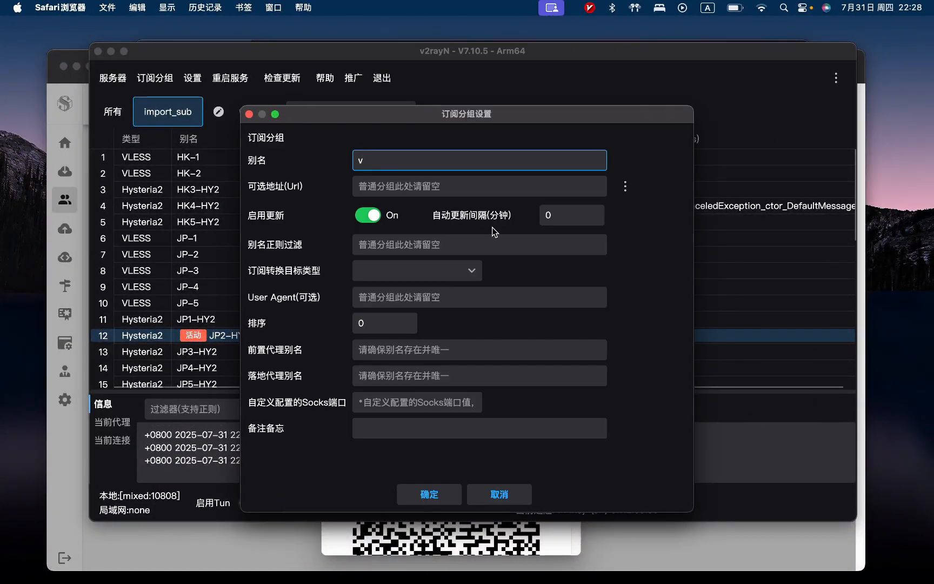
{"action": "type", "text": "ps1"}
{"action": "left_click", "coordinate": [429, 494]}
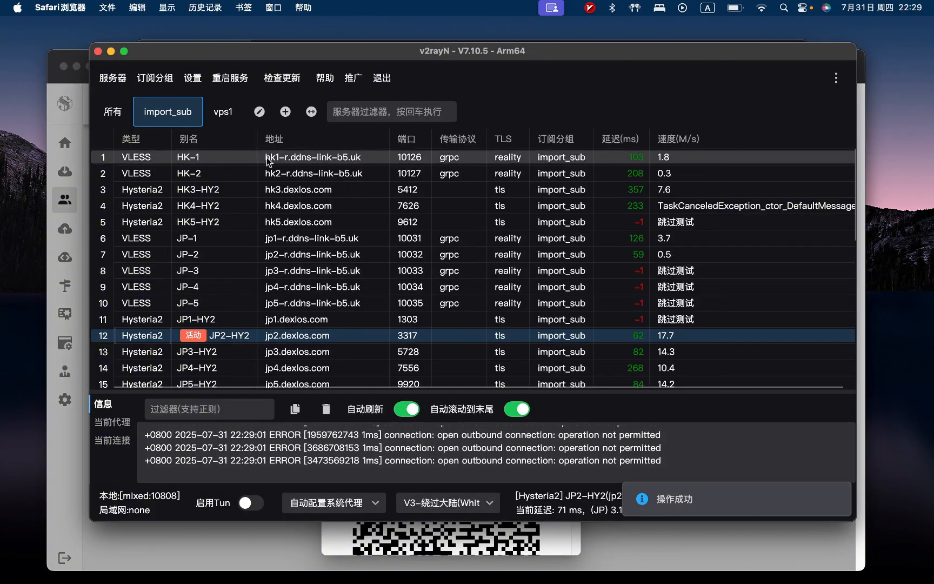
{"action": "left_click", "coordinate": [224, 113]}
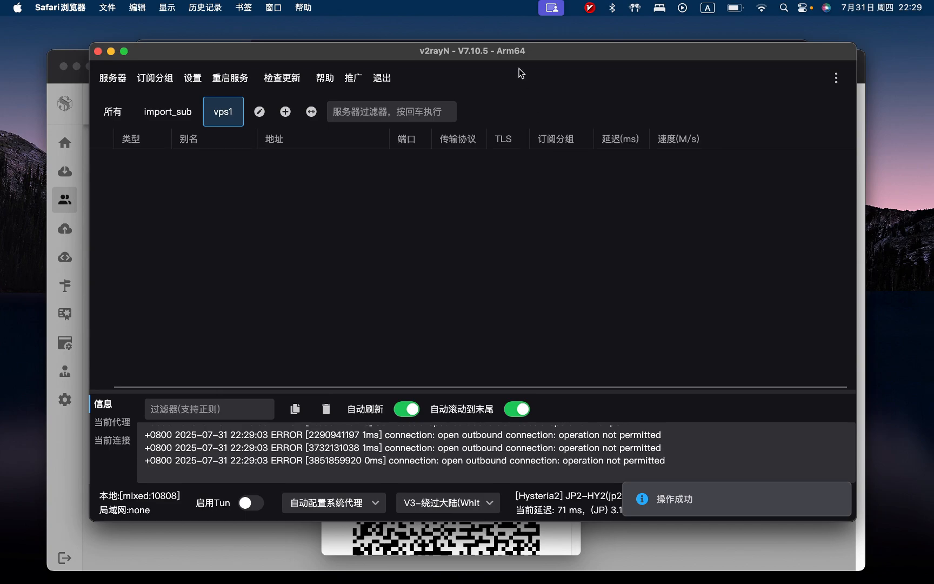
- Offset the v2rayN and Safari windows, copy the vless-22349 link from its QR code, and import it into the vps1 group
{"action": "left_click_drag", "start_coordinate": [518, 53], "coordinate": [439, 36]}
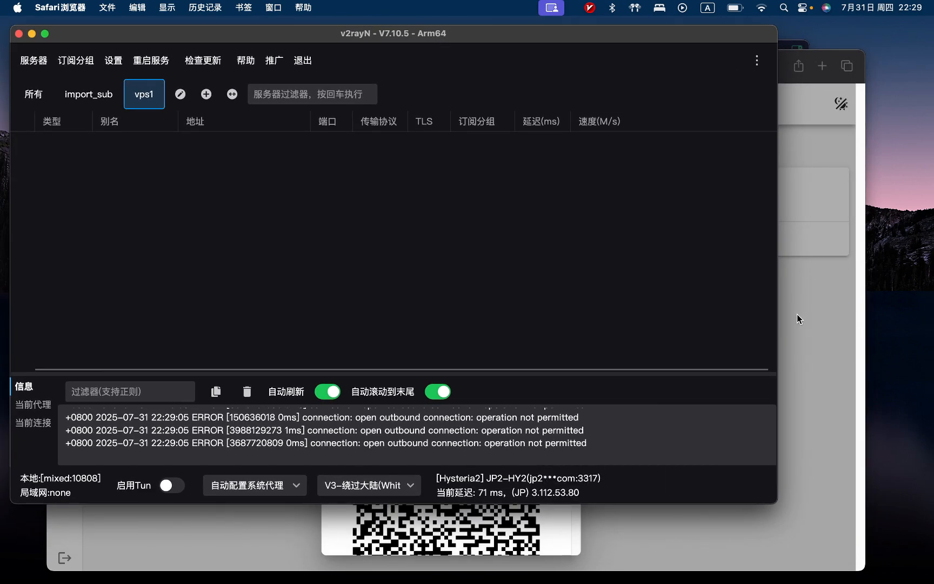
{"action": "left_click", "coordinate": [833, 399]}
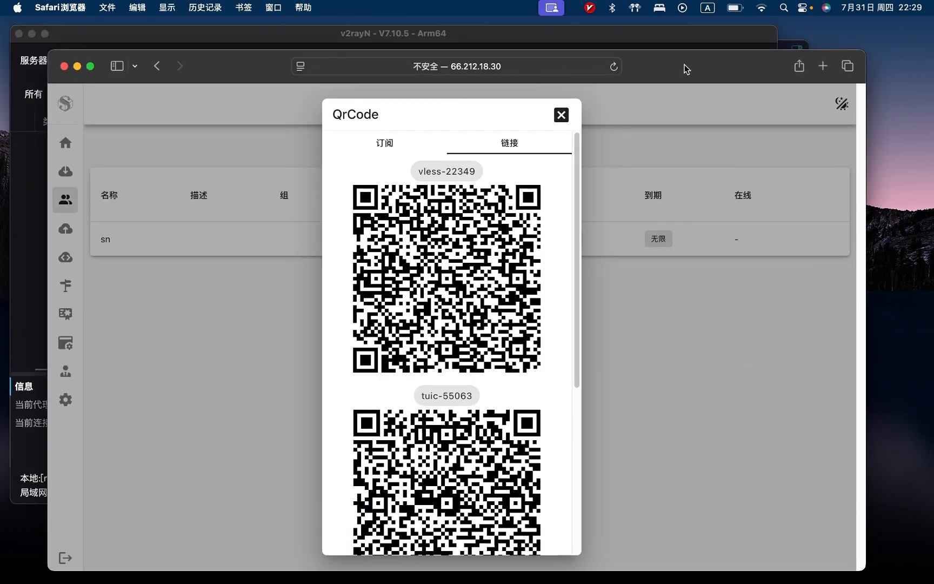
{"action": "left_click_drag", "start_coordinate": [684, 64], "coordinate": [754, 46]}
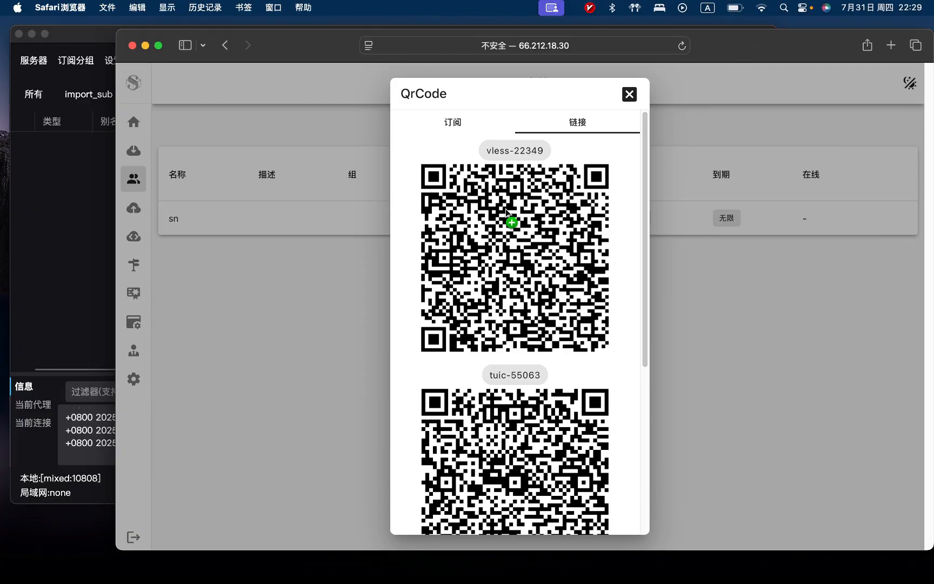
{"action": "left_click", "coordinate": [542, 219]}
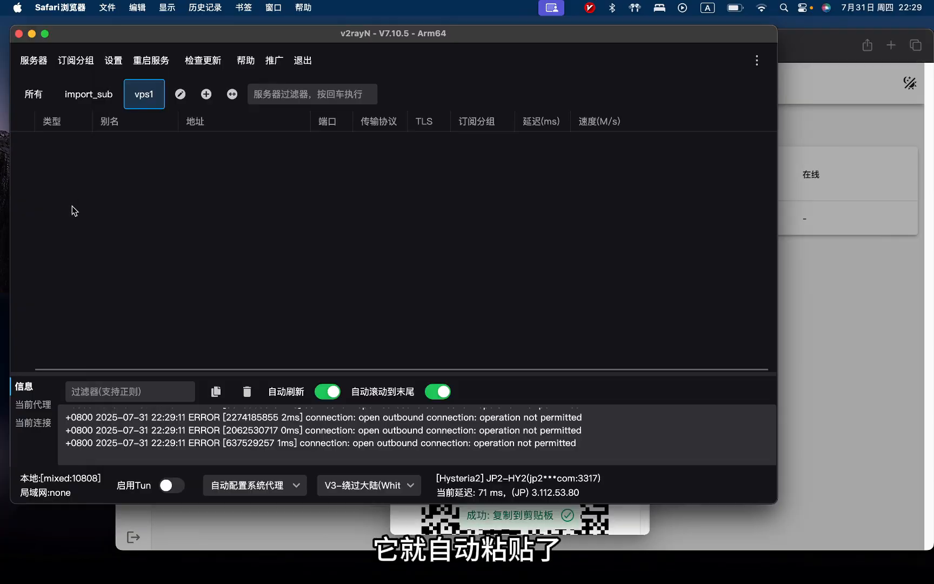
{"action": "left_click", "coordinate": [75, 211]}
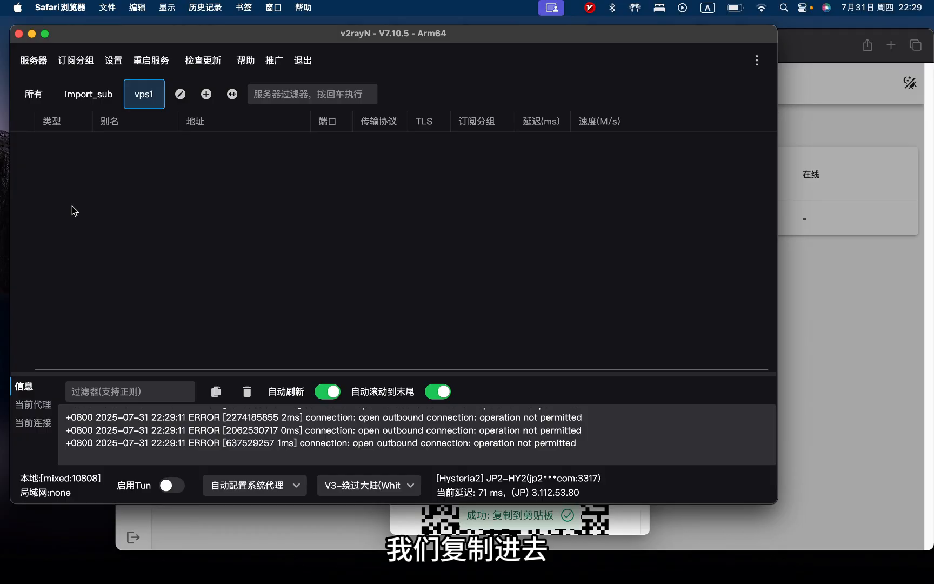
{"action": "key", "text": "super+v"}
- Copy the tuic-55063 link from client sn's QR codes in Safari and import it into v2rayN's vps1 group
{"action": "left_click", "coordinate": [789, 286]}
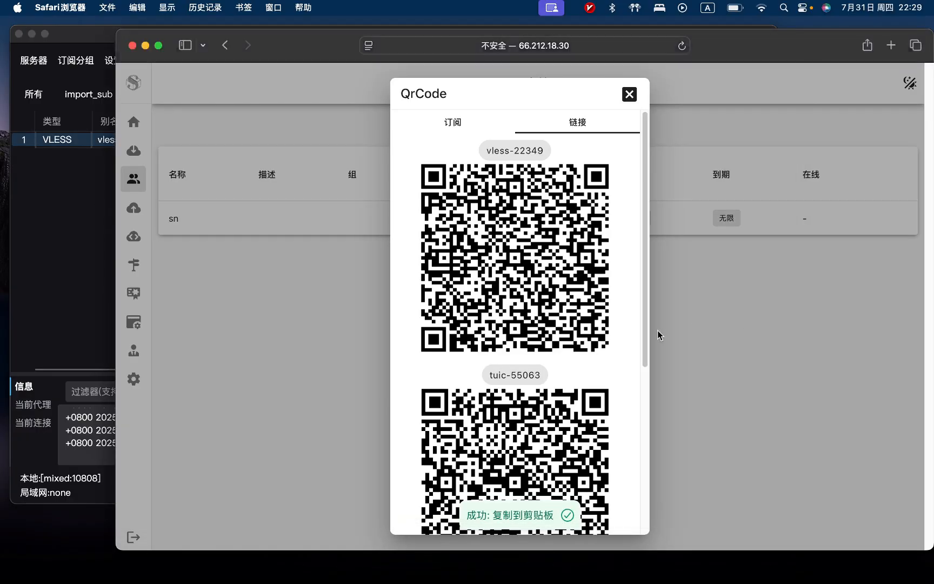
{"action": "scroll", "coordinate": [607, 377], "scroll_direction": "down", "scroll_amount": 3}
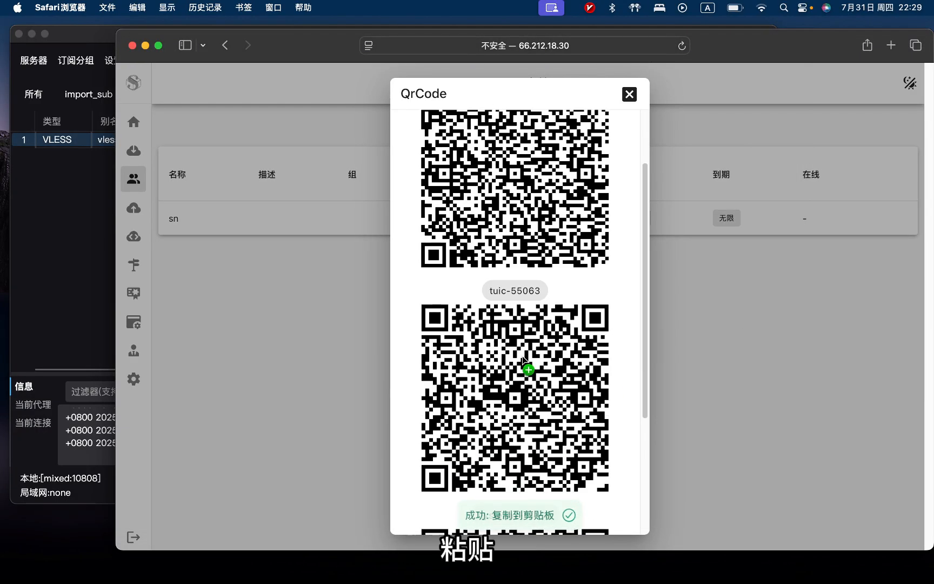
{"action": "left_click", "coordinate": [66, 226]}
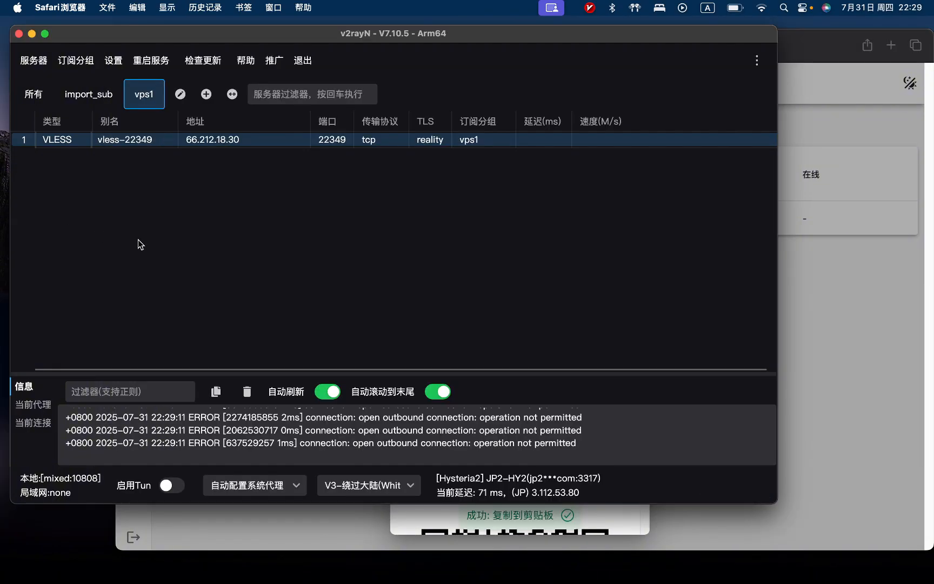
{"action": "key", "text": "super+v"}
- Copy the hysteria2-18305 link from client sn's QR codes in Safari and import it into v2rayN's vps1 group
{"action": "left_click", "coordinate": [870, 316]}
{"action": "scroll", "coordinate": [565, 373], "scroll_direction": "up", "scroll_amount": 2}
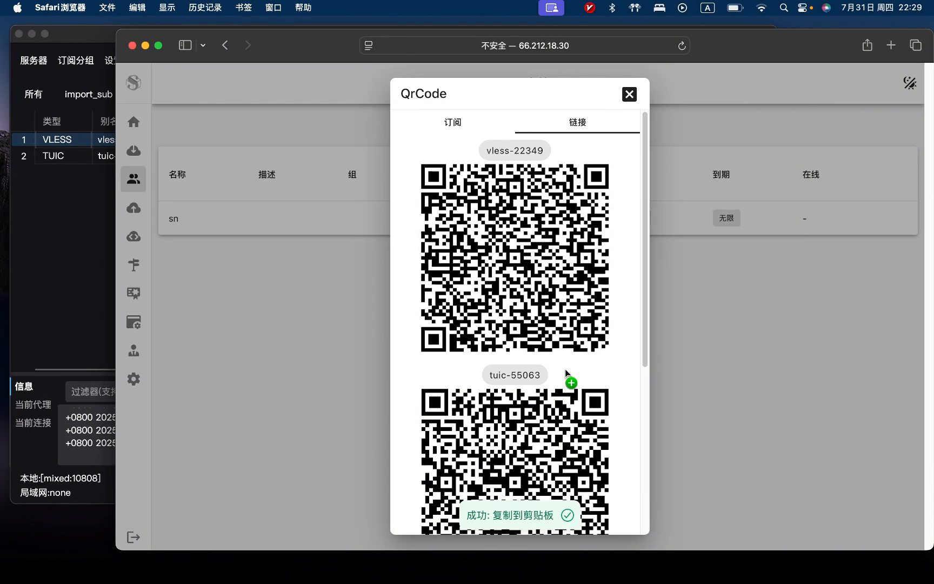
{"action": "scroll", "coordinate": [566, 373], "scroll_direction": "down", "scroll_amount": 5}
{"action": "left_click", "coordinate": [511, 426]}
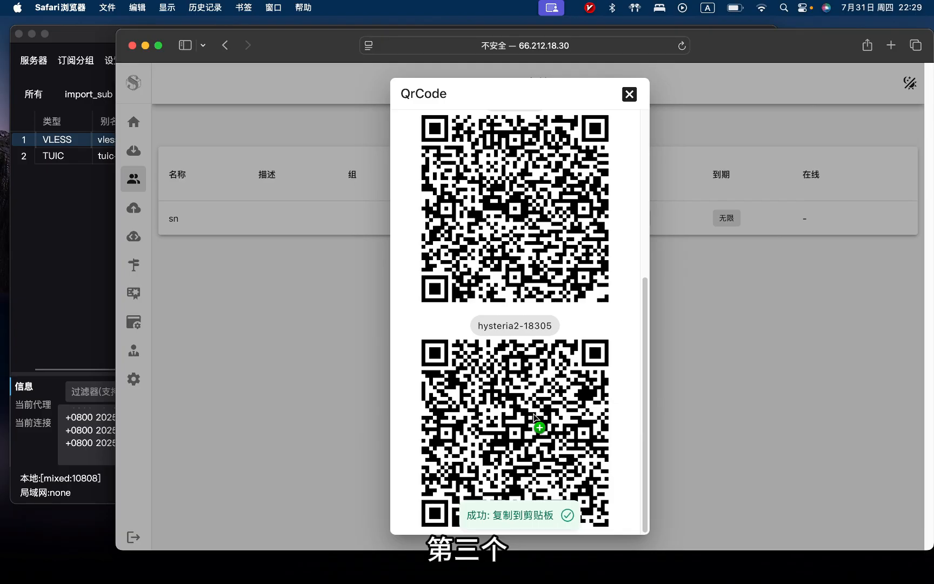
{"action": "left_click", "coordinate": [41, 233]}
{"action": "key", "text": "super+v"}
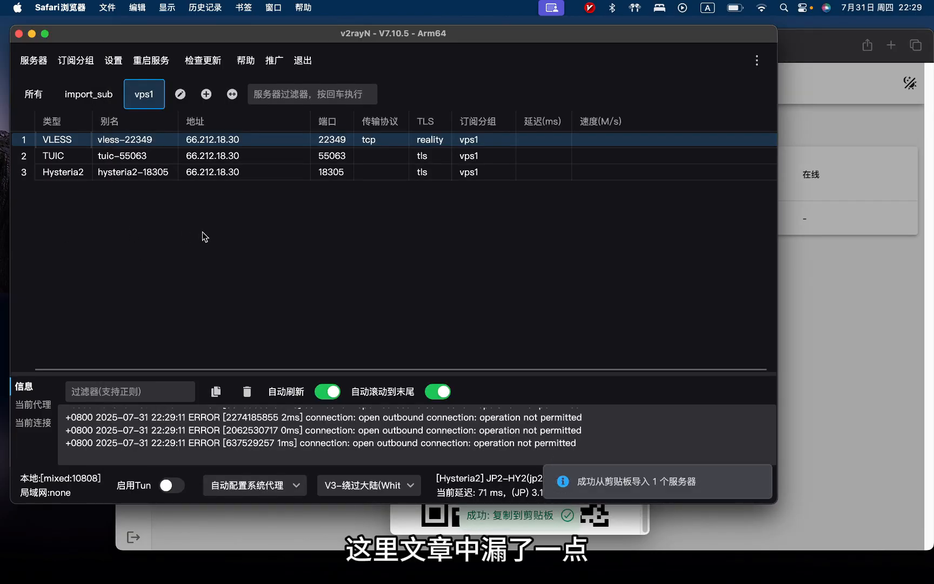
{"action": "double_click", "coordinate": [140, 157]}
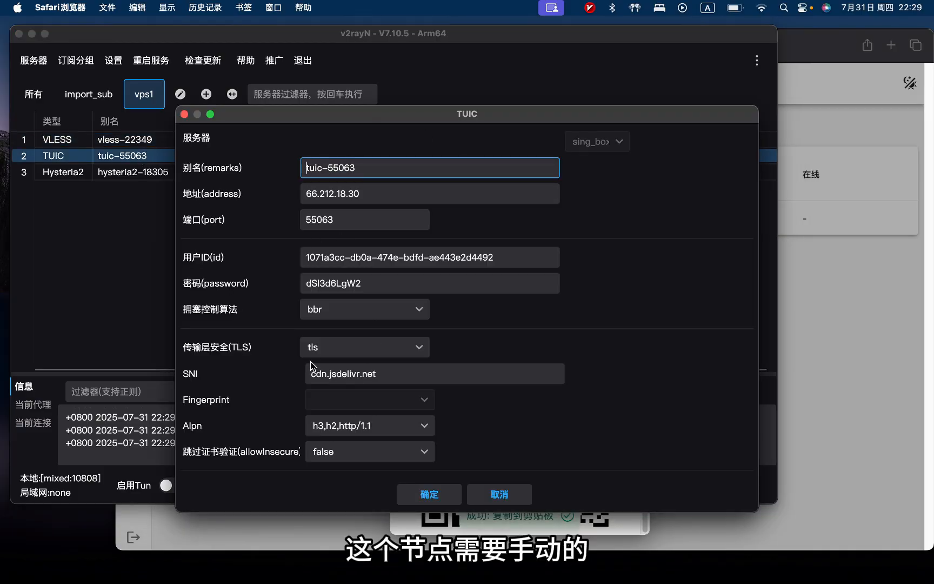
{"action": "left_click", "coordinate": [346, 457]}
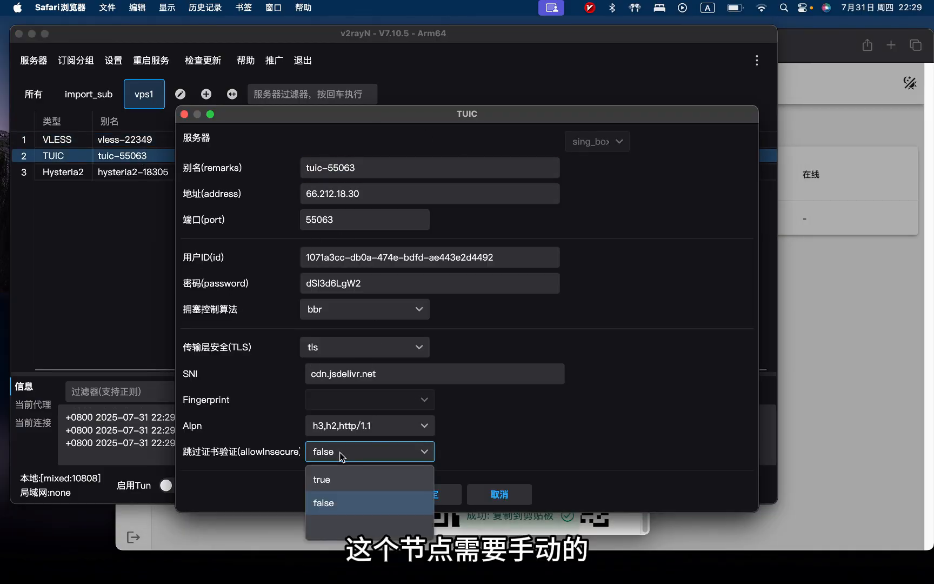
{"action": "left_click", "coordinate": [341, 481]}
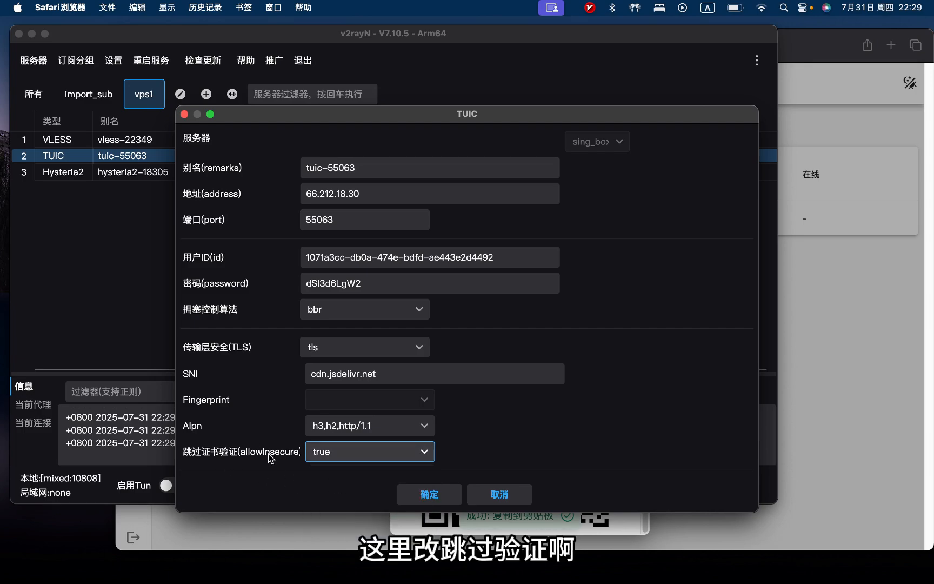
{"action": "left_click", "coordinate": [430, 454]}
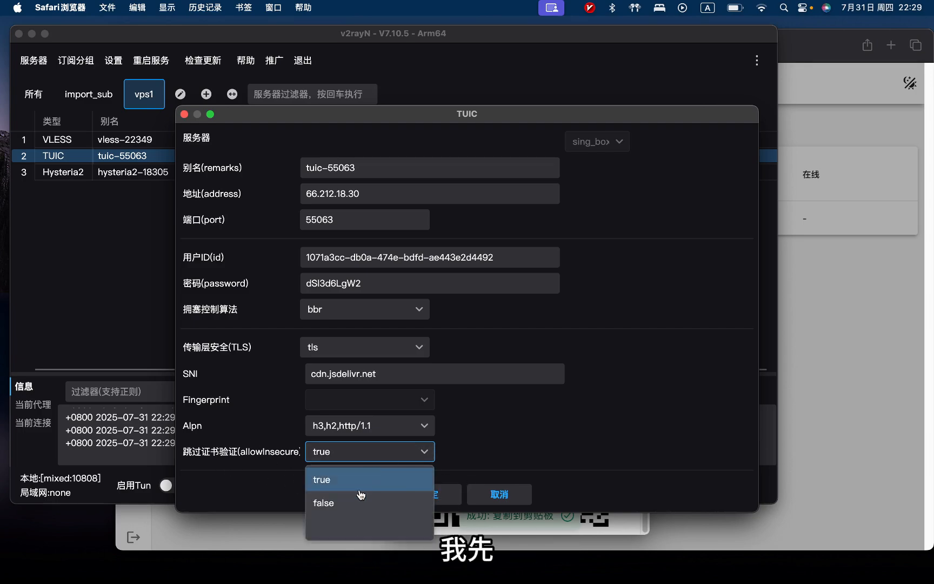
{"action": "left_click", "coordinate": [346, 503]}
{"action": "left_click", "coordinate": [499, 494]}
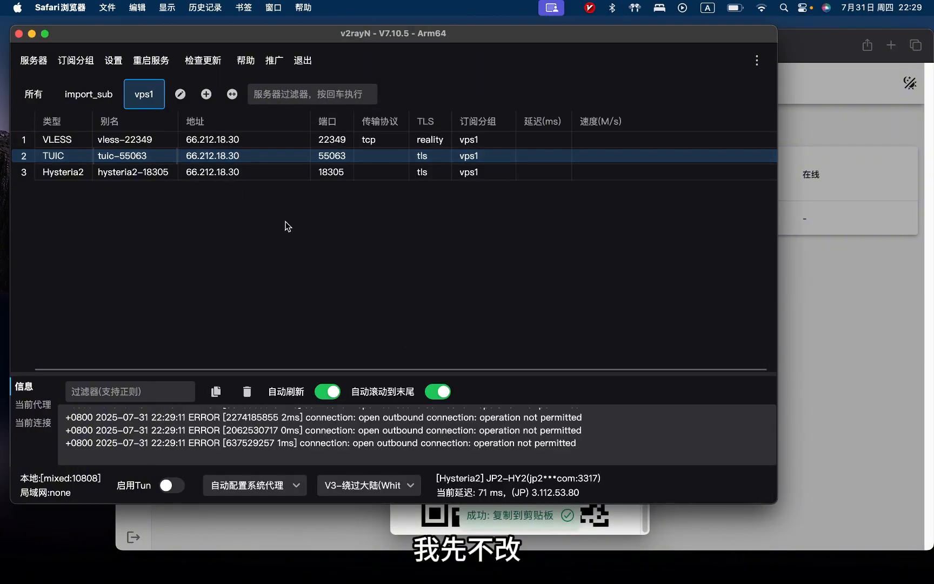
{"action": "double_click", "coordinate": [243, 156]}
{"action": "left_click", "coordinate": [512, 493]}
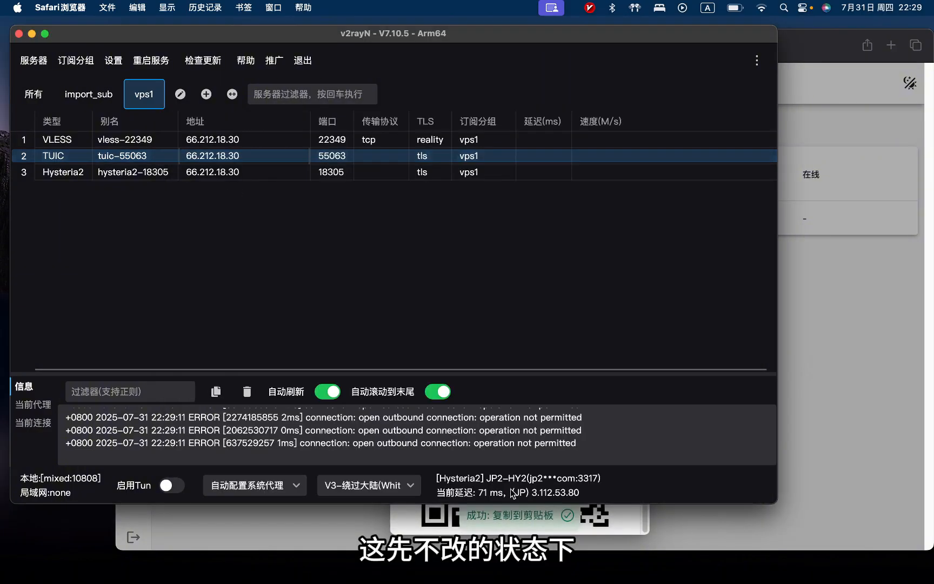
- Run the multithreaded latency and speed test on the nodes of the vps1 group
{"action": "right_click", "coordinate": [421, 172]}
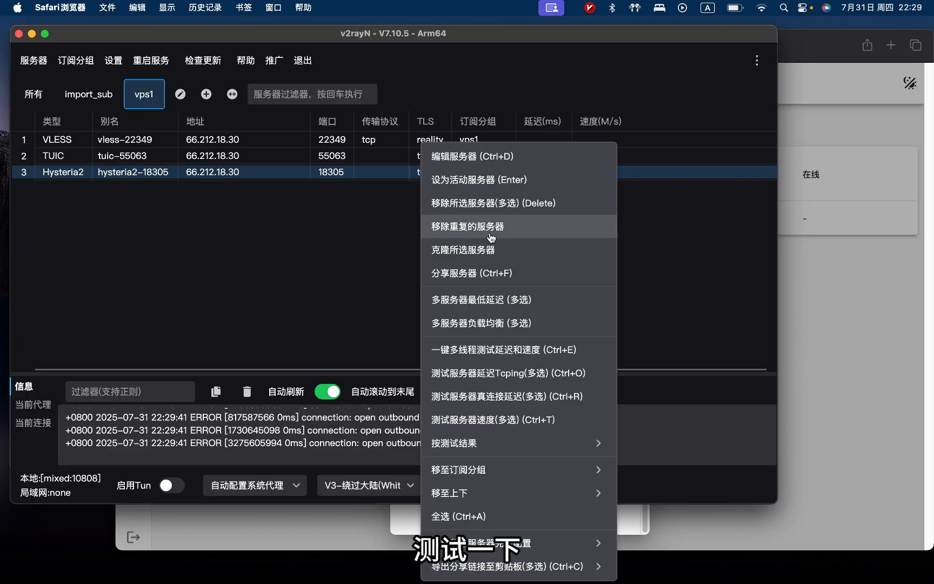
{"action": "left_click", "coordinate": [497, 351]}
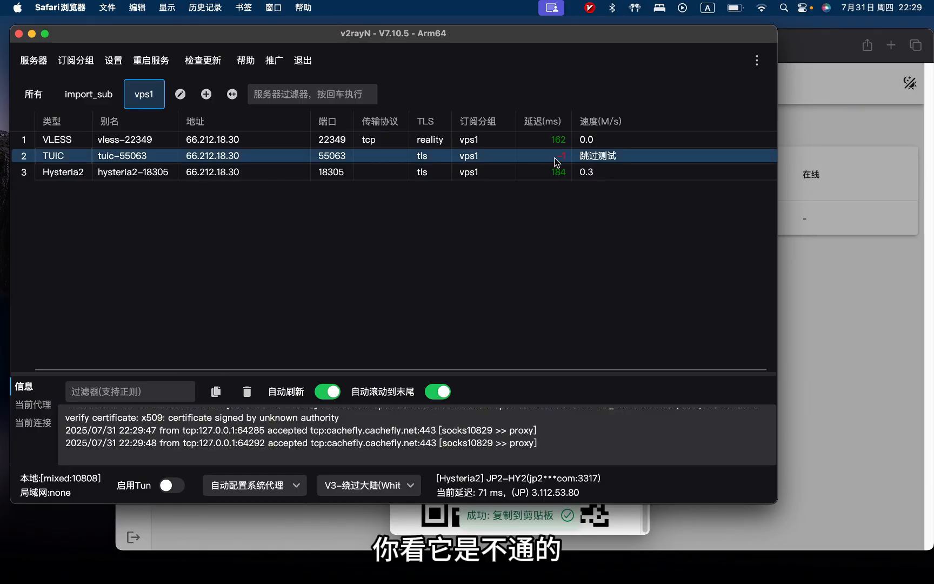
- Set allowInsecure to true for the tuic-55063 node, save it, and run the server speed test on that node
{"action": "double_click", "coordinate": [277, 155]}
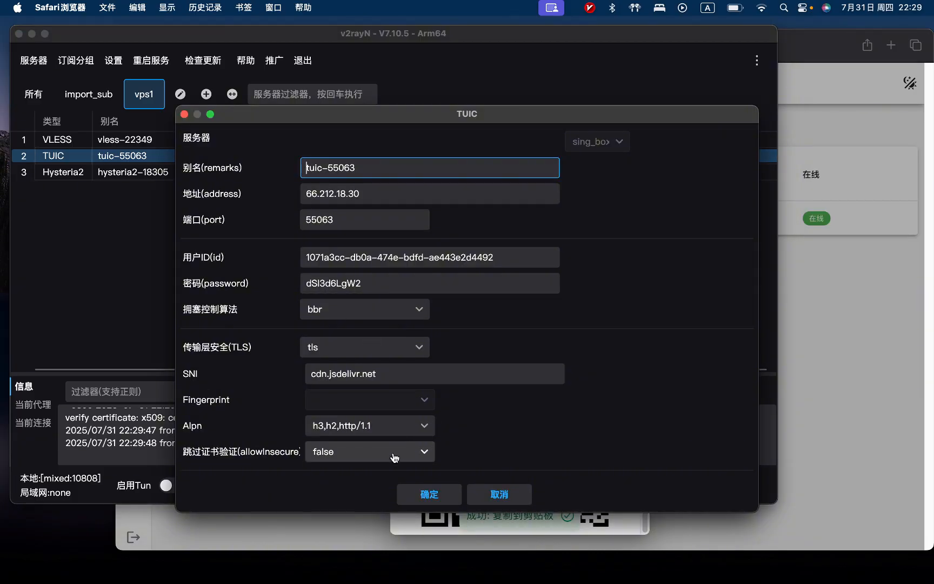
{"action": "left_click", "coordinate": [390, 457]}
{"action": "left_click", "coordinate": [345, 480]}
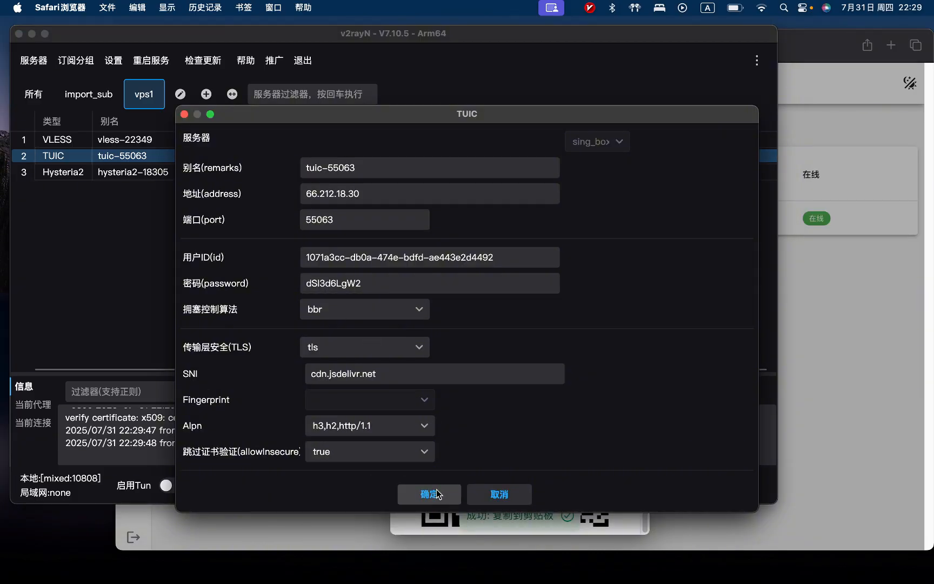
{"action": "left_click", "coordinate": [437, 493]}
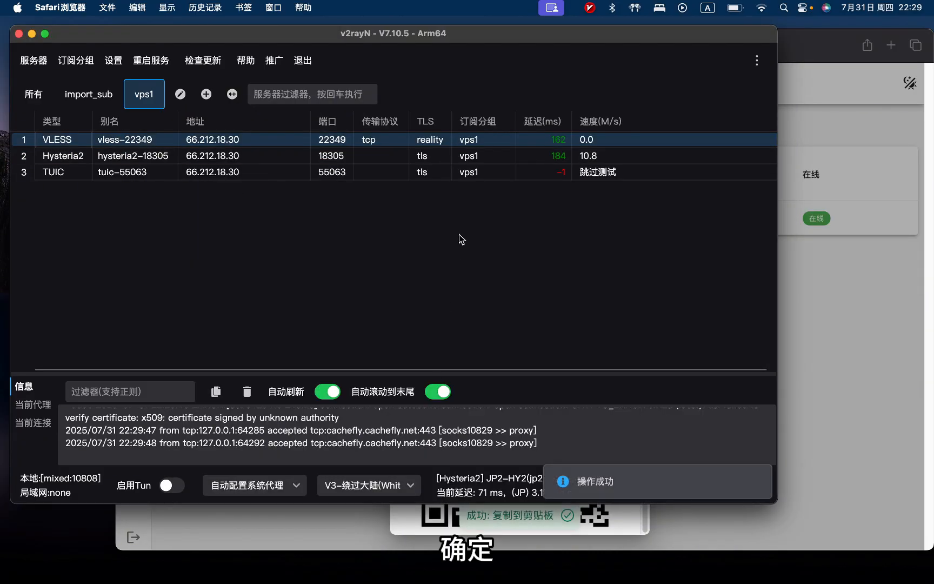
{"action": "right_click", "coordinate": [516, 172]}
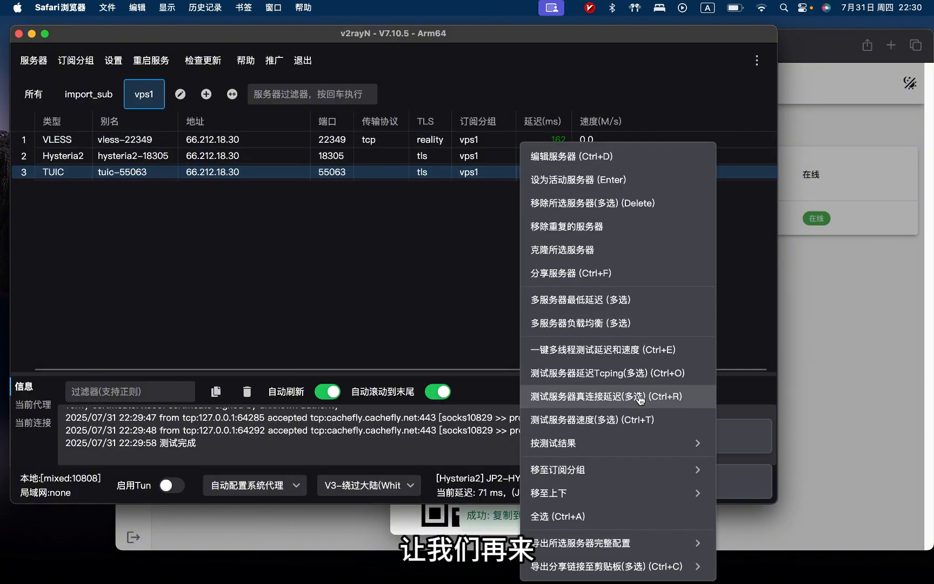
{"action": "left_click", "coordinate": [610, 419]}
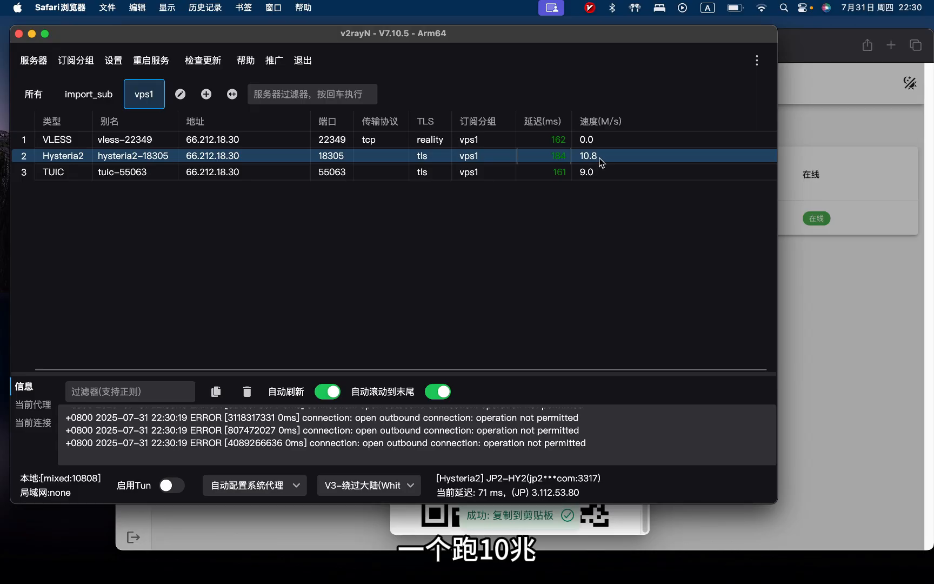
- Shift the v2rayN window slightly, switch to Safari, and open youtube.com in a new tab
{"action": "left_click_drag", "start_coordinate": [510, 32], "coordinate": [539, 39]}
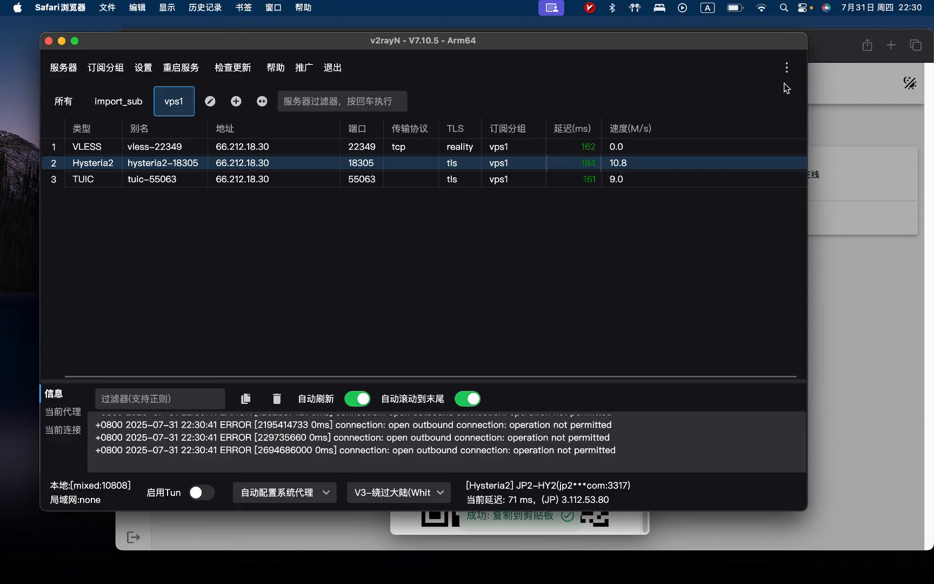
{"action": "left_click", "coordinate": [814, 44]}
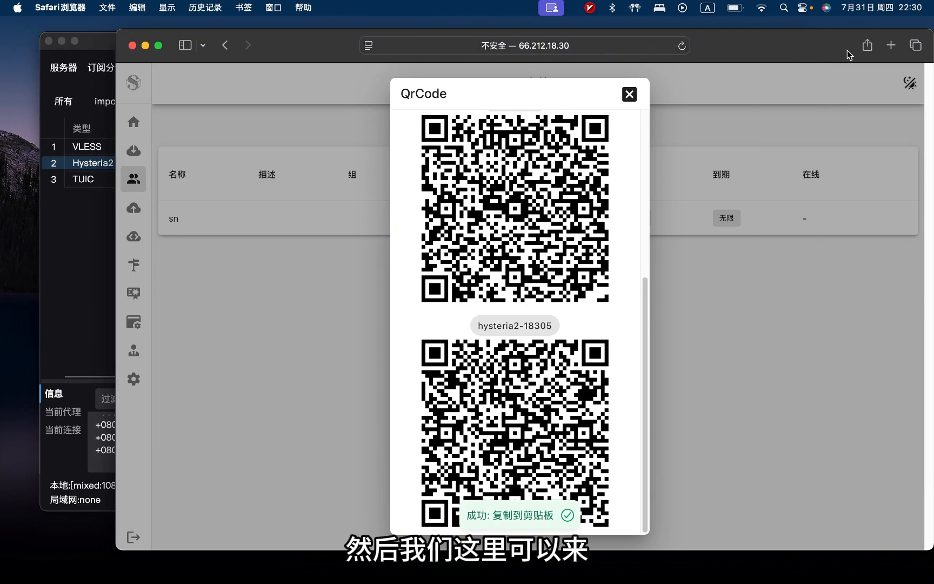
{"action": "key", "text": "super+t"}
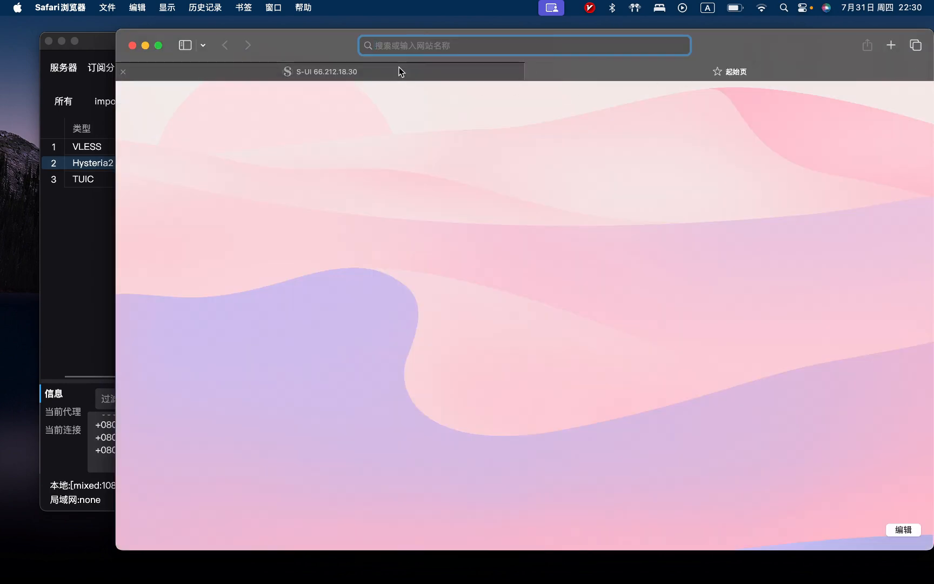
{"action": "type", "text": "youtube.com"}
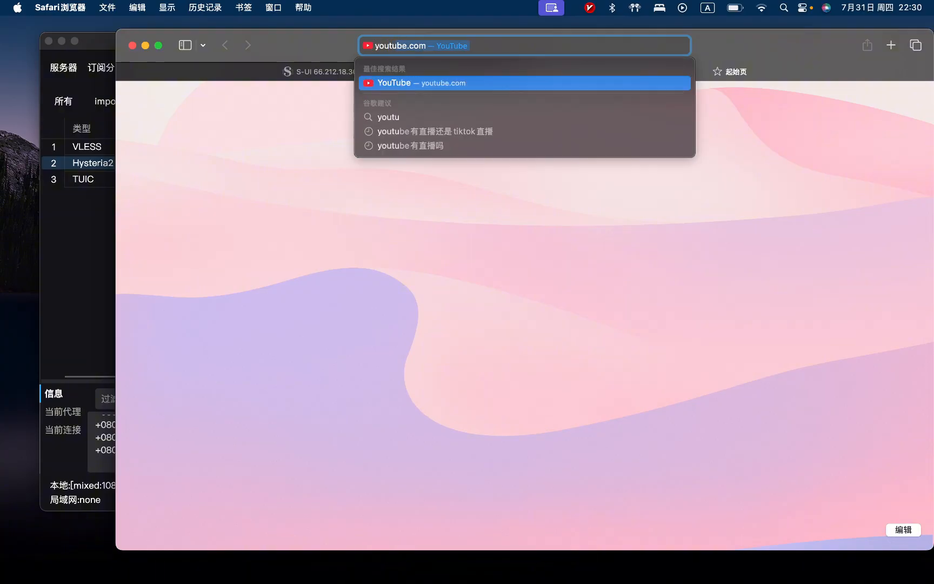
{"action": "key", "text": "Return"}
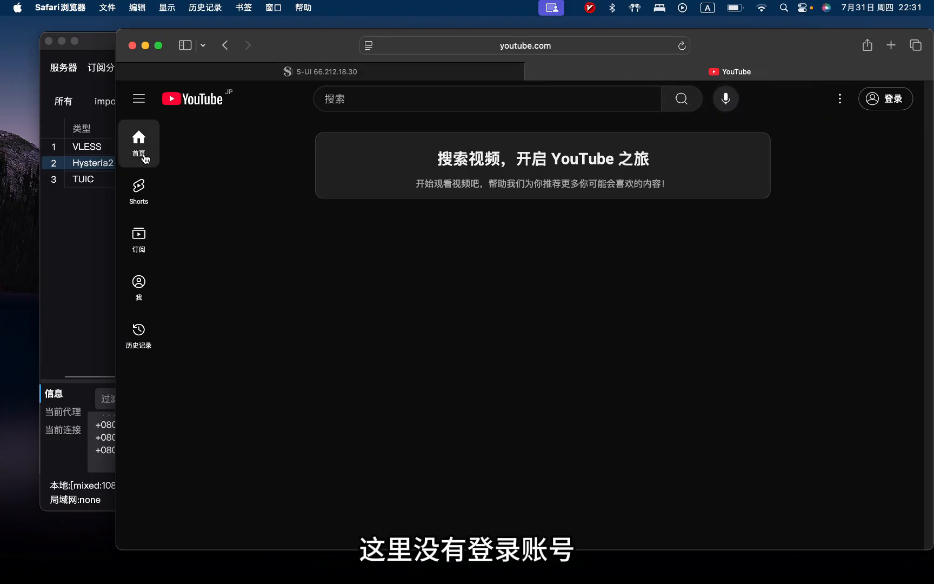
- Search YouTube for 4k and open the Turkey Travel Video result
{"action": "left_click", "coordinate": [438, 100]}
{"action": "type", "text": "4"}
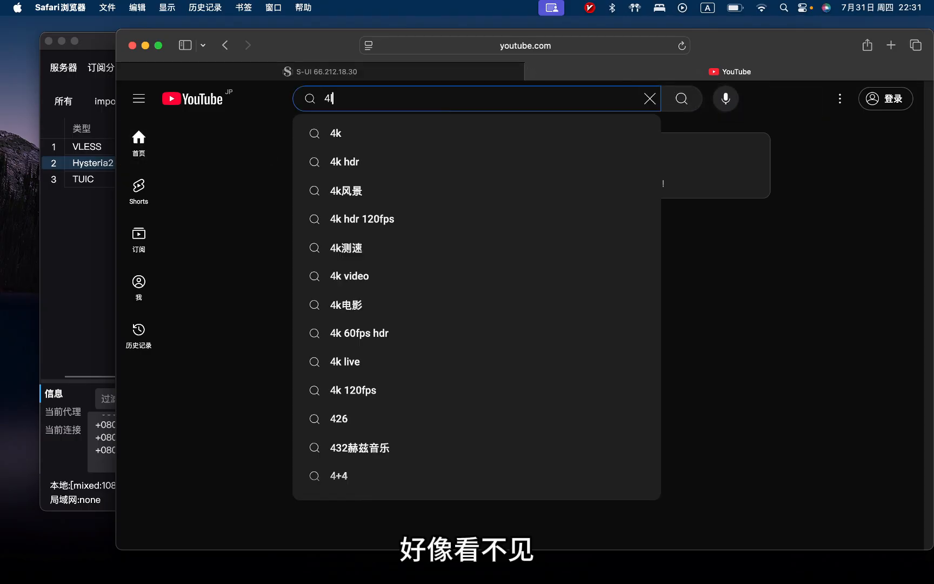
{"action": "type", "text": "k"}
{"action": "key", "text": "Return"}
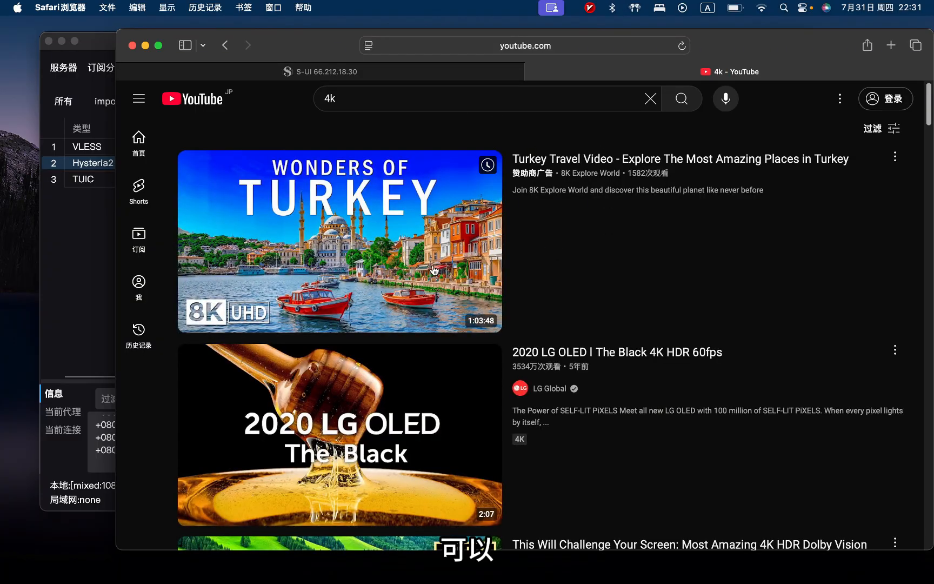
{"action": "left_click", "coordinate": [372, 234]}
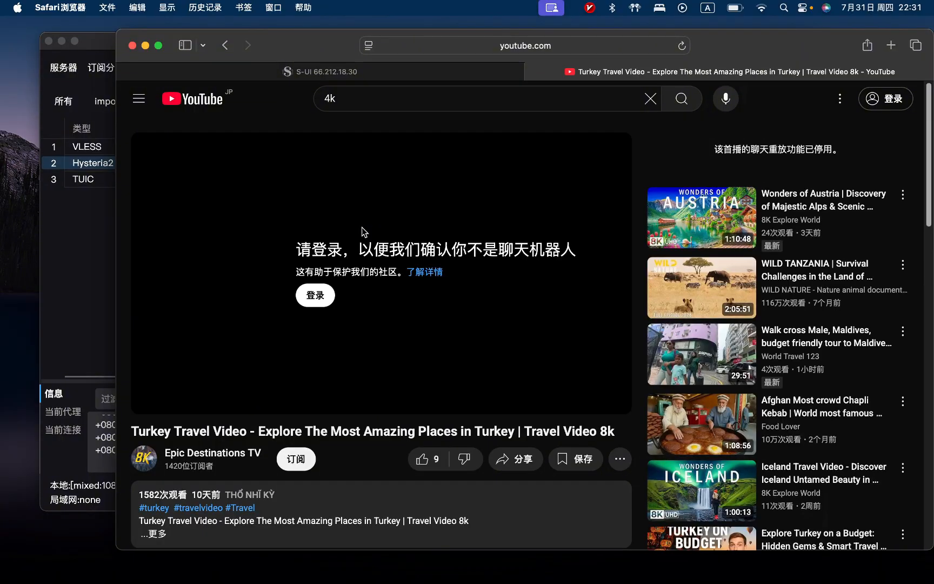
- Close the YouTube tab in Safari and open YouTube in a new Edge tab
{"action": "left_click", "coordinate": [532, 71]}
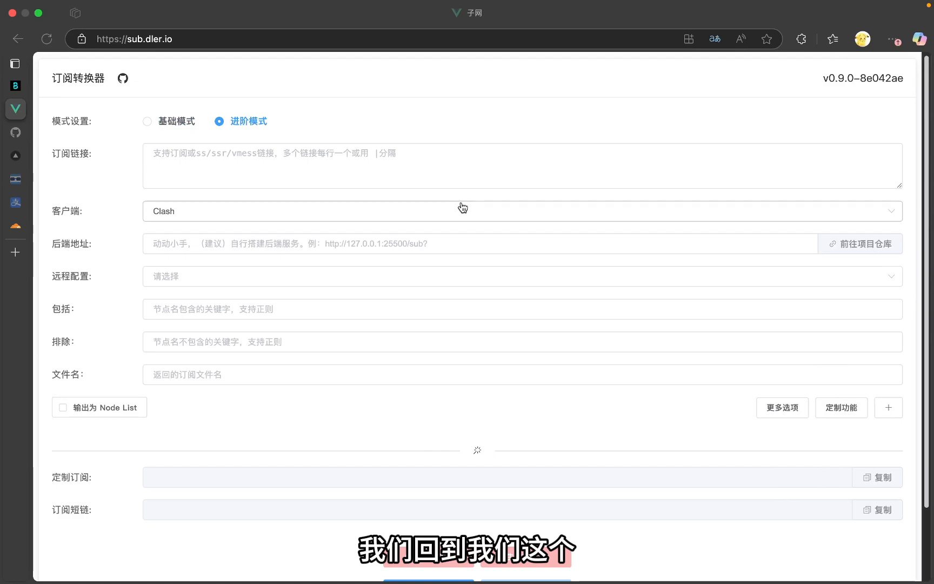
{"action": "left_click", "coordinate": [15, 252]}
{"action": "left_click", "coordinate": [319, 63]}
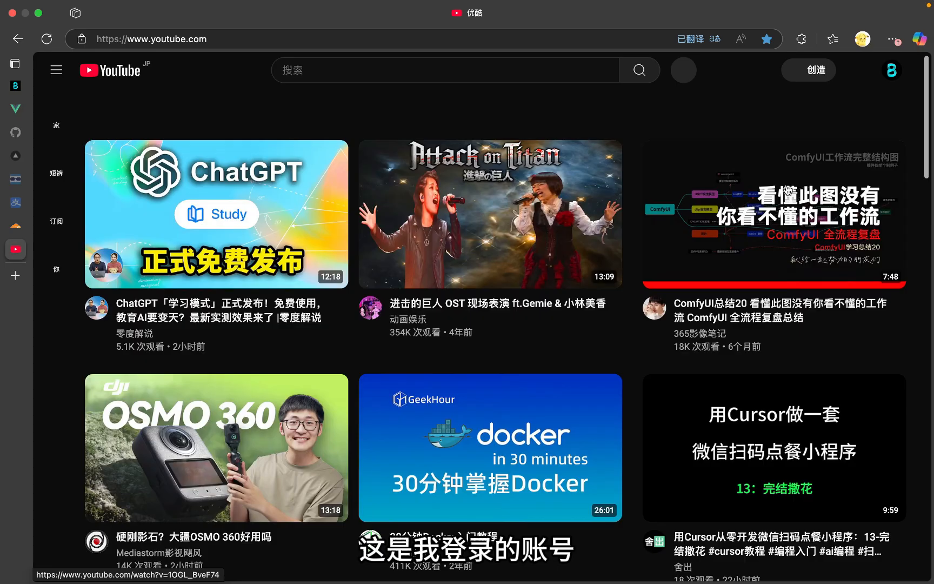
- Search the signed-in YouTube for 4k and open the 4K HDR Dolby Vision 120 FPS video
{"action": "left_click", "coordinate": [381, 75]}
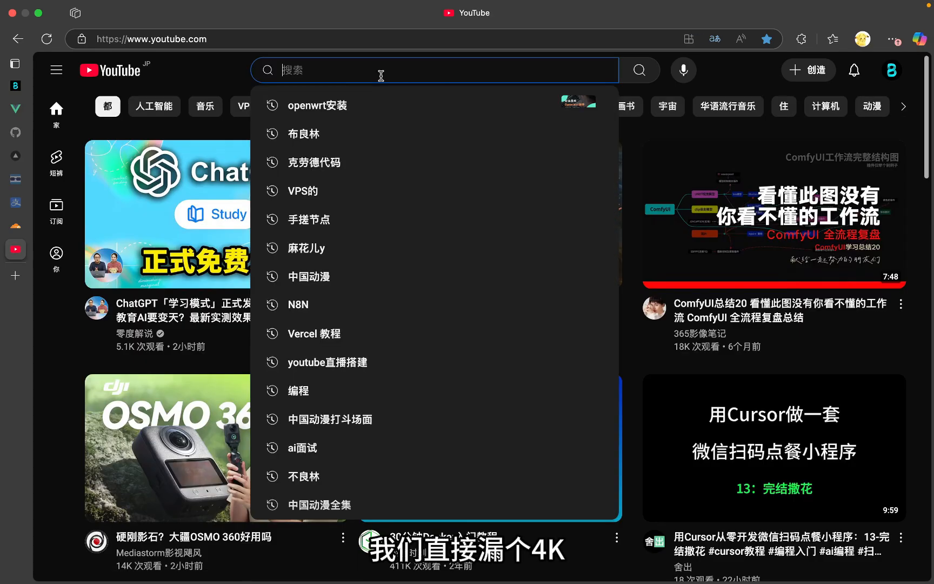
{"action": "type", "text": "4k"}
{"action": "key", "text": "Return"}
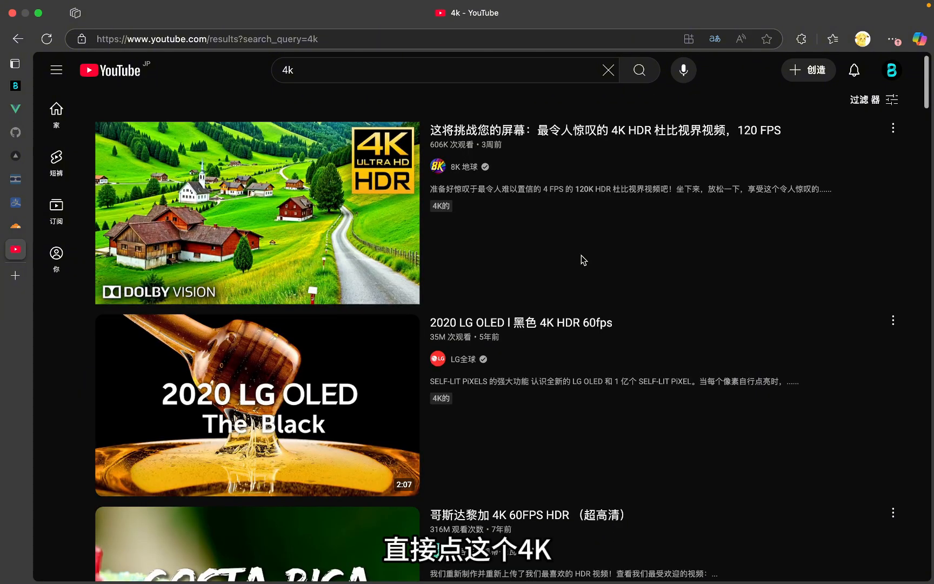
{"action": "left_click", "coordinate": [134, 367]}
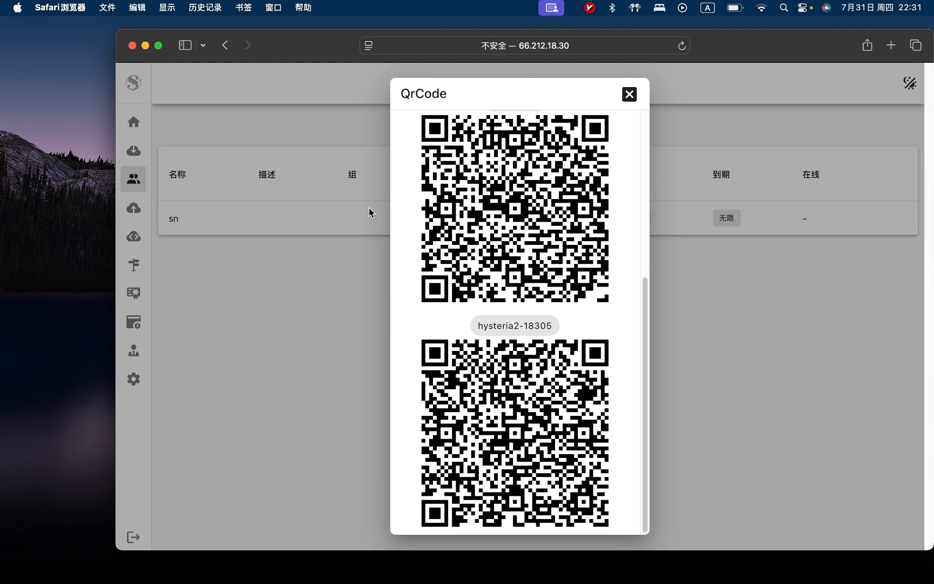
- Bring up the v2rayN main window and set the hysteria2-18305 node as the active server
{"action": "left_click_drag", "start_coordinate": [709, 52], "coordinate": [704, 87]}
{"action": "left_click", "coordinate": [591, 10]}
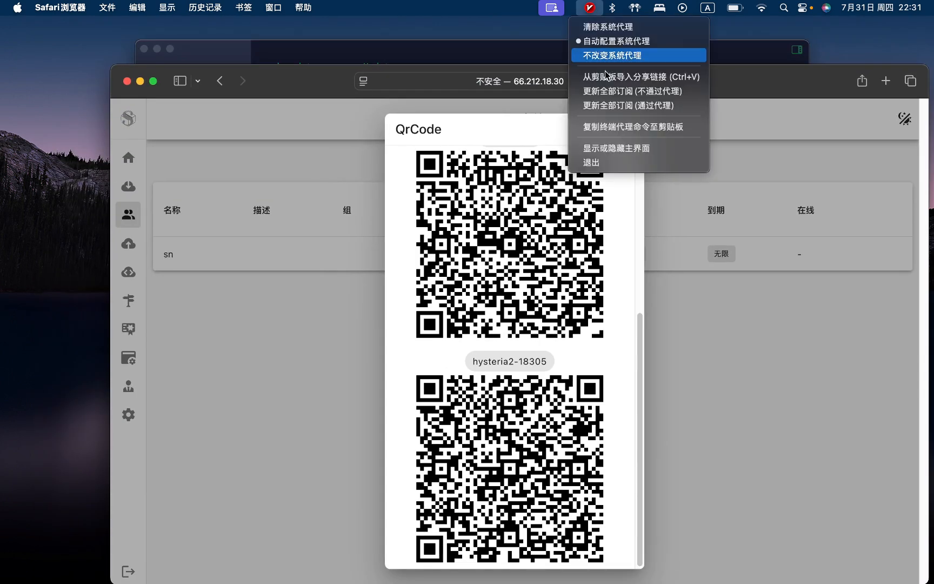
{"action": "left_click", "coordinate": [610, 150]}
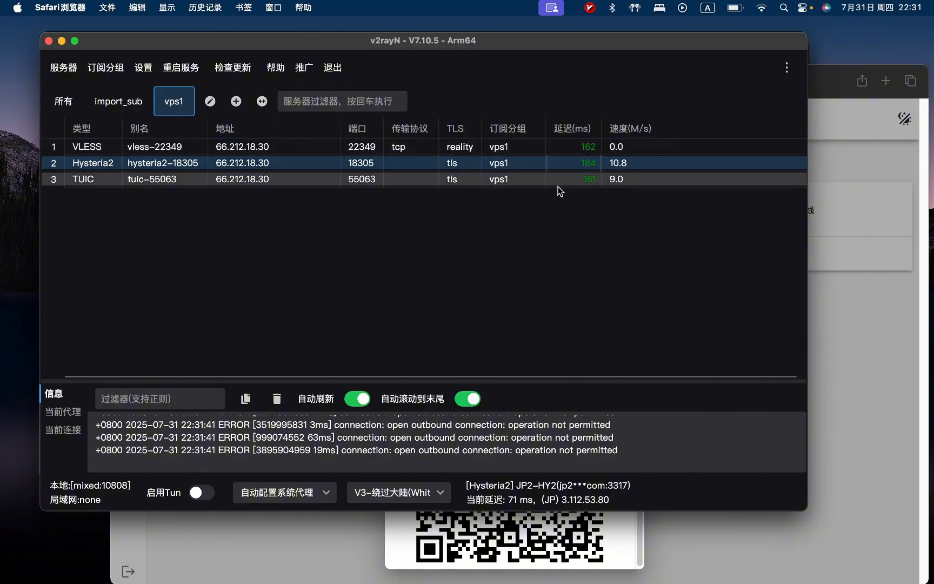
{"action": "right_click", "coordinate": [439, 170]}
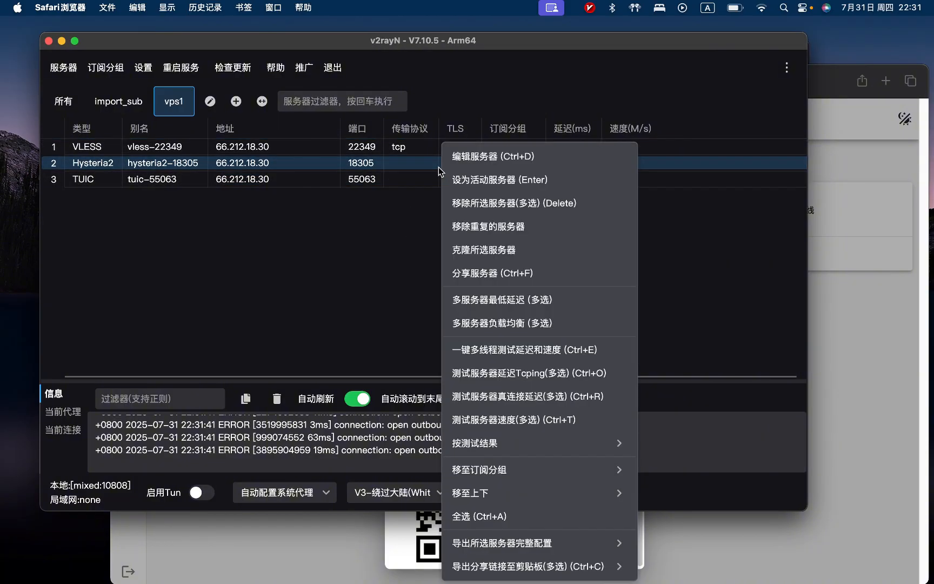
{"action": "left_click", "coordinate": [486, 180]}
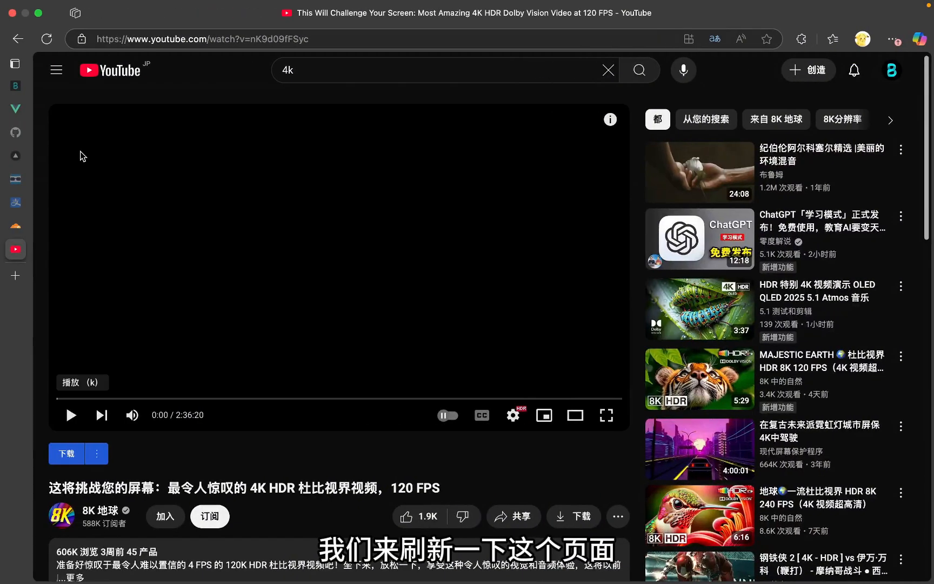
- Reload the 4K HDR video page in Edge, play the video and show its playback statistics overlay
{"action": "left_click", "coordinate": [47, 38]}
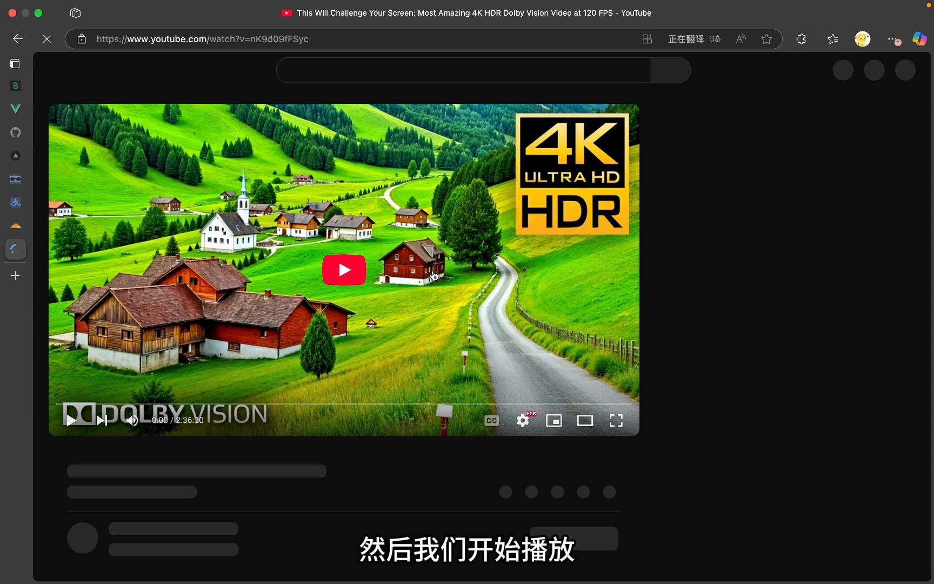
{"action": "left_click", "coordinate": [346, 278]}
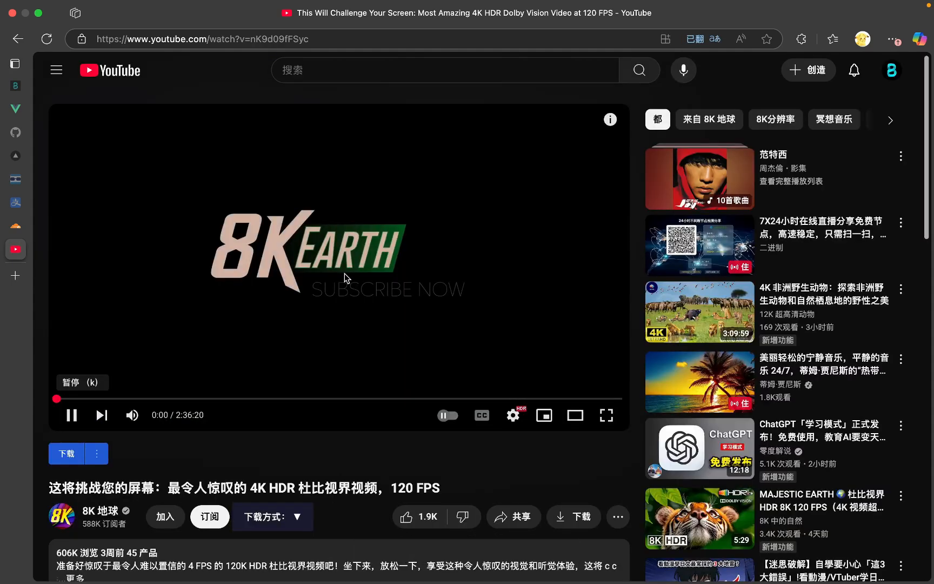
{"action": "right_click", "coordinate": [344, 274]}
{"action": "left_click", "coordinate": [376, 369]}
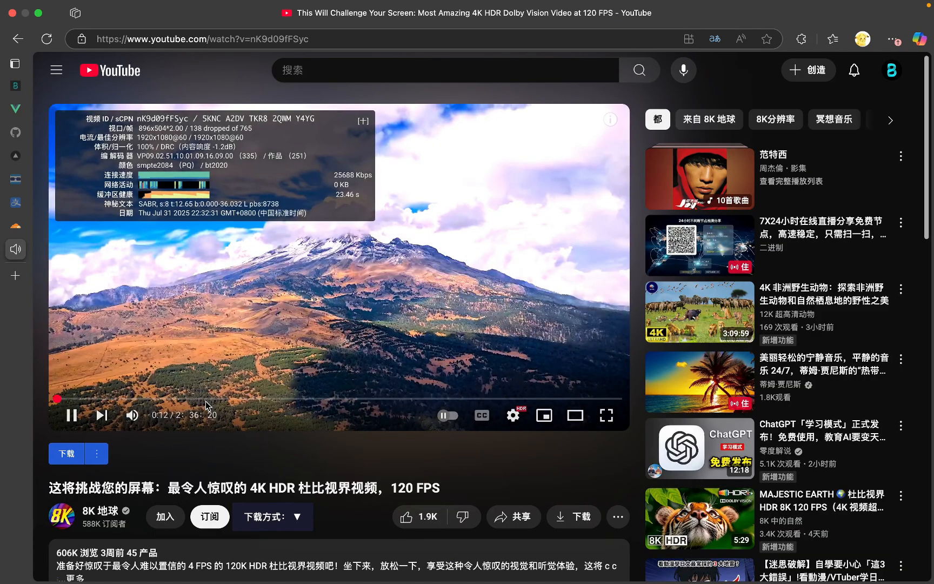
- Jump ahead twice in the video, first to about 42:08, and select the vless-22349 node in v2rayN
{"action": "left_click", "coordinate": [208, 400]}
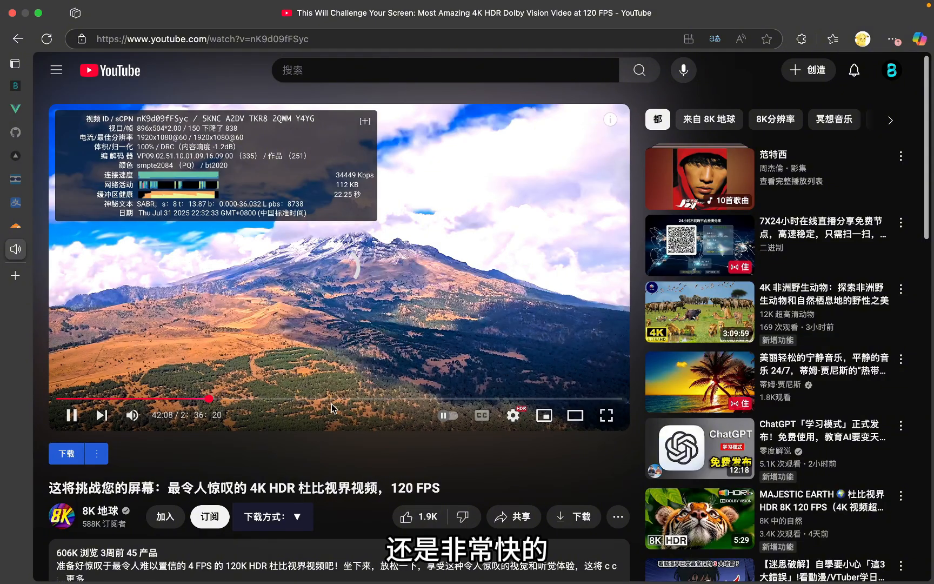
{"action": "left_click", "coordinate": [331, 400]}
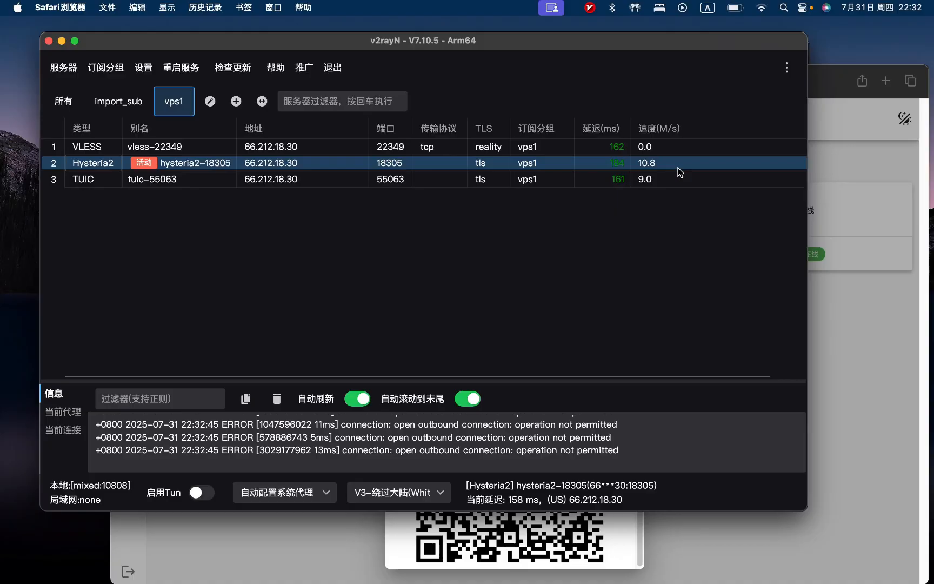
{"action": "left_click", "coordinate": [646, 148]}
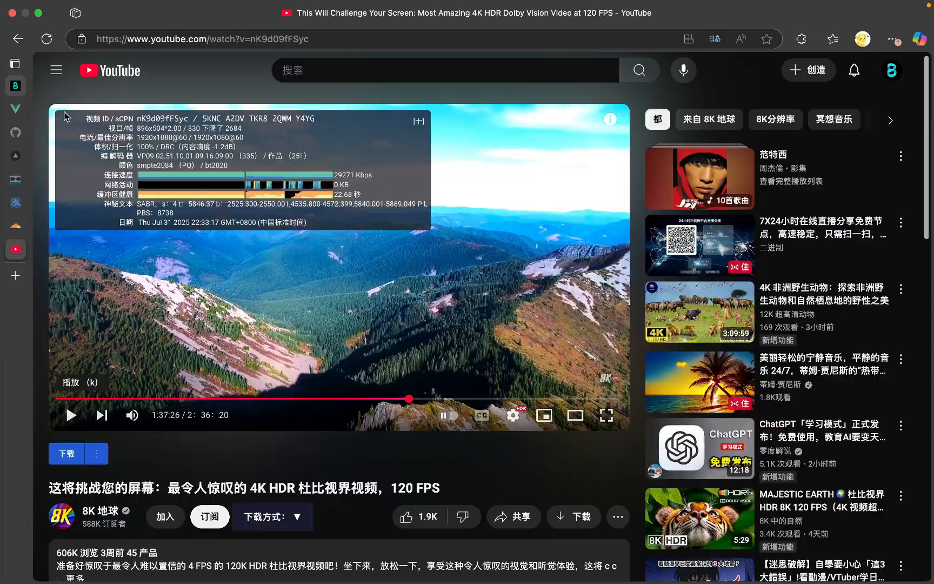
- Look at the blog tutorial tab in Edge, then return to the S-UI panel in Safari and close the QR code dialog
{"action": "left_click", "coordinate": [15, 87]}
{"action": "scroll", "coordinate": [298, 285], "scroll_direction": "down", "scroll_amount": 3}
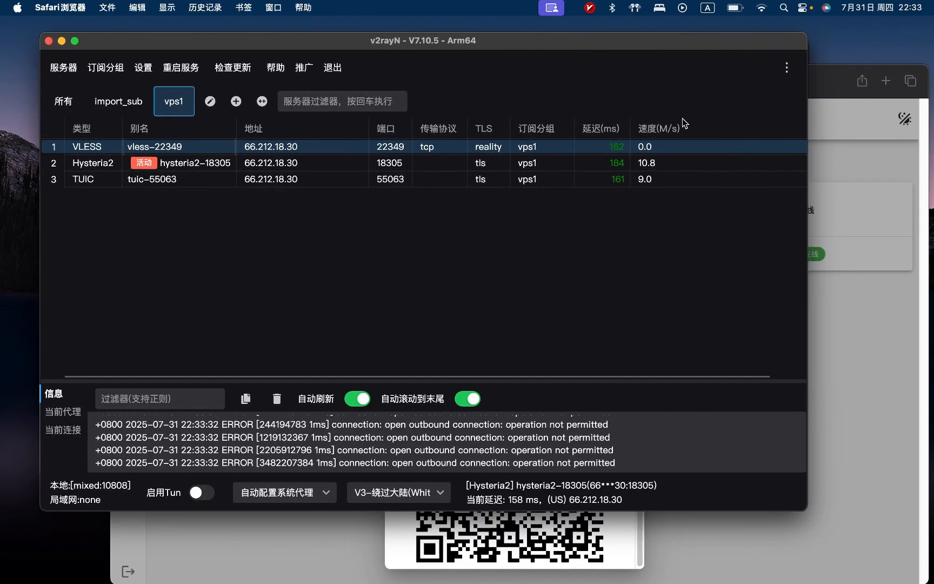
{"action": "left_click", "coordinate": [817, 82]}
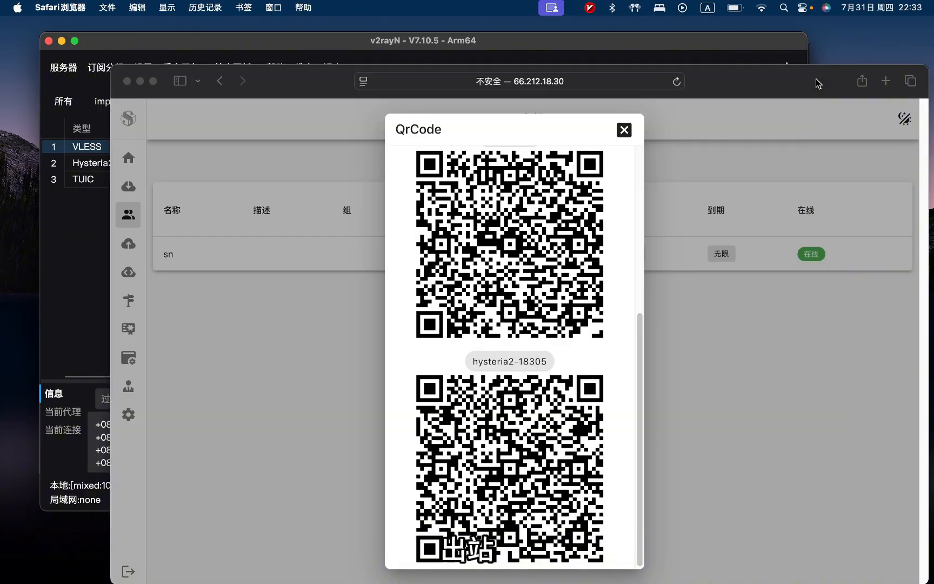
{"action": "left_click", "coordinate": [624, 131]}
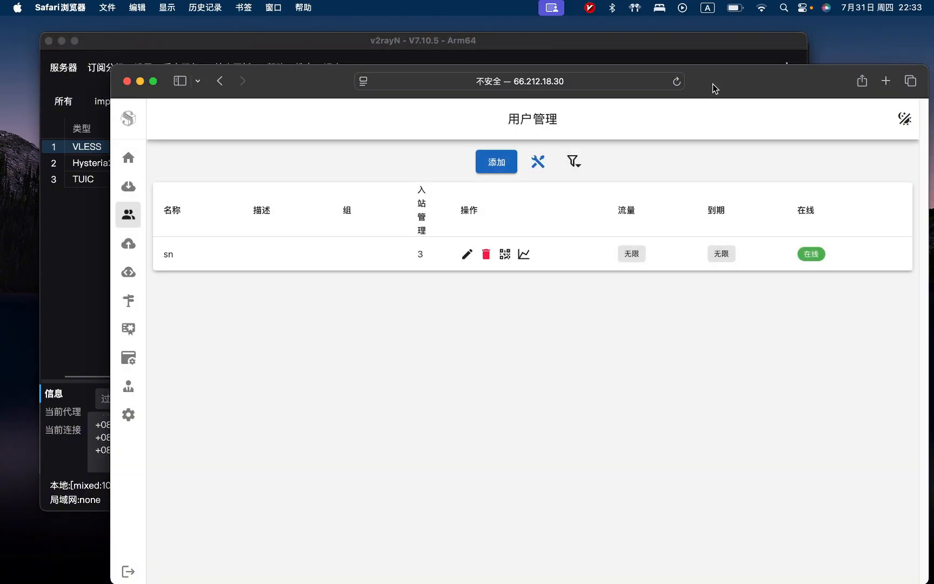
{"action": "left_click_drag", "start_coordinate": [717, 87], "coordinate": [700, 50]}
- Start adding an outbound of type SOCKS in S-UI's outbound management, and close the form without saving
{"action": "mouse_move", "coordinate": [200, 225]}
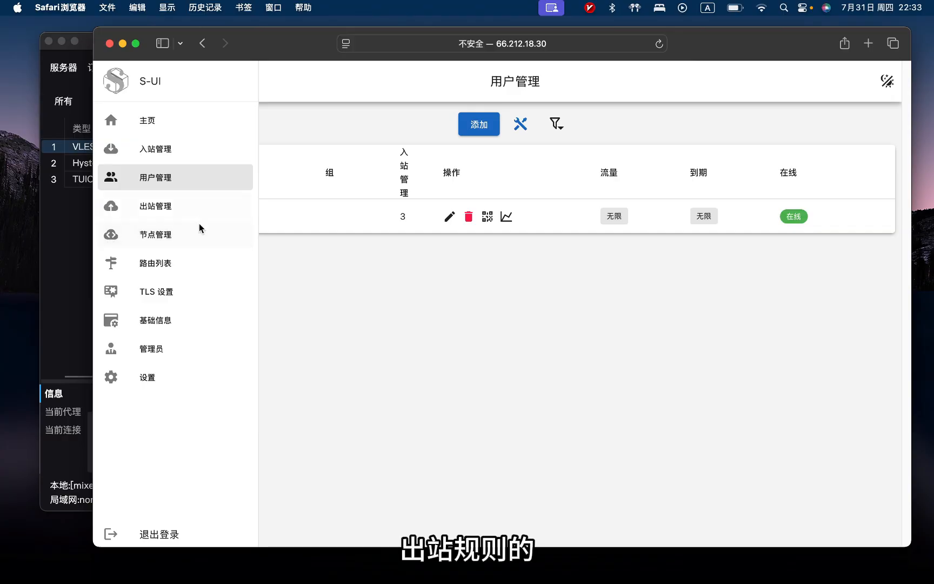
{"action": "left_click", "coordinate": [182, 209]}
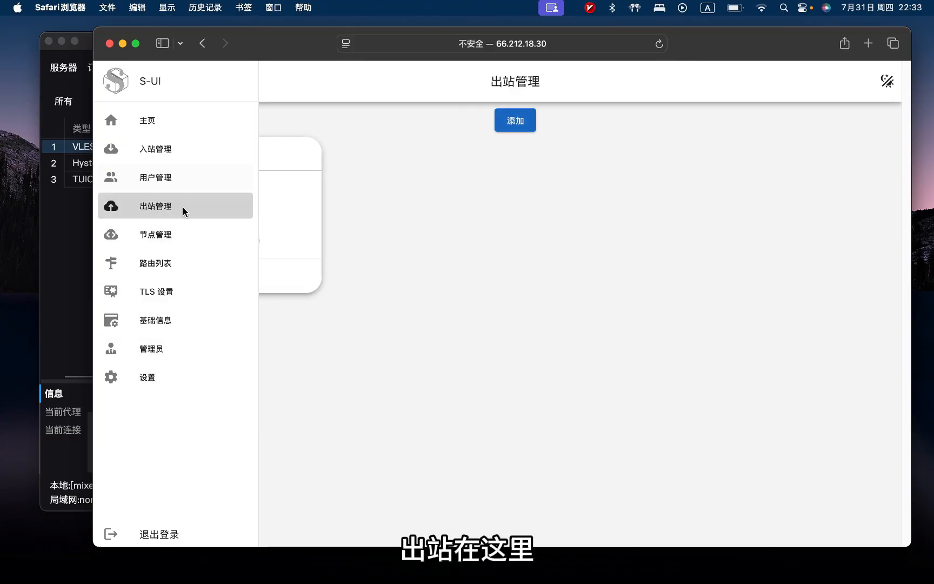
{"action": "left_click", "coordinate": [518, 124]}
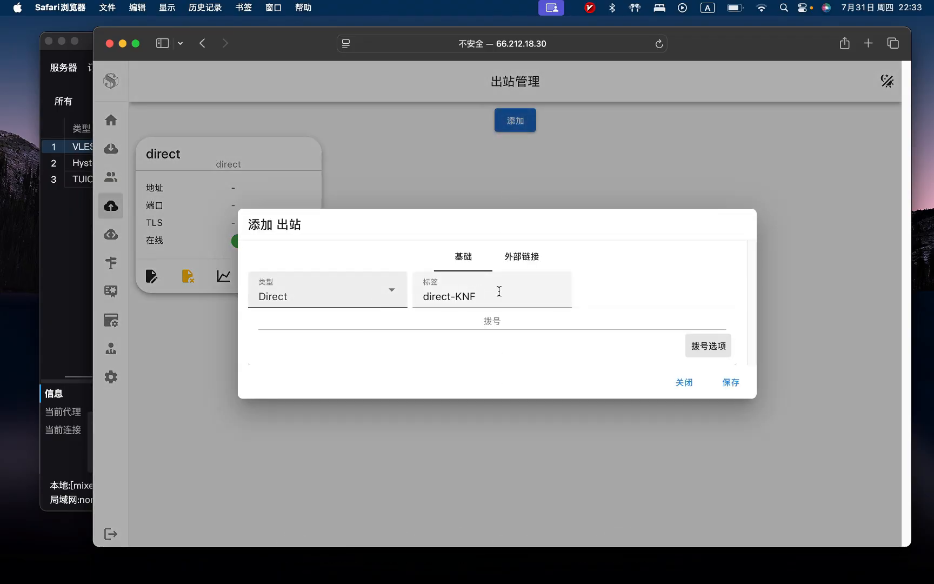
{"action": "left_click", "coordinate": [357, 298]}
{"action": "left_click", "coordinate": [327, 368]}
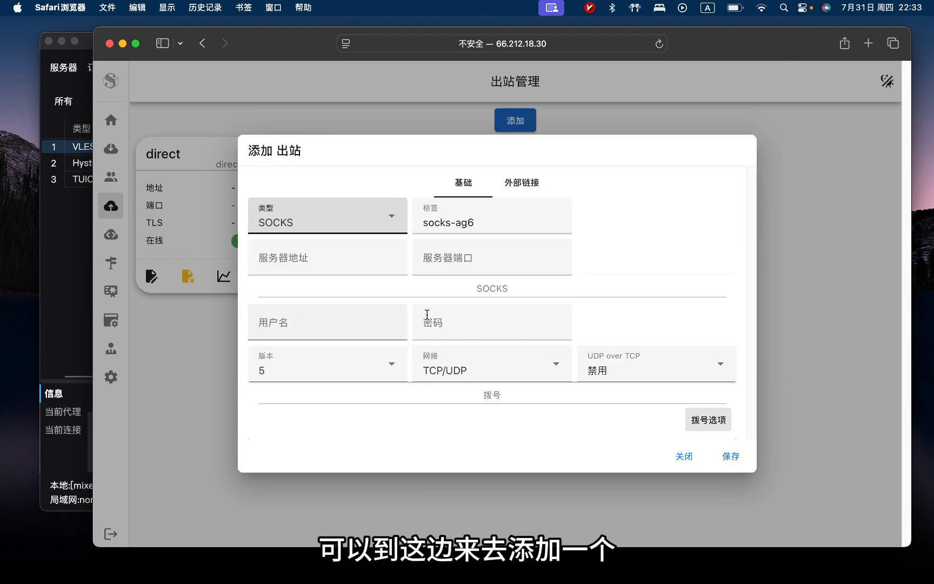
{"action": "left_click", "coordinate": [307, 253]}
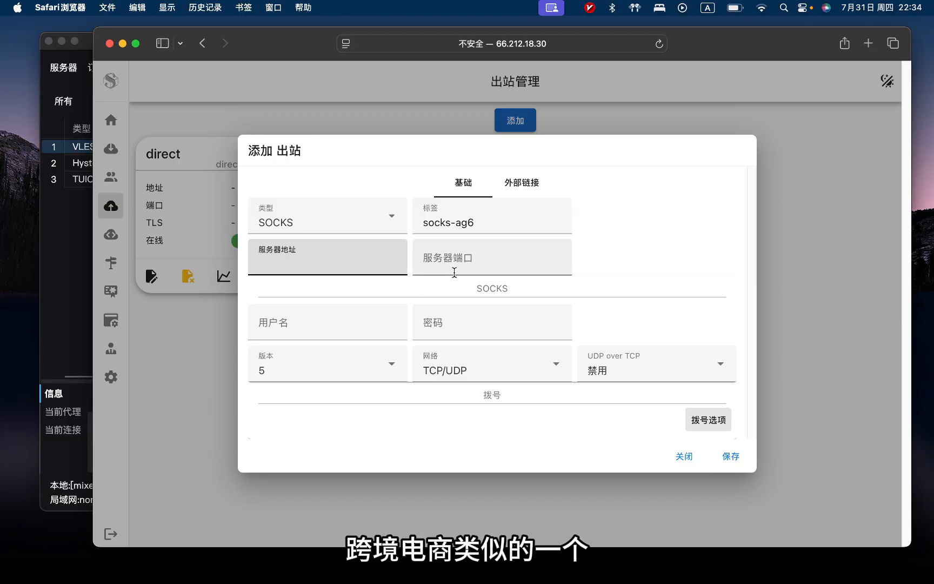
{"action": "left_click", "coordinate": [684, 458]}
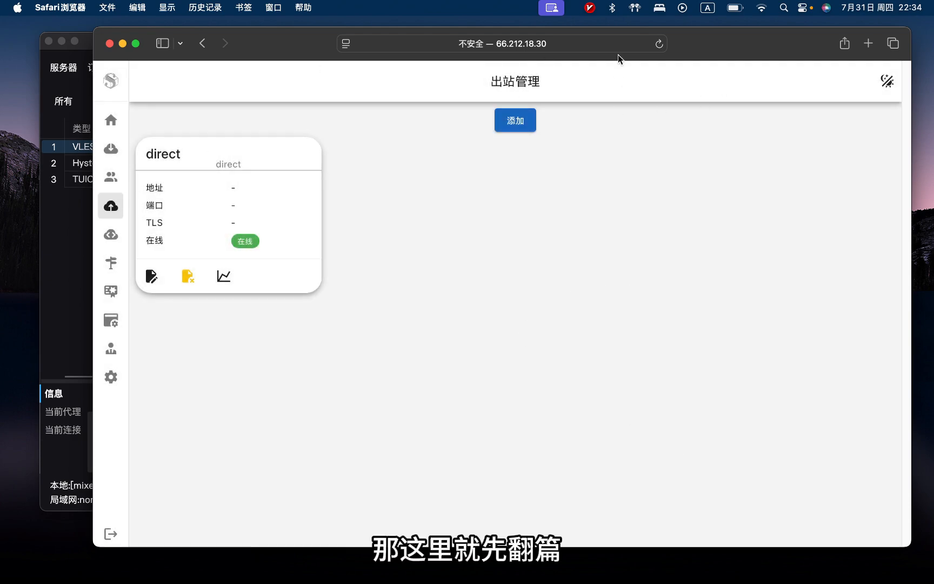
- Bring v2rayN in front of Safari, then switch to Edge and read the tutorial's H-UI quick installation section
{"action": "left_click_drag", "start_coordinate": [722, 49], "coordinate": [644, 67]}
{"action": "left_click", "coordinate": [585, 43]}
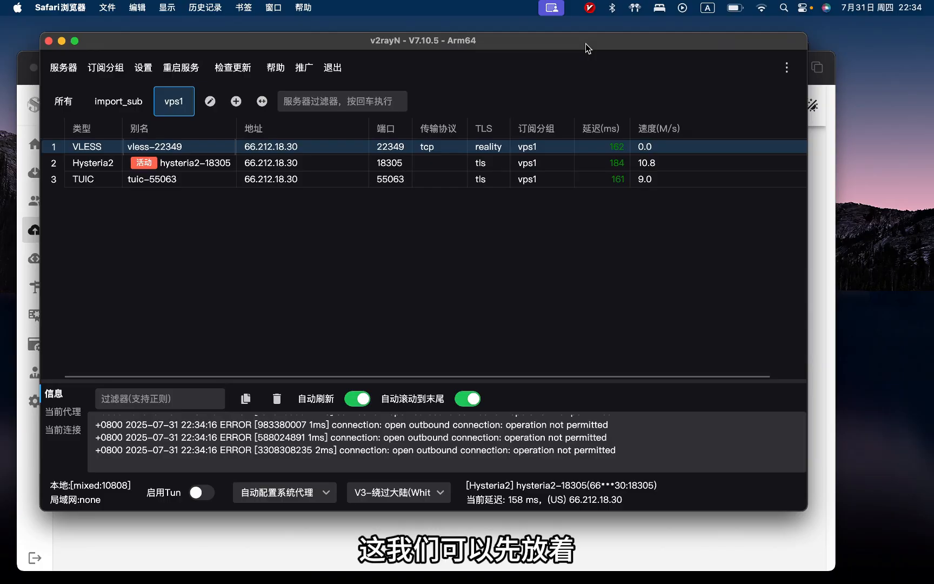
{"action": "key", "text": "ctrl+Left"}
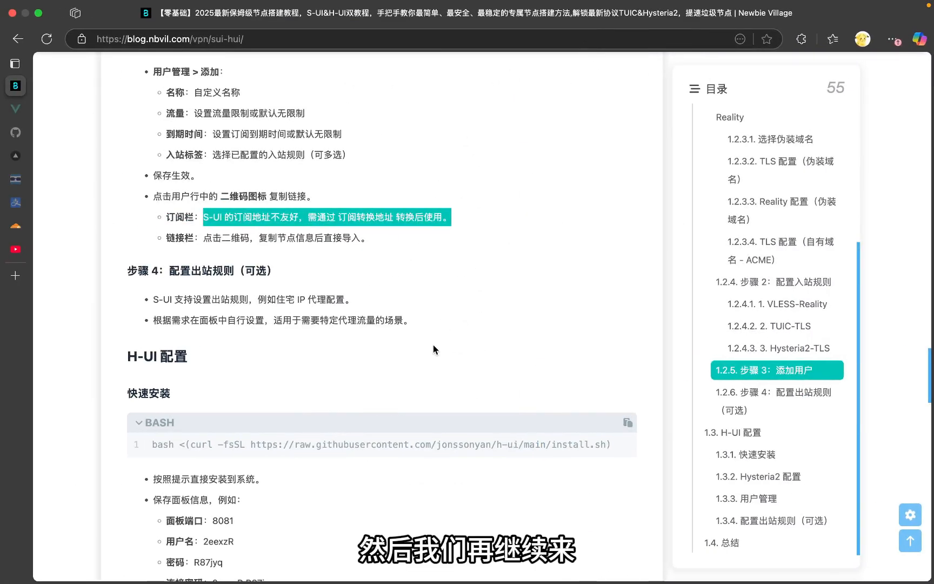
{"action": "scroll", "coordinate": [434, 345], "scroll_direction": "down", "scroll_amount": 5}
{"action": "scroll", "coordinate": [434, 346], "scroll_direction": "down", "scroll_amount": 1}
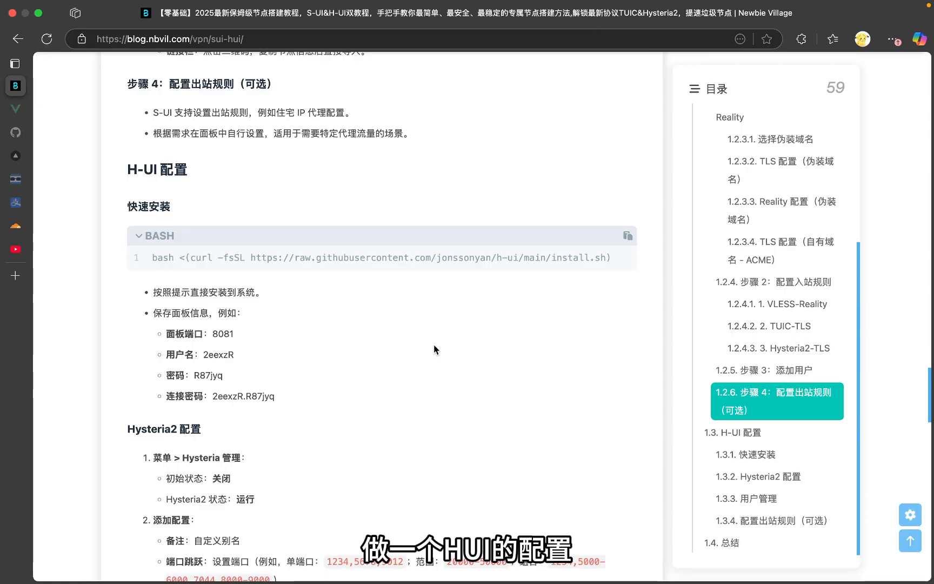
{"action": "scroll", "coordinate": [434, 345], "scroll_direction": "up", "scroll_amount": 3}
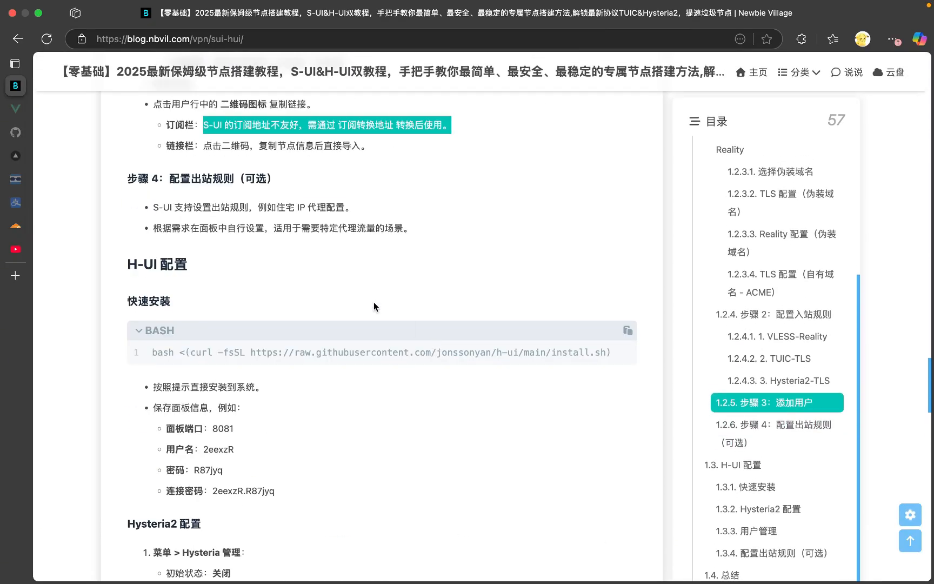
- Read the tutorial's H-UI section on Hysteria2, highlighting the Hysteria2 配置 heading and the port hopping item 端口跳跃
{"action": "key", "text": "ctrl+Right"}
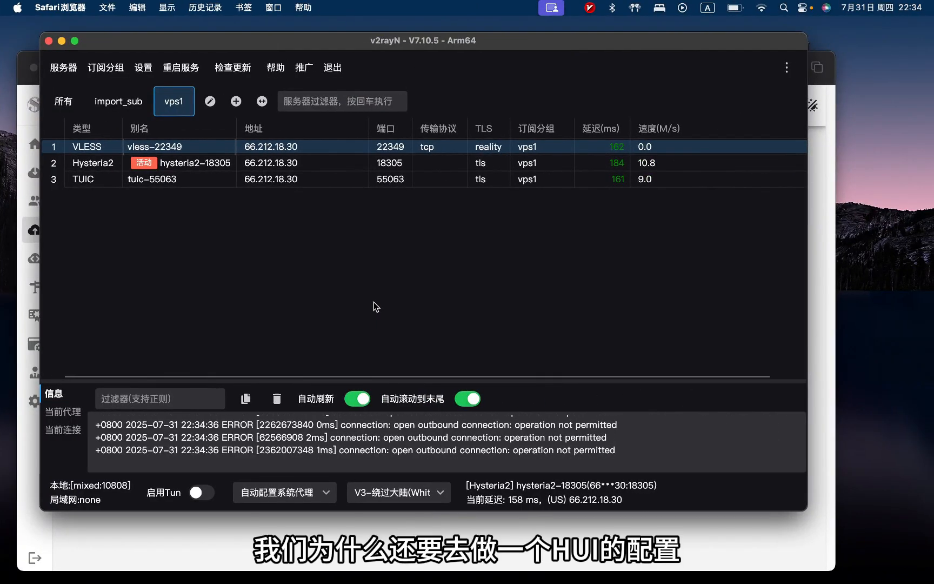
{"action": "key", "text": "ctrl+Left"}
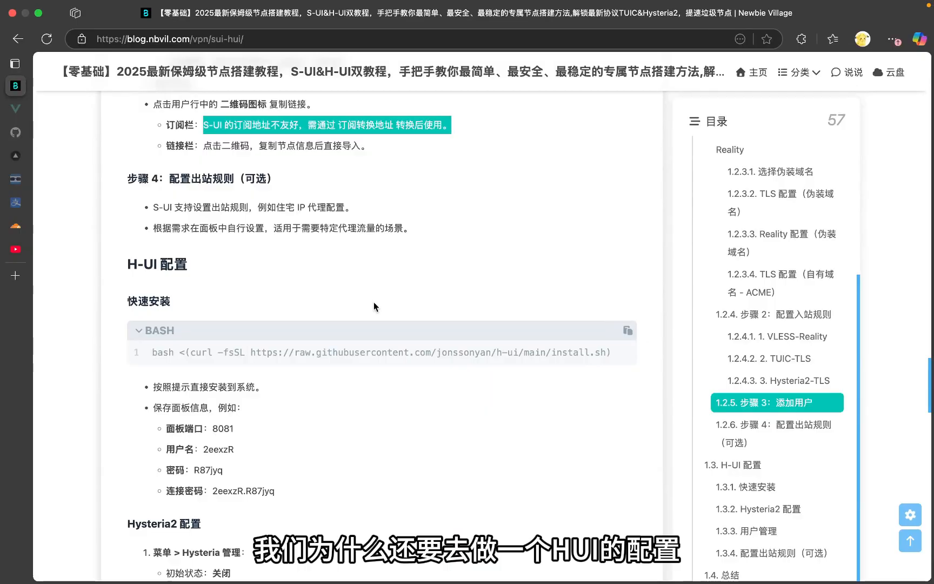
{"action": "scroll", "coordinate": [374, 306], "scroll_direction": "down", "scroll_amount": 5}
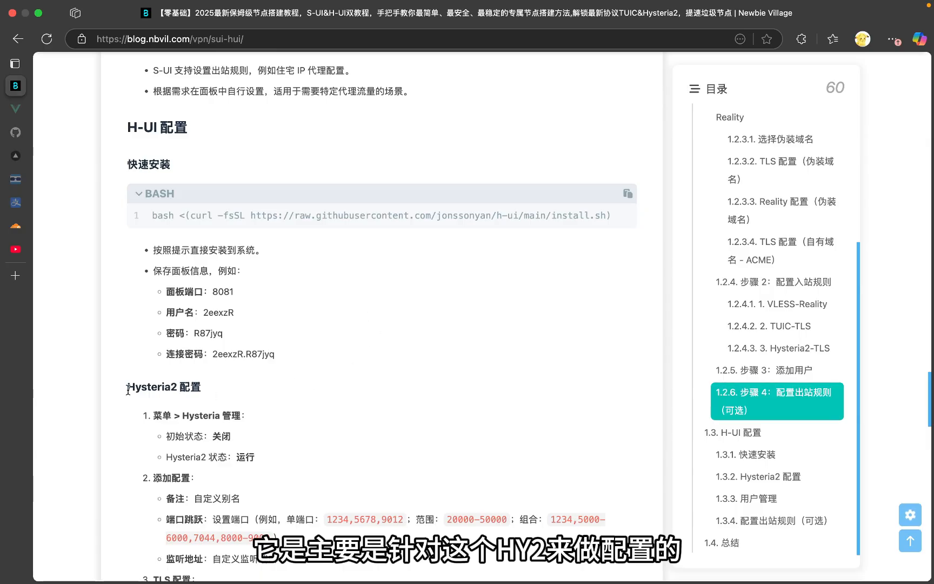
{"action": "left_click_drag", "start_coordinate": [128, 388], "coordinate": [238, 391]}
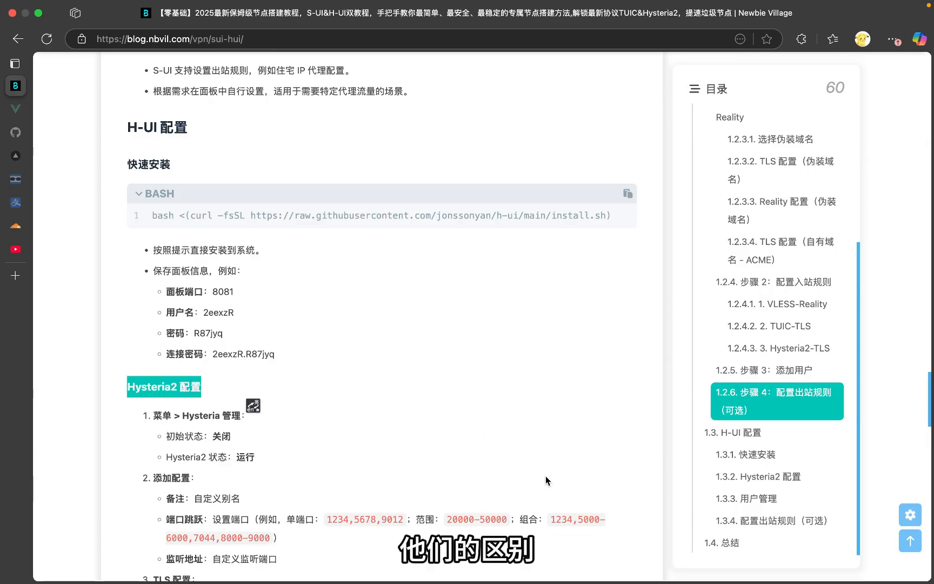
{"action": "scroll", "coordinate": [545, 476], "scroll_direction": "down", "scroll_amount": 1}
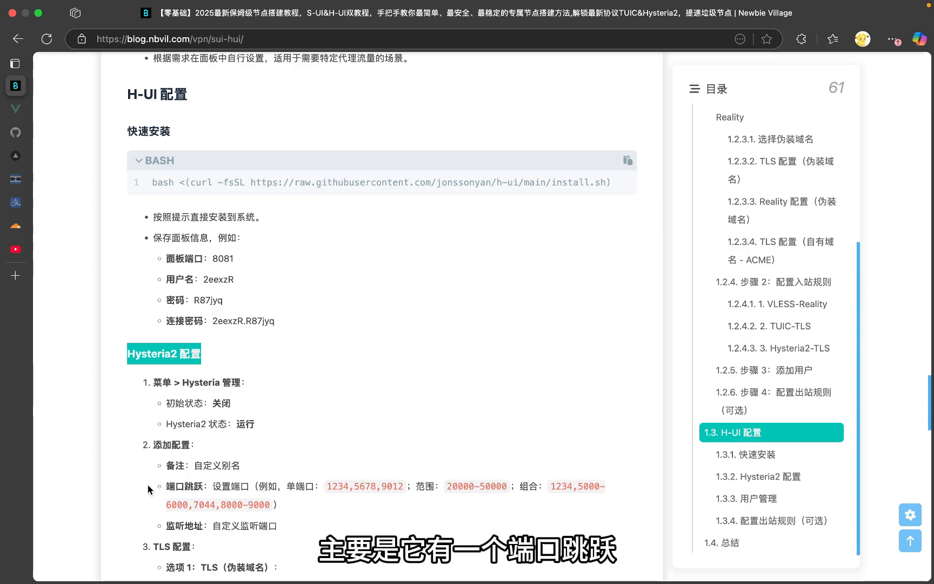
{"action": "left_click_drag", "start_coordinate": [166, 486], "coordinate": [204, 487]}
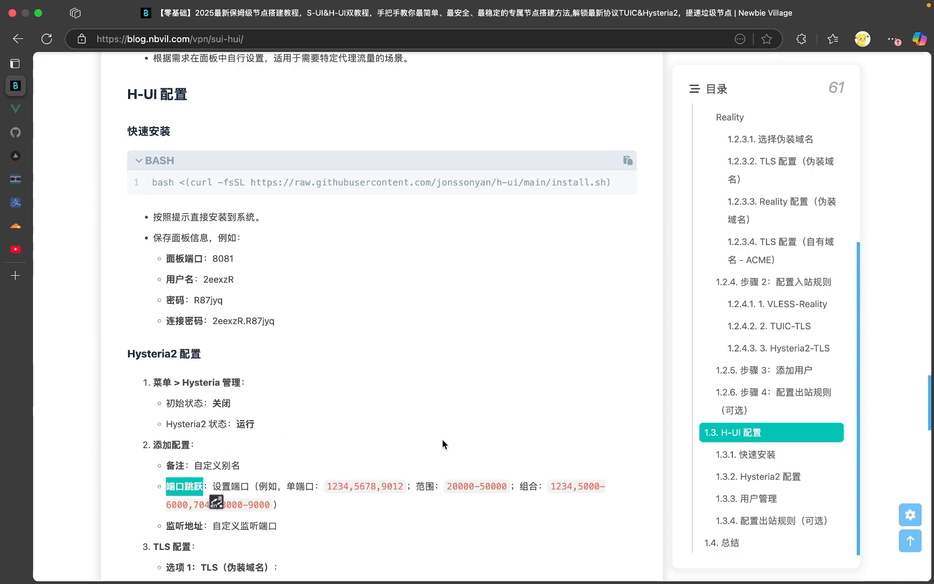
{"action": "scroll", "coordinate": [442, 439], "scroll_direction": "down", "scroll_amount": 1}
{"action": "scroll", "coordinate": [443, 439], "scroll_direction": "up", "scroll_amount": 5}
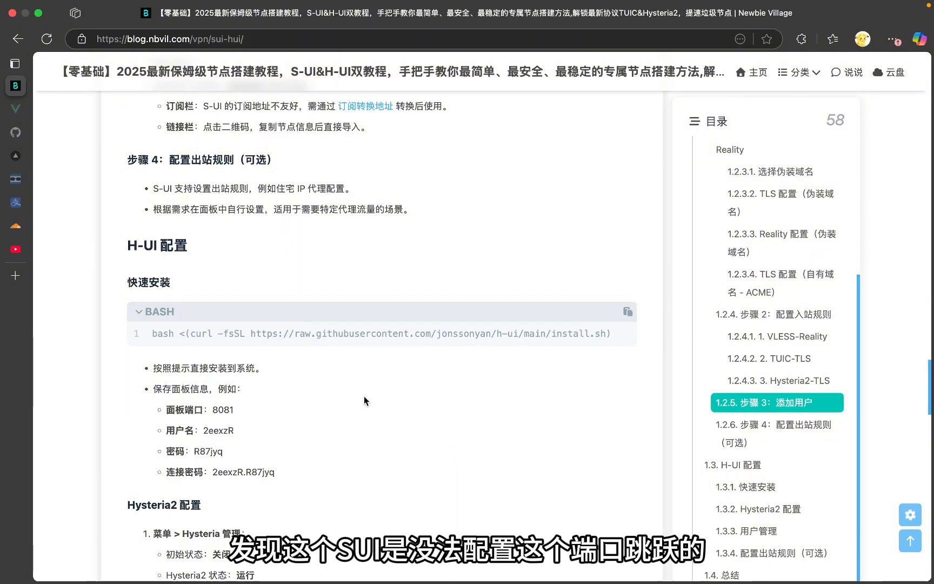
- Switch from the tutorial to v2rayN, check the port hopping range field in the Hysteria2 node's settings, and close the dialog without changes
{"action": "scroll", "coordinate": [411, 487], "scroll_direction": "down", "scroll_amount": 2}
{"action": "scroll", "coordinate": [384, 512], "scroll_direction": "down", "scroll_amount": 1}
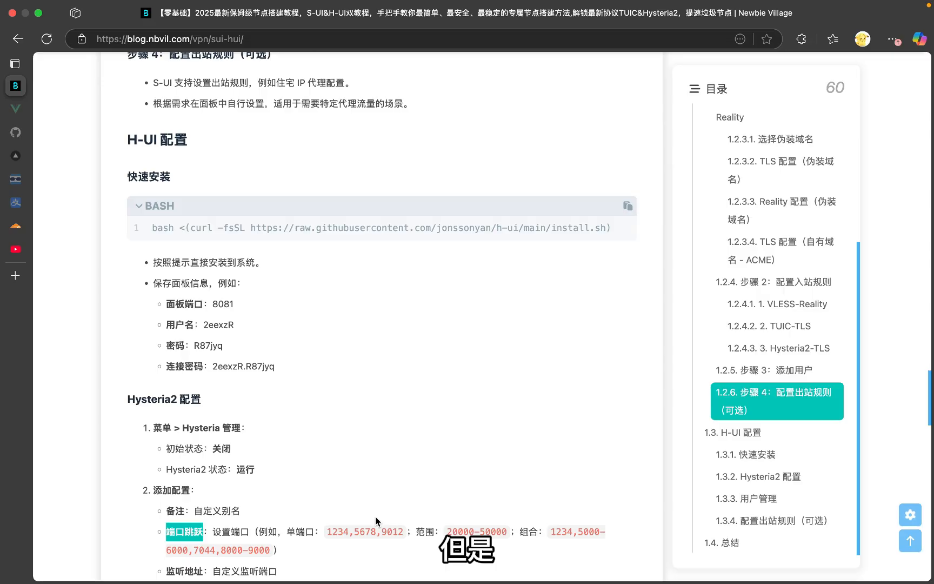
{"action": "key", "text": "ctrl+Right"}
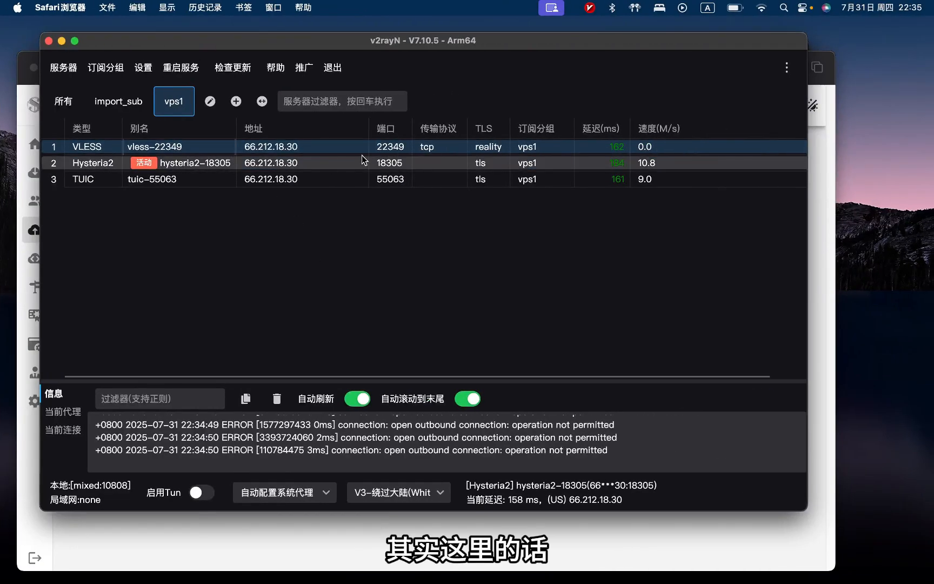
{"action": "double_click", "coordinate": [342, 163]}
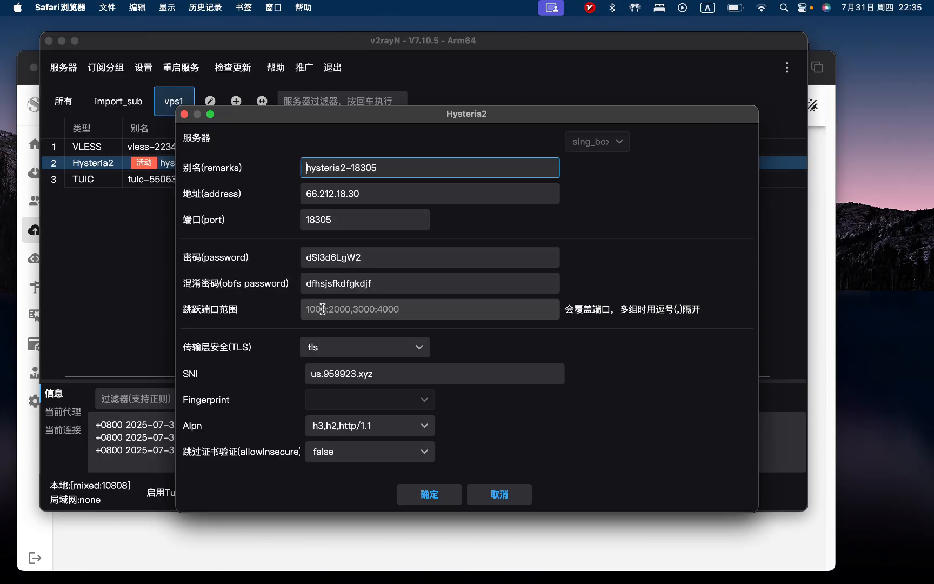
{"action": "left_click", "coordinate": [184, 114]}
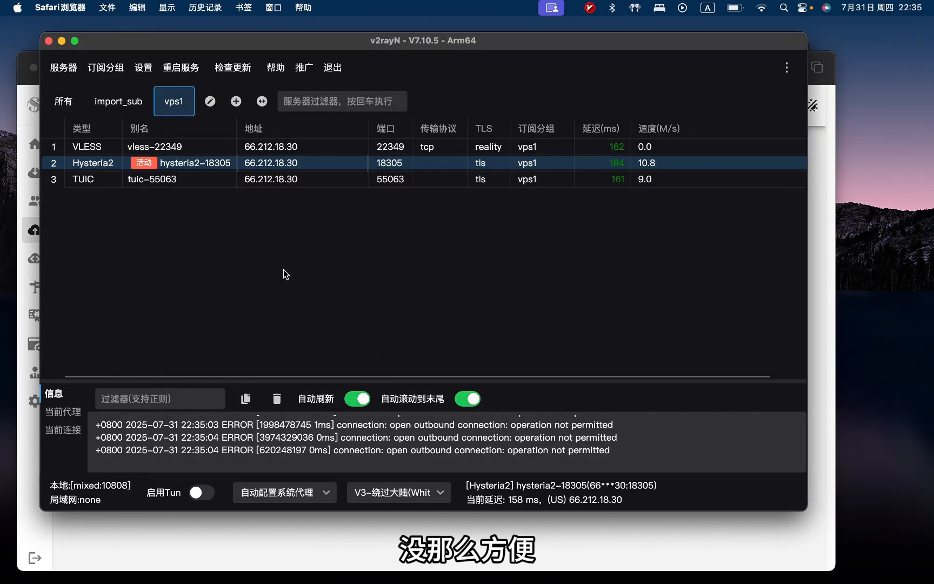
- Return to the tutorial in Edge and read its H-UI section, highlighting the 端口跳跃 item and the Hysteria2 配置 heading
{"action": "key", "text": "ctrl+Left"}
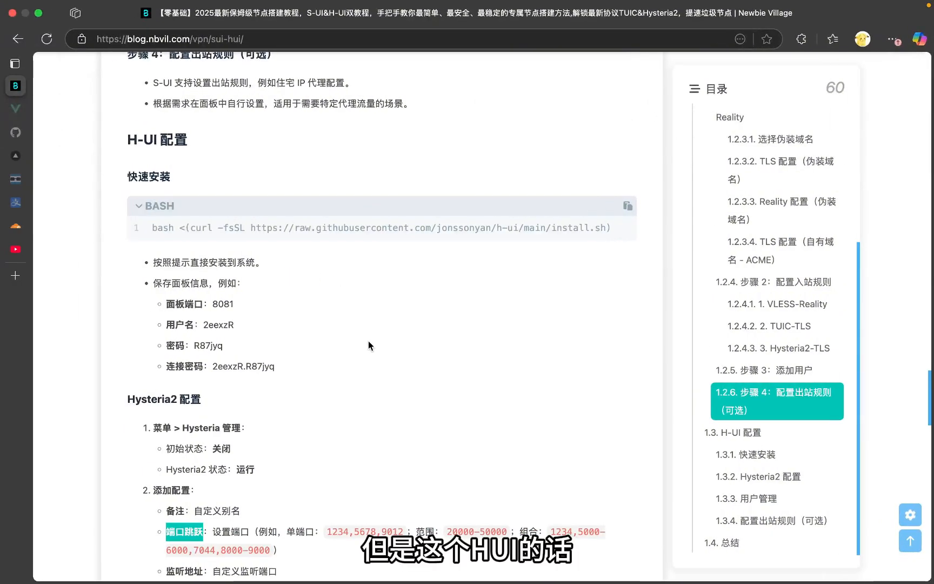
{"action": "scroll", "coordinate": [368, 344], "scroll_direction": "down", "scroll_amount": 2}
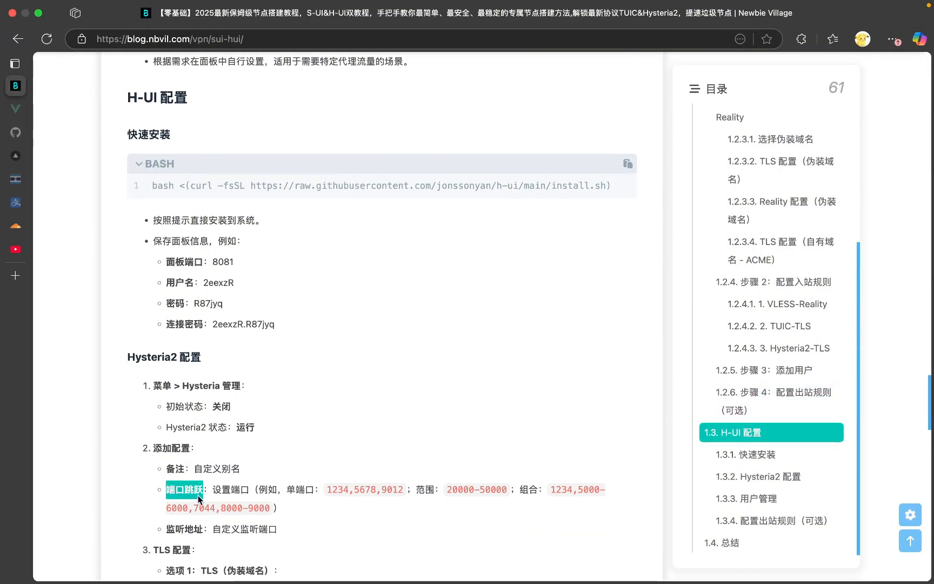
{"action": "left_click_drag", "start_coordinate": [166, 489], "coordinate": [268, 493]}
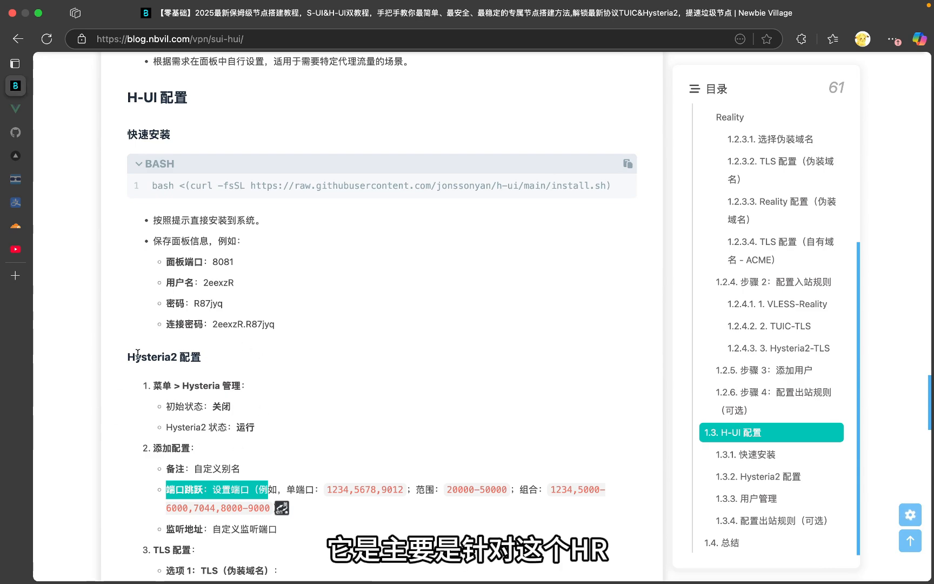
{"action": "left_click_drag", "start_coordinate": [128, 356], "coordinate": [191, 358]}
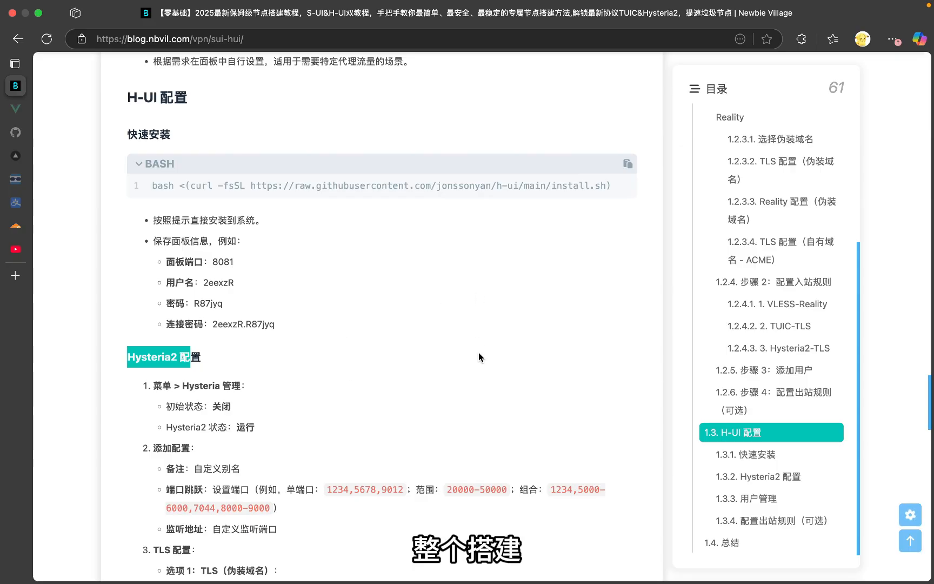
{"action": "scroll", "coordinate": [486, 360], "scroll_direction": "down", "scroll_amount": 1}
{"action": "scroll", "coordinate": [491, 366], "scroll_direction": "down", "scroll_amount": 1}
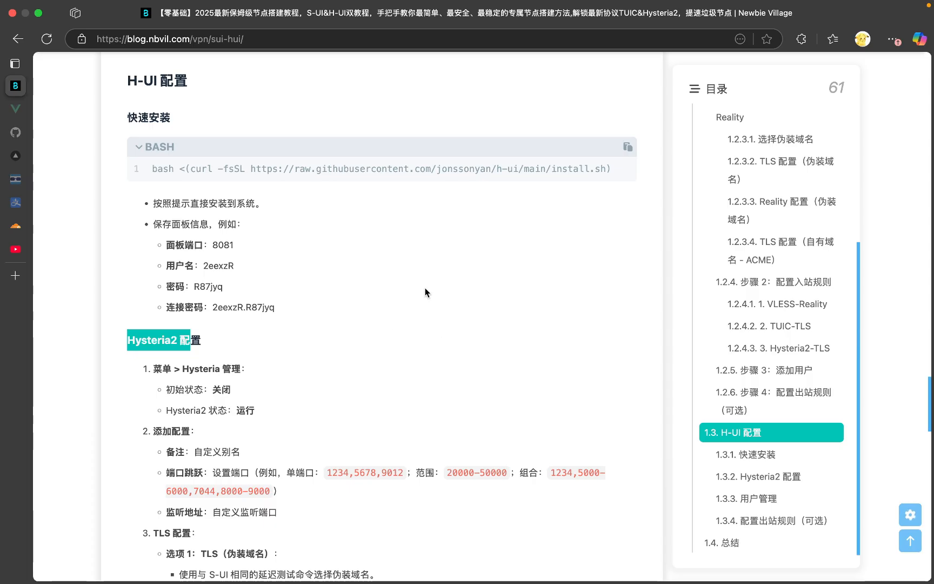
{"action": "left_click", "coordinate": [389, 275]}
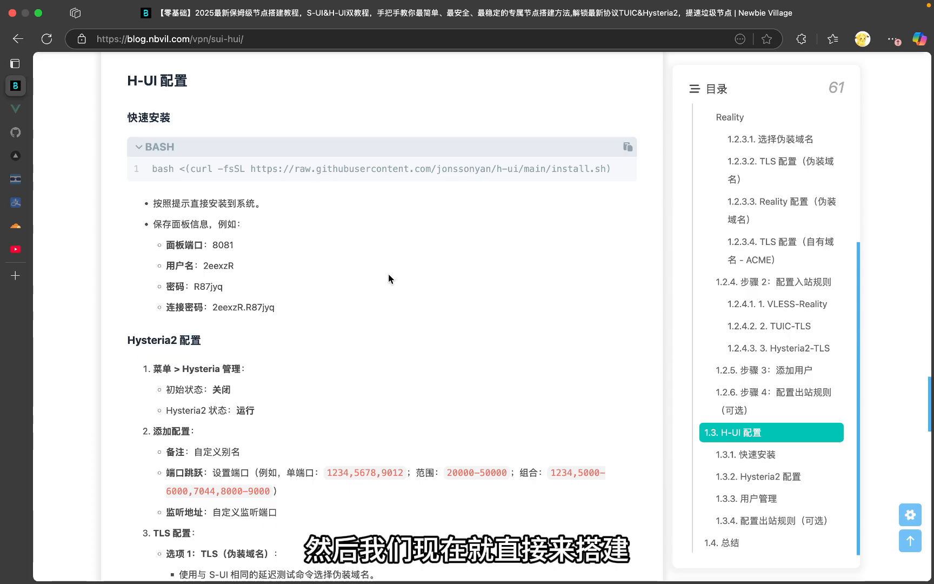
- Copy the tutorial's H-UI quick install command and run it in the VPS session in Termius
{"action": "left_click", "coordinate": [628, 146]}
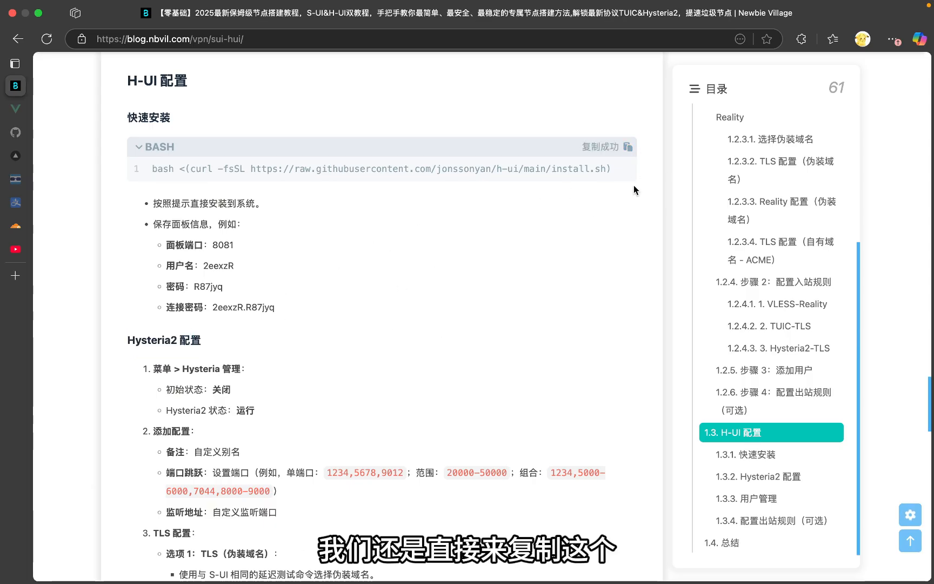
{"action": "key", "text": "ctrl+Right"}
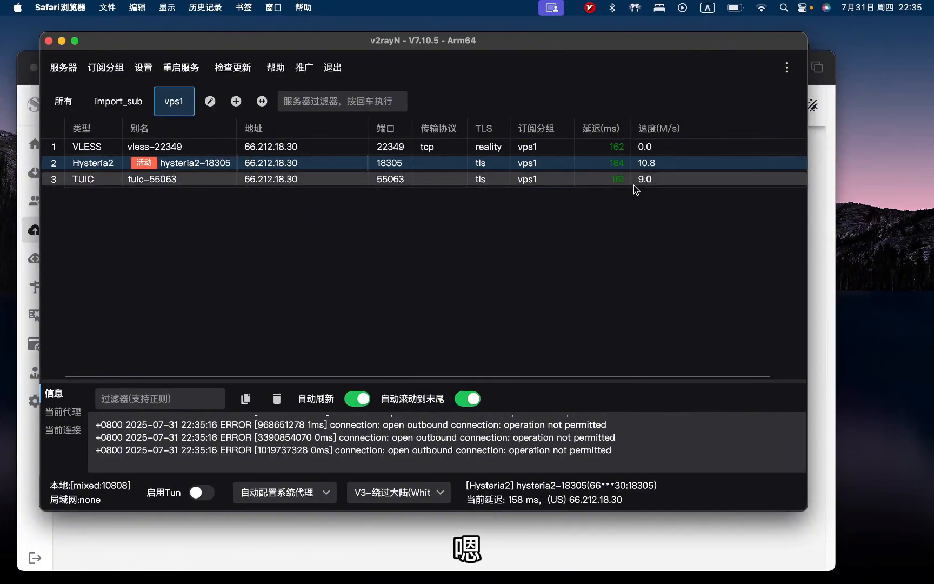
{"action": "key", "text": "ctrl+Right"}
{"action": "key", "text": "ctrl+Left"}
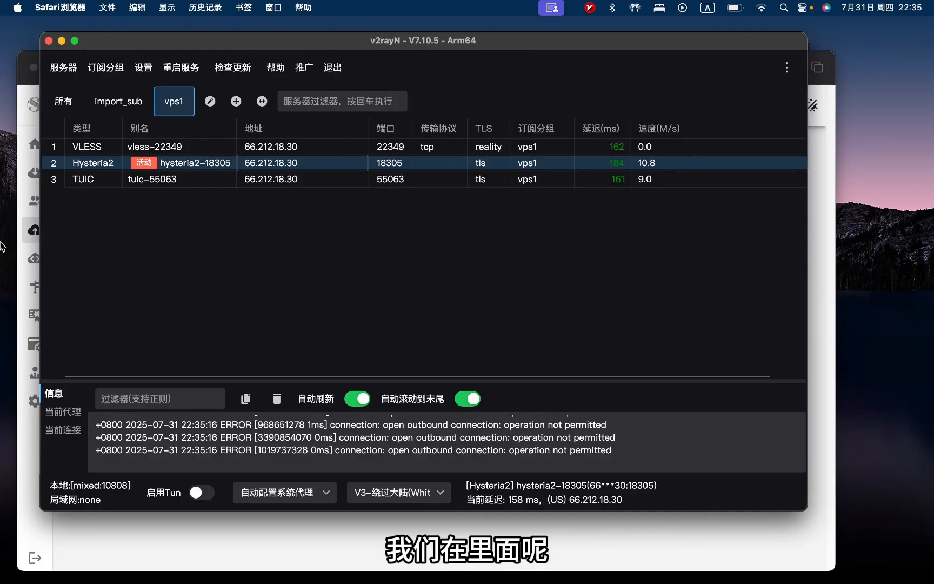
{"action": "mouse_move", "coordinate": [2, 245]}
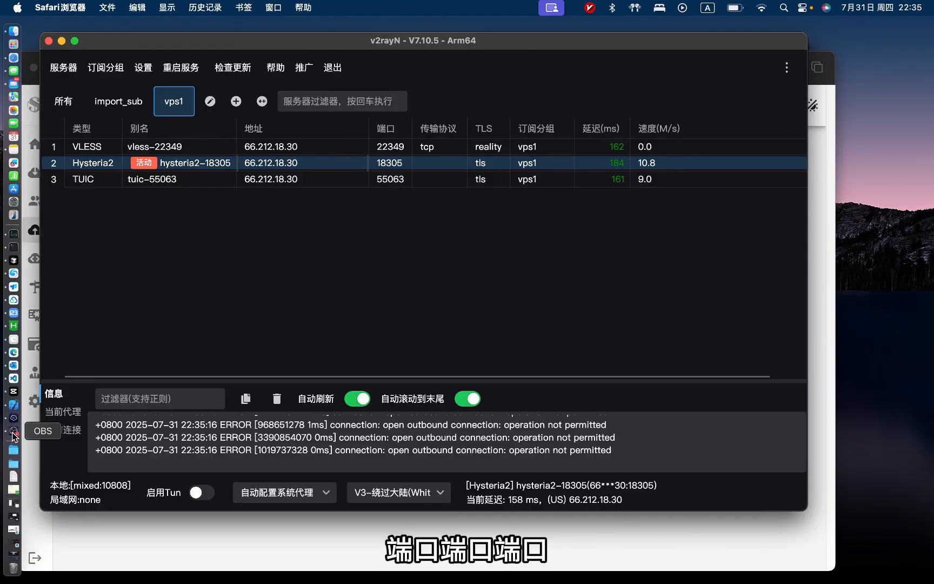
{"action": "left_click", "coordinate": [14, 391]}
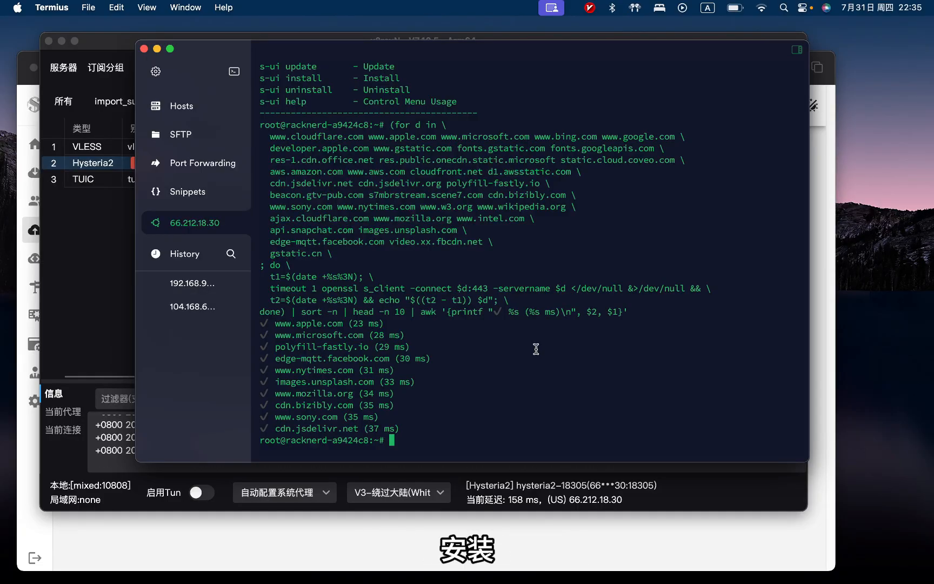
{"action": "key", "text": "super+v"}
{"action": "key", "text": "Return"}
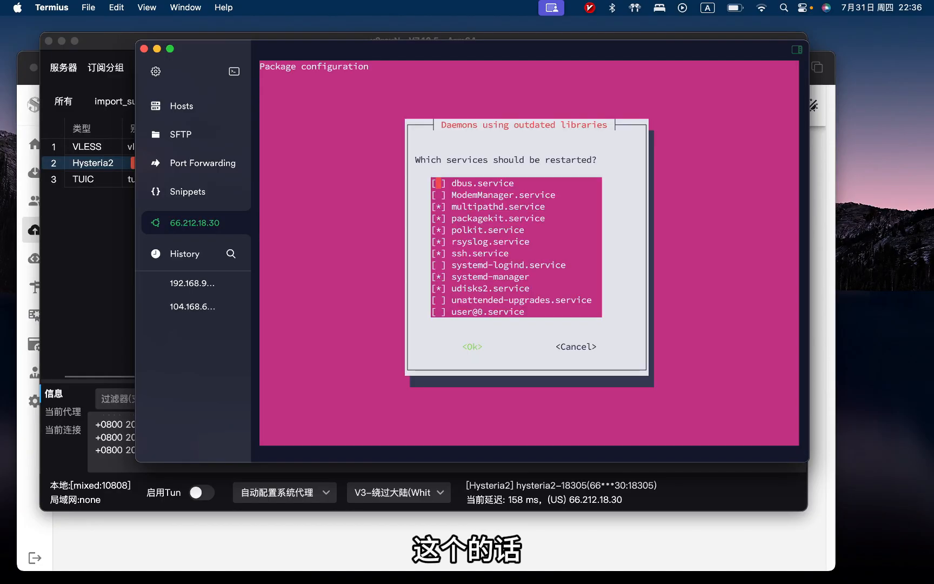
- Accept the preselected service restarts, choose 简体中文, and install H UI (systemd) with default port 8081 and time zone Asia/Shanghai
{"action": "key", "text": "Return"}
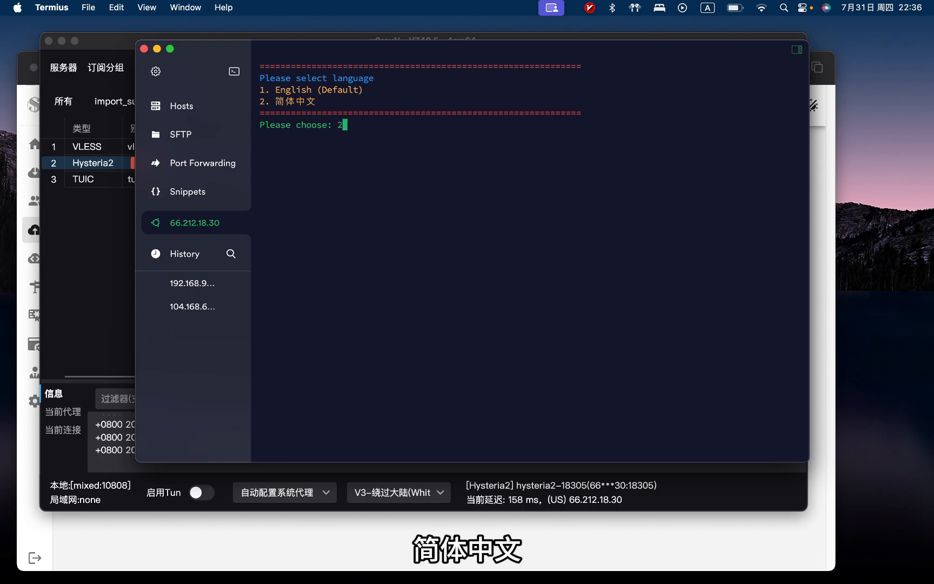
{"action": "key", "text": "Return"}
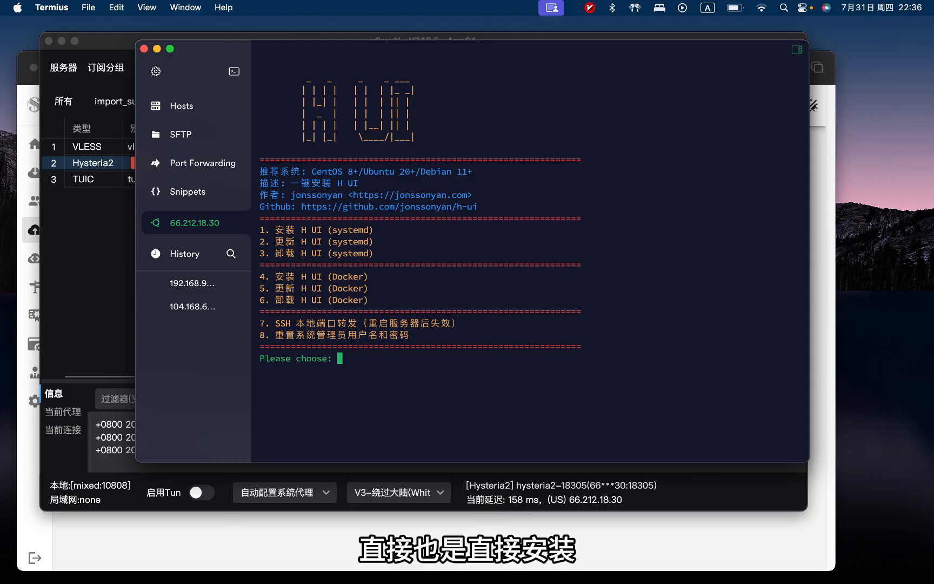
{"action": "type", "text": "1"}
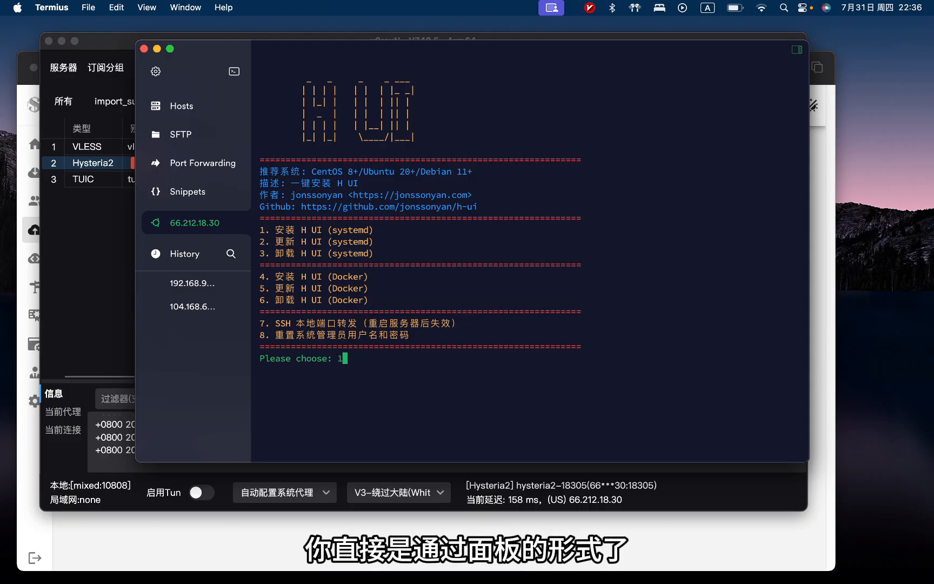
{"action": "key", "text": "Return"}
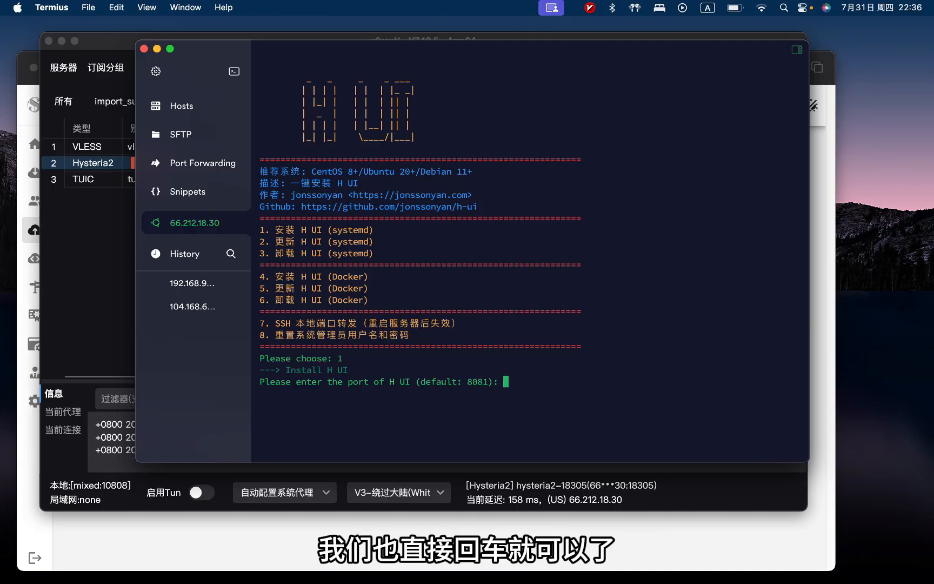
{"action": "key", "text": "Return"}
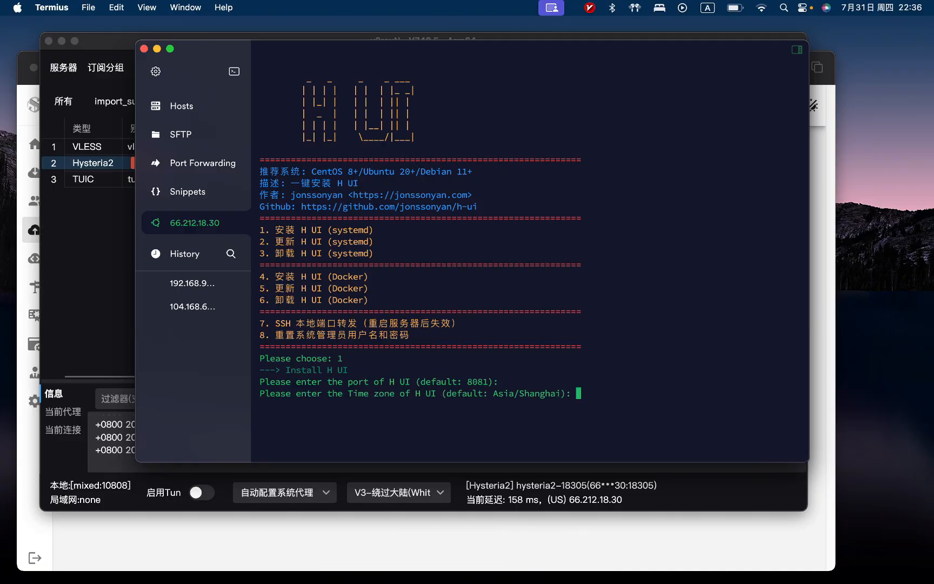
{"action": "key", "text": "Return"}
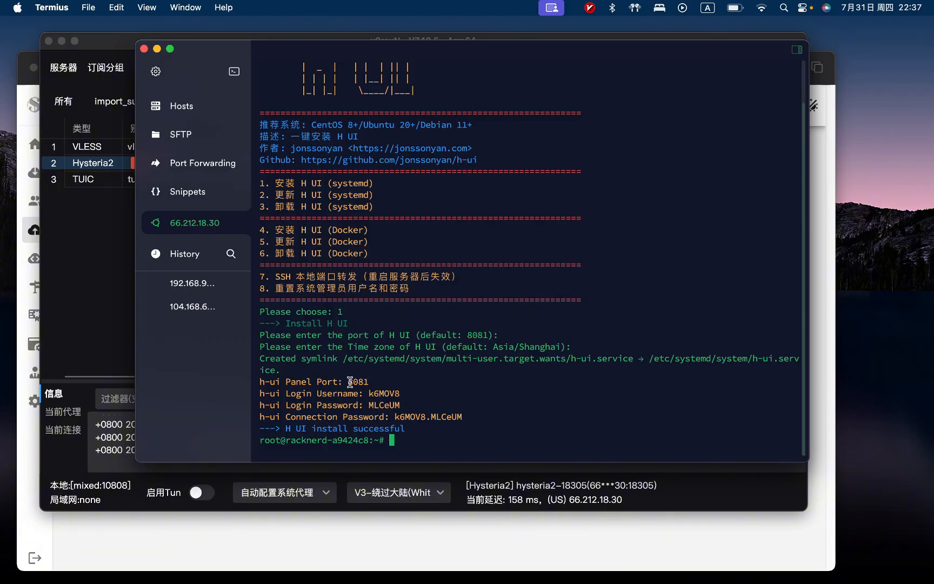
{"action": "left_click_drag", "start_coordinate": [346, 382], "coordinate": [371, 381]}
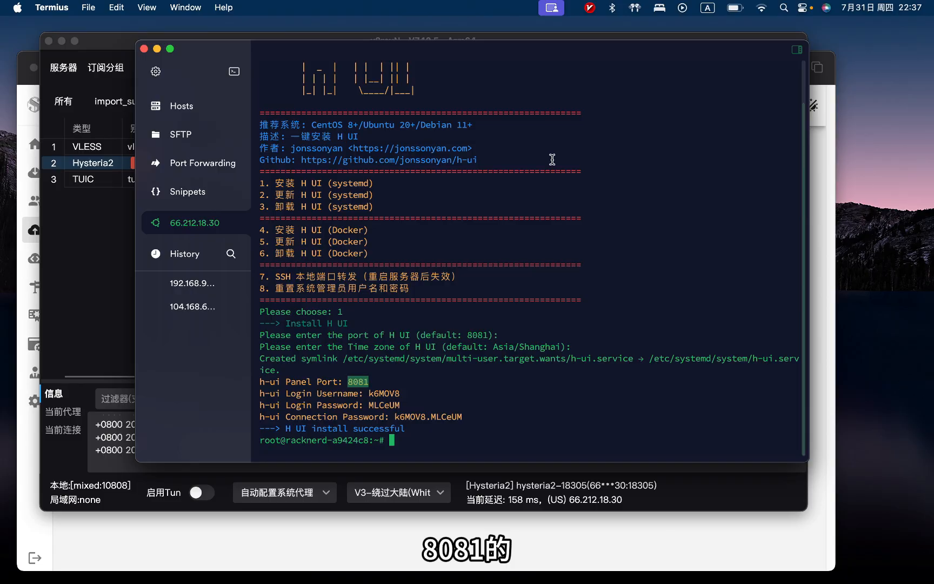
{"action": "left_click", "coordinate": [161, 540]}
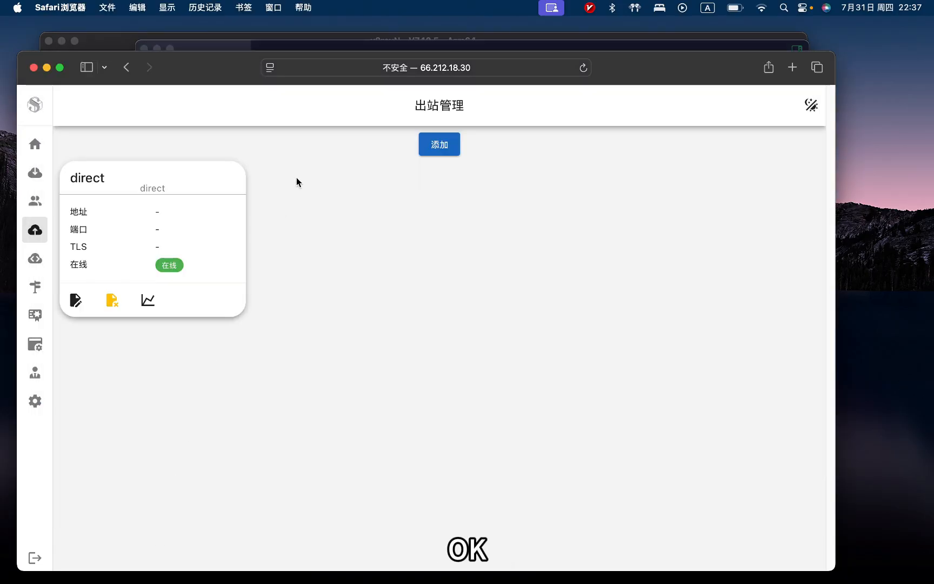
{"action": "left_click", "coordinate": [469, 76]}
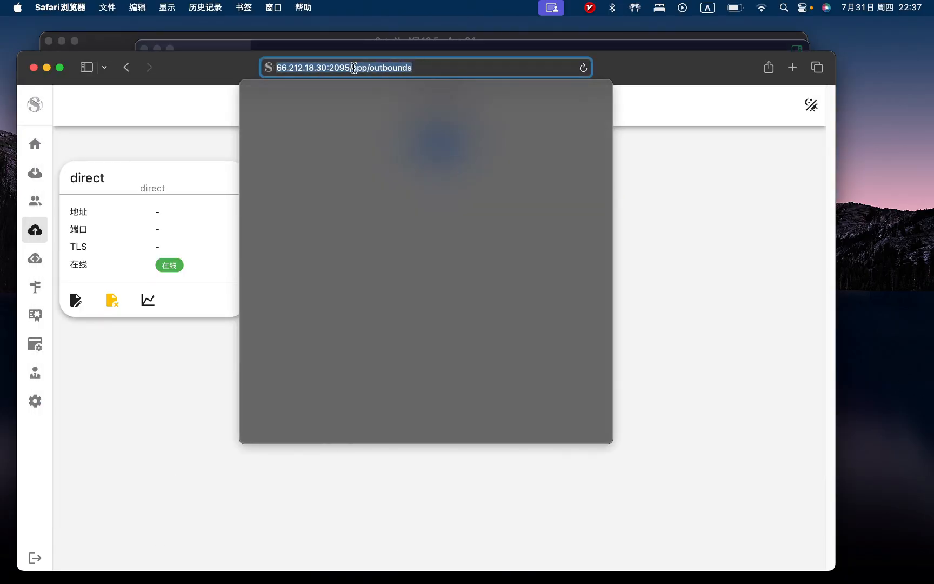
{"action": "left_click", "coordinate": [352, 67]}
{"action": "left_click_drag", "start_coordinate": [351, 67], "coordinate": [283, 74]}
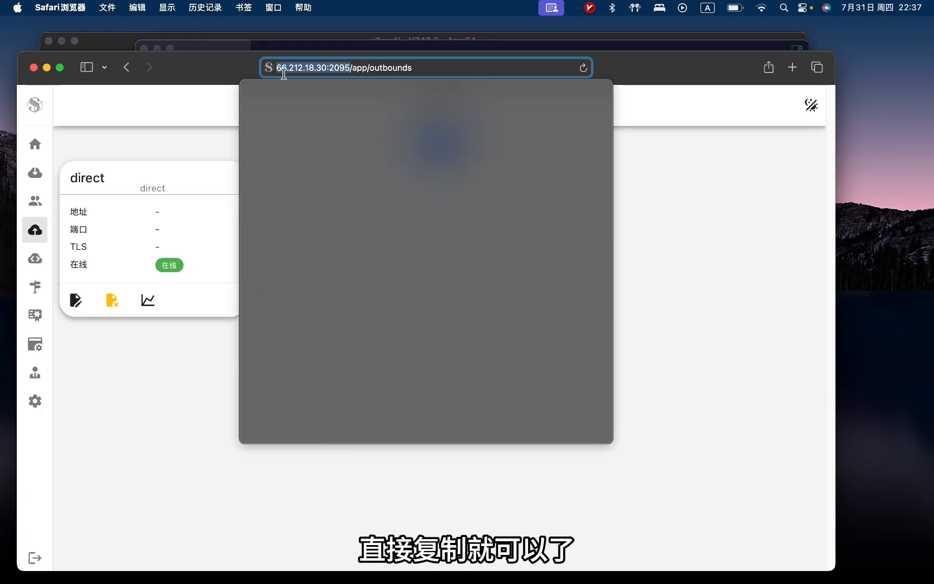
{"action": "left_click", "coordinate": [792, 67]}
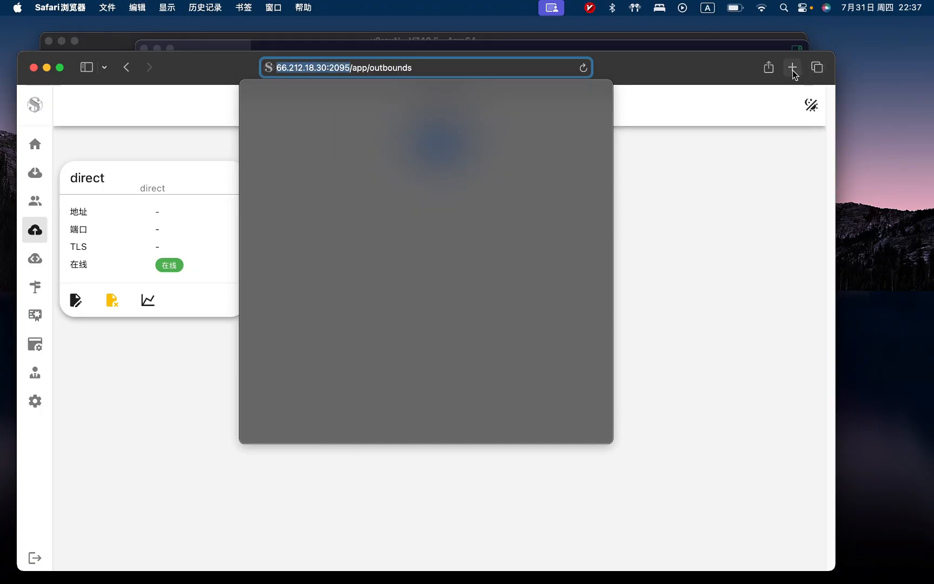
{"action": "key", "text": "super+v"}
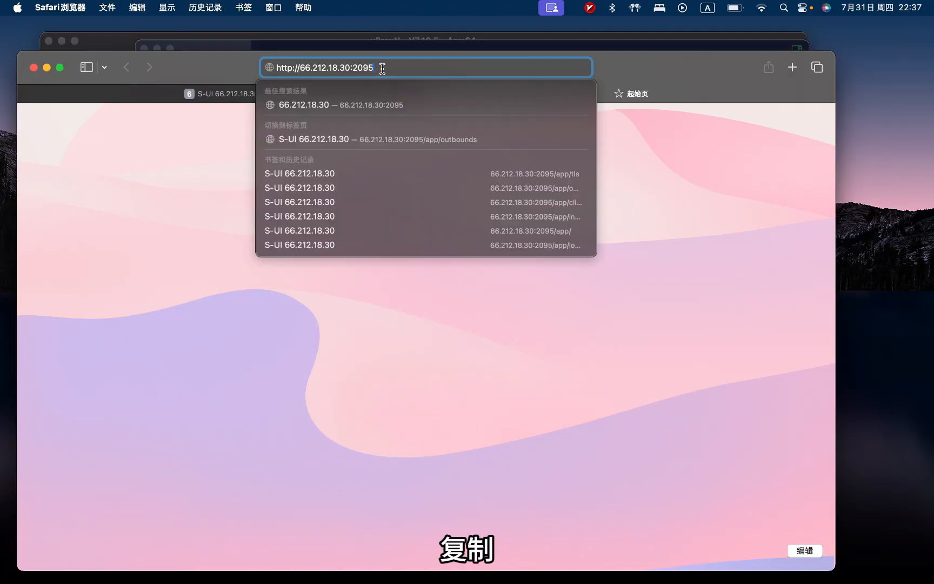
{"action": "key", "text": "BackSpace"}
{"action": "key", "text": "BackSpace"}
{"action": "key", "text": "BackSpace"}
{"action": "key", "text": "BackSpace"}
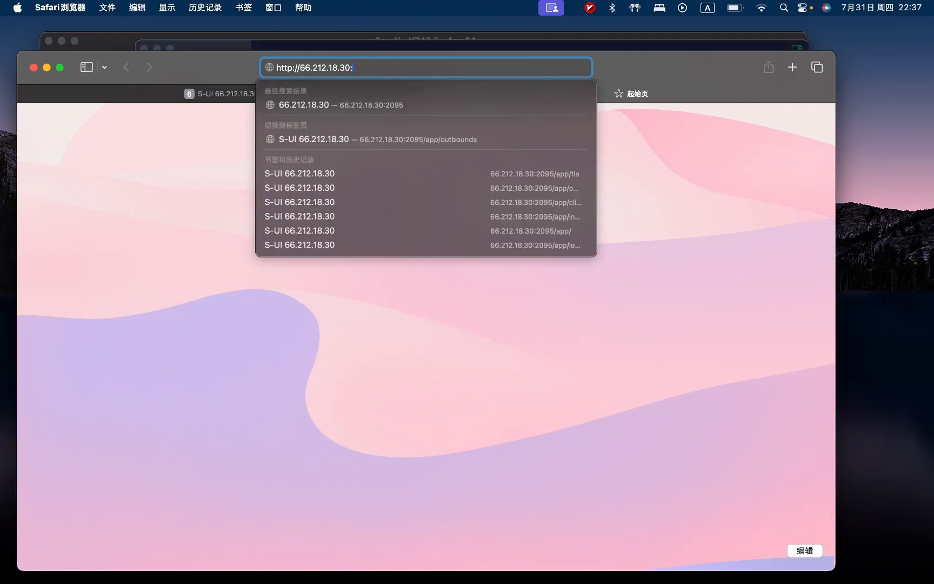
{"action": "type", "text": "8081"}
{"action": "key", "text": "Return"}
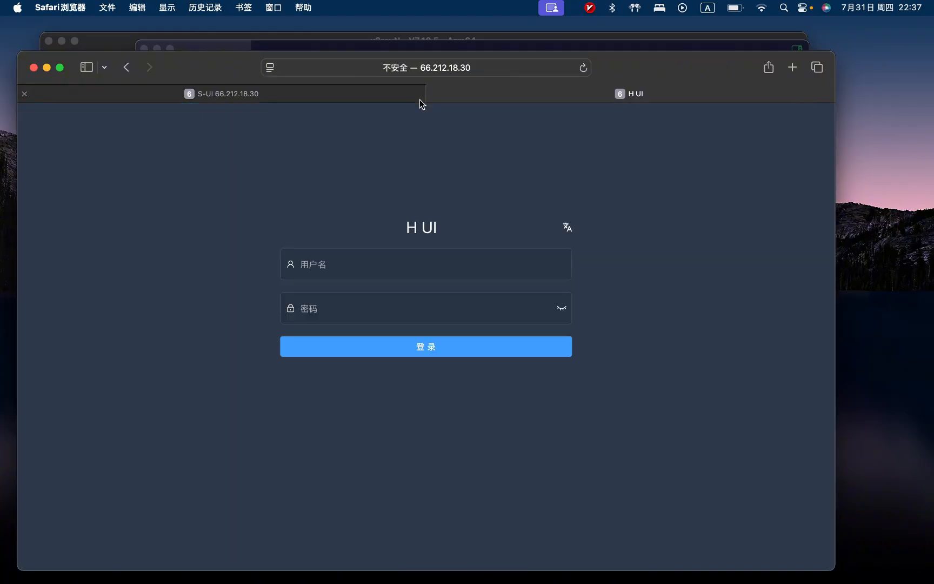
- Copy the H-UI login username from the Termius output and paste it into the 用户名 field of the login page in Safari
{"action": "left_click_drag", "start_coordinate": [661, 53], "coordinate": [689, 81]}
{"action": "left_click", "coordinate": [667, 55]}
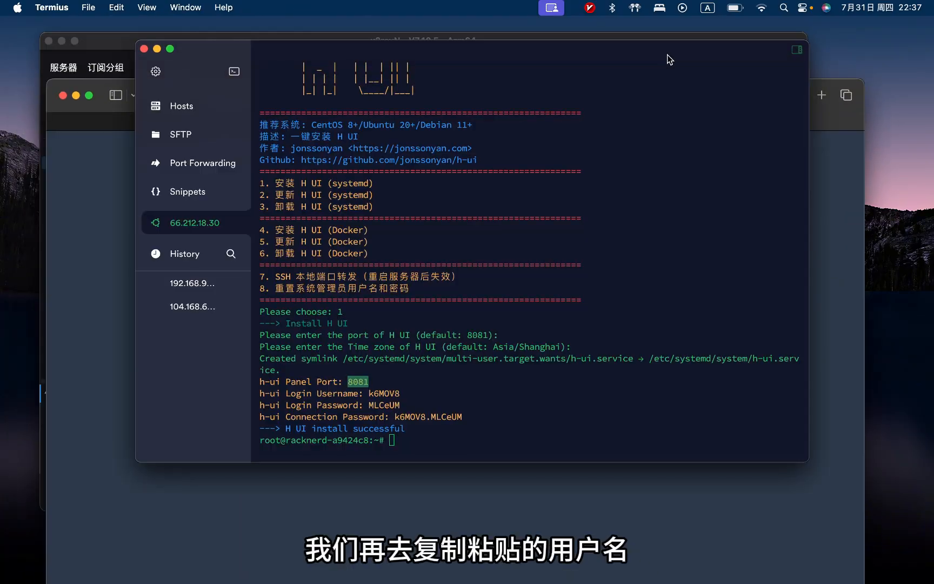
{"action": "left_click_drag", "start_coordinate": [369, 392], "coordinate": [400, 393]}
{"action": "key", "text": "super+c"}
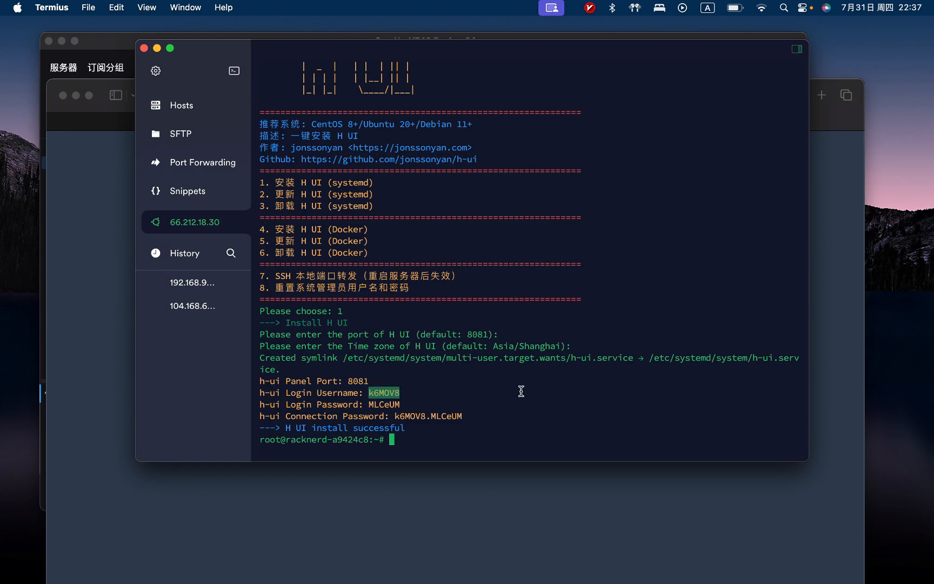
{"action": "left_click", "coordinate": [833, 233]}
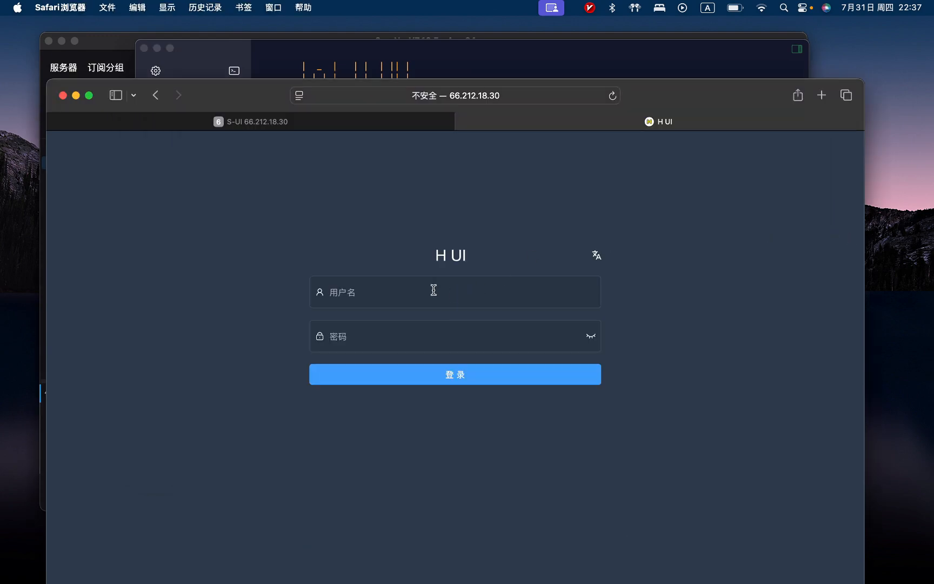
{"action": "key", "text": "super+v"}
- Copy the H-UI login password from the Termius output, paste it into the 密码 field in Safari, and log in
{"action": "left_click", "coordinate": [546, 55]}
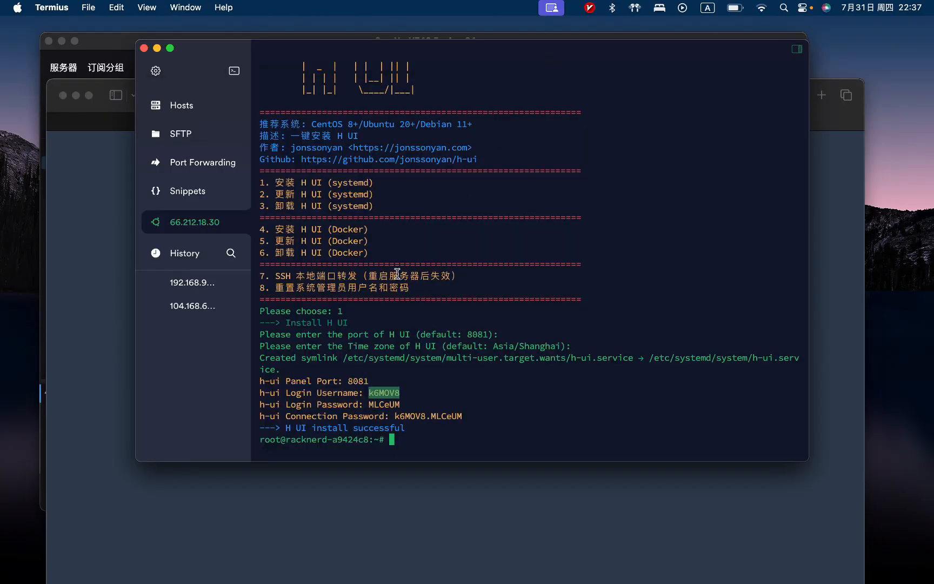
{"action": "left_click_drag", "start_coordinate": [369, 404], "coordinate": [407, 409]}
{"action": "key", "text": "super+c"}
{"action": "left_click", "coordinate": [843, 268]}
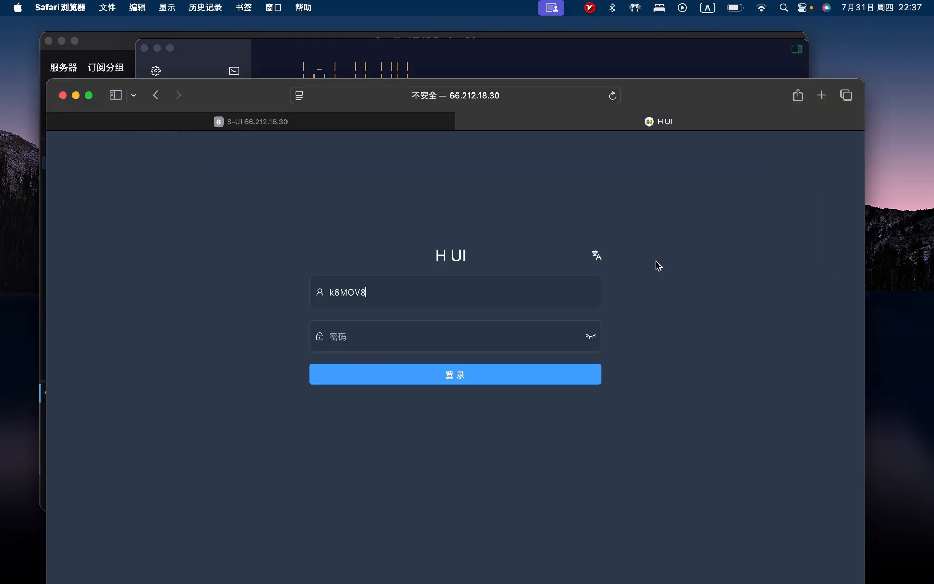
{"action": "left_click", "coordinate": [398, 335]}
{"action": "key", "text": "super+v"}
{"action": "left_click", "coordinate": [436, 372]}
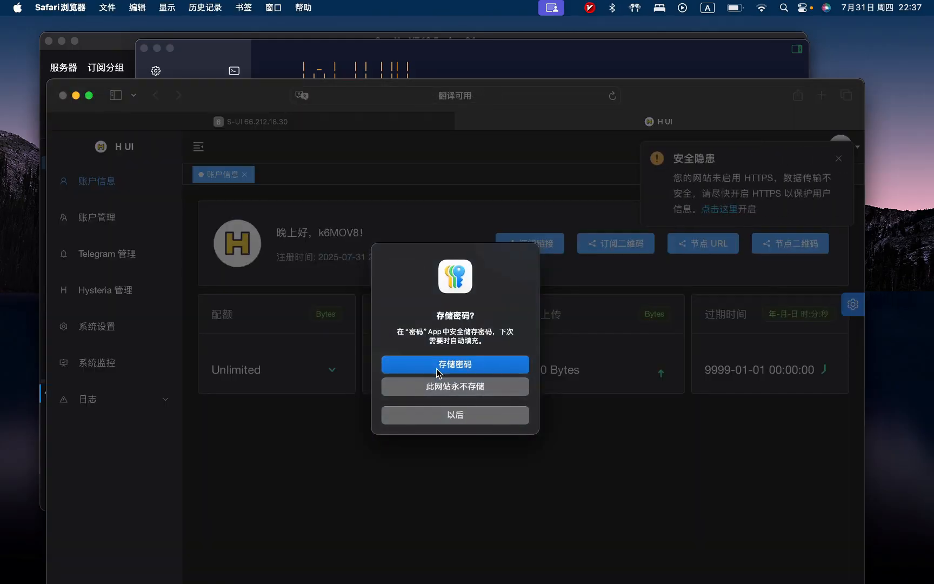
- Defer saving the password, dismiss the HTTPS security warning, and open the Hysteria 管理 page of the H-UI panel
{"action": "left_click", "coordinate": [475, 418]}
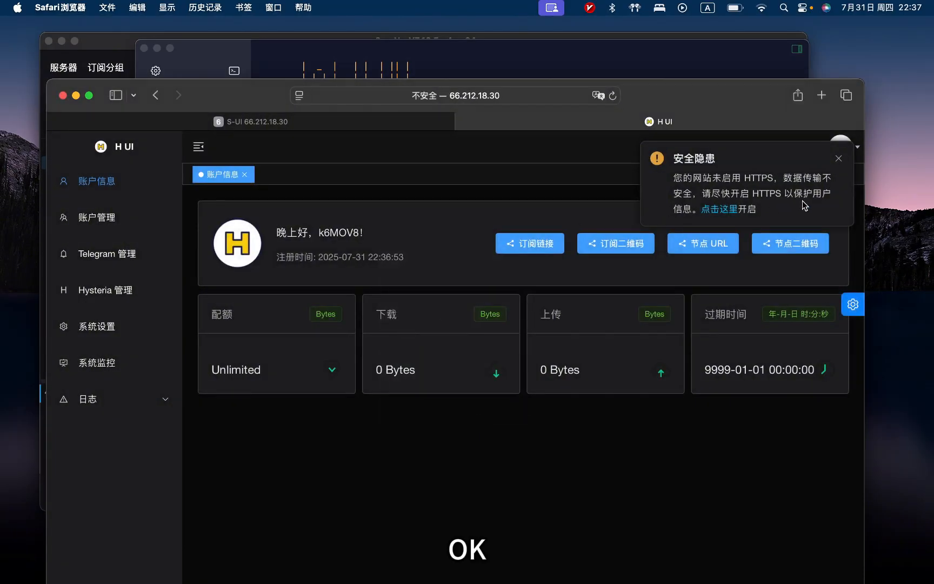
{"action": "left_click", "coordinate": [839, 159]}
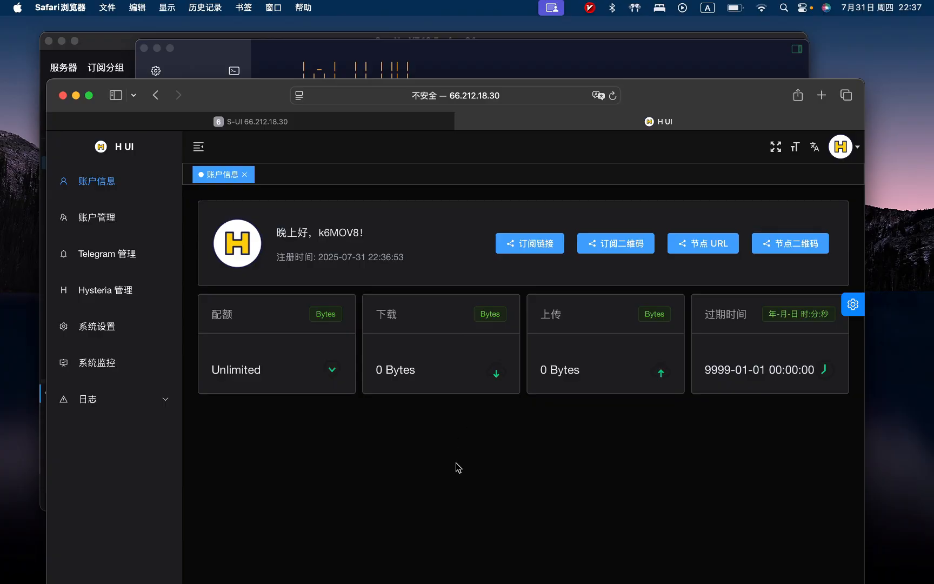
{"action": "left_click_drag", "start_coordinate": [690, 91], "coordinate": [701, 41]}
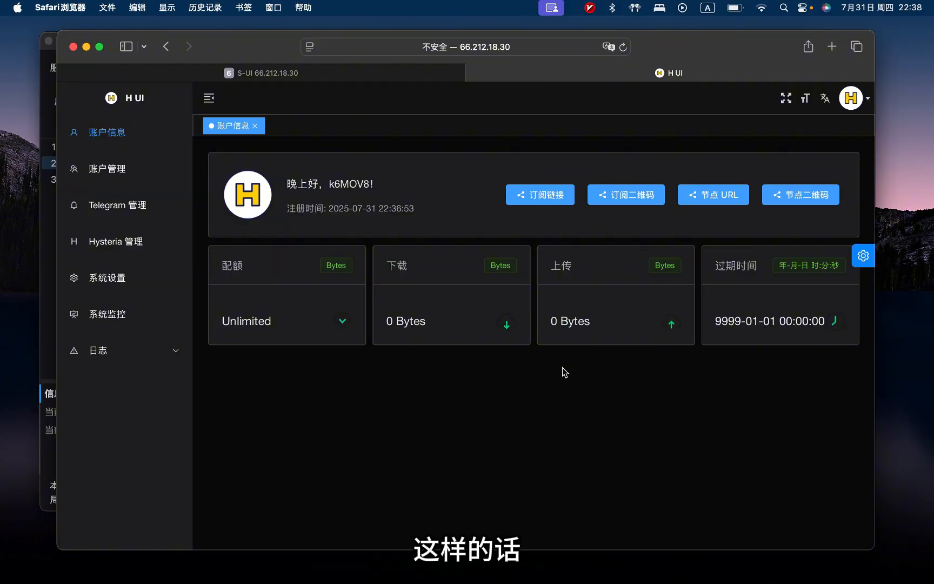
{"action": "left_click", "coordinate": [123, 247]}
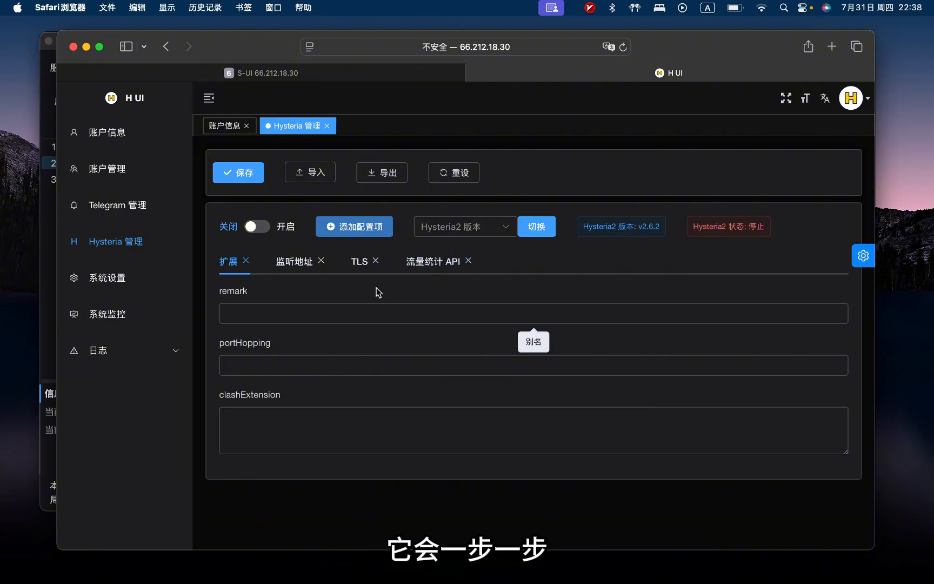
- Switch to the tutorial page in Edge and review its H-UI panel information and the Hysteria 管理 part of Hysteria2 配置
{"action": "key", "text": "ctrl+Left"}
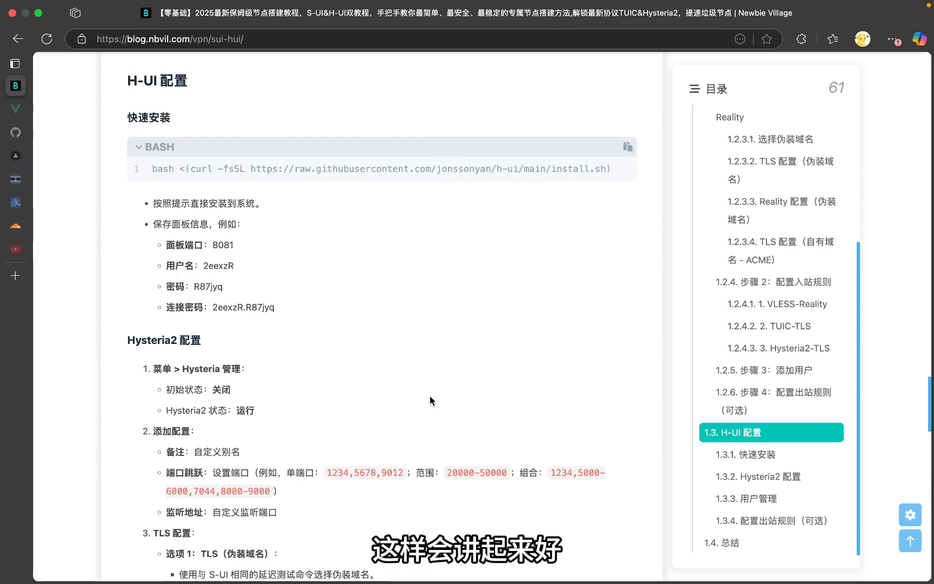
{"action": "scroll", "coordinate": [430, 401], "scroll_direction": "down", "scroll_amount": 5}
{"action": "scroll", "coordinate": [431, 401], "scroll_direction": "up", "scroll_amount": 4}
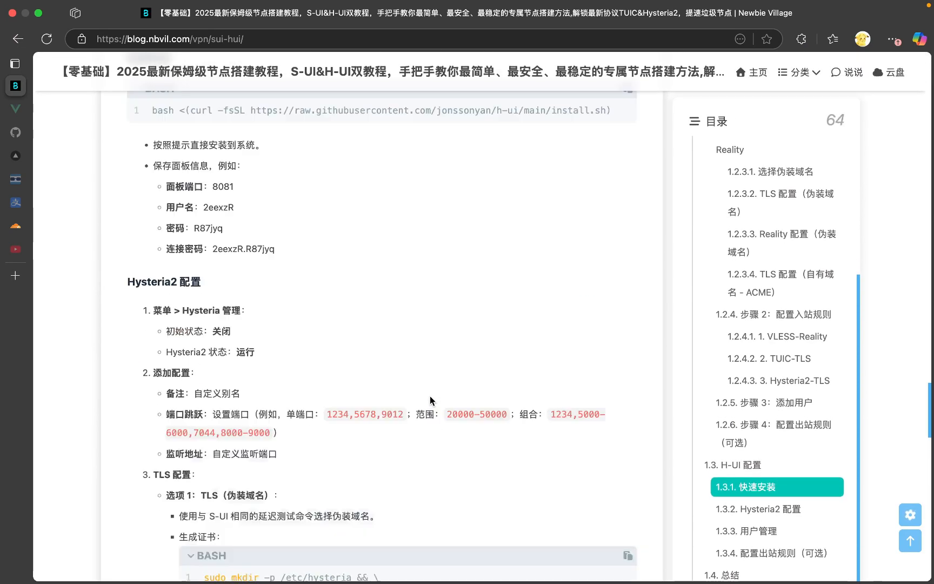
{"action": "scroll", "coordinate": [430, 396], "scroll_direction": "up", "scroll_amount": 2}
{"action": "scroll", "coordinate": [430, 396], "scroll_direction": "down", "scroll_amount": 1}
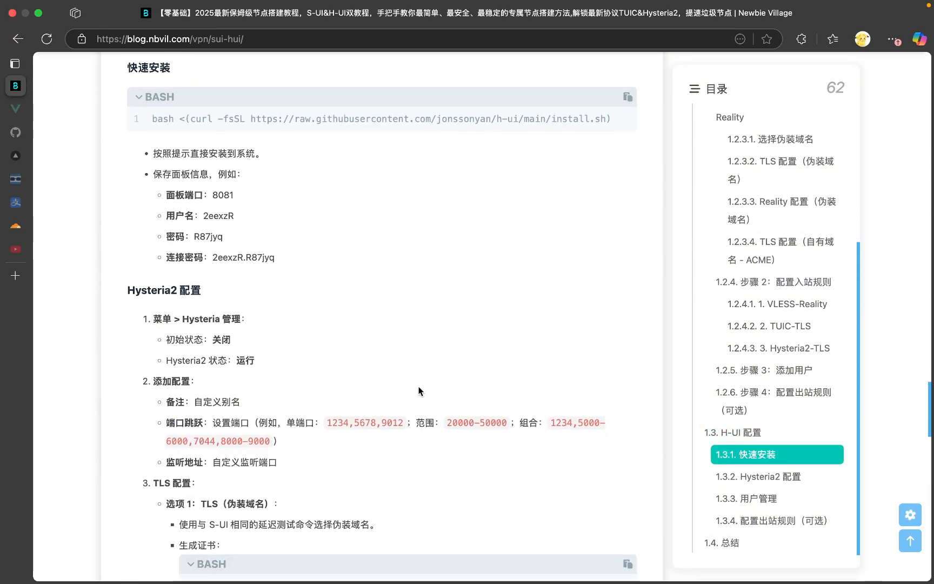
{"action": "left_click_drag", "start_coordinate": [166, 194], "coordinate": [269, 259]}
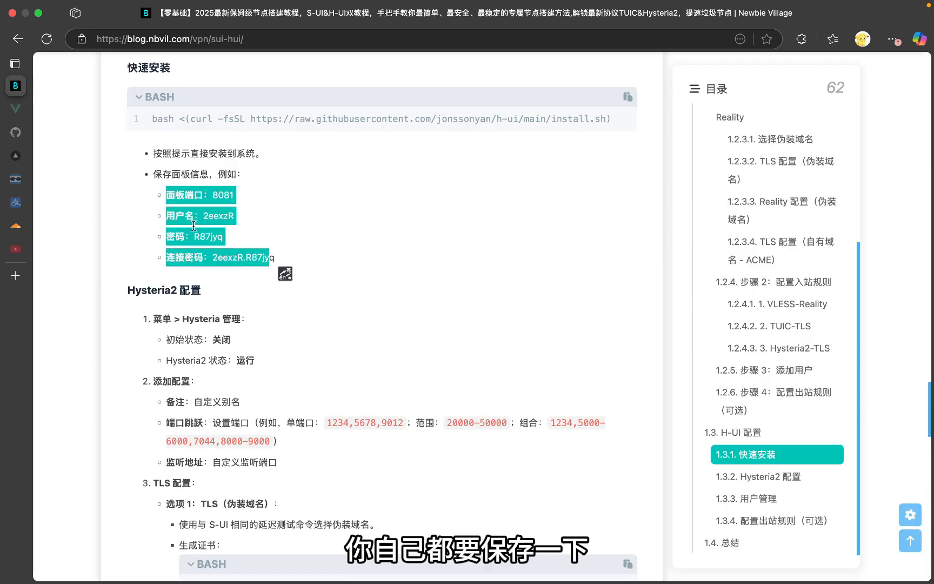
{"action": "scroll", "coordinate": [193, 226], "scroll_direction": "down", "scroll_amount": 5}
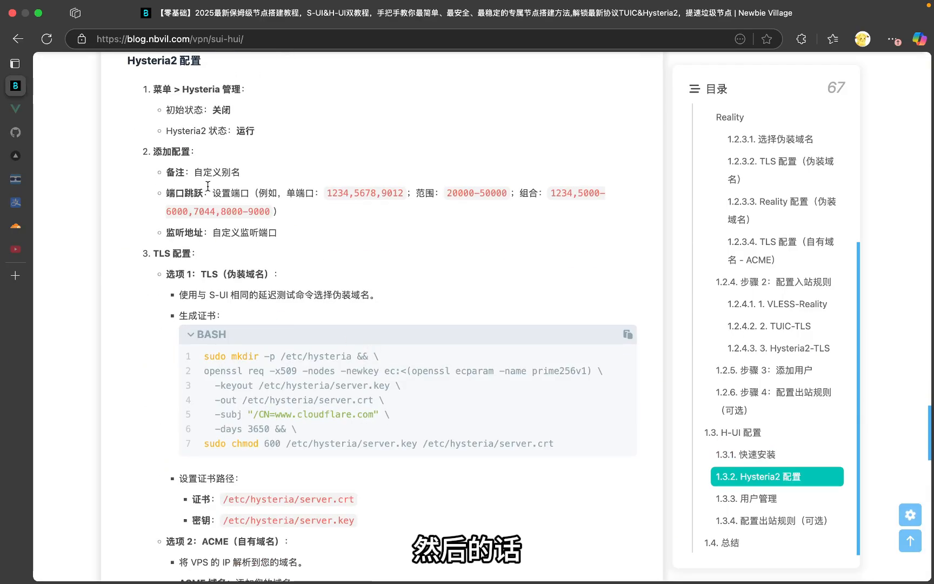
{"action": "left_click_drag", "start_coordinate": [182, 89], "coordinate": [254, 132]}
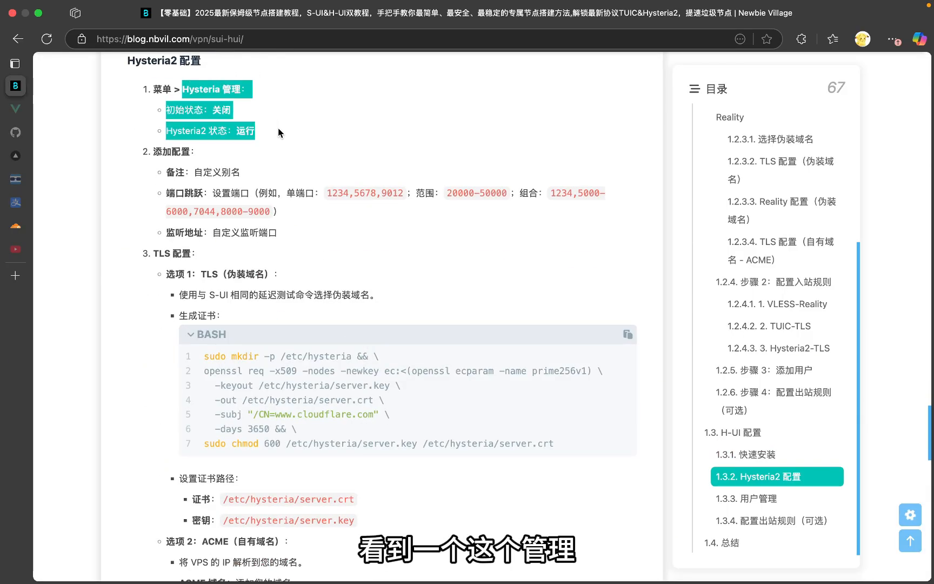
{"action": "left_click", "coordinate": [189, 103]}
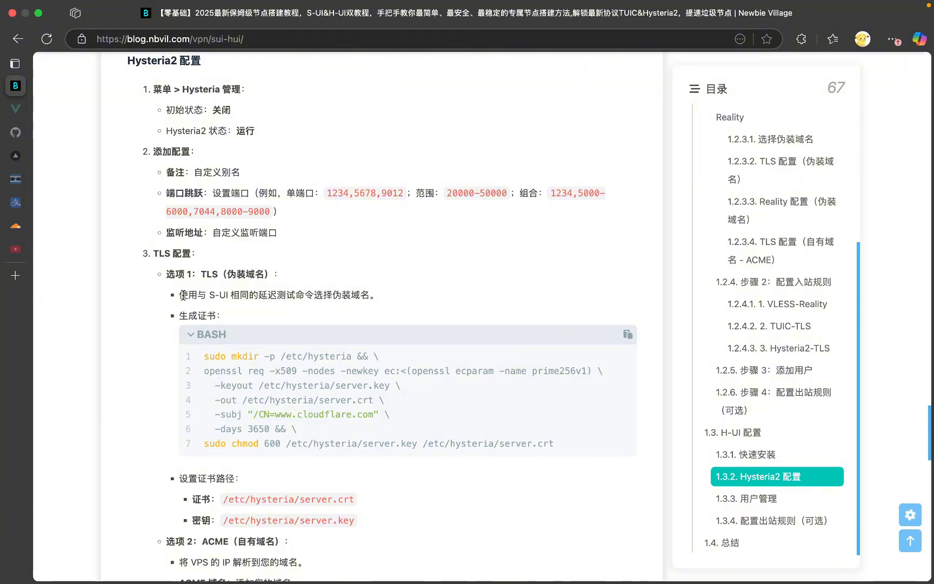
- Review the tutorial's TLS options for a disguise domain and an own domain with ACME, plus its port-hopping examples
{"action": "left_click_drag", "start_coordinate": [231, 269], "coordinate": [348, 275]}
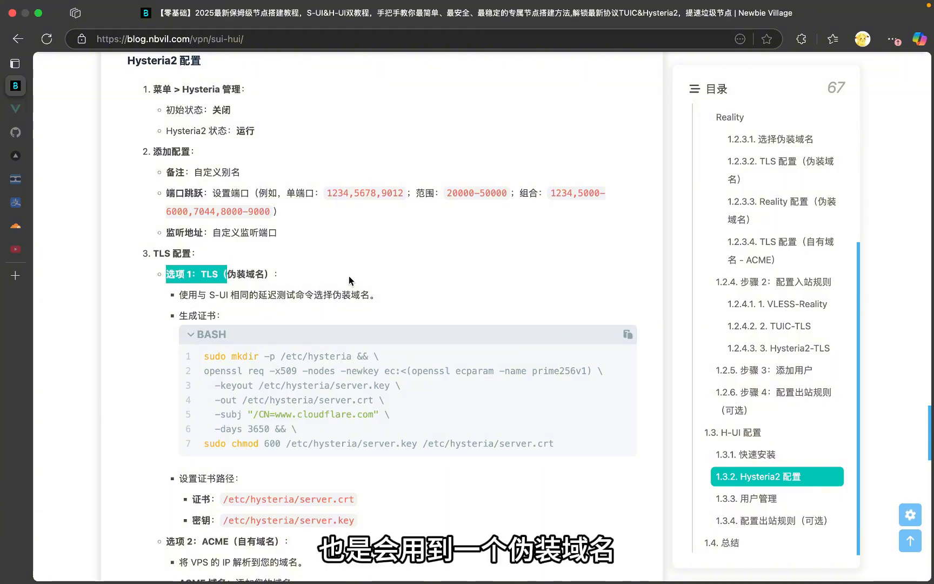
{"action": "scroll", "coordinate": [370, 475], "scroll_direction": "down", "scroll_amount": 2}
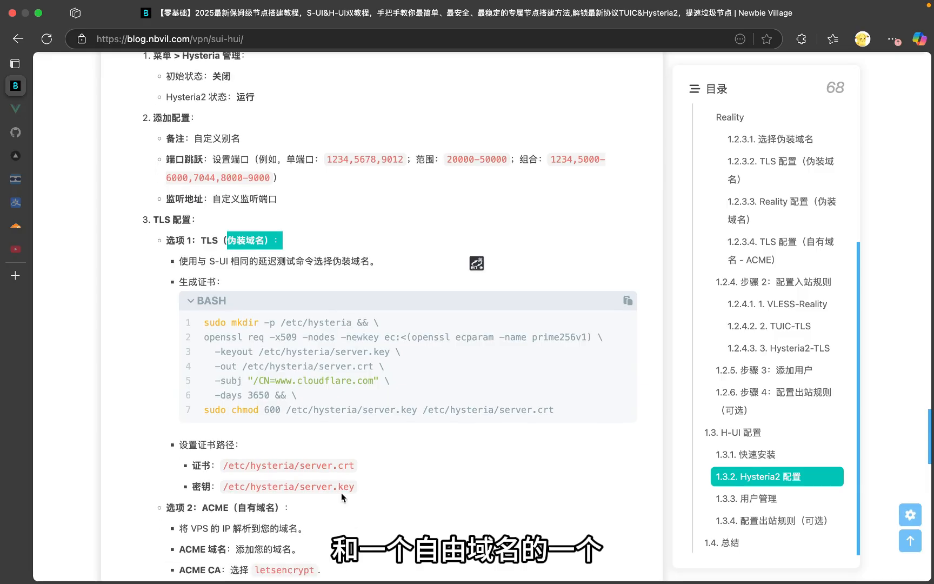
{"action": "left_click_drag", "start_coordinate": [179, 509], "coordinate": [165, 508]}
{"action": "left_click", "coordinate": [438, 512]}
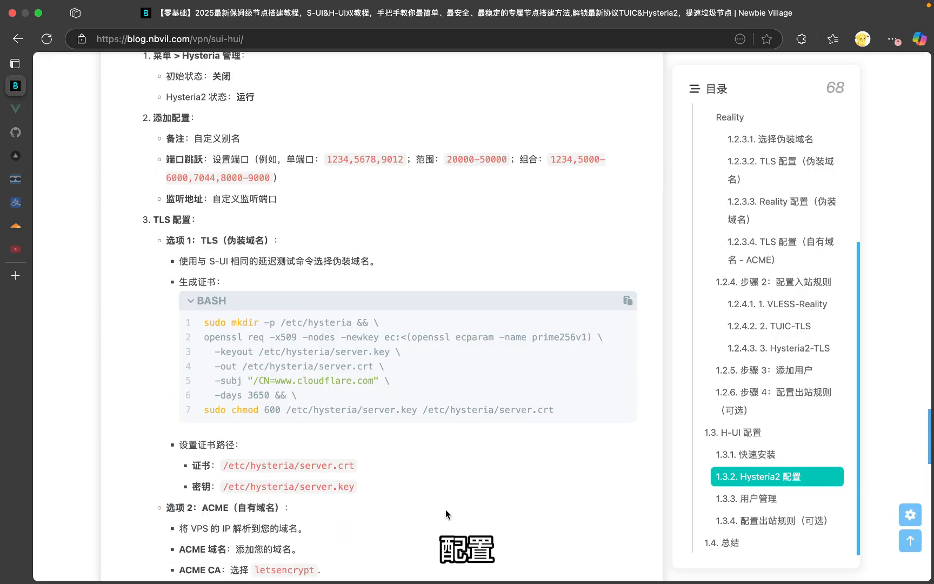
{"action": "scroll", "coordinate": [454, 508], "scroll_direction": "down", "scroll_amount": 5}
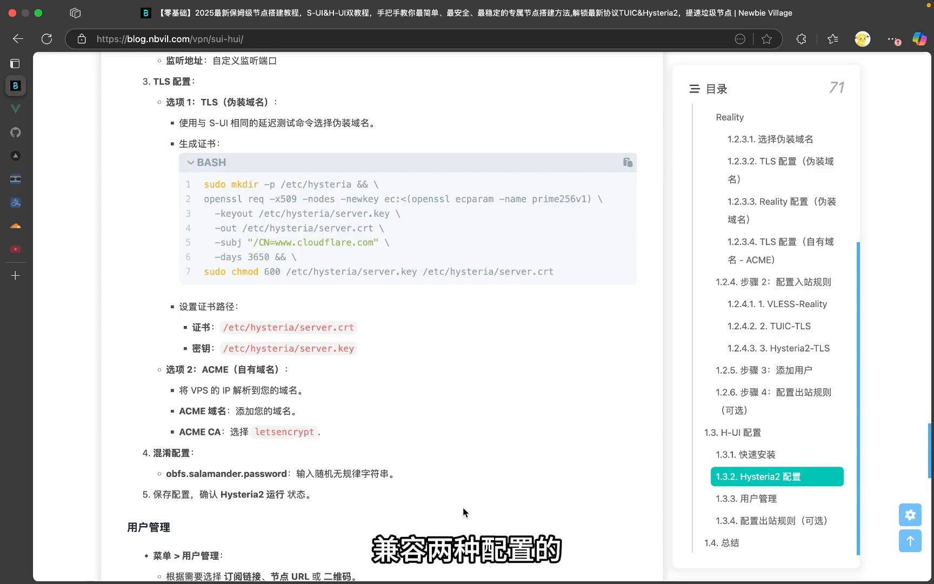
{"action": "scroll", "coordinate": [462, 507], "scroll_direction": "down", "scroll_amount": 3}
{"action": "scroll", "coordinate": [463, 507], "scroll_direction": "up", "scroll_amount": 10}
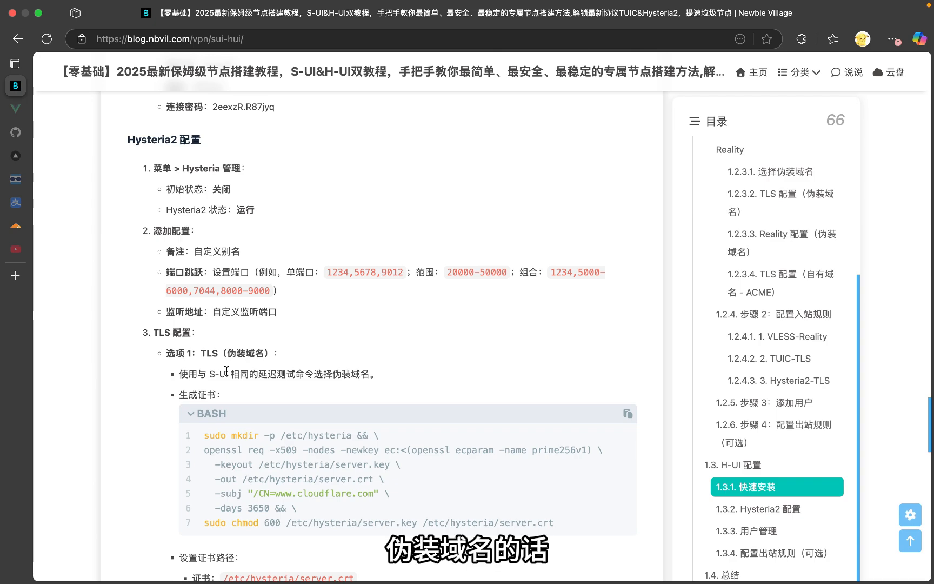
{"action": "left_click_drag", "start_coordinate": [181, 373], "coordinate": [427, 377]}
{"action": "left_click", "coordinate": [442, 350]}
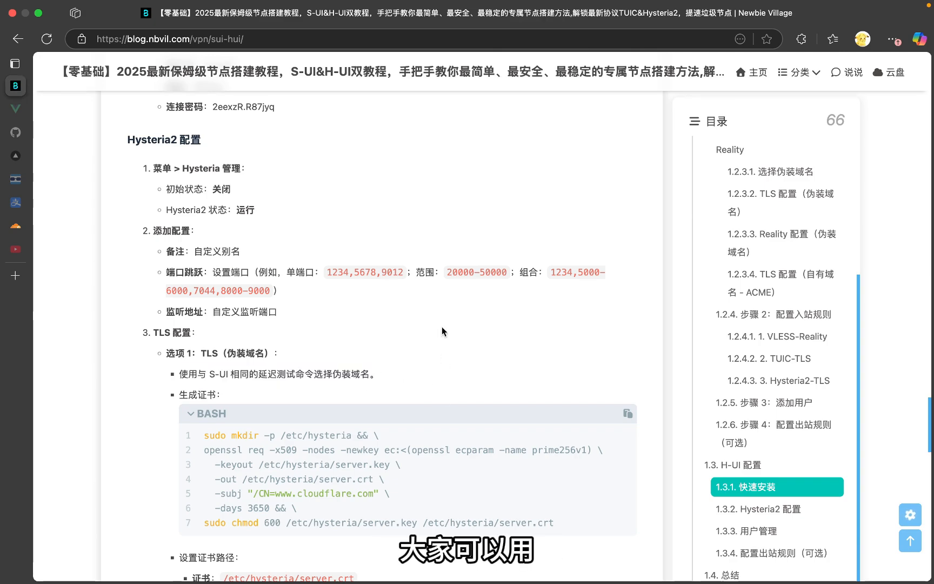
{"action": "scroll", "coordinate": [338, 345], "scroll_direction": "down", "scroll_amount": 1}
{"action": "scroll", "coordinate": [339, 345], "scroll_direction": "up", "scroll_amount": 1}
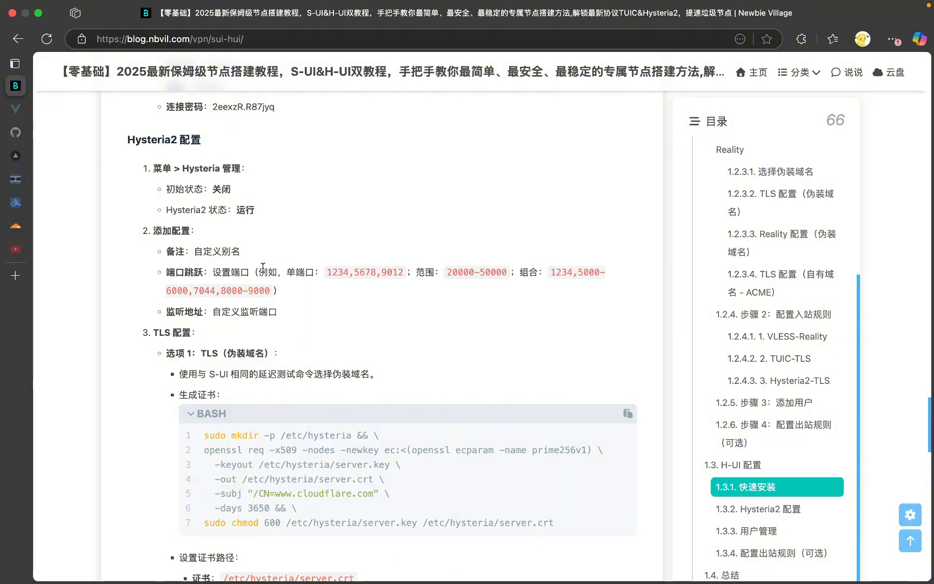
{"action": "left_click_drag", "start_coordinate": [259, 272], "coordinate": [475, 301]}
{"action": "left_click", "coordinate": [474, 300]}
{"action": "scroll", "coordinate": [404, 399], "scroll_direction": "down", "scroll_amount": 1}
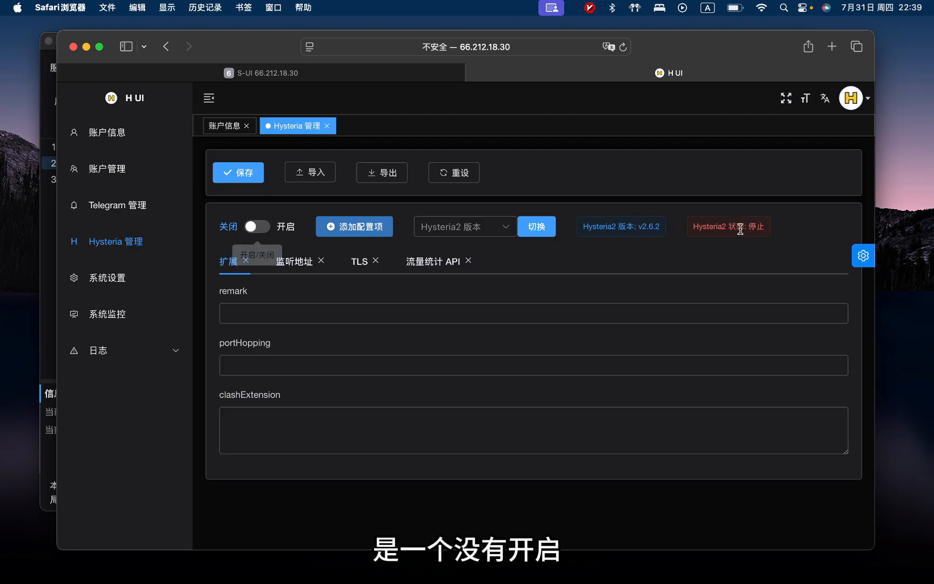
- Return to the H-UI panel in Safari, check the Hysteria2 status, and set the remark to hy2
{"action": "left_click_drag", "start_coordinate": [694, 230], "coordinate": [790, 225]}
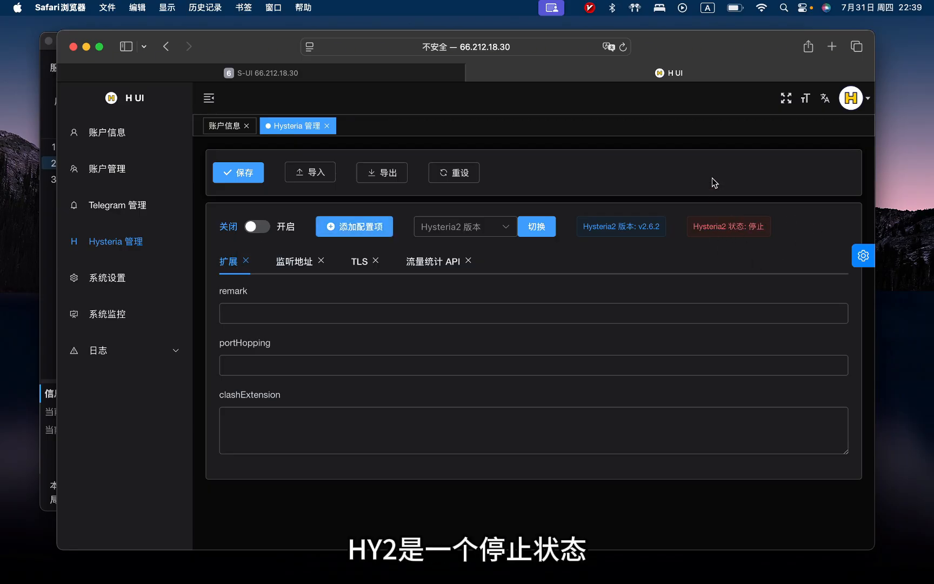
{"action": "left_click", "coordinate": [260, 315]}
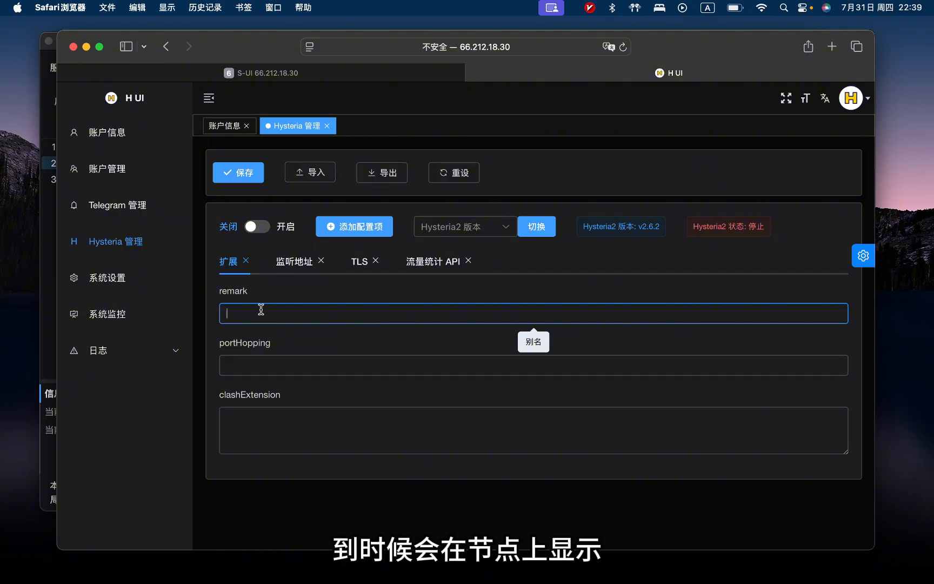
{"action": "type", "text": "hy2"}
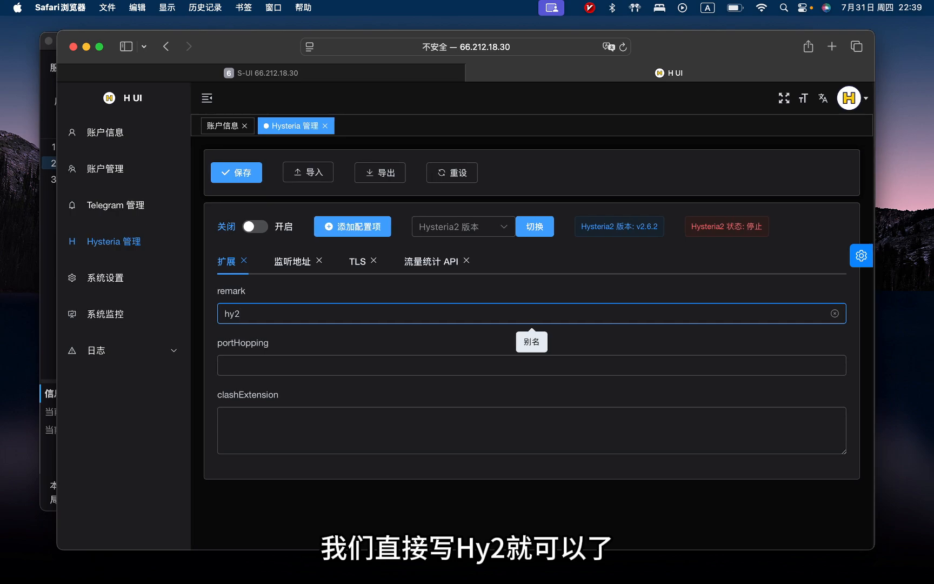
{"action": "mouse_move", "coordinate": [276, 370]}
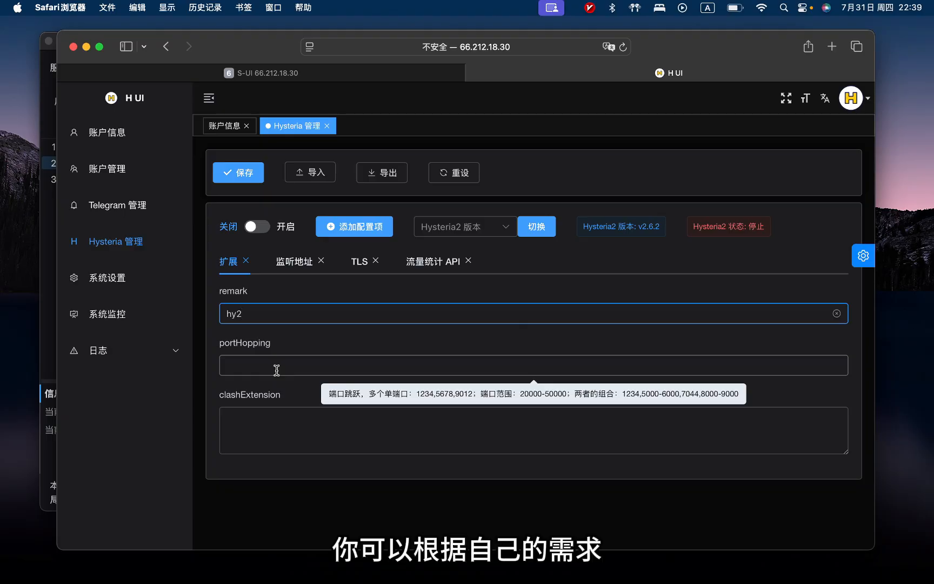
{"action": "left_click", "coordinate": [276, 371]}
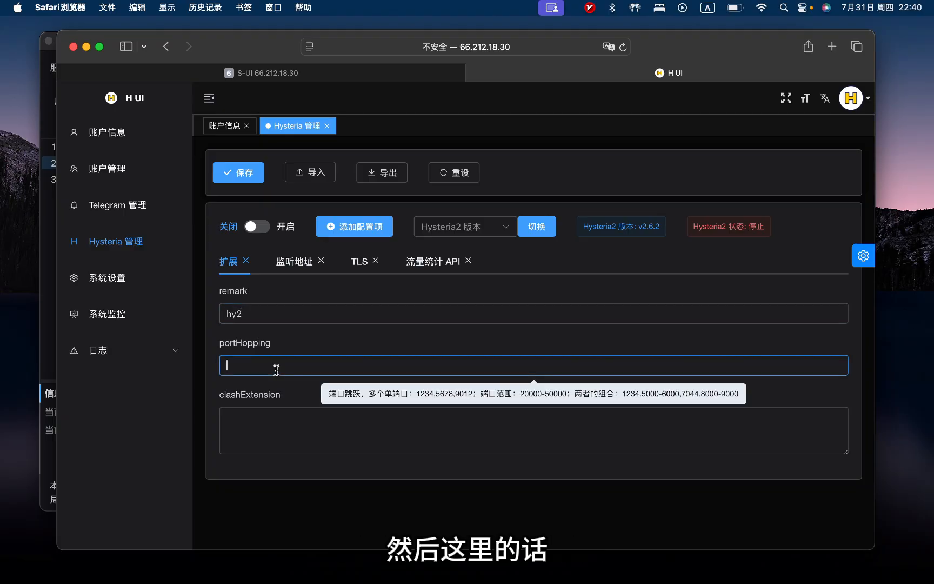
{"action": "type", "text": "20000"}
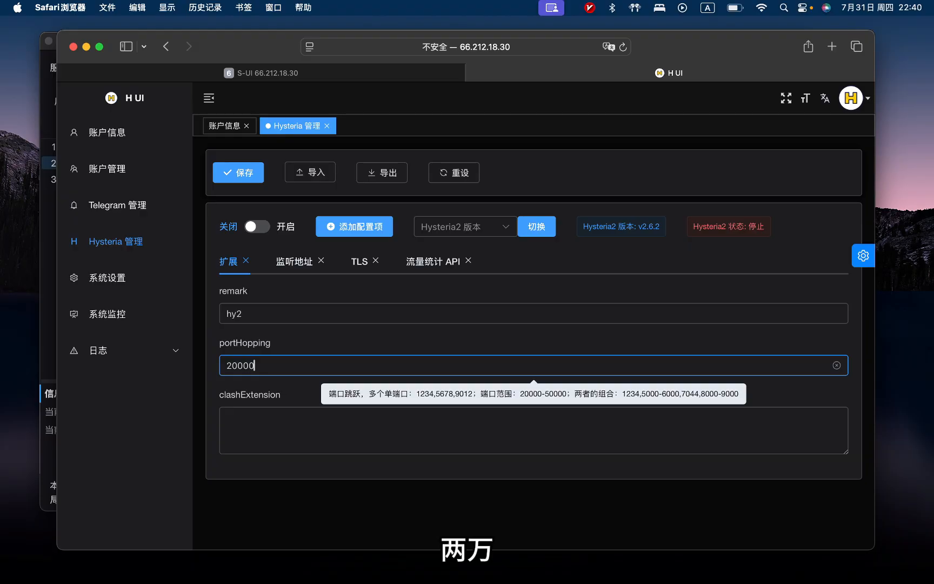
{"action": "type", "text": "-3000"}
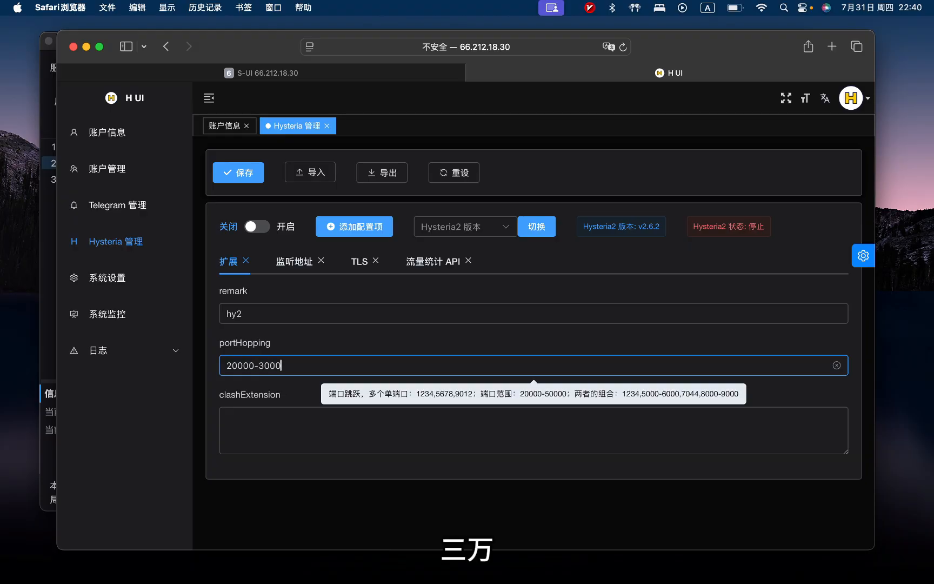
{"action": "type", "text": "0"}
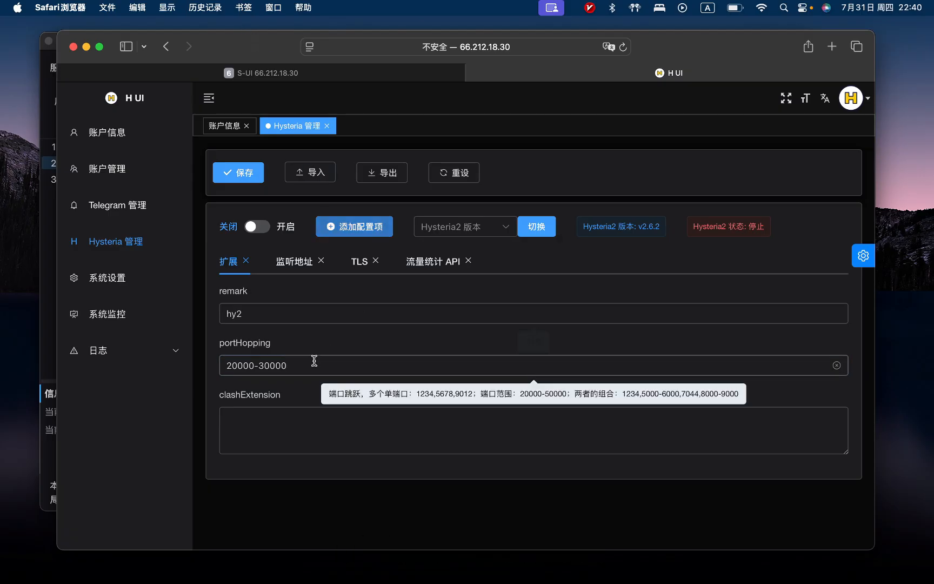
- Move the Safari window aside and switch to v2rayN to view the existing Hysteria2 node in the vps1 group
{"action": "left_click_drag", "start_coordinate": [233, 44], "coordinate": [295, 74]}
{"action": "left_click", "coordinate": [322, 169]}
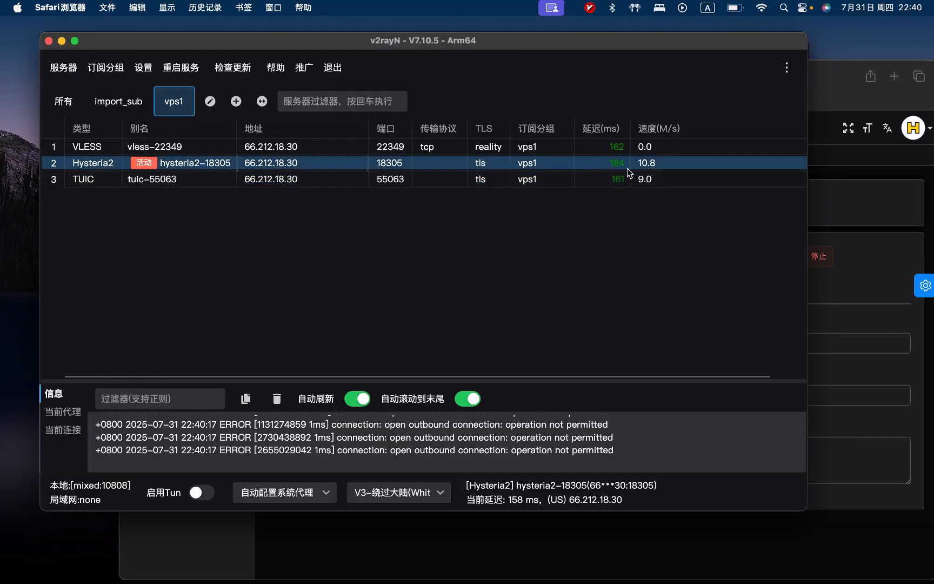
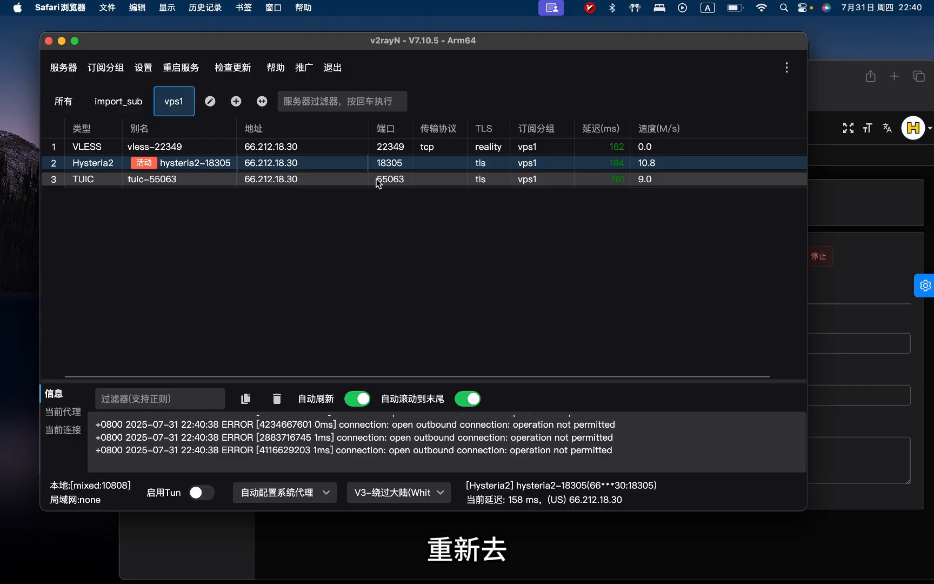
- View the available actions for the Hysteria2 node in v2rayN and bring the Safari window with the H-UI panel back into view
{"action": "right_click", "coordinate": [523, 169]}
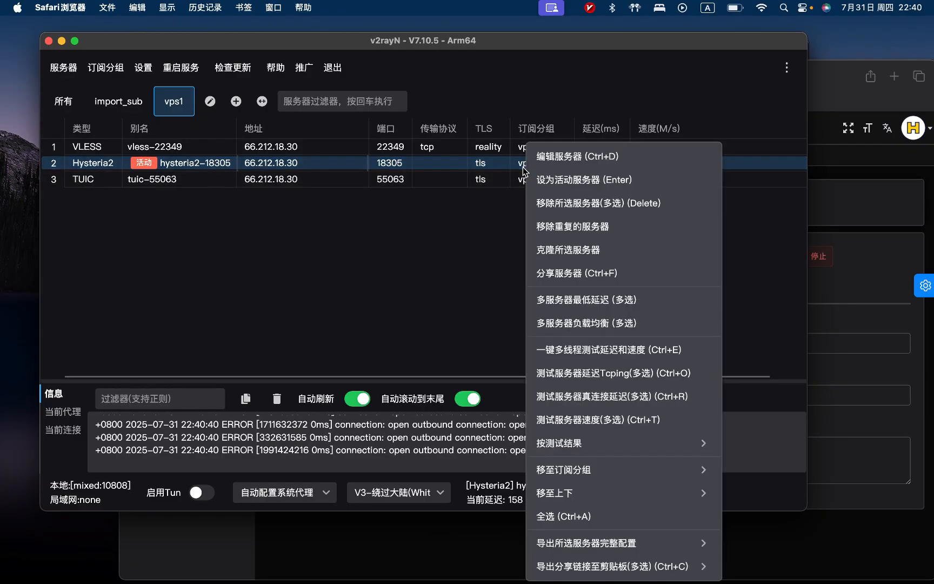
{"action": "left_click", "coordinate": [409, 198]}
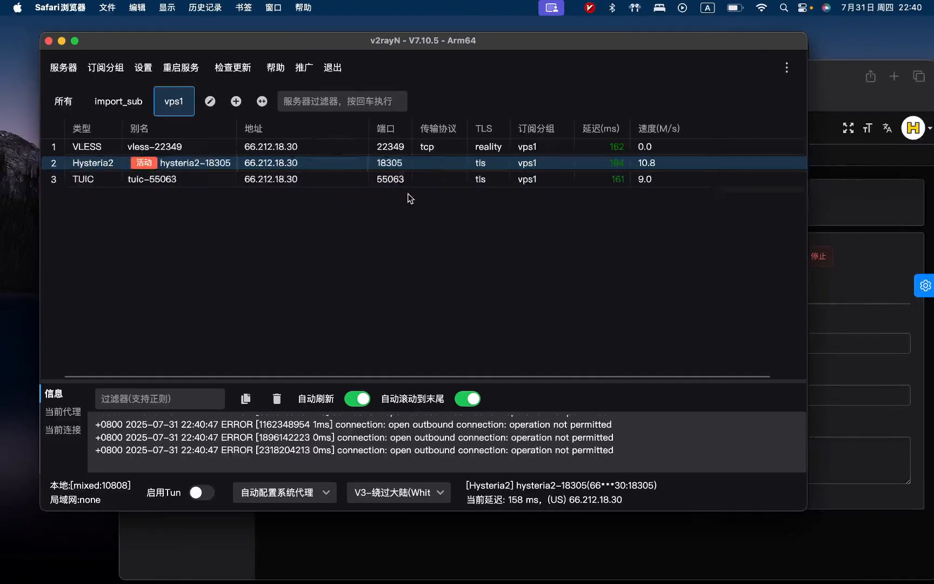
{"action": "left_click_drag", "start_coordinate": [827, 70], "coordinate": [746, 46]}
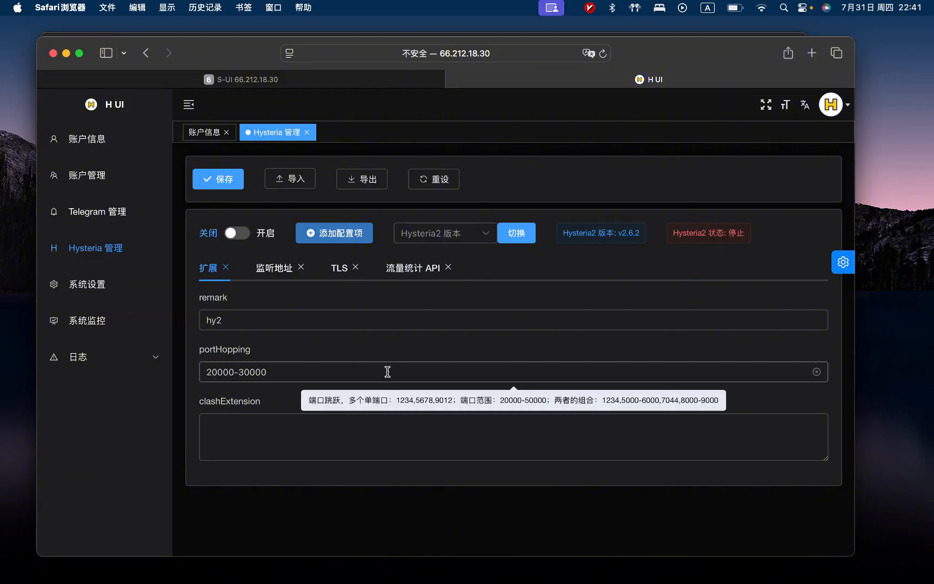
- Set the listen address of the Hysteria2 configuration to :37345
{"action": "left_click", "coordinate": [264, 269]}
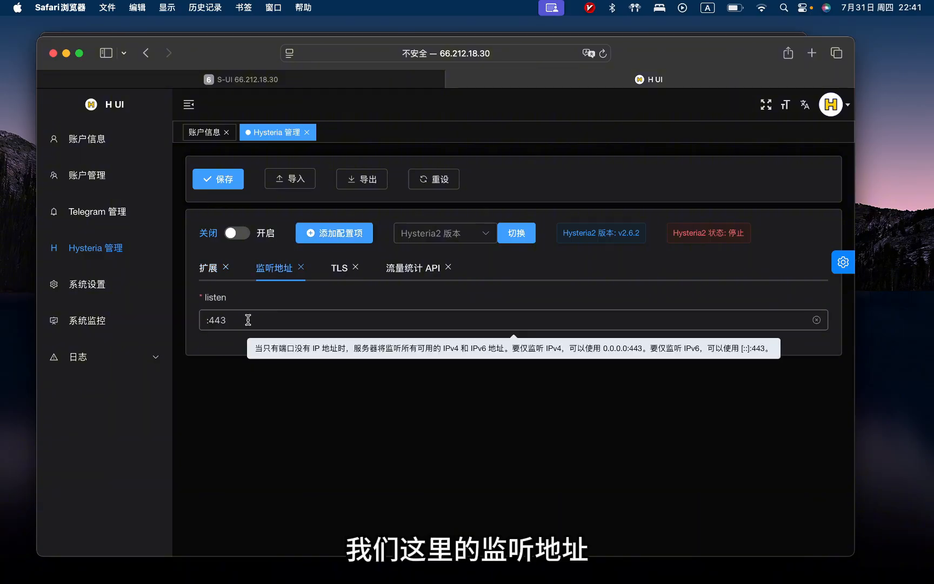
{"action": "double_click", "coordinate": [214, 319]}
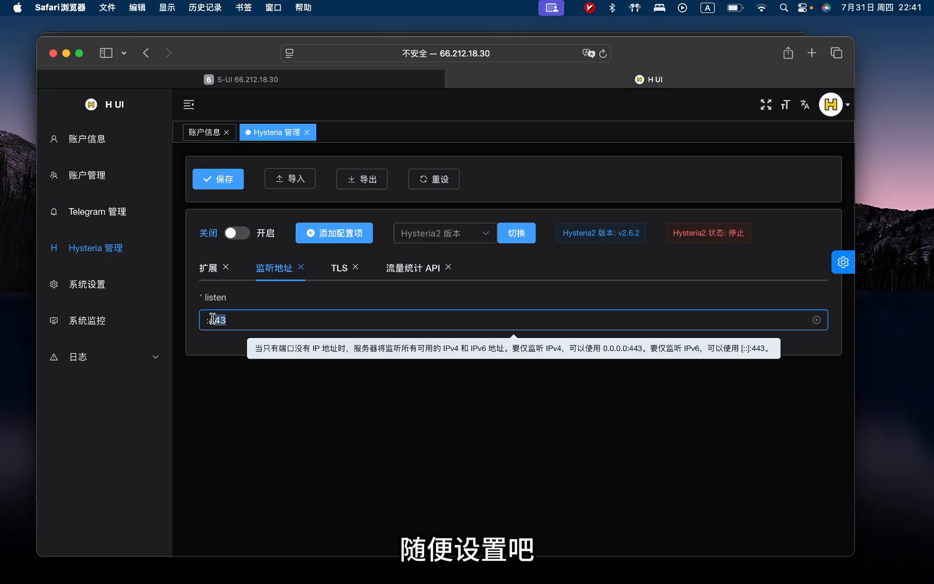
{"action": "type", "text": "4"}
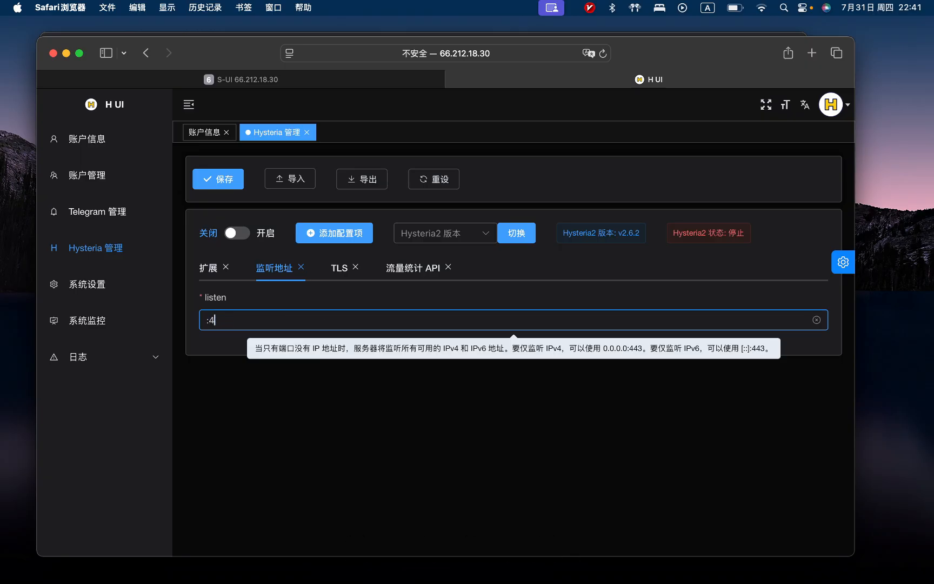
{"action": "type", "text": "3"}
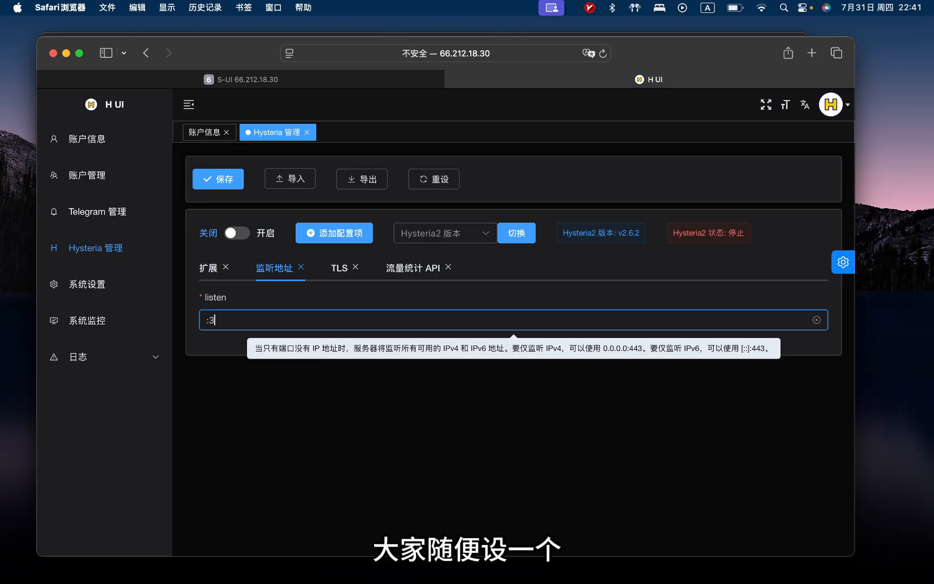
{"action": "type", "text": "7345"}
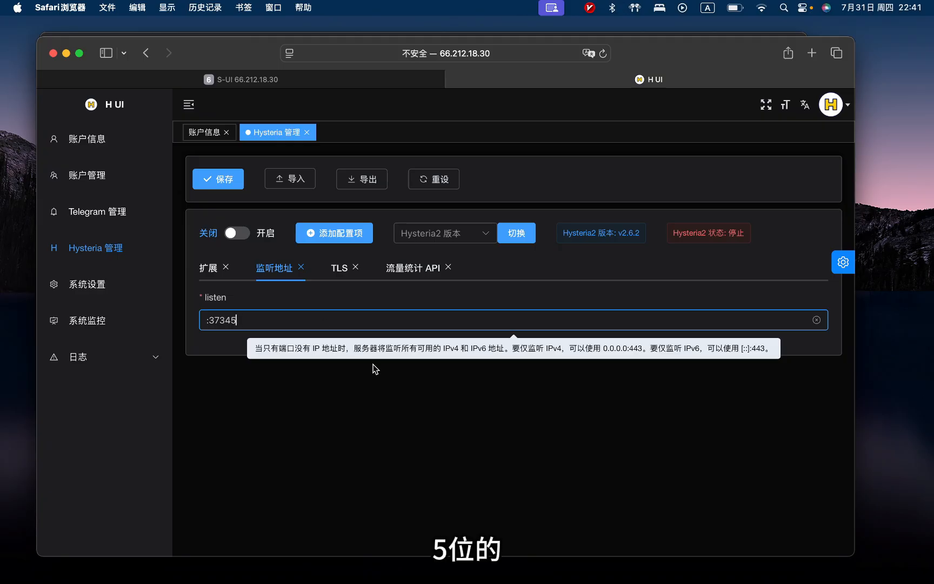
- Compare the tls and acme options of the TLS configuration and set tls.type to tls
{"action": "left_click", "coordinate": [345, 273]}
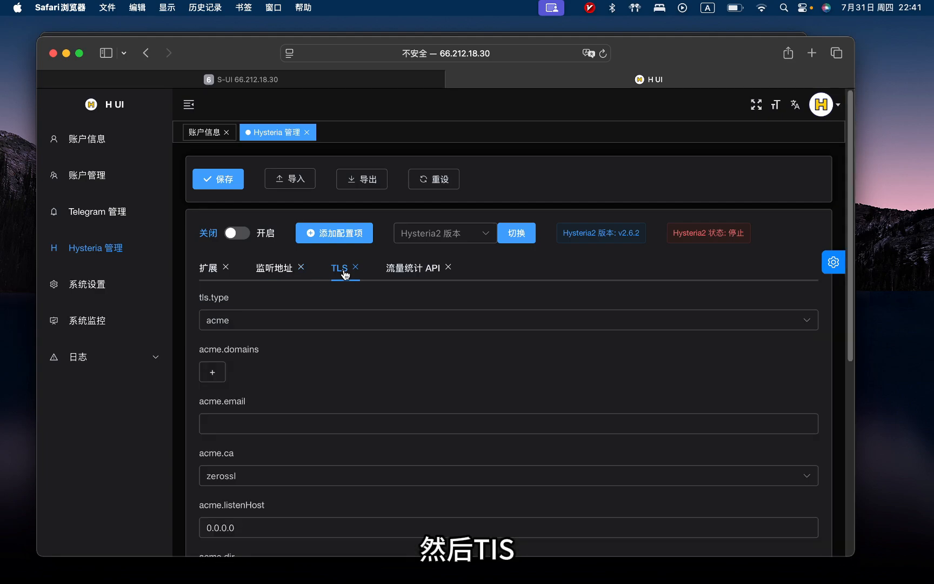
{"action": "left_click", "coordinate": [395, 332]}
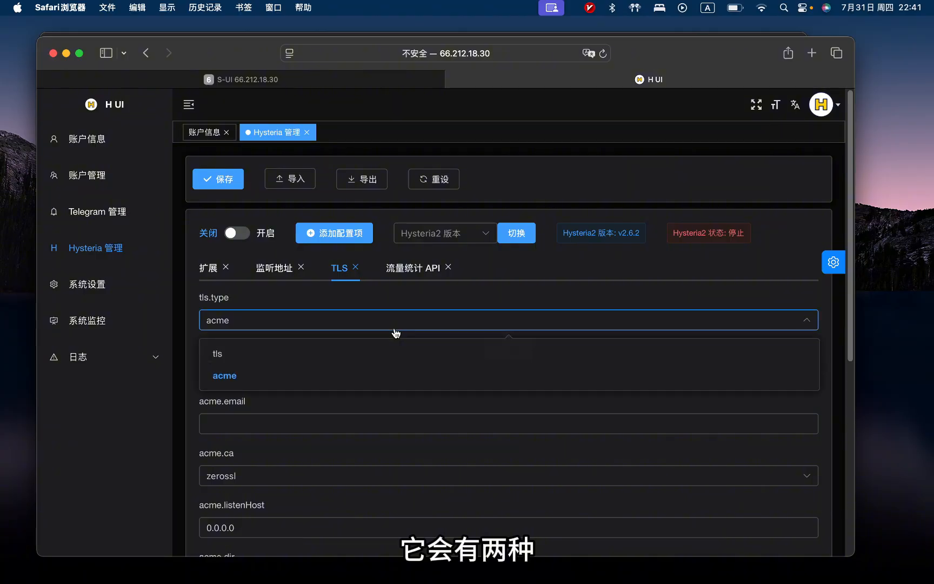
{"action": "left_click", "coordinate": [237, 357]}
{"action": "left_click", "coordinate": [265, 324]}
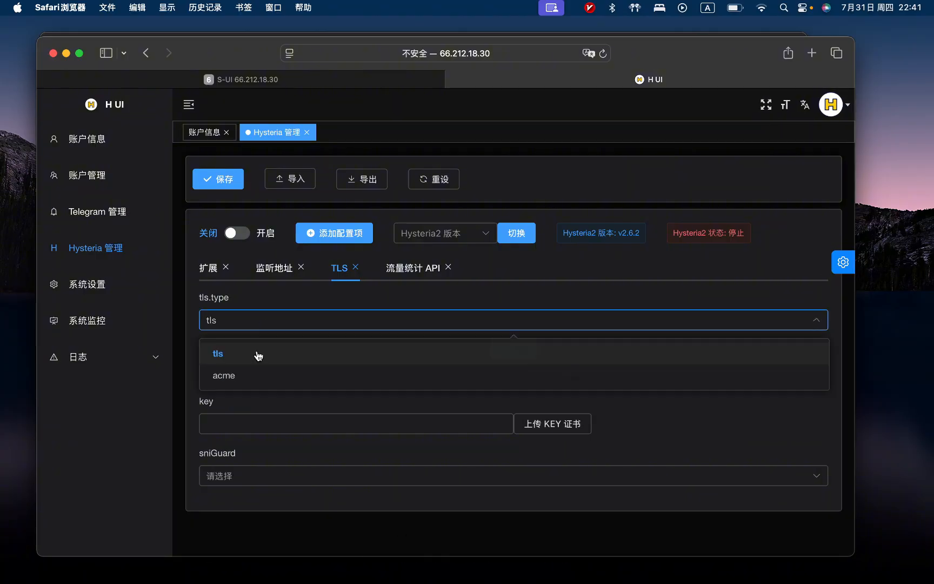
{"action": "left_click", "coordinate": [241, 377]}
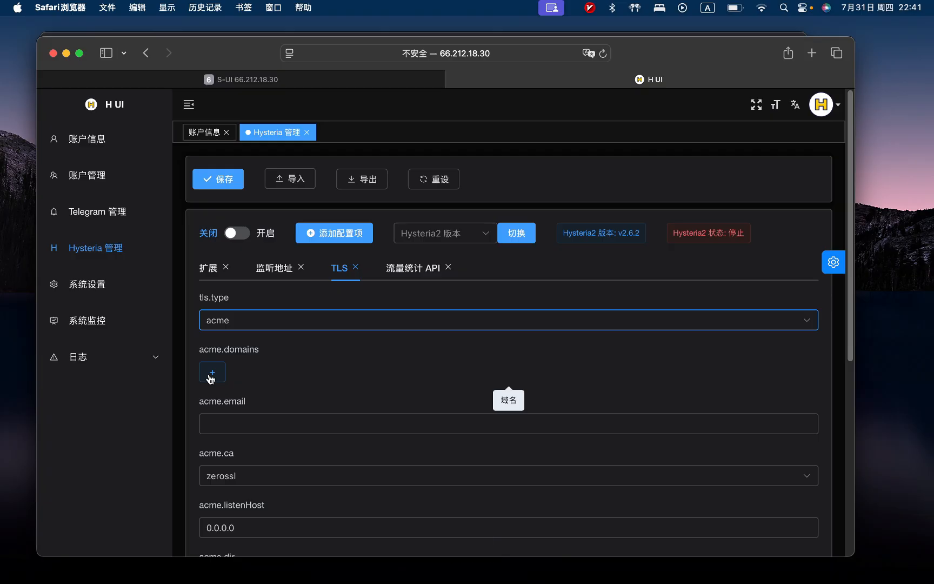
{"action": "left_click", "coordinate": [262, 324]}
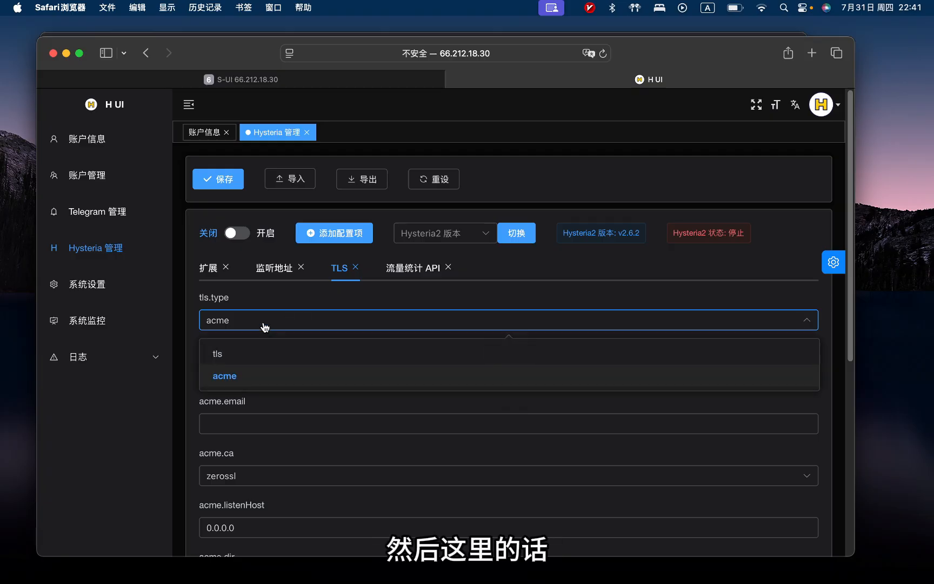
{"action": "left_click", "coordinate": [260, 355]}
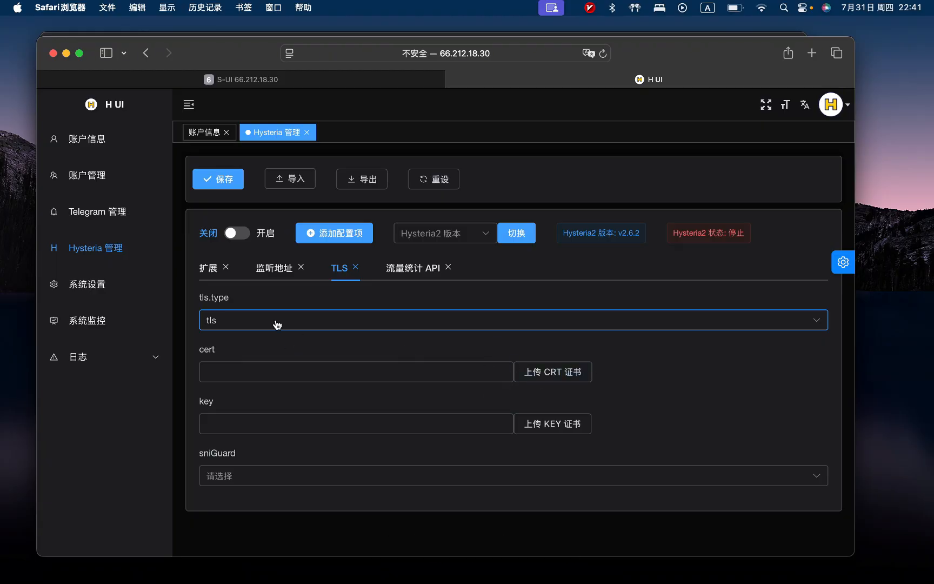
- Add the 混淆 (obfuscation) item of type salamander and enter a random obfs.salamander.password
{"action": "left_click", "coordinate": [337, 231]}
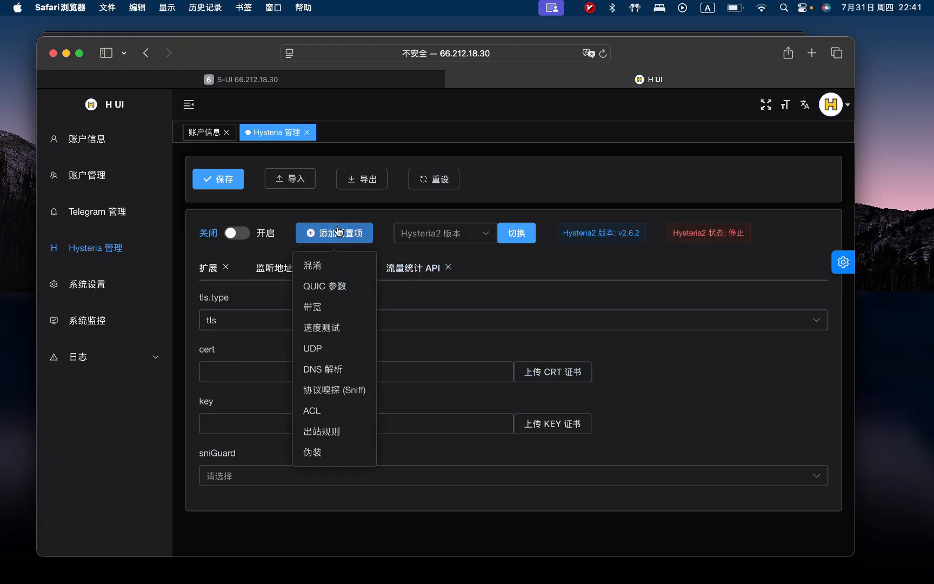
{"action": "left_click", "coordinate": [332, 273]}
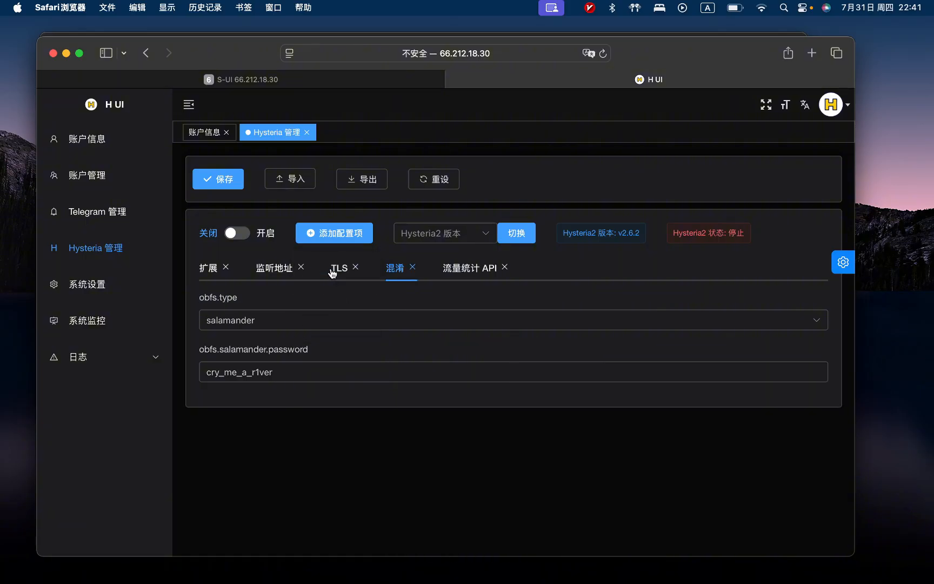
{"action": "left_click", "coordinate": [305, 377]}
{"action": "left_click_drag", "start_coordinate": [305, 377], "coordinate": [179, 373]}
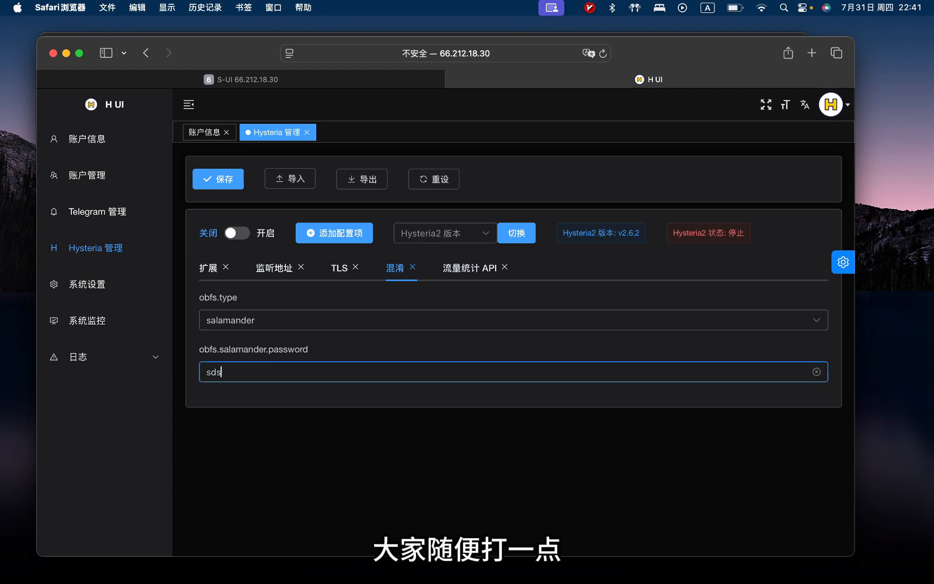
- Add the 出站规则 (outbound rules) item, view the Add Outbound form, and close it without adding a rule
{"action": "left_click", "coordinate": [367, 223]}
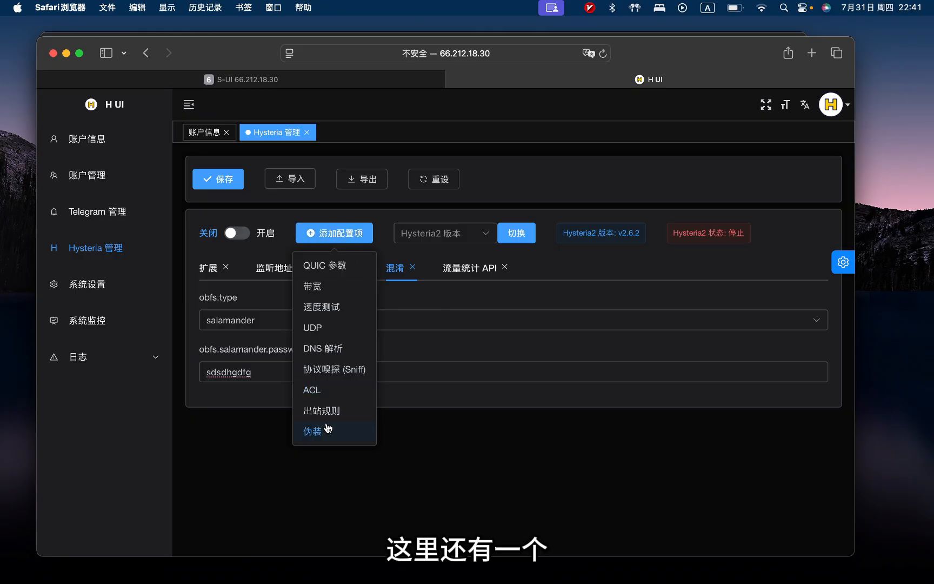
{"action": "left_click", "coordinate": [330, 411]}
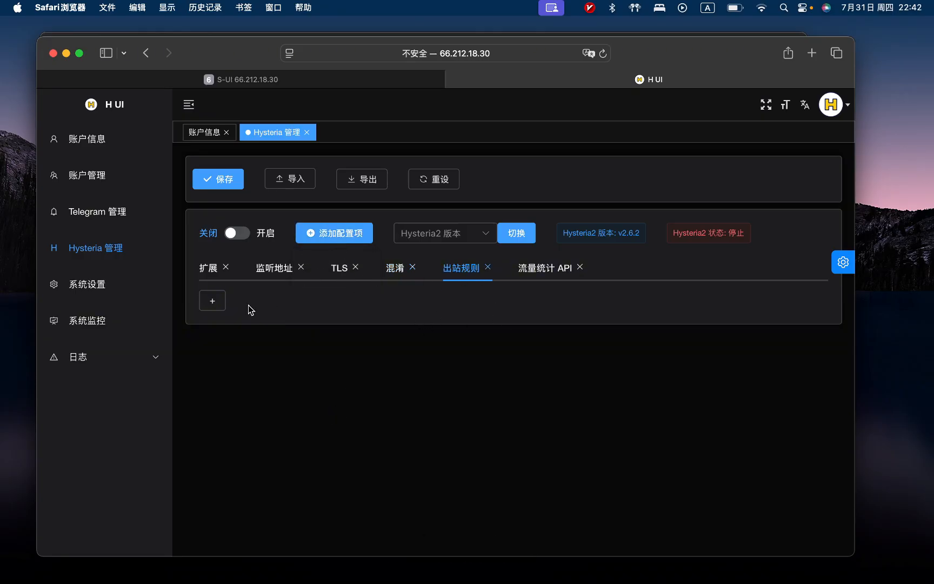
{"action": "left_click", "coordinate": [212, 300]}
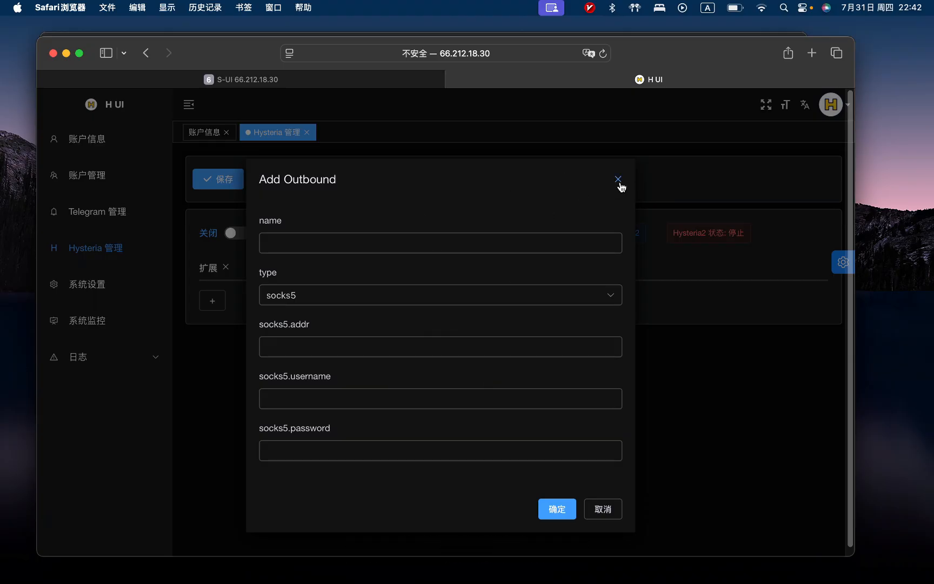
{"action": "left_click", "coordinate": [618, 180]}
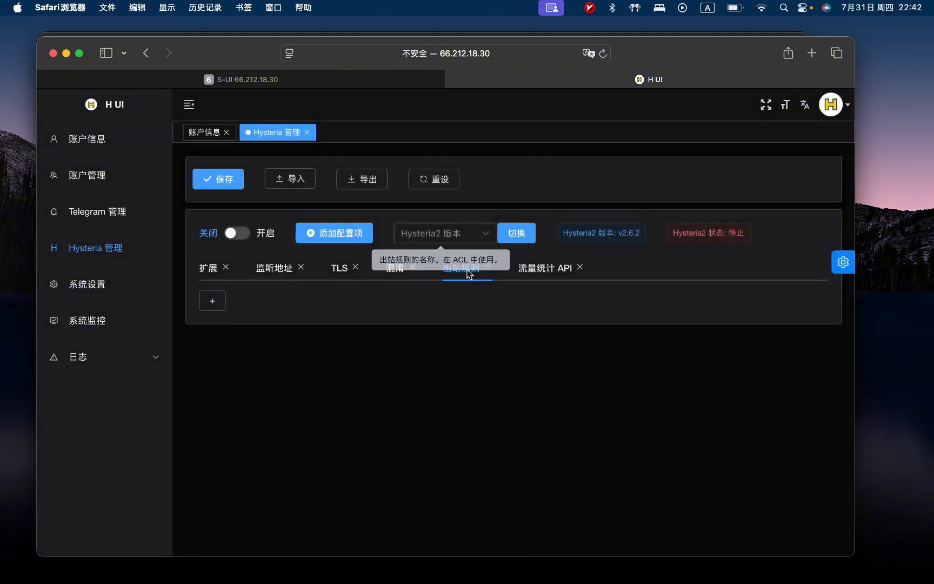
- Add the 带宽 (bandwidth) item to view its options, and remove both it and the 出站规则 item
{"action": "left_click", "coordinate": [327, 241]}
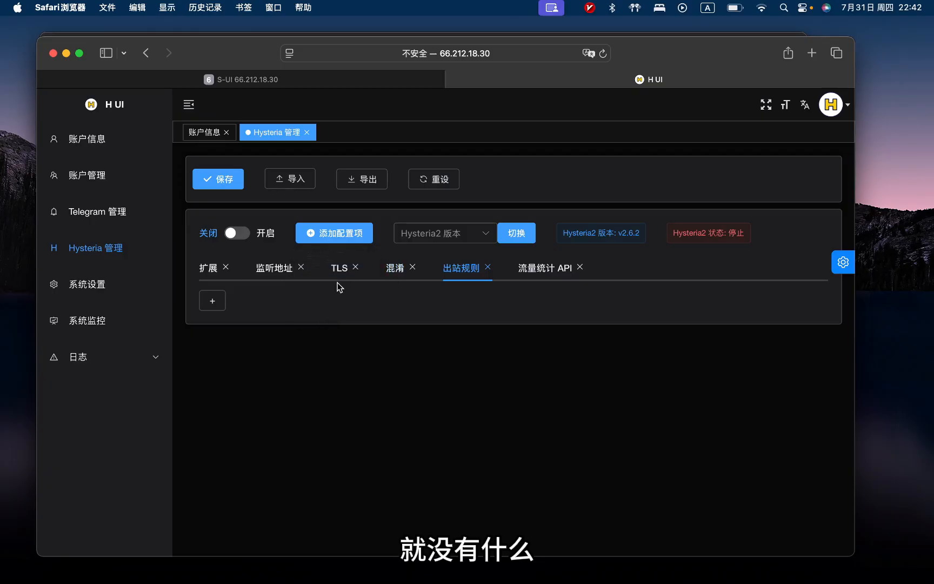
{"action": "mouse_move", "coordinate": [355, 245]}
{"action": "left_click", "coordinate": [333, 283]}
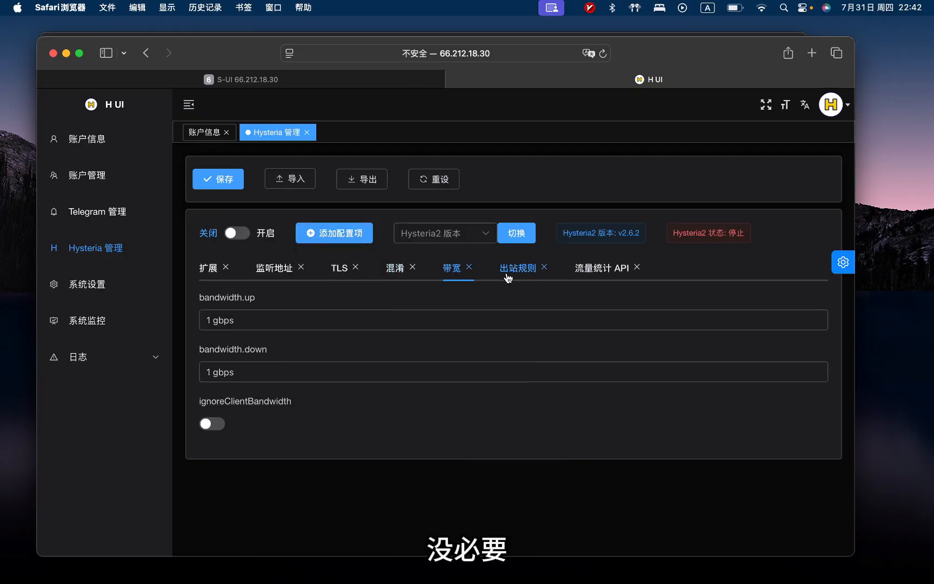
{"action": "left_click", "coordinate": [469, 266]}
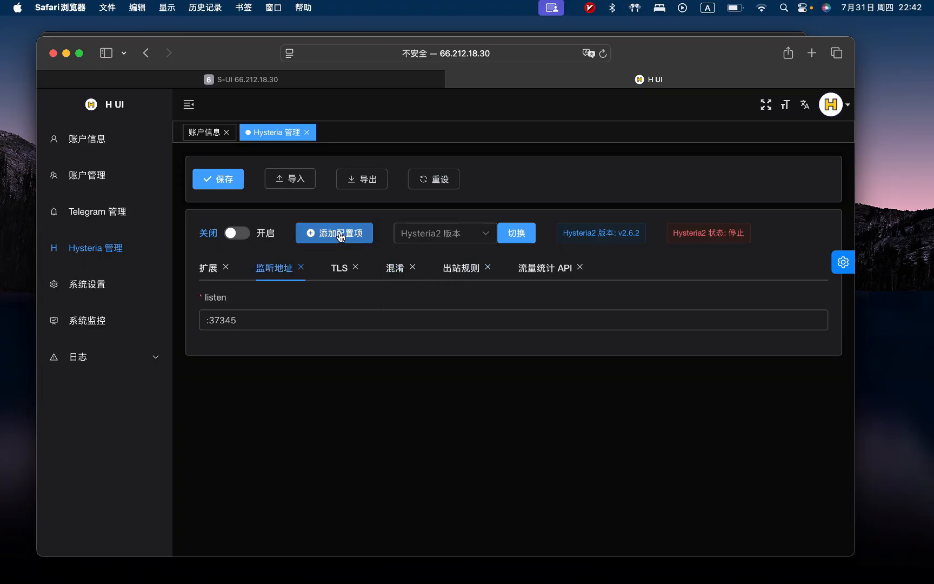
{"action": "mouse_move", "coordinate": [335, 237]}
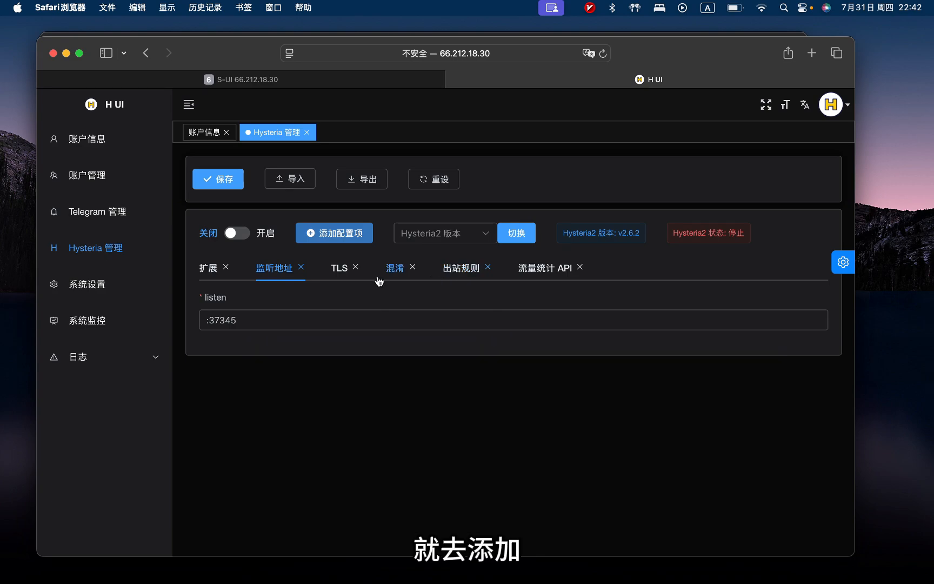
{"action": "left_click", "coordinate": [487, 269]}
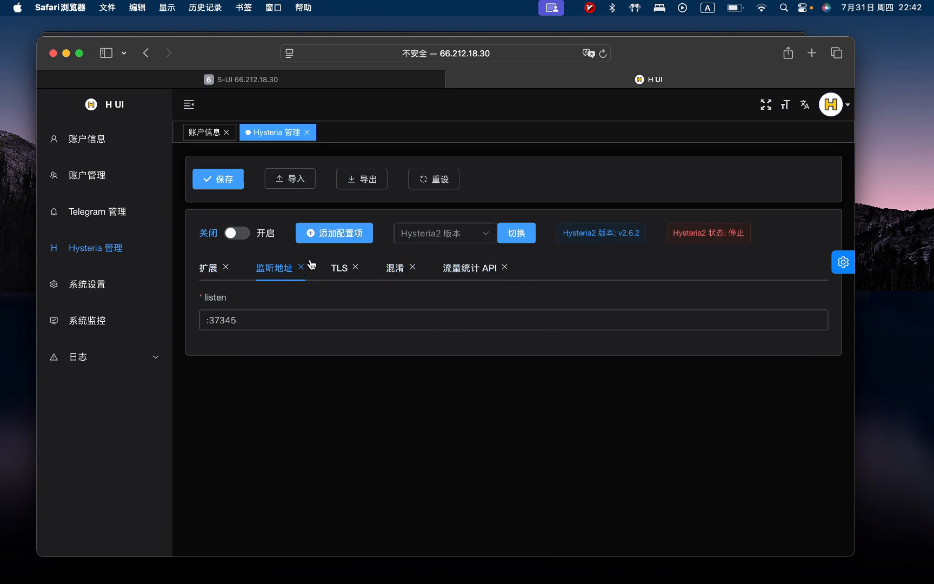
- Check the TLS certificate fields in H-UI against the tutorial's certificate generation command, disguise domain and certificate paths
{"action": "left_click", "coordinate": [342, 269]}
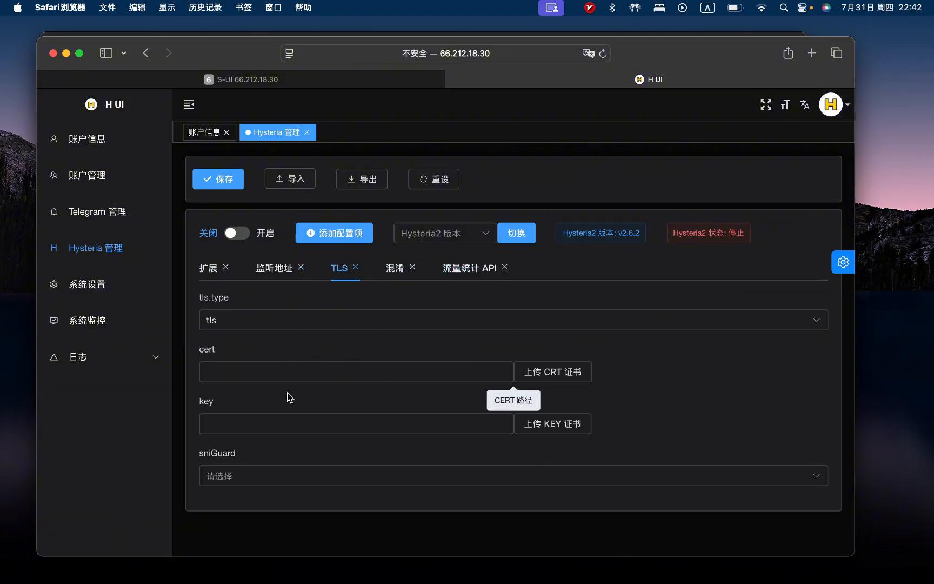
{"action": "key", "text": "ctrl+Left"}
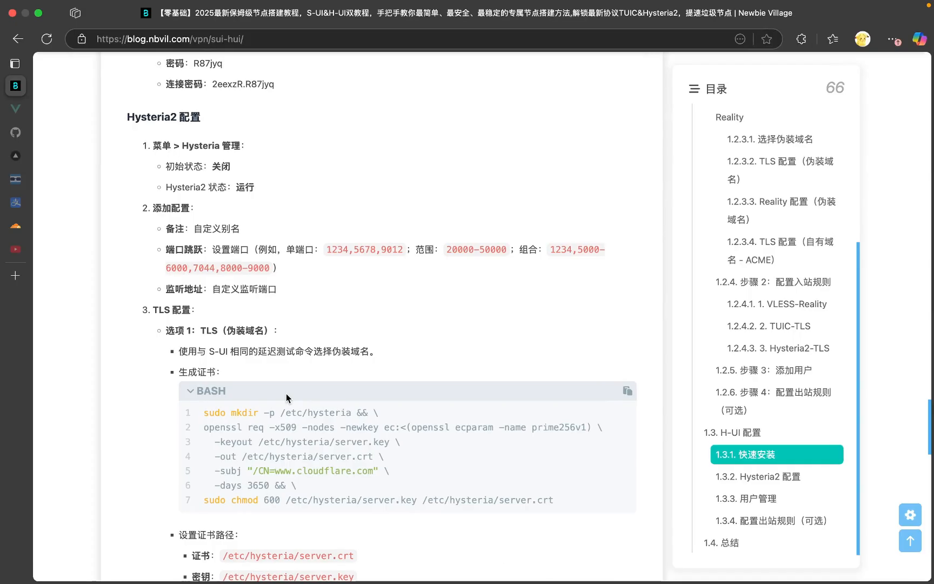
{"action": "scroll", "coordinate": [428, 424], "scroll_direction": "down", "scroll_amount": 1}
{"action": "scroll", "coordinate": [428, 423], "scroll_direction": "down", "scroll_amount": 5}
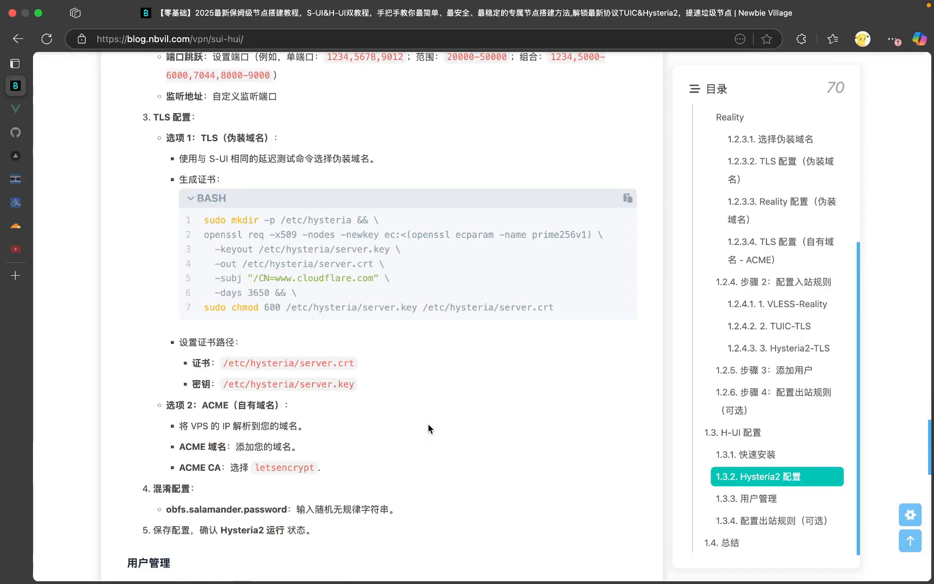
{"action": "key", "text": "ctrl+Right"}
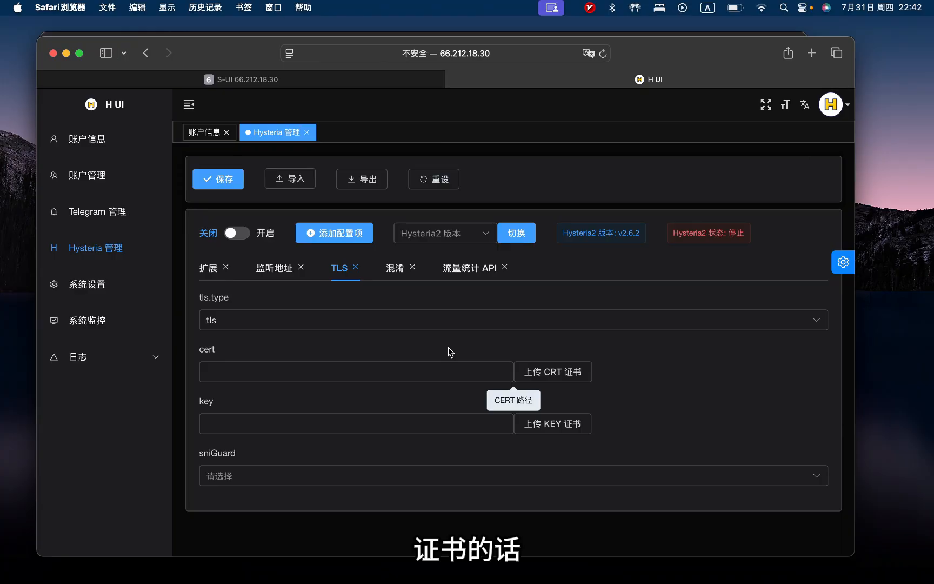
{"action": "key", "text": "ctrl+Left"}
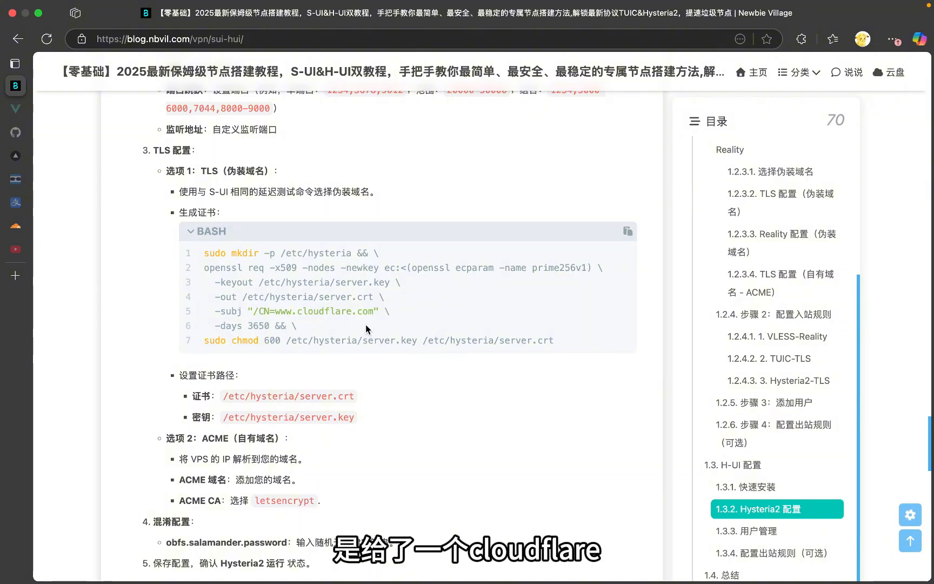
{"action": "key", "text": "ctrl+Right"}
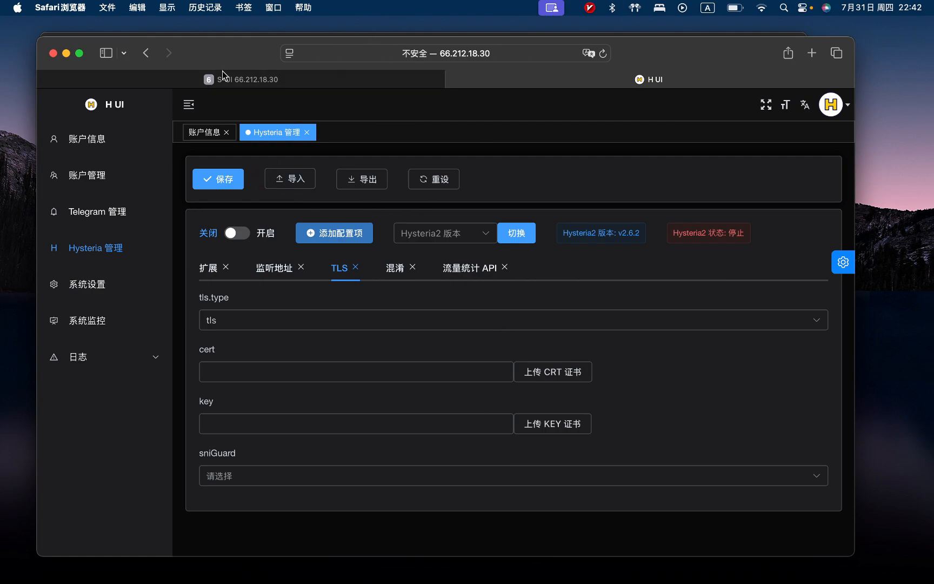
- Copy the SNI domain cdn.jsdelivr.net from the pls TLS entry in the S-UI panel and switch to the Notes app (备忘录)
{"action": "left_click", "coordinate": [416, 79]}
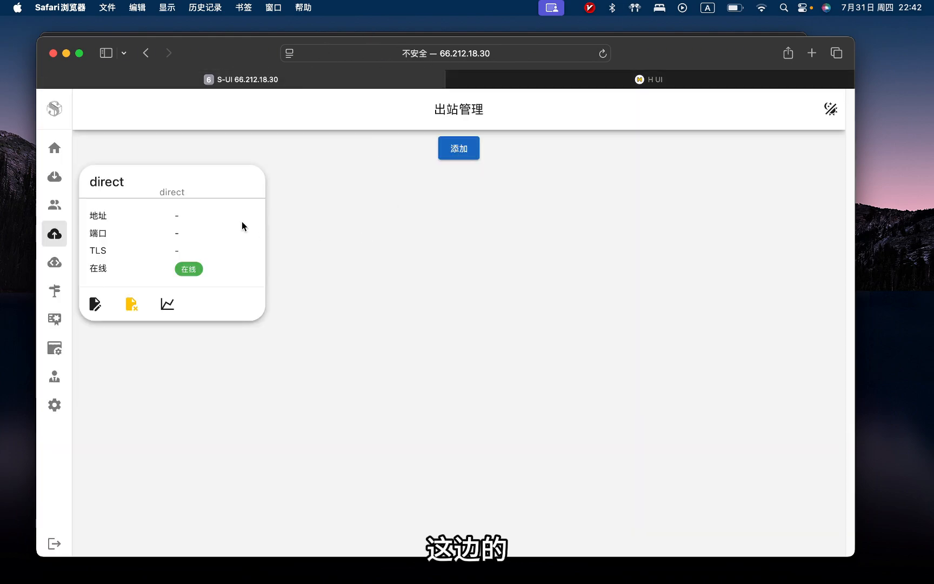
{"action": "mouse_move", "coordinate": [56, 299]}
{"action": "left_click", "coordinate": [121, 325]}
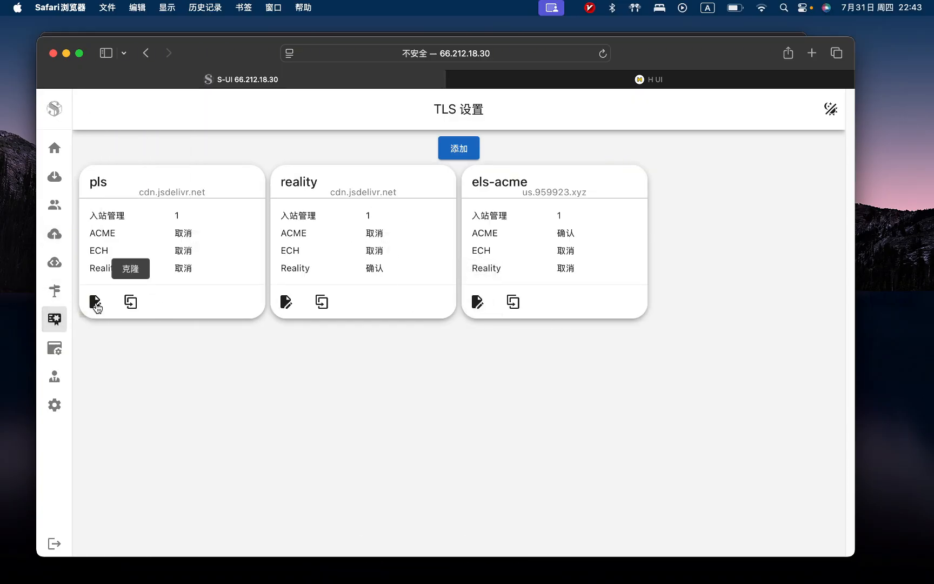
{"action": "left_click", "coordinate": [96, 302]}
{"action": "left_click_drag", "start_coordinate": [277, 202], "coordinate": [180, 198]}
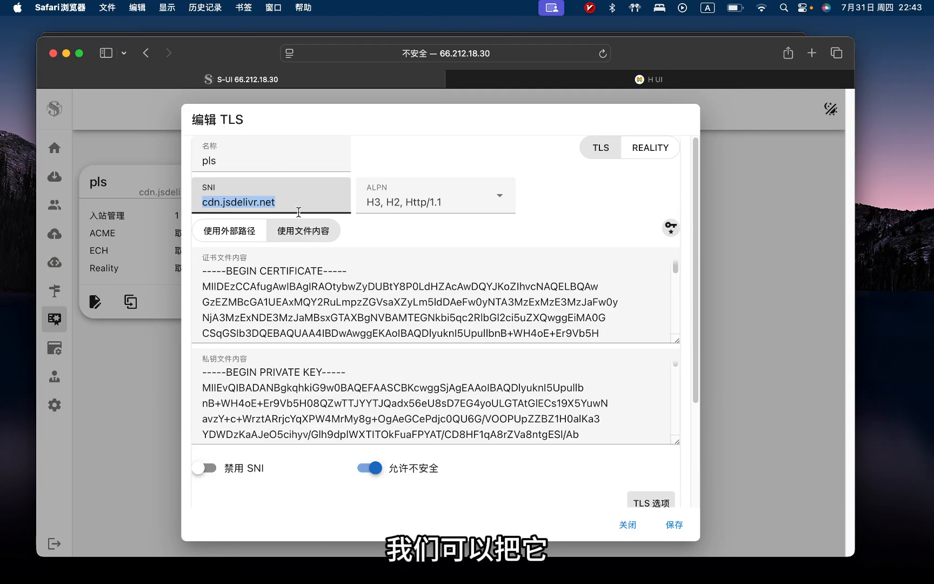
{"action": "left_click", "coordinate": [625, 525]}
{"action": "left_click", "coordinate": [2, 150]}
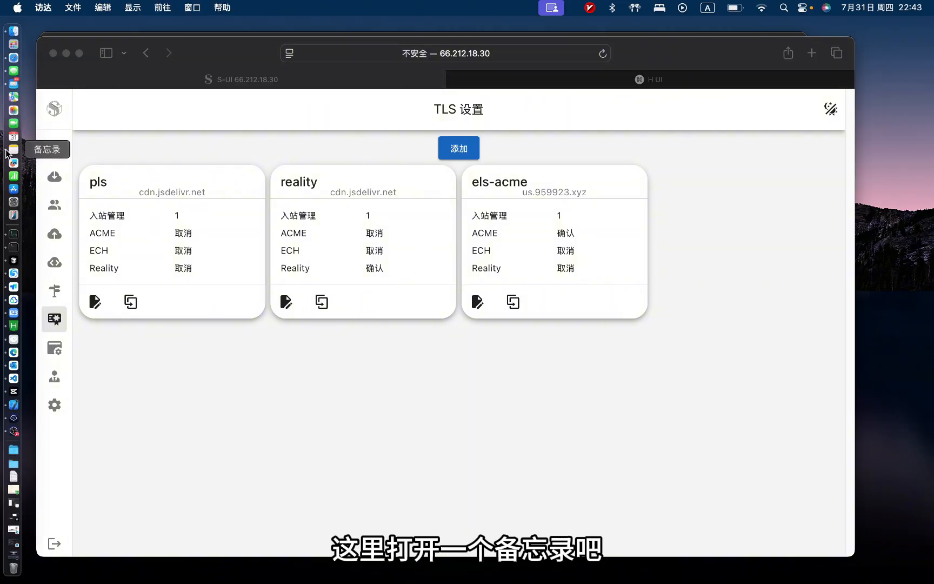
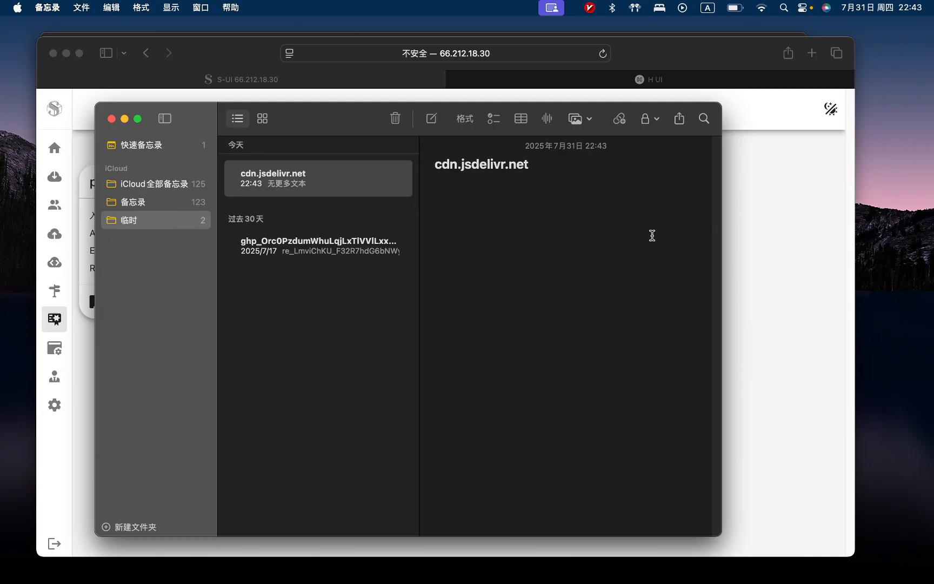
- Paste the tutorial's self-signed certificate generation command on a new line below the domain cdn.jsdelivr.net in the Notes app (备忘录)
{"action": "left_click", "coordinate": [771, 231]}
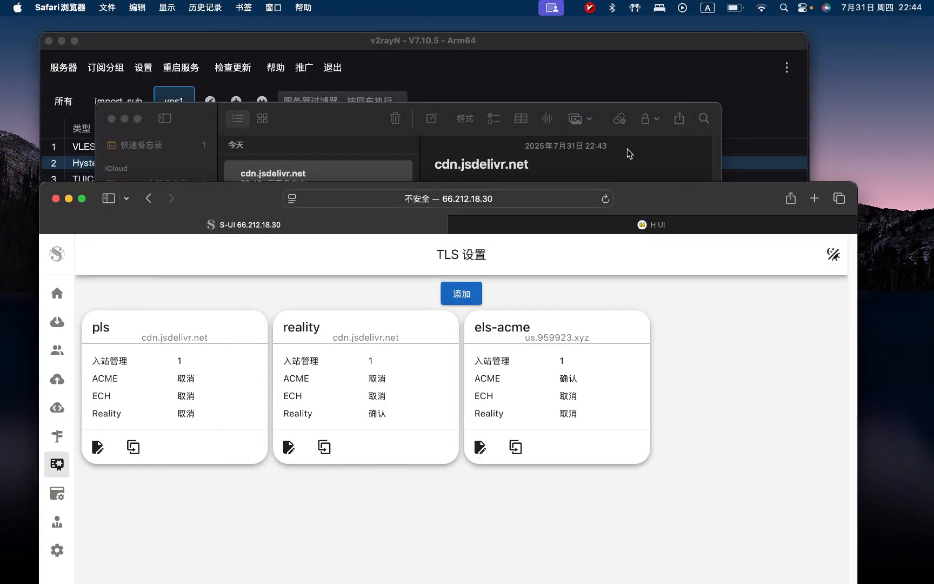
{"action": "left_click", "coordinate": [352, 122]}
{"action": "key", "text": "Return"}
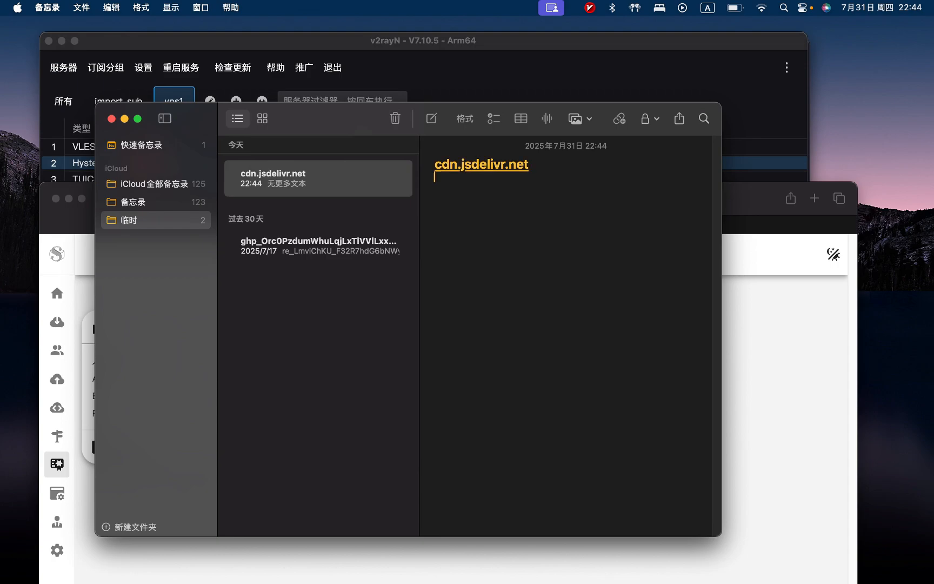
{"action": "type", "text": "sudo mkdir -p /etc/hysteria && \\ openssl req -x509 -nodes -newkey ec:<(openssl ecparam -name prime256v1) \\   -keyout /etc/hysteria/server.key \\   -out /etc/hysteria/server.crt \\   -subj \"/CN=www.cloudflare.com\" \\   -days 3650 && \\ sudo chmod 600 /etc/hysteria/server.key /etc/hysteria/server.crt"}
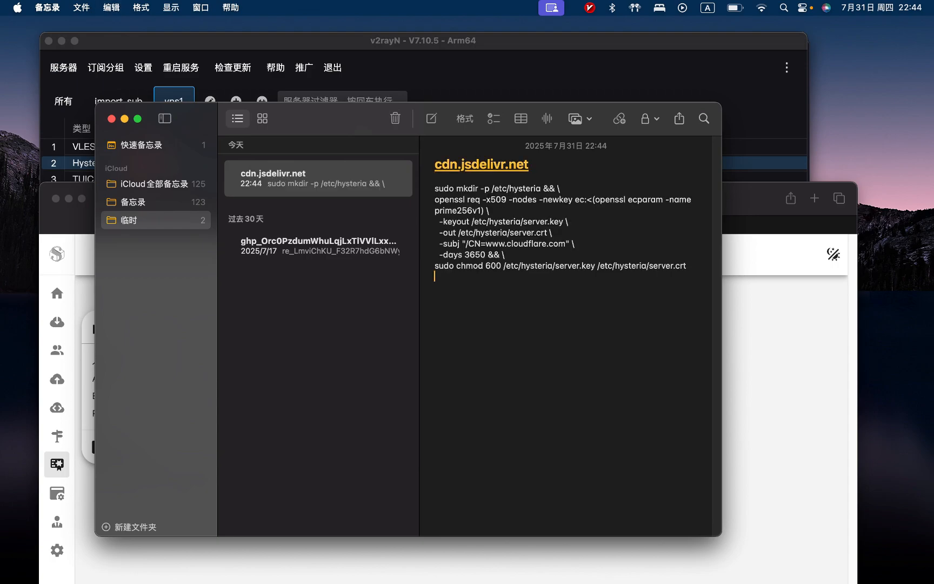
- Select the whole domain cdn.jsdelivr.net in the note's first line
{"action": "left_click_drag", "start_coordinate": [532, 165], "coordinate": [413, 167]}
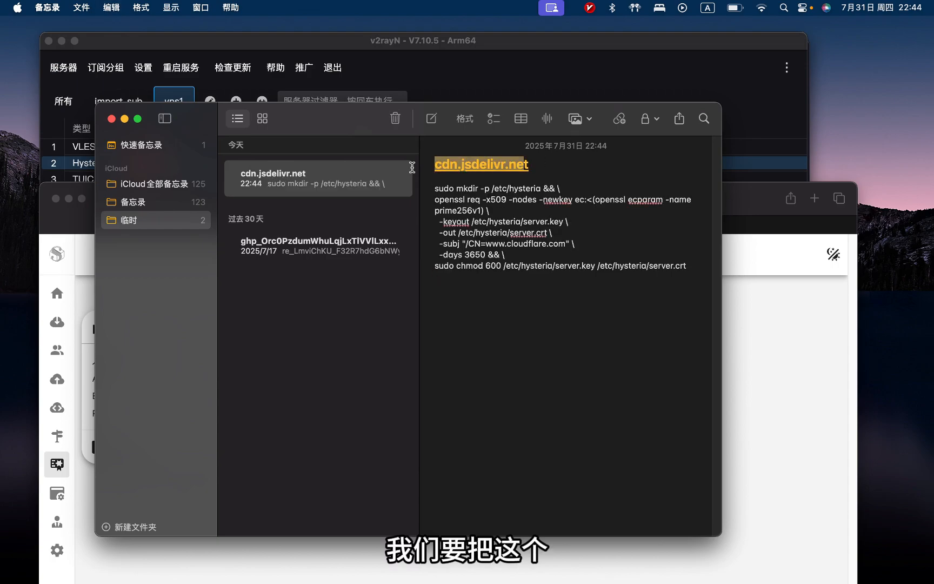
{"action": "left_click_drag", "start_coordinate": [530, 166], "coordinate": [437, 165]}
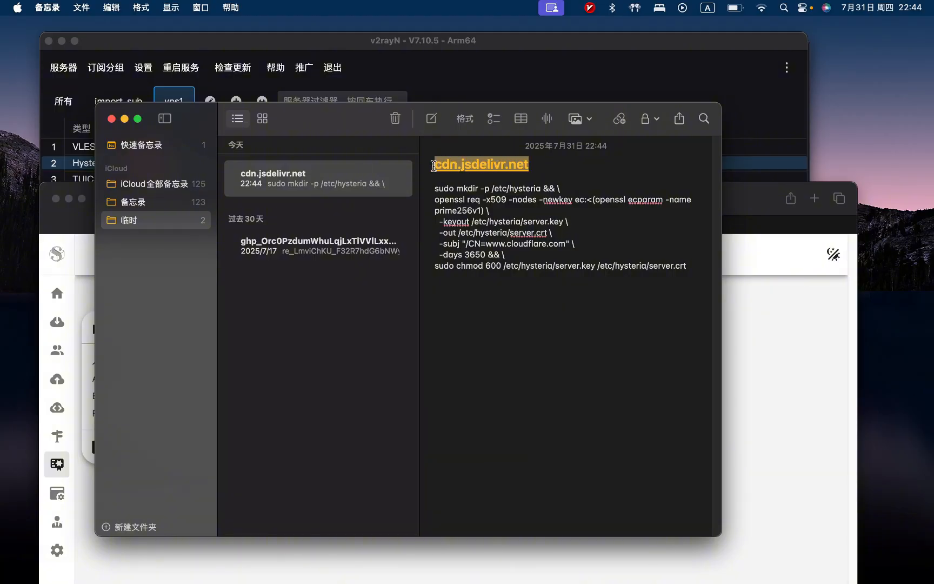
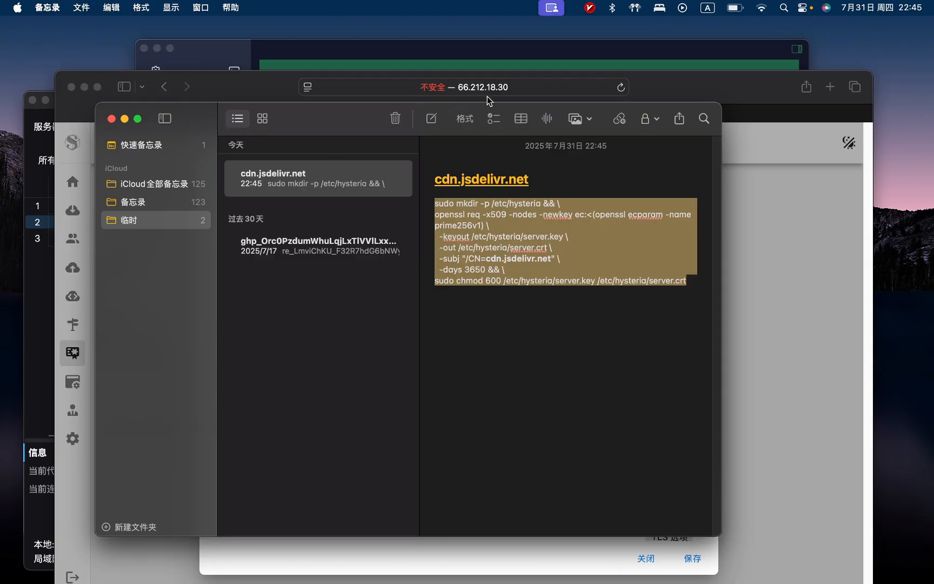
- Run the copied self-signed certificate command for cdn.jsdelivr.net in the Termius server session, writing server.key and server.crt to /etc/hysteria
{"action": "left_click", "coordinate": [592, 61]}
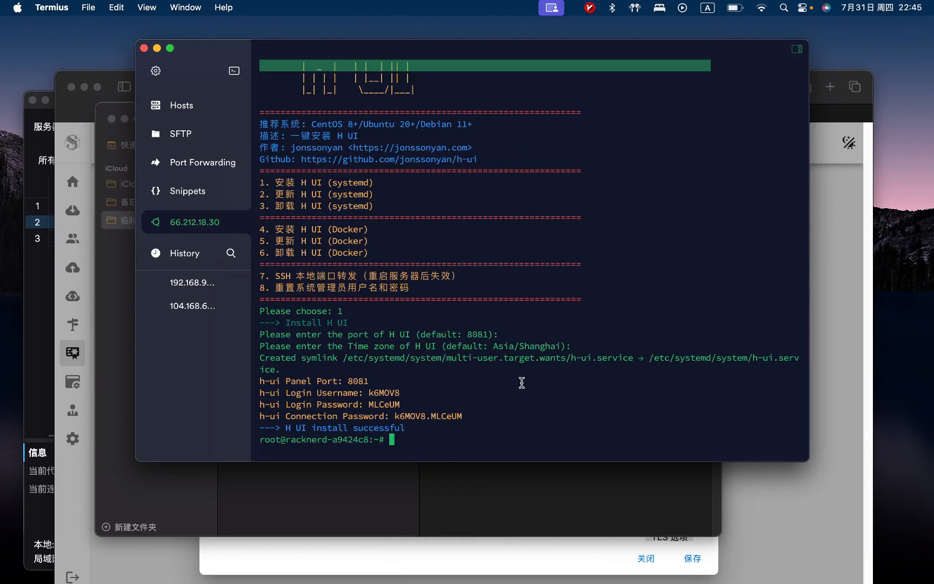
{"action": "type", "text": "sudo mkdir -p /etc/hysteria && \\ openssl req -x509 -nodes -newkey ec:<(openssl ecparam -name prime256v1) \\   -keyout /etc/hysteria/server.key \\   -out /etc/hysteria/server.crt \\   -subj \"/CN=cdn.jsdelivr.net\" \\   -days 3650 && \\ sudo chmod 600 /etc/hysteria/server.key /etc/hysteria/server.crt"}
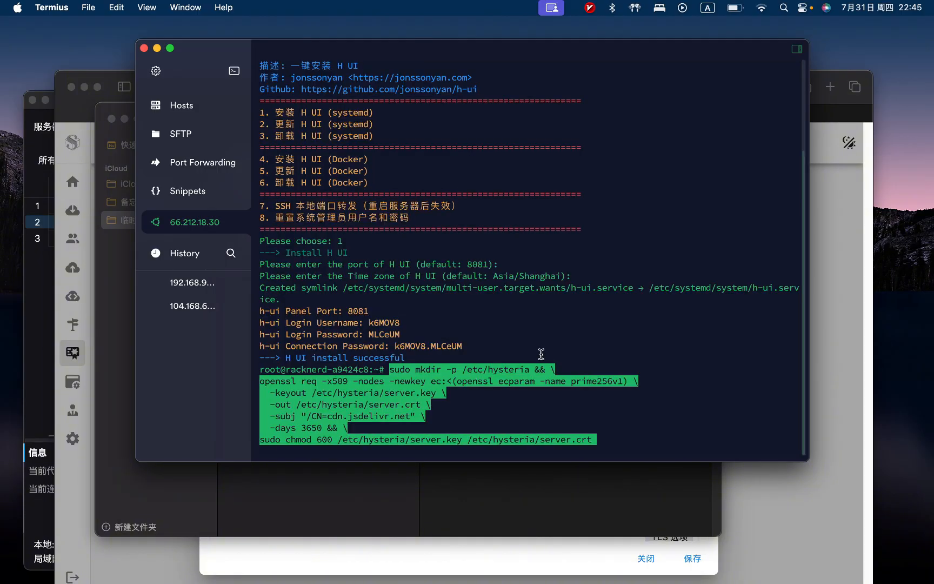
{"action": "key", "text": "Return"}
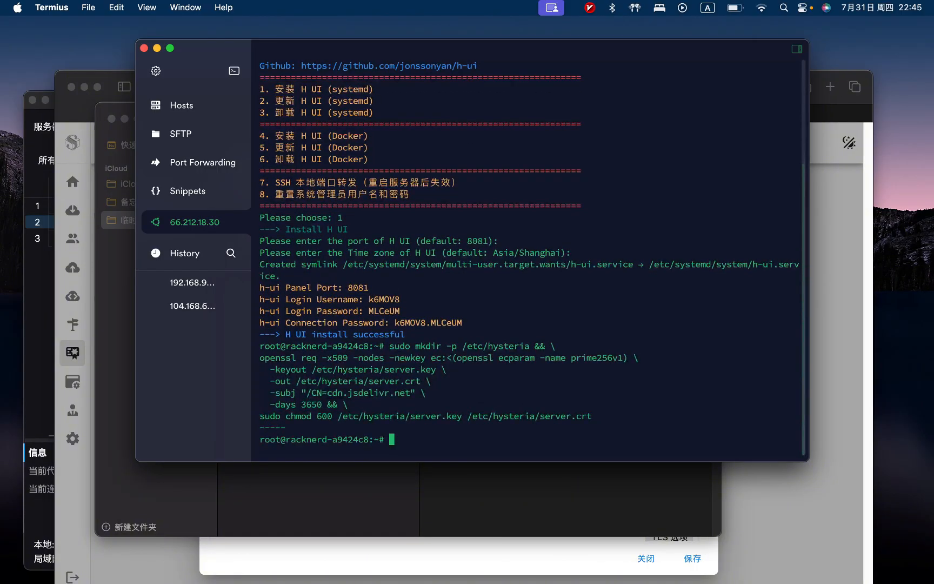
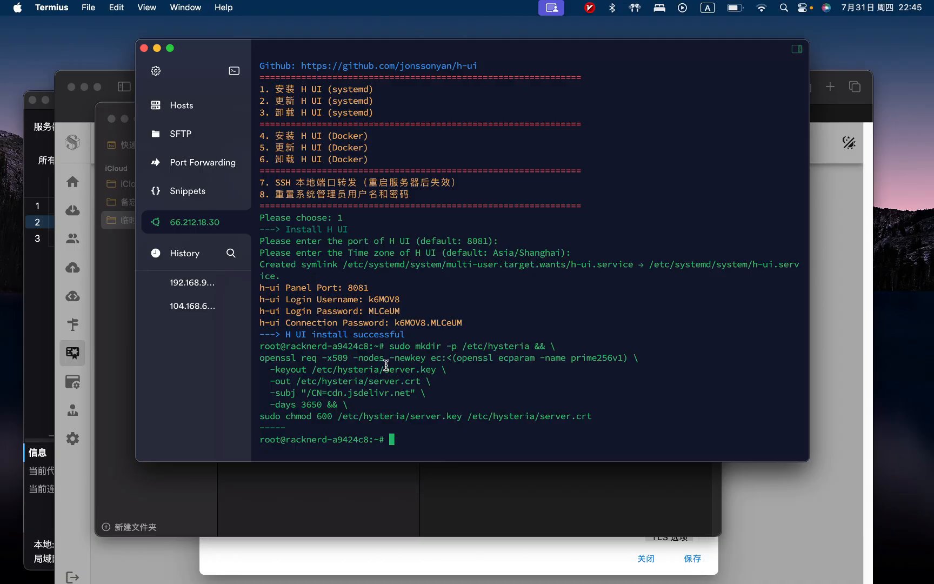
- Copy the certificate path /etc/hysteria/server.crt from the blog guide and enter it as the TLS cert in H UI
{"action": "key", "text": "ctrl+Left"}
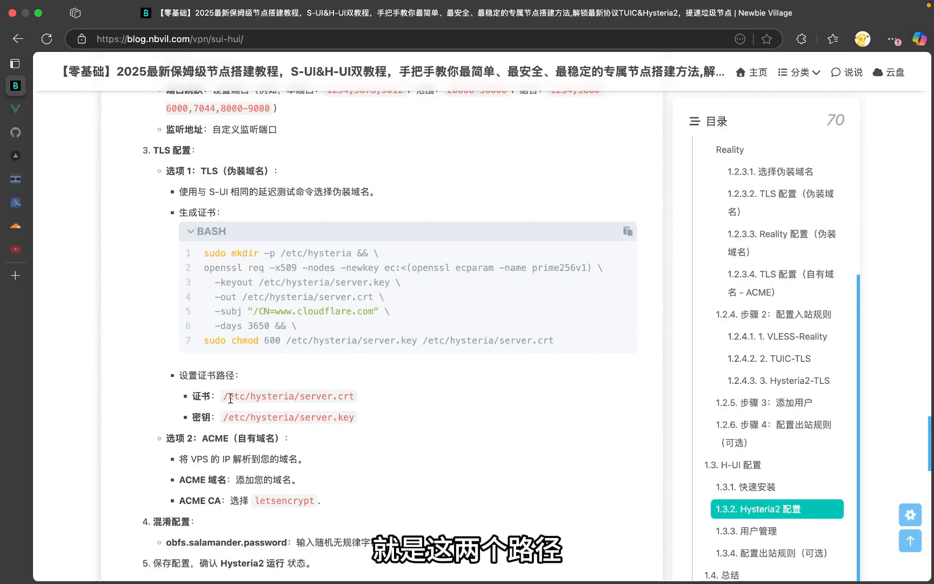
{"action": "left_click_drag", "start_coordinate": [223, 399], "coordinate": [377, 404]}
{"action": "key", "text": "super+c"}
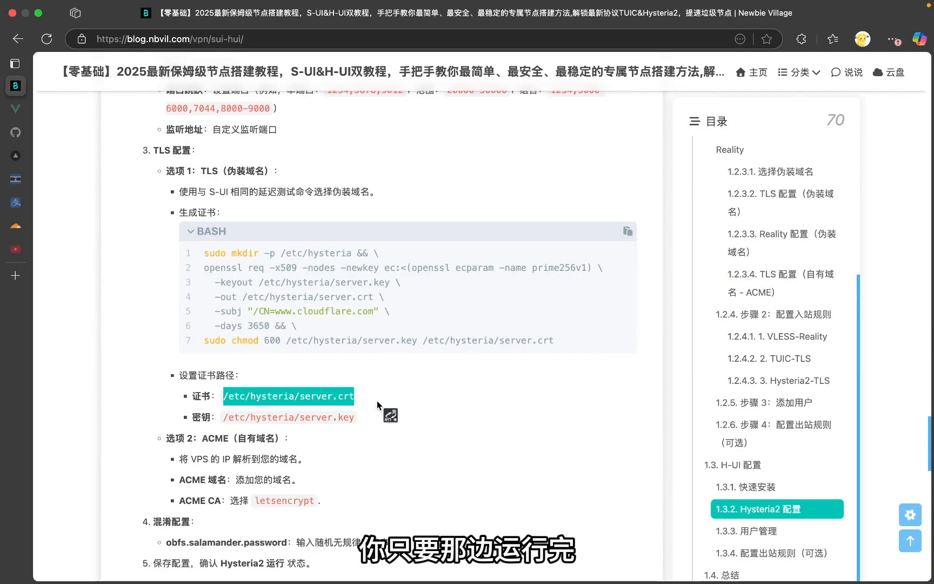
{"action": "key", "text": "ctrl+Right"}
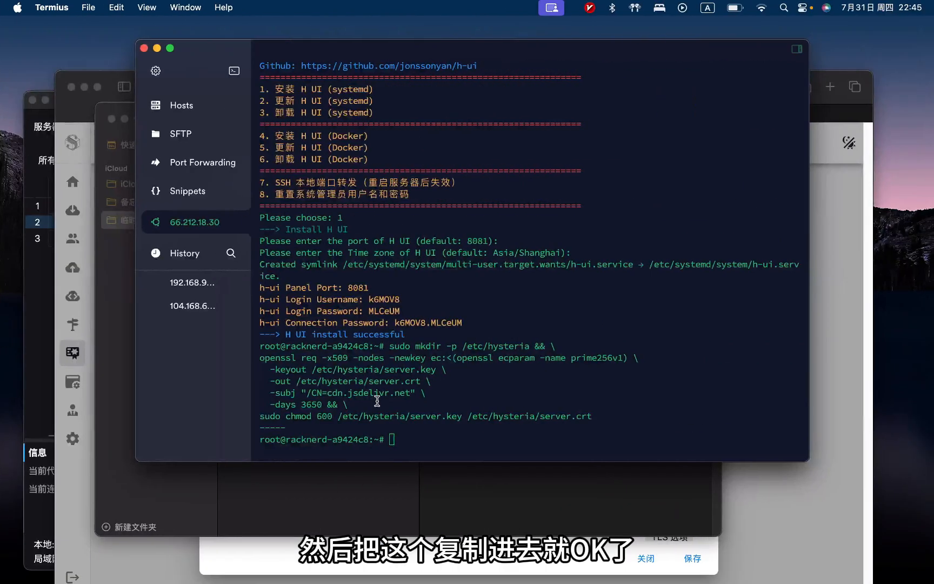
{"action": "left_click", "coordinate": [839, 283]}
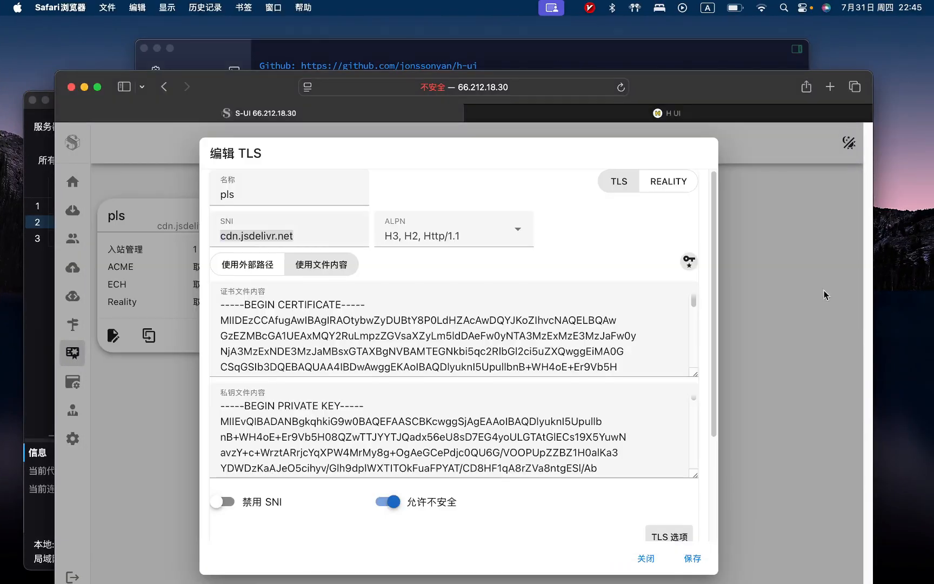
{"action": "left_click", "coordinate": [579, 111]}
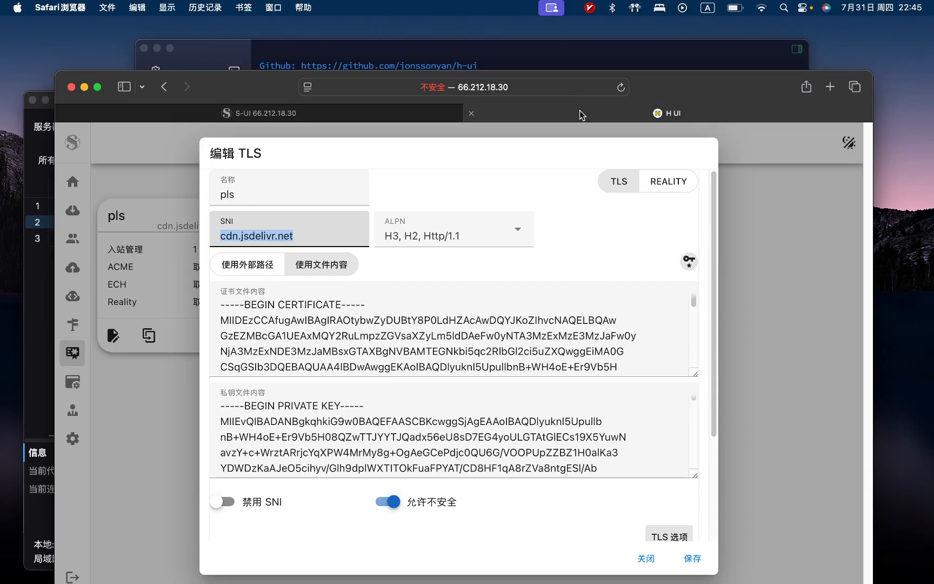
{"action": "left_click", "coordinate": [292, 399]}
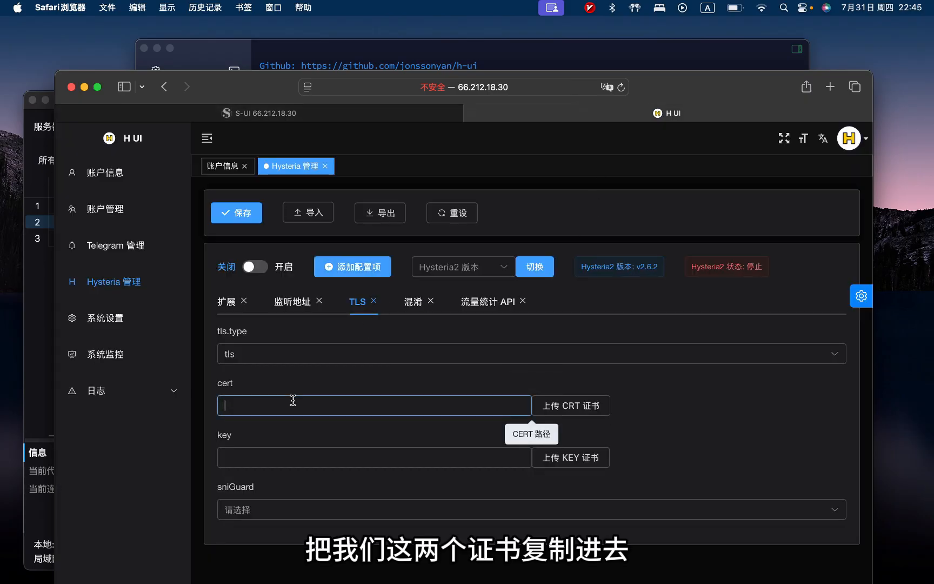
{"action": "key", "text": "super+v"}
- Copy the key path /etc/hysteria/server.key from the blog guide and enter it as the TLS key in H UI
{"action": "key", "text": "ctrl+Left"}
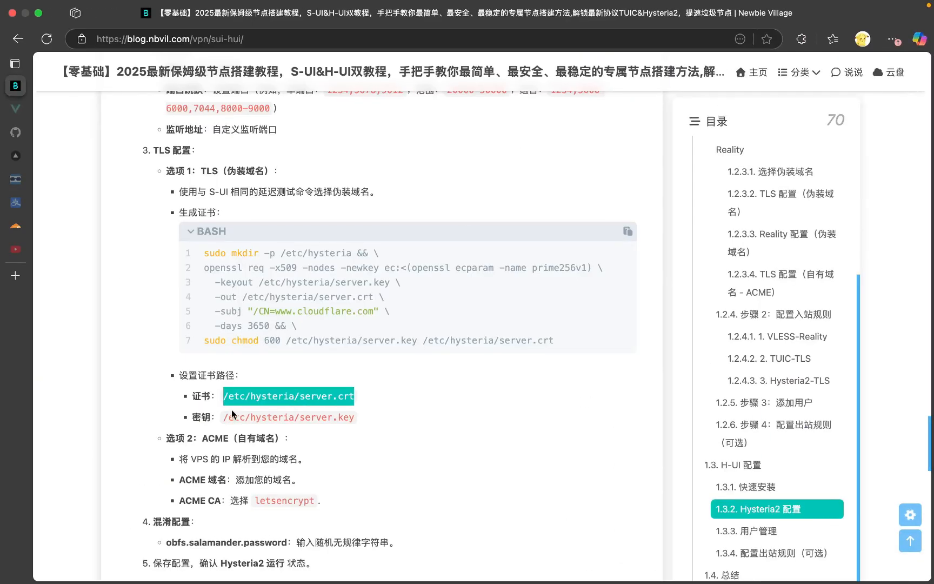
{"action": "left_click_drag", "start_coordinate": [223, 417], "coordinate": [361, 421]}
{"action": "key", "text": "super+c"}
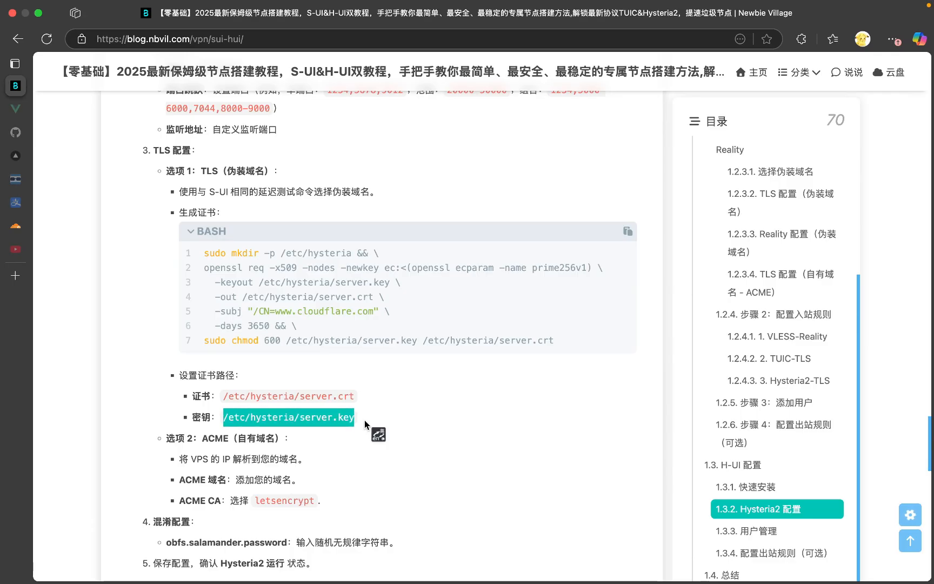
{"action": "key", "text": "ctrl+Right"}
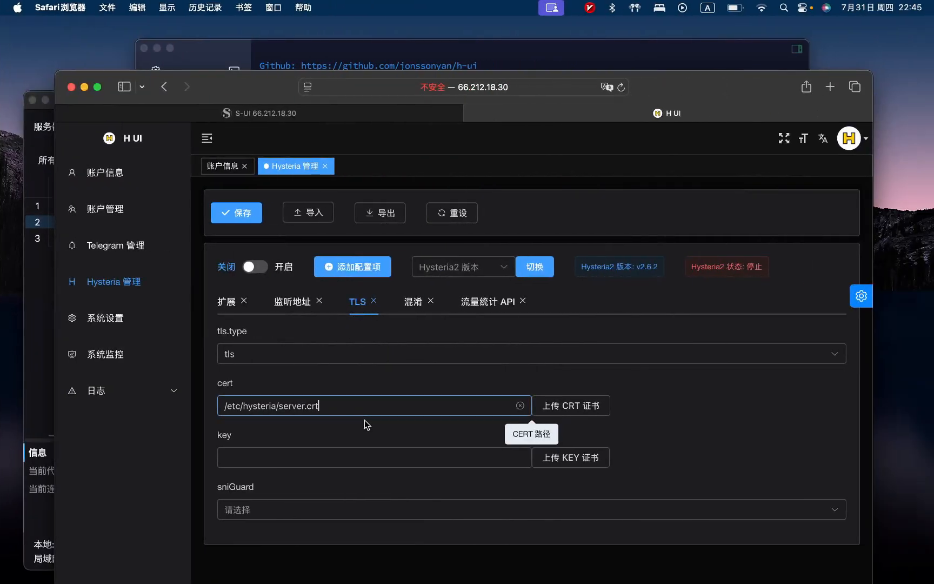
{"action": "left_click", "coordinate": [344, 455]}
{"action": "key", "text": "super+v"}
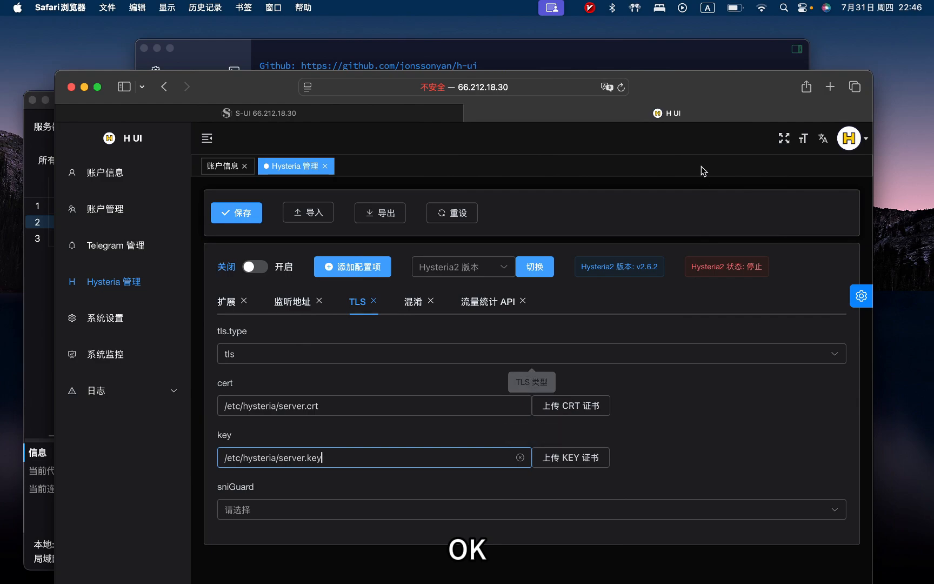
- Check the listen and extension settings, save the Hysteria configuration and enable the Hysteria2 service
{"action": "left_click_drag", "start_coordinate": [729, 89], "coordinate": [730, 31]}
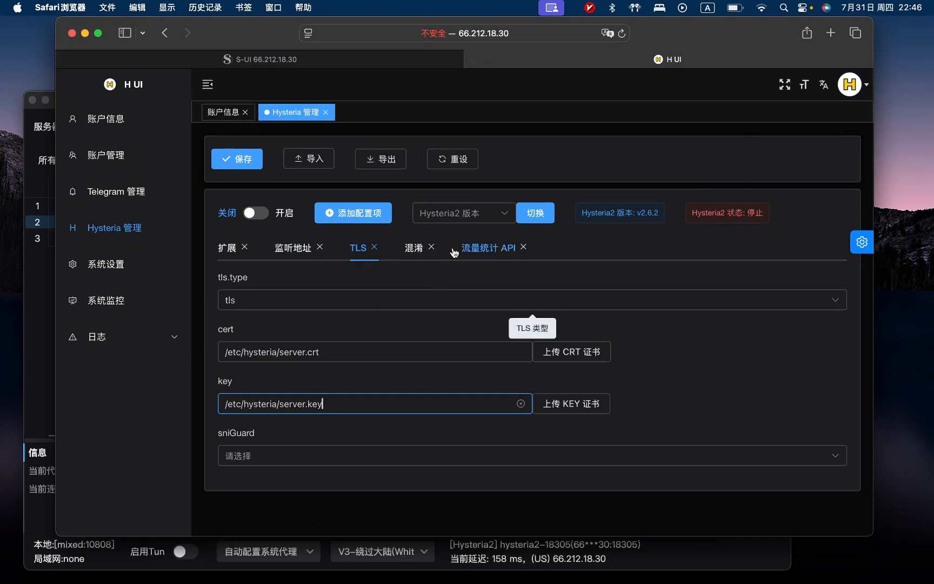
{"action": "left_click", "coordinate": [298, 249]}
{"action": "left_click", "coordinate": [228, 250]}
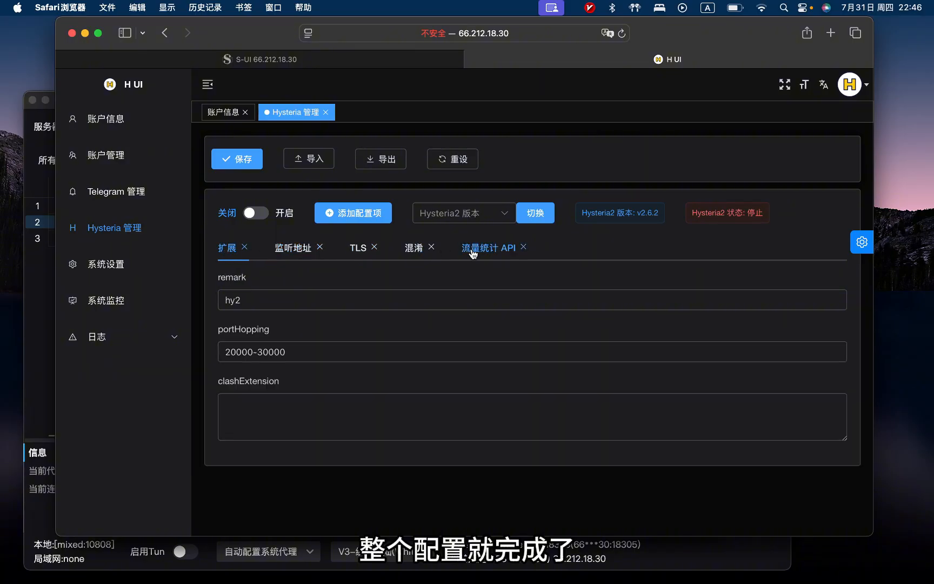
{"action": "left_click", "coordinate": [237, 160]}
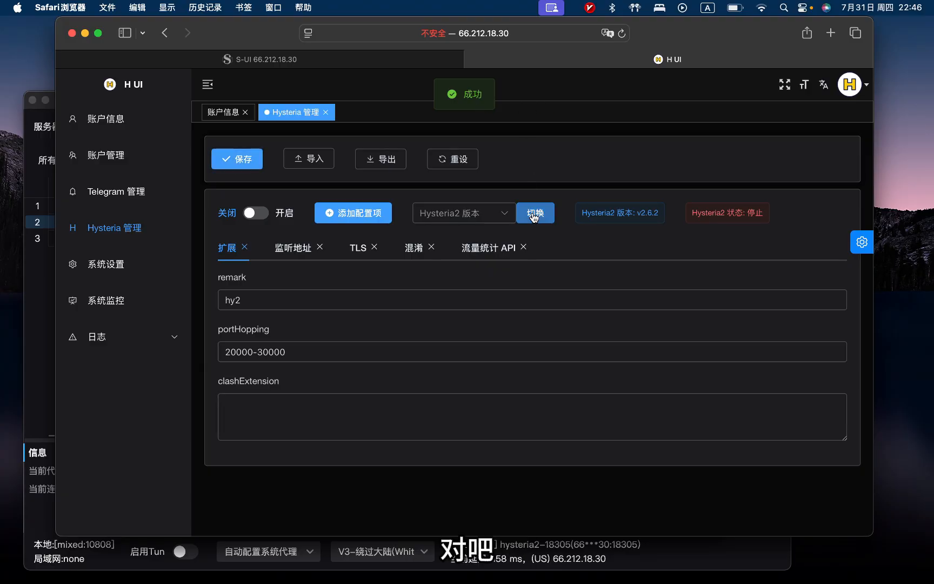
{"action": "left_click", "coordinate": [255, 213]}
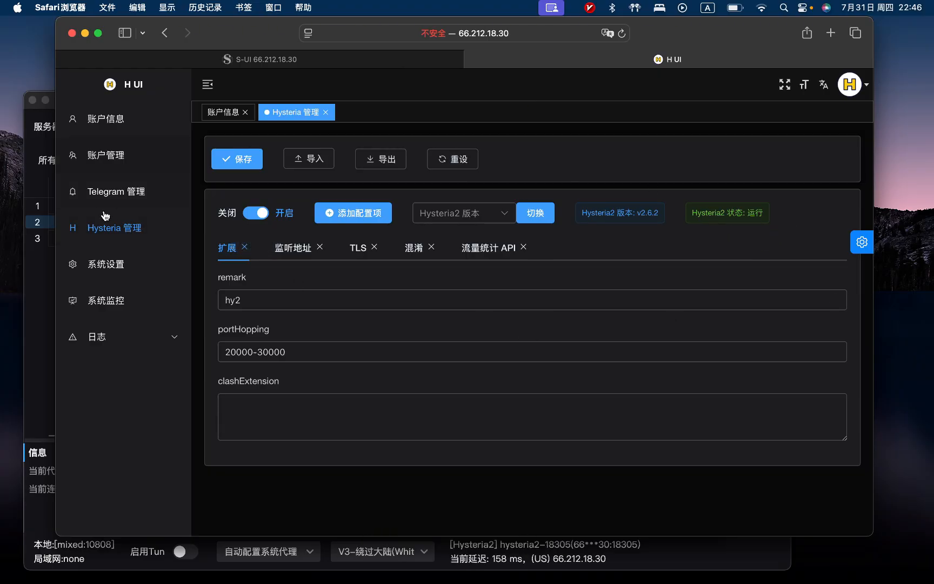
- Examine the editable settings of the default admin account in account management, closing the form without changes
{"action": "left_click", "coordinate": [114, 158]}
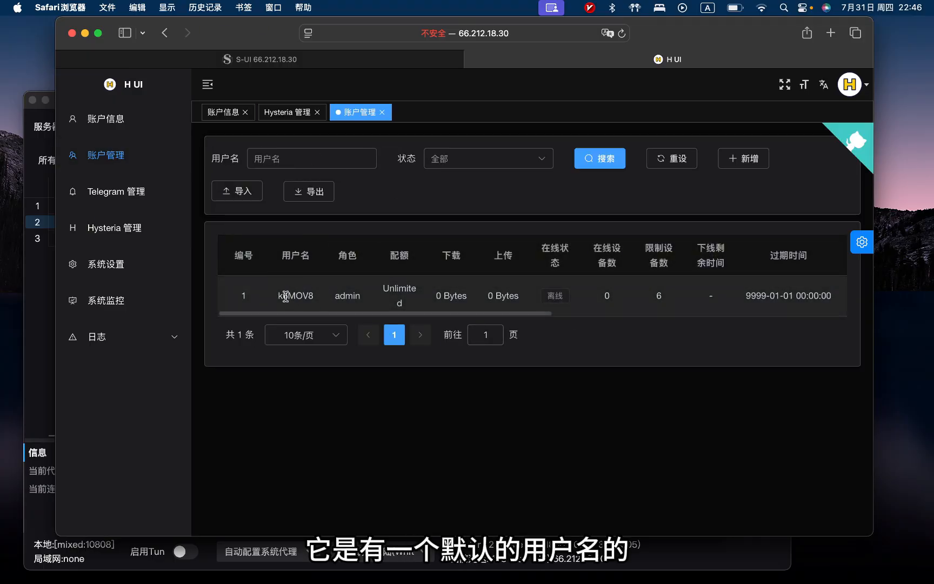
{"action": "left_click_drag", "start_coordinate": [396, 314], "coordinate": [728, 324]}
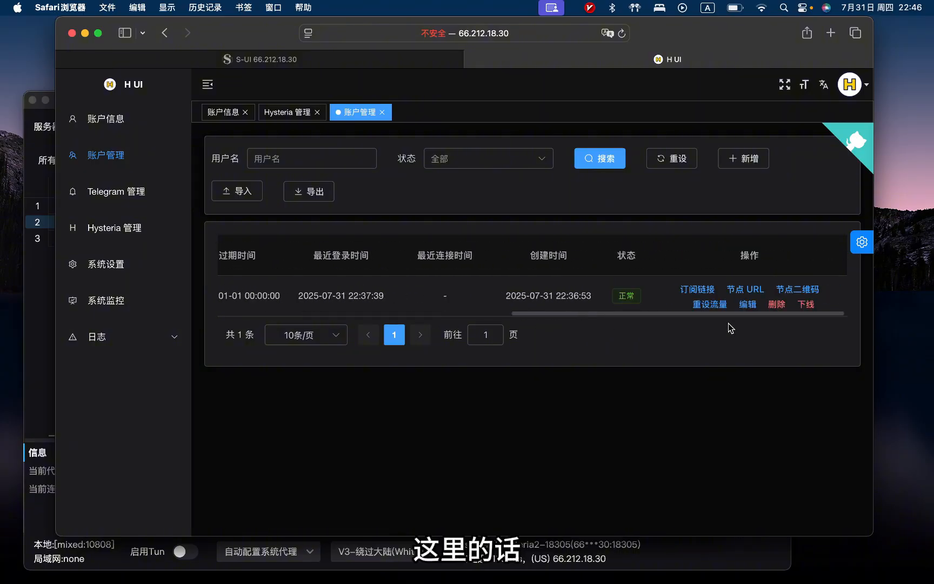
{"action": "left_click", "coordinate": [748, 305]}
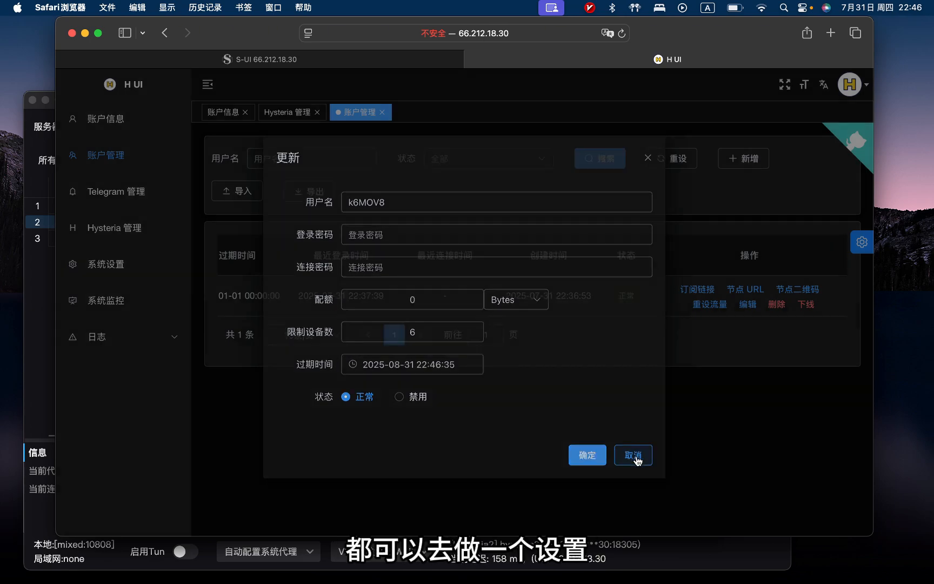
{"action": "left_click", "coordinate": [634, 457]}
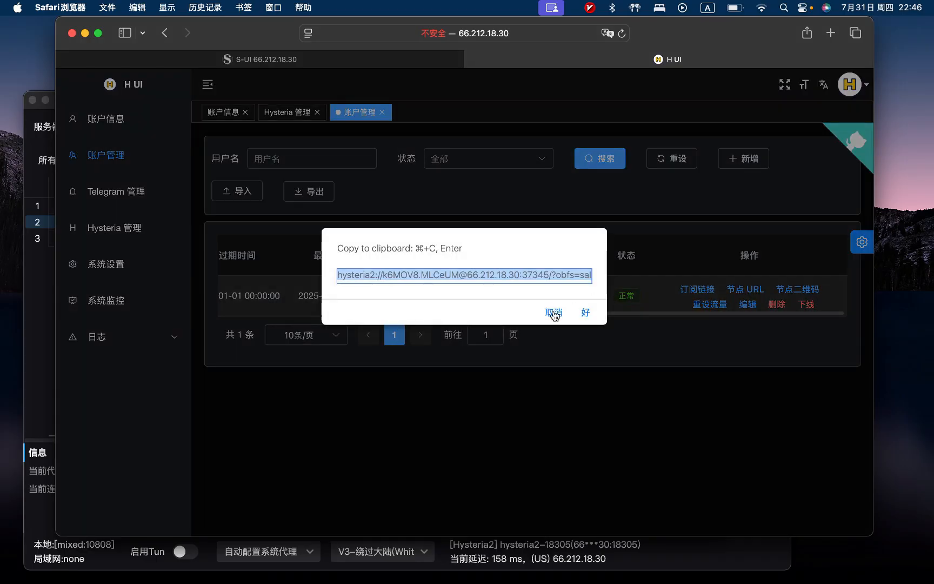
- Try to import the default account's node URL into the vps1 group in v2rayN
{"action": "left_click", "coordinate": [588, 314]}
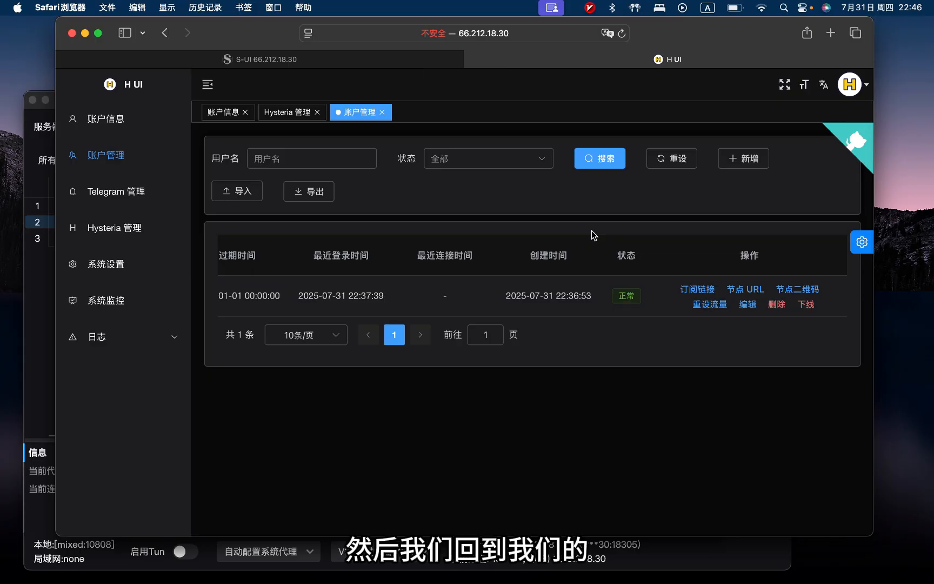
{"action": "left_click", "coordinate": [46, 323]}
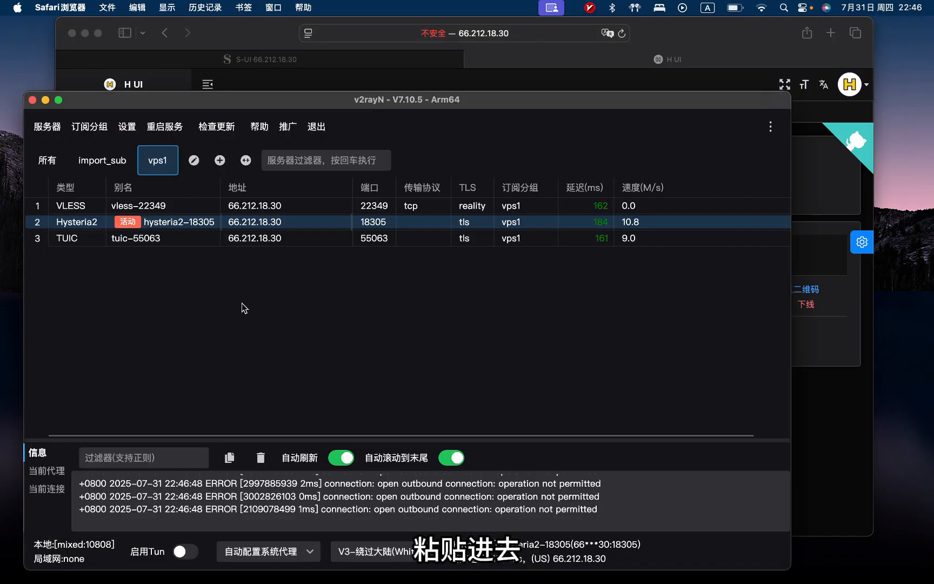
{"action": "key", "text": "super+v"}
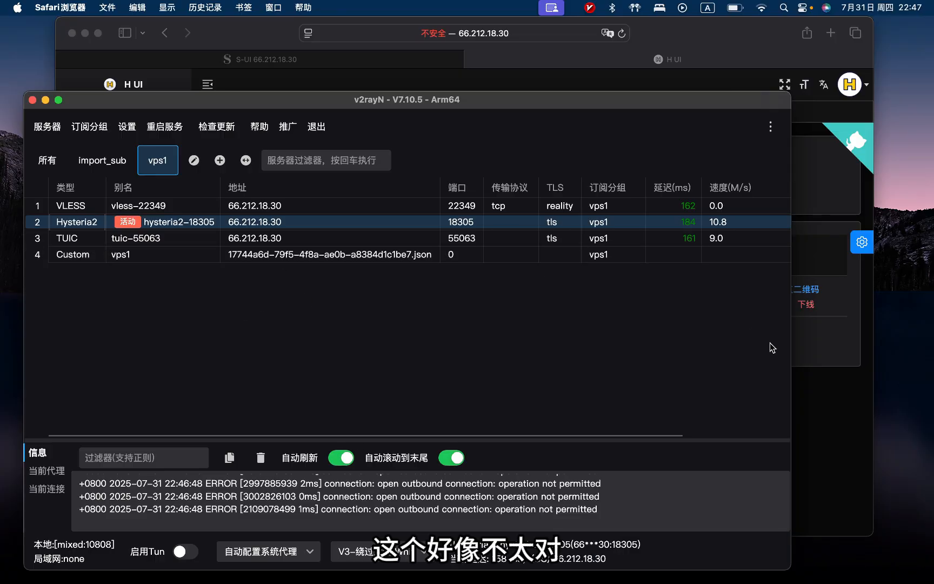
- Copy the default account's node URL from H UI again and import it into v2rayN's vps1 group
{"action": "left_click", "coordinate": [815, 363]}
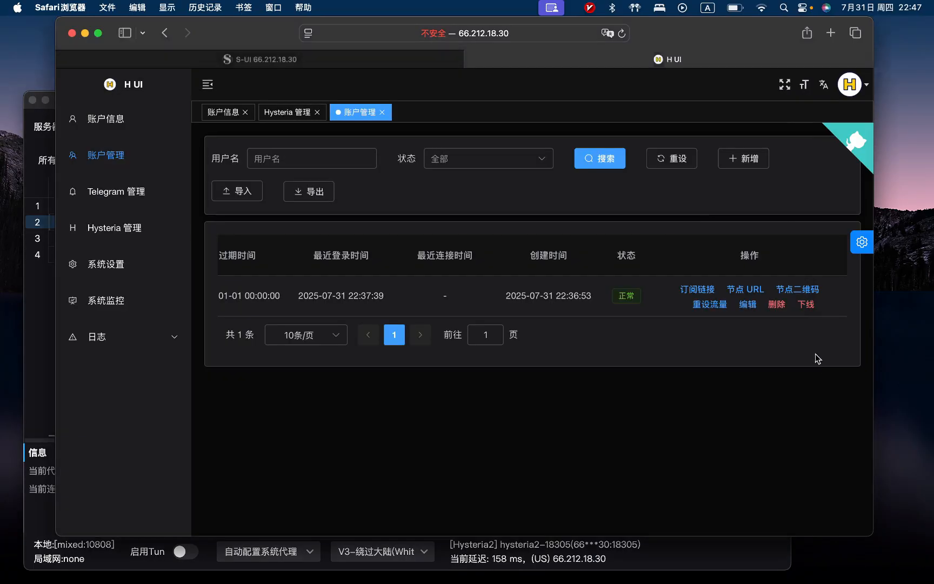
{"action": "left_click", "coordinate": [751, 294]}
{"action": "key", "text": "super+c"}
{"action": "left_click", "coordinate": [40, 315]}
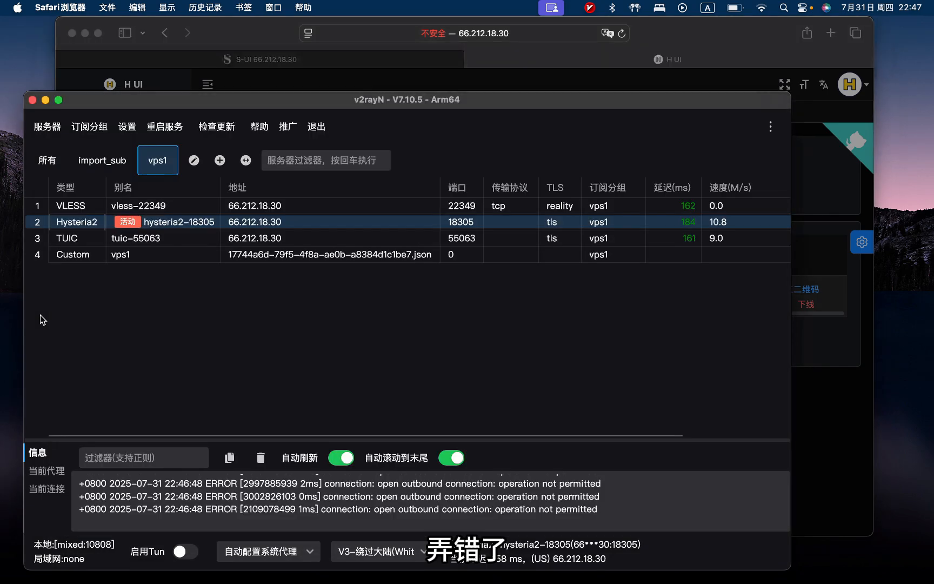
{"action": "key", "text": "super+v"}
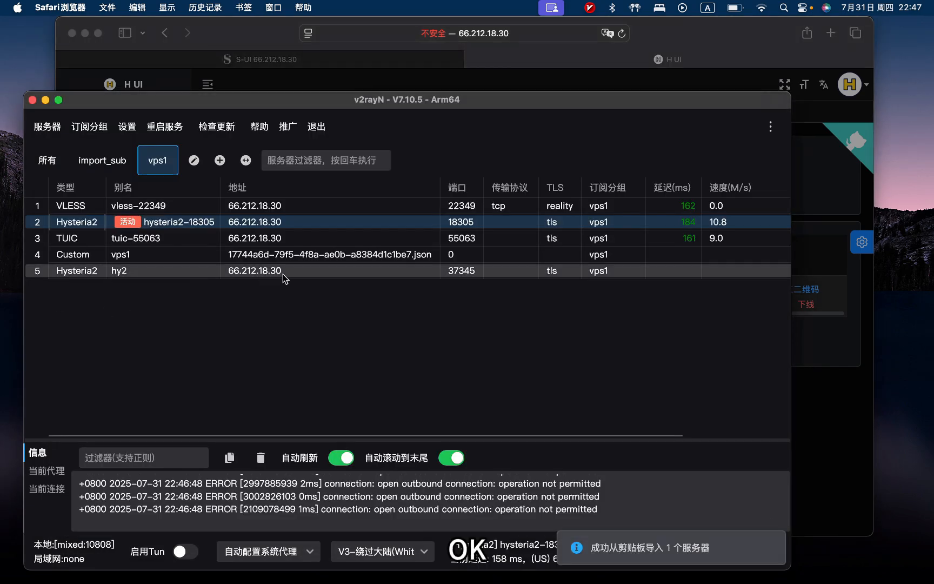
- Remove the mistakenly imported Custom server entry from the vps1 group and confirm the removal
{"action": "left_click", "coordinate": [295, 254]}
{"action": "right_click", "coordinate": [300, 254]}
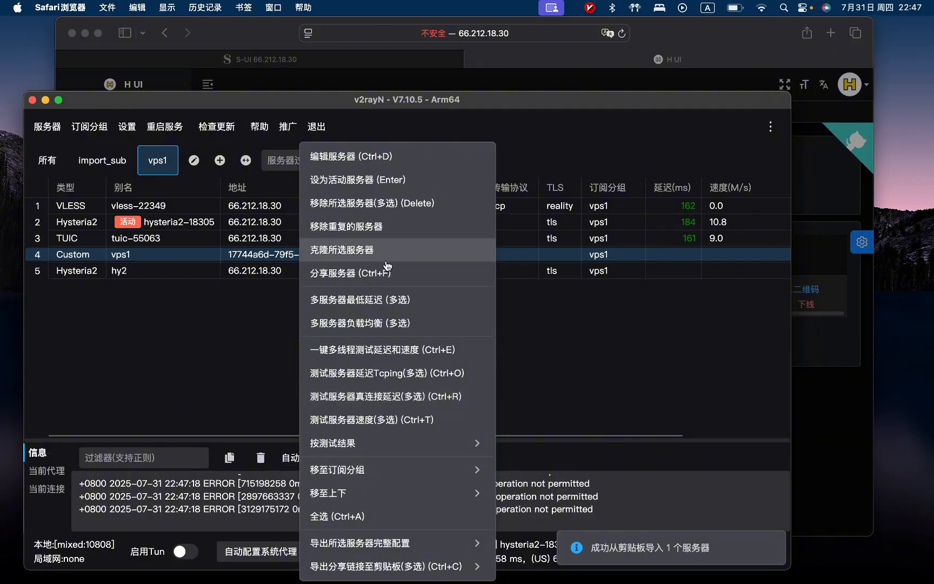
{"action": "left_click", "coordinate": [391, 203]}
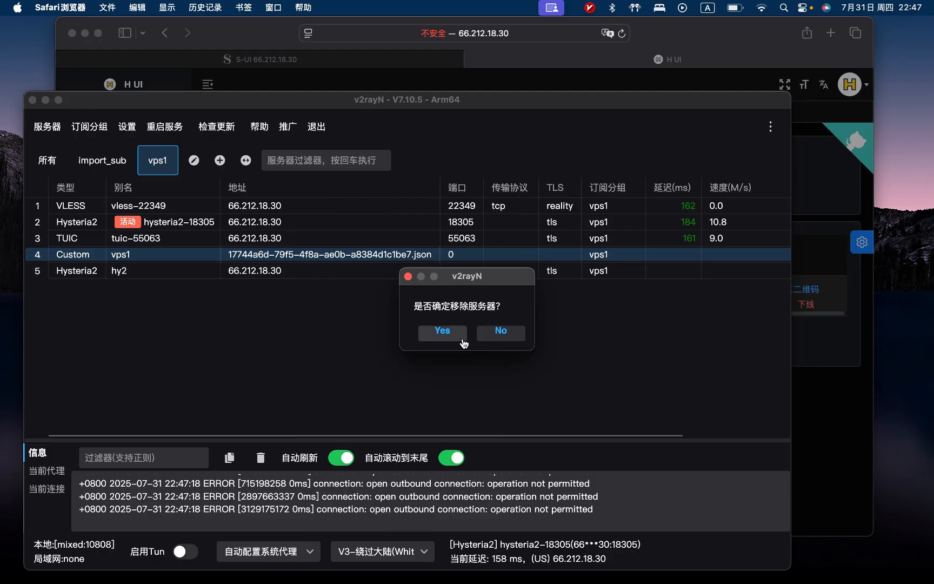
{"action": "left_click", "coordinate": [442, 331]}
- Run a server speed test on the hy2 node in the vps1 group
{"action": "left_click", "coordinate": [490, 259]}
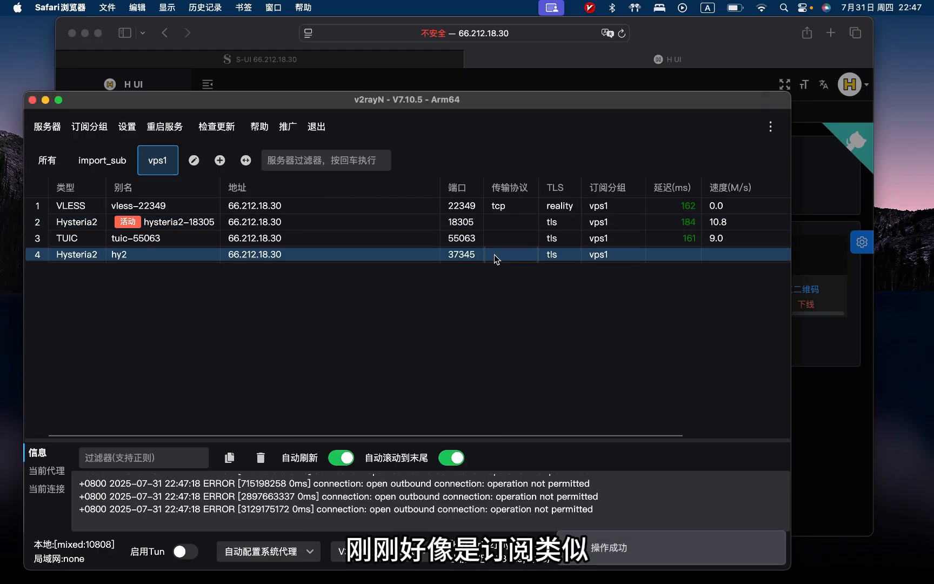
{"action": "right_click", "coordinate": [495, 259]}
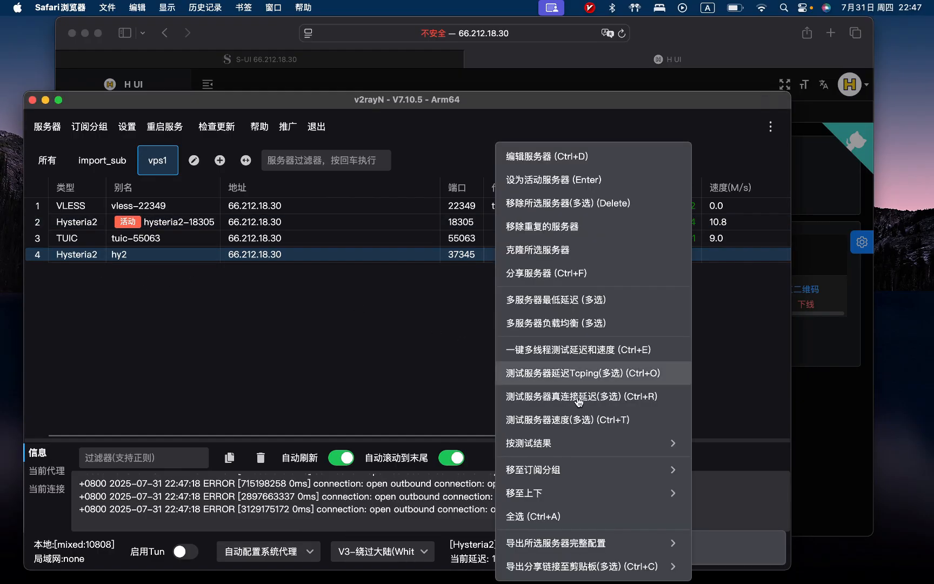
{"action": "left_click", "coordinate": [554, 420]}
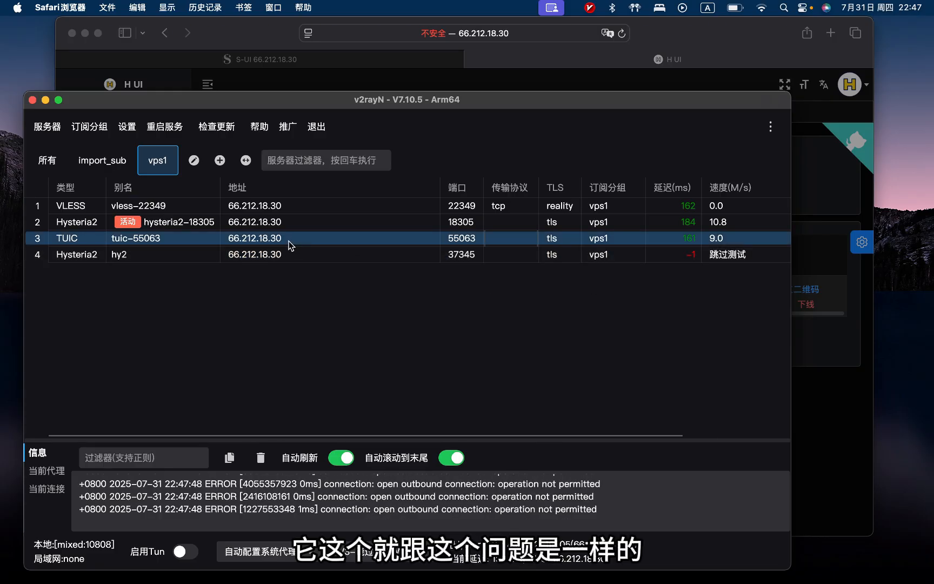
- Set allowInsecure (skip certificate verification) to true for the hy2 node and save its settings
{"action": "left_click", "coordinate": [404, 258]}
{"action": "double_click", "coordinate": [404, 258]}
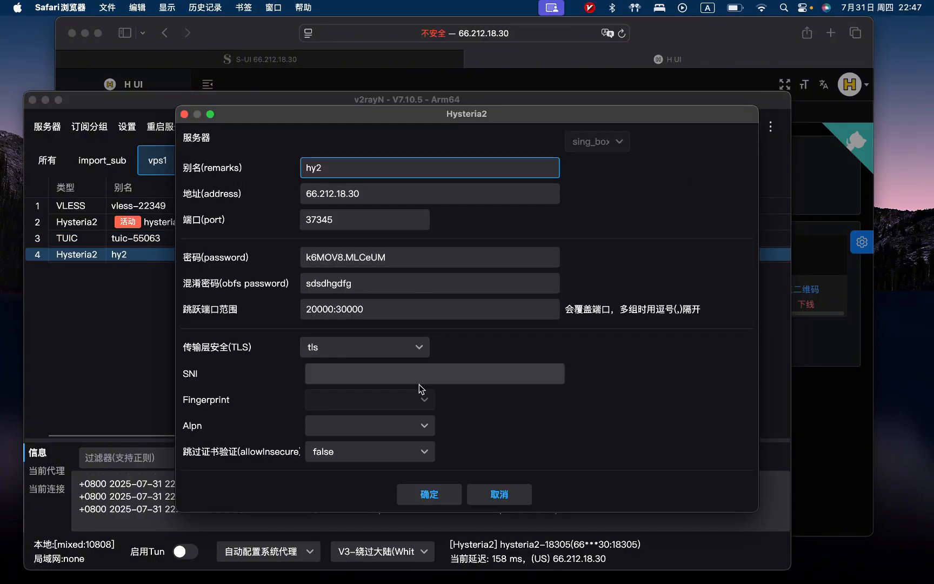
{"action": "left_click", "coordinate": [336, 459]}
{"action": "left_click", "coordinate": [339, 482]}
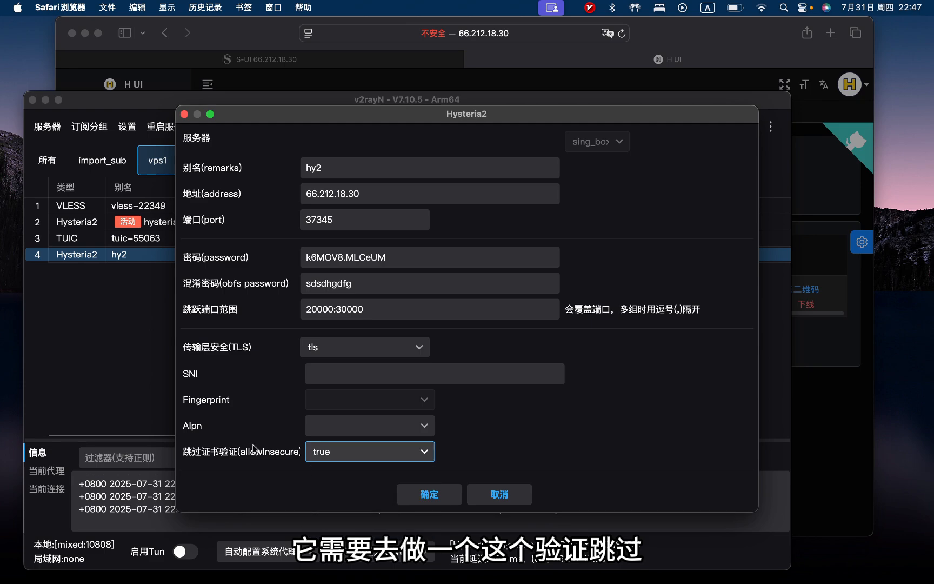
{"action": "left_click", "coordinate": [430, 493]}
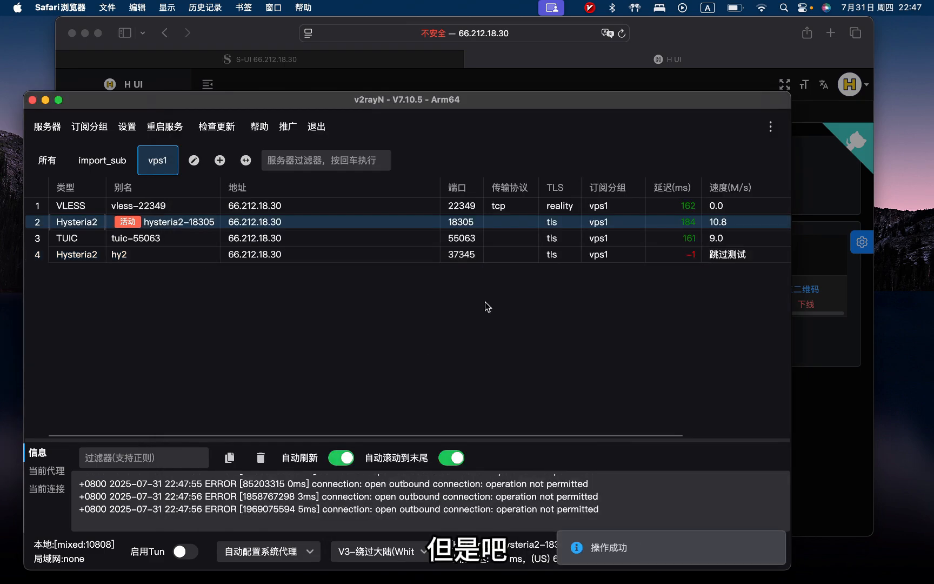
- Switch to H UI, dismiss the node URL copy prompt, and open the Hysteria management settings
{"action": "left_click", "coordinate": [823, 421]}
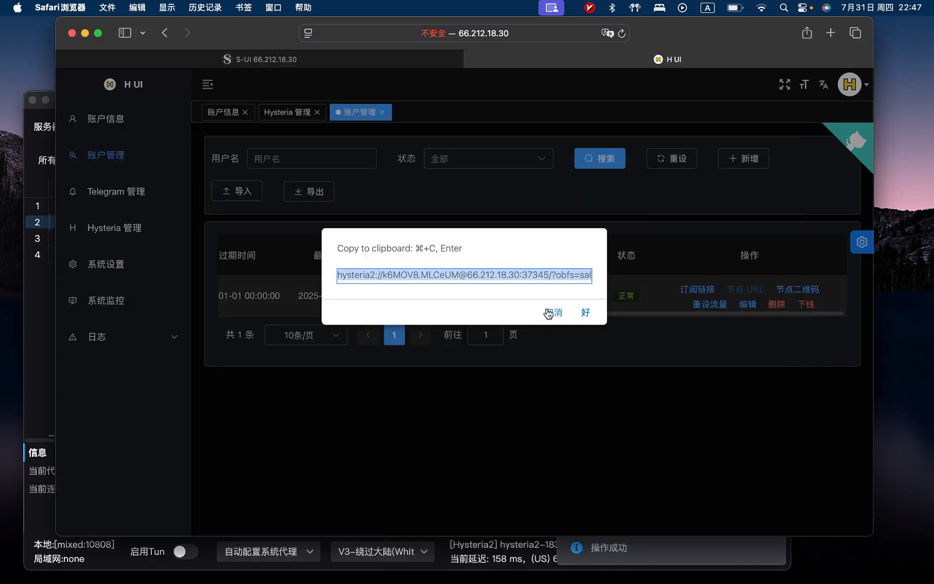
{"action": "left_click", "coordinate": [548, 312]}
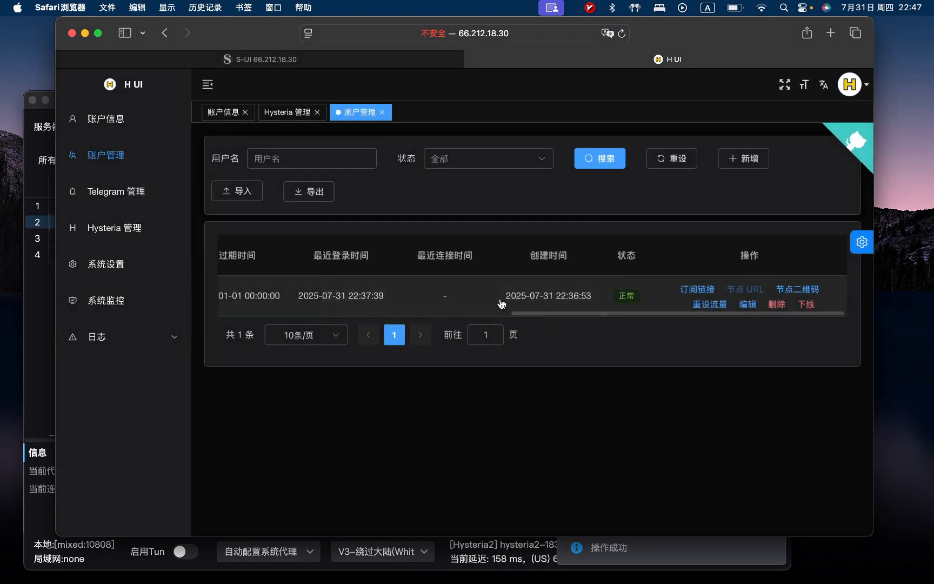
{"action": "left_click", "coordinate": [117, 229]}
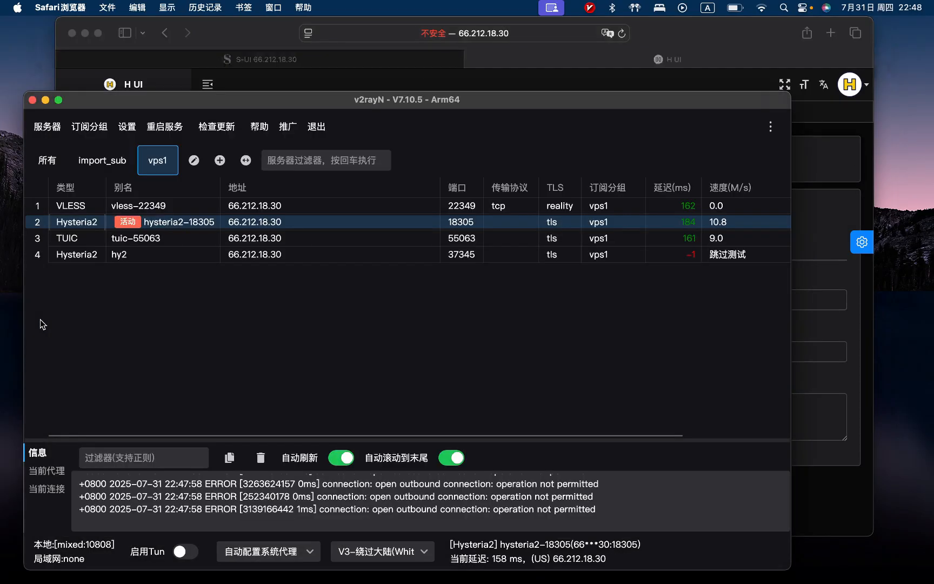
- Switch to v2rayN, review the hy2 node's settings, and close them without changes
{"action": "left_click", "coordinate": [39, 322]}
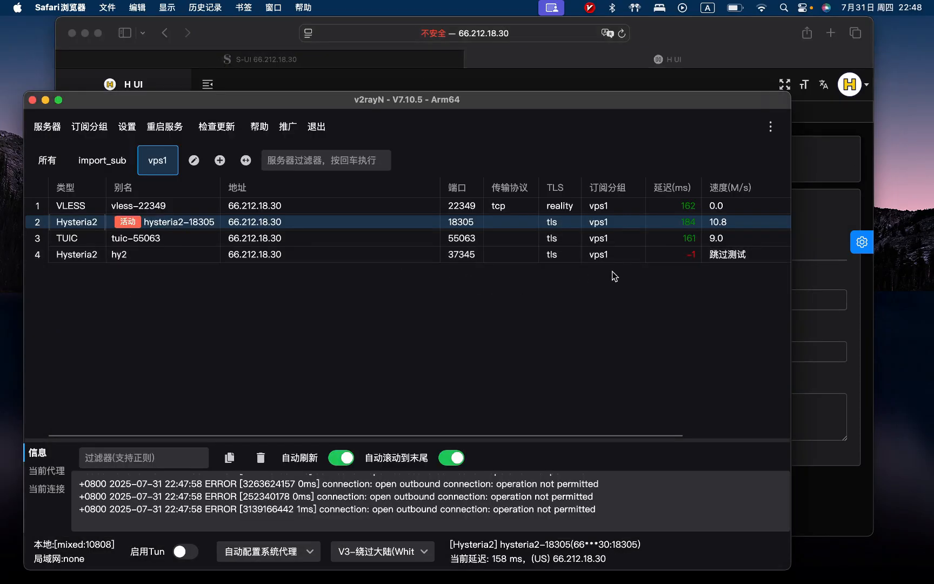
{"action": "double_click", "coordinate": [475, 254]}
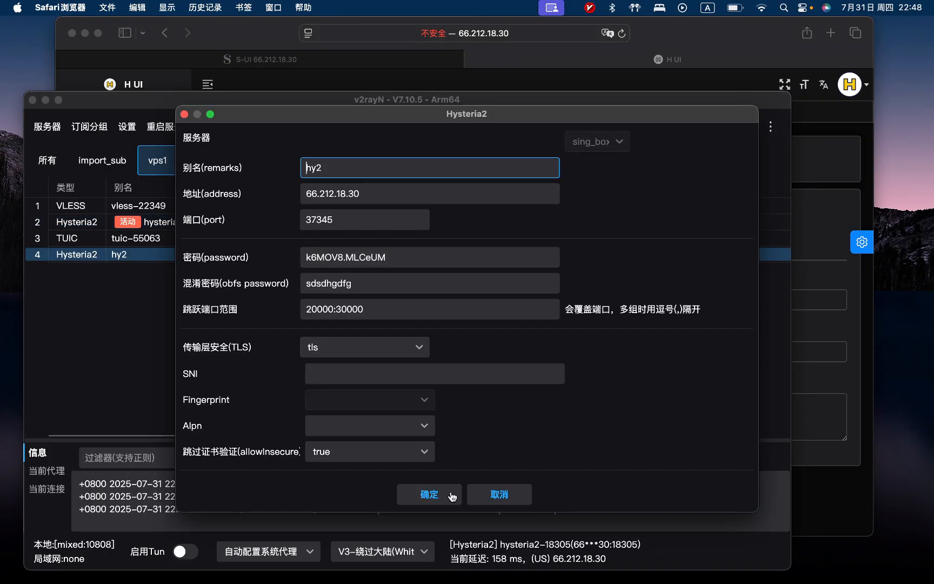
{"action": "left_click", "coordinate": [528, 493]}
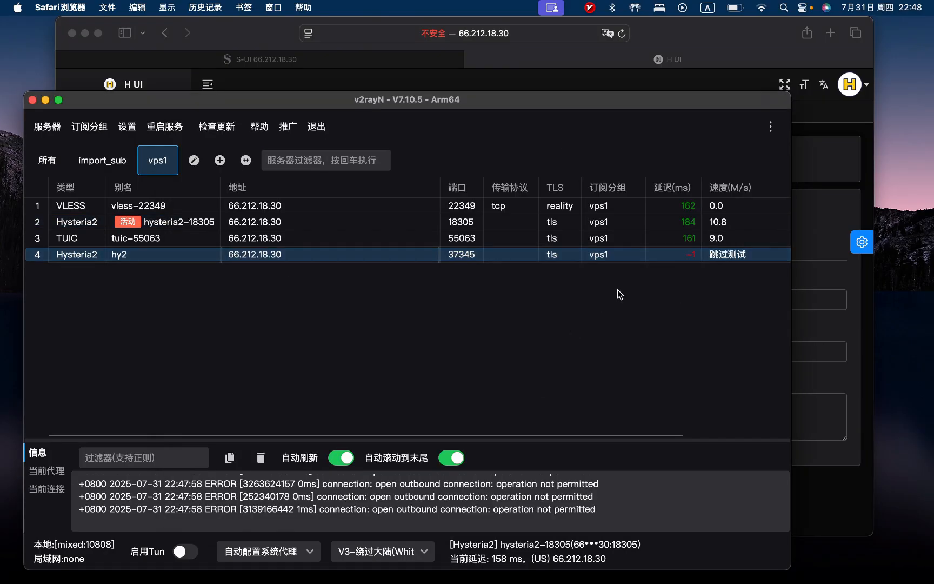
- Run the server speed test on the hy2 node again with certificate verification skipped
{"action": "right_click", "coordinate": [640, 267]}
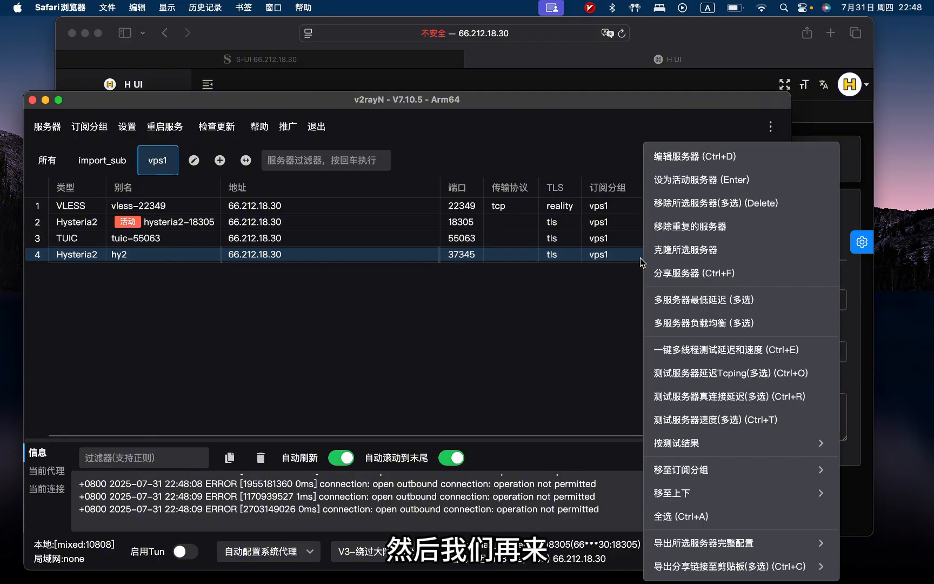
{"action": "left_click", "coordinate": [426, 302]}
{"action": "right_click", "coordinate": [551, 258]}
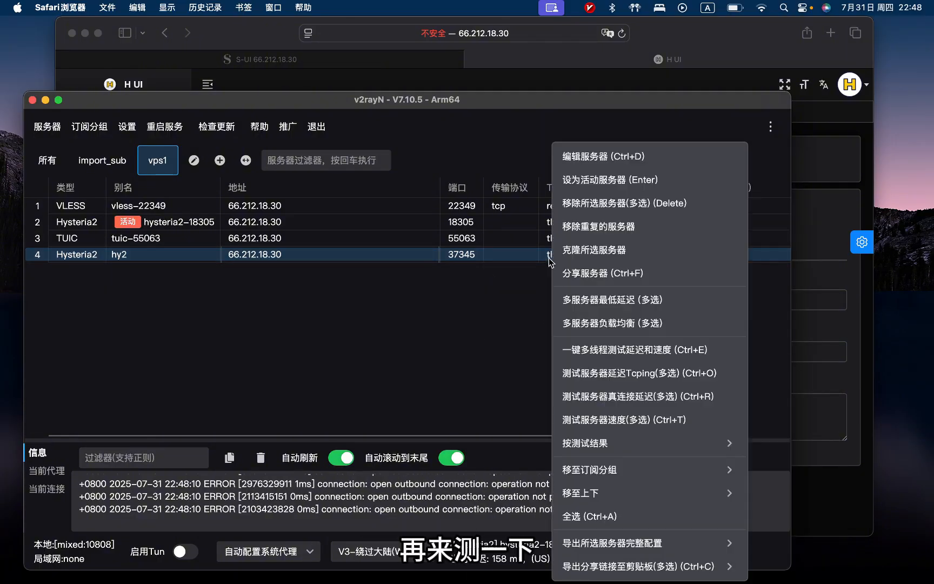
{"action": "left_click", "coordinate": [625, 420]}
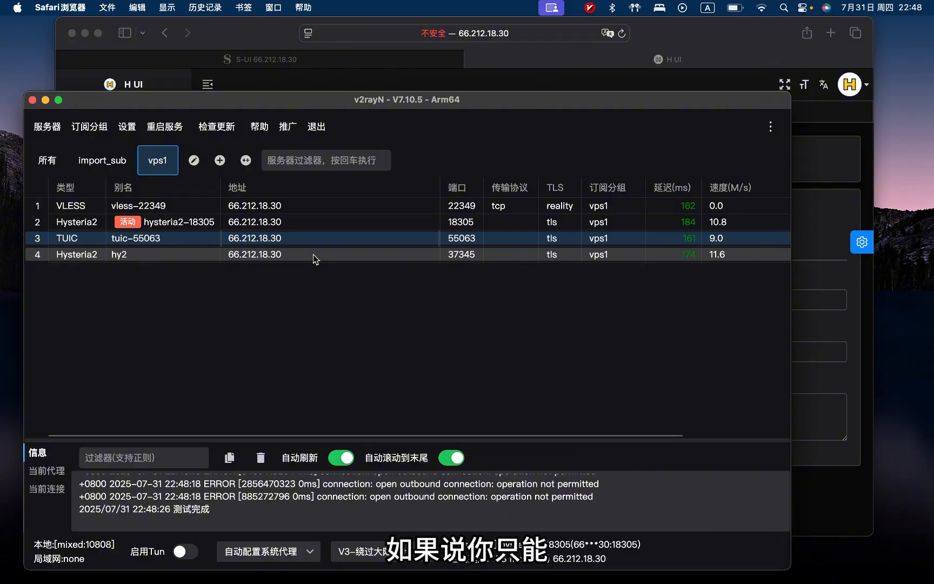
{"action": "left_click", "coordinate": [685, 37]}
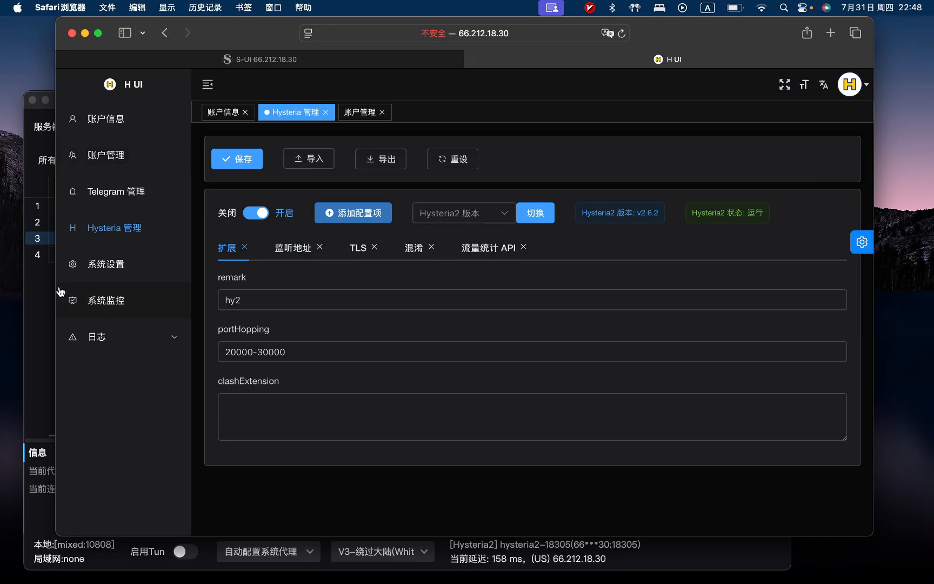
{"action": "left_click", "coordinate": [46, 292]}
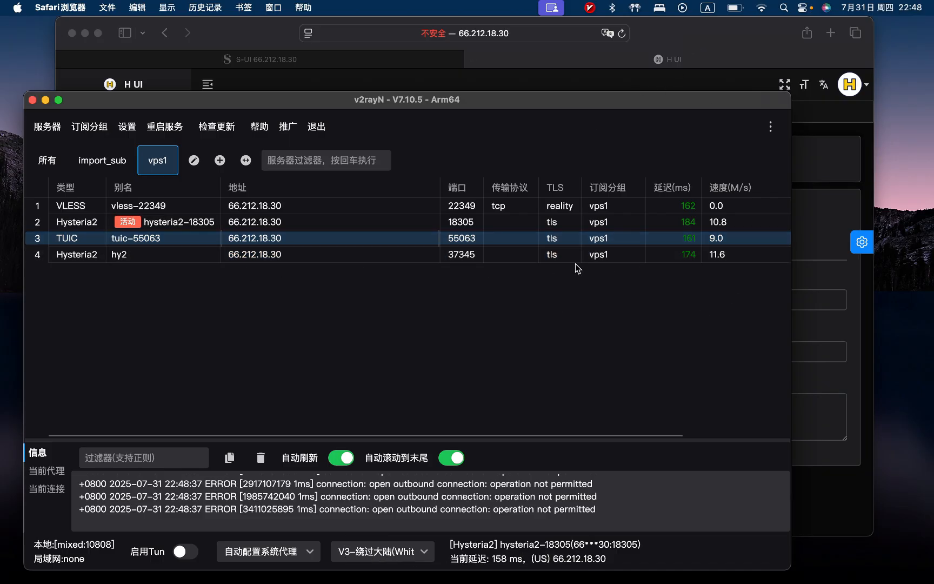
- Switch to H UI, turn Hysteria2 off, and set its TLS type to acme
{"action": "left_click", "coordinate": [715, 30]}
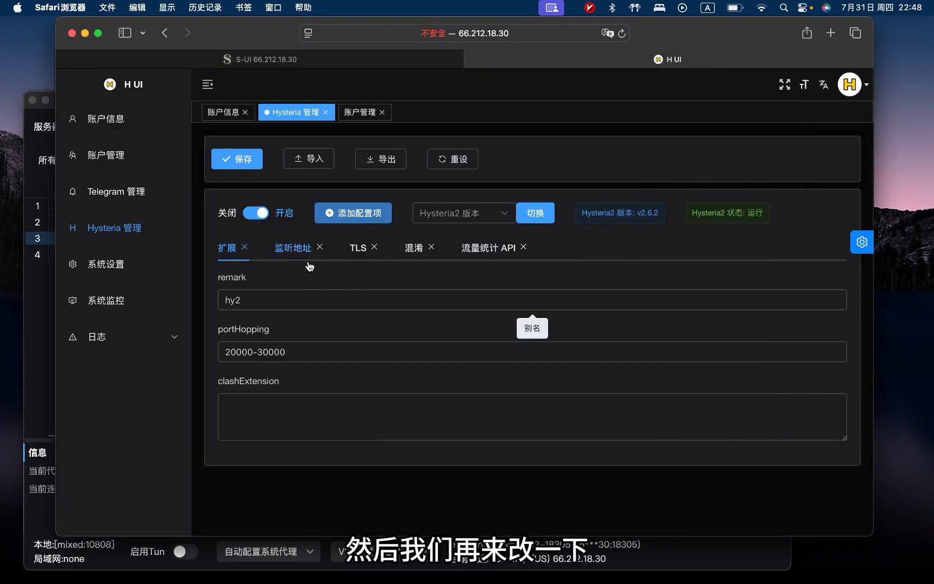
{"action": "left_click", "coordinate": [264, 216]}
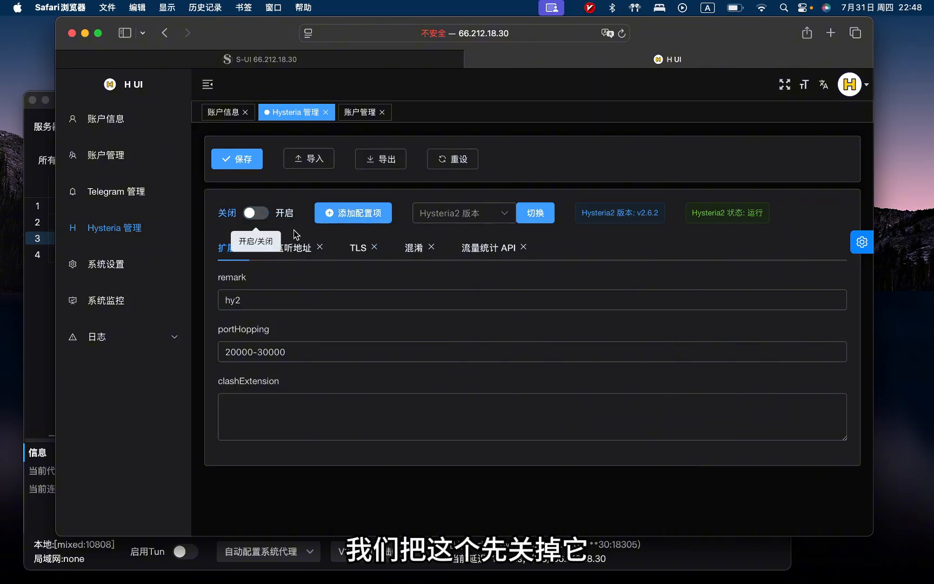
{"action": "left_click", "coordinate": [363, 259]}
{"action": "left_click", "coordinate": [306, 301]}
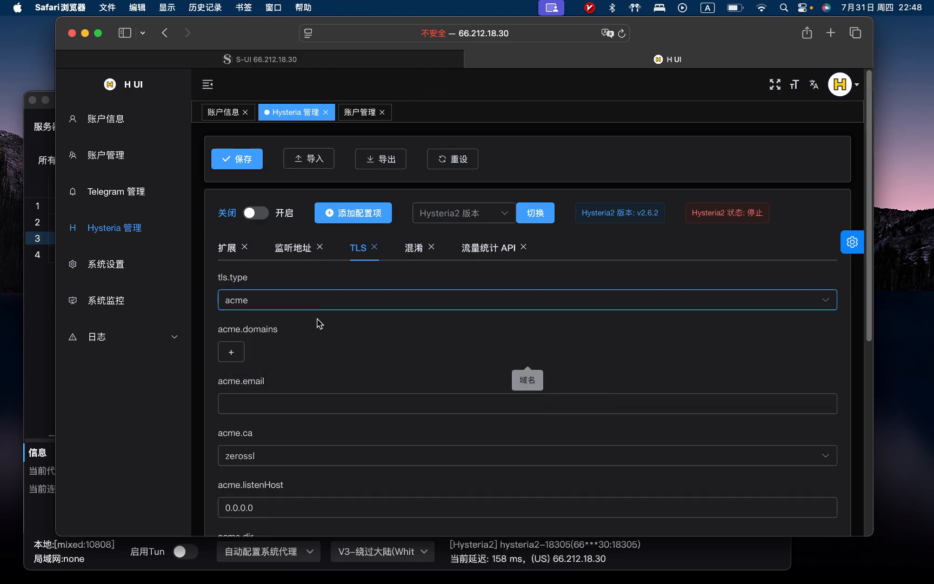
- Begin an acme.domains entry with "us." and copy the domain 959923.xyz from Cloudflare's DNS records page
{"action": "left_click", "coordinate": [231, 352]}
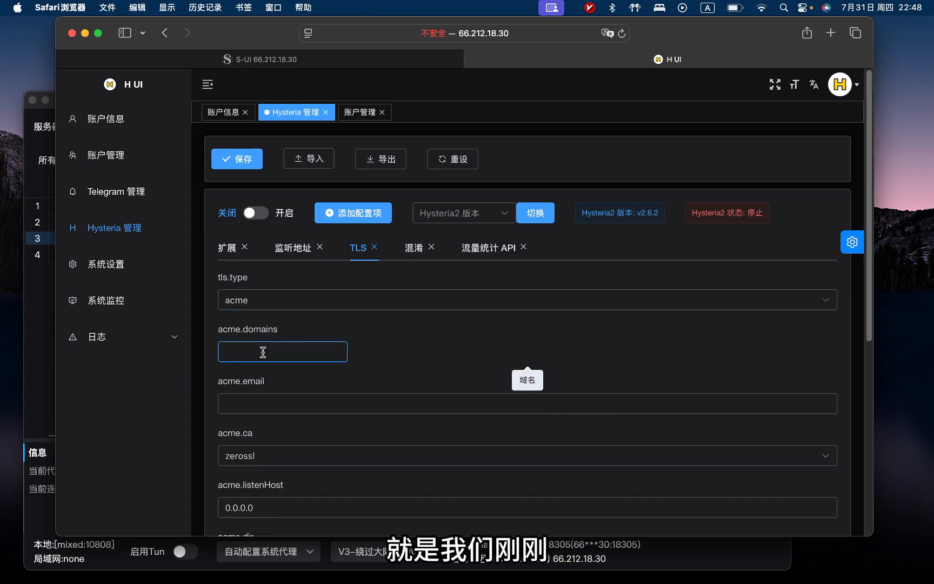
{"action": "type", "text": "us."}
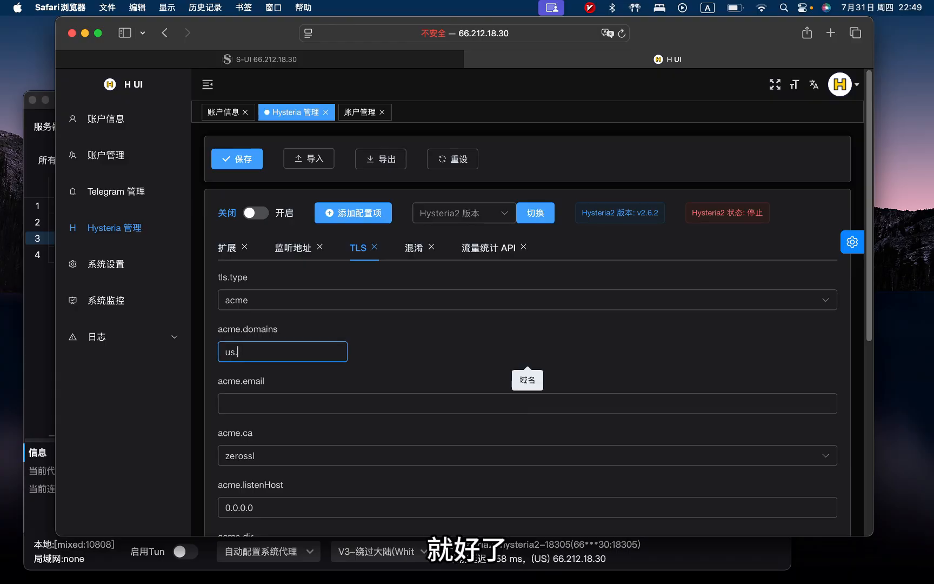
{"action": "key", "text": "ctrl+Left"}
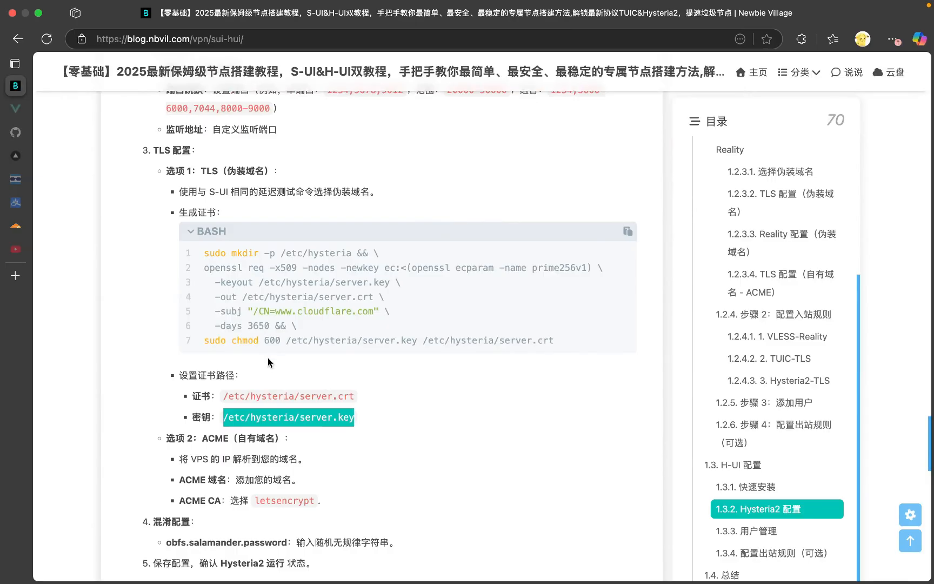
{"action": "left_click", "coordinate": [16, 226]}
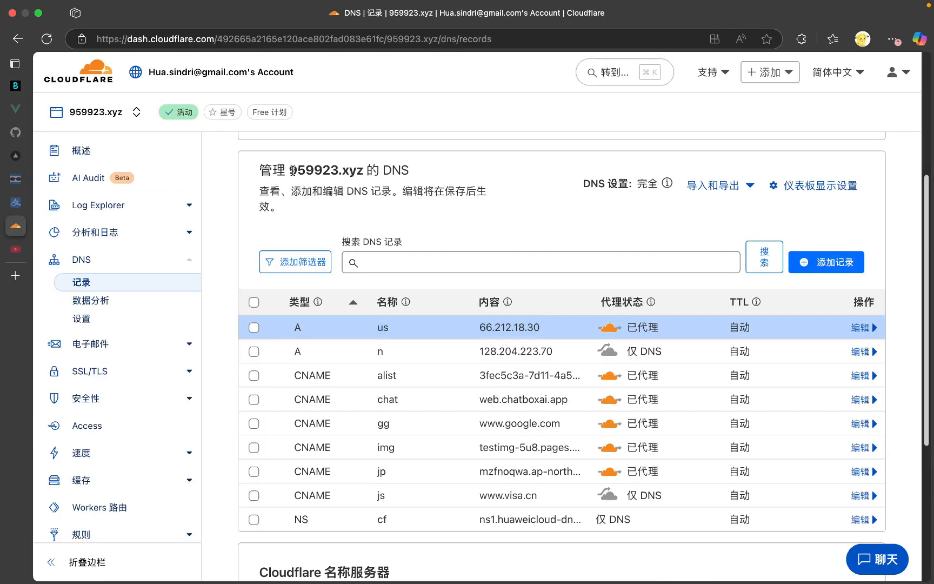
{"action": "left_click_drag", "start_coordinate": [292, 171], "coordinate": [361, 171]}
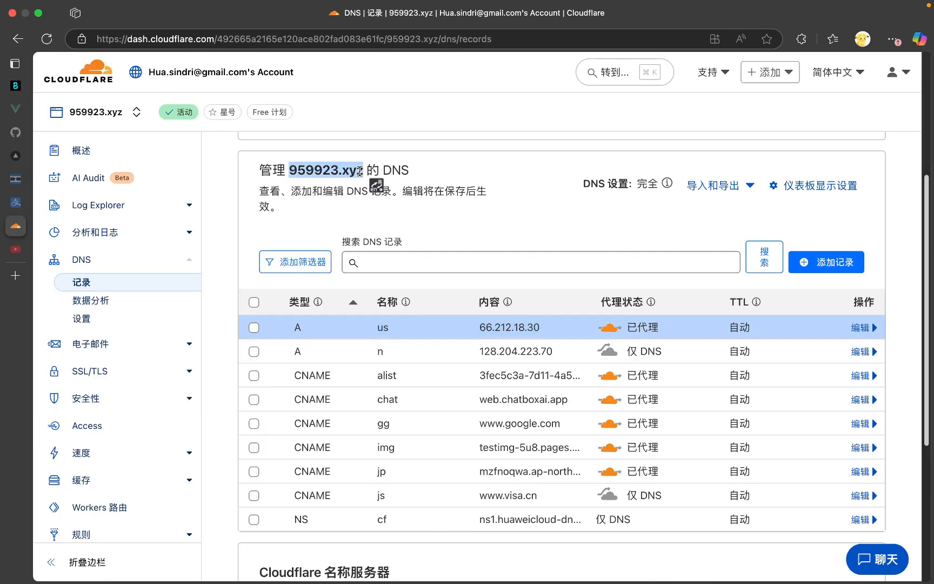
{"action": "key", "text": "ctrl+Right"}
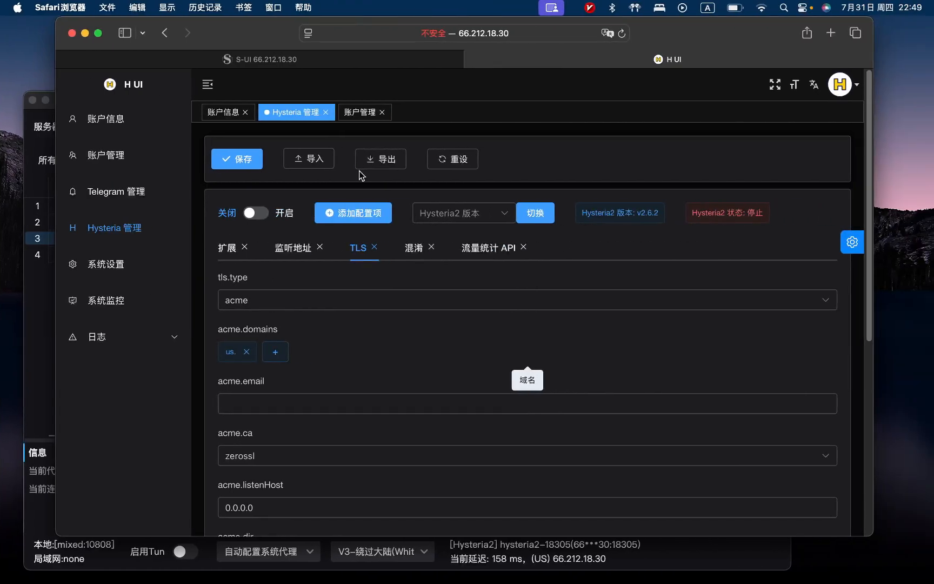
- Remove the incomplete acme.domains entry and add us.959923.xyz as the ACME domain
{"action": "left_click", "coordinate": [243, 352]}
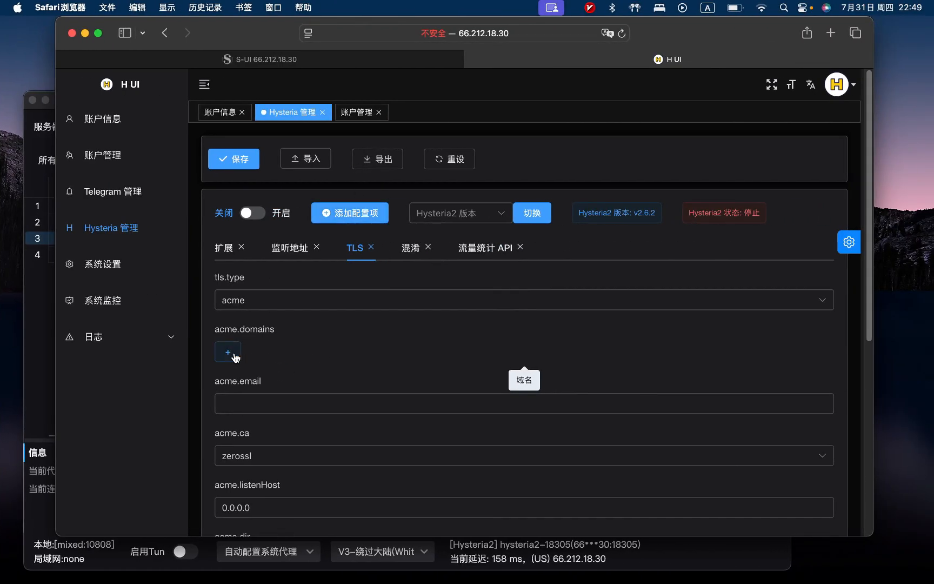
{"action": "left_click", "coordinate": [228, 353]}
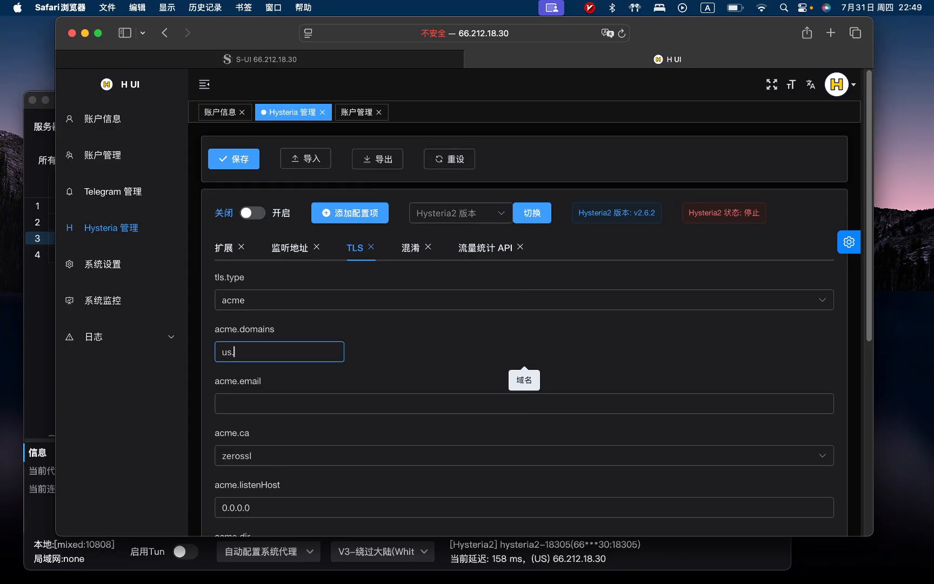
{"action": "type", "text": "us.959923.xyz"}
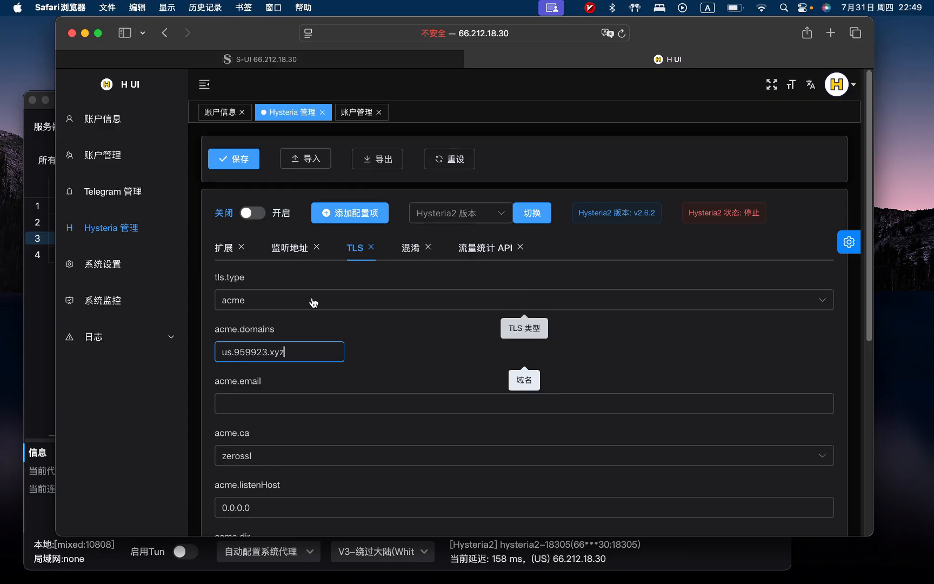
- Set the ACME certificate authority (acme.ca) to letsencrypt
{"action": "scroll", "coordinate": [367, 424], "scroll_direction": "down", "scroll_amount": 2}
{"action": "left_click", "coordinate": [300, 433]}
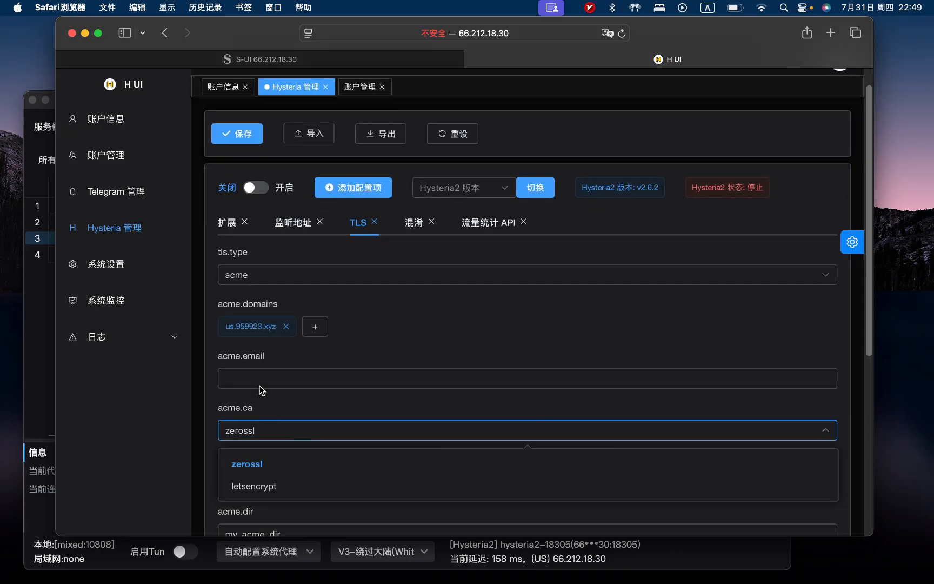
{"action": "left_click", "coordinate": [268, 477]}
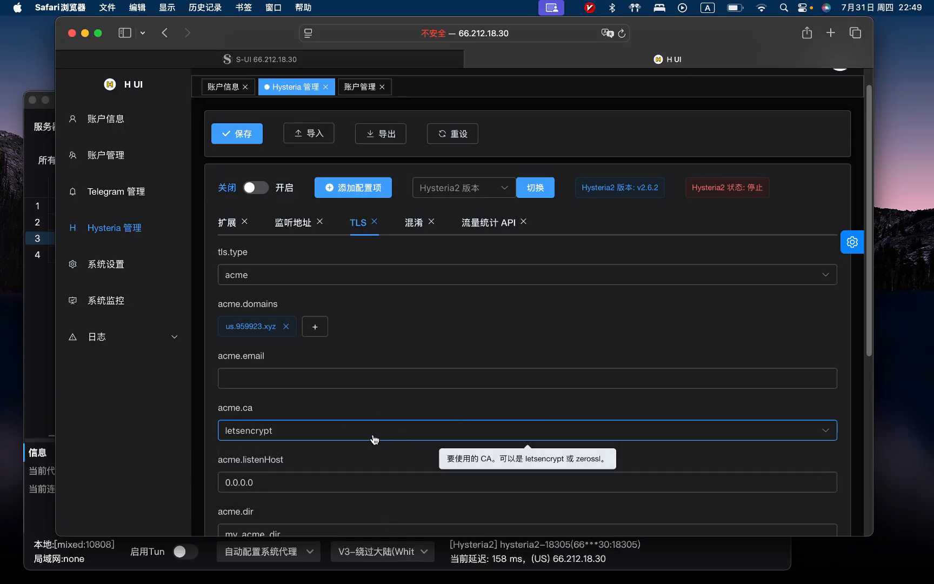
- Review the remaining ACME options, save the Hysteria configuration, and turn Hysteria2 on
{"action": "scroll", "coordinate": [373, 439], "scroll_direction": "down", "scroll_amount": 8}
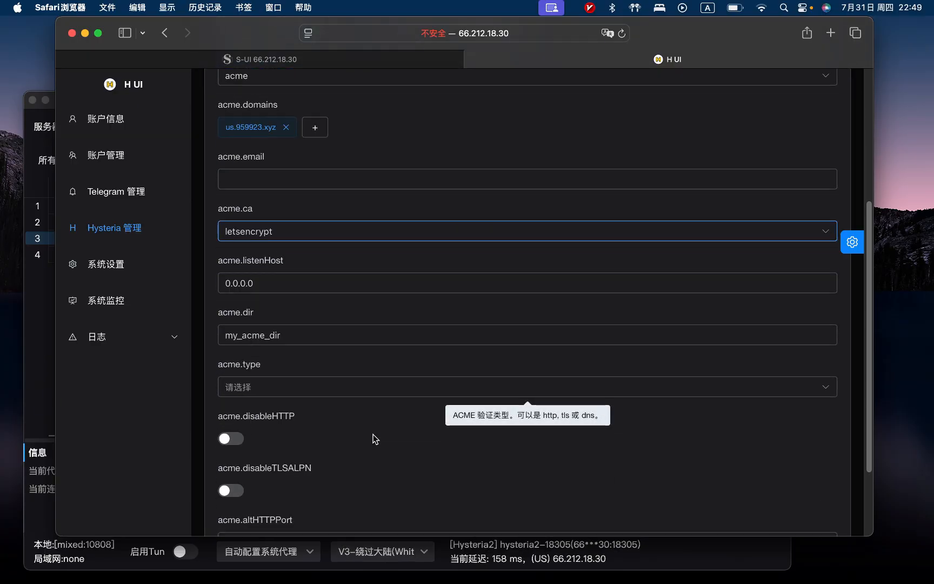
{"action": "scroll", "coordinate": [372, 434], "scroll_direction": "down", "scroll_amount": 5}
{"action": "scroll", "coordinate": [373, 434], "scroll_direction": "up", "scroll_amount": 9}
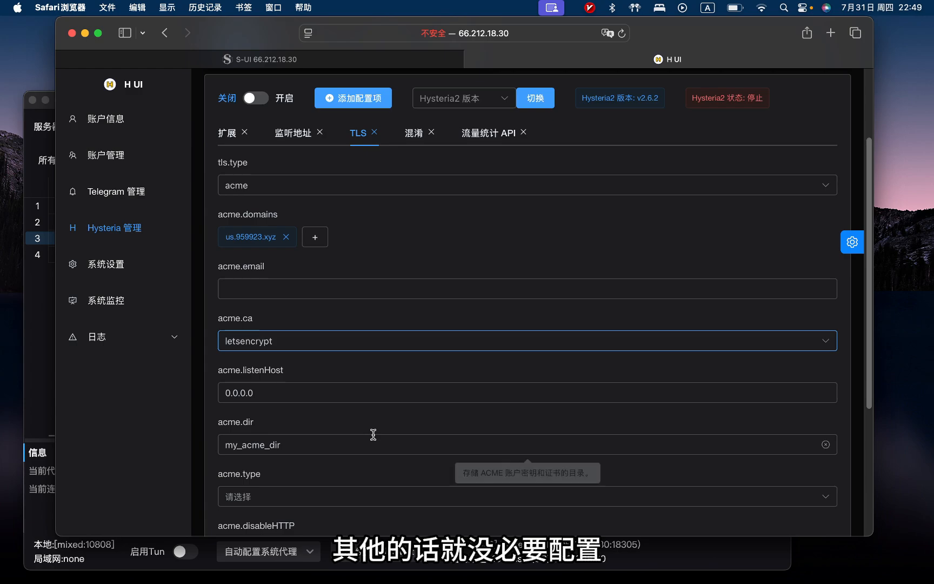
{"action": "scroll", "coordinate": [373, 434], "scroll_direction": "up", "scroll_amount": 5}
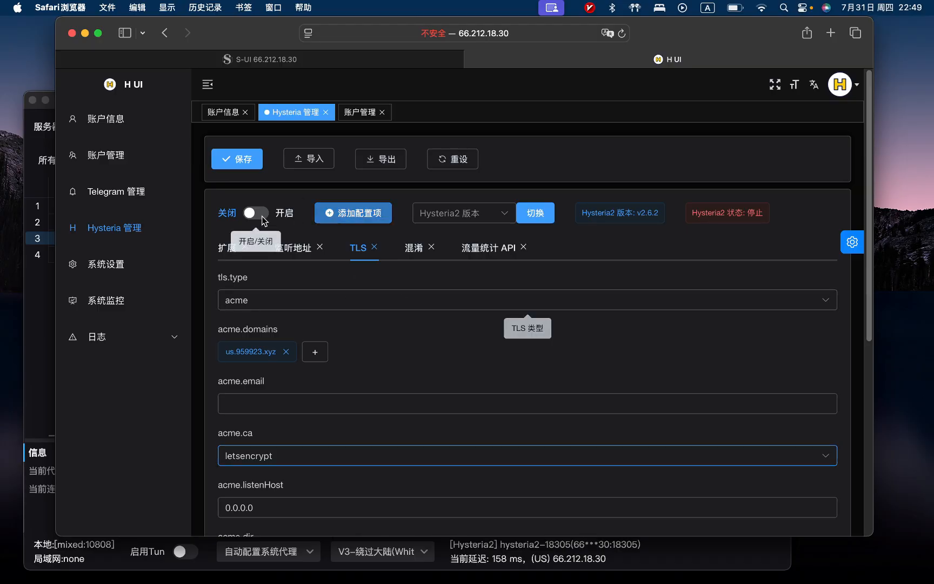
{"action": "left_click", "coordinate": [242, 160]}
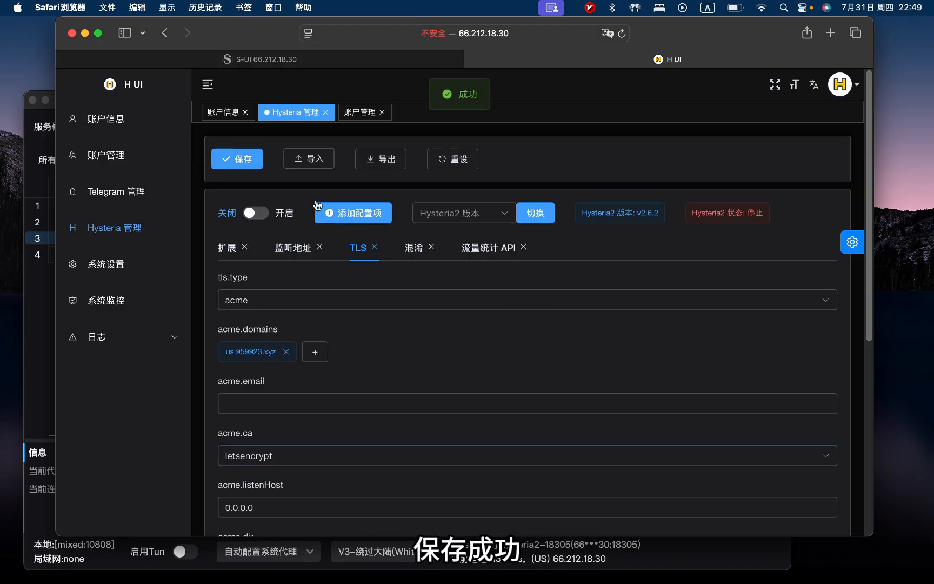
{"action": "left_click", "coordinate": [257, 213]}
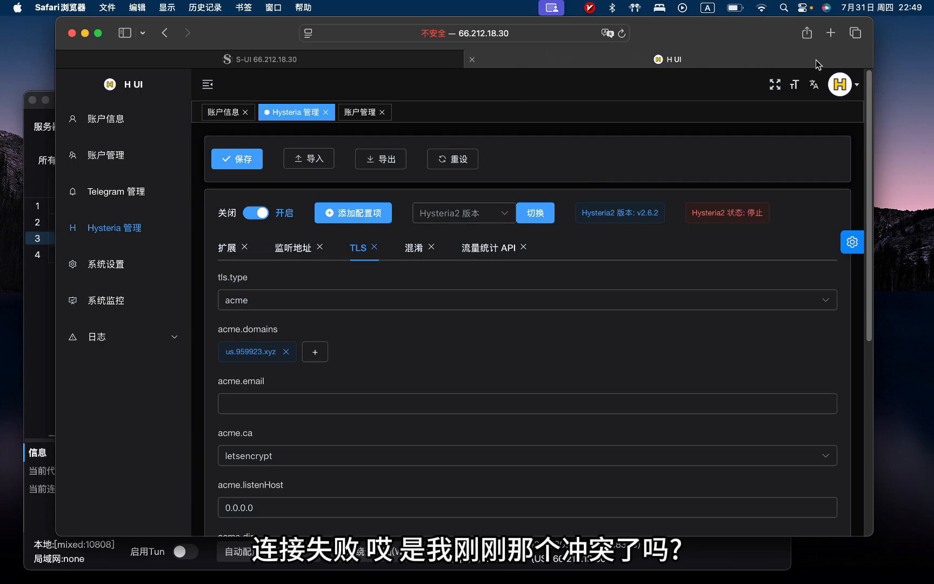
- Check the vps1 nodes in v2rayN, then return to H UI and reload its page
{"action": "left_click", "coordinate": [37, 321]}
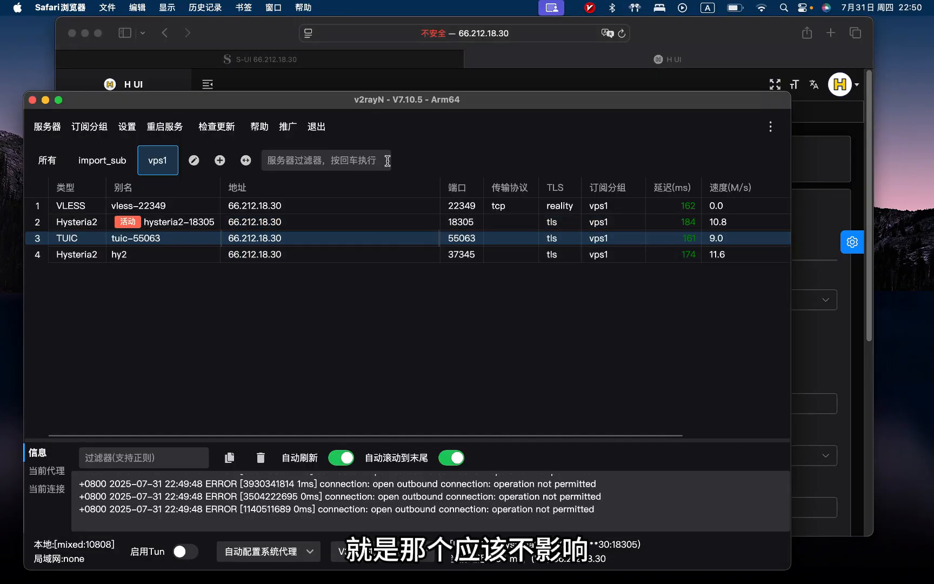
{"action": "left_click", "coordinate": [562, 58]}
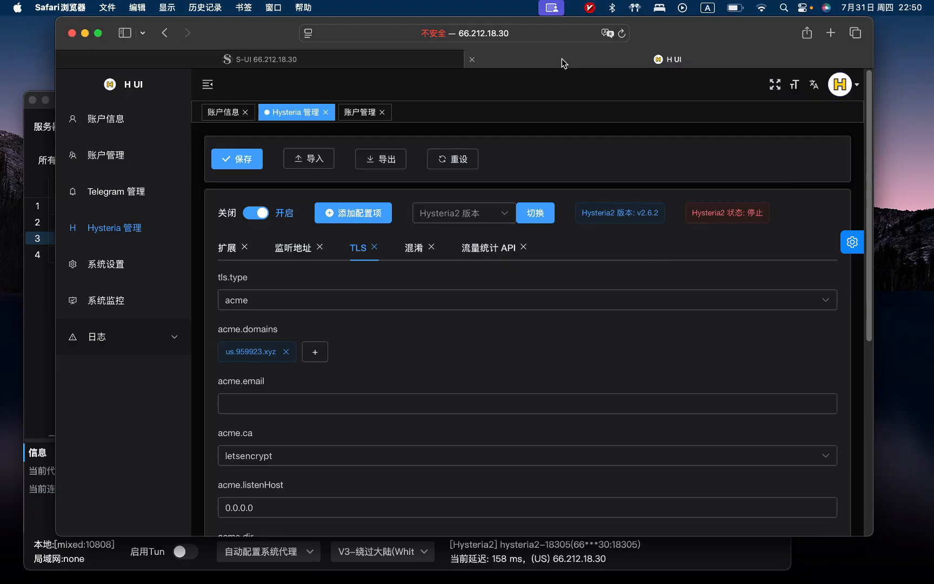
{"action": "left_click", "coordinate": [622, 36]}
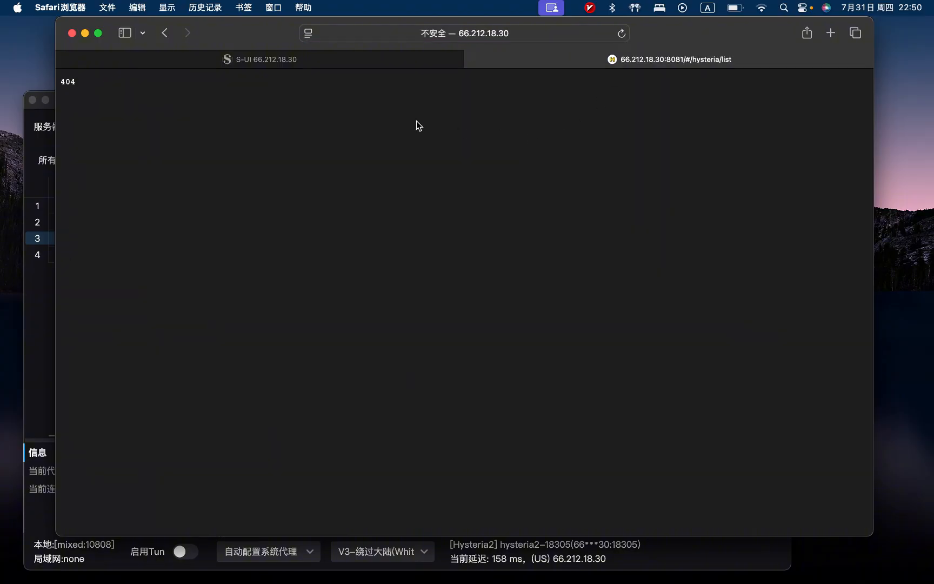
- Check the vps1 nodes in v2rayN, reload the S-UI TLS settings page in Safari, and return to the H UI page
{"action": "left_click", "coordinate": [39, 307]}
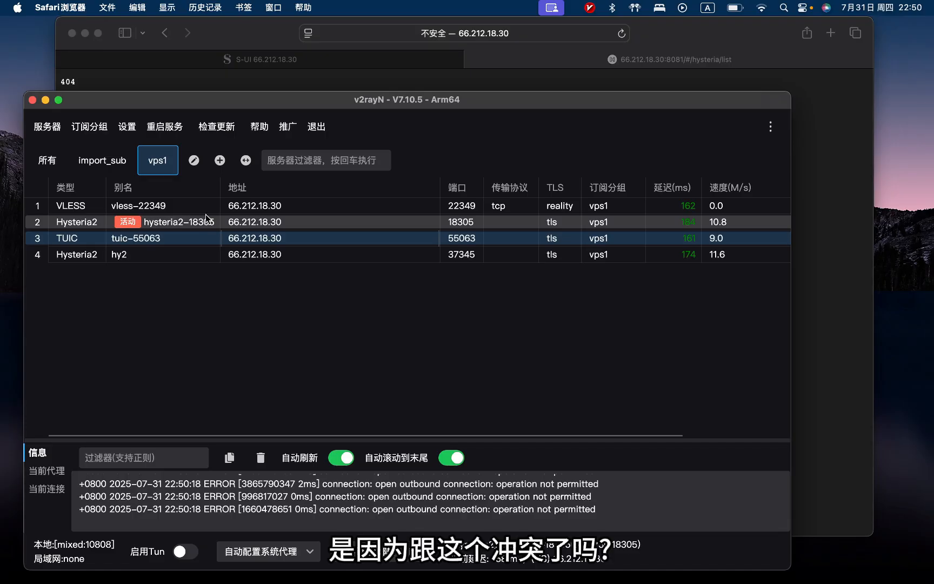
{"action": "left_click", "coordinate": [229, 67]}
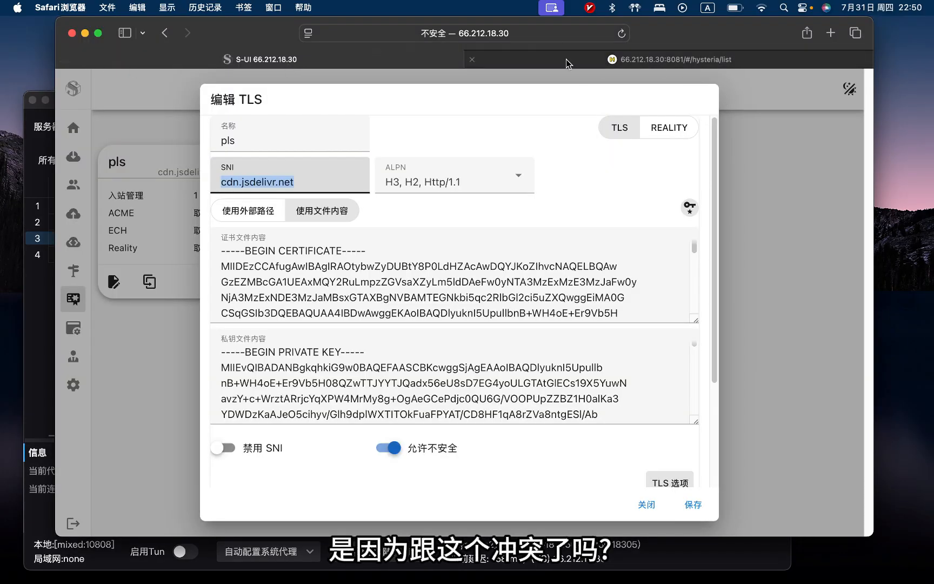
{"action": "left_click", "coordinate": [621, 33]}
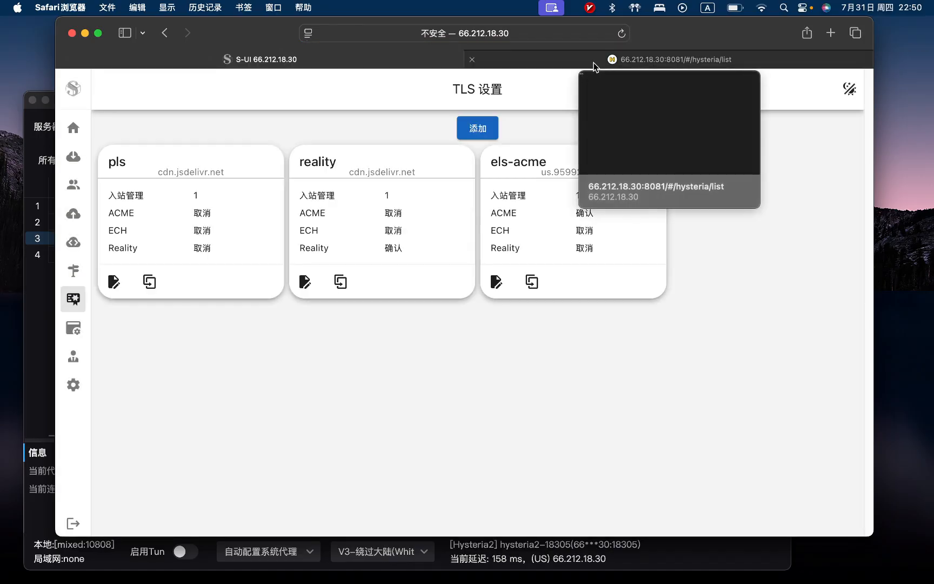
{"action": "left_click", "coordinate": [594, 66]}
- In v2rayN, make the JP2-HY2 node of the import_sub group the active server and return to the vps1 group
{"action": "left_click", "coordinate": [33, 322]}
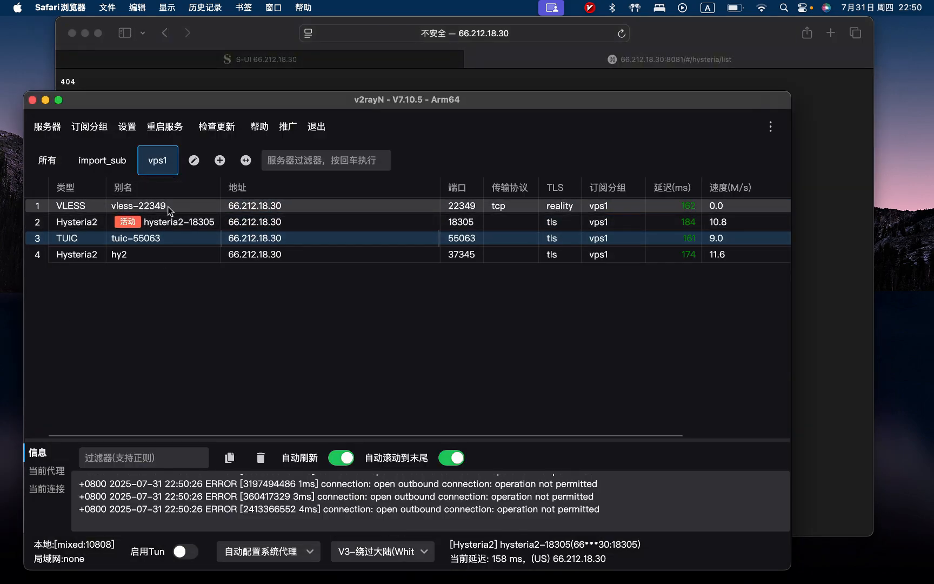
{"action": "left_click", "coordinate": [103, 160]}
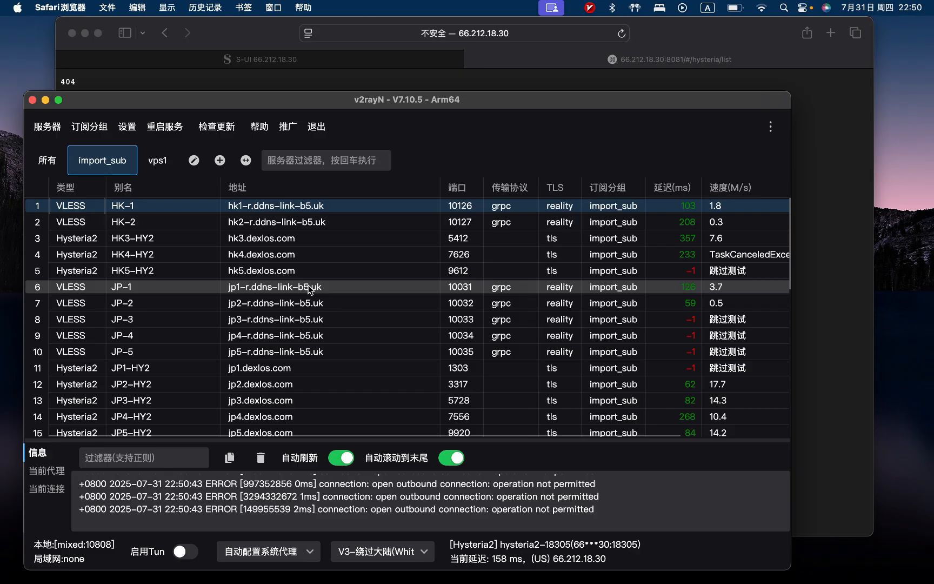
{"action": "right_click", "coordinate": [312, 385]}
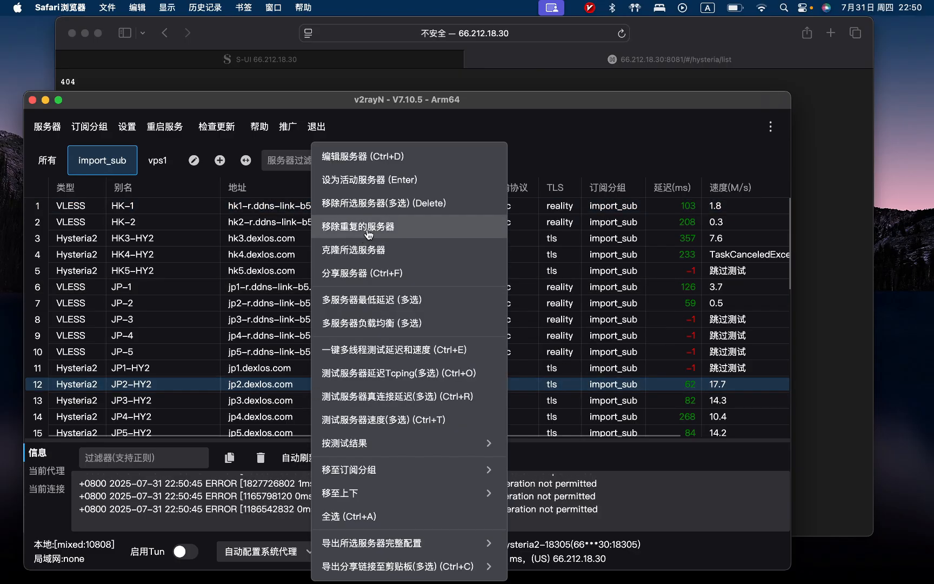
{"action": "left_click", "coordinate": [382, 180]}
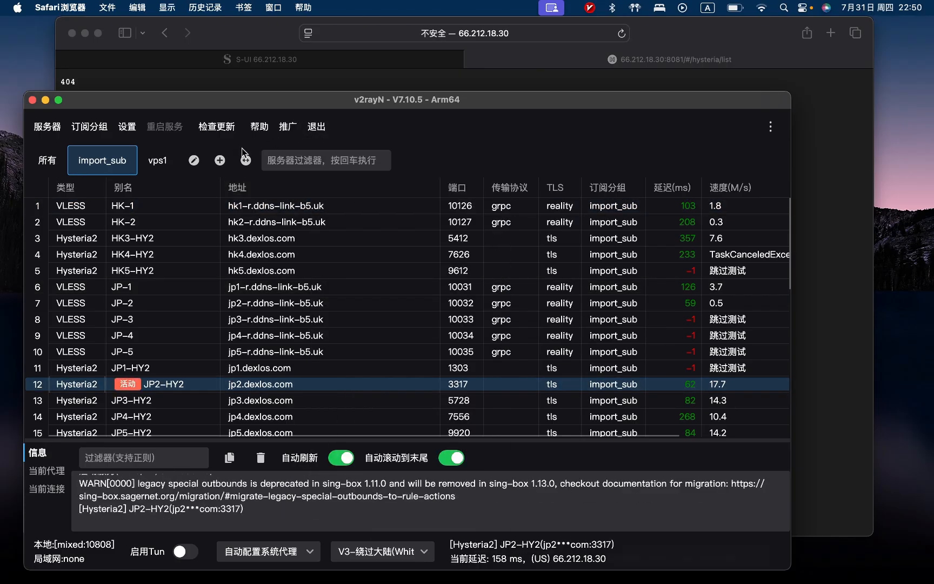
{"action": "left_click", "coordinate": [158, 162]}
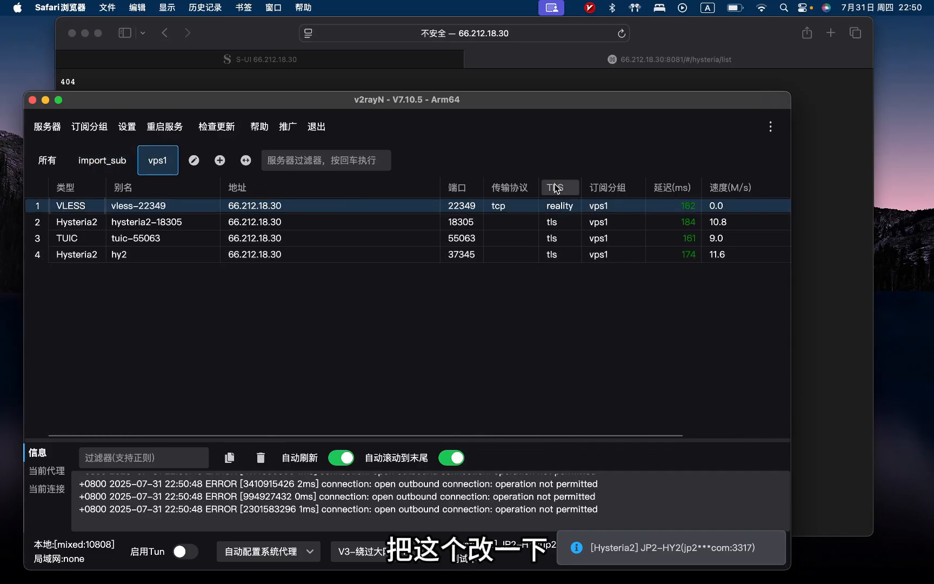
- Switch back to Safari, reload the H UI page, then remove /#/hysteria/list from its address and load the shortened address
{"action": "left_click", "coordinate": [650, 63]}
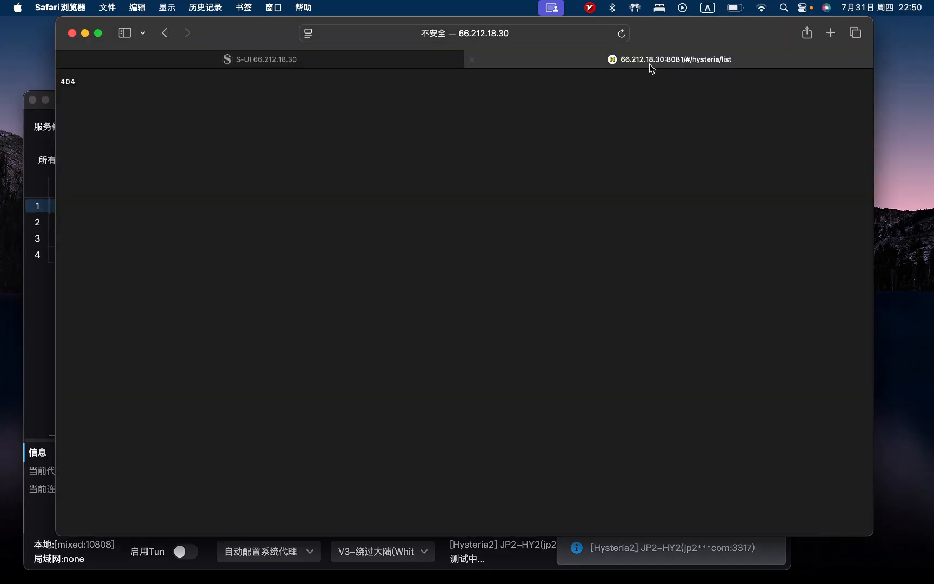
{"action": "left_click", "coordinate": [623, 35]}
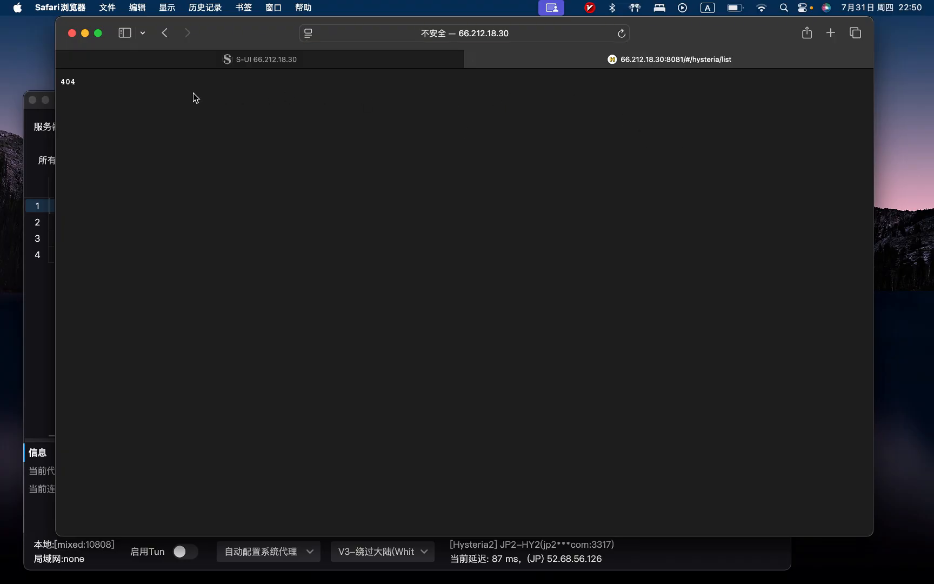
{"action": "left_click", "coordinate": [520, 32]}
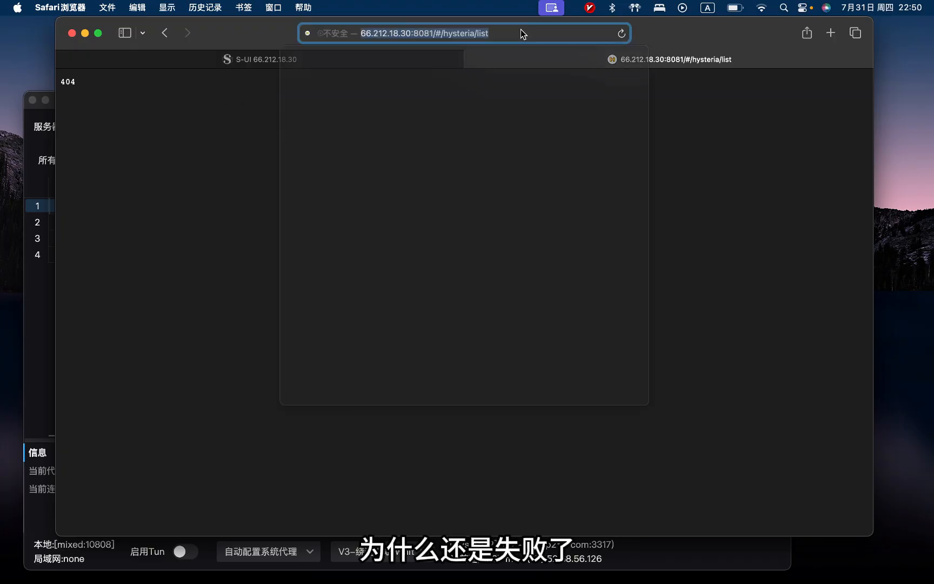
{"action": "left_click", "coordinate": [510, 33]}
{"action": "left_click_drag", "start_coordinate": [509, 33], "coordinate": [393, 34]}
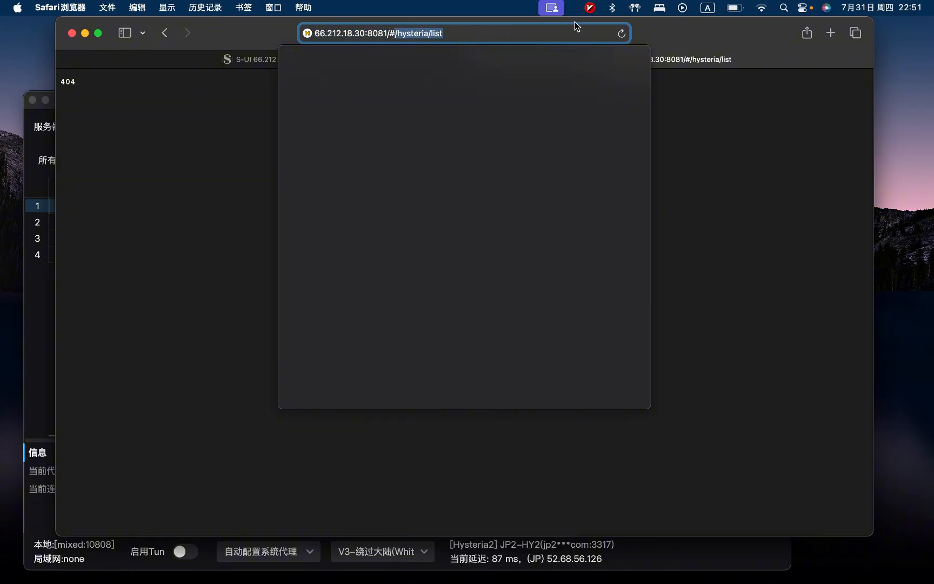
{"action": "key", "text": "BackSpace"}
{"action": "key", "text": "BackSpace"}
{"action": "key", "text": "BackSpace"}
{"action": "key", "text": "Return"}
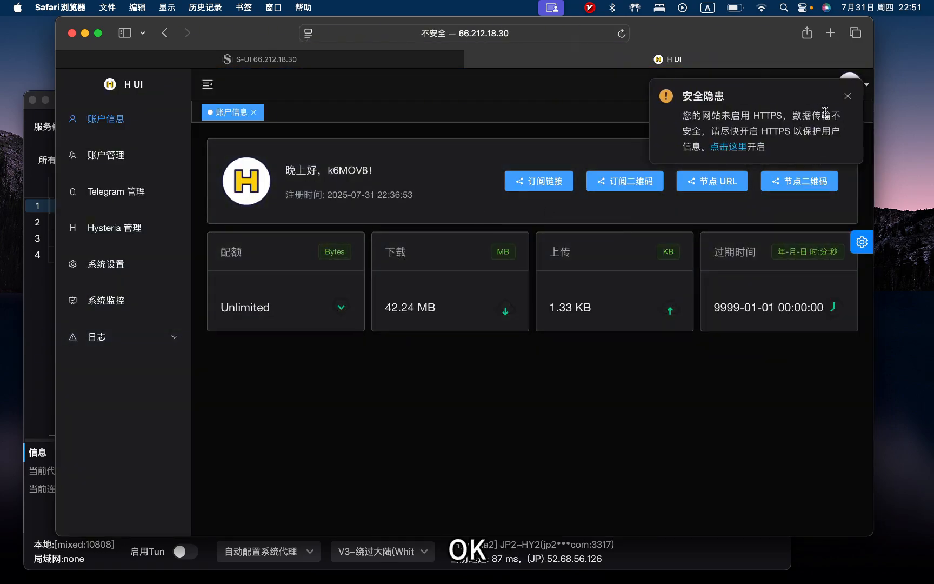
- Dismiss the HTTPS security notice, open Hysteria management, and restart Hysteria2 by turning it off and on again
{"action": "left_click", "coordinate": [848, 97]}
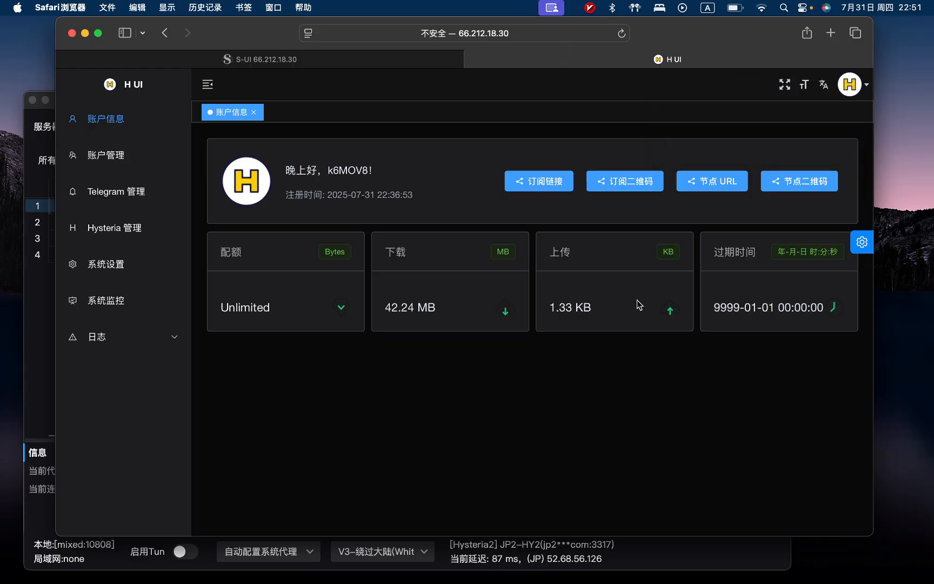
{"action": "left_click", "coordinate": [130, 233]}
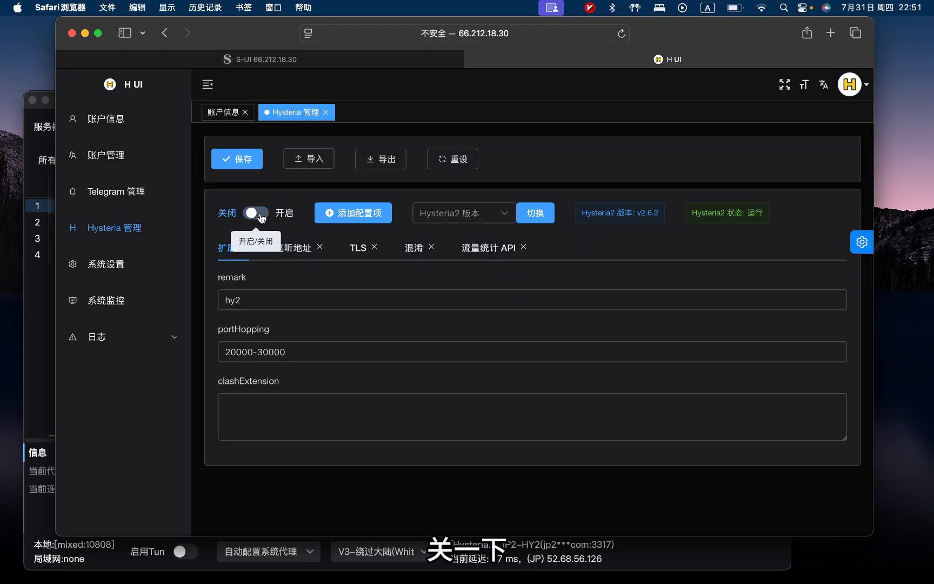
{"action": "left_click", "coordinate": [254, 214]}
{"action": "left_click", "coordinate": [255, 214]}
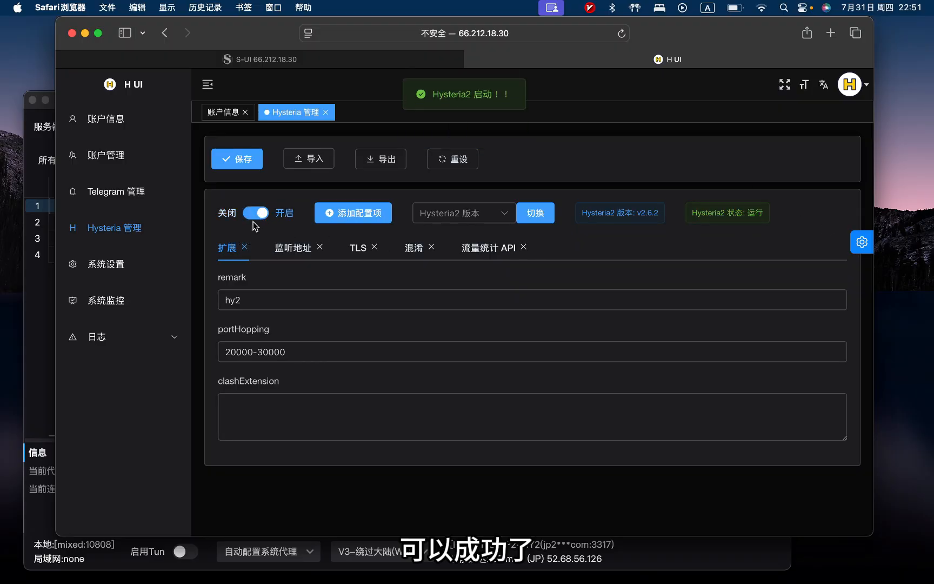
- Compare the vps1 node list in v2rayN with the ACME settings in the TLS section of H UI
{"action": "left_click", "coordinate": [46, 326]}
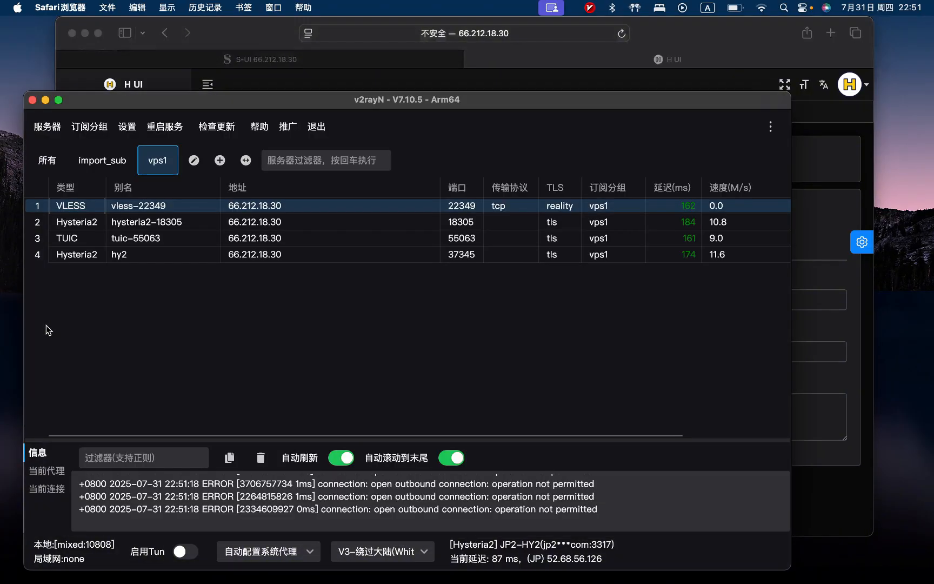
{"action": "left_click", "coordinate": [654, 52]}
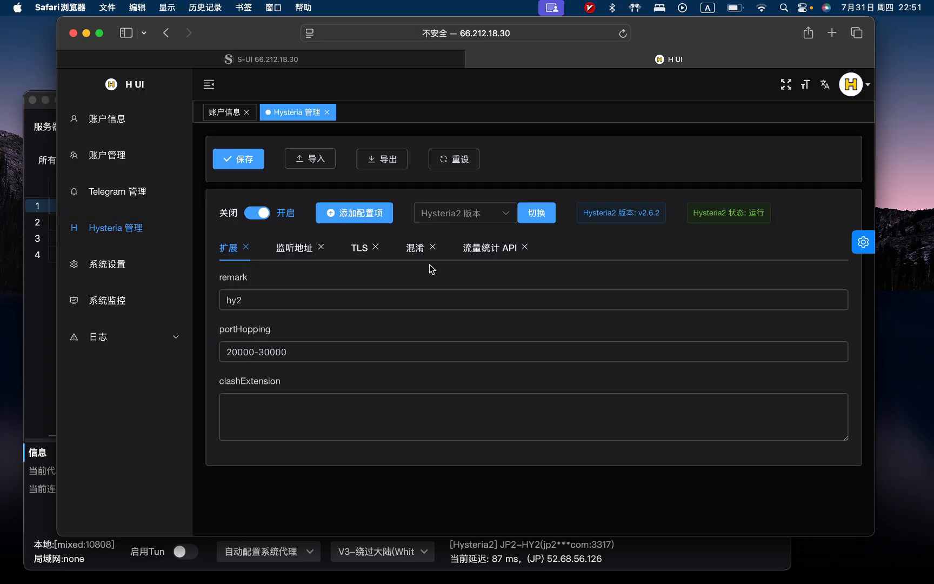
{"action": "left_click", "coordinate": [372, 250]}
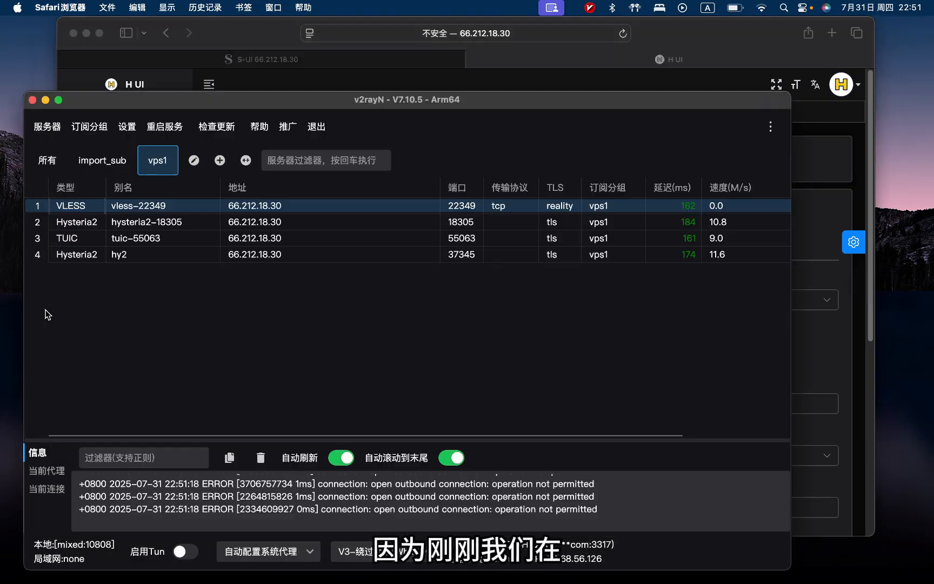
{"action": "left_click", "coordinate": [47, 313]}
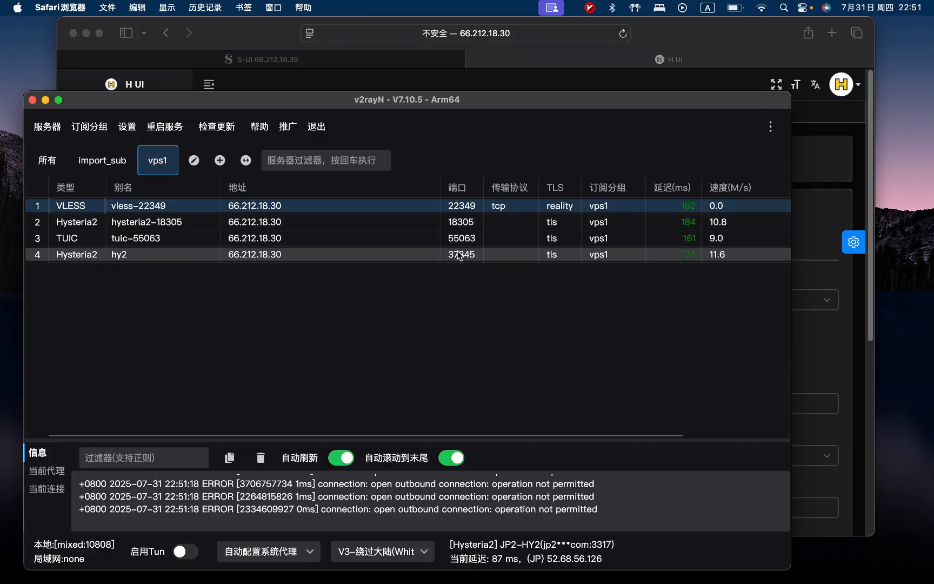
{"action": "left_click", "coordinate": [476, 225]}
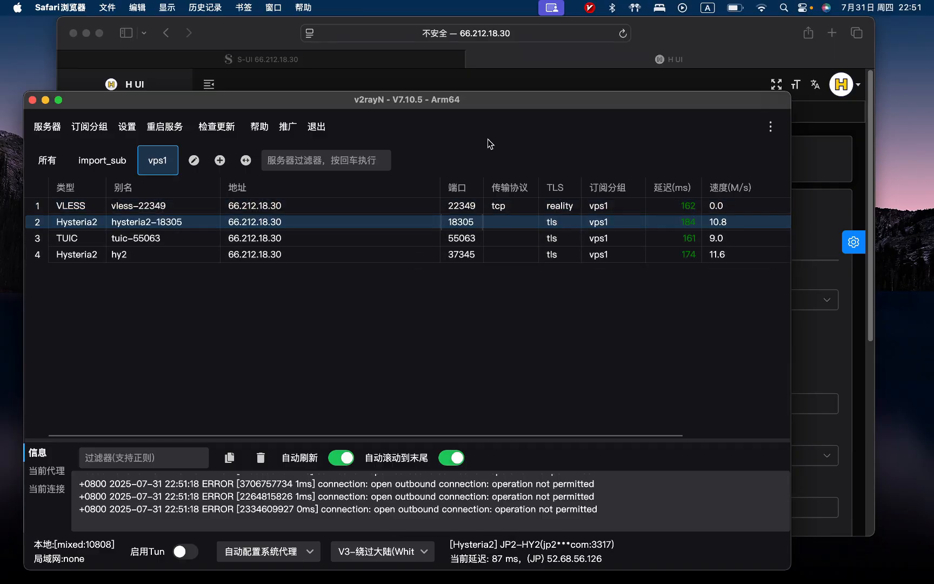
- Copy the admin account's node URL from H UI account management and import it into the vps1 group in v2rayN
{"action": "left_click", "coordinate": [699, 35]}
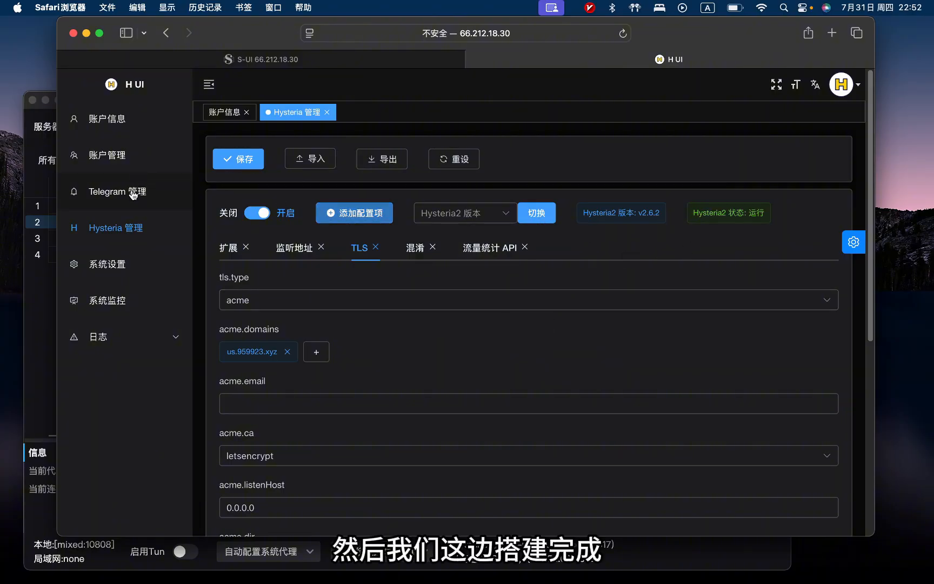
{"action": "left_click", "coordinate": [128, 155]}
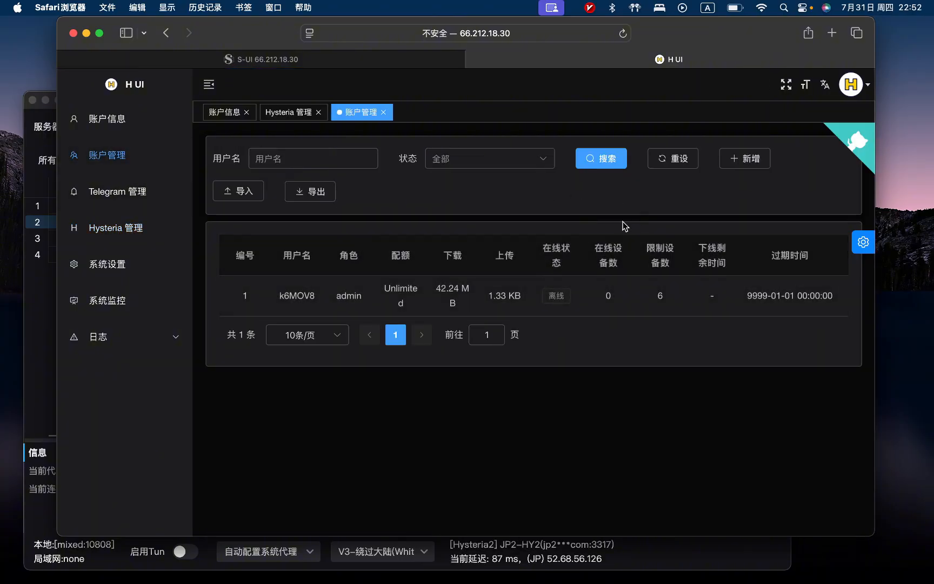
{"action": "left_click_drag", "start_coordinate": [473, 319], "coordinate": [806, 312]}
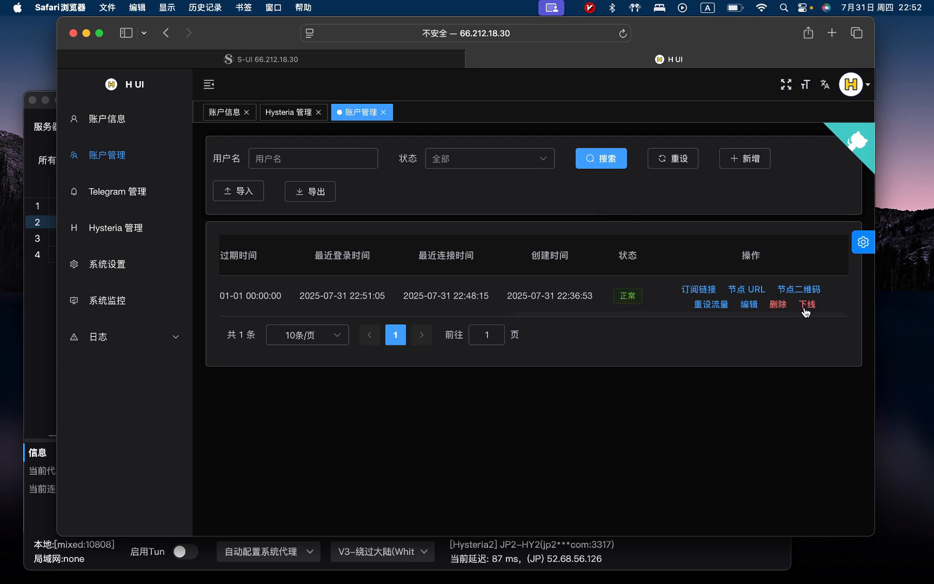
{"action": "left_click", "coordinate": [747, 290]}
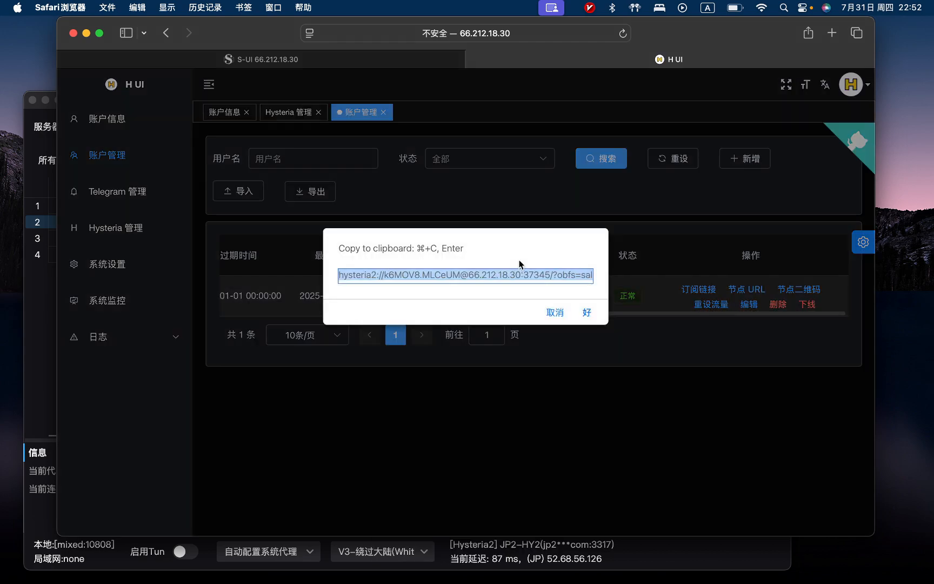
{"action": "left_click", "coordinate": [50, 311]}
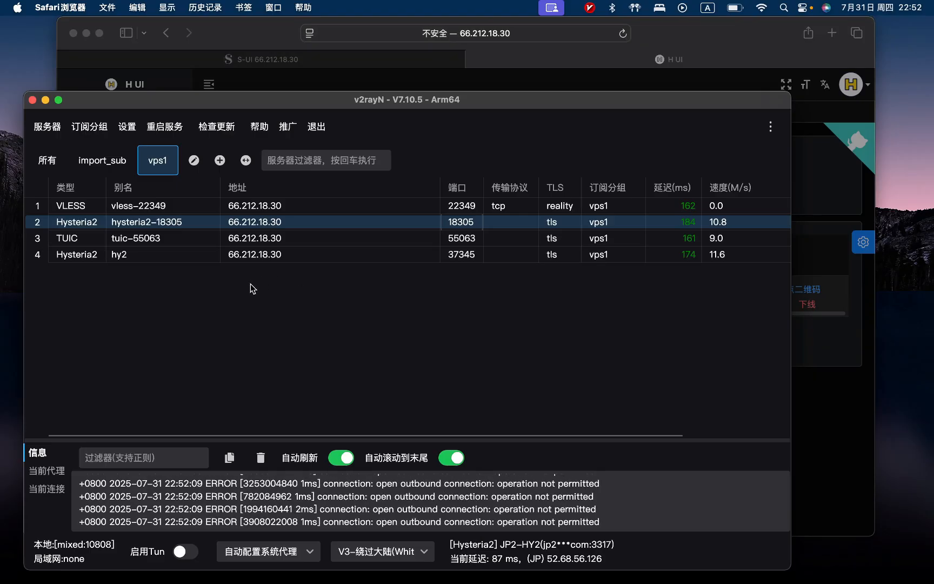
{"action": "key", "text": "super+v"}
- Review the newly imported hy2 node's SNI and certificate verification settings, then run a server speed test on it
{"action": "double_click", "coordinate": [267, 275]}
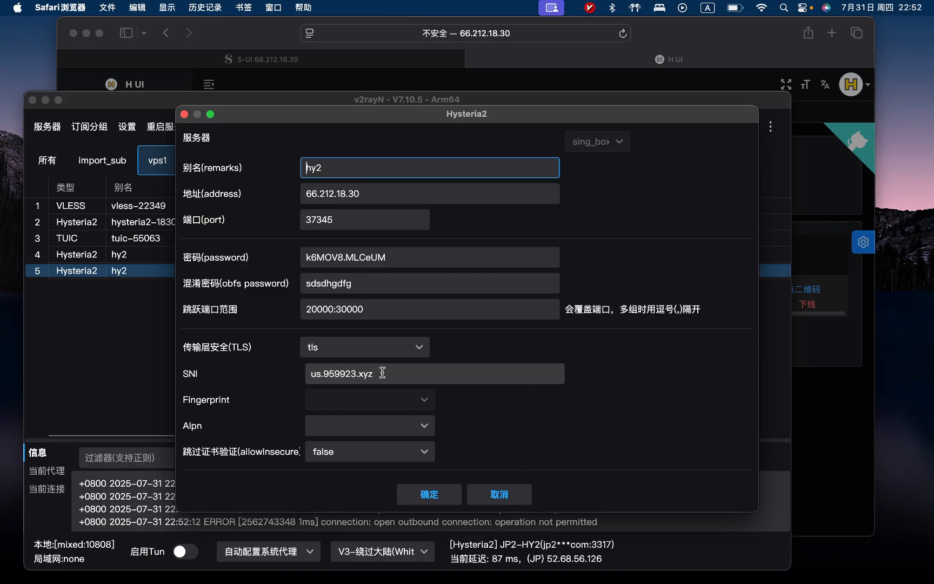
{"action": "left_click", "coordinate": [500, 494]}
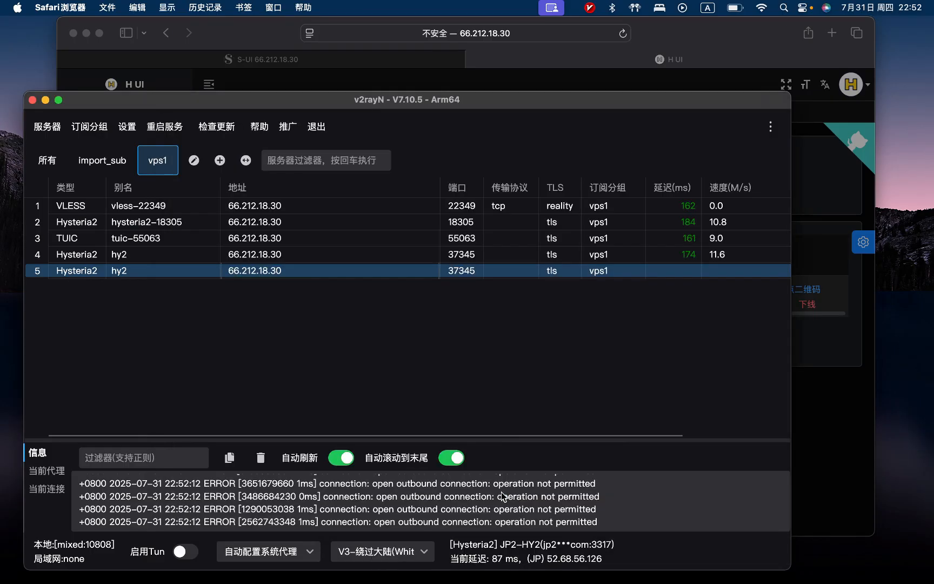
{"action": "right_click", "coordinate": [639, 272]}
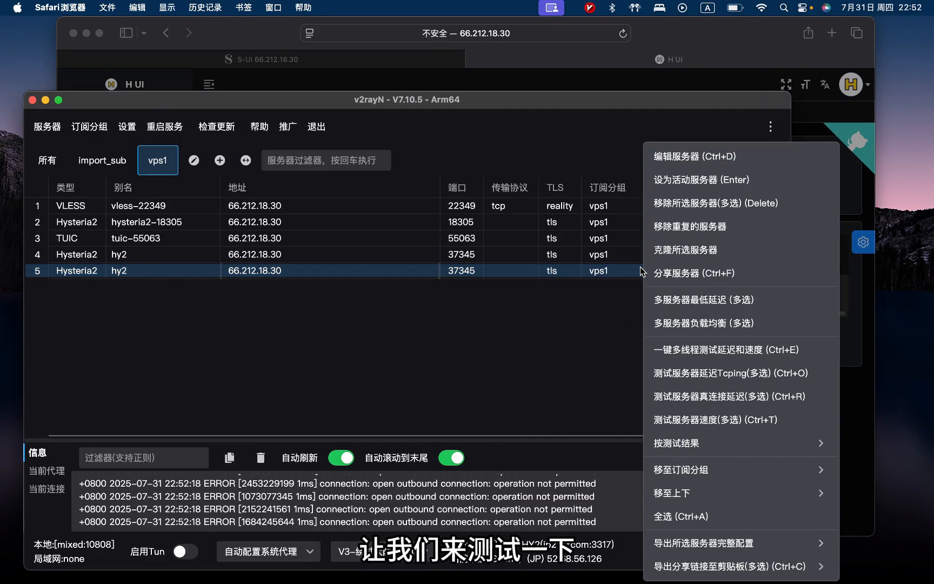
{"action": "left_click", "coordinate": [741, 420]}
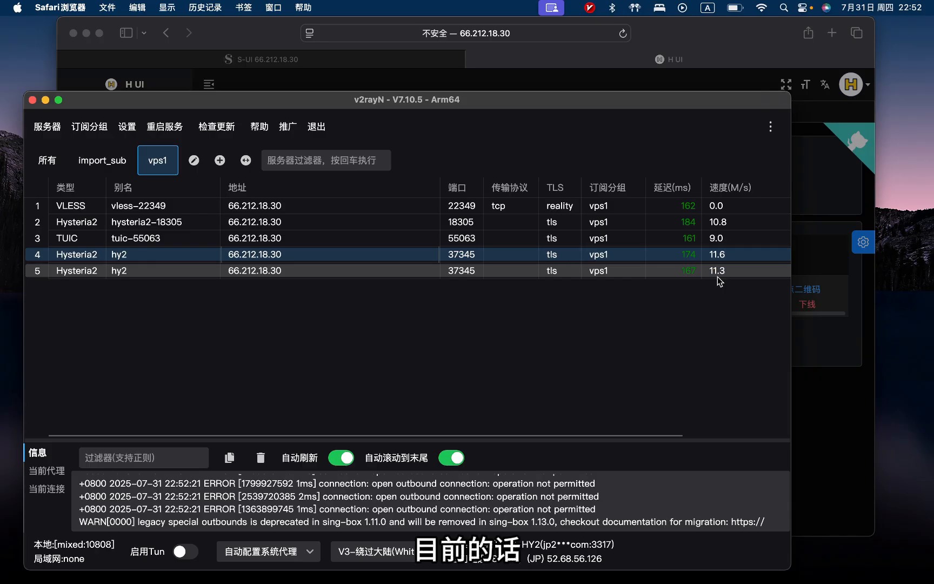
- Examine the SNI and allowInsecure settings of the earlier self-signed hy2 node, then close its details without changes
{"action": "left_click", "coordinate": [264, 270]}
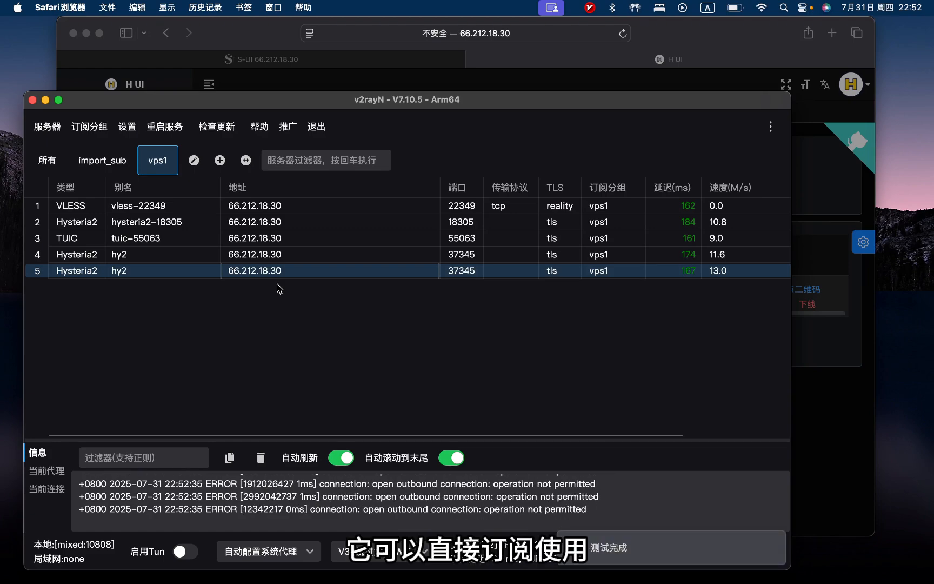
{"action": "left_click", "coordinate": [274, 256]}
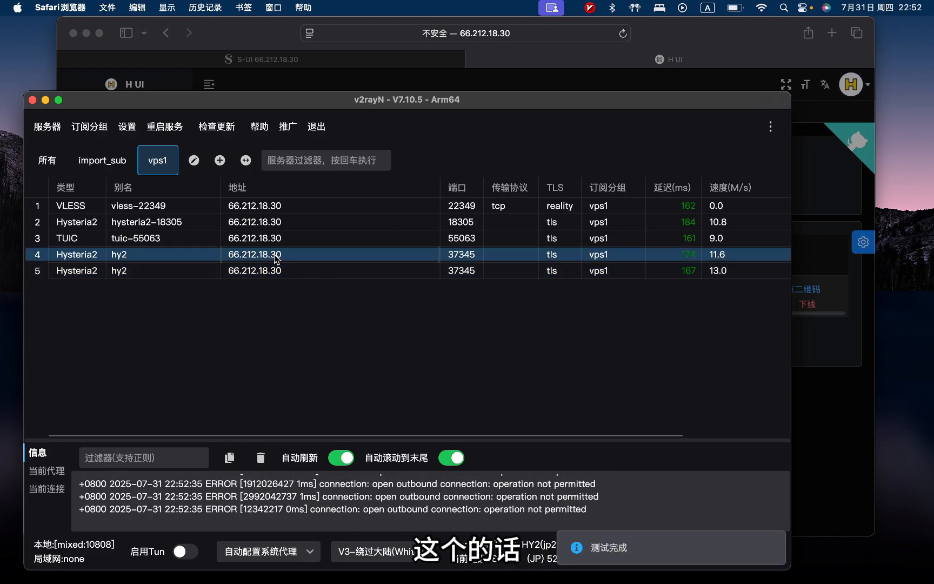
{"action": "double_click", "coordinate": [375, 260]}
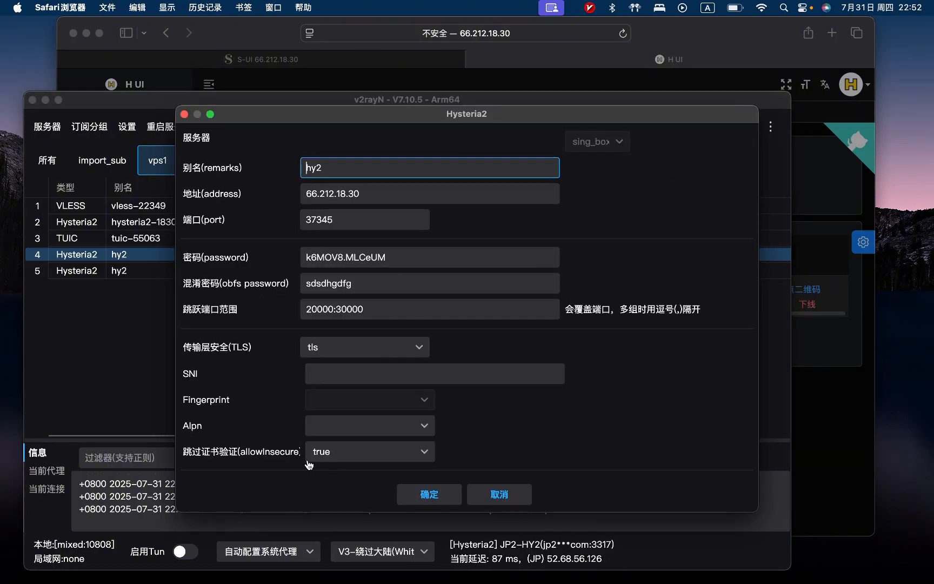
{"action": "left_click", "coordinate": [500, 494]}
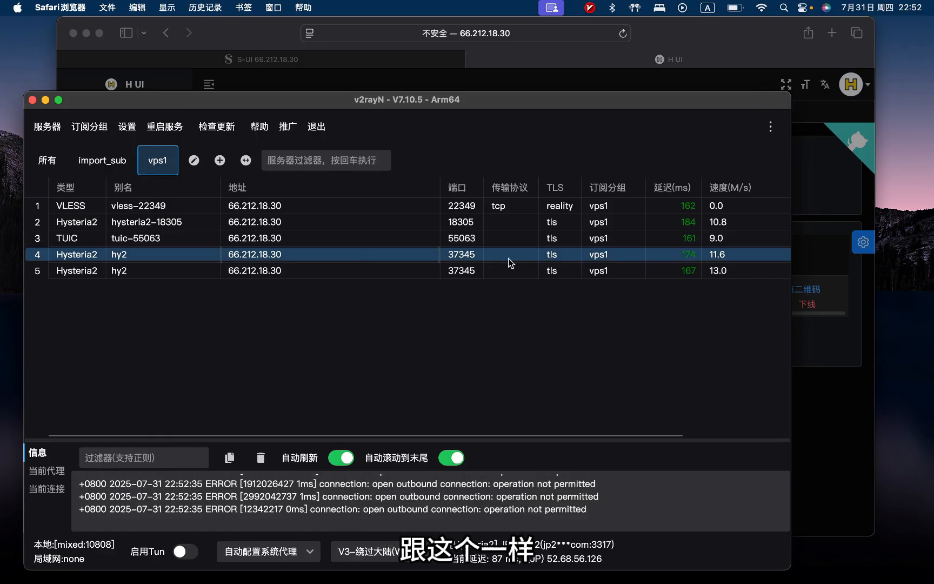
{"action": "left_click", "coordinate": [270, 244]}
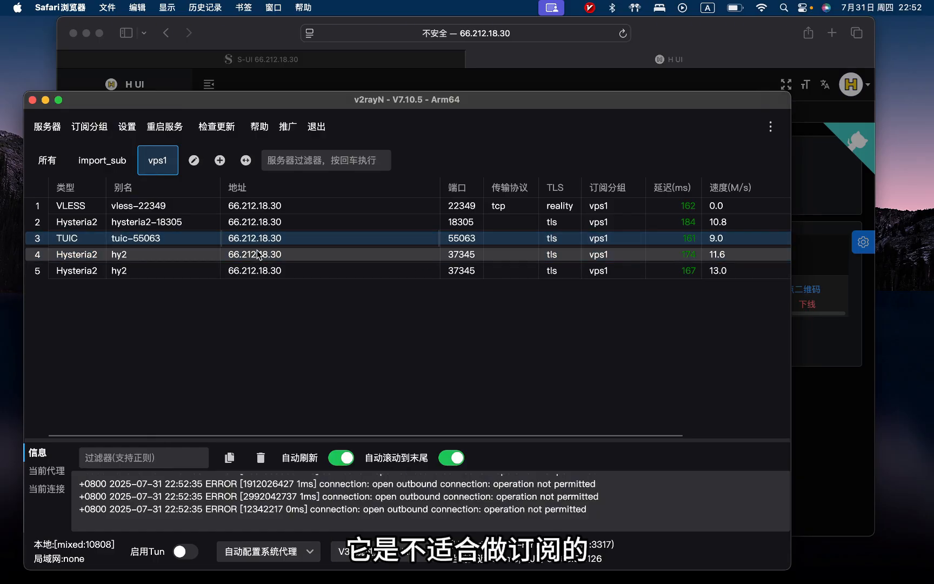
- Review the hysteria2-18305 and vless-22349 entries in the vps1 node list
{"action": "left_click", "coordinate": [178, 218]}
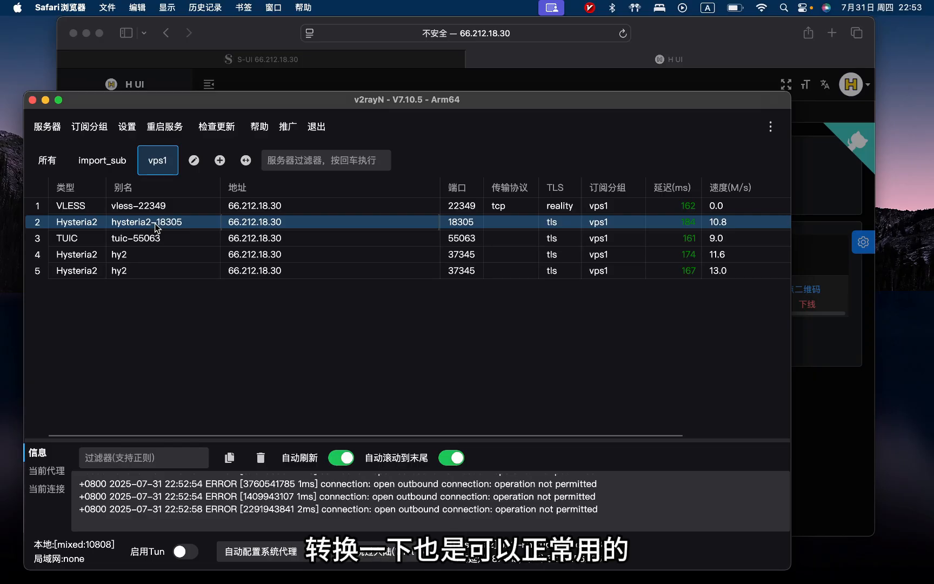
{"action": "left_click", "coordinate": [155, 207]}
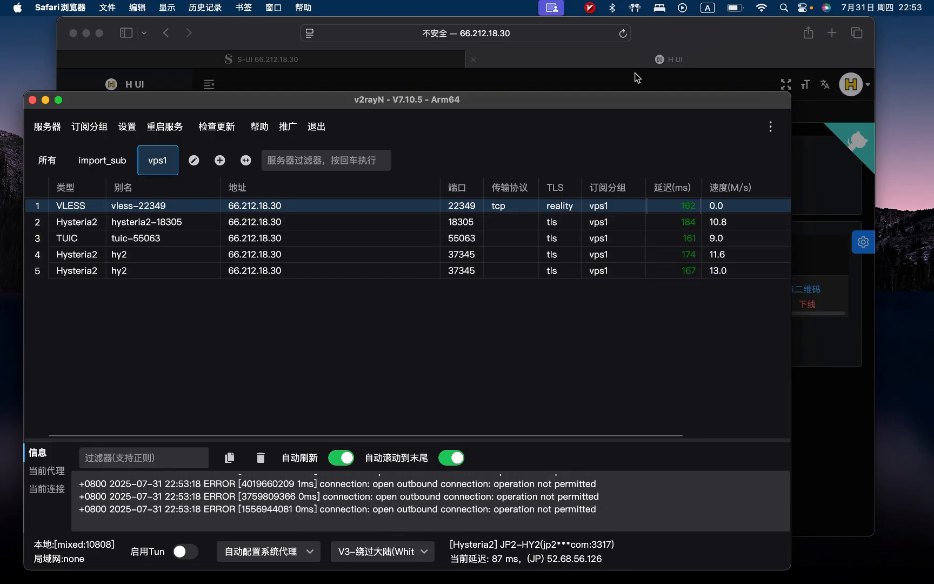
{"action": "left_click_drag", "start_coordinate": [573, 101], "coordinate": [614, 77]}
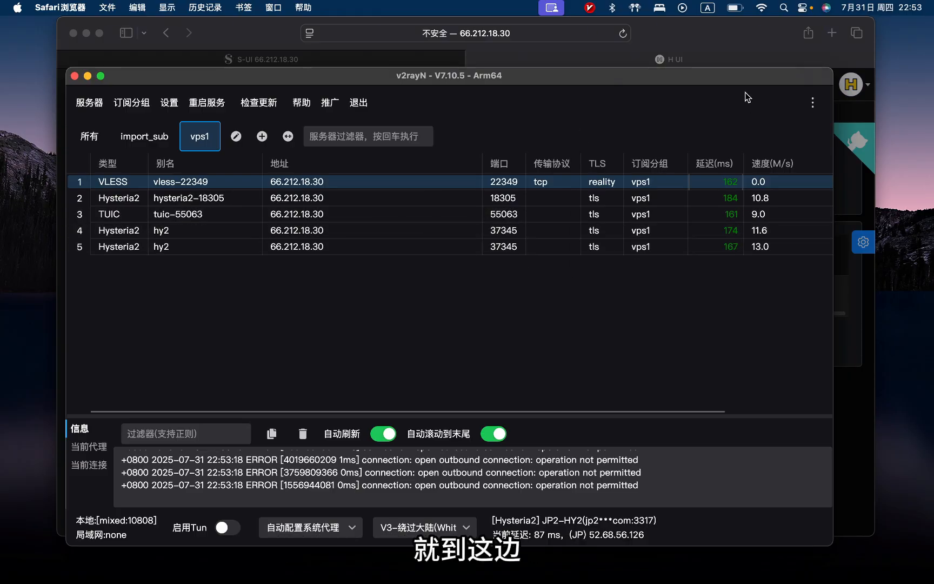
{"action": "left_click_drag", "start_coordinate": [739, 79], "coordinate": [699, 100]}
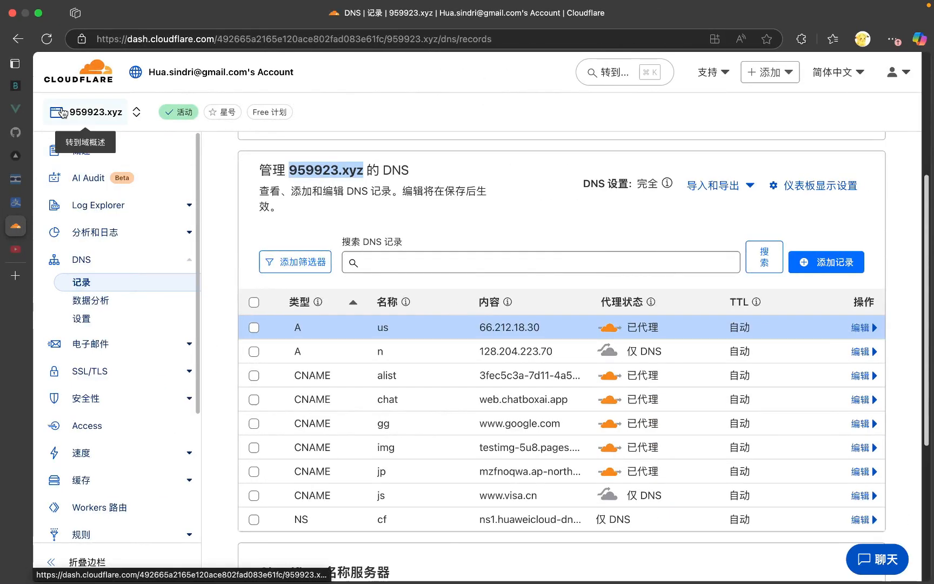
- Switch to the blog.nbvil.com tutorial in Edge and read the S-UI point in its summary, including the subscription conversion note
{"action": "left_click", "coordinate": [37, 88]}
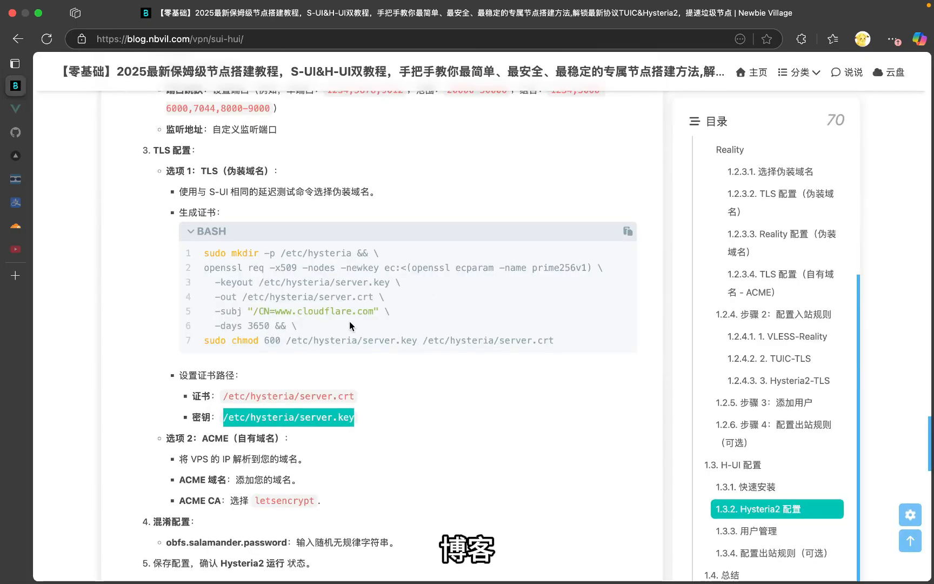
{"action": "scroll", "coordinate": [391, 357], "scroll_direction": "down", "scroll_amount": 10}
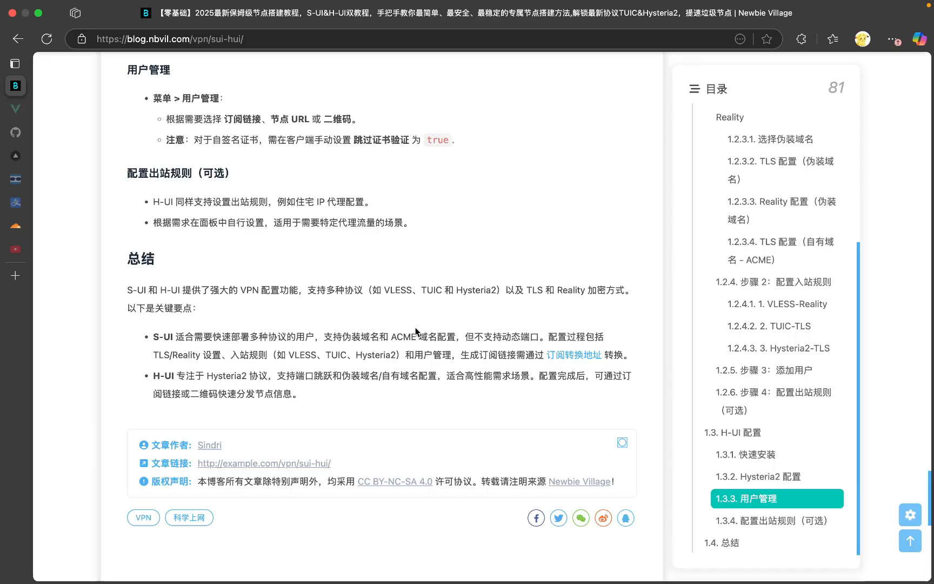
{"action": "left_click_drag", "start_coordinate": [176, 336], "coordinate": [636, 358]}
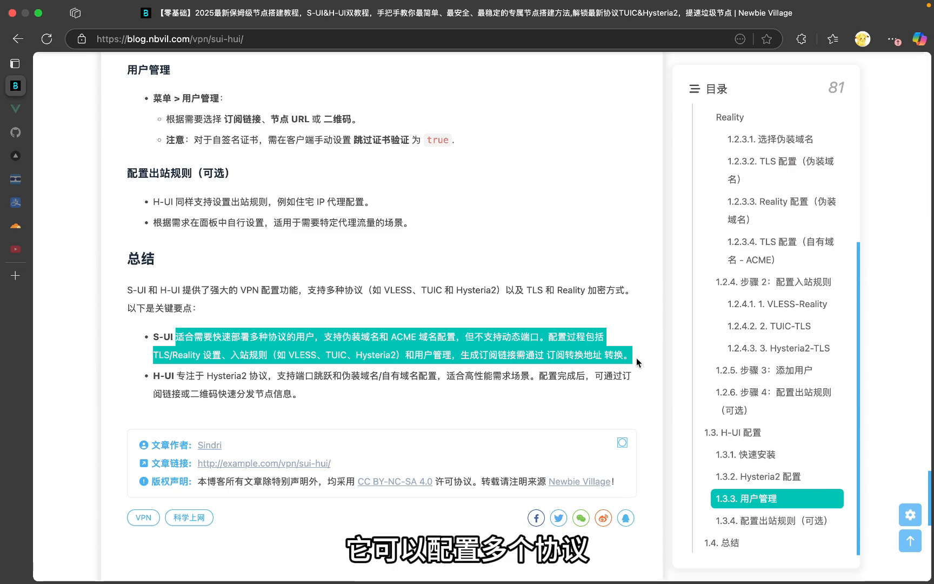
{"action": "left_click", "coordinate": [504, 349]}
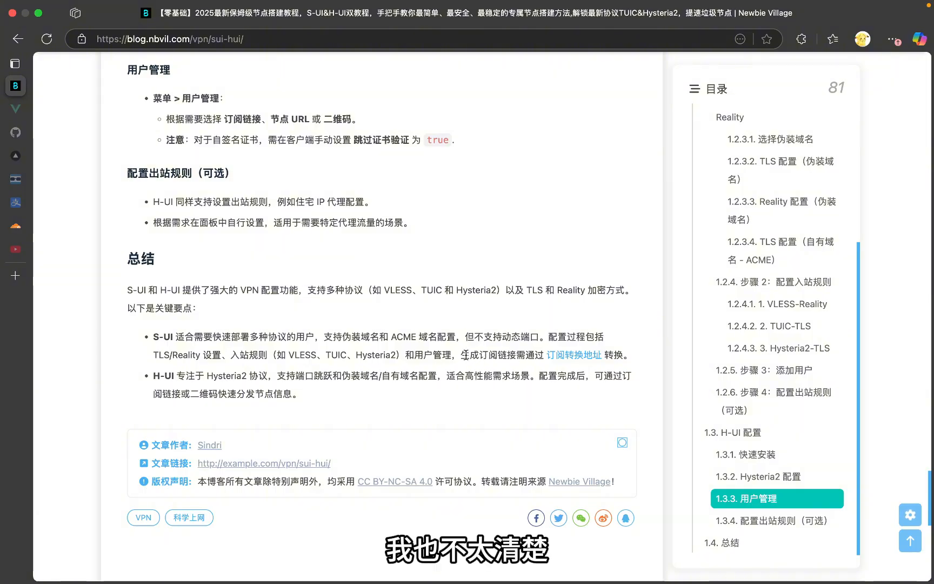
{"action": "left_click_drag", "start_coordinate": [461, 355], "coordinate": [514, 354]}
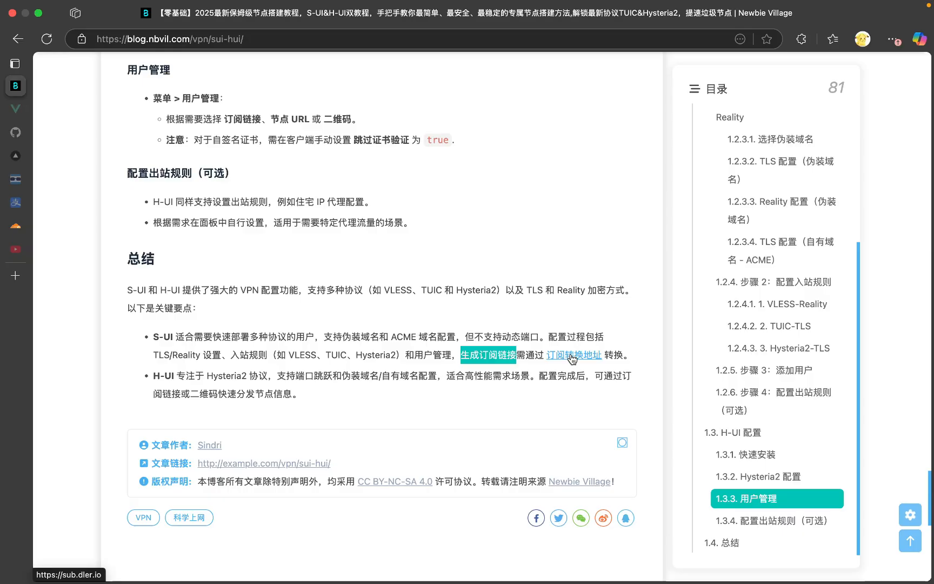
{"action": "left_click", "coordinate": [201, 387]}
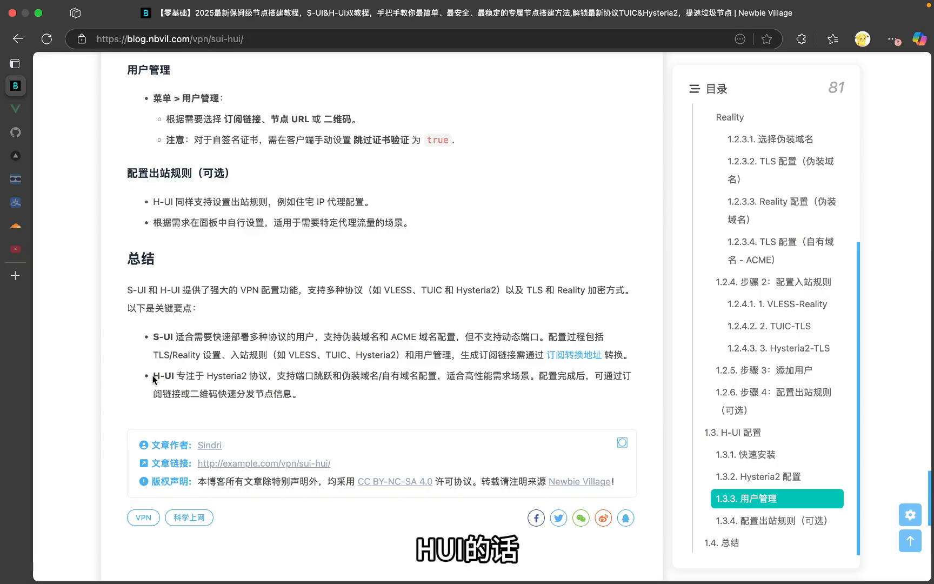
- Read the summary's H-UI point on port hopping and compare it with the Hysteria2 support listed for S-UI
{"action": "left_click_drag", "start_coordinate": [153, 376], "coordinate": [296, 404]}
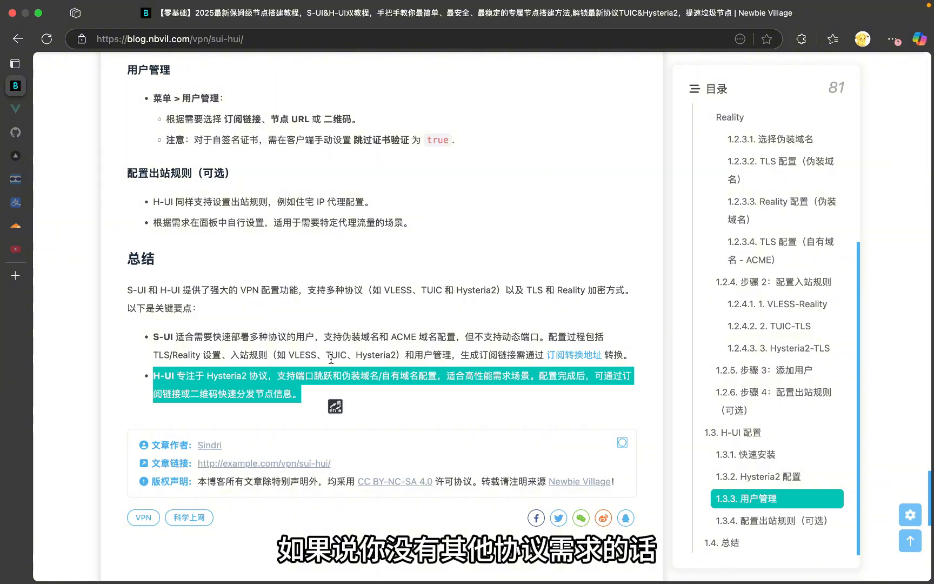
{"action": "left_click", "coordinate": [241, 387]}
{"action": "mouse_move", "coordinate": [180, 372]}
{"action": "left_mouse_down"}
{"action": "mouse_move", "coordinate": [296, 384]}
{"action": "mouse_move", "coordinate": [394, 356]}
{"action": "left_mouse_up"}
{"action": "left_click", "coordinate": [299, 375]}
{"action": "left_click", "coordinate": [376, 357]}
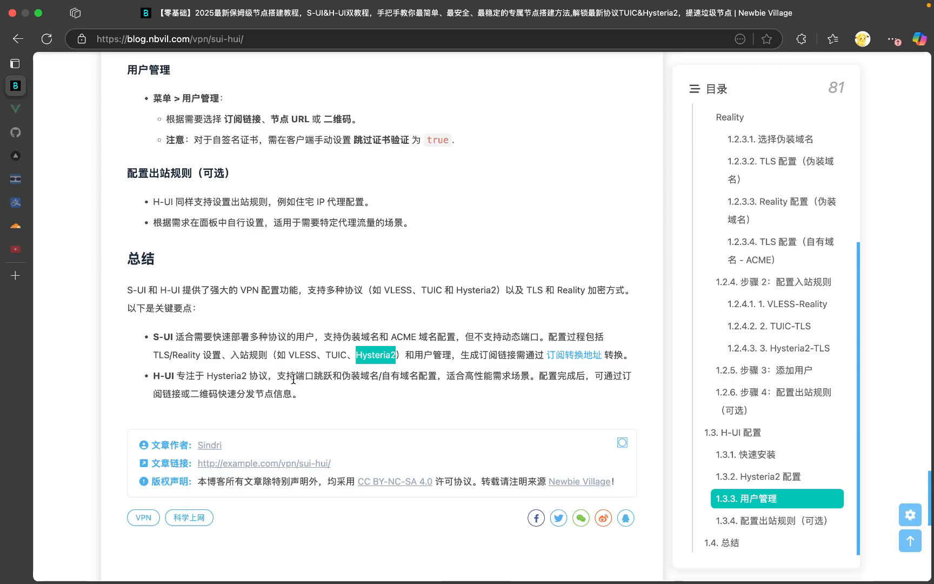
{"action": "left_click", "coordinate": [366, 372]}
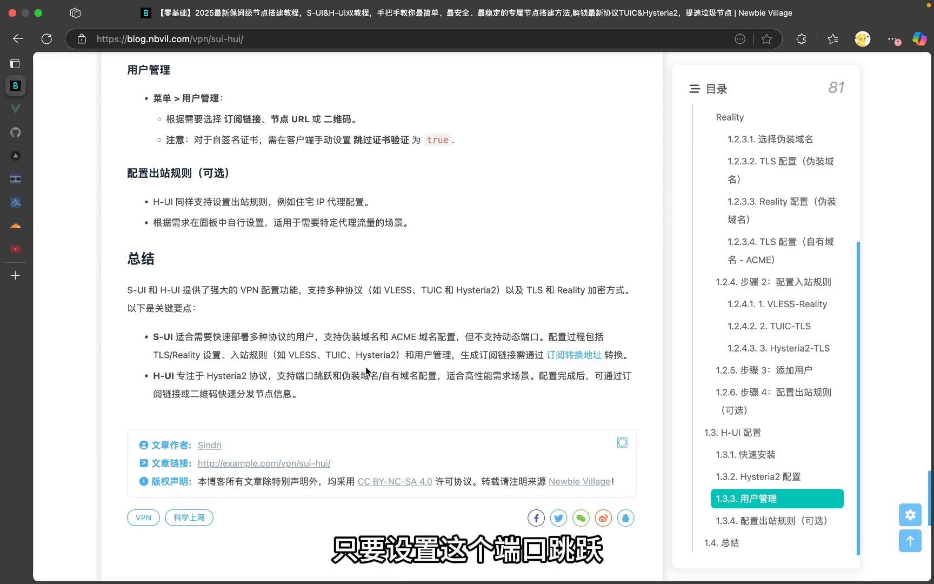
{"action": "left_click_drag", "start_coordinate": [281, 372], "coordinate": [348, 374]}
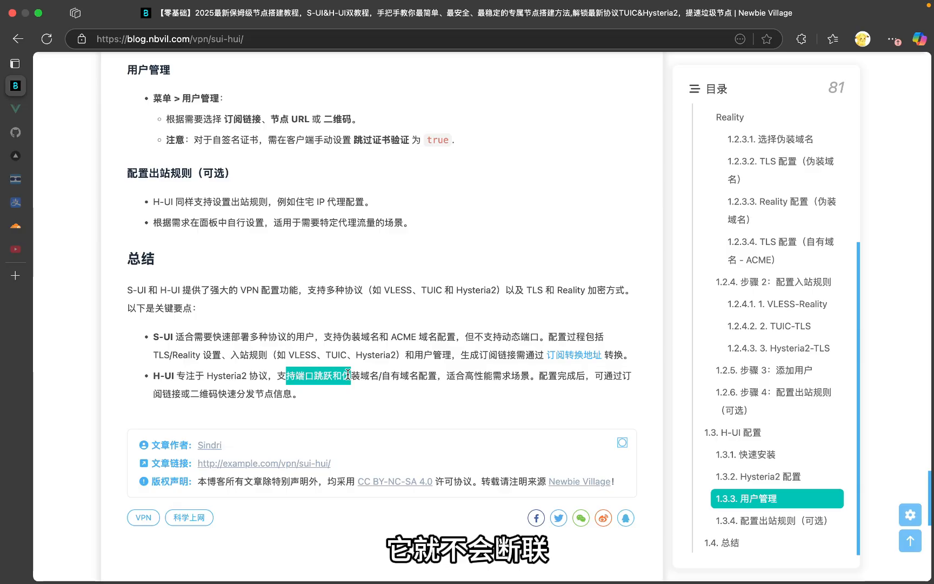
{"action": "left_click", "coordinate": [367, 355]}
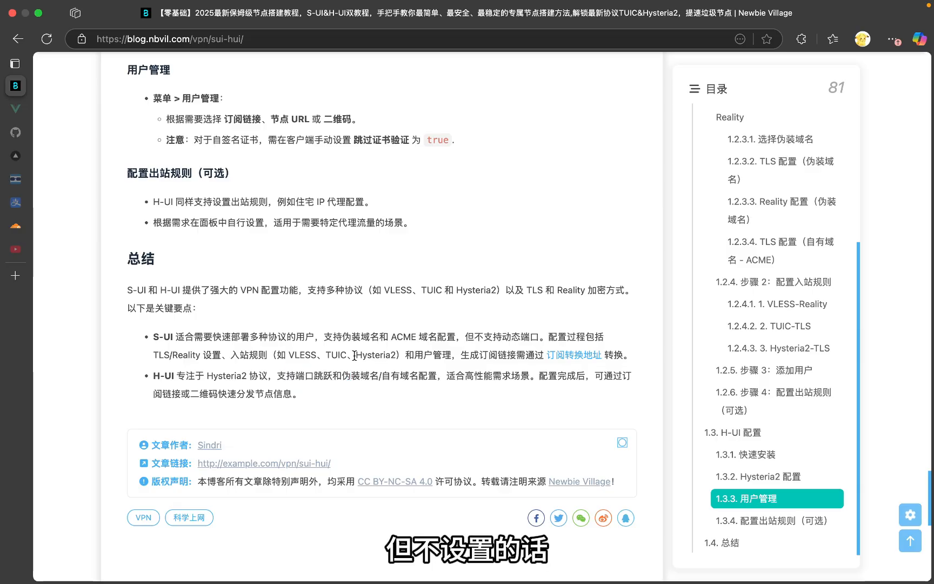
{"action": "left_click_drag", "start_coordinate": [354, 355], "coordinate": [388, 357]}
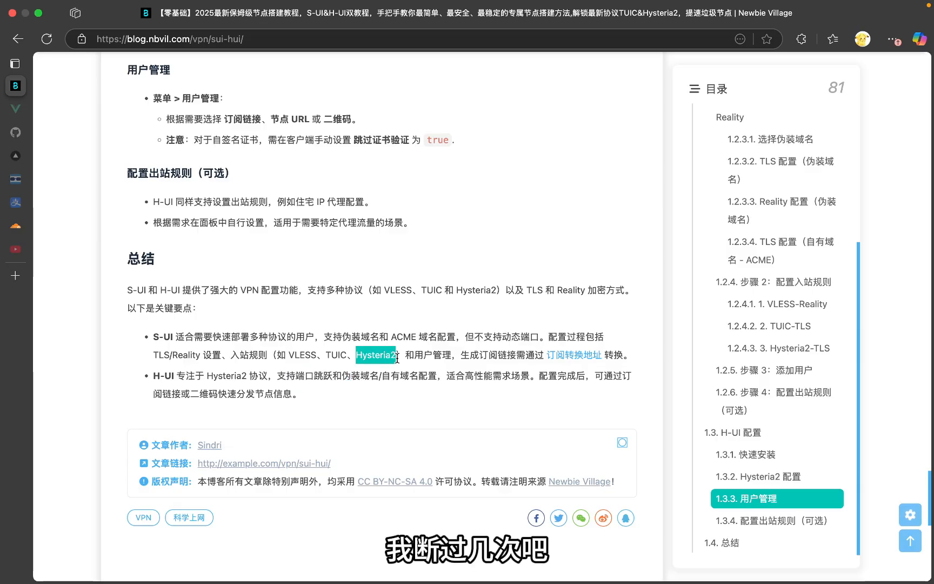
{"action": "left_click", "coordinate": [364, 389]}
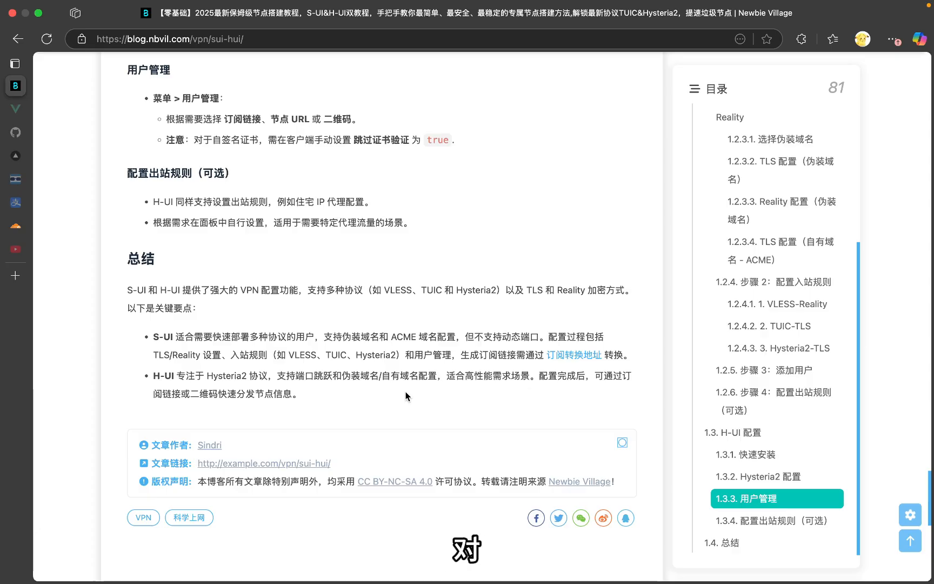
{"action": "scroll", "coordinate": [514, 402], "scroll_direction": "down", "scroll_amount": 5}
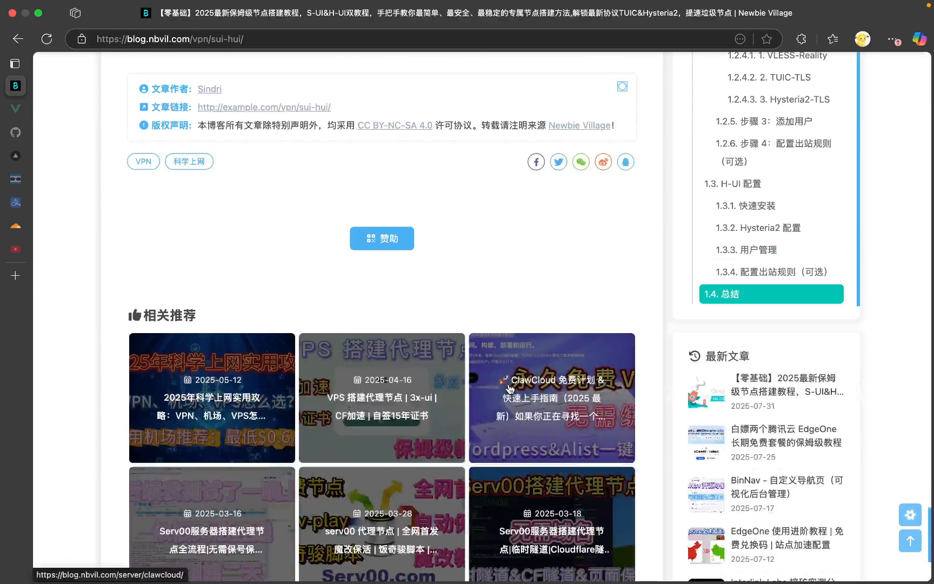
{"action": "scroll", "coordinate": [513, 378], "scroll_direction": "up", "scroll_amount": 15}
{"action": "scroll", "coordinate": [513, 372], "scroll_direction": "up", "scroll_amount": 15}
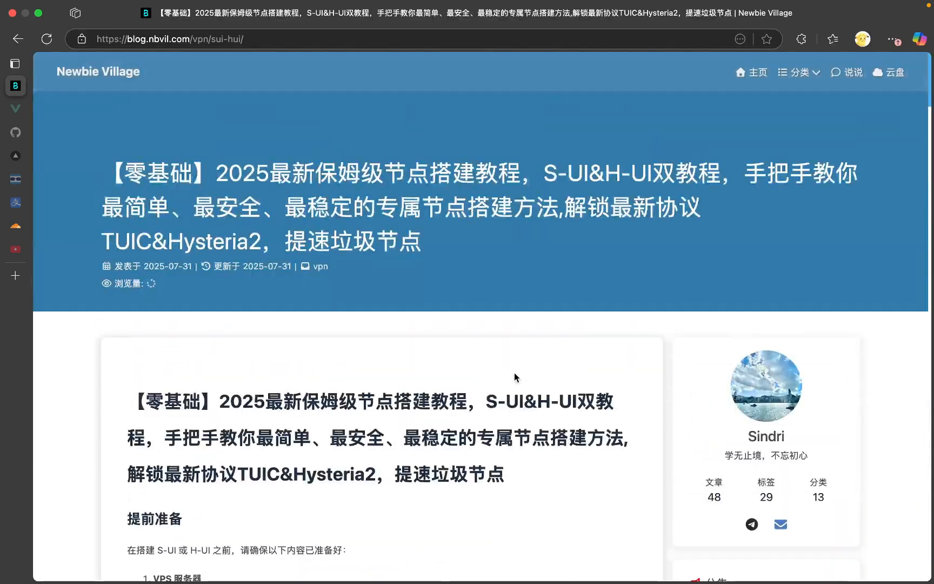
- Switch to the RackNerd client area and review the 1 GB KVM VPS's billing details and main IP
{"action": "mouse_move", "coordinate": [16, 157]}
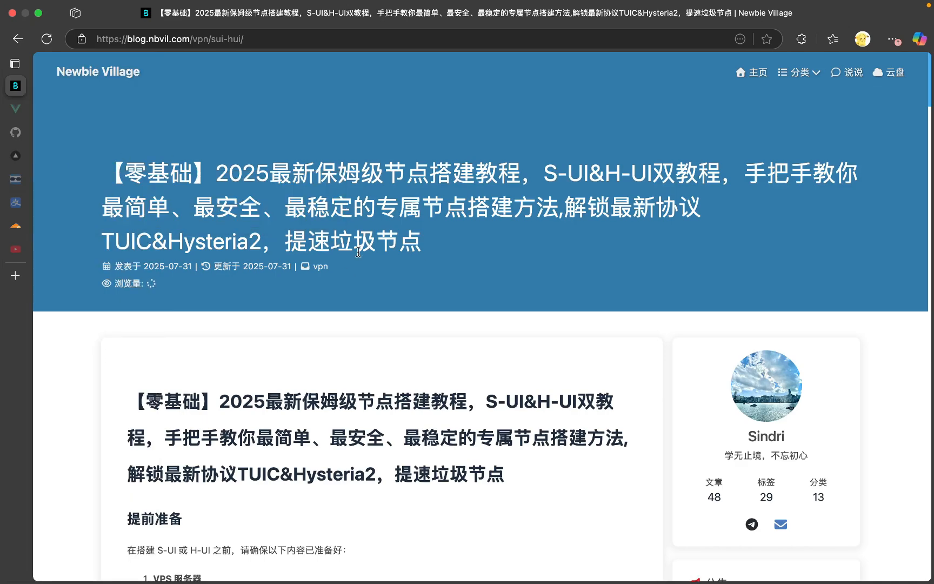
{"action": "scroll", "coordinate": [412, 292], "scroll_direction": "down", "scroll_amount": 5}
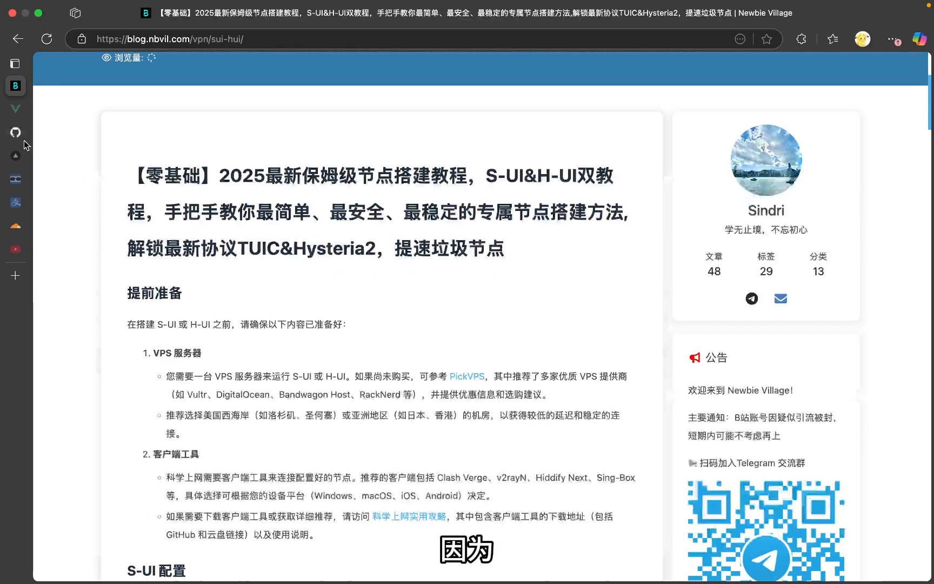
{"action": "left_click", "coordinate": [15, 178]}
{"action": "scroll", "coordinate": [640, 342], "scroll_direction": "down", "scroll_amount": 1}
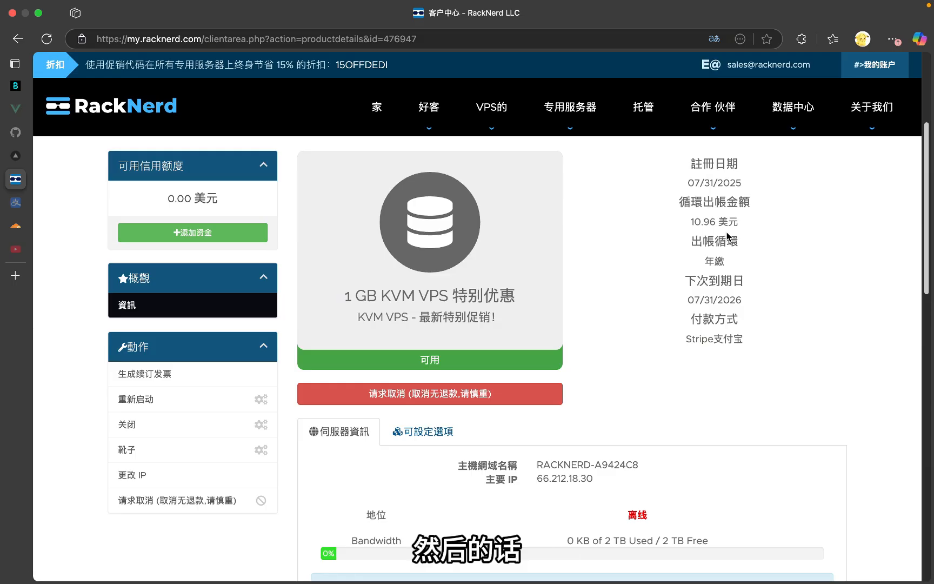
{"action": "scroll", "coordinate": [699, 316], "scroll_direction": "down", "scroll_amount": 4}
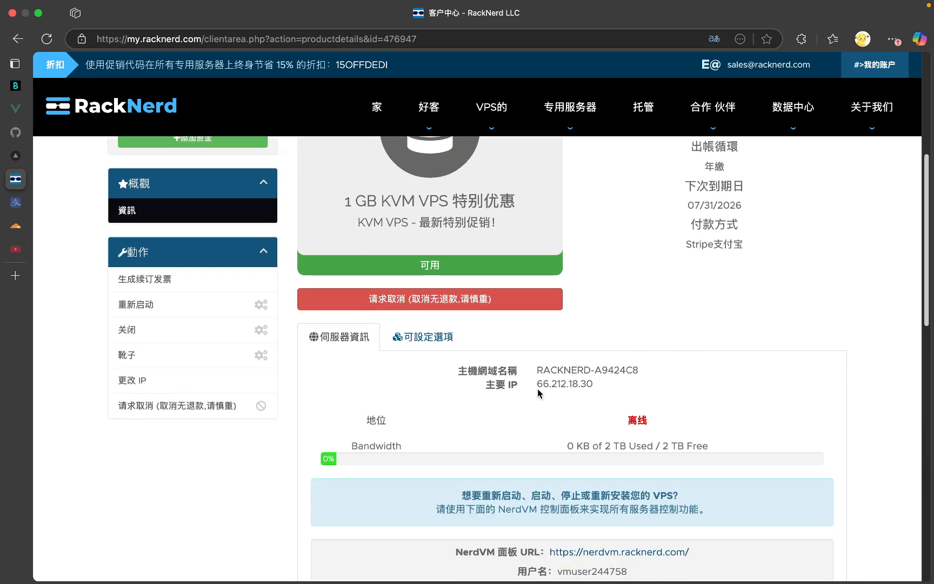
{"action": "left_click_drag", "start_coordinate": [538, 387], "coordinate": [626, 389]}
{"action": "scroll", "coordinate": [625, 389], "scroll_direction": "down", "scroll_amount": 2}
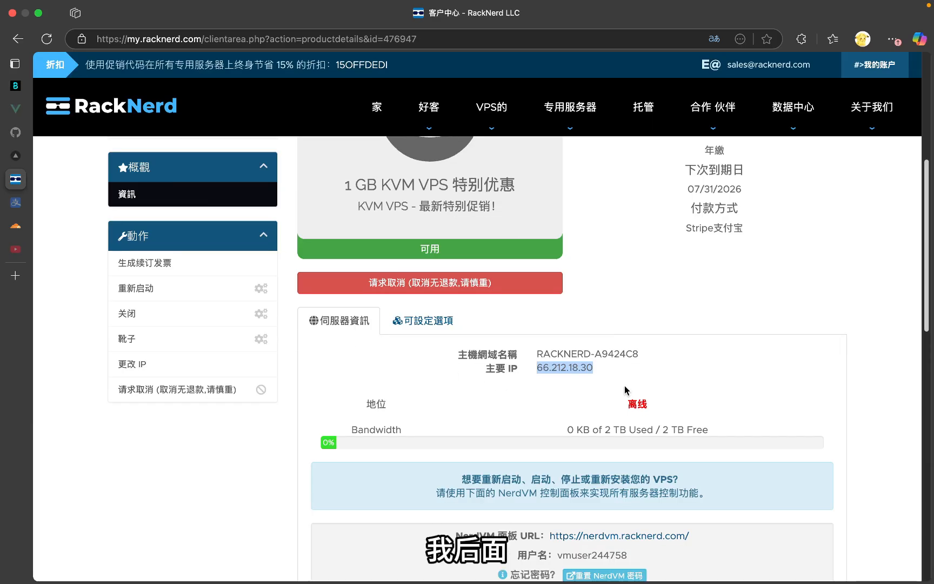
{"action": "left_click", "coordinate": [653, 356]}
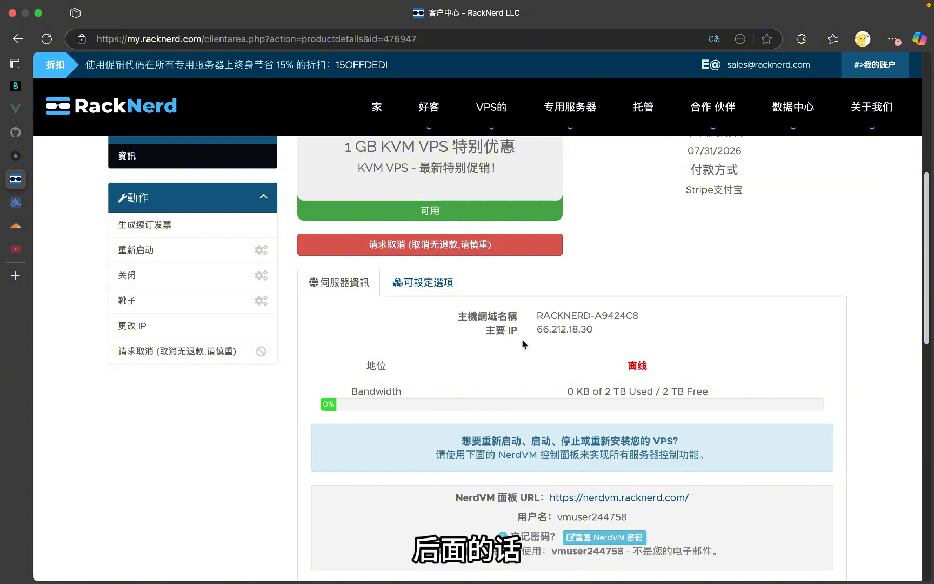
- Open the VPS's IP change request, sign in with the account e-mail and prefilled password, and dismiss the password-saving offer
{"action": "left_click", "coordinate": [145, 328]}
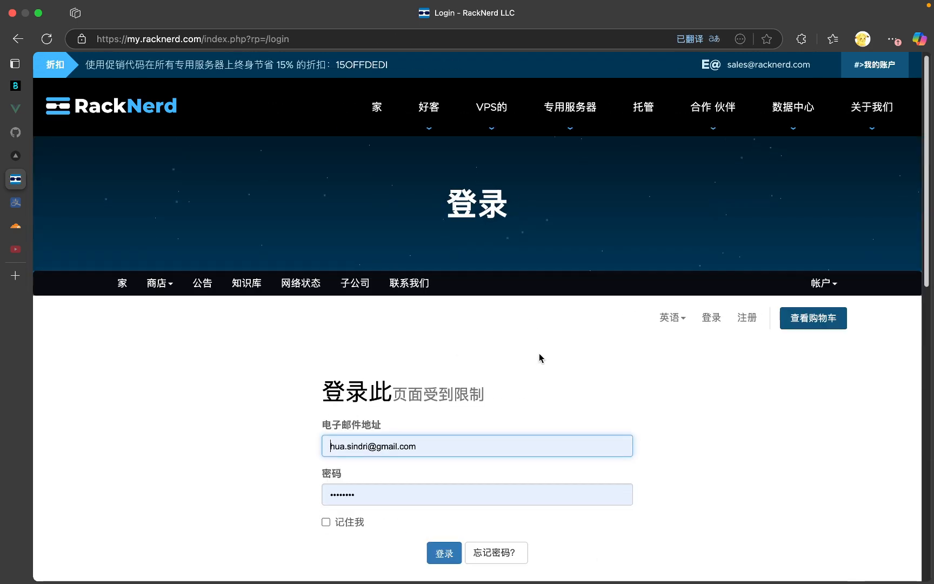
{"action": "left_click", "coordinate": [463, 450]}
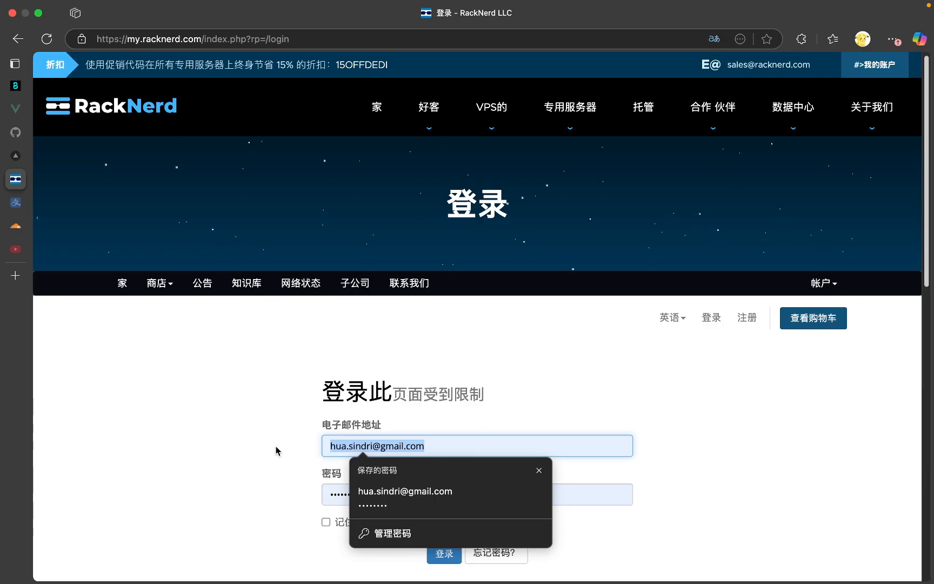
{"action": "type", "text": "nbvil"}
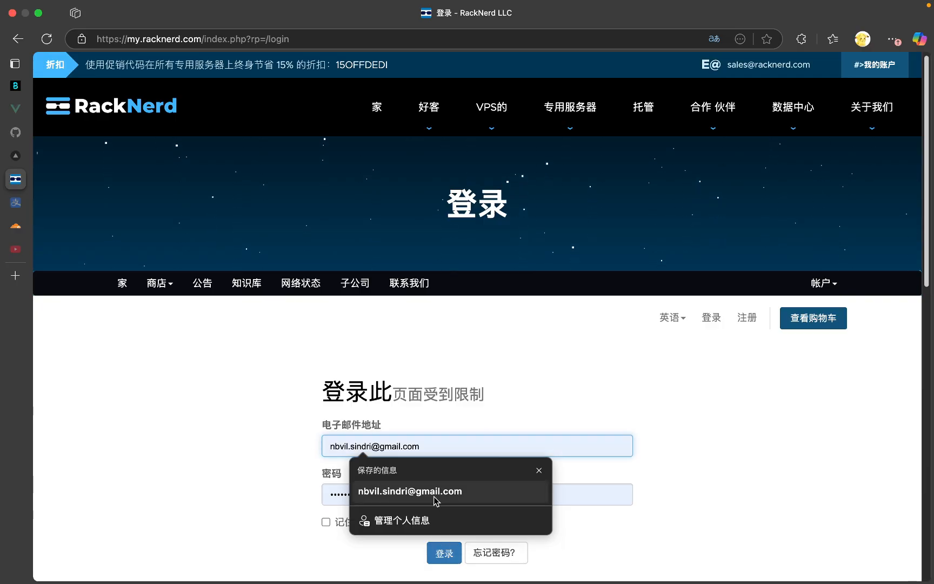
{"action": "left_click", "coordinate": [436, 492]}
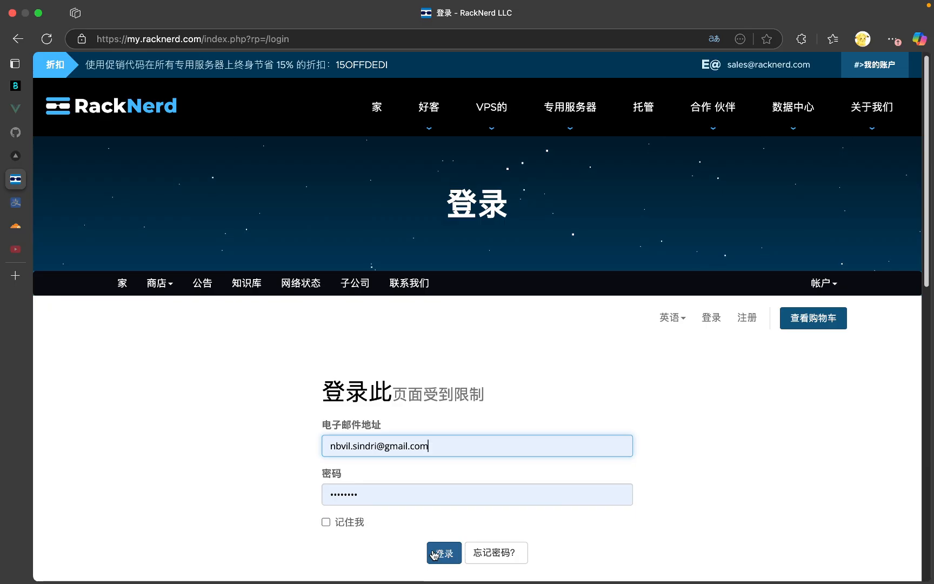
{"action": "left_click", "coordinate": [458, 553]}
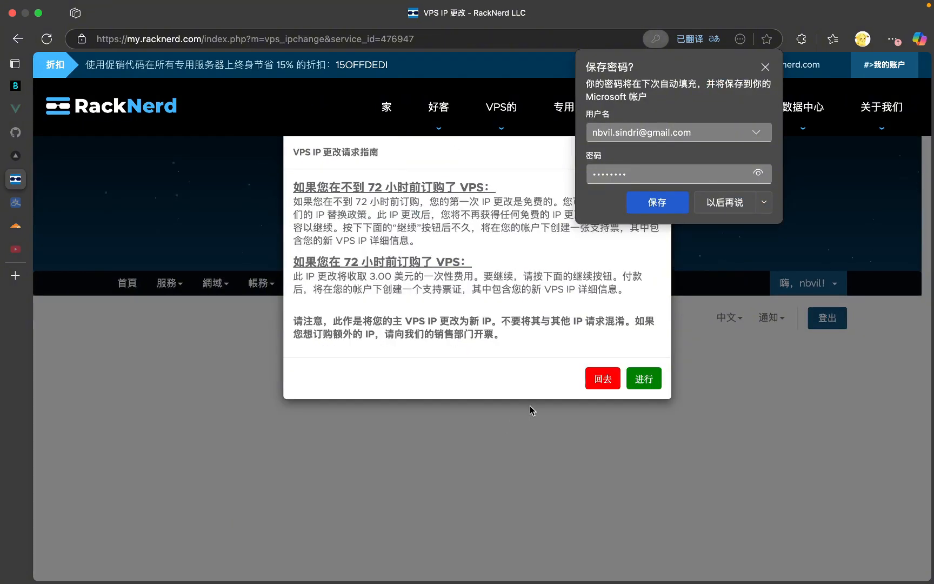
{"action": "left_click", "coordinate": [765, 67]}
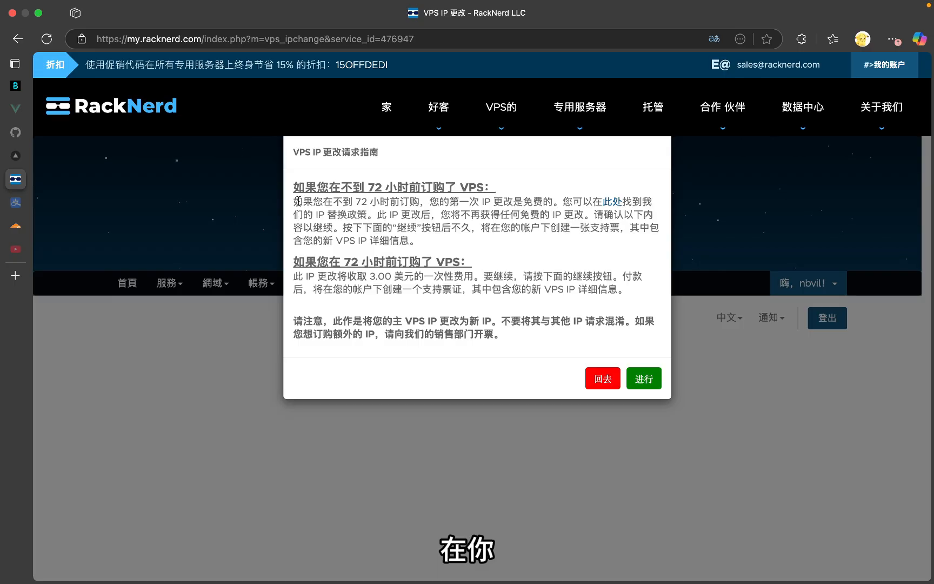
- Read the IP change terms for a VPS ordered less than 72 hours ago
{"action": "left_click_drag", "start_coordinate": [299, 201], "coordinate": [418, 241]}
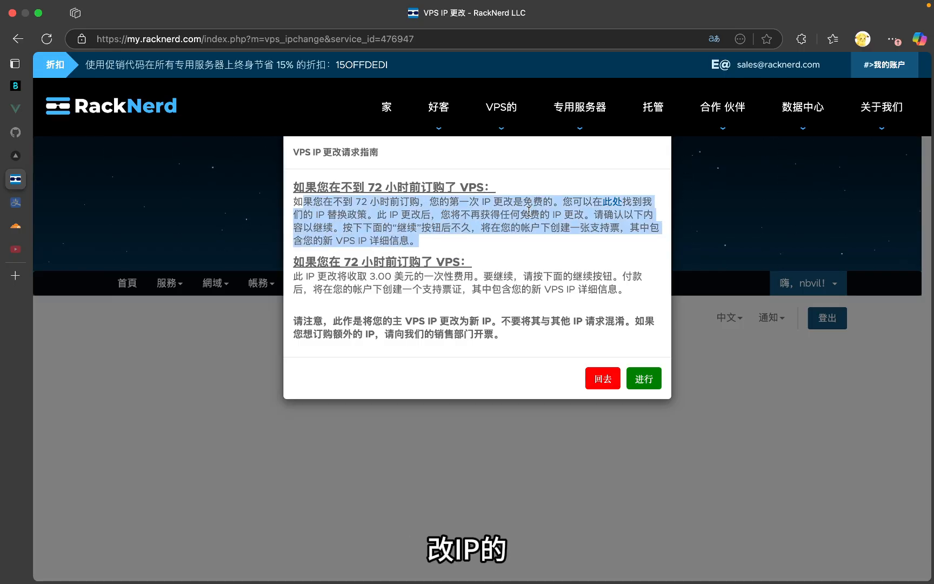
{"action": "left_click", "coordinate": [347, 203]}
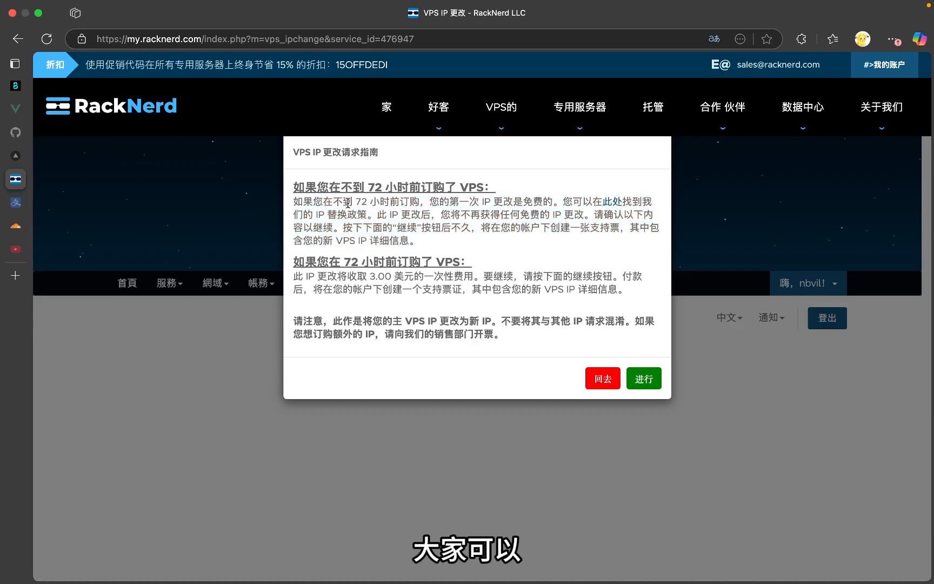
{"action": "left_click_drag", "start_coordinate": [423, 242], "coordinate": [287, 204]}
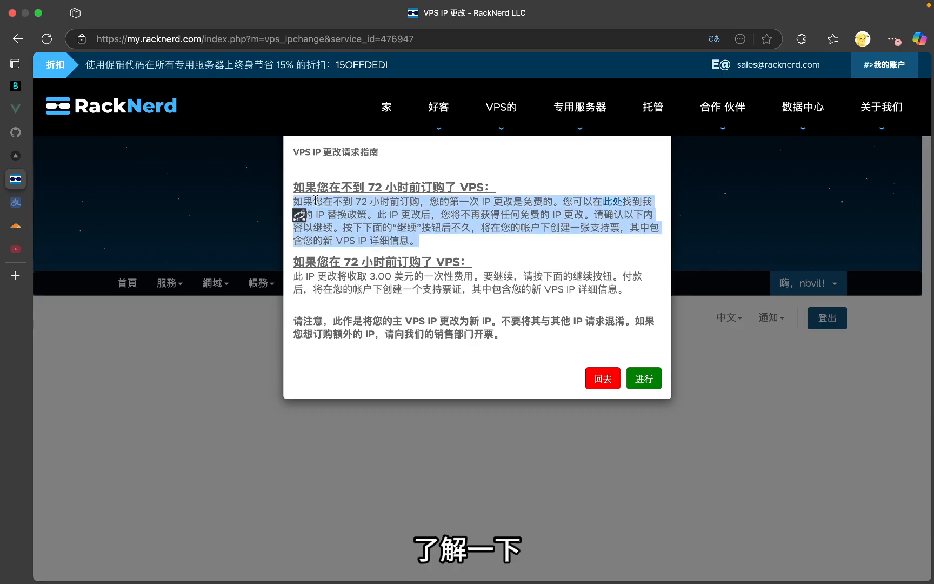
{"action": "left_click", "coordinate": [443, 217]}
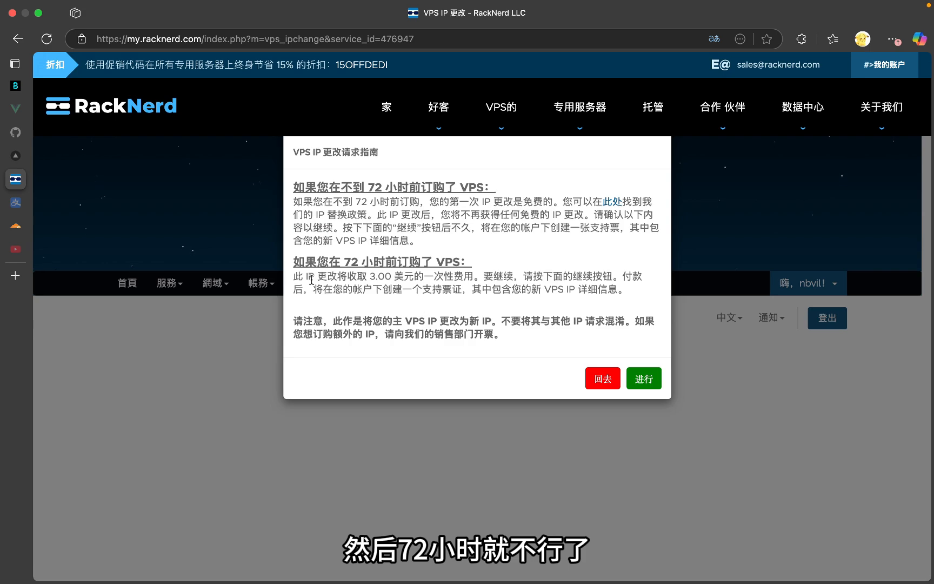
- Back out of the IP change request without proceeding and open the 1 GB KVM VPS's product details from the client area
{"action": "left_click", "coordinate": [603, 380]}
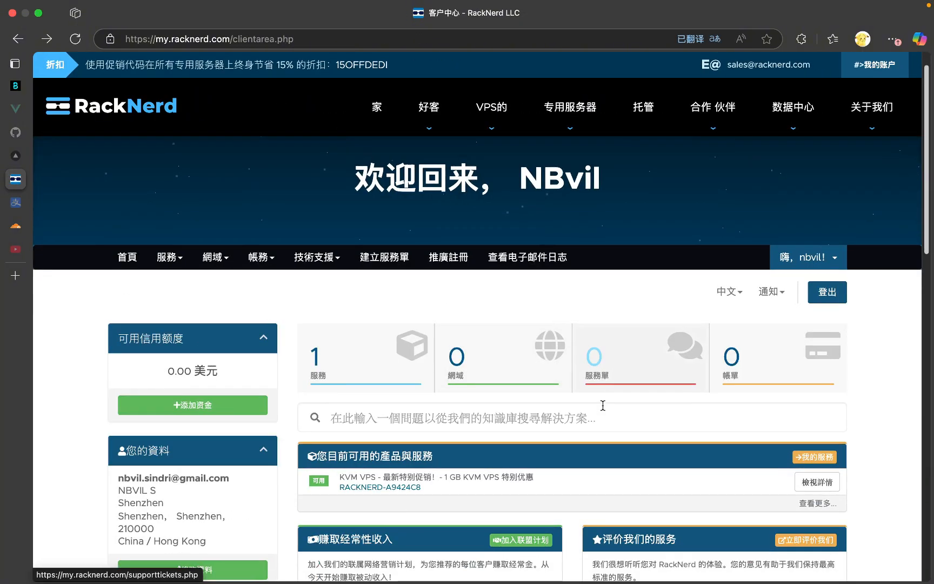
{"action": "scroll", "coordinate": [602, 405], "scroll_direction": "down", "scroll_amount": 3}
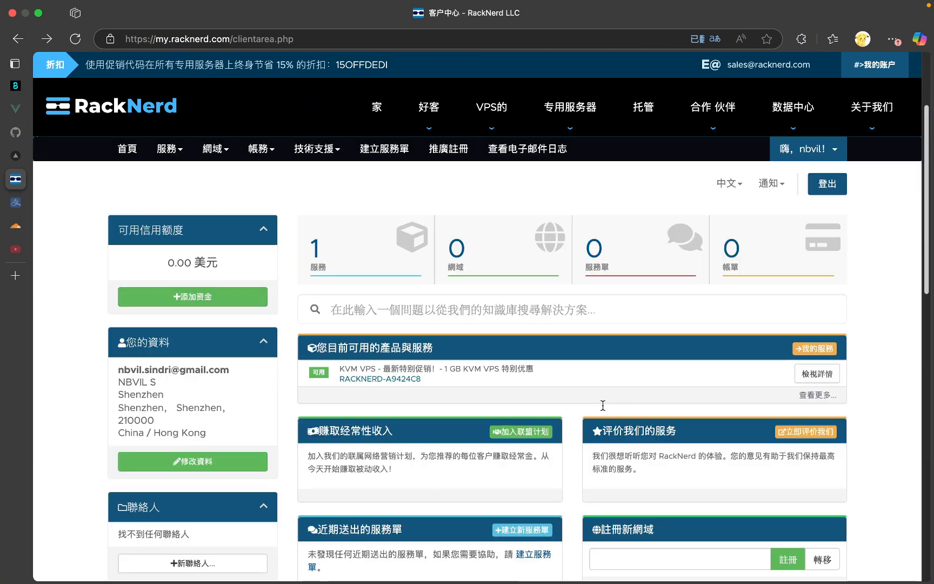
{"action": "scroll", "coordinate": [602, 405], "scroll_direction": "down", "scroll_amount": 1}
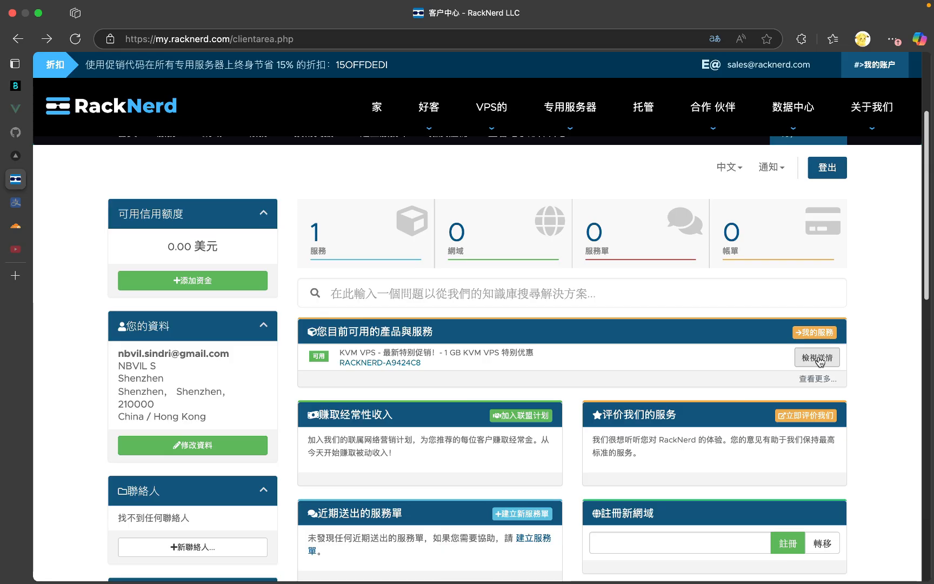
{"action": "mouse_move", "coordinate": [50, 183]}
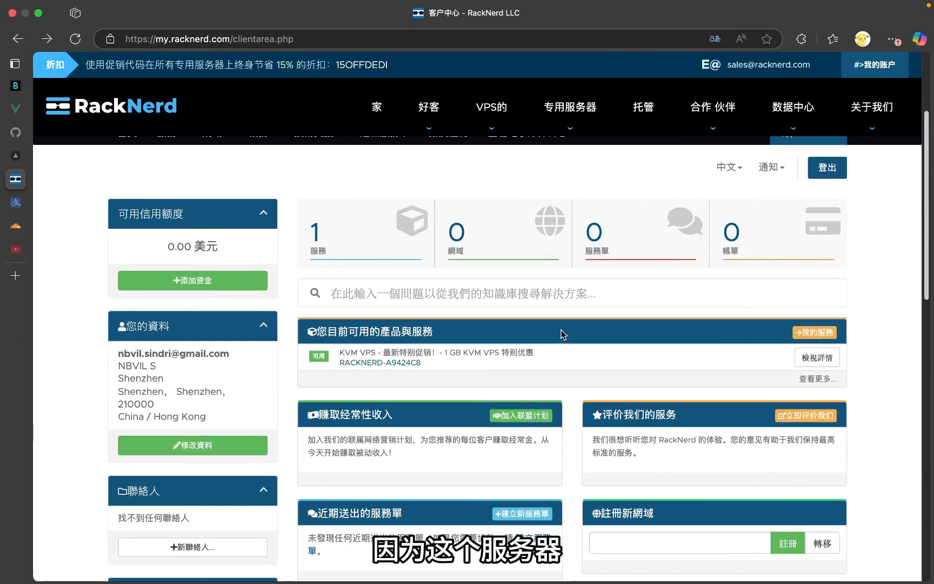
{"action": "left_click", "coordinate": [802, 359]}
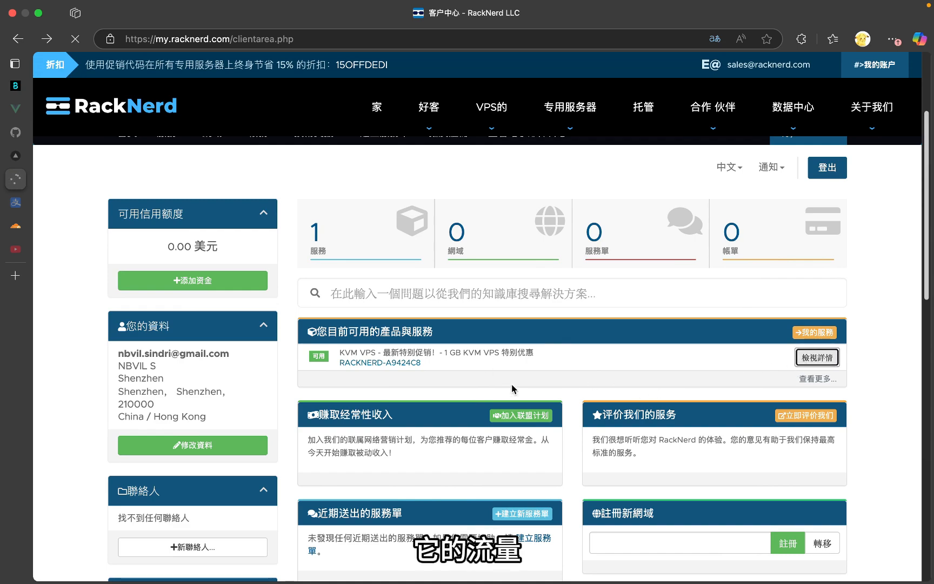
{"action": "scroll", "coordinate": [539, 400], "scroll_direction": "down", "scroll_amount": 3}
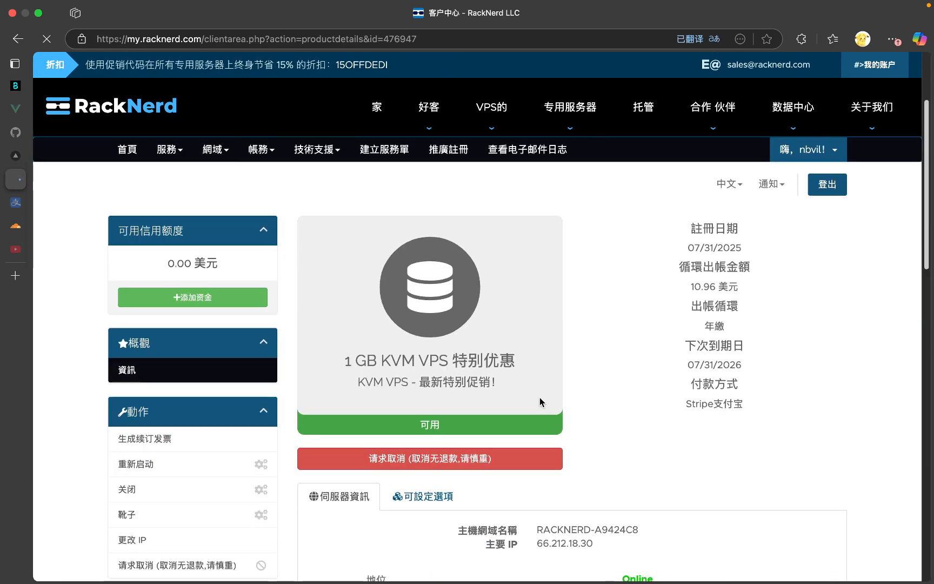
{"action": "scroll", "coordinate": [539, 396], "scroll_direction": "down", "scroll_amount": 5}
{"action": "scroll", "coordinate": [540, 396], "scroll_direction": "up", "scroll_amount": 5}
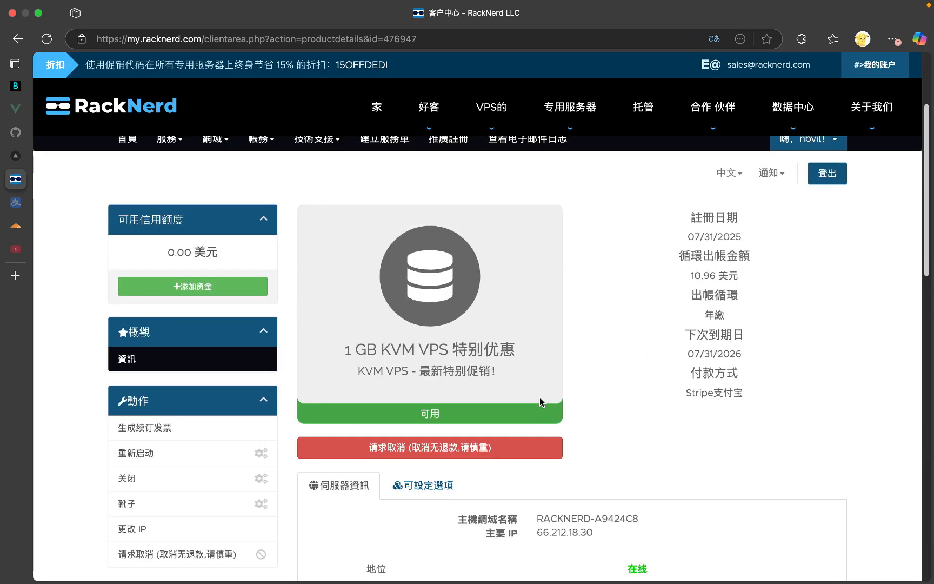
- Switch to PickVPS, highlight the monthly traffic of the 1 GB special-promo plan, and return to the RackNerd client area
{"action": "left_click", "coordinate": [42, 160]}
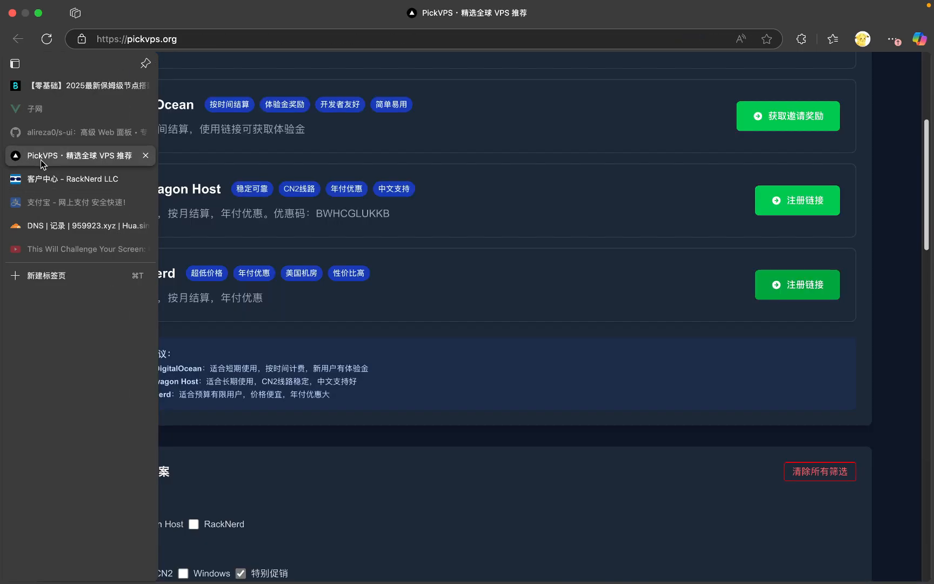
{"action": "scroll", "coordinate": [497, 373], "scroll_direction": "up", "scroll_amount": 2}
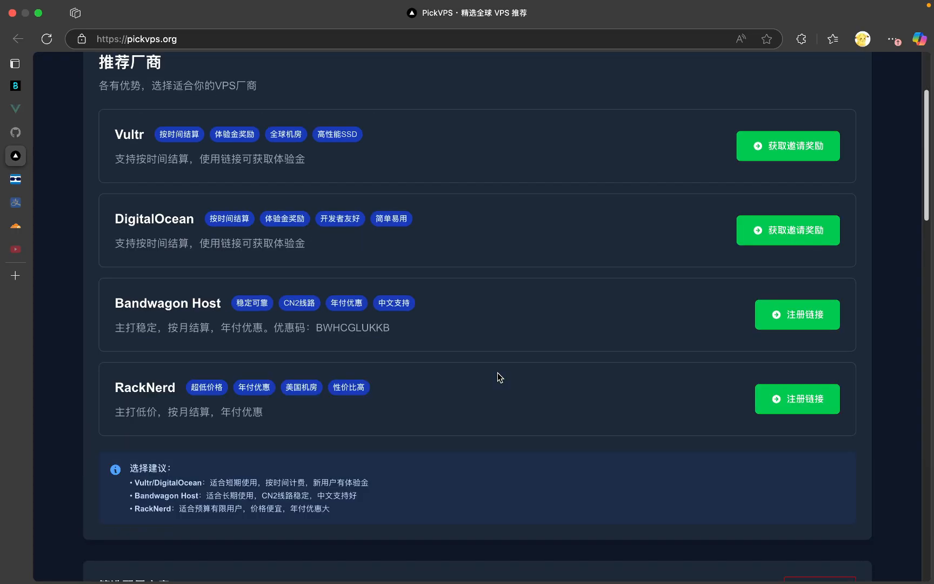
{"action": "scroll", "coordinate": [497, 372], "scroll_direction": "down", "scroll_amount": 2}
{"action": "scroll", "coordinate": [497, 373], "scroll_direction": "down", "scroll_amount": 10}
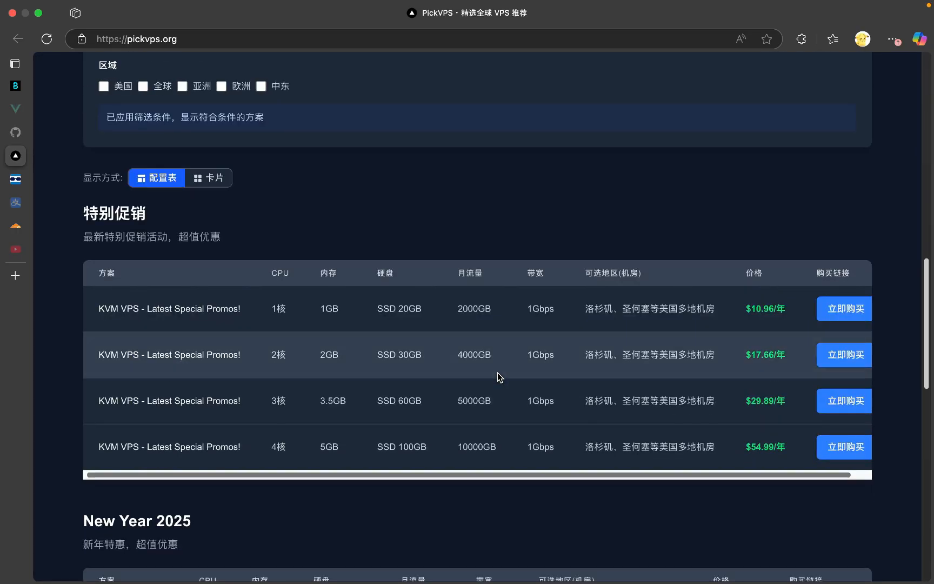
{"action": "double_click", "coordinate": [458, 307]}
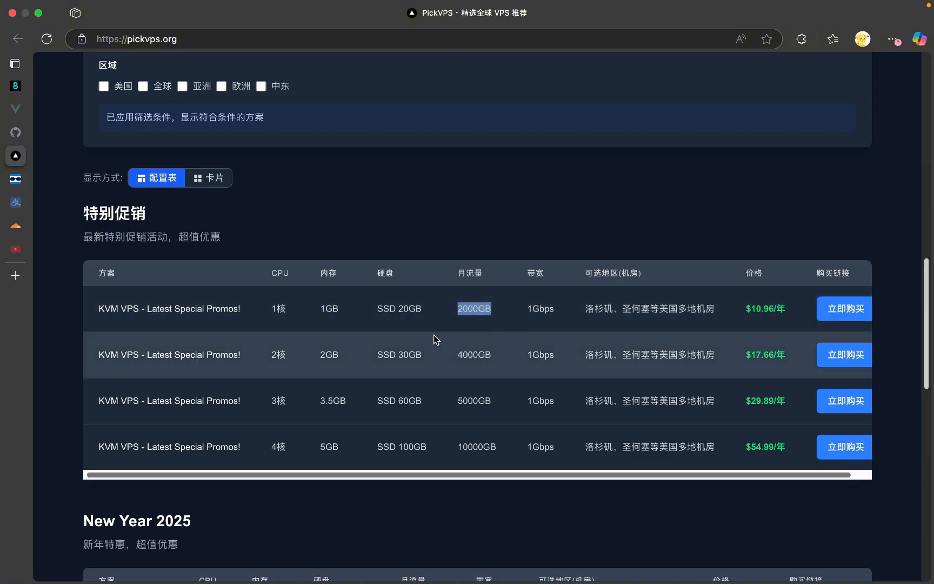
{"action": "mouse_move", "coordinate": [15, 94]}
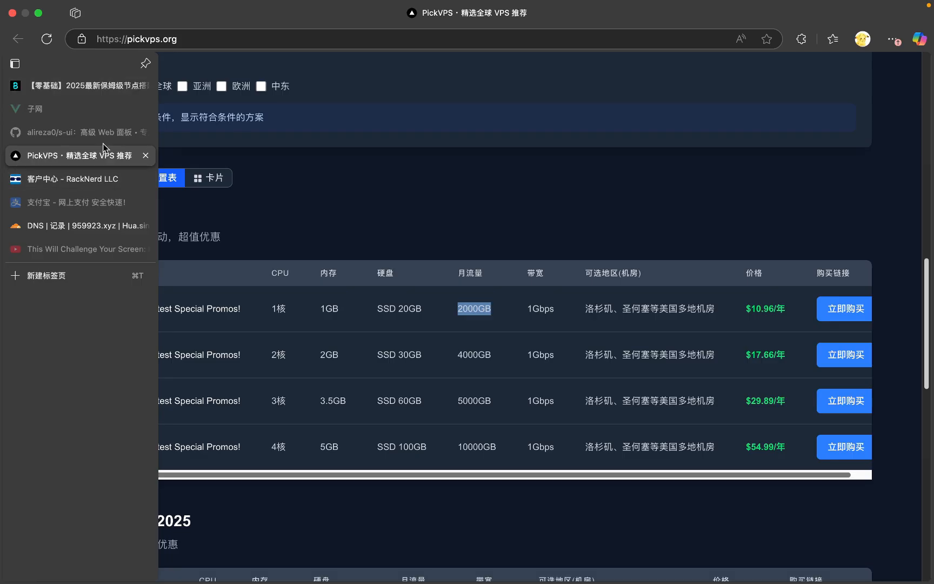
{"action": "left_click", "coordinate": [63, 179]}
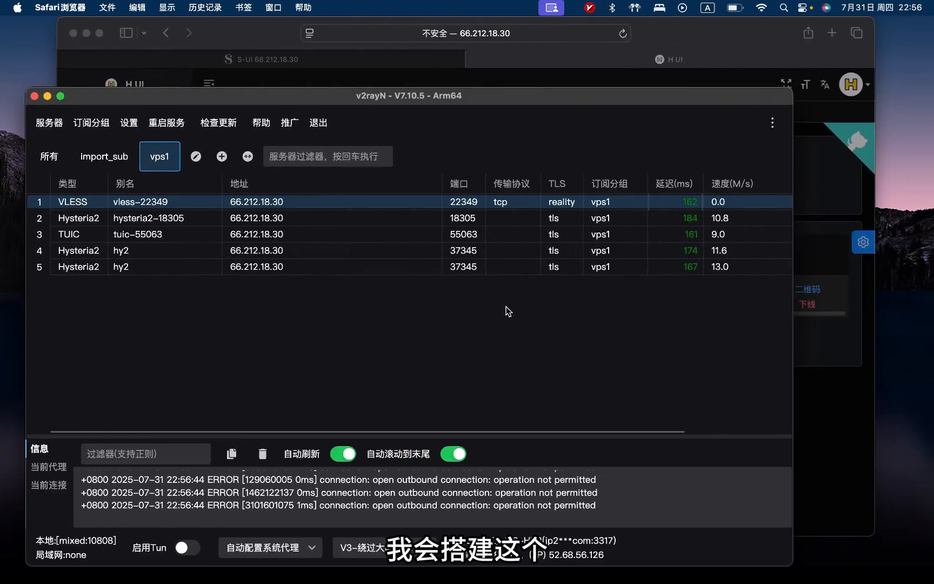
- Select the last hy2 node in v2rayN's vps1 group, and reposition the v2rayN window and the Safari window with the H UI panel
{"action": "left_click", "coordinate": [484, 272]}
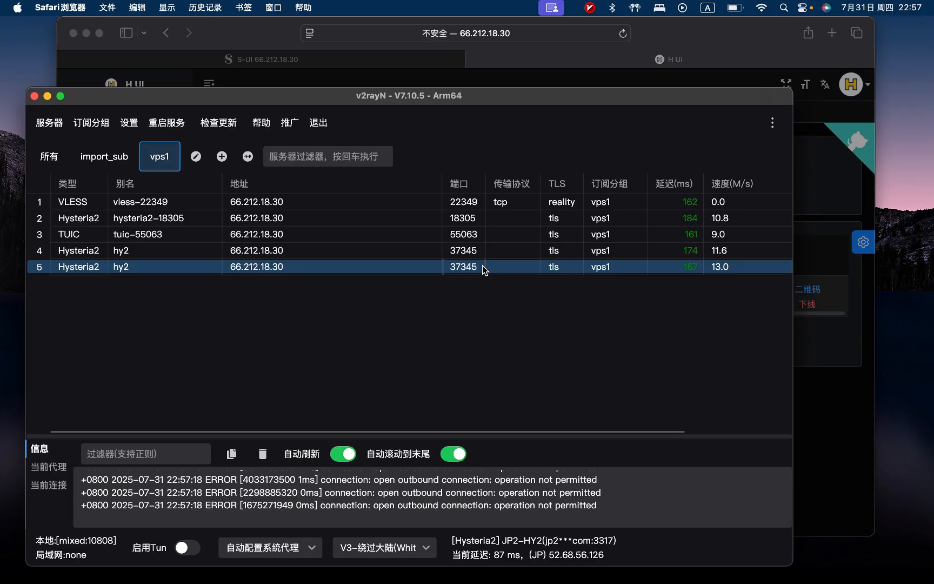
{"action": "left_click_drag", "start_coordinate": [463, 91], "coordinate": [528, 86]}
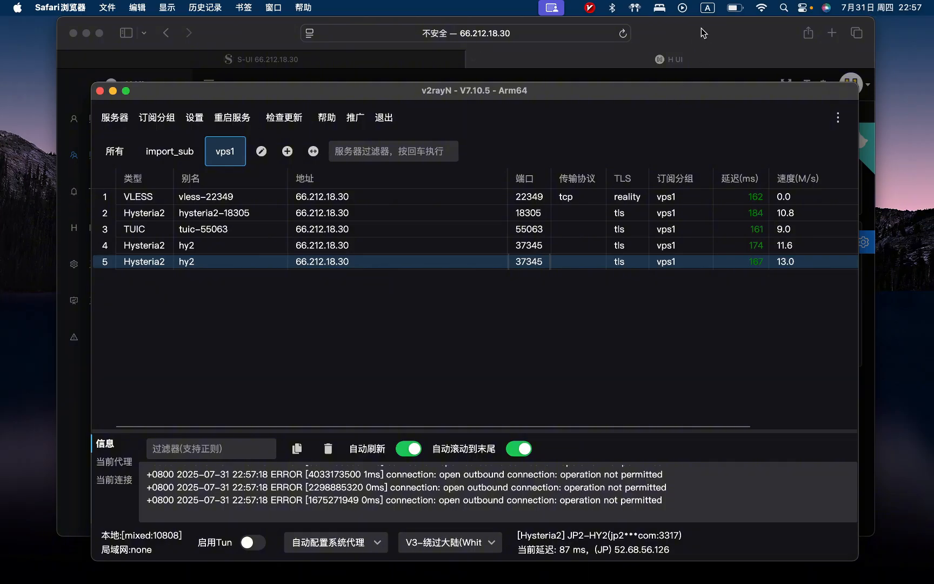
{"action": "left_click_drag", "start_coordinate": [701, 32], "coordinate": [743, 112]}
- Switch to Notes and add three blank lines below the certificate commands in the cdn.jsdelivr.net note
{"action": "mouse_move", "coordinate": [2, 108]}
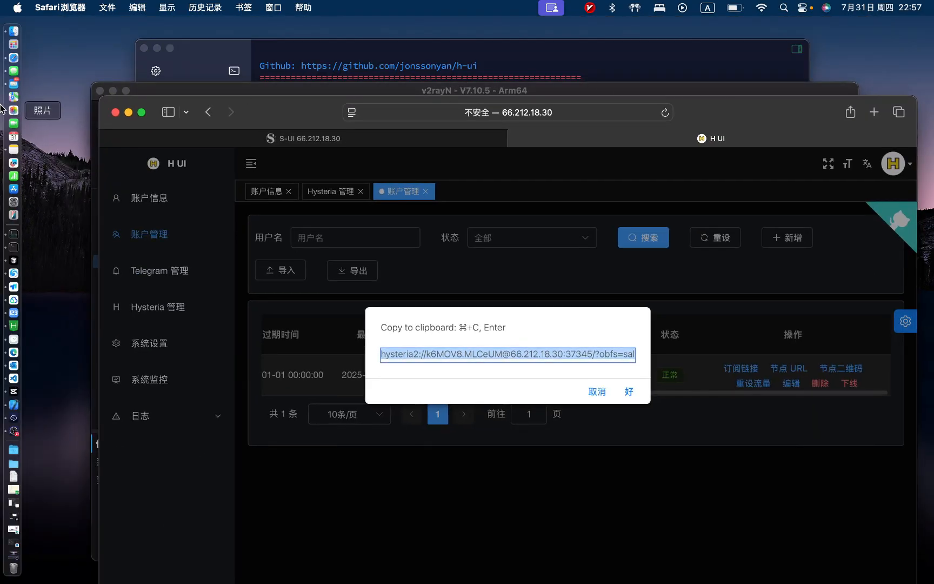
{"action": "left_click", "coordinate": [10, 152]}
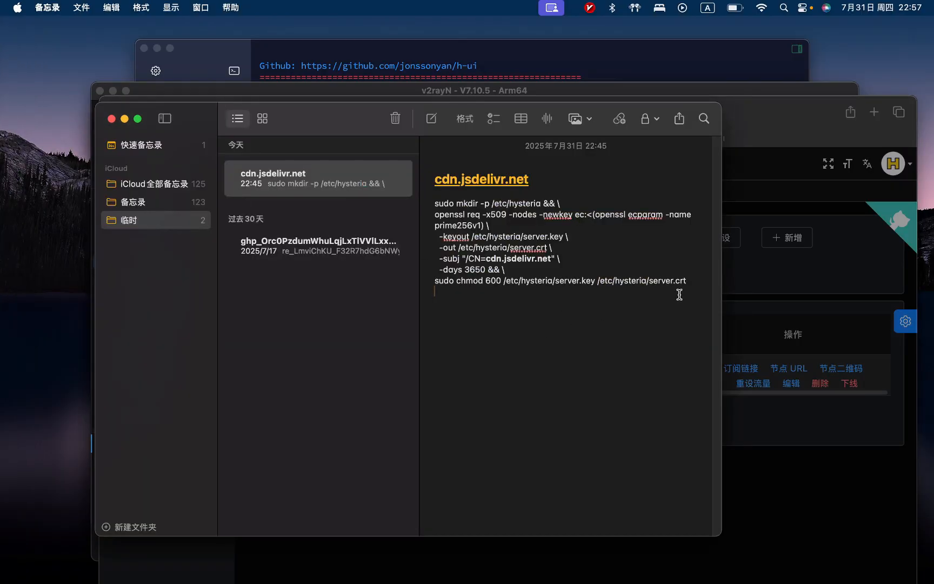
{"action": "key", "text": "Return"}
{"action": "key", "text": "Return"}
{"action": "key", "text": "Return"}
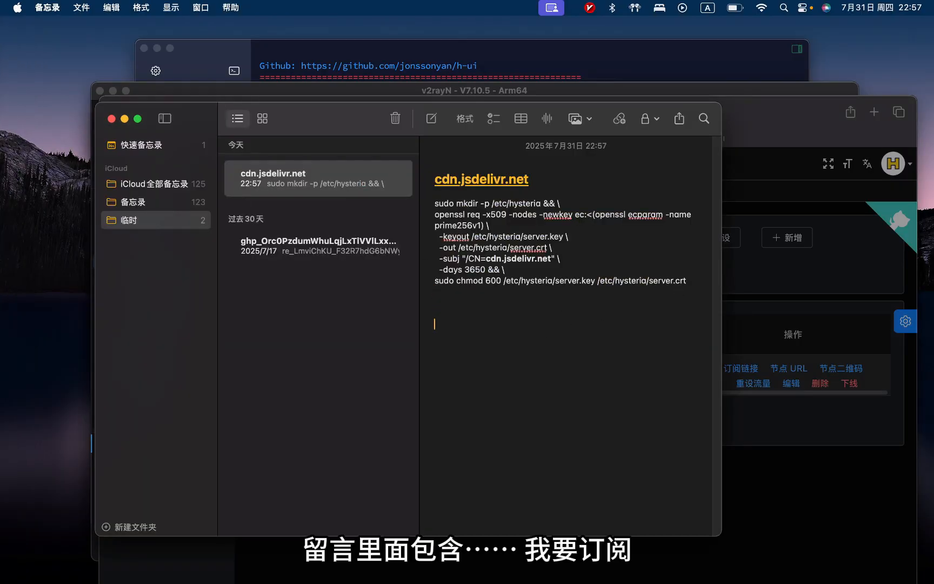
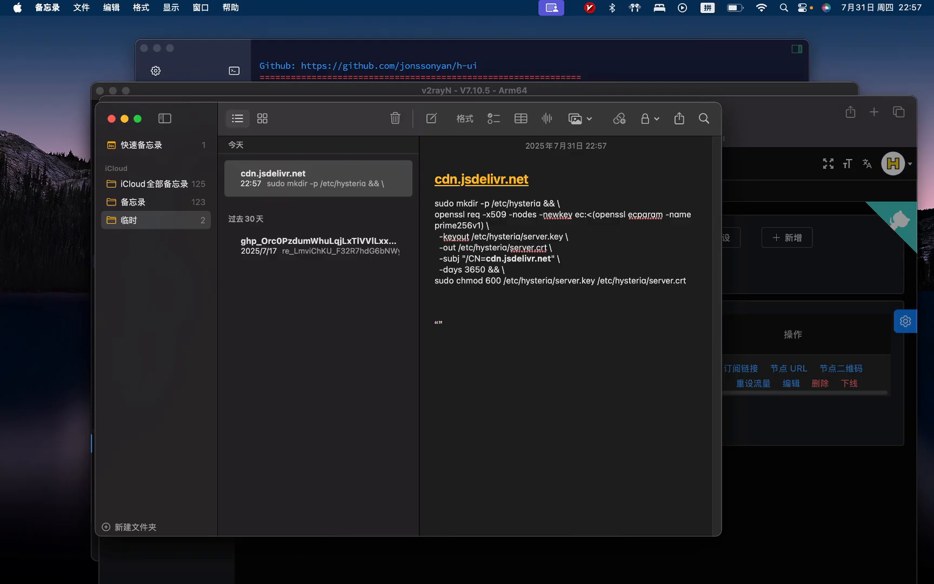
- Enter 我要订阅 between the quotation marks at the end of the cdn.jsdelivr.net note and highlight the quoted phrase
{"action": "type", "text": "woyao"}
{"action": "key", "text": "space"}
{"action": "type", "text": "dingy"}
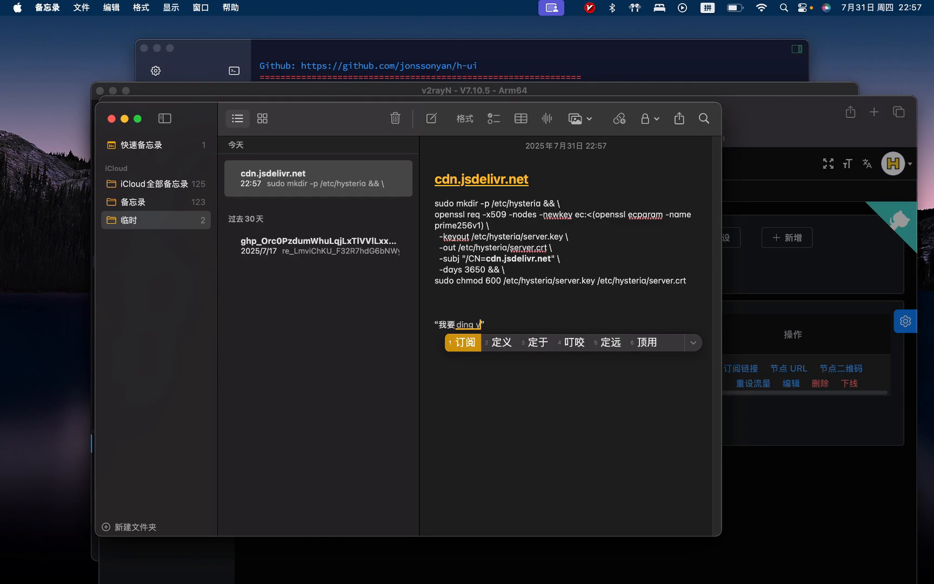
{"action": "key", "text": "space"}
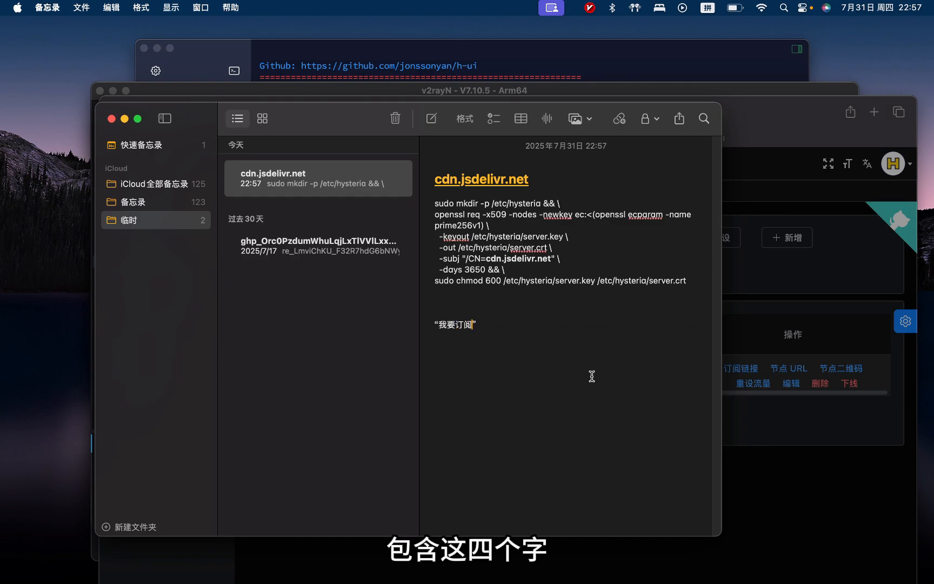
{"action": "left_click_drag", "start_coordinate": [524, 330], "coordinate": [425, 325]}
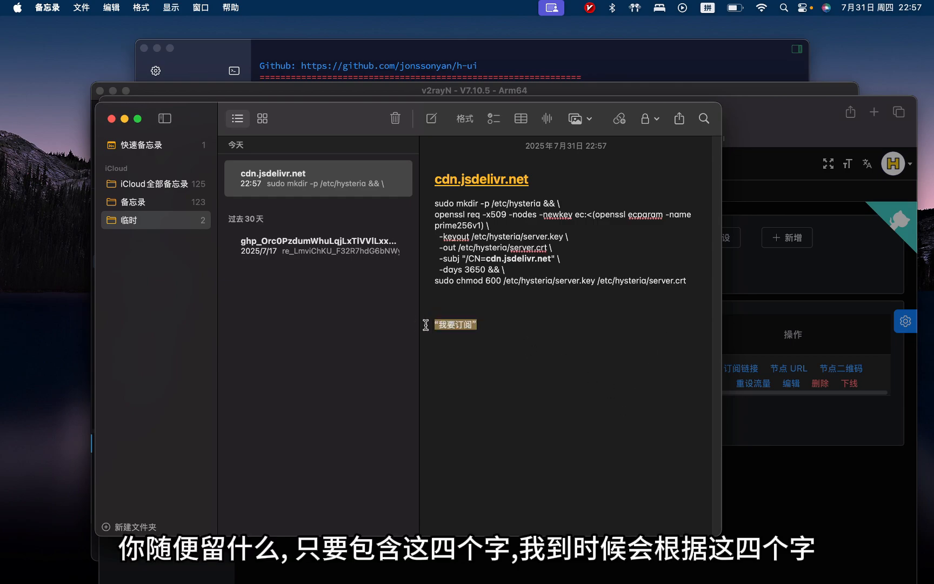
{"action": "left_click", "coordinate": [515, 327]}
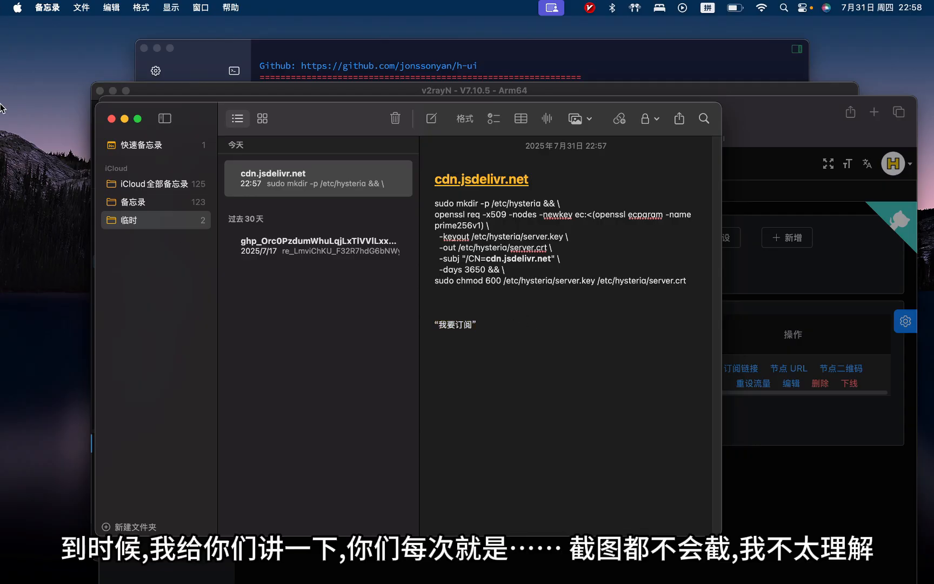
- Switch to the YouTube video page in Edge and highlight the handle in the account details
{"action": "mouse_move", "coordinate": [15, 51]}
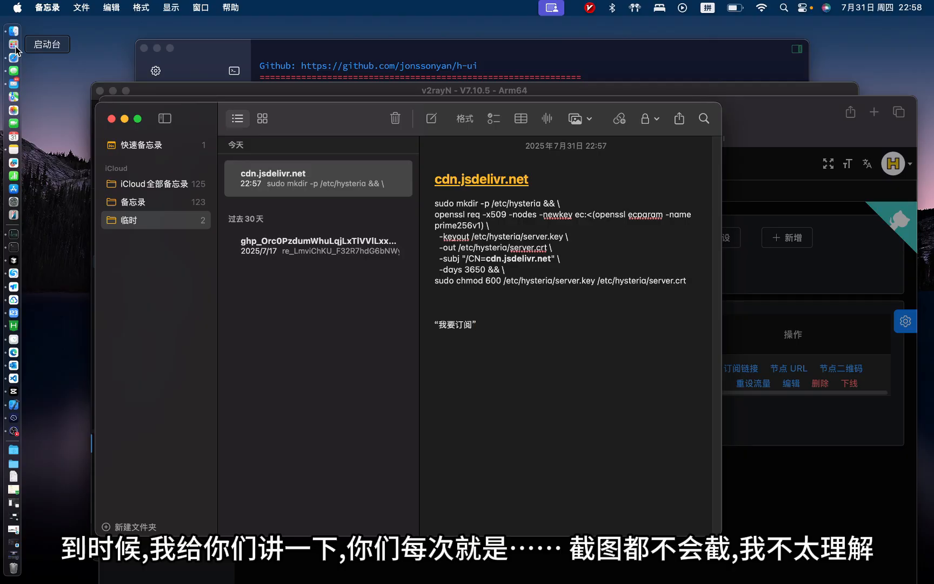
{"action": "left_click_drag", "start_coordinate": [289, 119], "coordinate": [393, 137]}
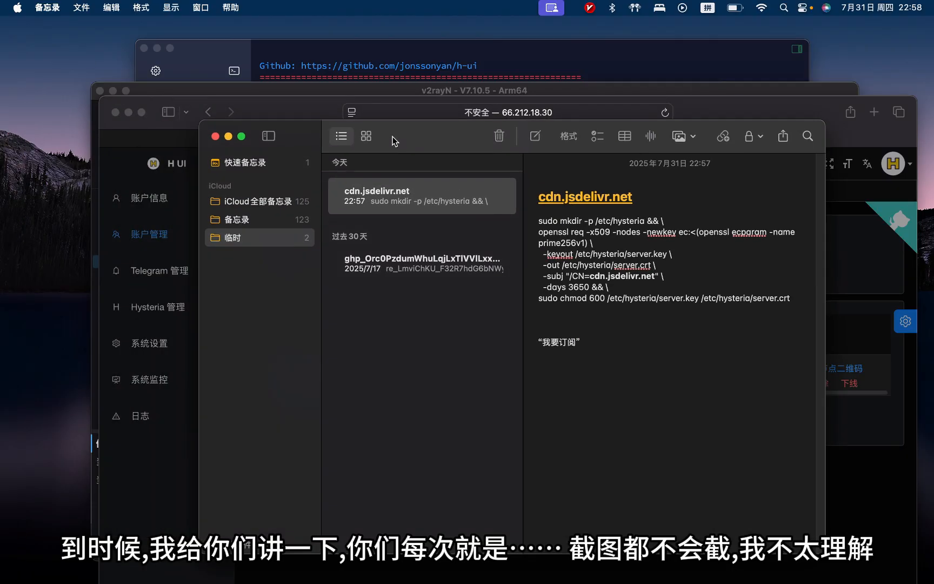
{"action": "key", "text": "ctrl+Left"}
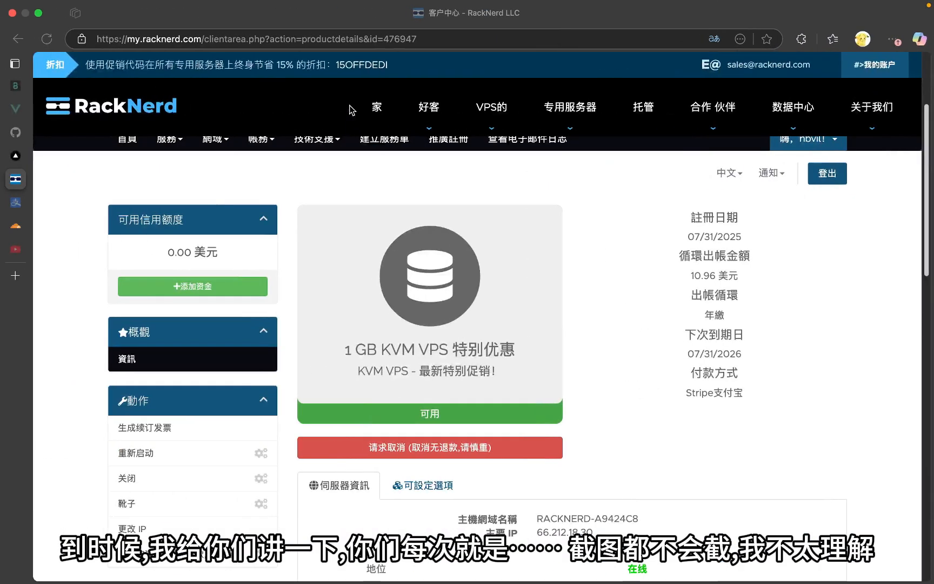
{"action": "left_click", "coordinate": [16, 251]}
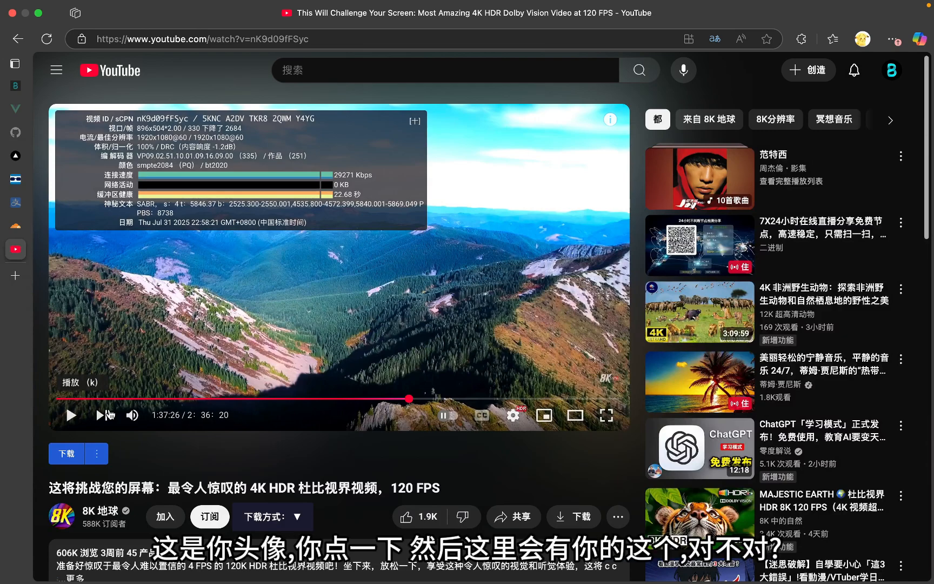
{"action": "left_click", "coordinate": [891, 72]}
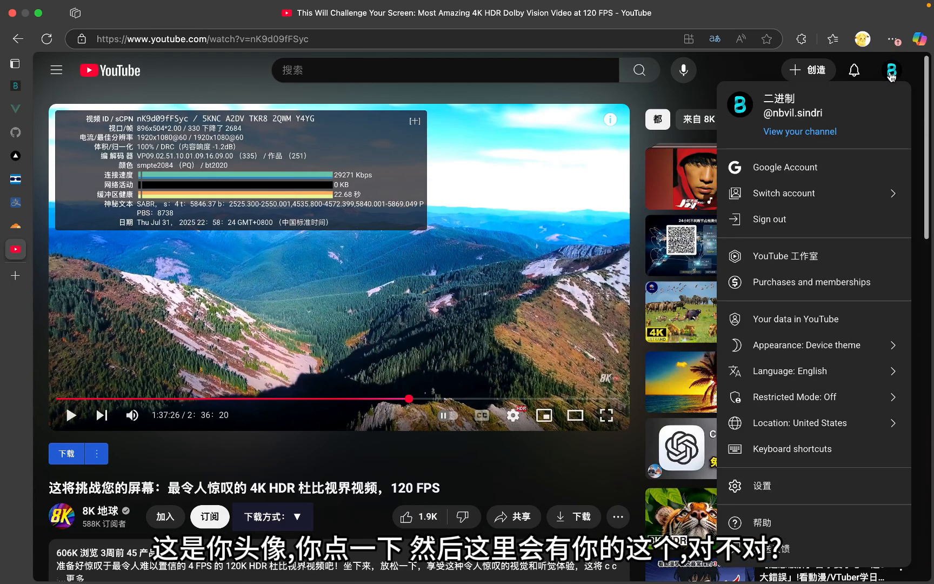
{"action": "left_click_drag", "start_coordinate": [762, 113], "coordinate": [847, 112]}
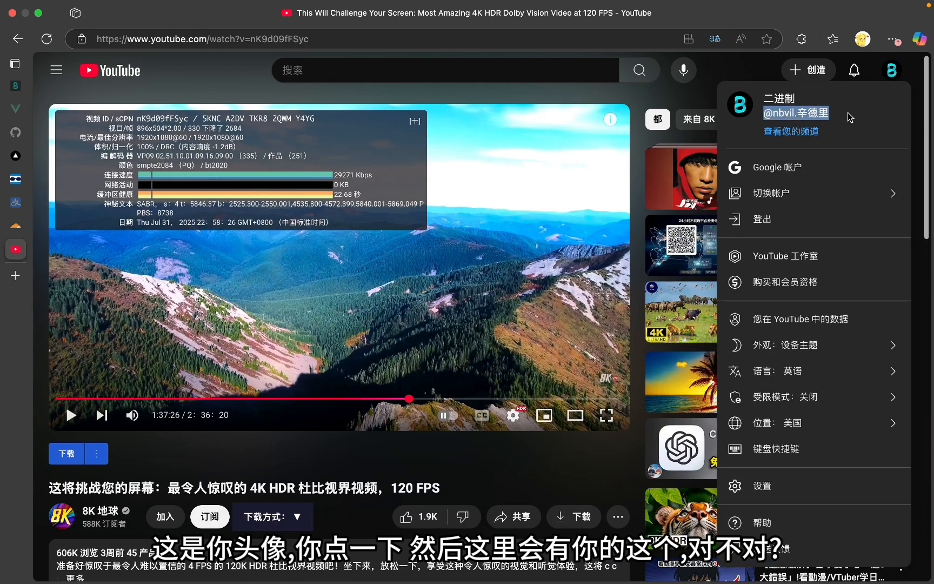
- Dismiss the account details and view the video's subscription control and comments section
{"action": "left_click", "coordinate": [495, 450]}
{"action": "scroll", "coordinate": [497, 457], "scroll_direction": "down", "scroll_amount": 5}
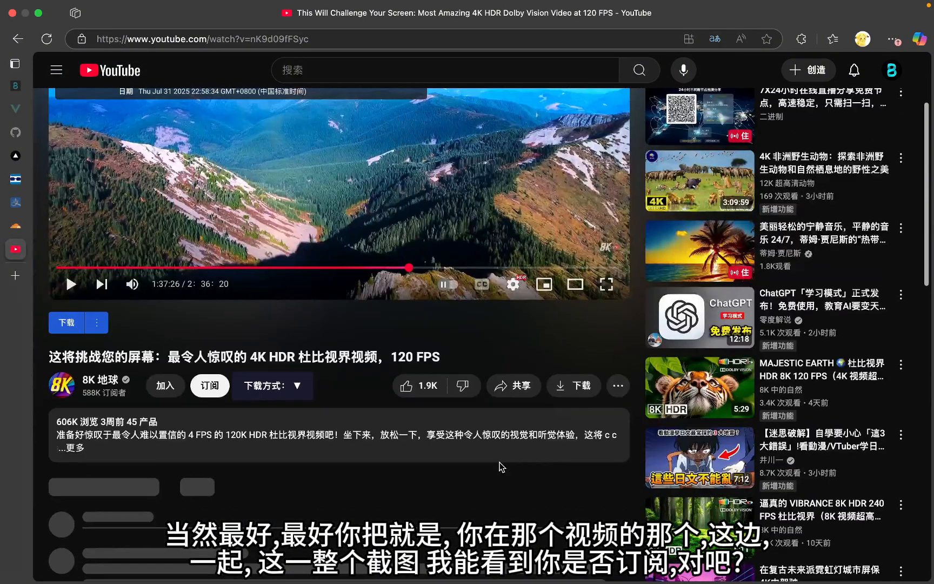
{"action": "scroll", "coordinate": [501, 465], "scroll_direction": "down", "scroll_amount": 3}
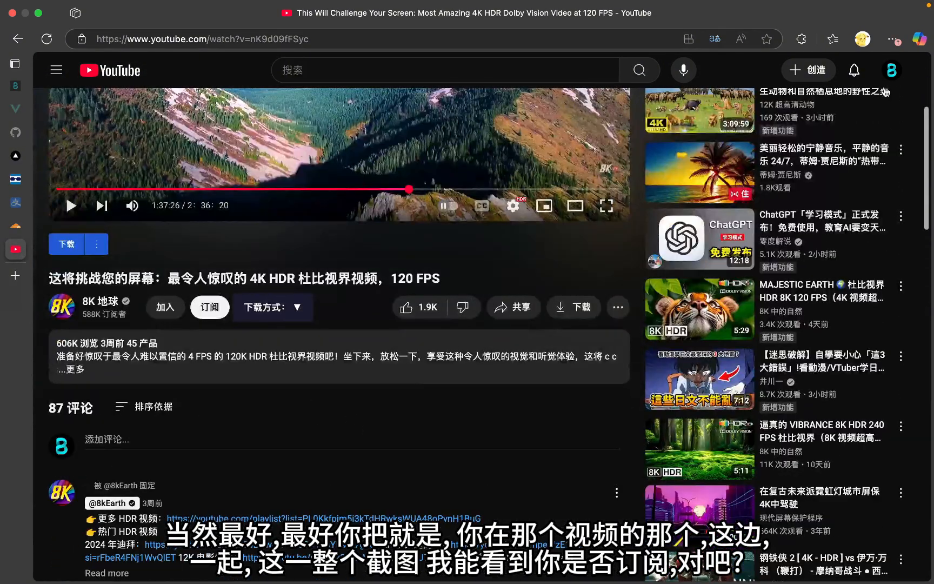
- Show the account details alongside the video's subscription control and highlight the account handle again
{"action": "left_click", "coordinate": [891, 70]}
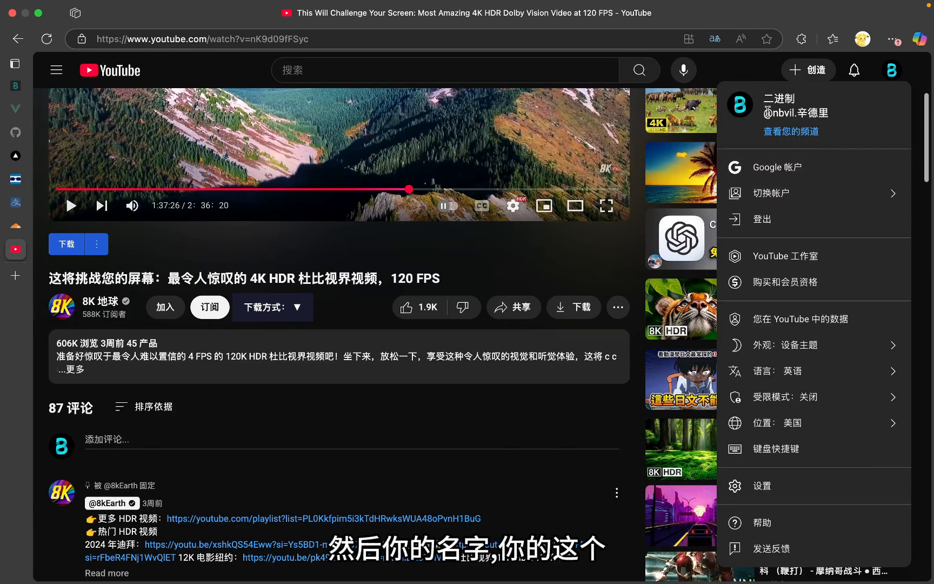
{"action": "left_click_drag", "start_coordinate": [763, 112], "coordinate": [837, 114]}
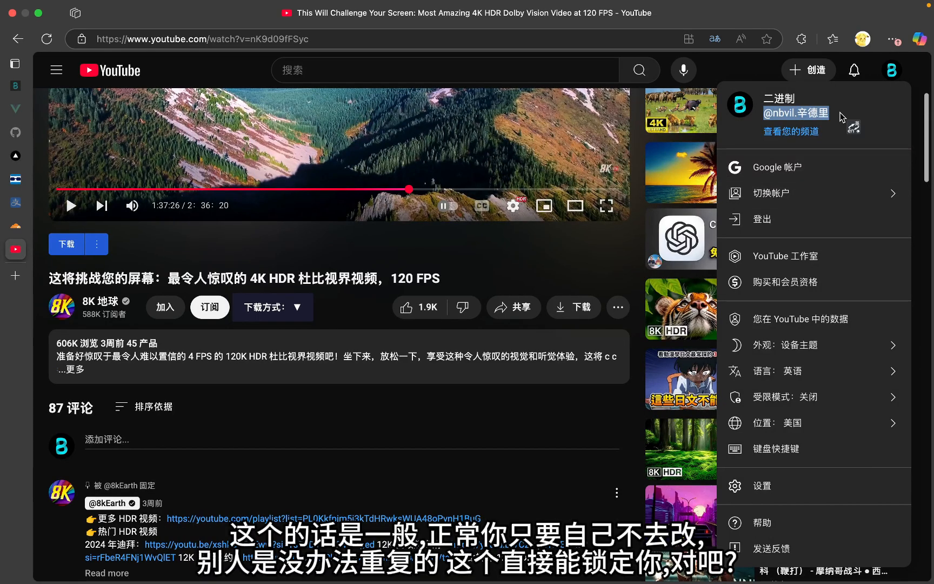
{"action": "left_click", "coordinate": [784, 115]}
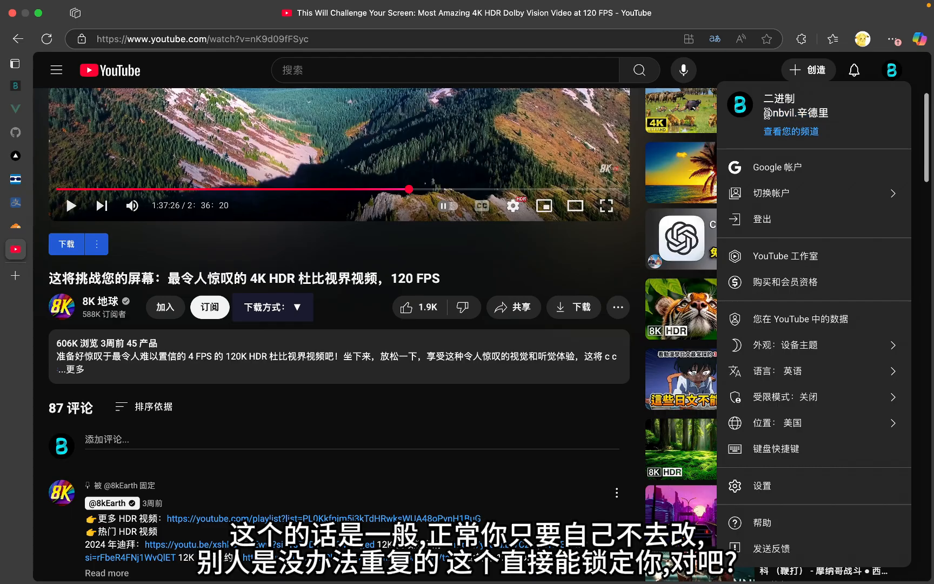
{"action": "left_click_drag", "start_coordinate": [767, 113], "coordinate": [860, 121]}
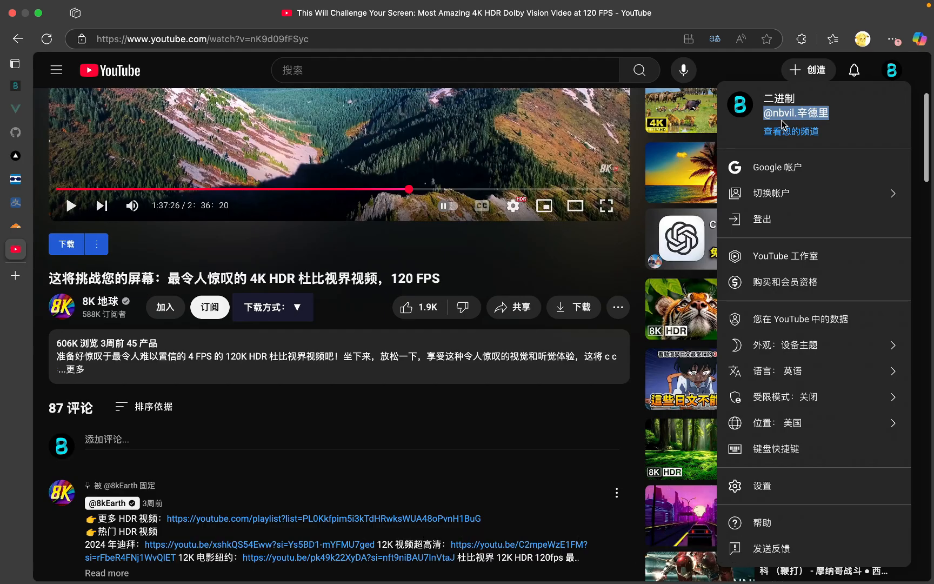
{"action": "left_click", "coordinate": [579, 250]}
- Bring up the blog.nbvil.com S-UI and H-UI node setup tutorial and look through its opening sections
{"action": "key", "text": "ctrl+Right"}
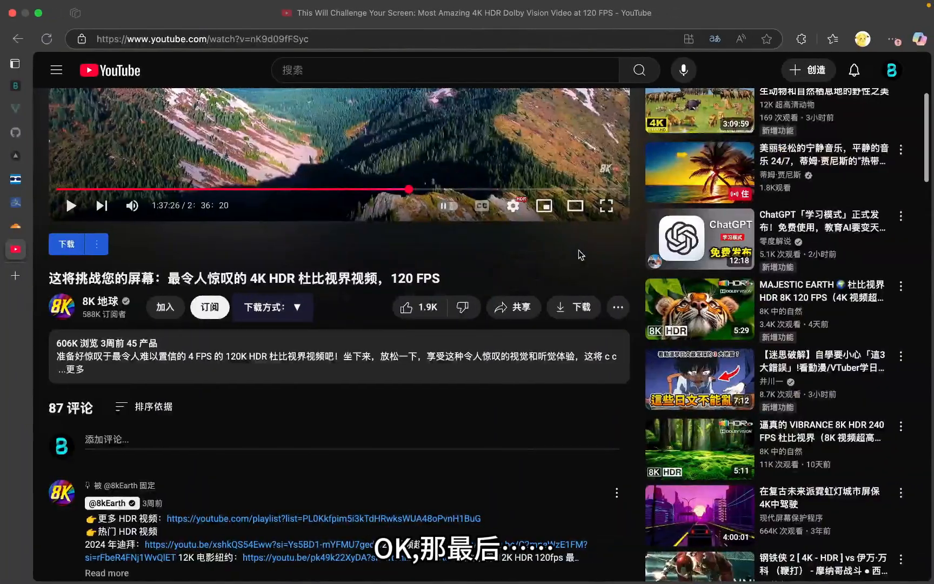
{"action": "left_click", "coordinate": [25, 86]}
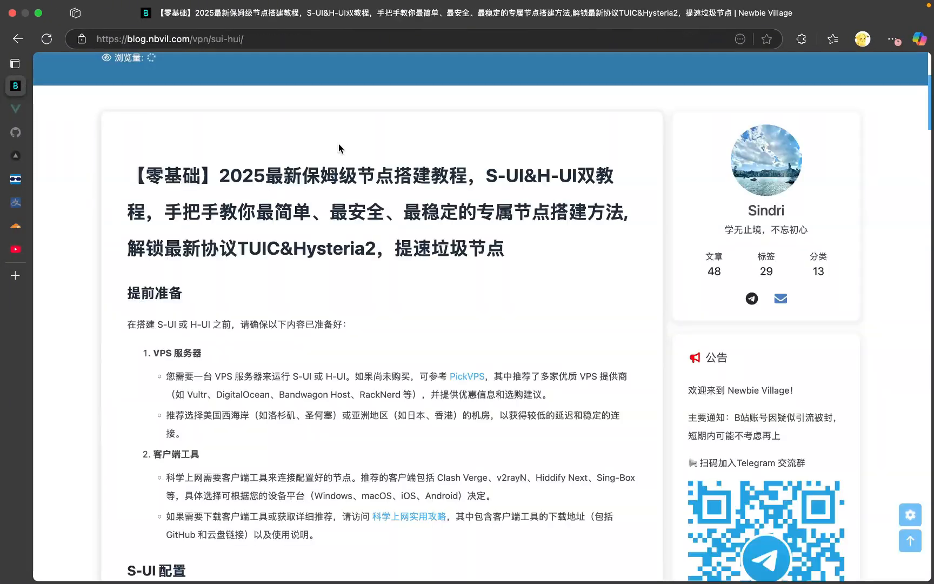
{"action": "scroll", "coordinate": [588, 369], "scroll_direction": "down", "scroll_amount": 5}
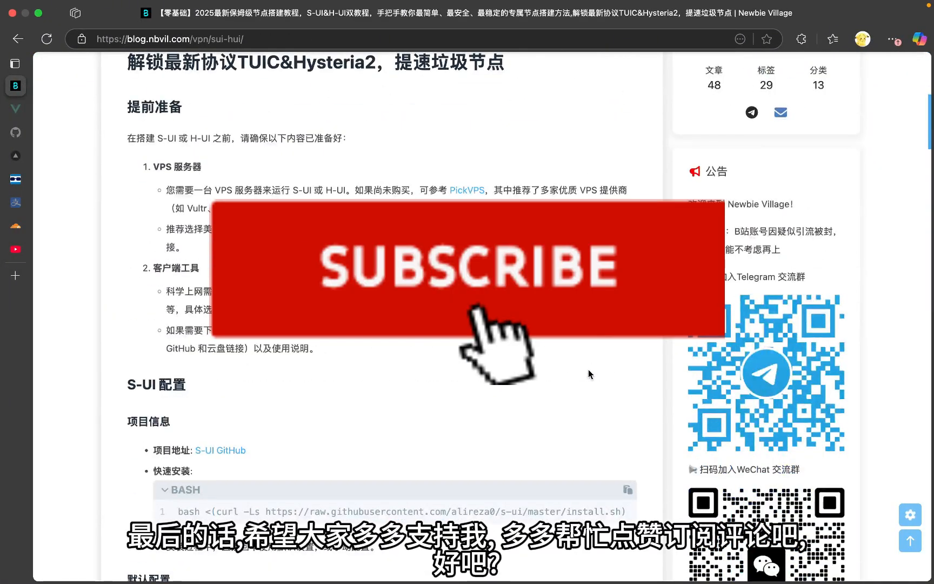
{"action": "scroll", "coordinate": [588, 369], "scroll_direction": "up", "scroll_amount": 4}
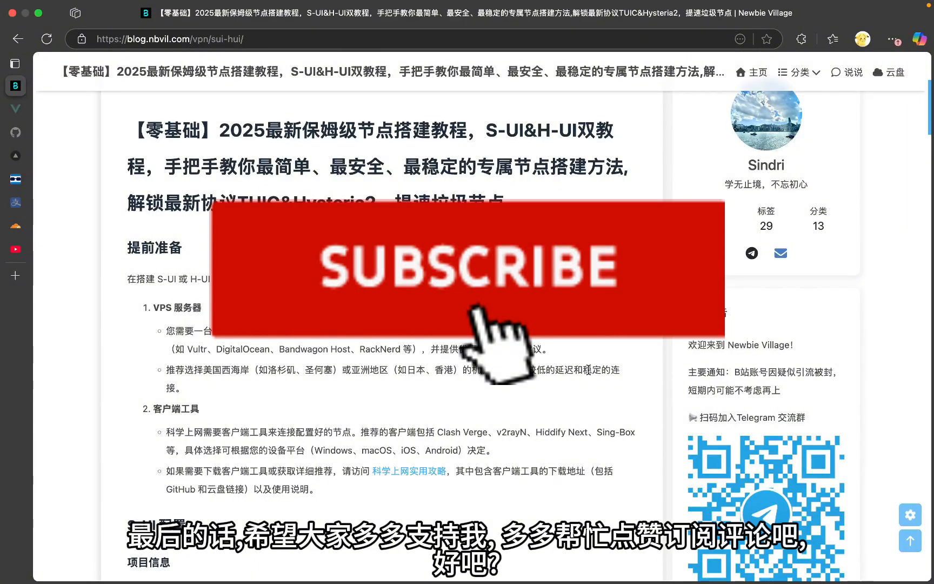